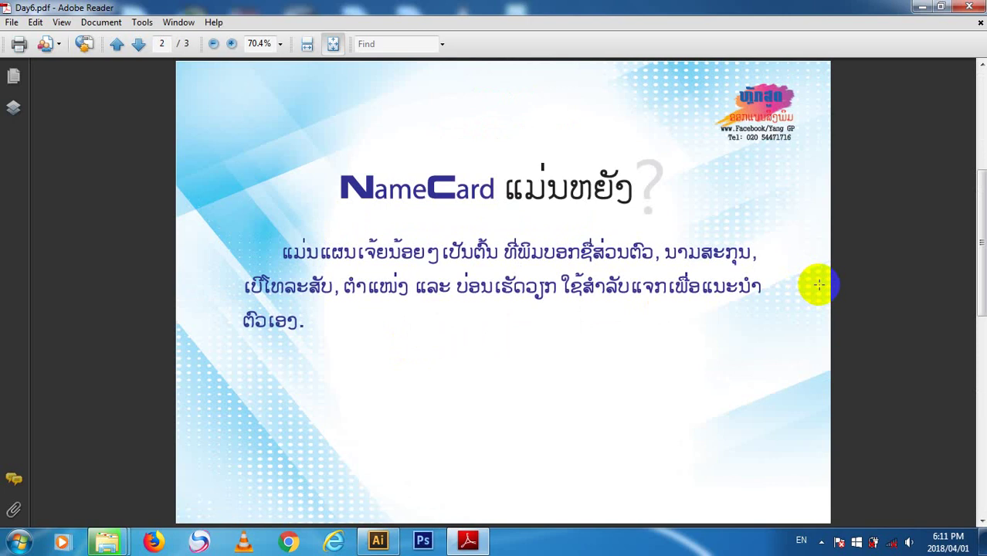
- Scroll the Day6 PDF to page 3, return to page 1, and close Adobe Reader
scroll(820, 286, "down", 1)
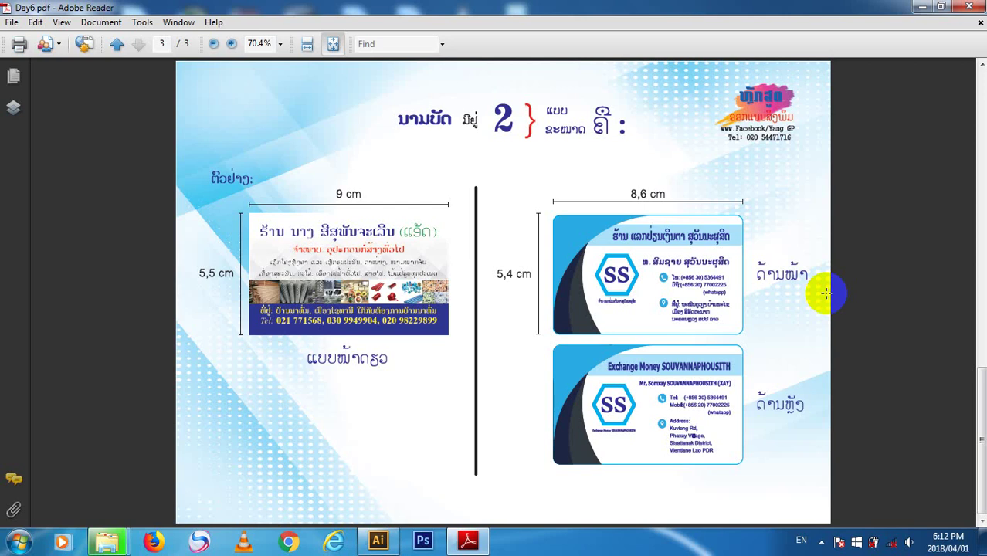
key("Home")
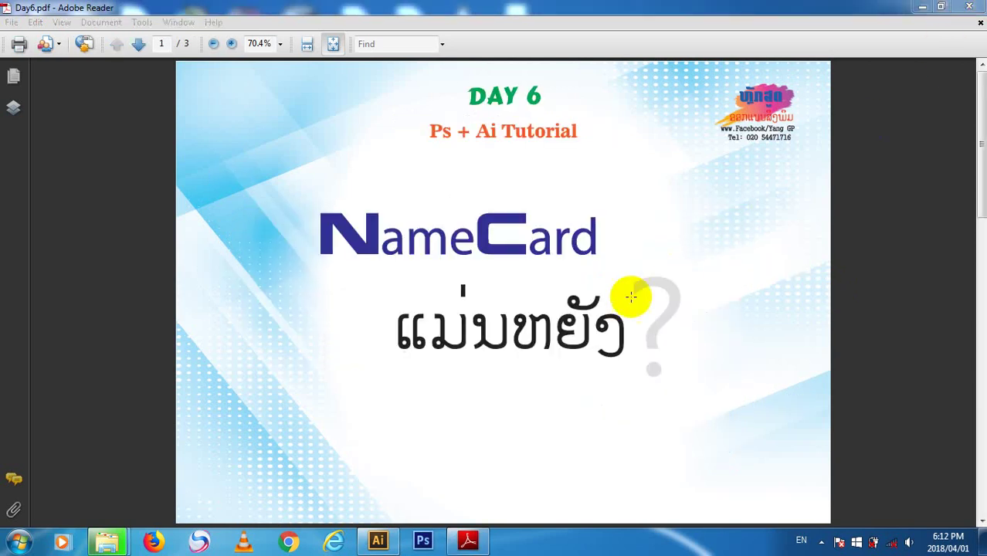
key("alt+F4")
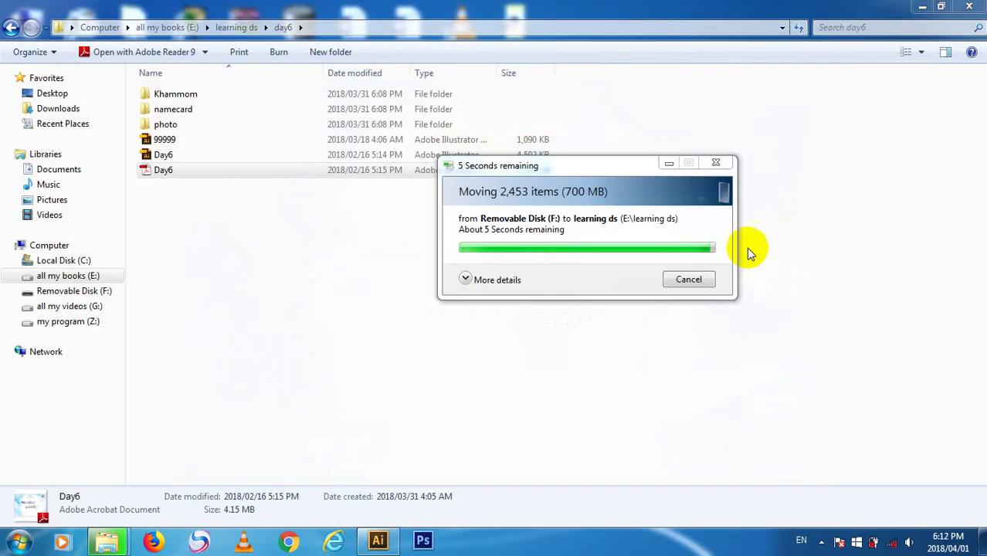
left_click_drag(564, 159, 591, 148)
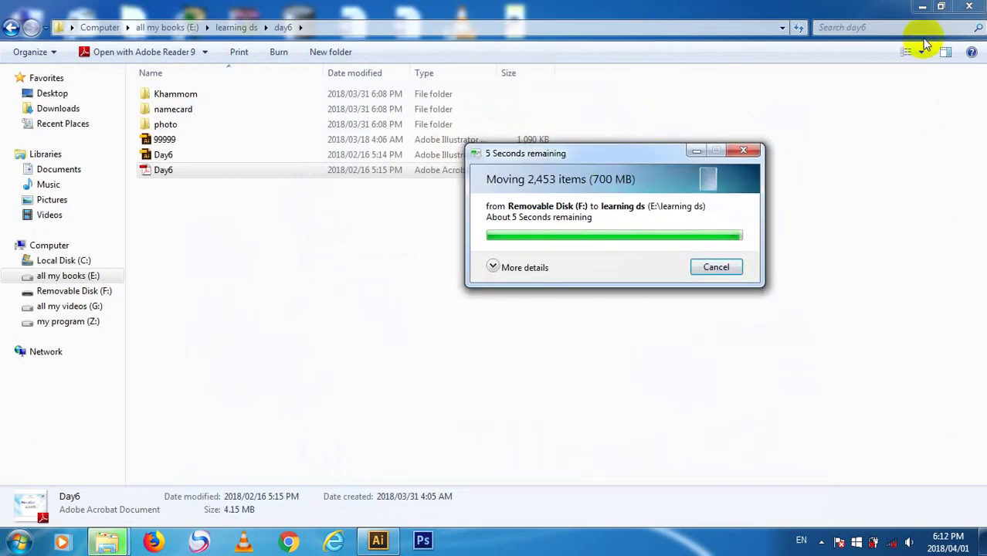
left_click(922, 6)
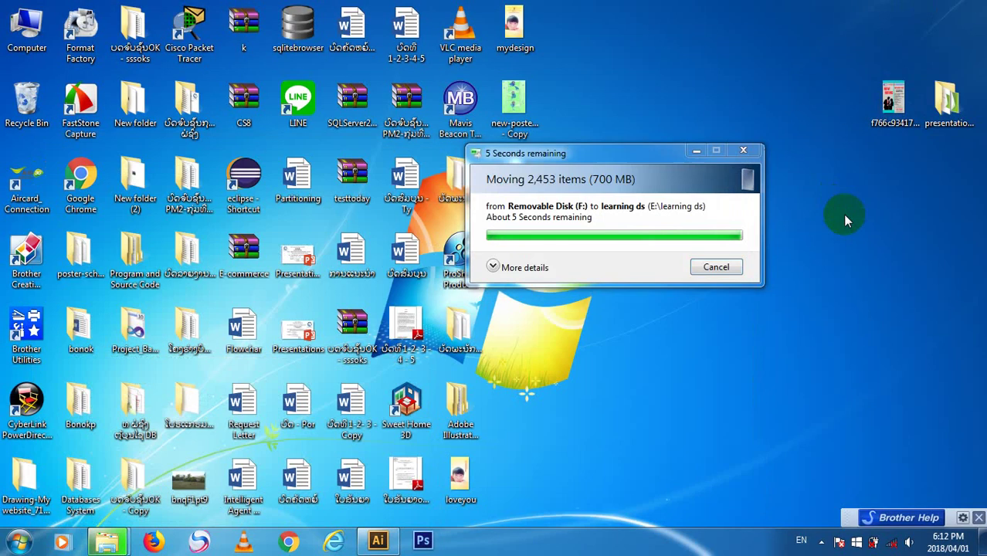
right_click(824, 192)
left_click(859, 229)
right_click(865, 234)
left_click(888, 276)
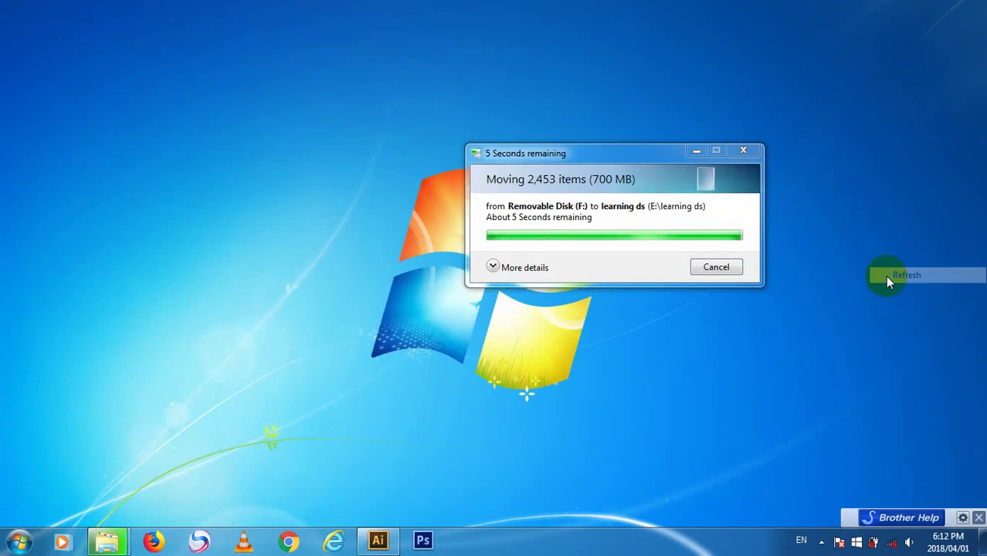
right_click(888, 278)
left_click(902, 316)
right_click(919, 311)
left_click(927, 352)
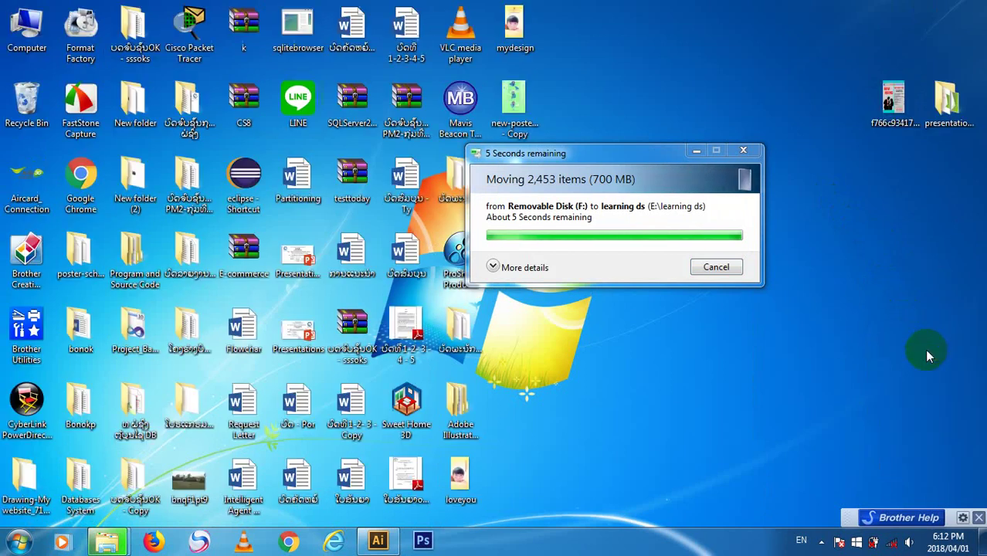
right_click(927, 353)
left_click(936, 390)
right_click(903, 230)
left_click(900, 269)
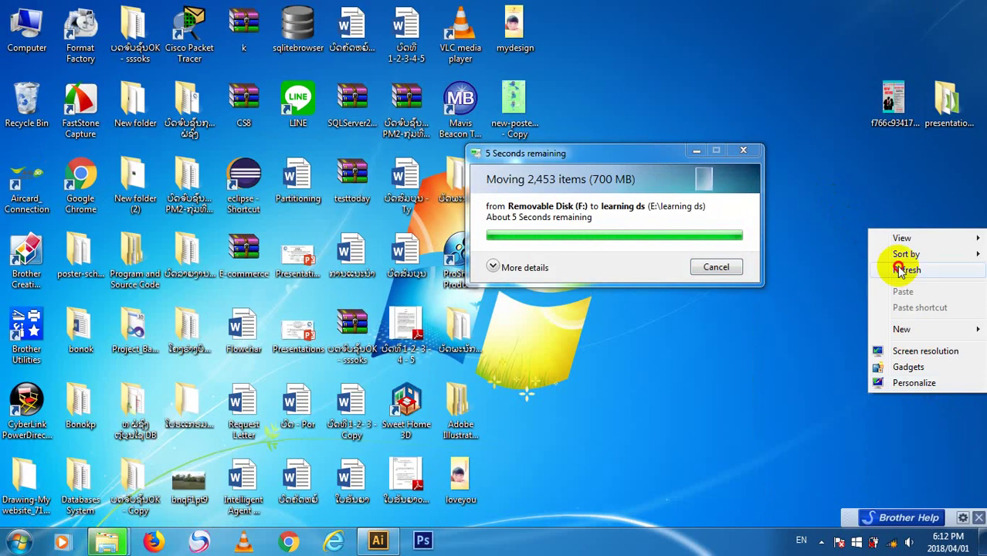
left_click(378, 540)
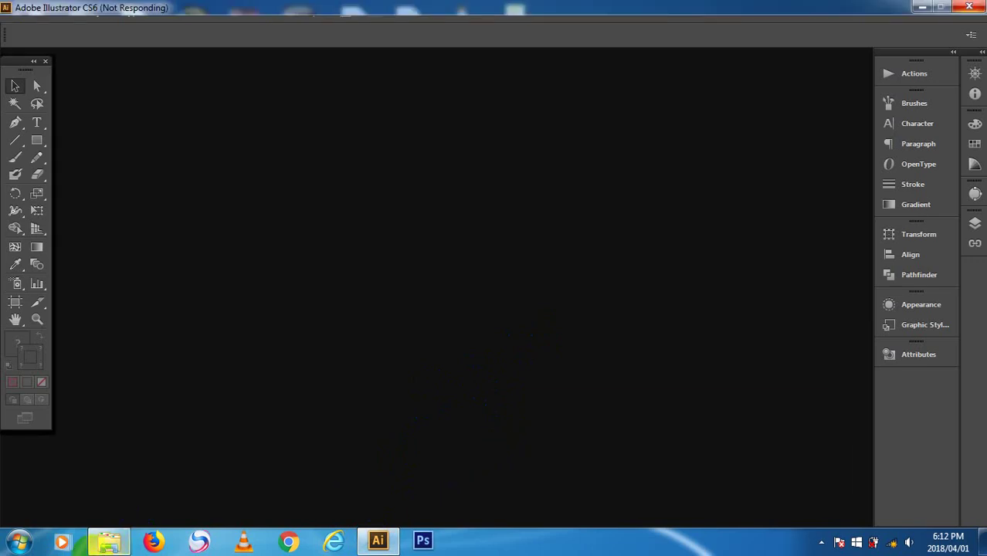
mouse_move(80, 550)
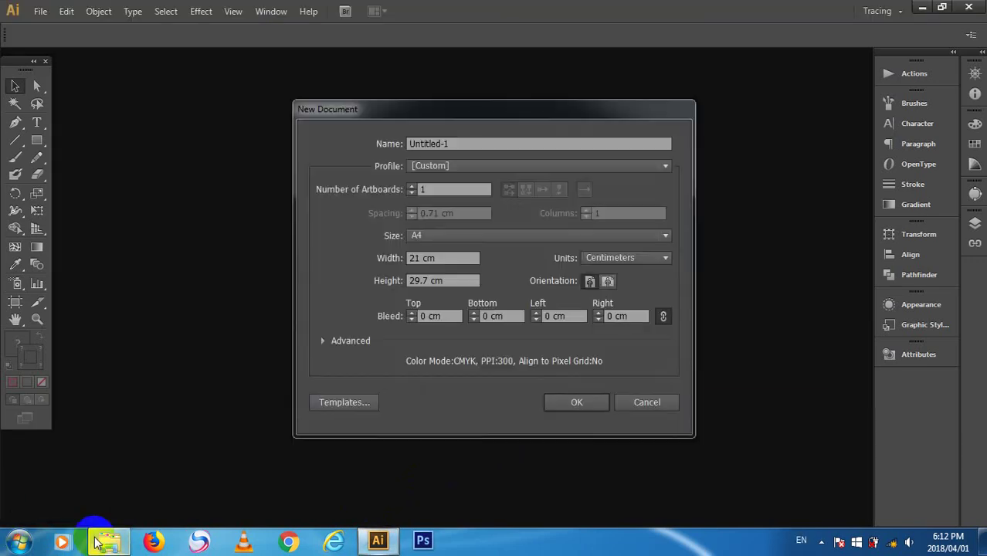
left_click(108, 541)
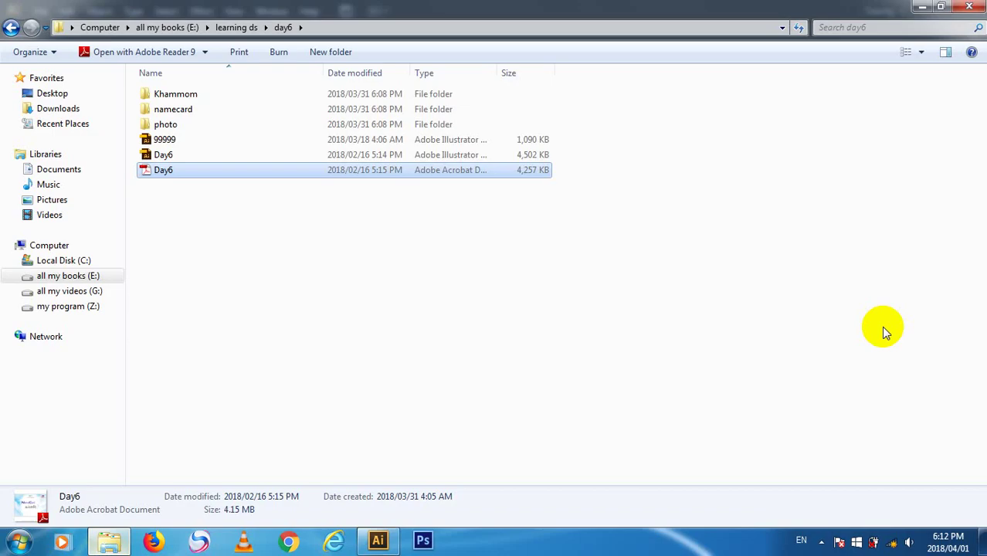
- Open the fonts folder inside learning ds on the all my books (E:) drive
left_click(95, 306)
left_click(92, 276)
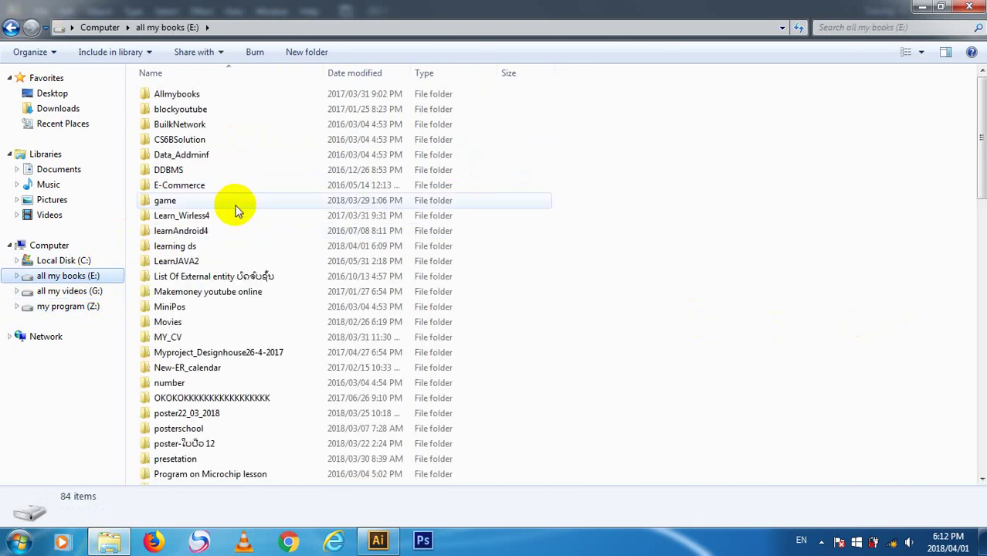
double_click(245, 247)
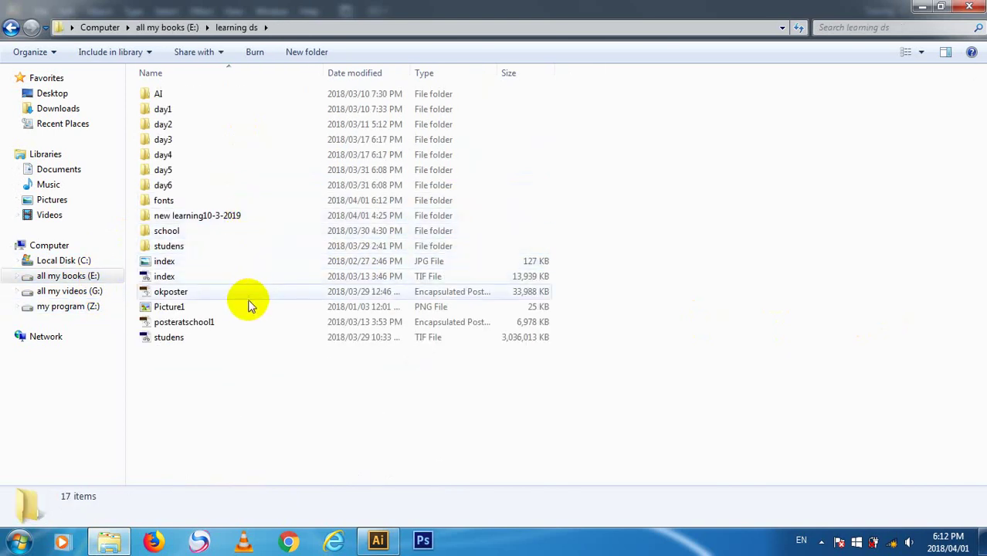
left_click(251, 203)
double_click(252, 204)
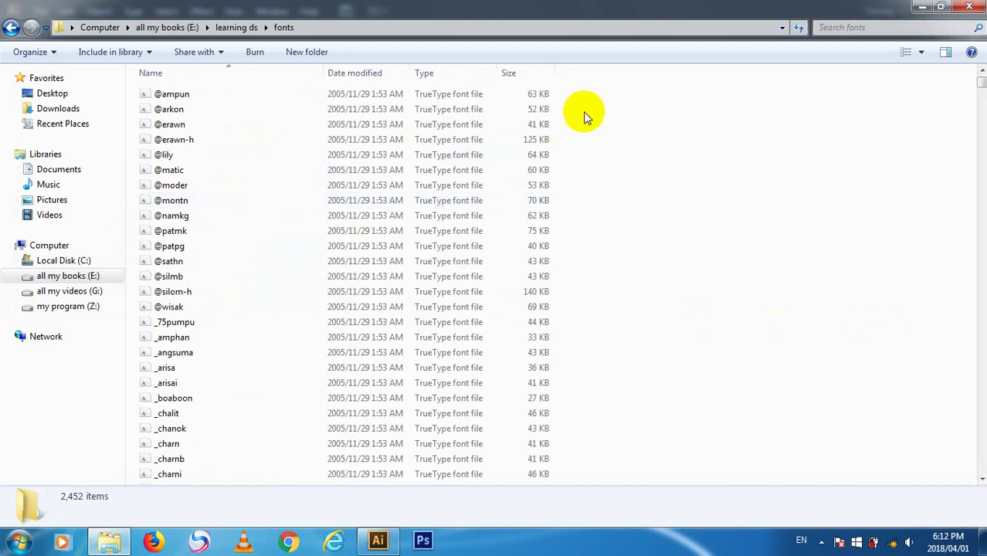
- Select all 2,452 font files, dismiss the context menu, clear the selection, and show Local Disk (C:)
key("ctrl+a")
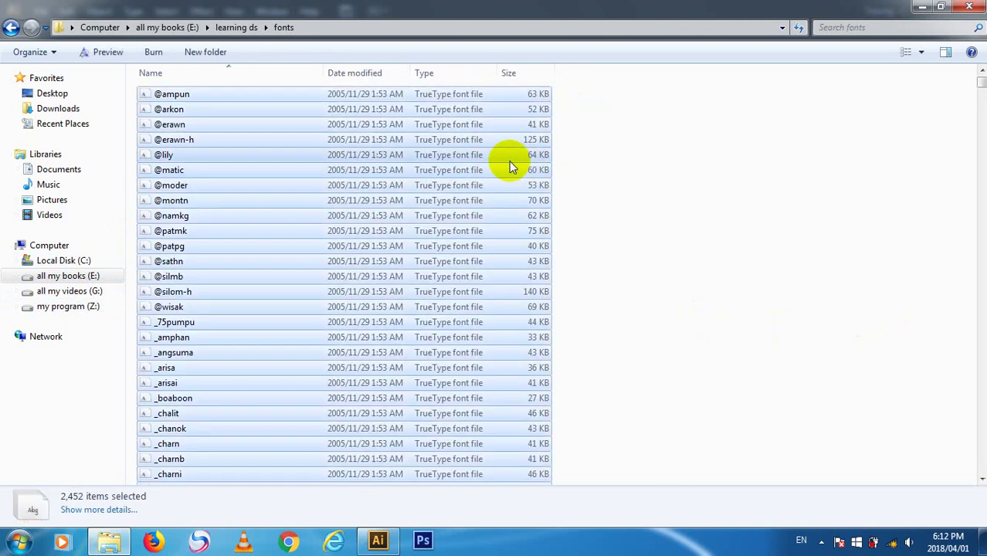
right_click(512, 163)
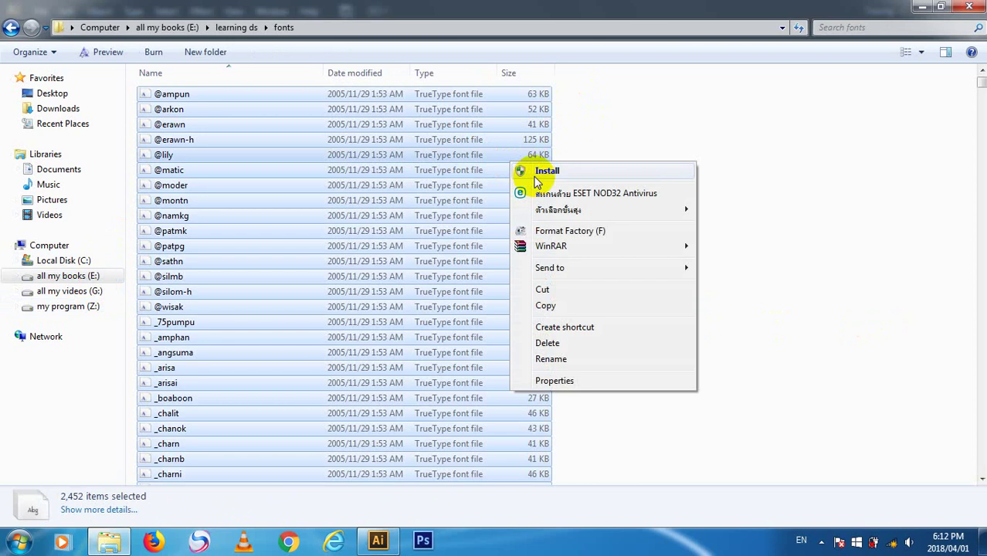
left_click(653, 102)
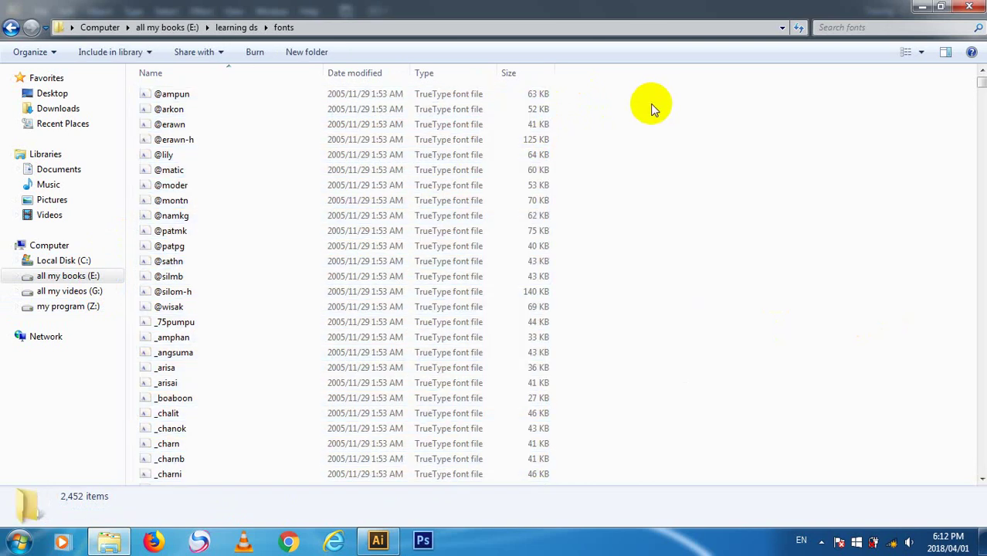
left_click(529, 140)
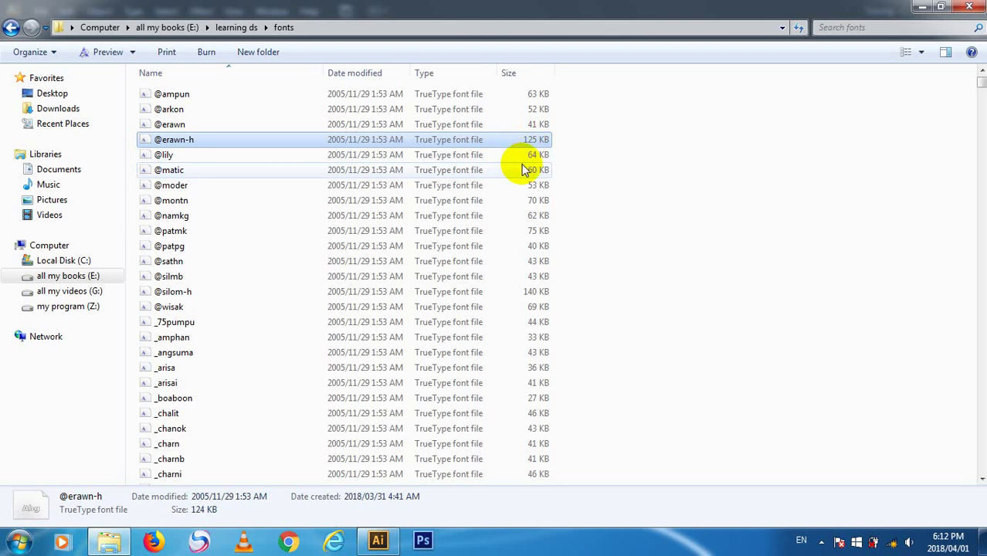
key("ctrl+a")
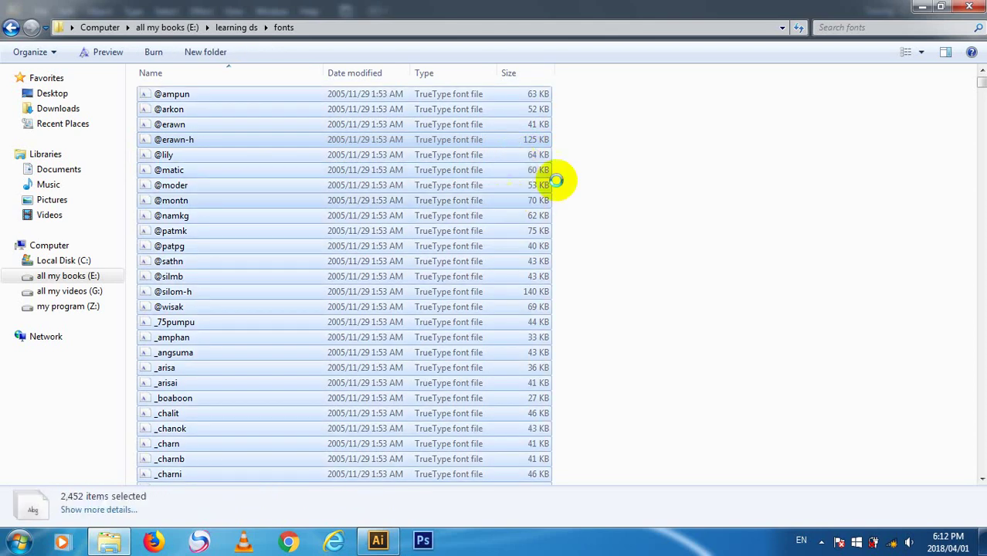
left_click(680, 174)
left_click(108, 263)
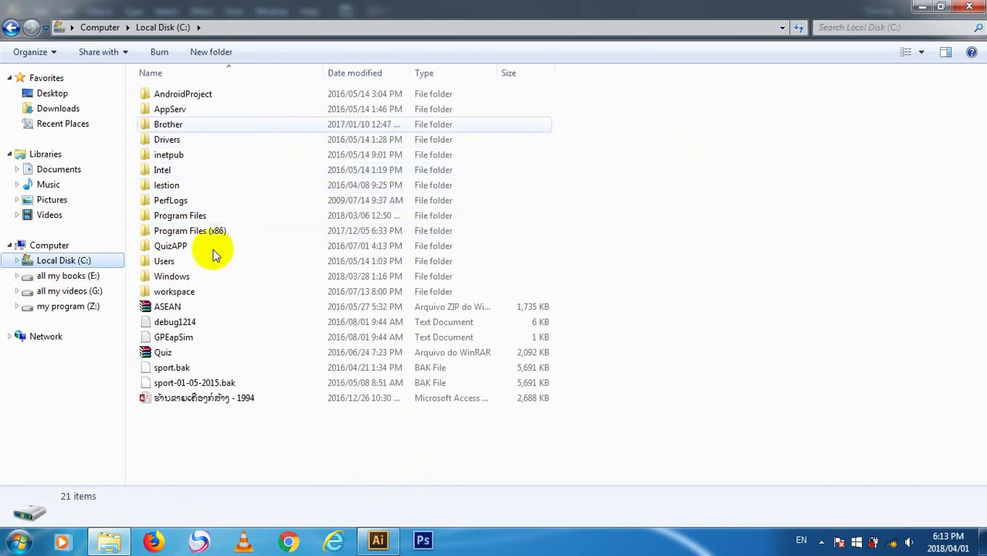
- Open Control Panel from the Start menu and set View by to Small icons
left_click(18, 542)
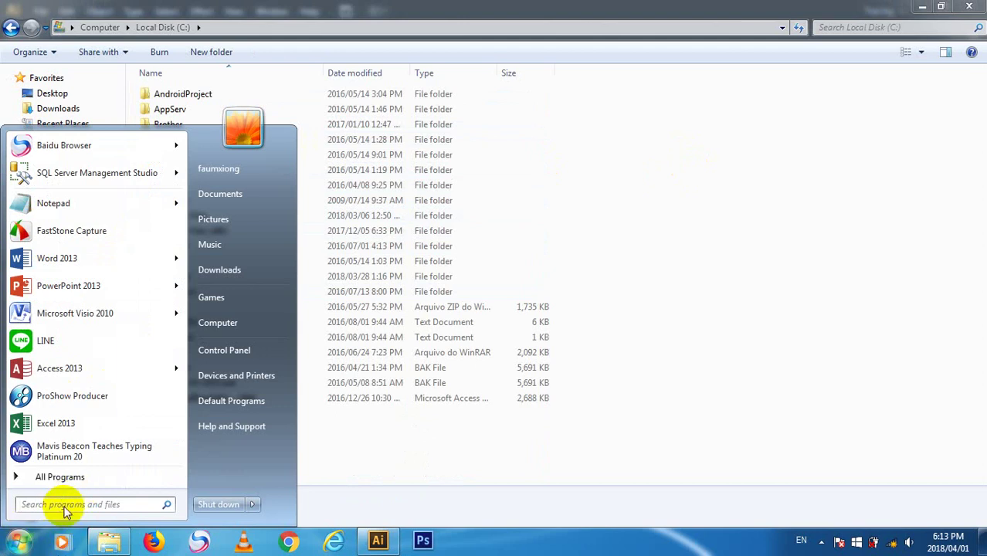
left_click(277, 352)
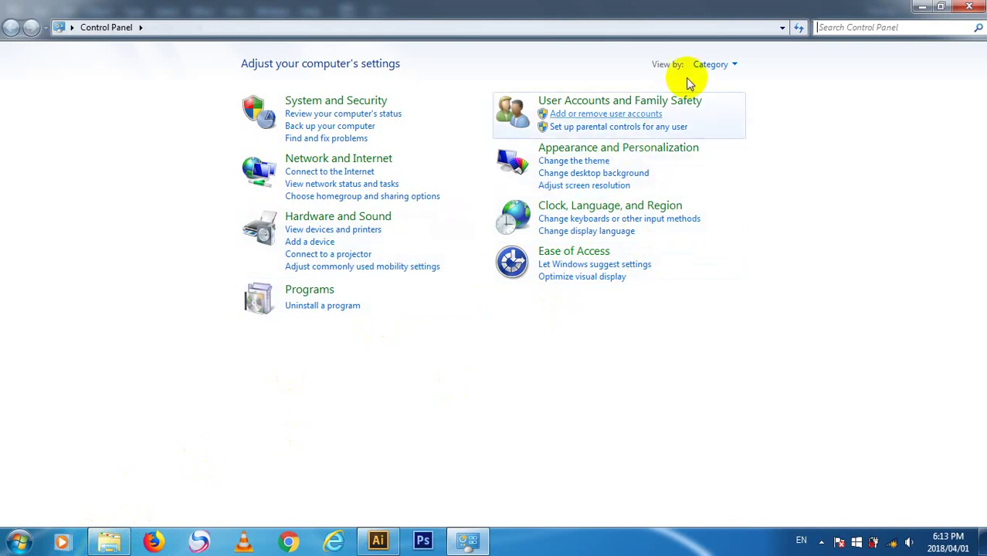
left_click(710, 64)
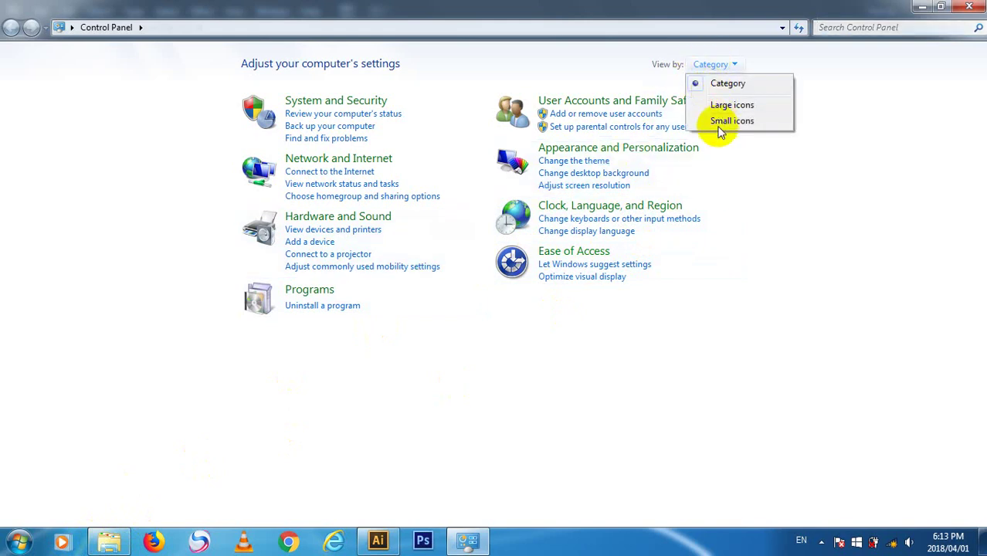
left_click(721, 122)
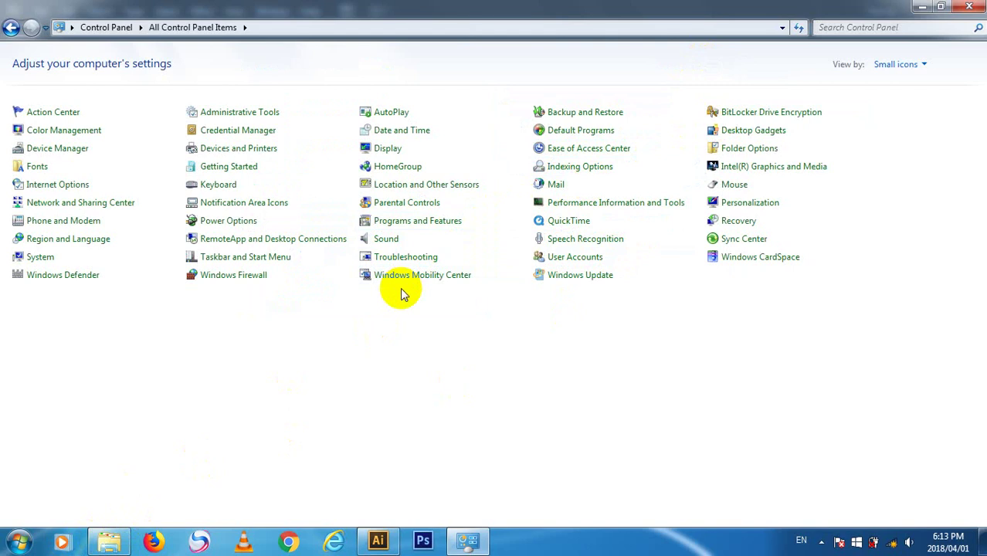
- Open Fonts, scroll its list, and paste the copied font files to start installing 2,452 fonts
left_click(48, 171)
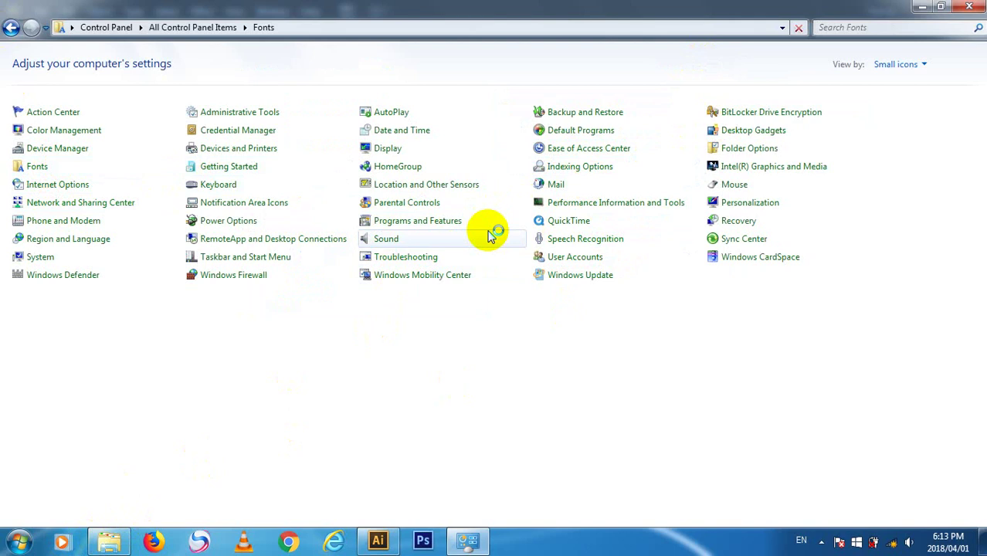
scroll(618, 259, "down", 5)
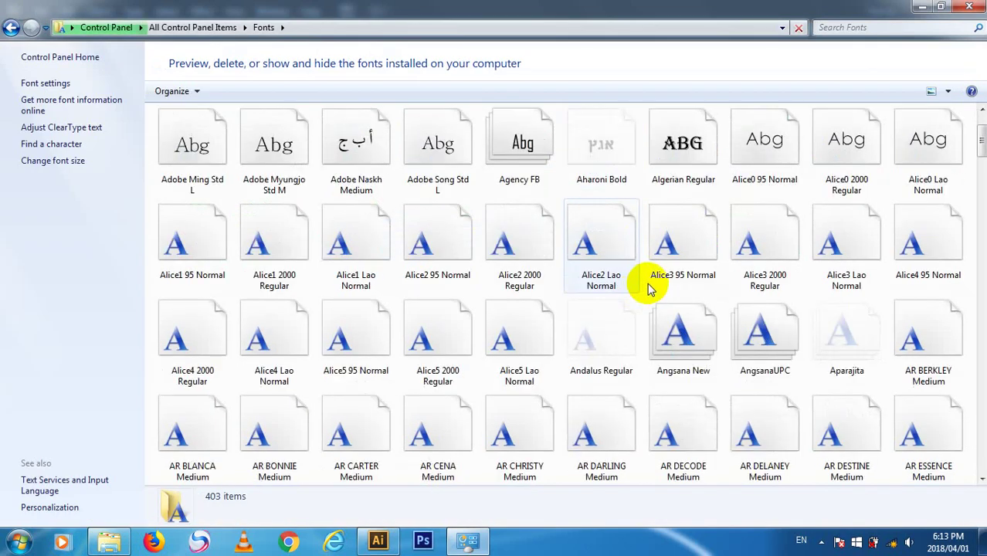
scroll(653, 288, "down", 2)
left_click(981, 191)
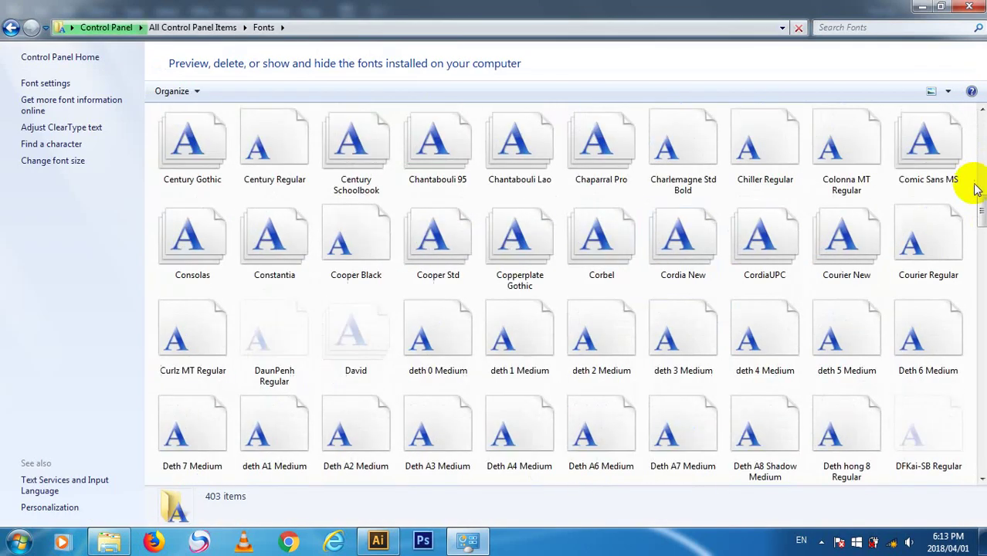
left_click_drag(981, 216, 968, 489)
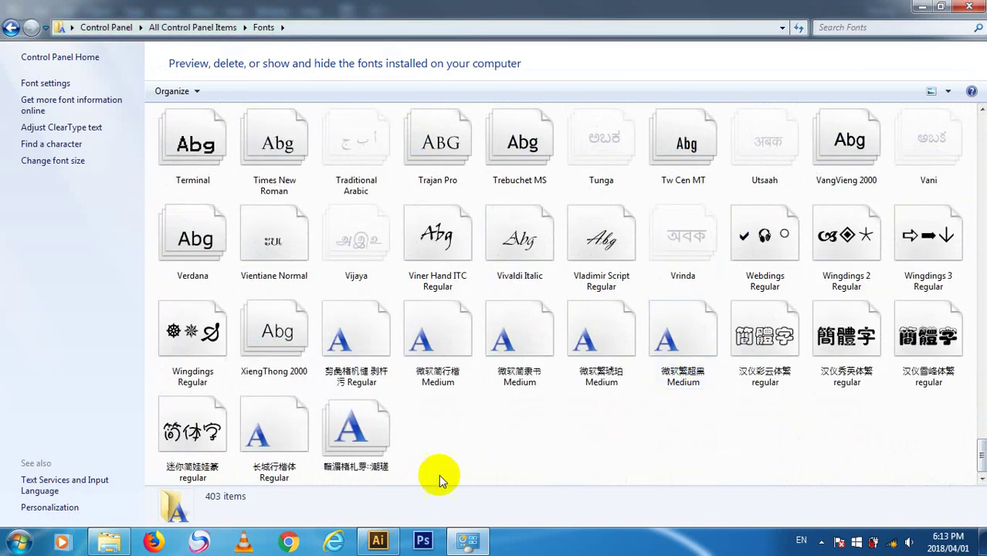
key("ctrl+v")
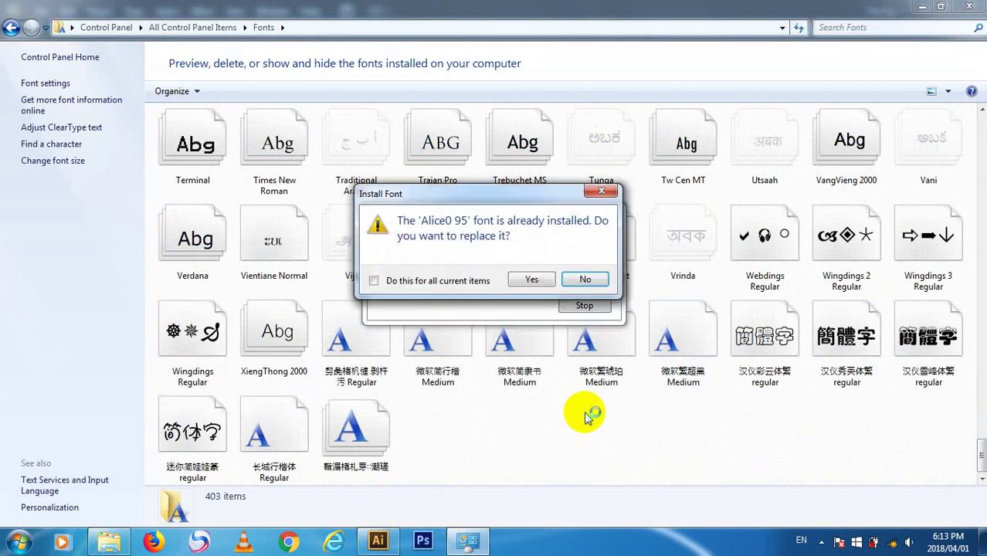
- Replace all already-installed fonts via 'Do this for all current items' and move the progress window aside
left_click(429, 283)
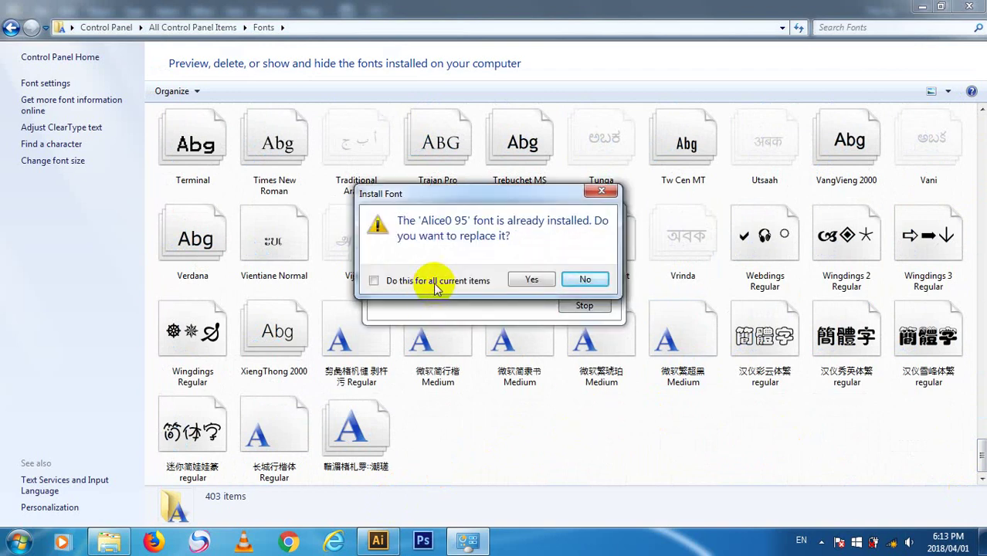
left_click(541, 280)
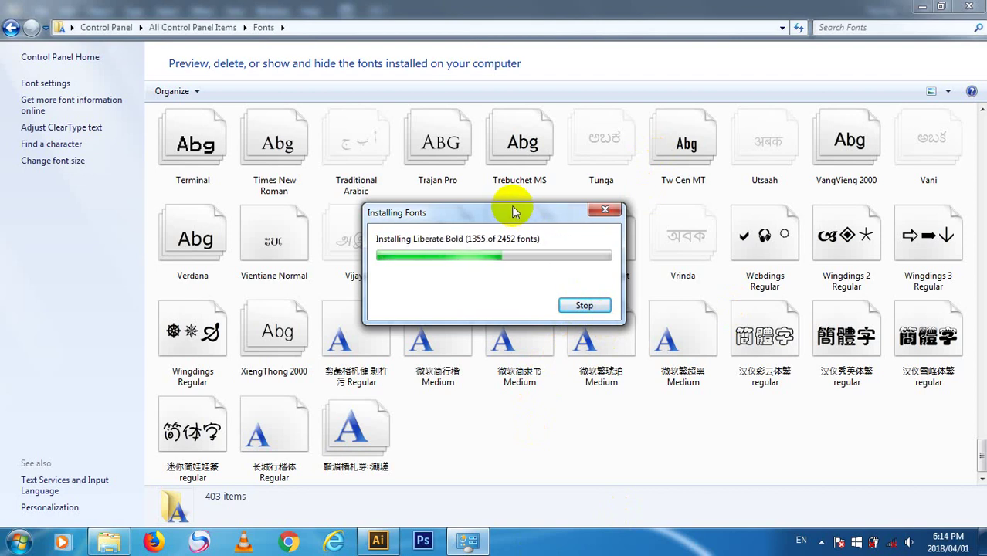
left_click_drag(512, 205, 631, 186)
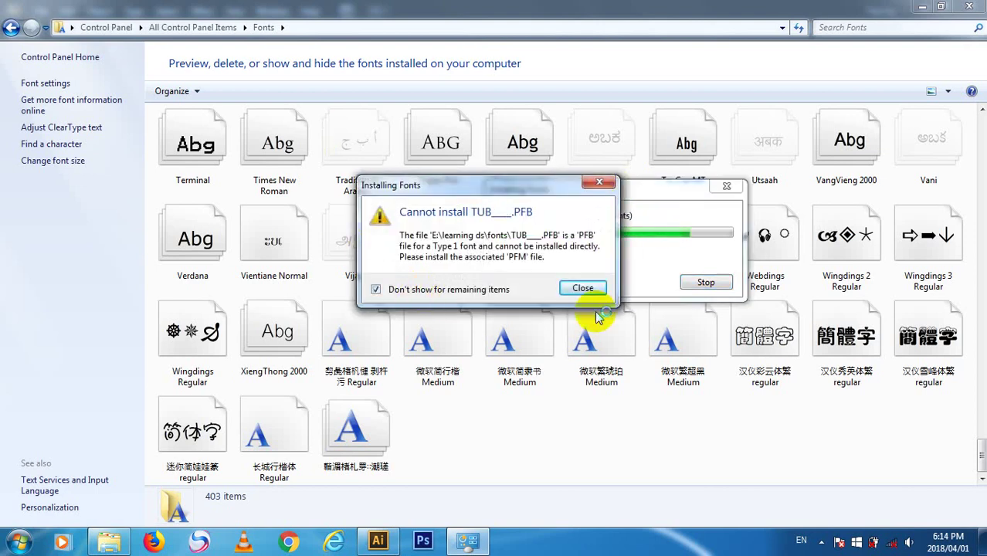
- Dismiss the TUB___.PFB Type 1 warning and close the finished Fonts window
left_click(583, 288)
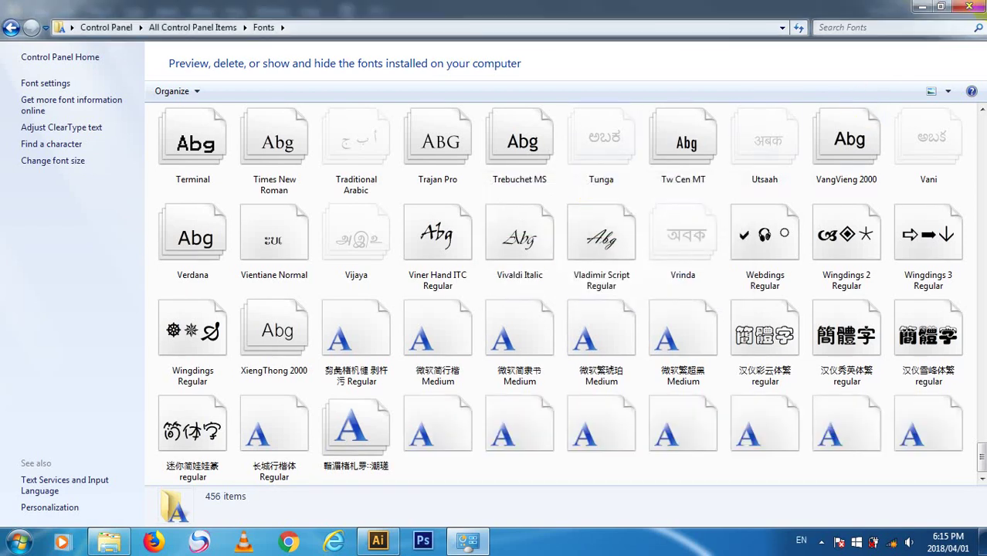
left_click(967, 6)
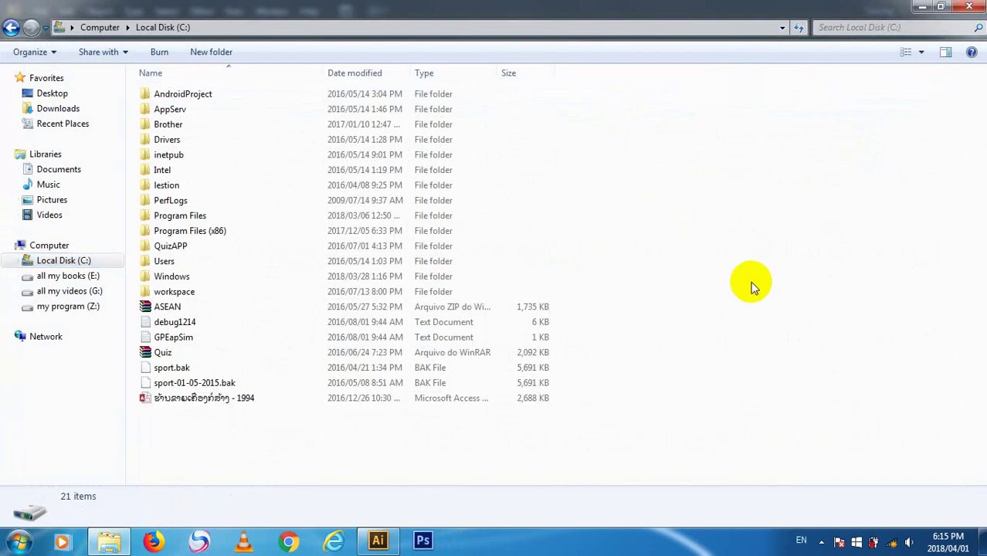
left_click(361, 400)
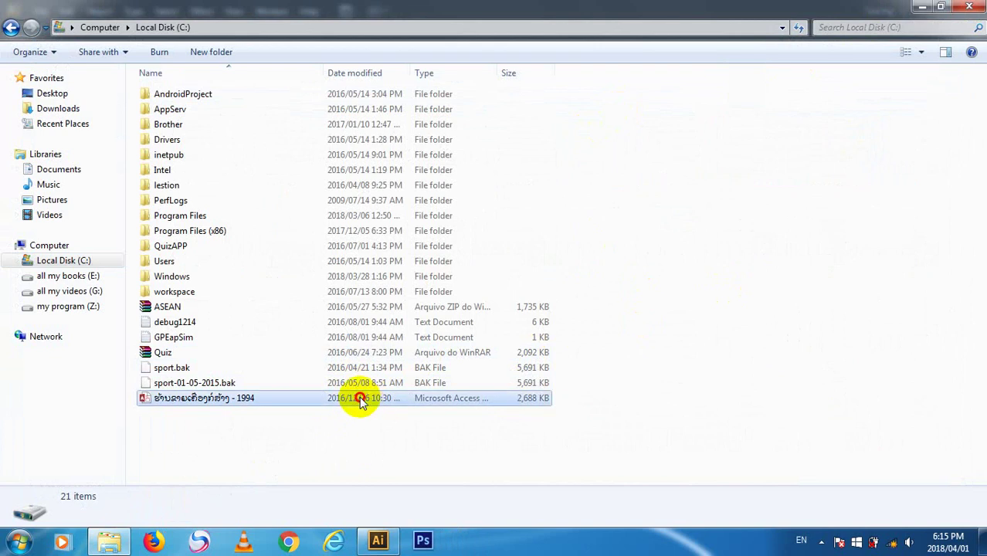
double_click(363, 397)
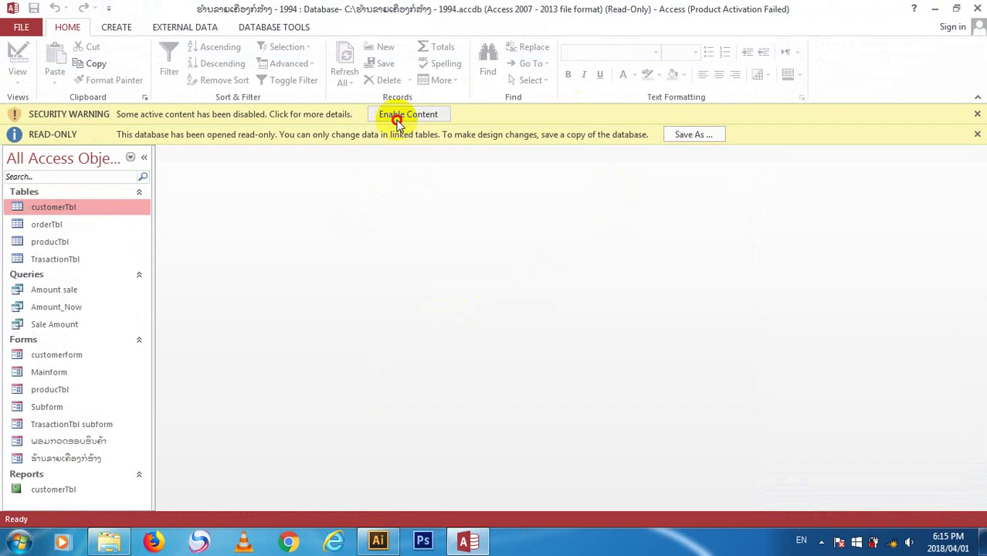
left_click(400, 118)
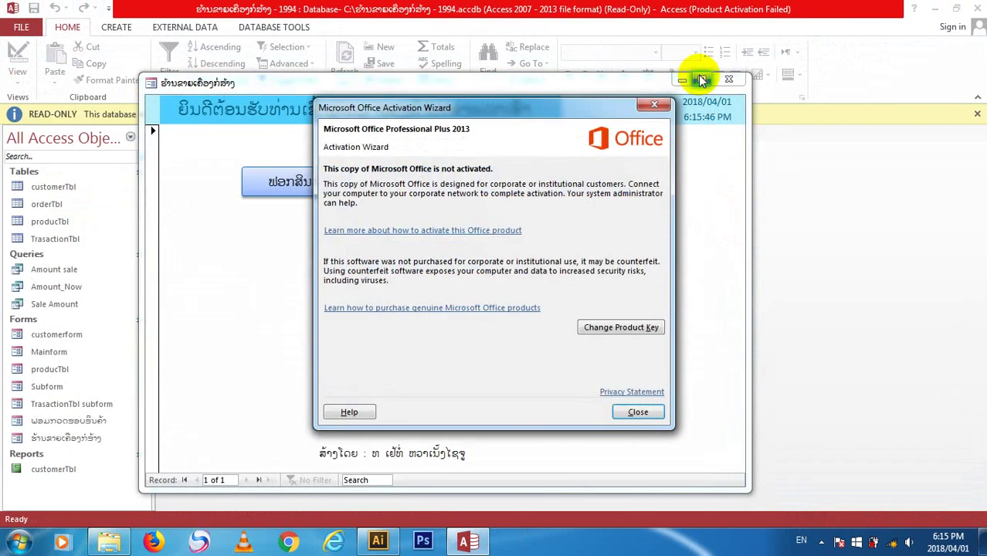
left_click(638, 412)
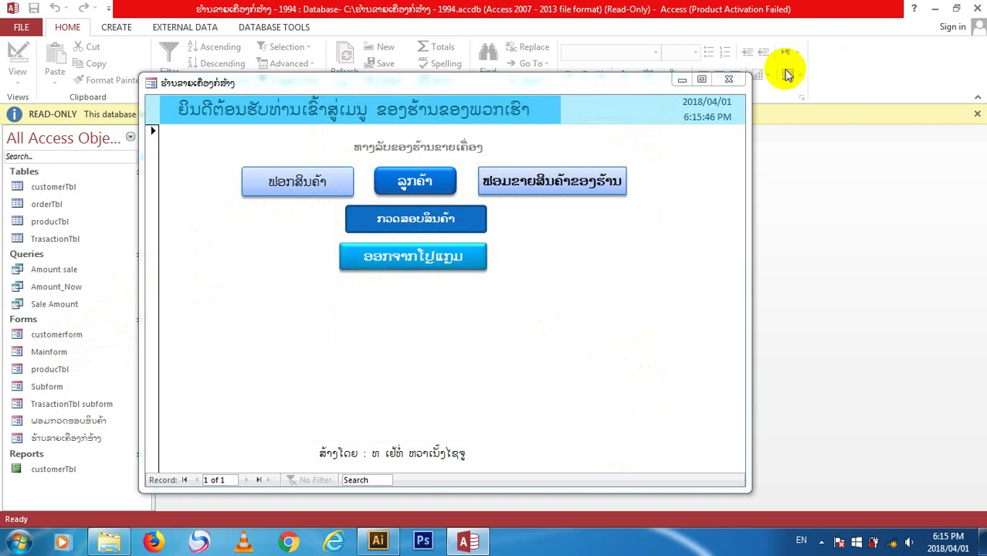
left_click(974, 8)
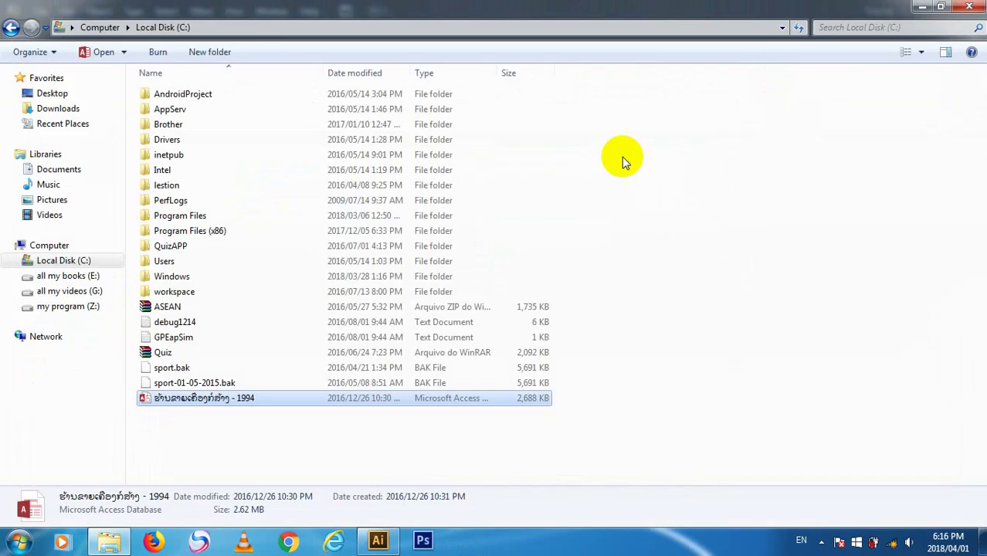
- Clear the file selection, briefly minimize Explorer, then open E: > learning ds > day6
left_click(683, 311)
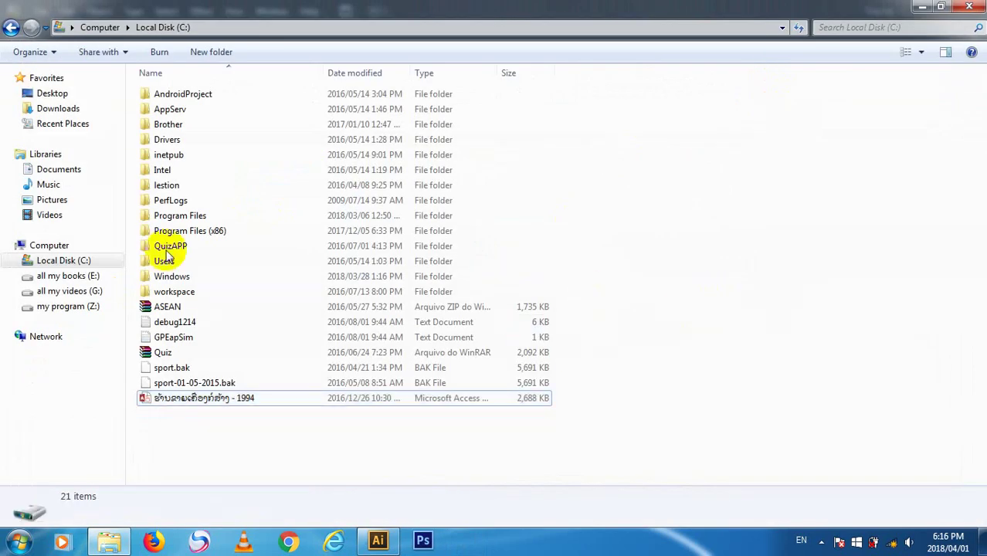
left_click(919, 6)
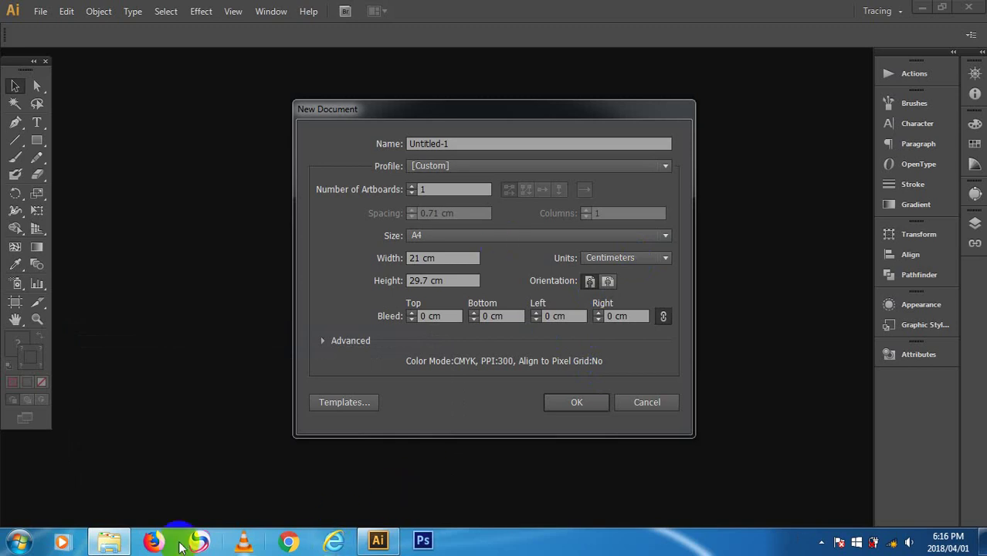
left_click(98, 539)
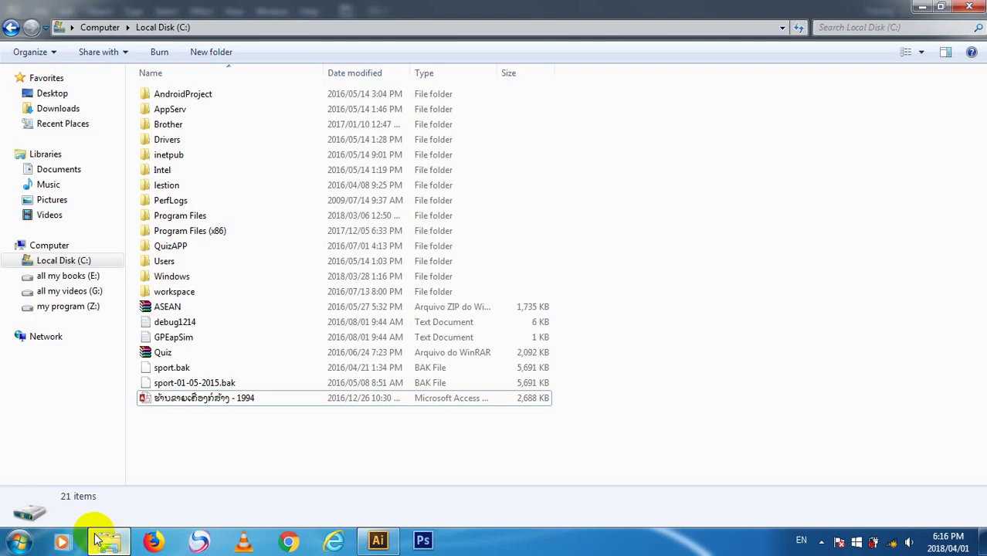
left_click(76, 279)
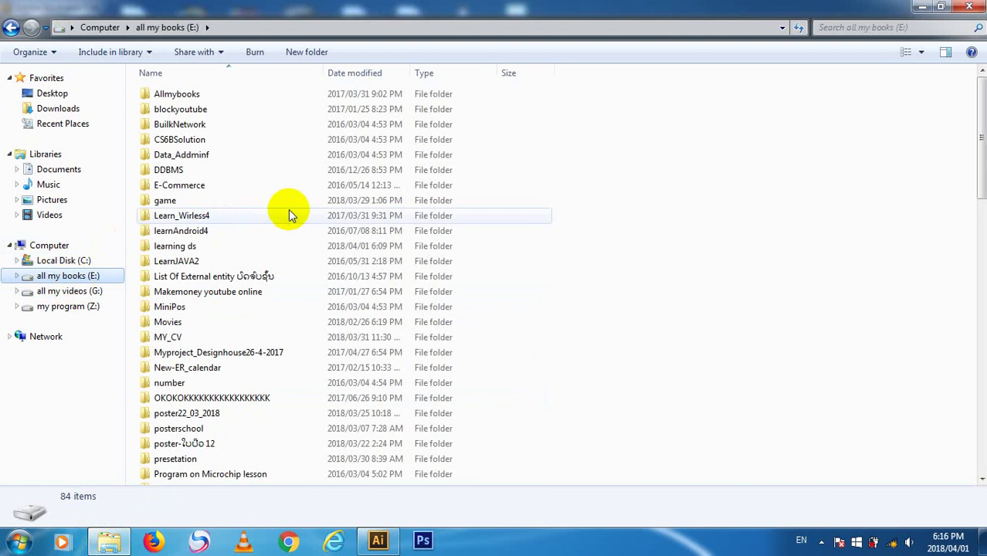
double_click(315, 246)
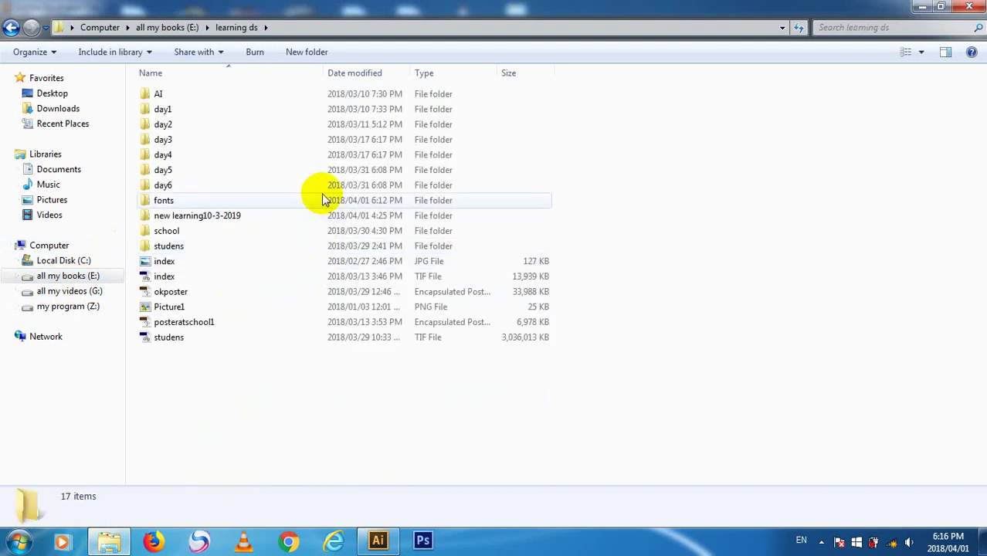
double_click(326, 185)
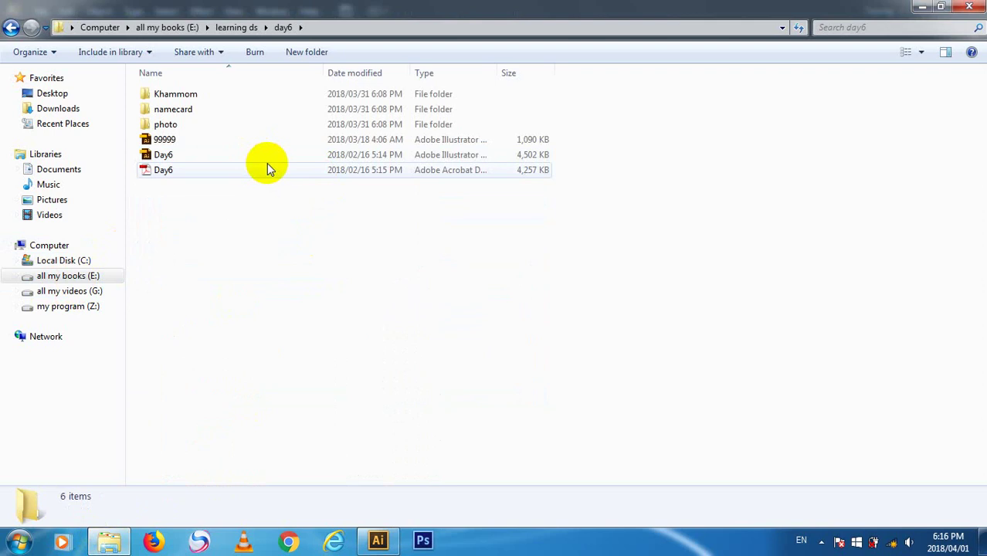
- View Day6.pdf, minimize Reader and Explorer, and create a landscape new Illustrator document
double_click(271, 172)
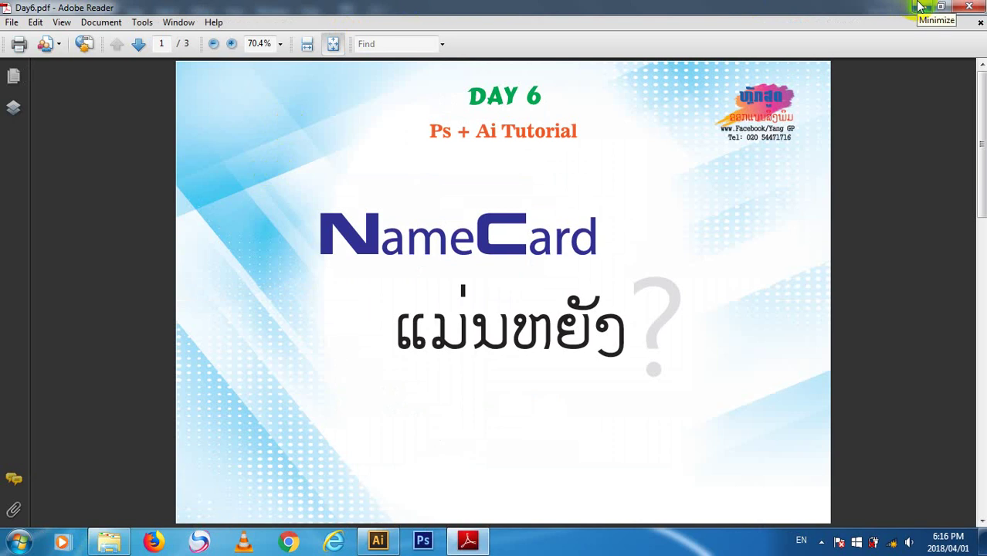
left_click(919, 6)
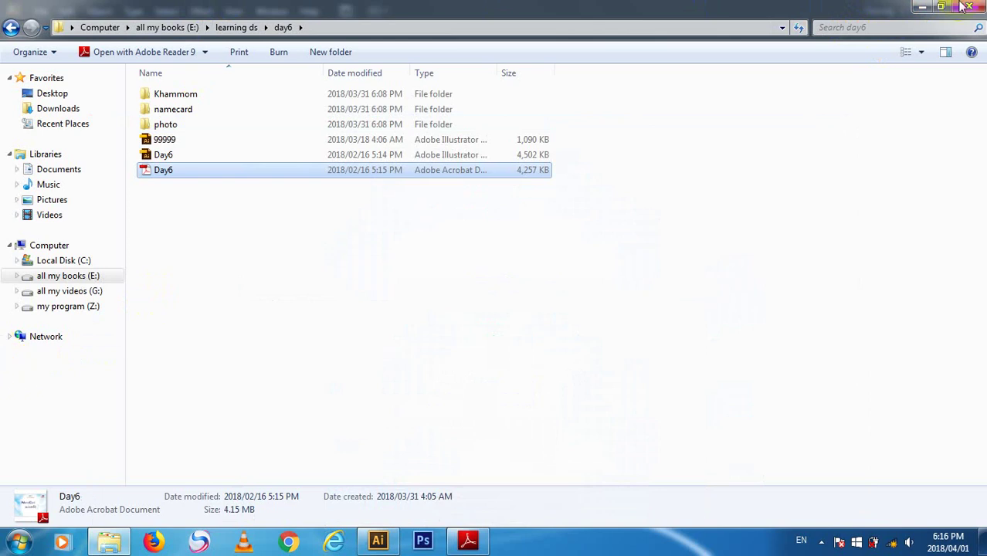
left_click(918, 7)
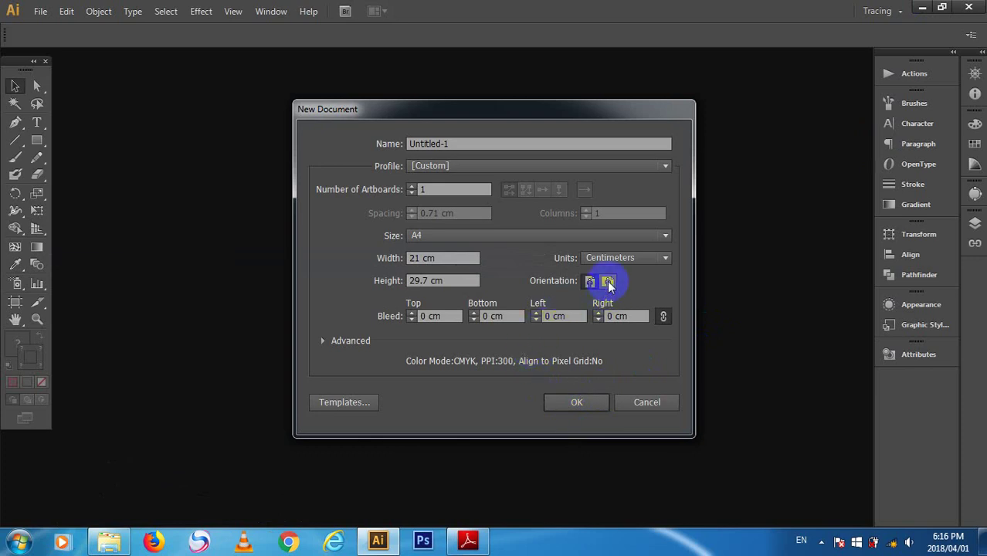
left_click(607, 281)
left_click(573, 404)
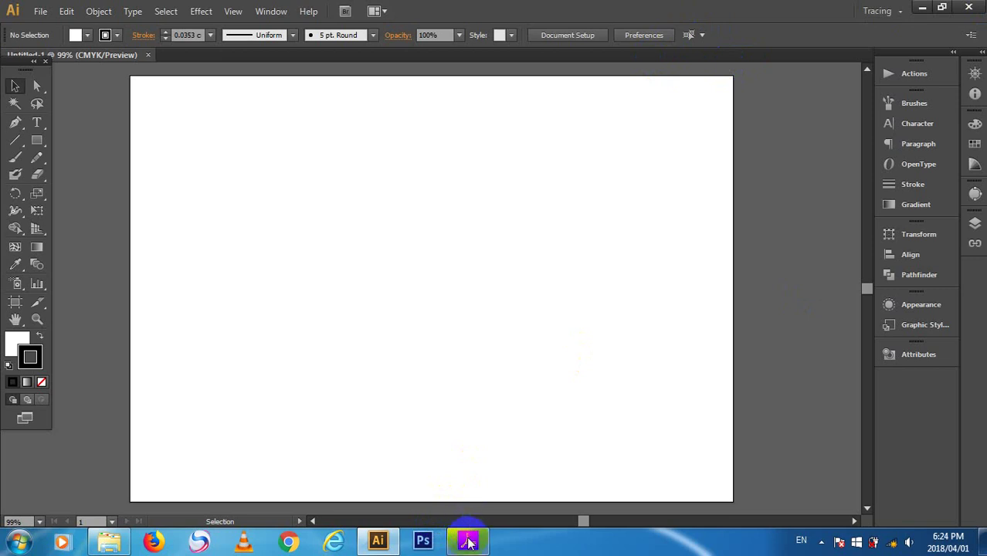
- Keep the empty landscape CMYK artboard of Untitled-1 showing in Illustrator
mouse_move(469, 543)
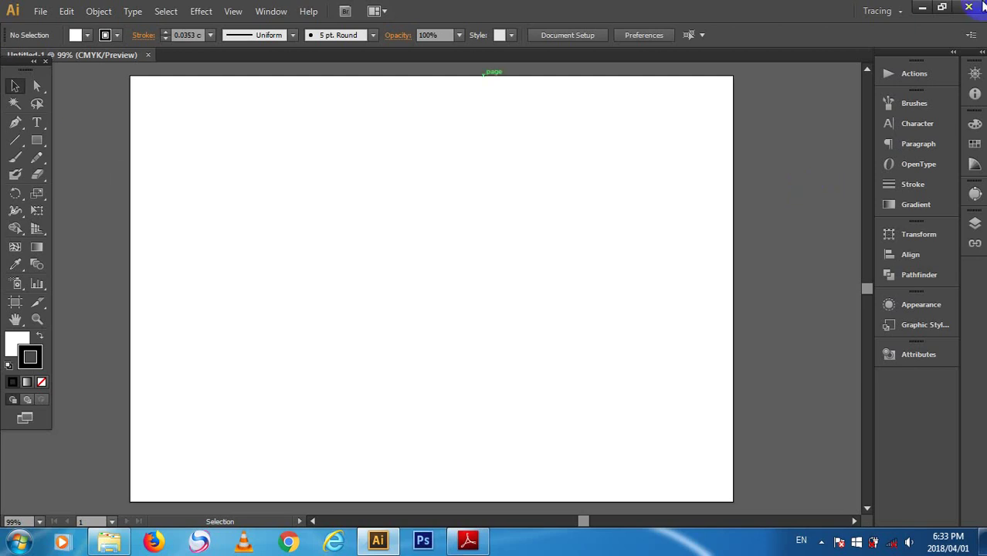
- Draw a rounded rectangle at the artboard's upper left and widen it to the right
left_click(48, 550)
left_click(35, 139)
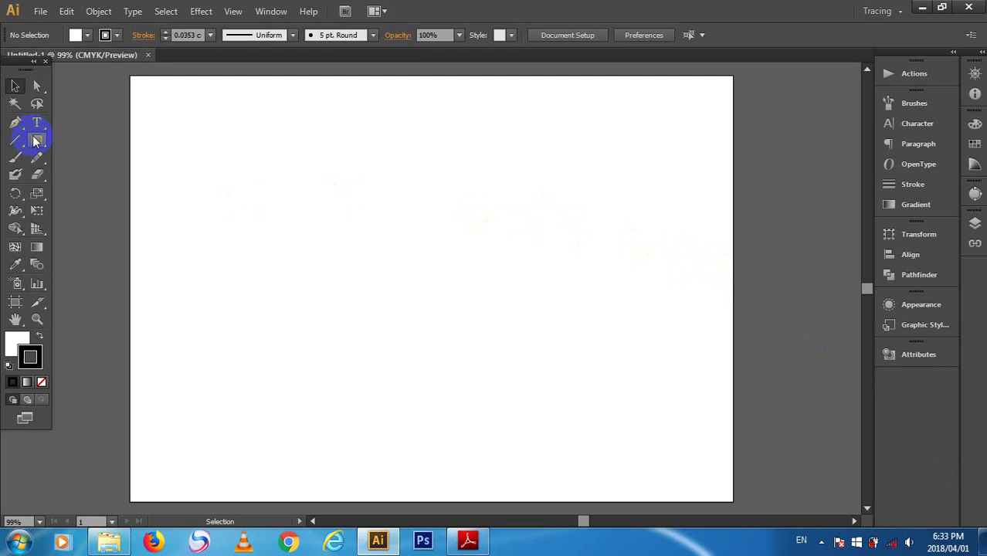
left_click(116, 157)
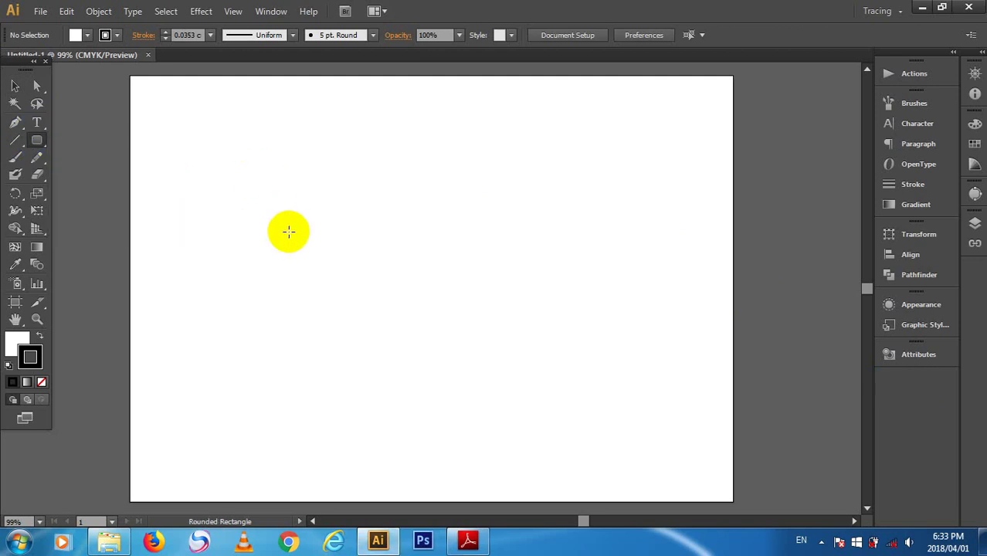
left_click_drag(277, 214, 340, 268)
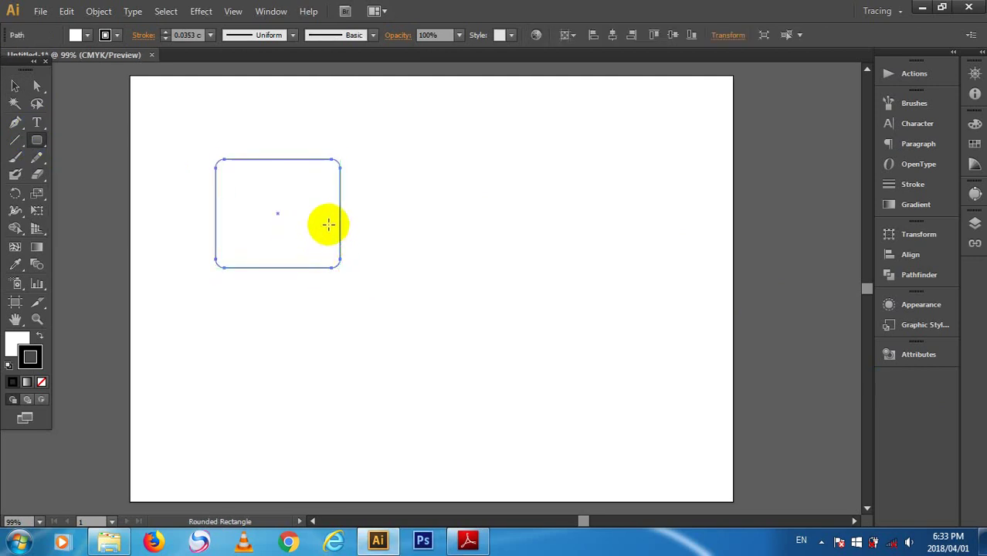
left_click(14, 86)
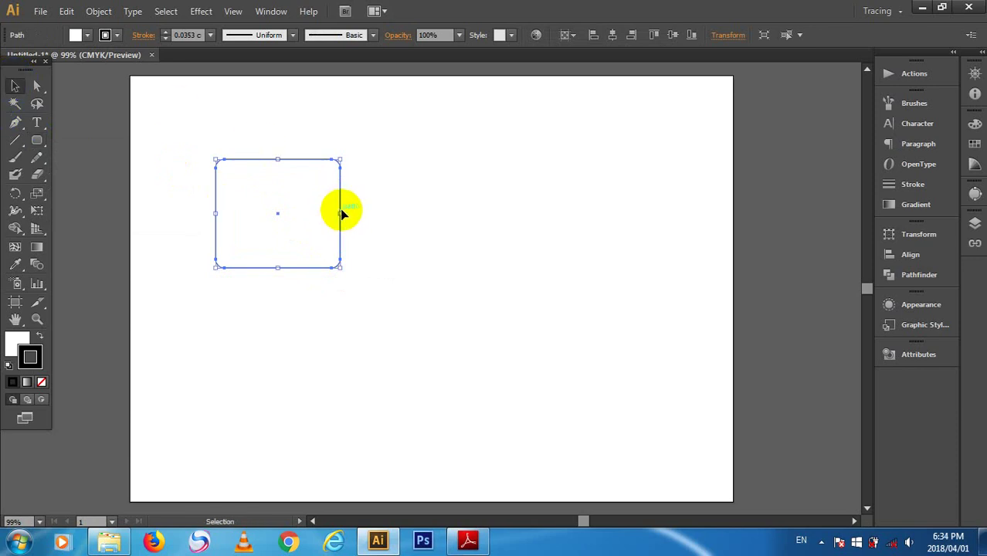
left_click_drag(340, 213, 539, 214)
left_click(485, 331)
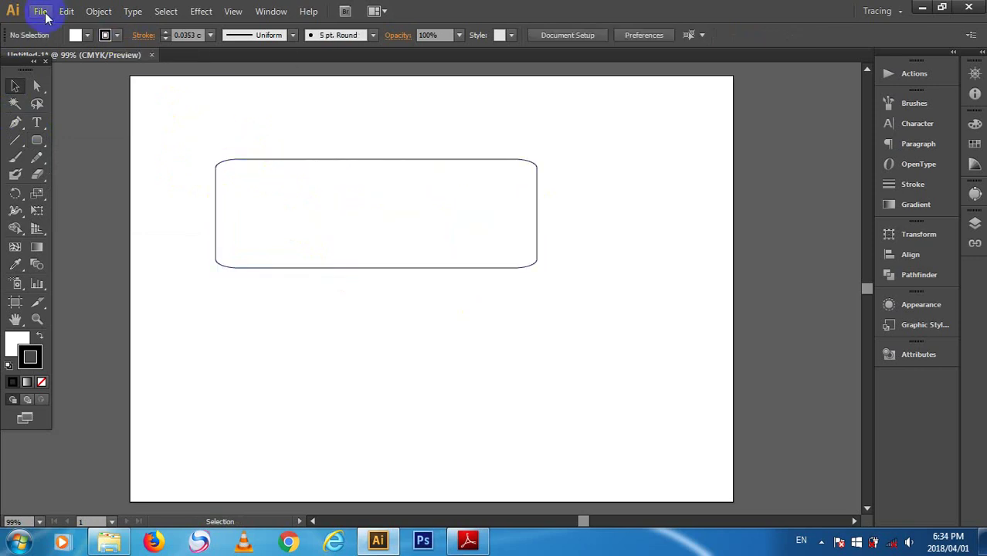
- Create a document entered as 9 by 5,5, then close the wrongly sized Untitled-2
key("ctrl+n")
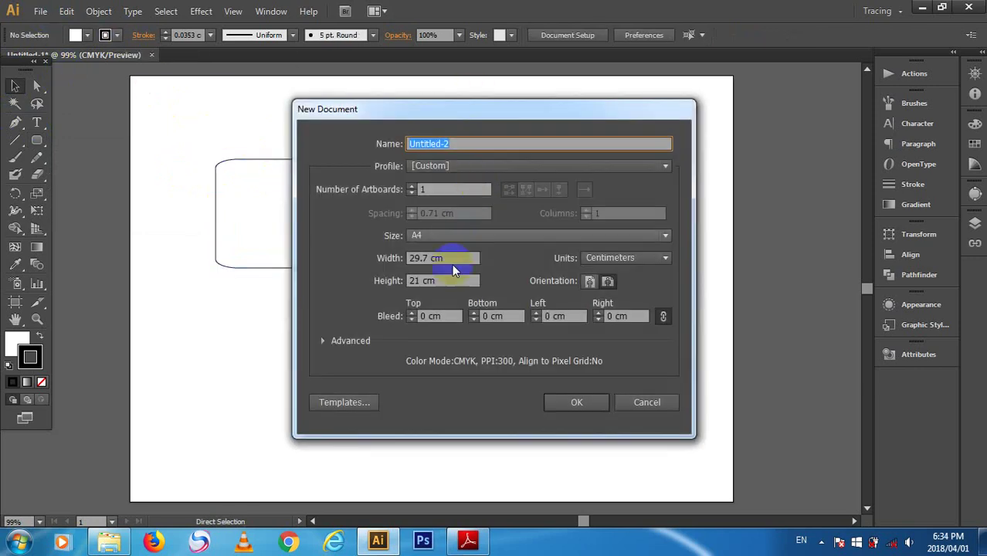
left_click(452, 260)
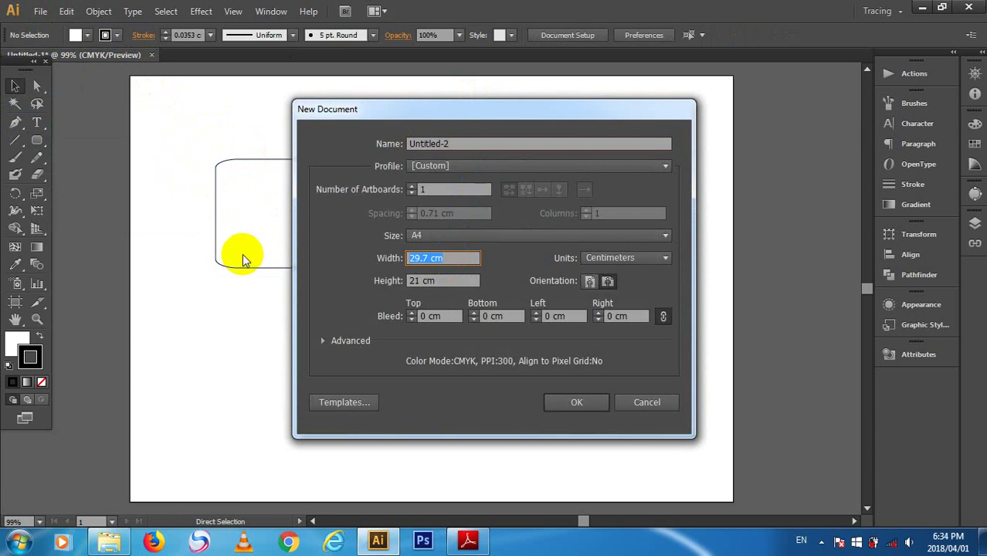
type("9")
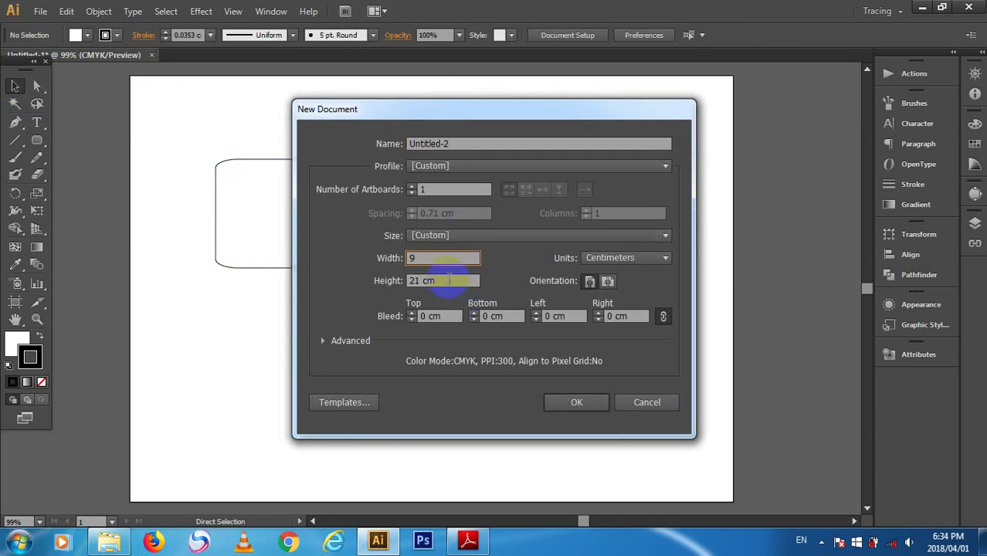
left_click(442, 280)
type("5")
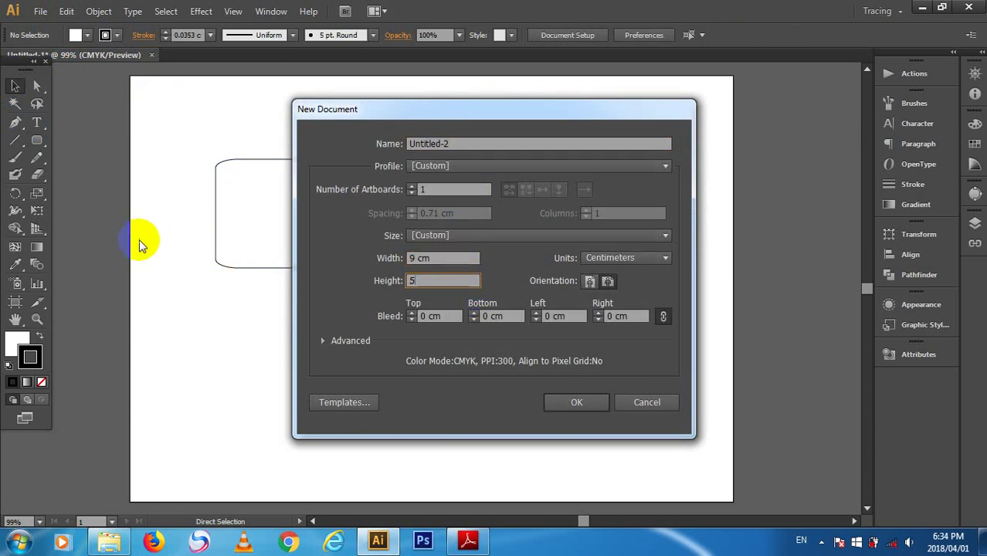
type(",5")
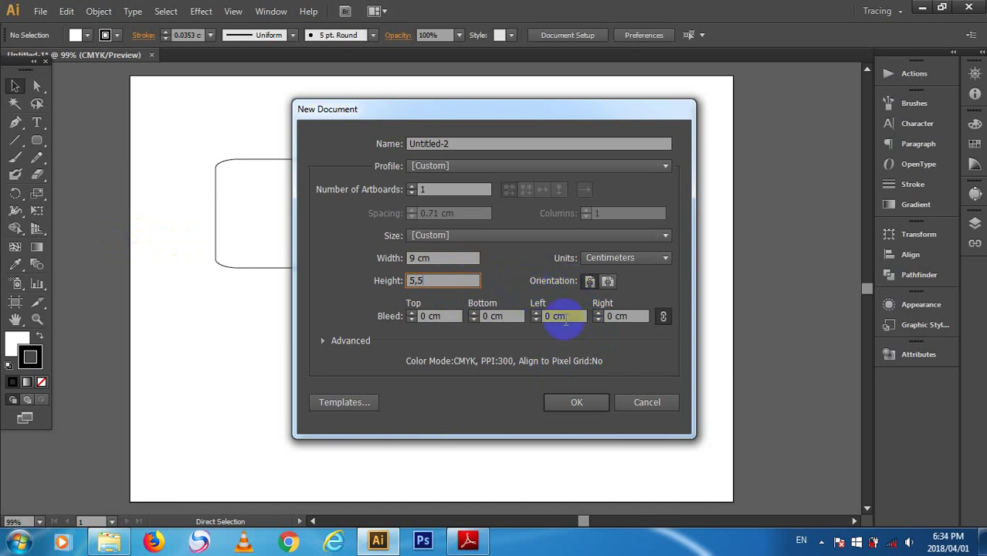
left_click(584, 403)
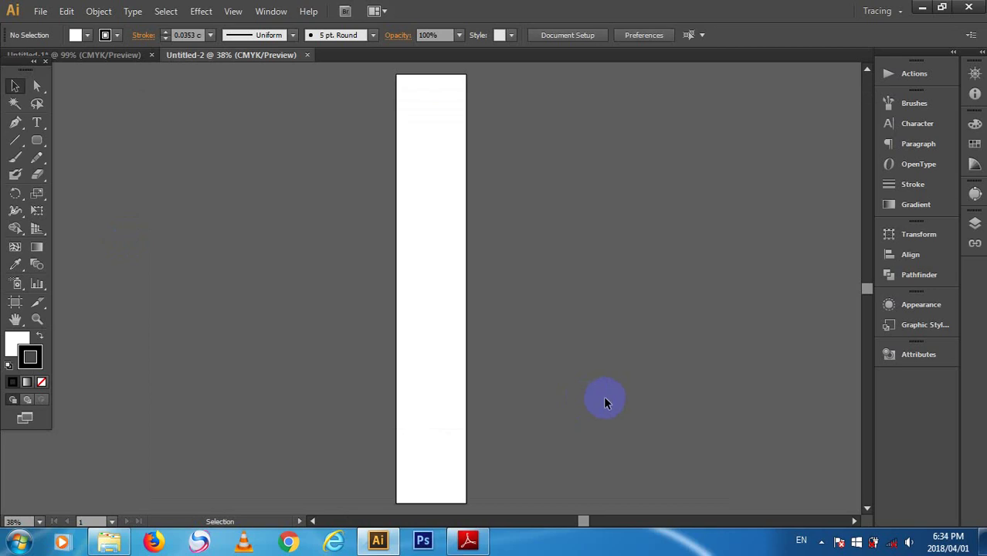
left_click(308, 54)
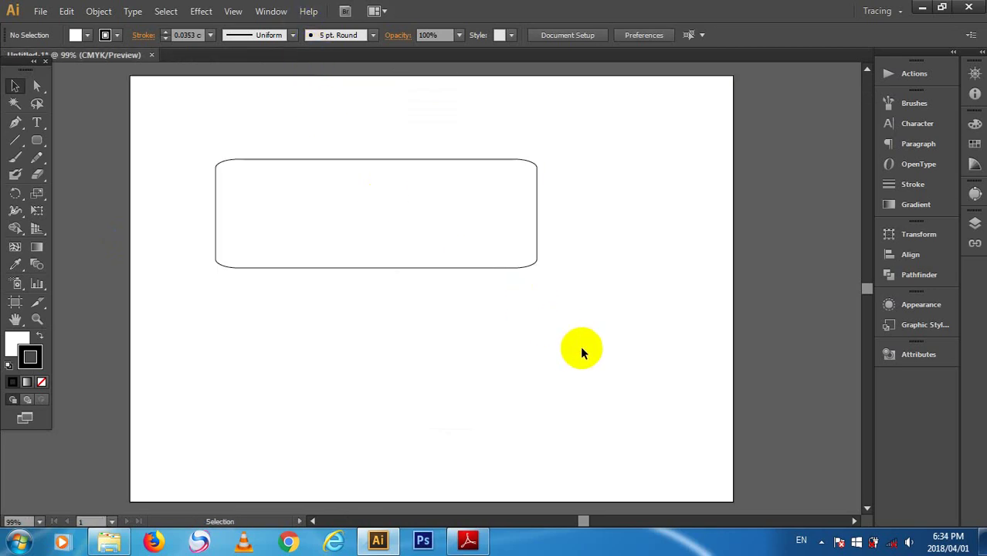
- Retry the new document and close the equally wrong, tall narrow Untitled-3
key("ctrl+n")
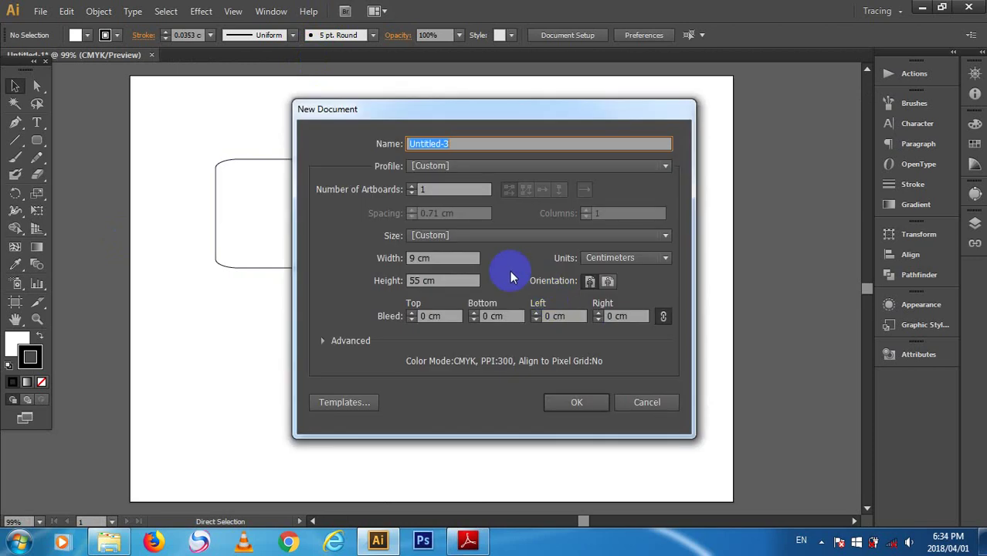
left_click(370, 259)
left_click(378, 280)
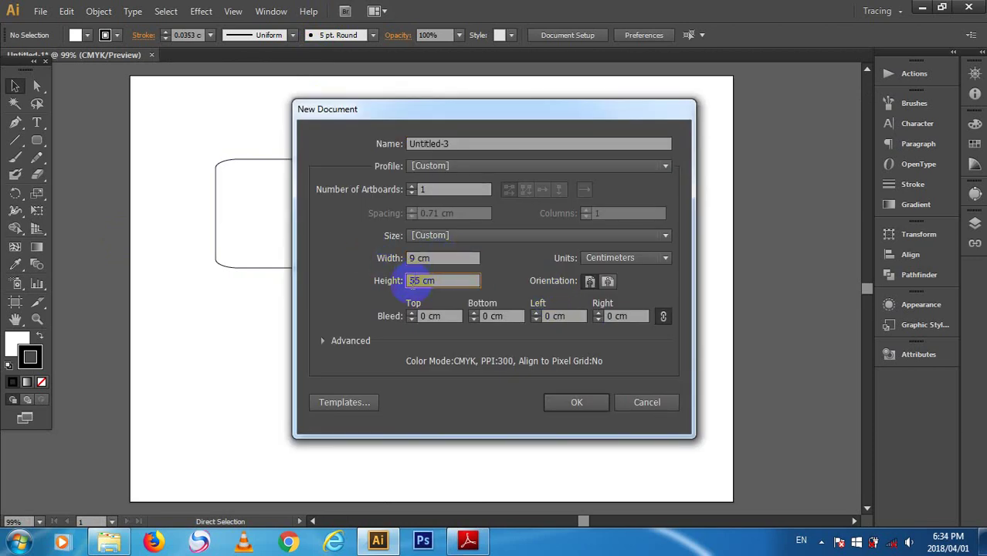
left_click(576, 401)
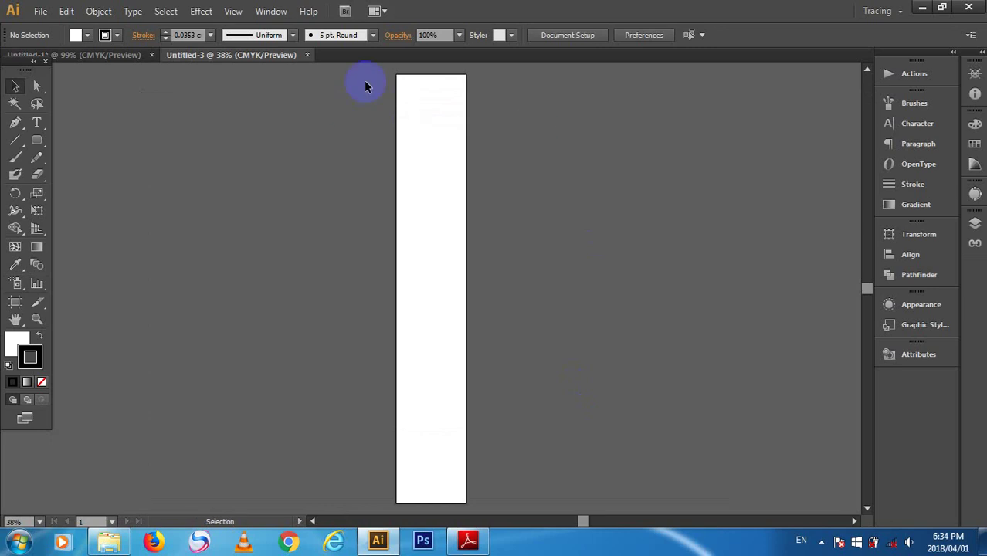
left_click(306, 56)
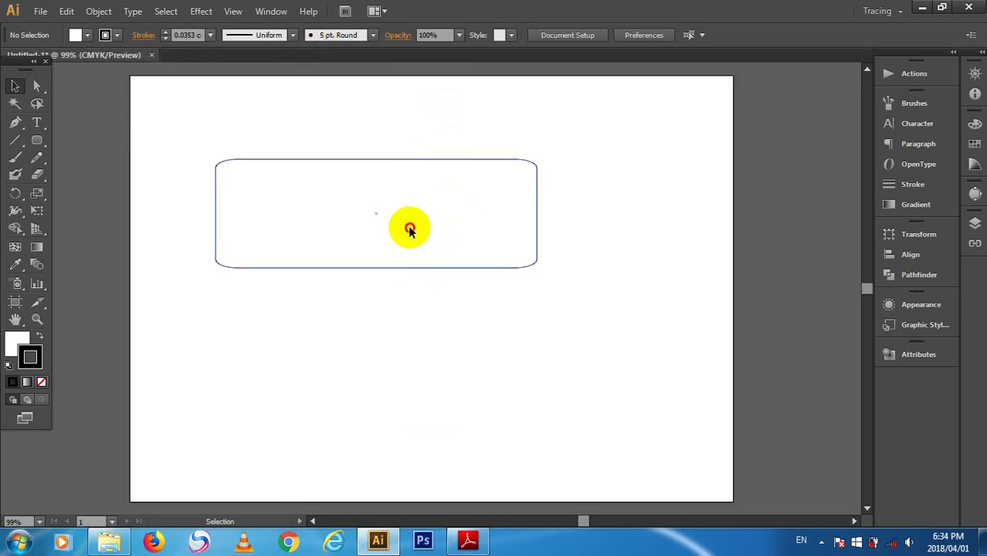
- Create Untitled-4 at 9 × 5.5 cm, replacing the height's comma with a dot
left_click(409, 226)
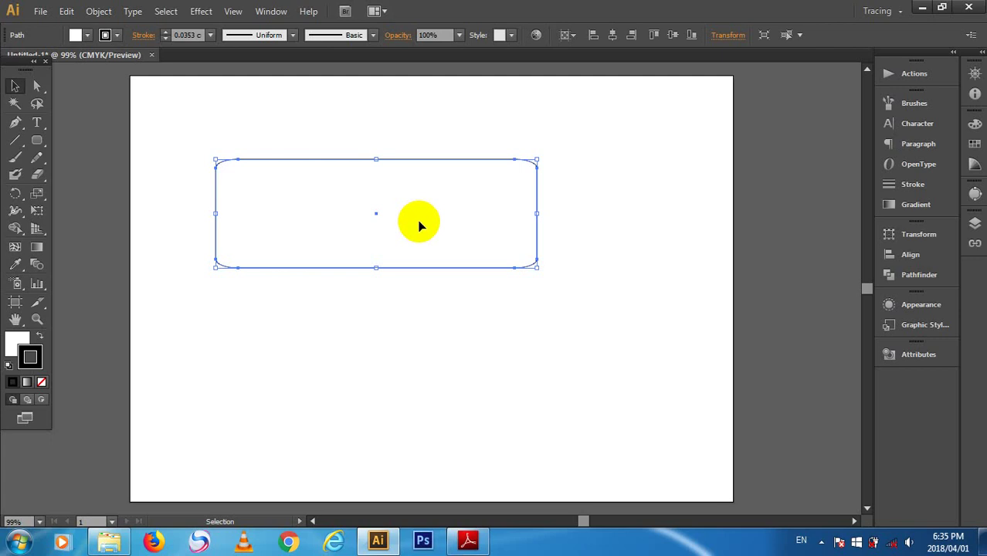
key("a")
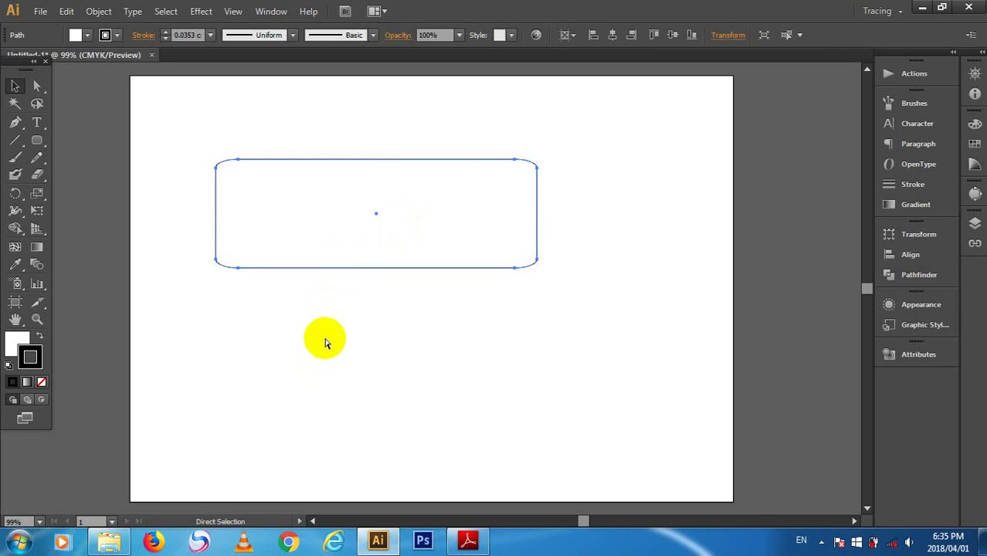
key("ctrl+n")
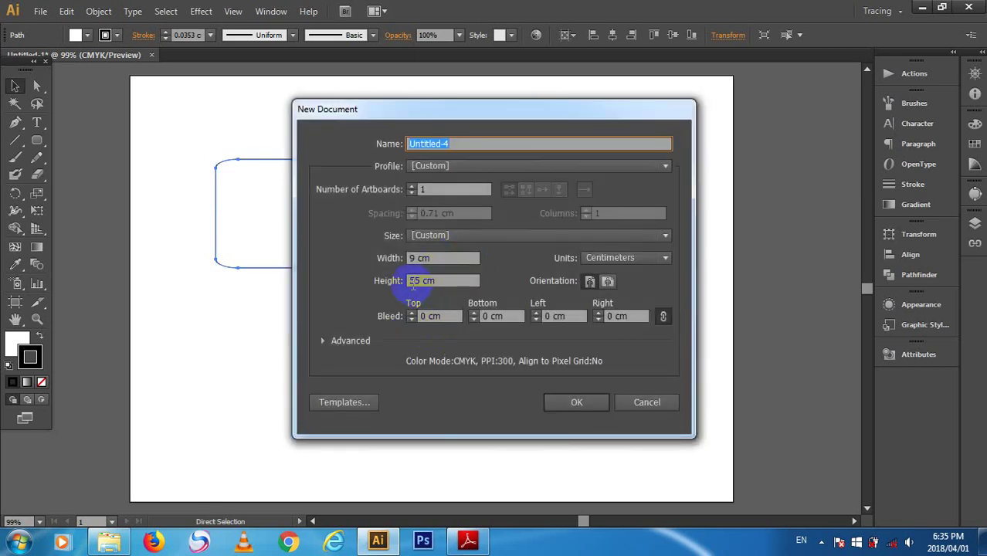
left_click(417, 283)
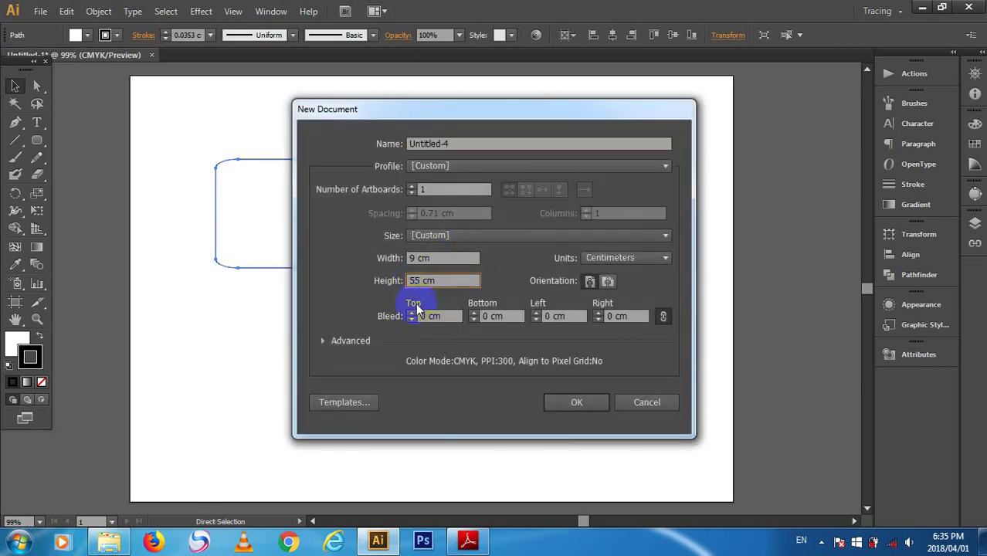
type(",")
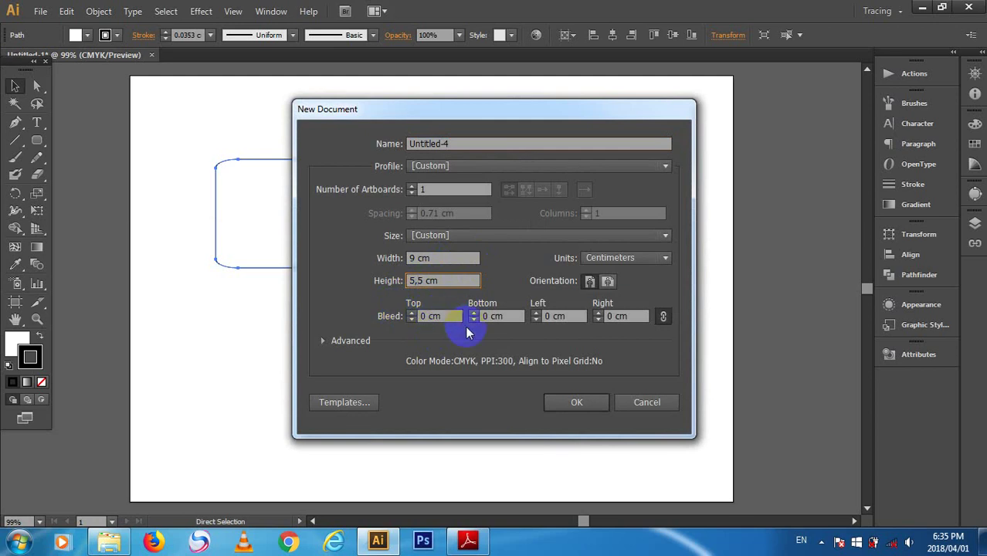
key("BackSpace")
type(".")
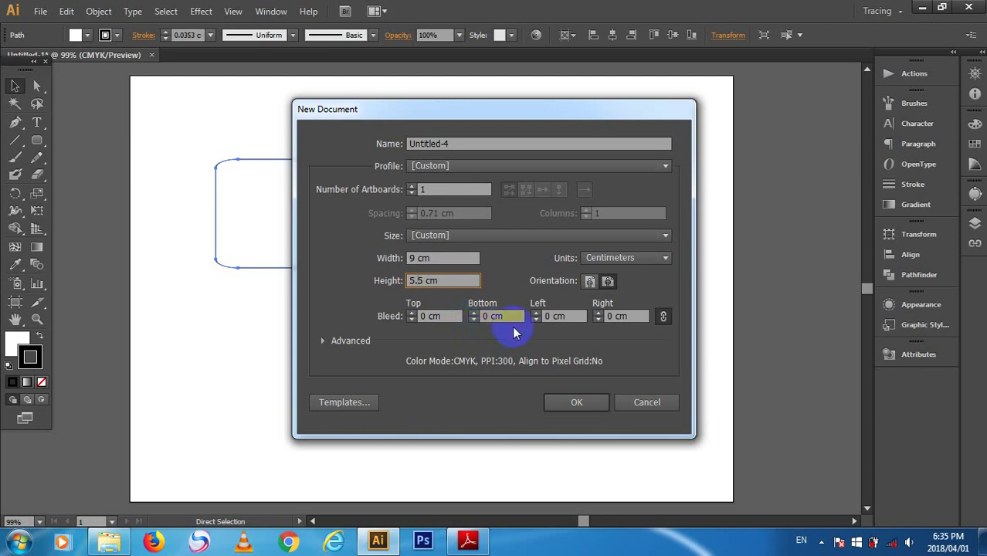
left_click(590, 401)
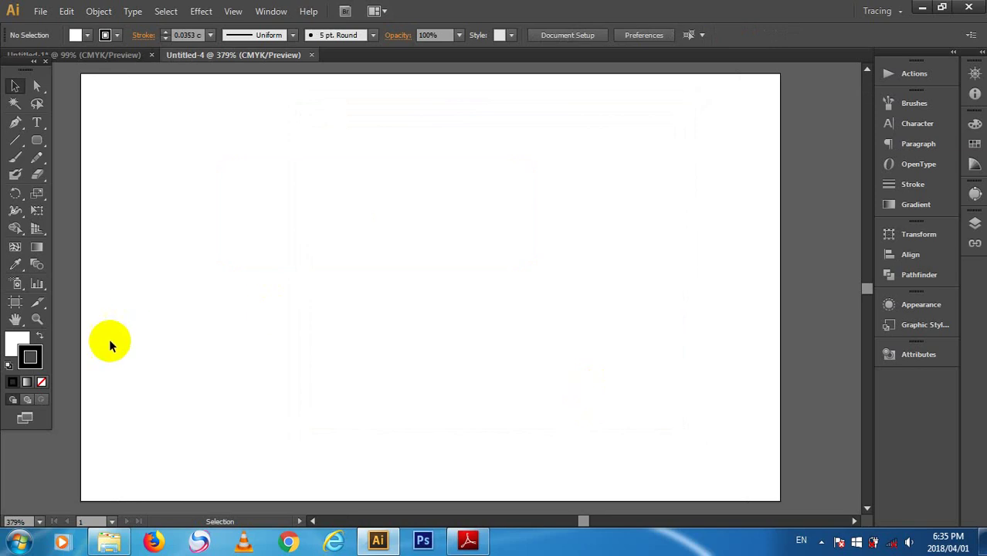
left_click(16, 302)
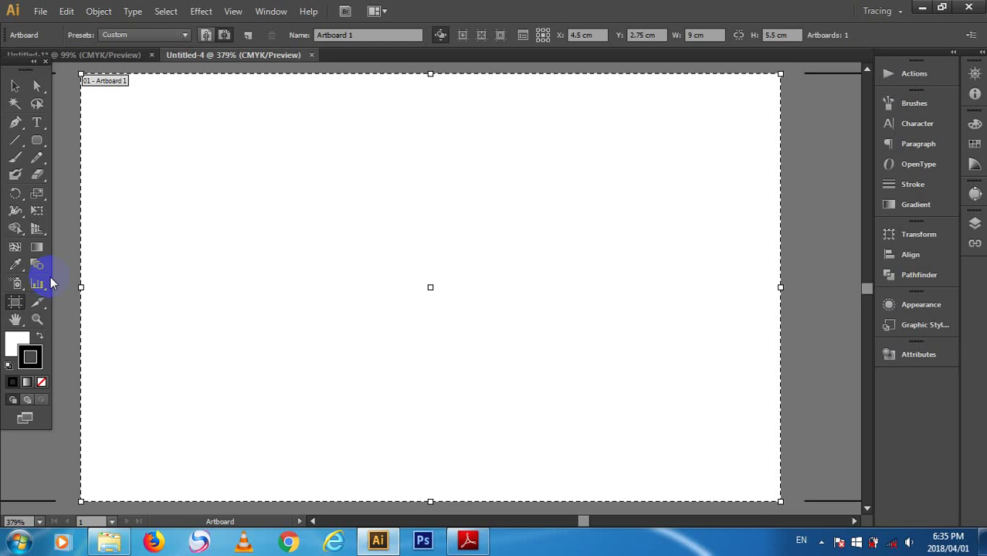
- Zoom out to 200% and shift the artboard slightly down and right
left_click(16, 86)
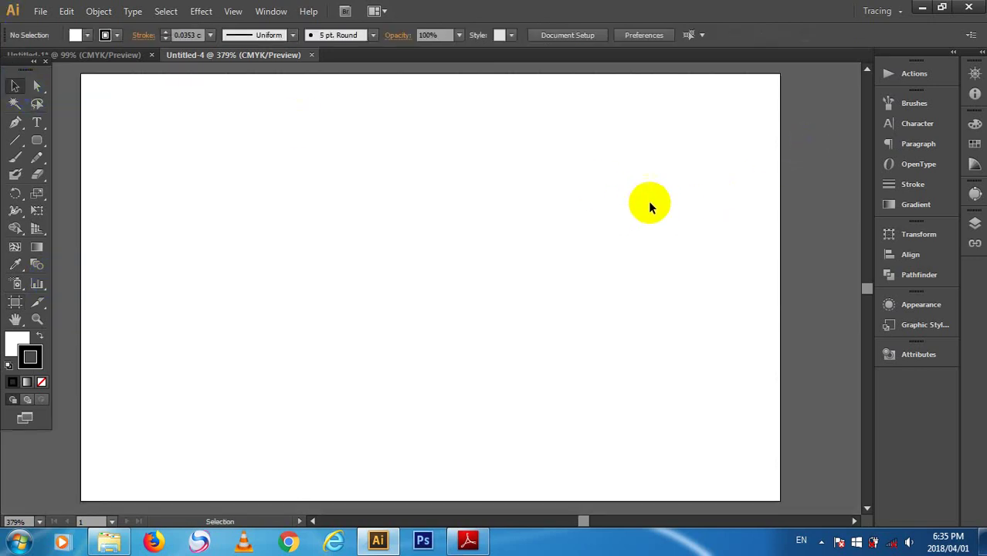
key("ctrl+minus")
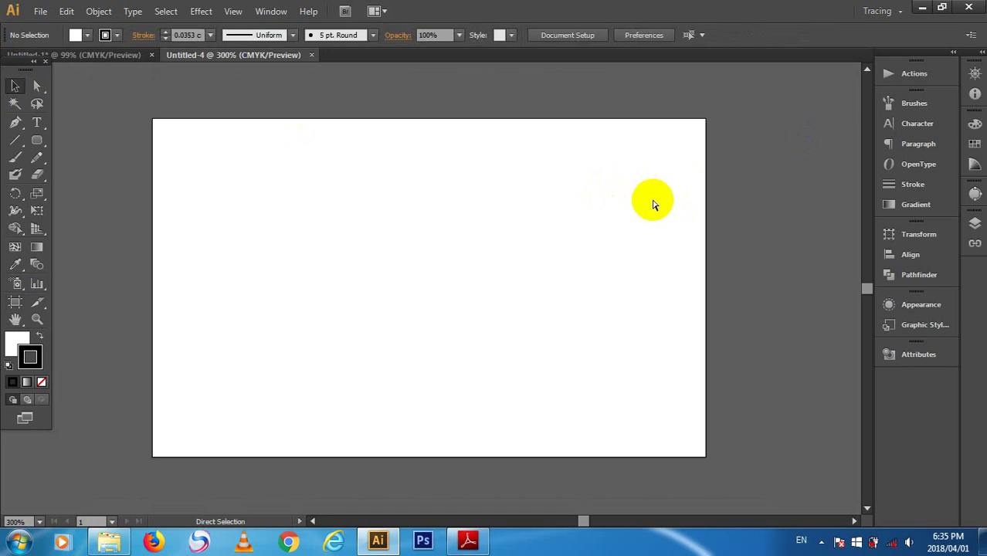
key("ctrl+minus")
left_click_drag(459, 287, 354, 244)
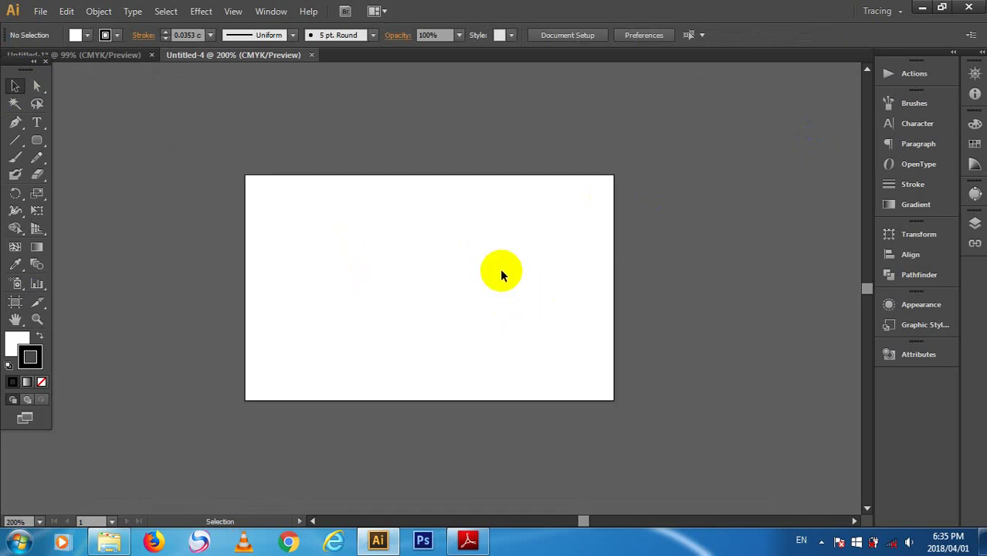
left_click_drag(502, 271, 398, 210)
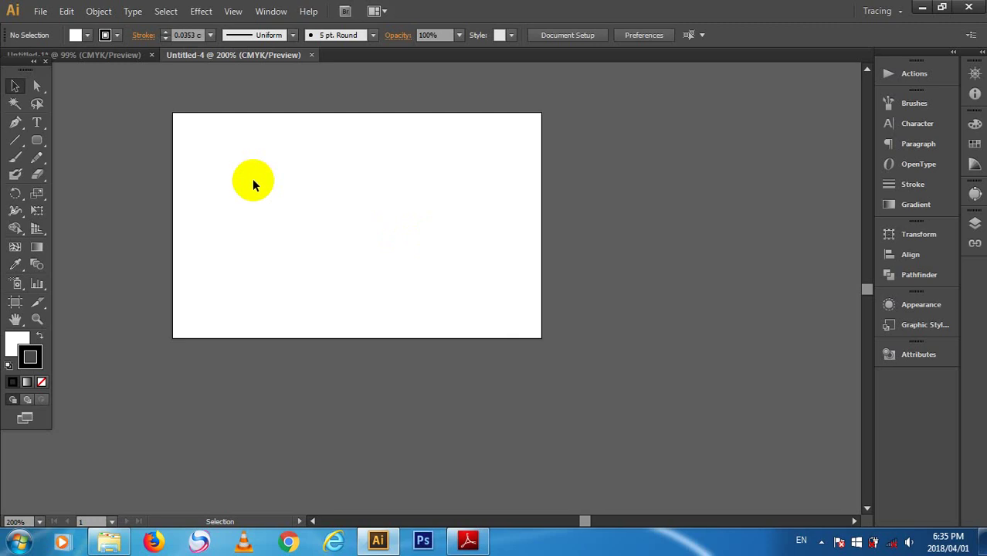
key("space")
left_click_drag(253, 182, 256, 186)
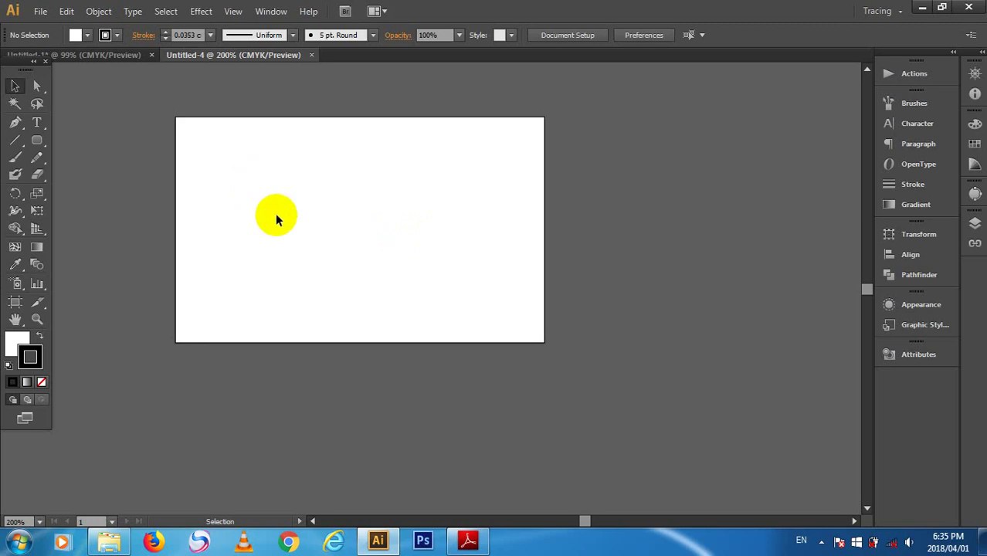
- Show the rulers and pan the artboard toward the middle of the window
key("ctrl+r")
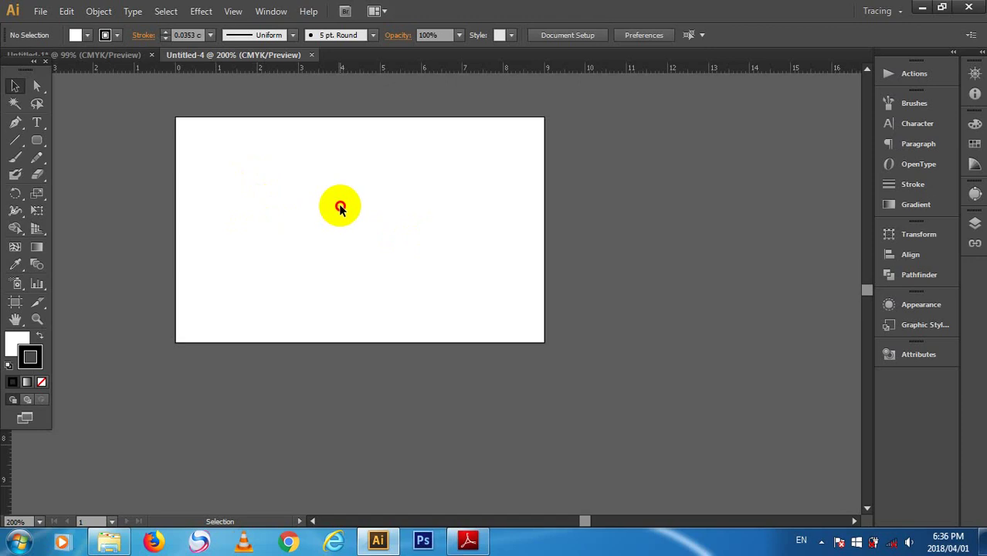
key("space")
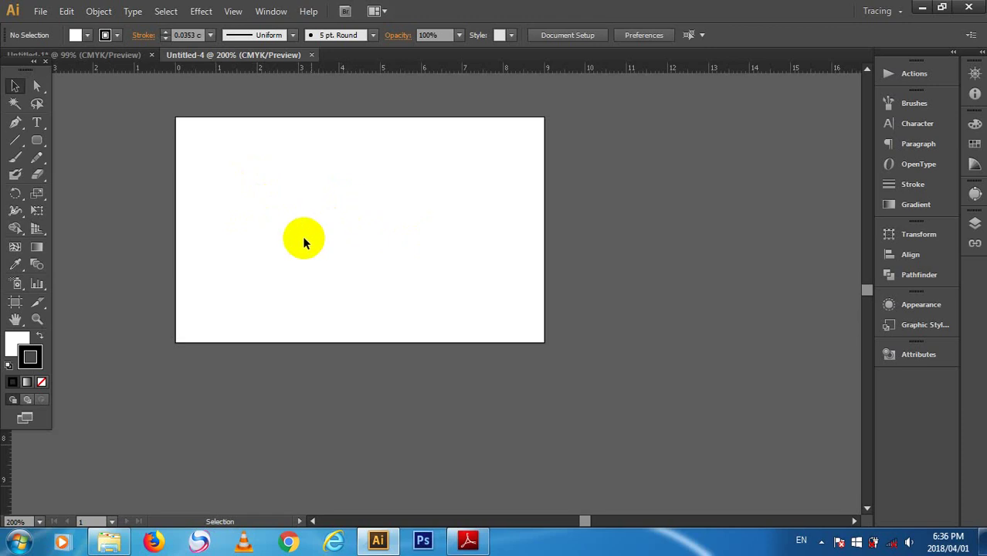
left_click(282, 204)
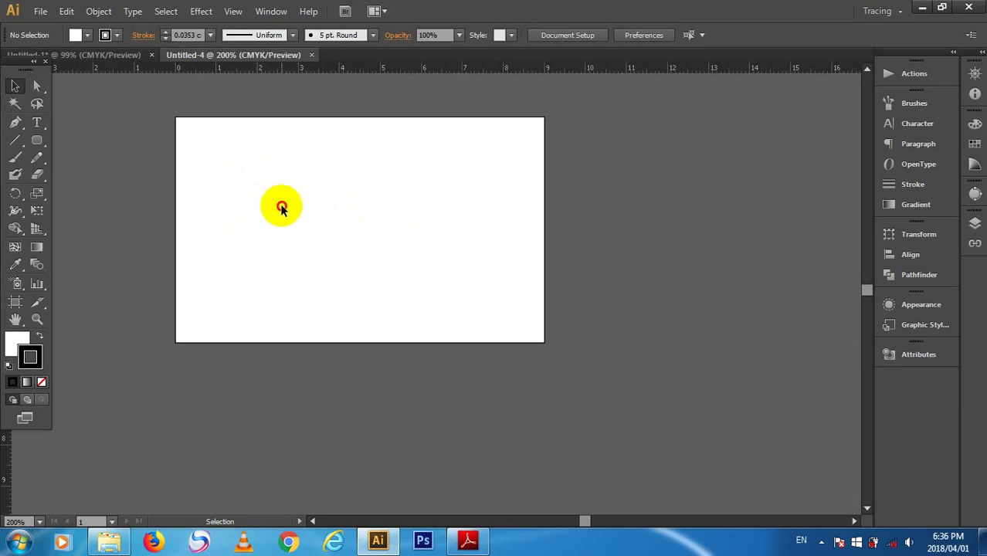
left_click_drag(281, 207, 229, 196)
key("space")
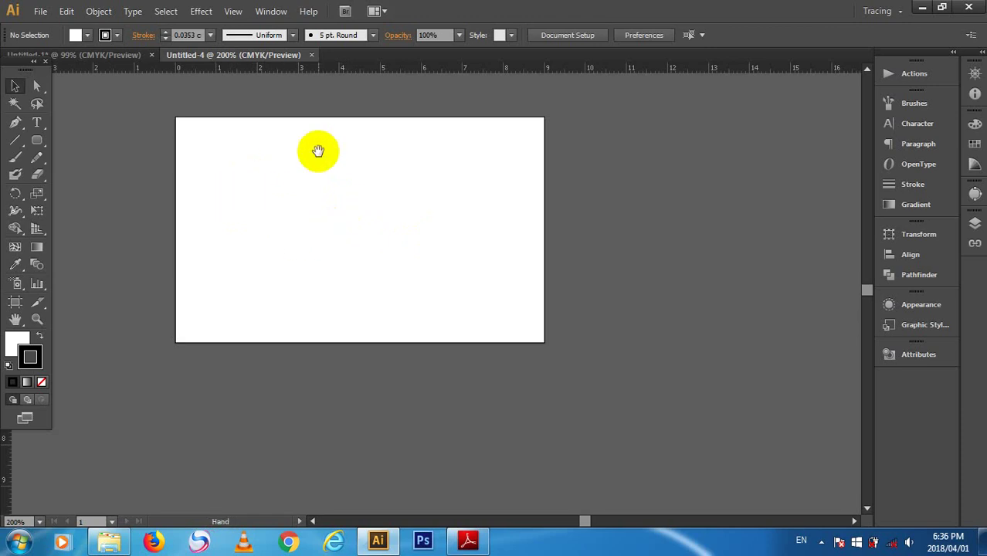
left_click_drag(319, 150, 428, 238)
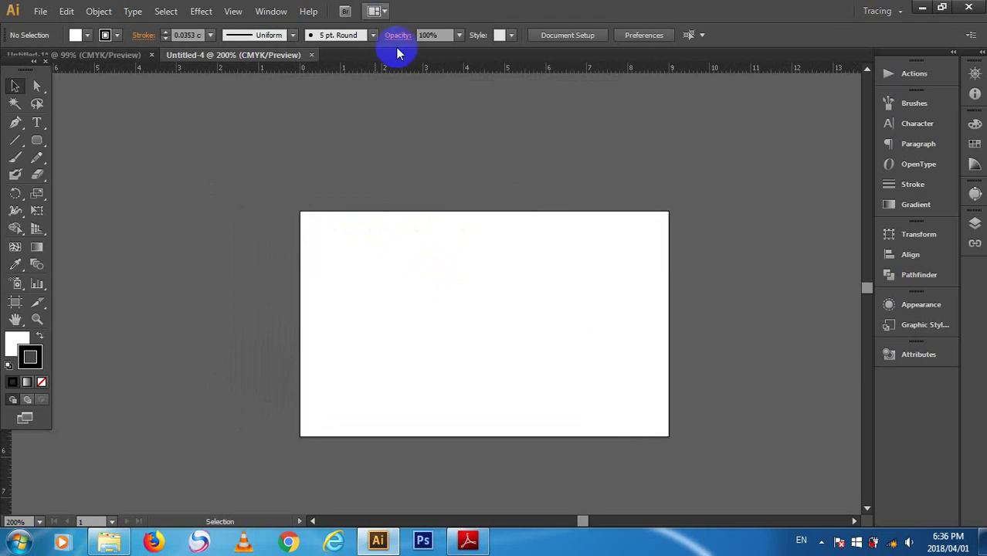
- Place guides on the artboard's left and top edges, then toggle guide visibility
left_click_drag(3, 475, 301, 431)
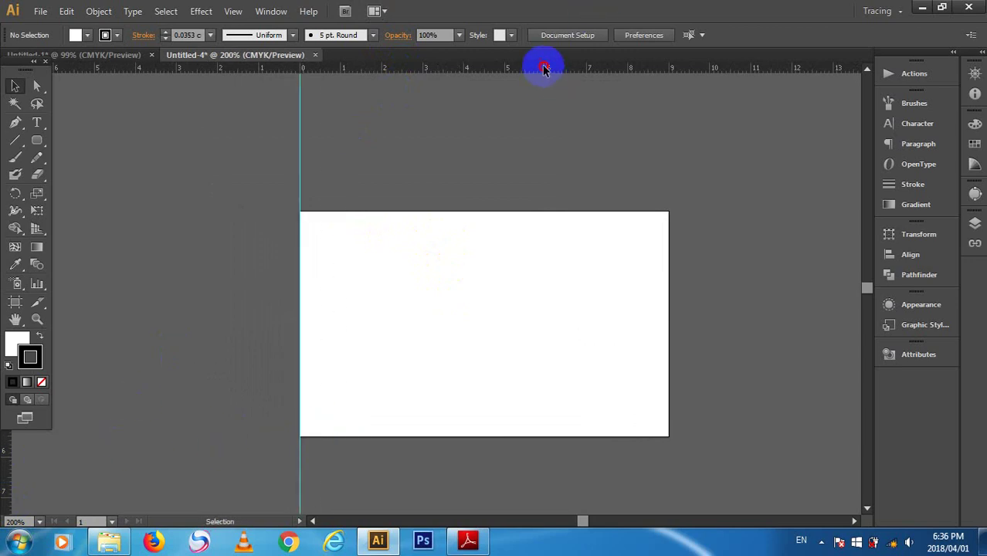
left_click_drag(540, 66, 573, 207)
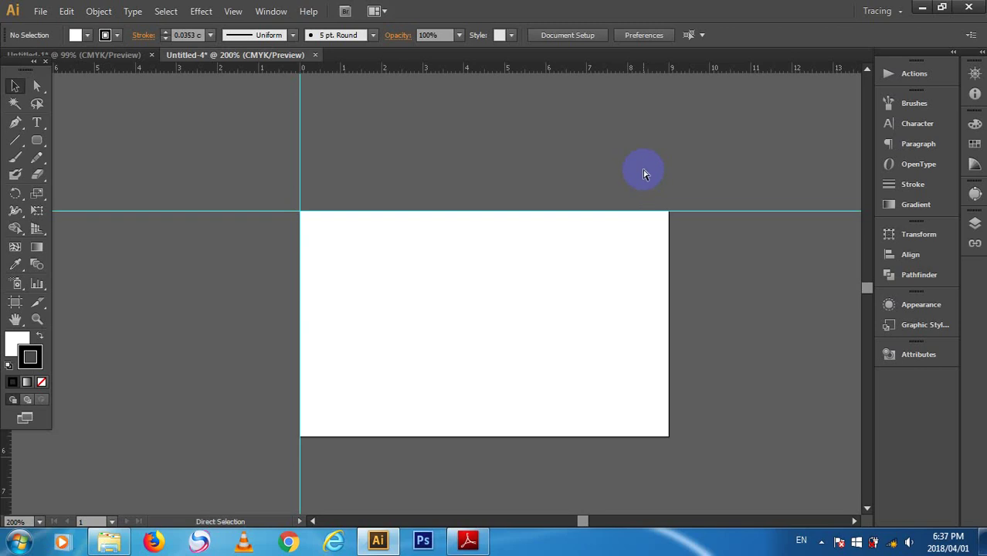
key("ctrl+semicolon")
key("ctrl+semicolon")
key("ctrl+semicolon")
key("ctrl+semicolon")
key("ctrl+semicolon")
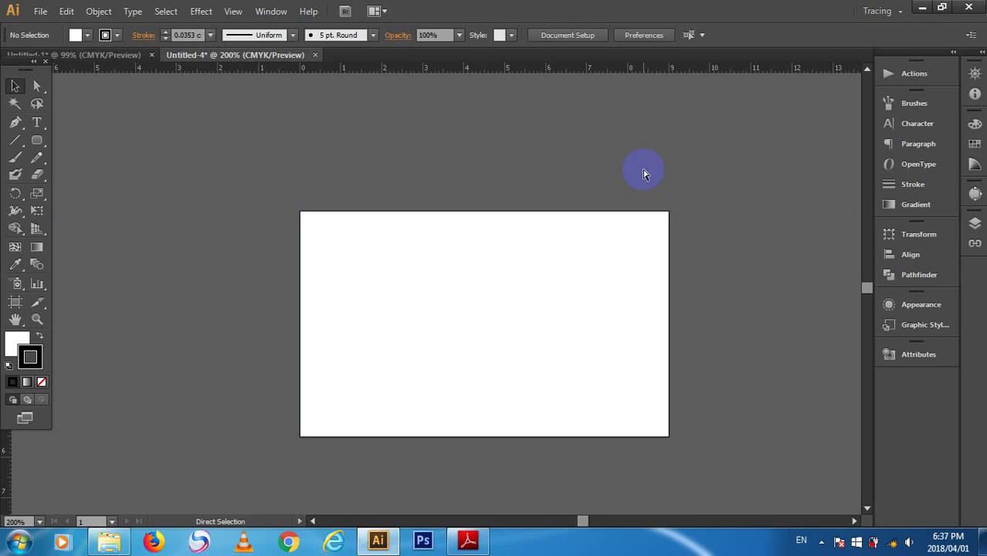
key("ctrl+semicolon")
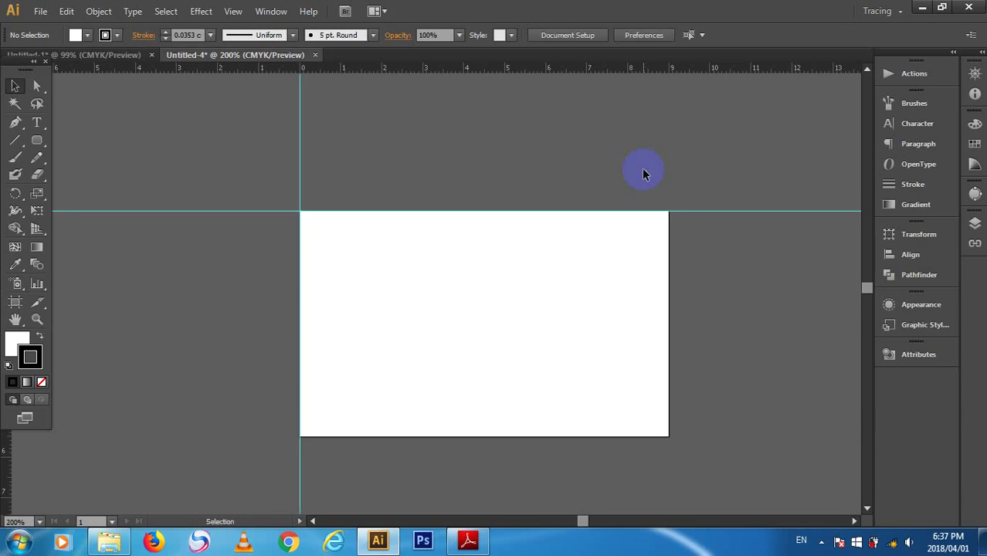
right_click(655, 179)
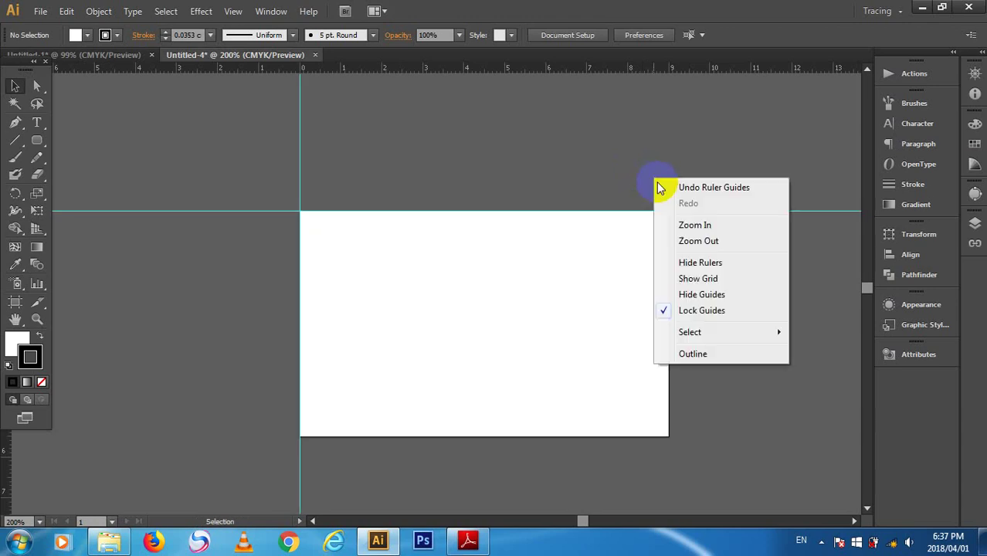
left_click(695, 311)
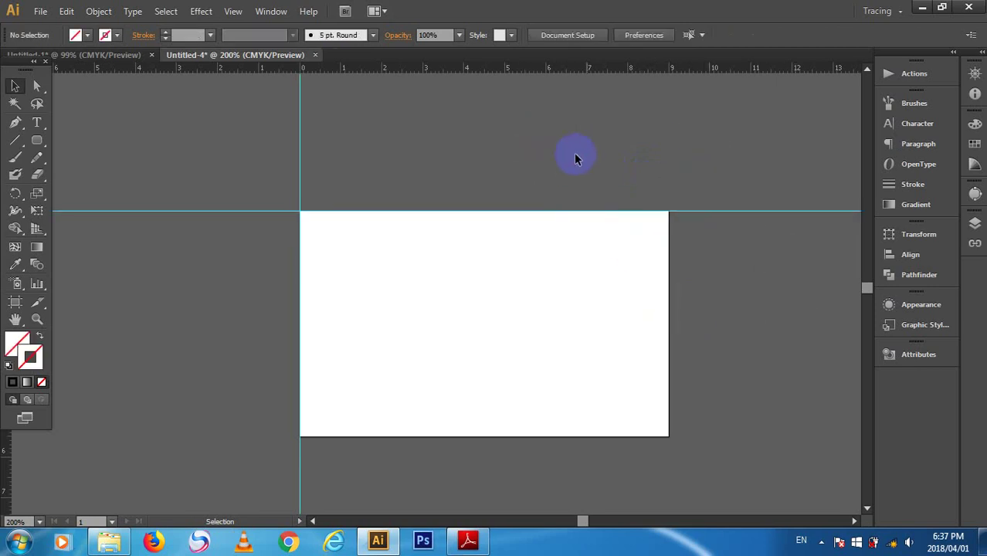
left_click_drag(486, 137, 100, 128)
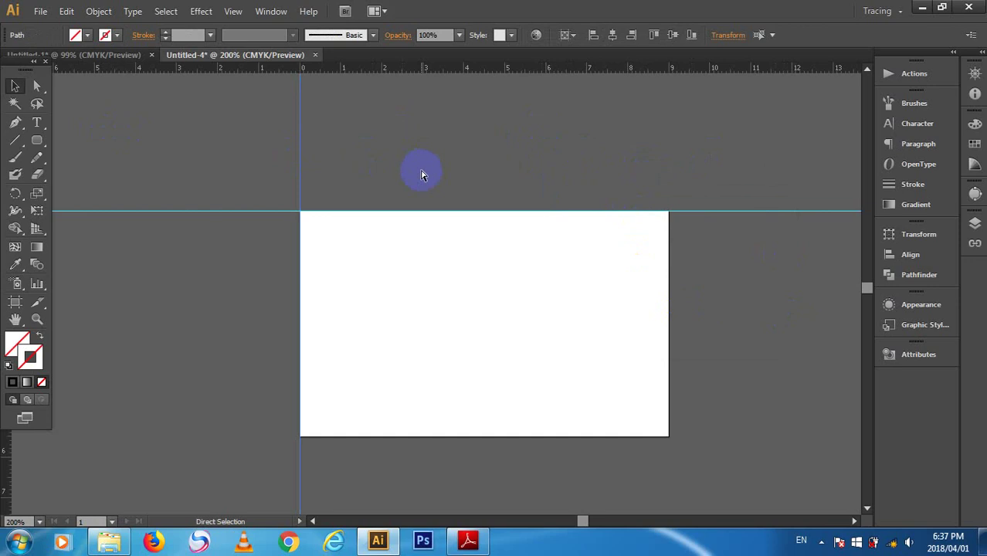
key("ctrl+semicolon")
right_click(428, 164)
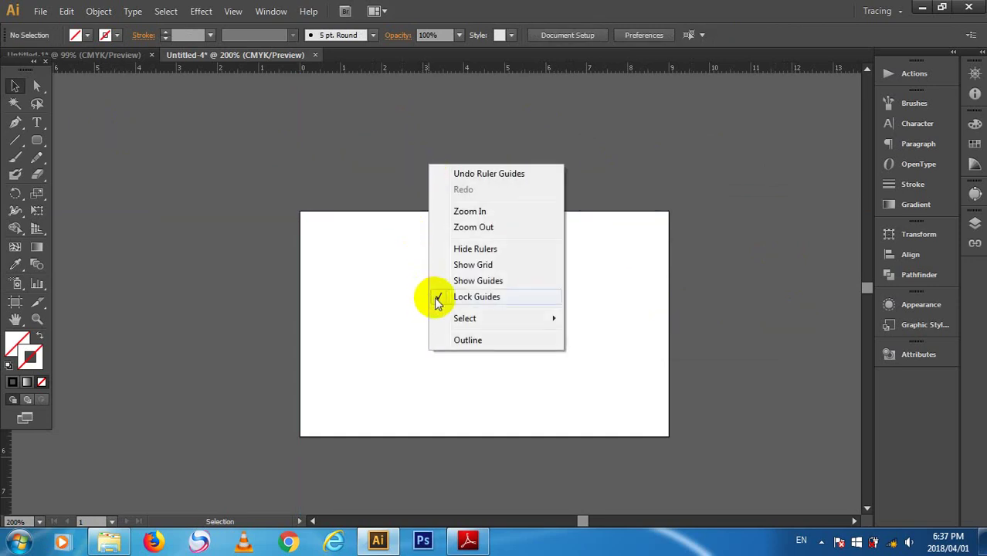
left_click(361, 164)
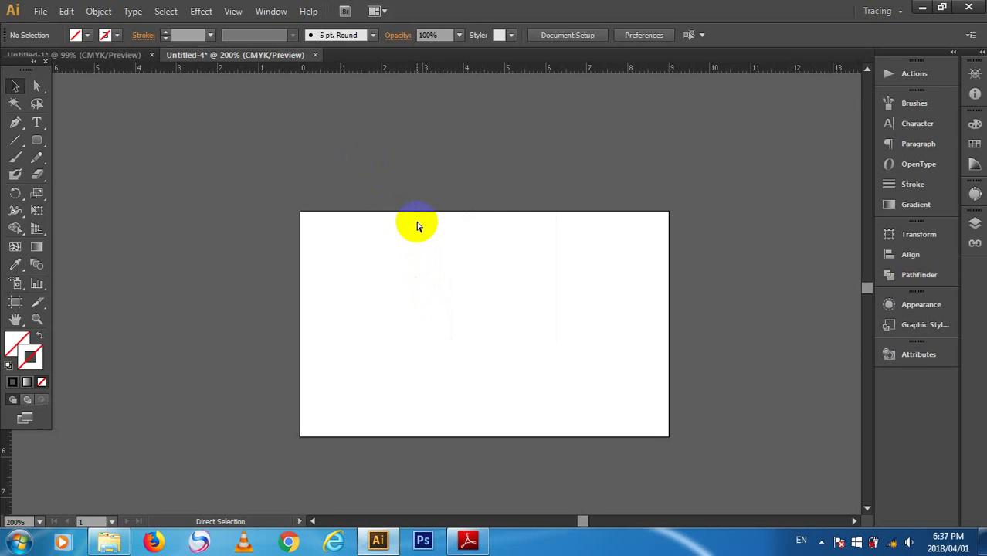
key("ctrl+apostrophe")
left_click_drag(412, 229, 341, 199)
key("ctrl+apostrophe")
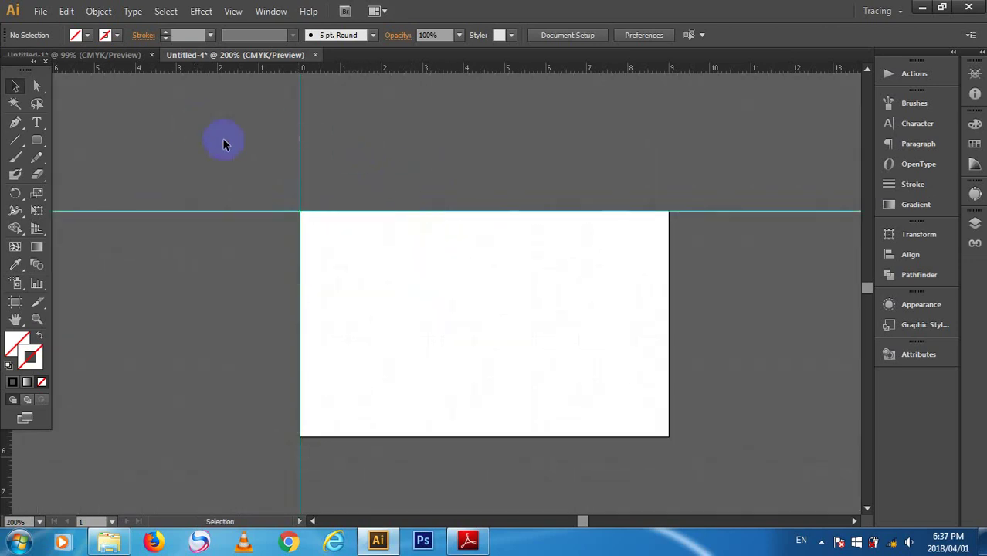
left_click(179, 134)
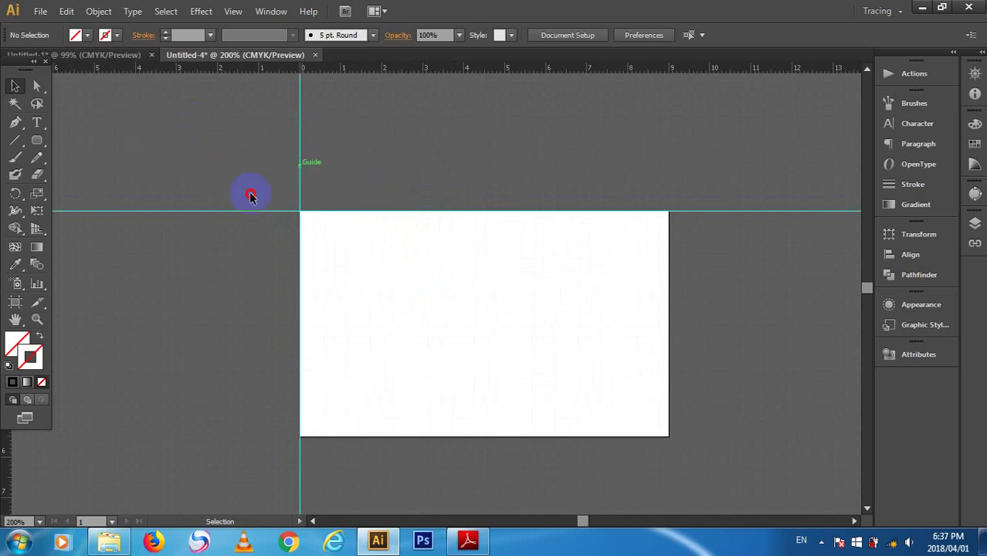
left_click(779, 275)
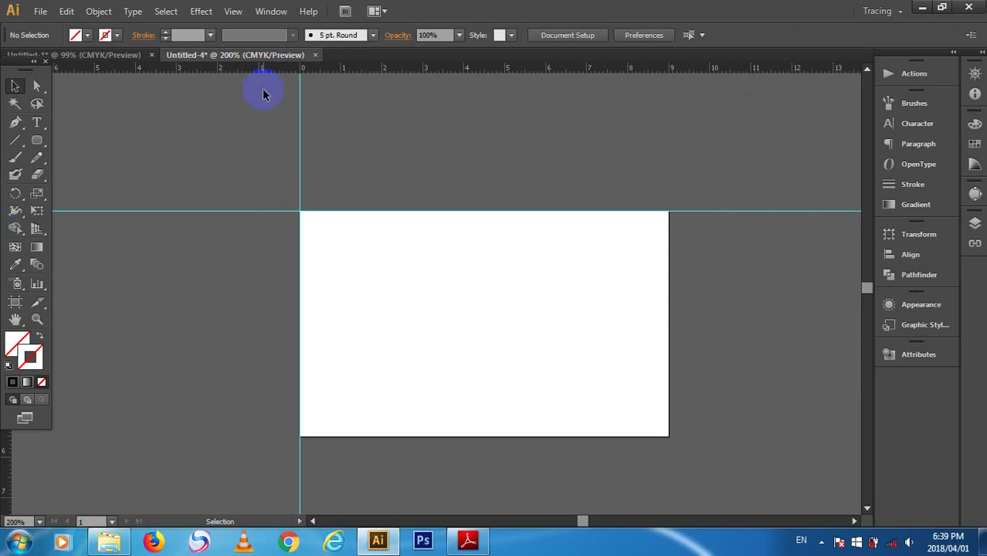
- Uncheck Lock Guides from the canvas menu and select the vertical guide at the card's left edge
right_click(367, 162)
left_click(425, 288)
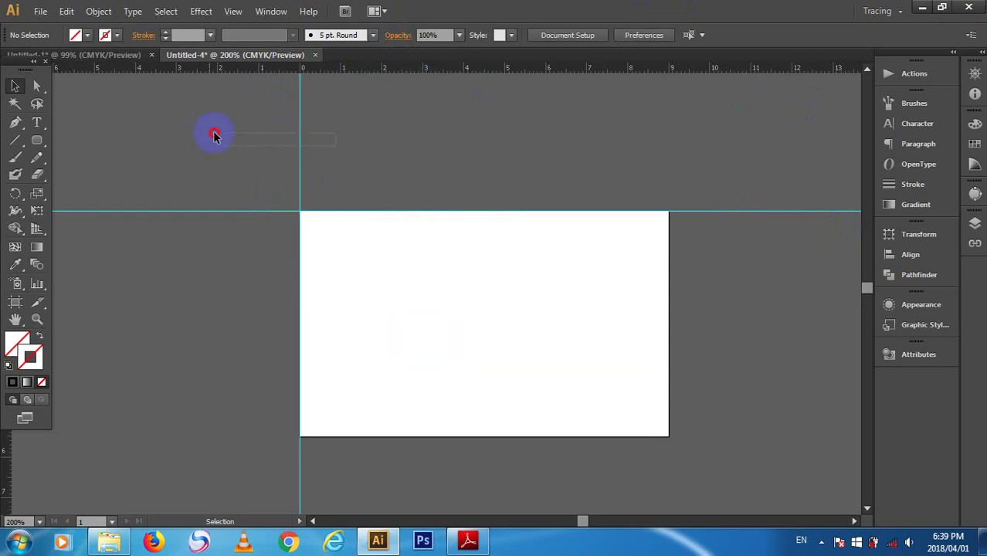
left_click_drag(336, 143, 215, 136)
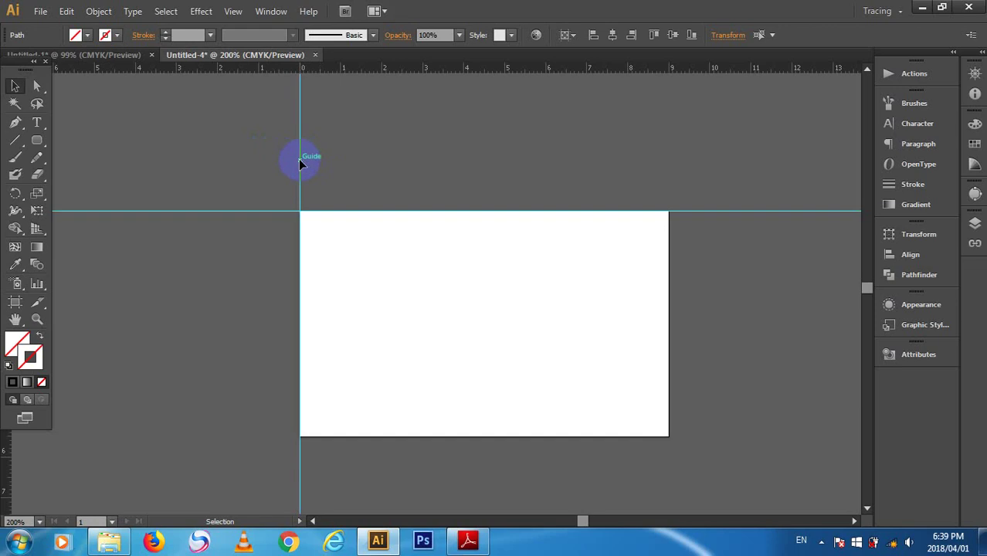
right_click(312, 161)
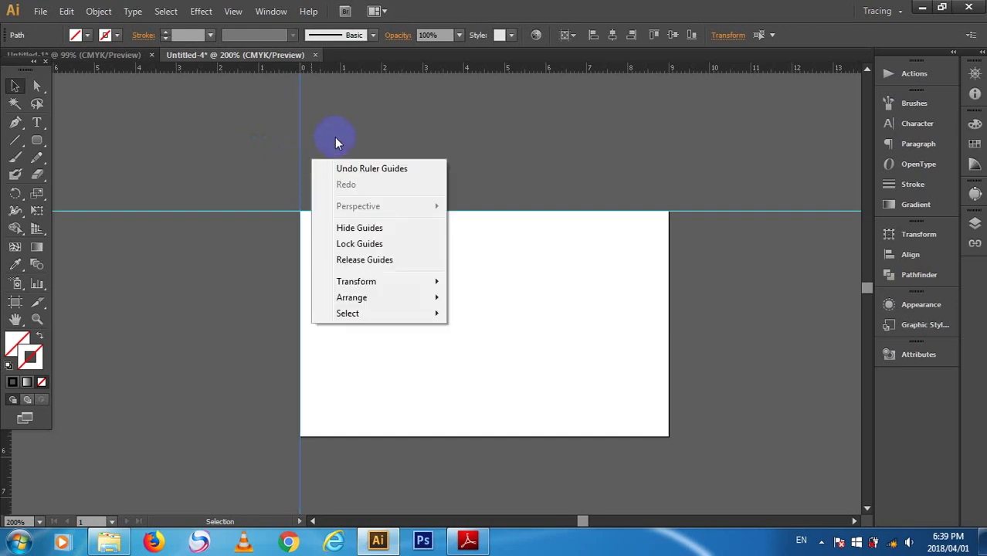
left_click(337, 141)
left_click(191, 145)
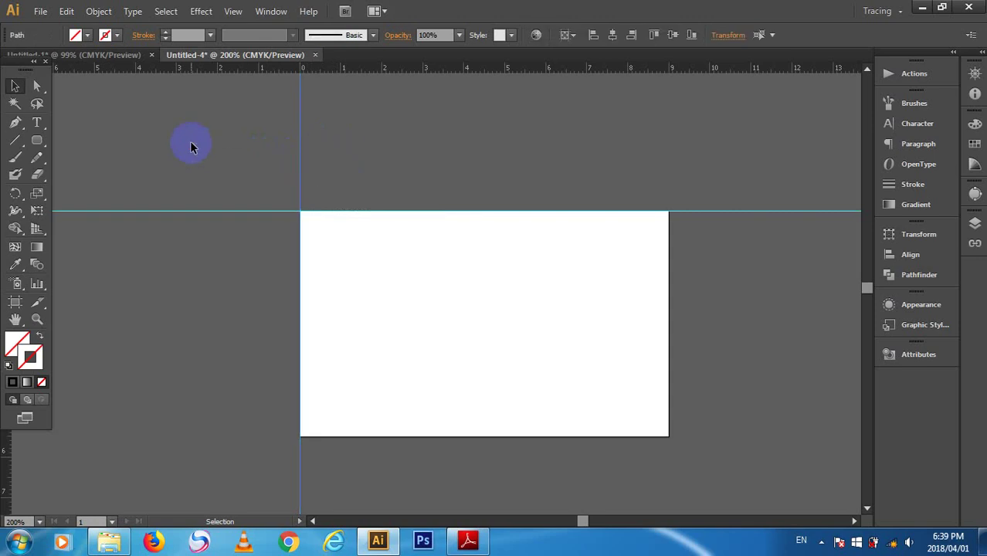
- Copy the left-edge guide 0.4 cm to the right using Move with Horizontal 0.4 cm, Vertical 0 cm
key("Return")
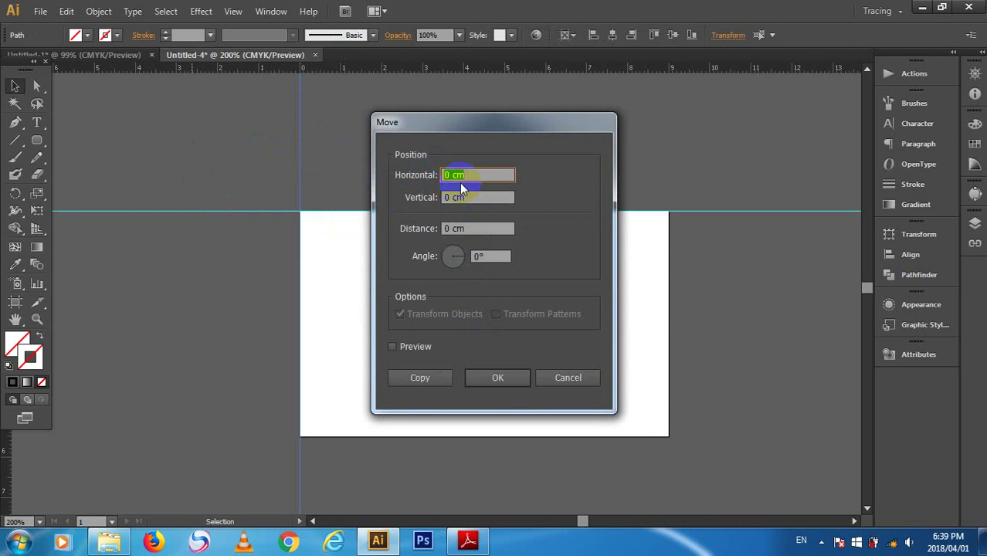
type("0.4")
key("Tab")
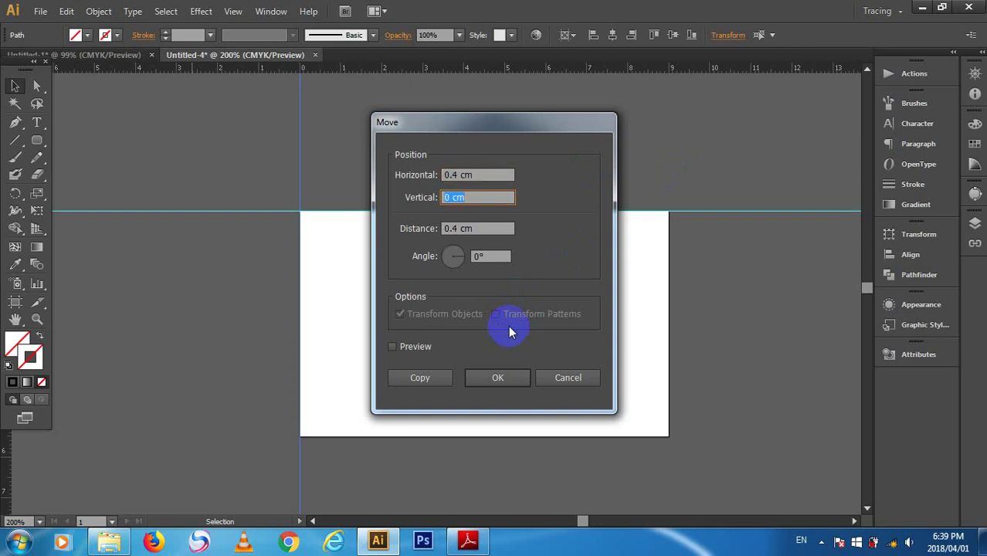
key("Caps_Lock")
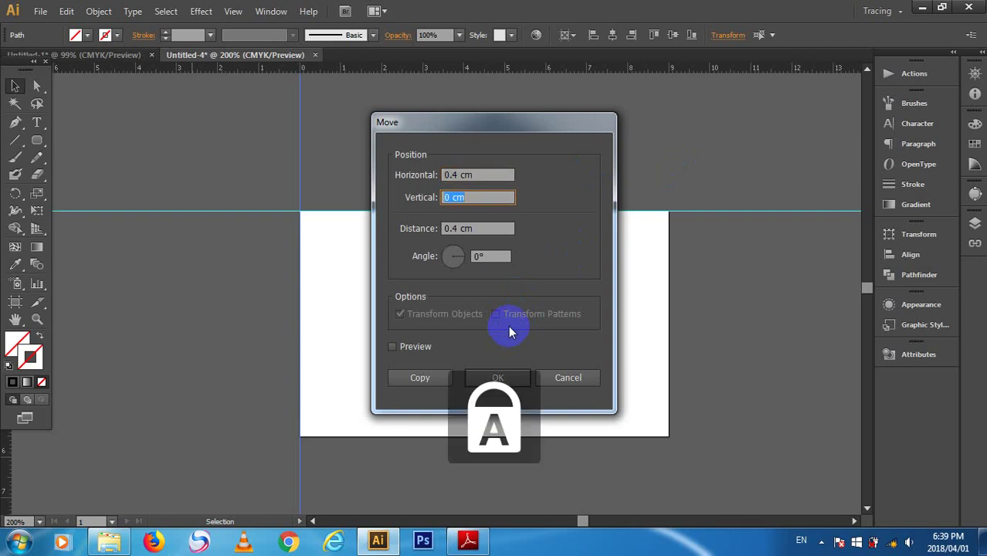
key("Caps_Lock")
key("Tab")
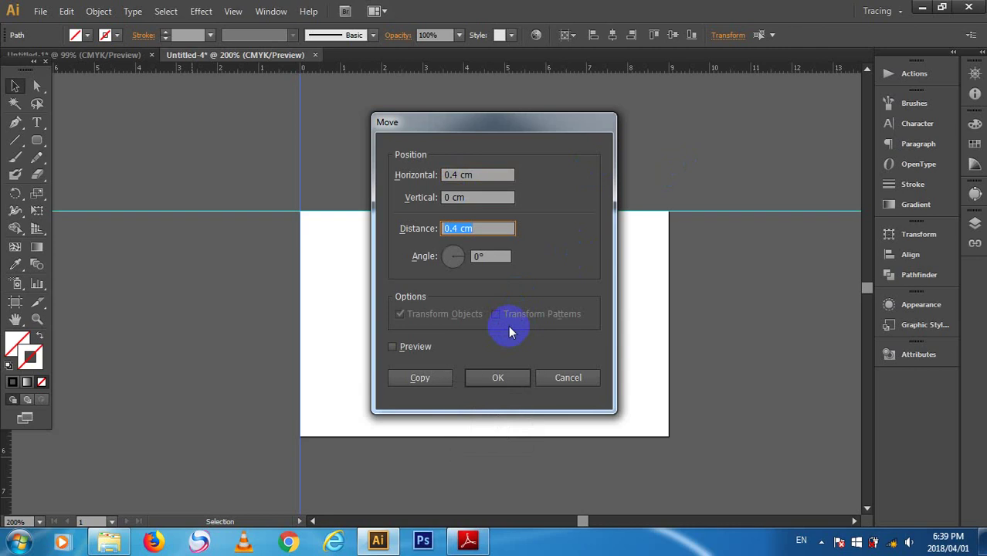
left_click(497, 380)
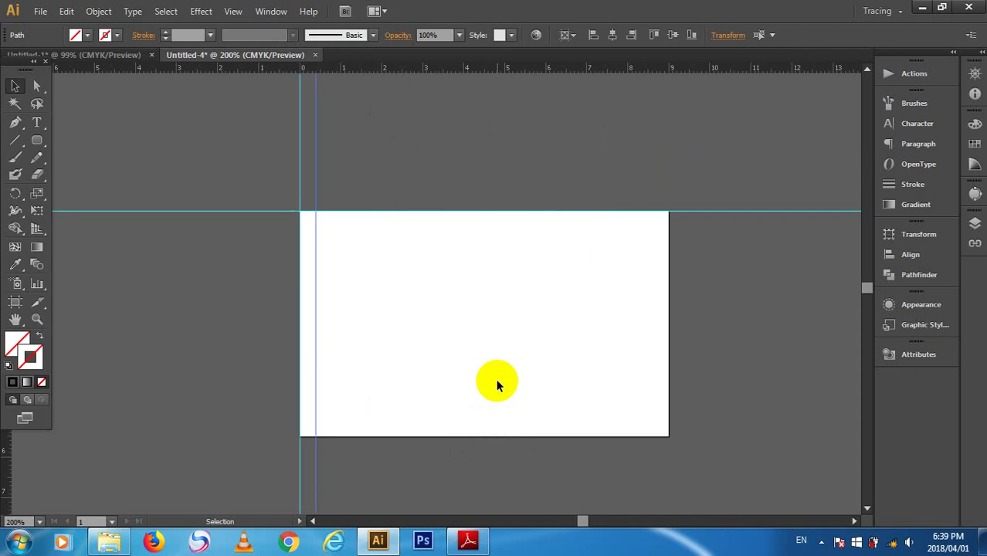
left_click(408, 173)
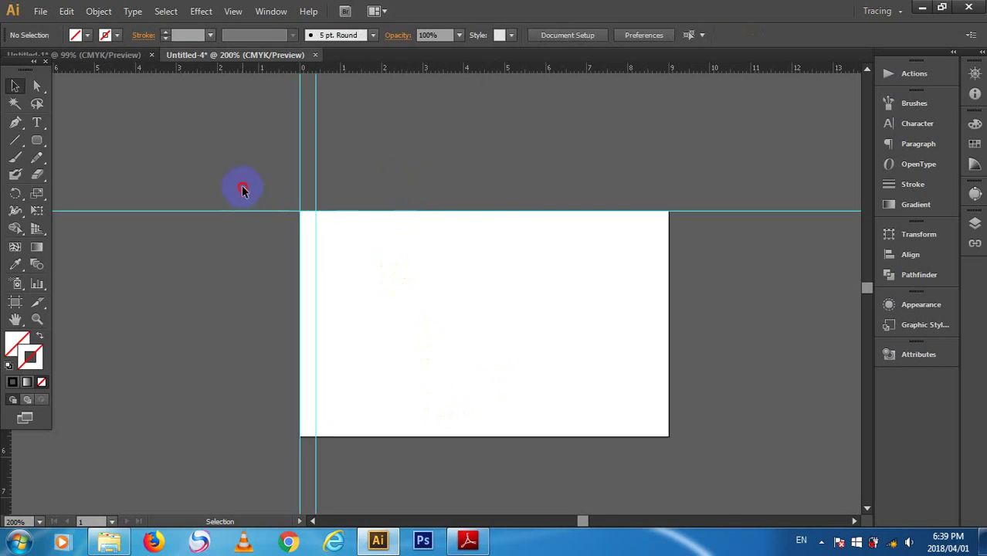
- Select the top-edge guide and offset it 0.4 cm down using Move with Vertical 0.4 cm
left_click_drag(242, 185, 248, 231)
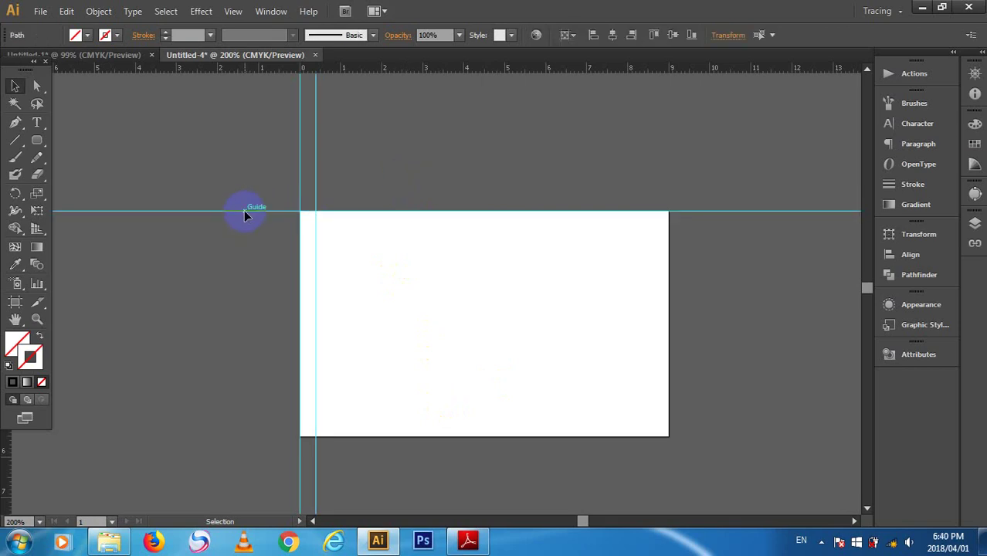
key("Return")
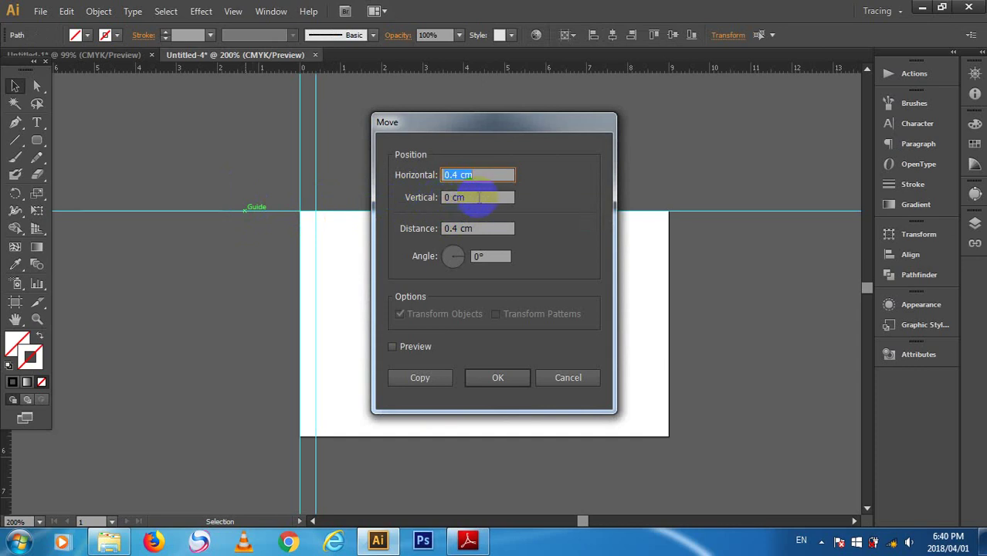
left_click(479, 198)
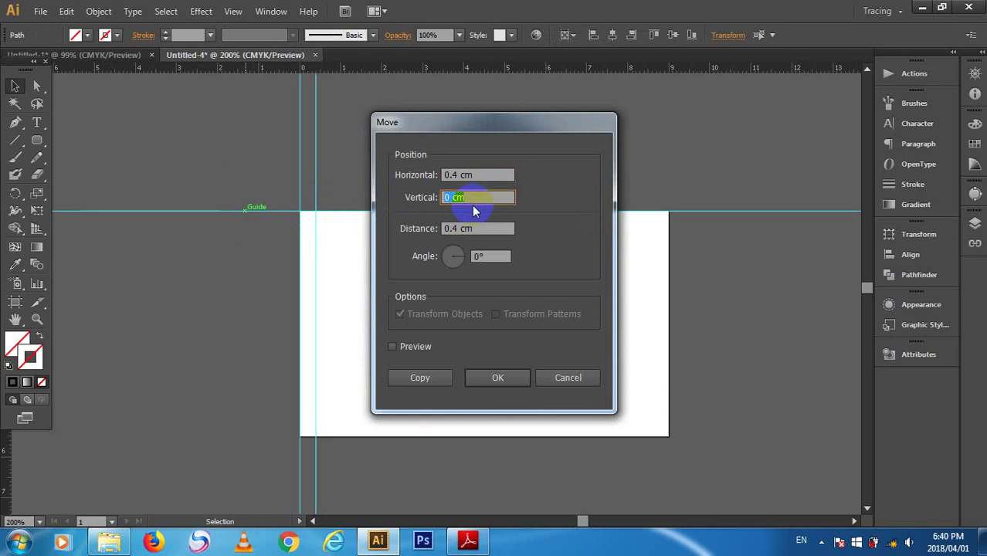
type("0.4")
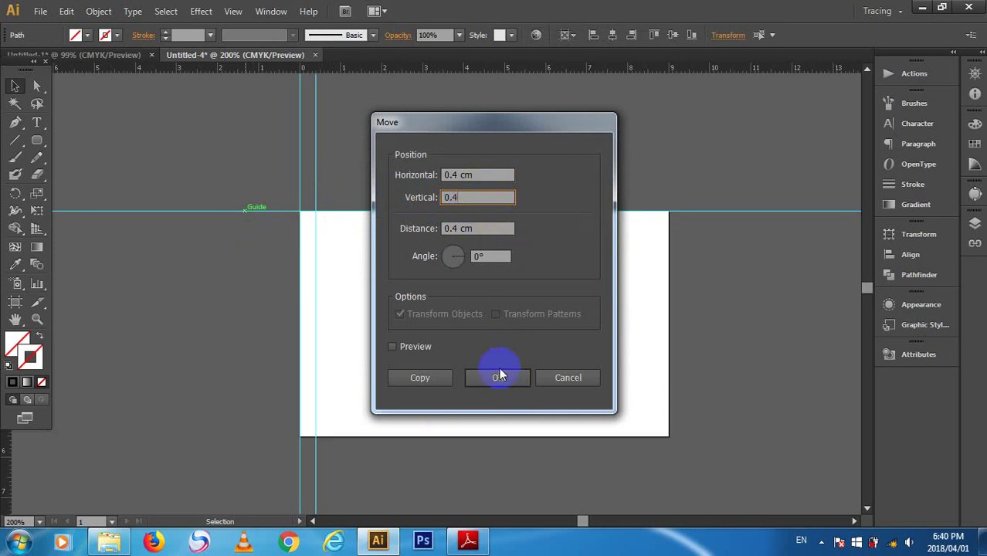
key("Tab")
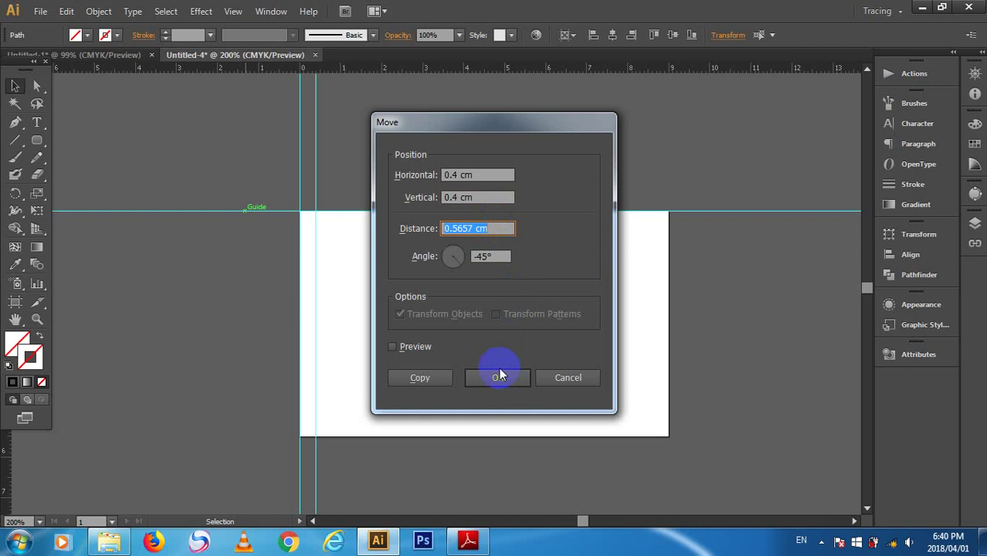
left_click(498, 375)
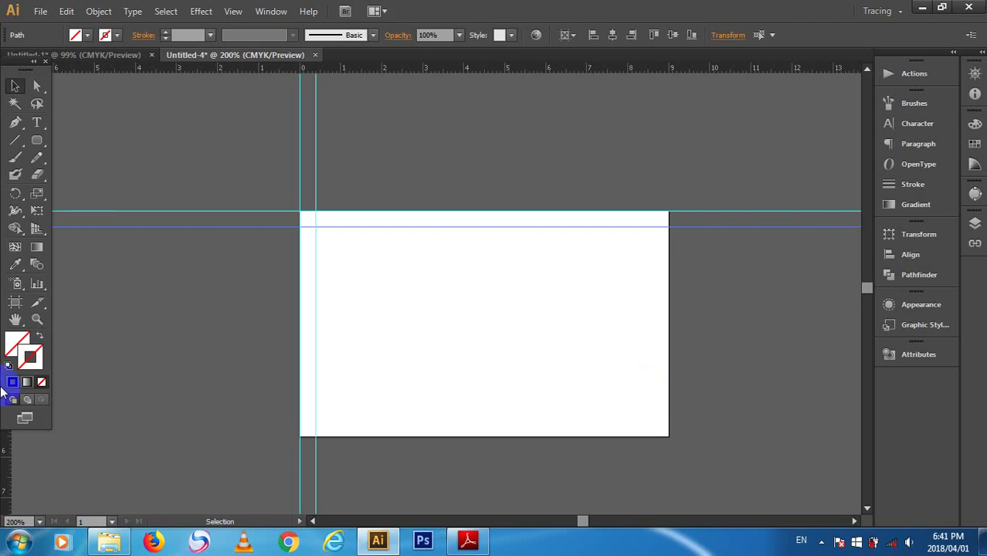
- Drag a new vertical guide onto the card's right edge and apply a Move offset to it
left_click_drag(6, 441, 665, 421)
left_click_drag(671, 419, 669, 414)
left_click(614, 111)
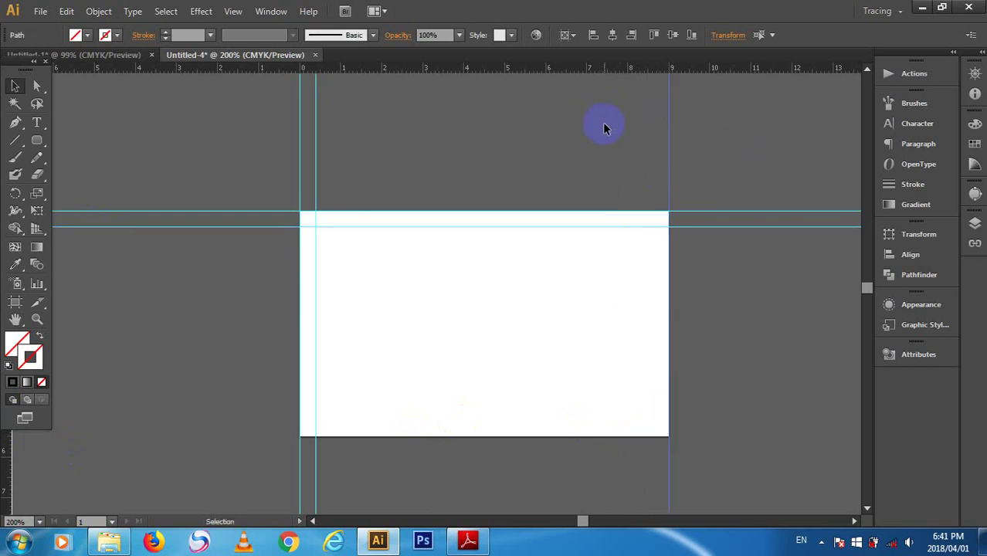
key("Return")
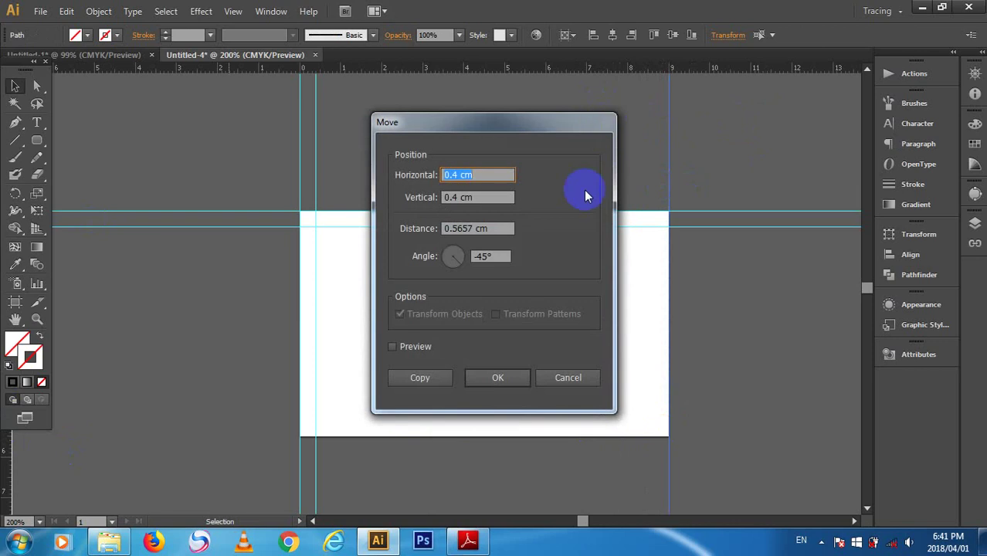
key("Caps_Lock")
key("Caps_Lock")
key("Tab")
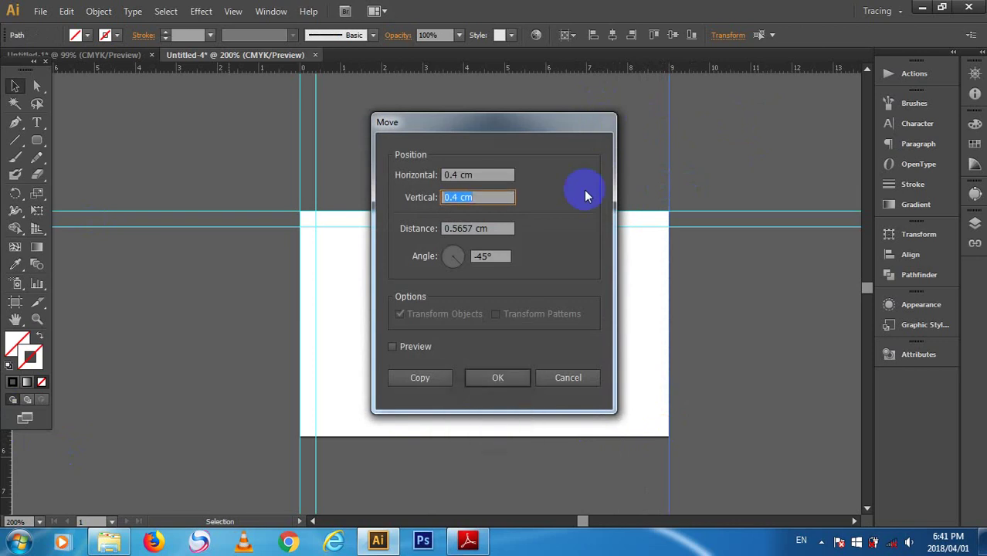
key("Tab")
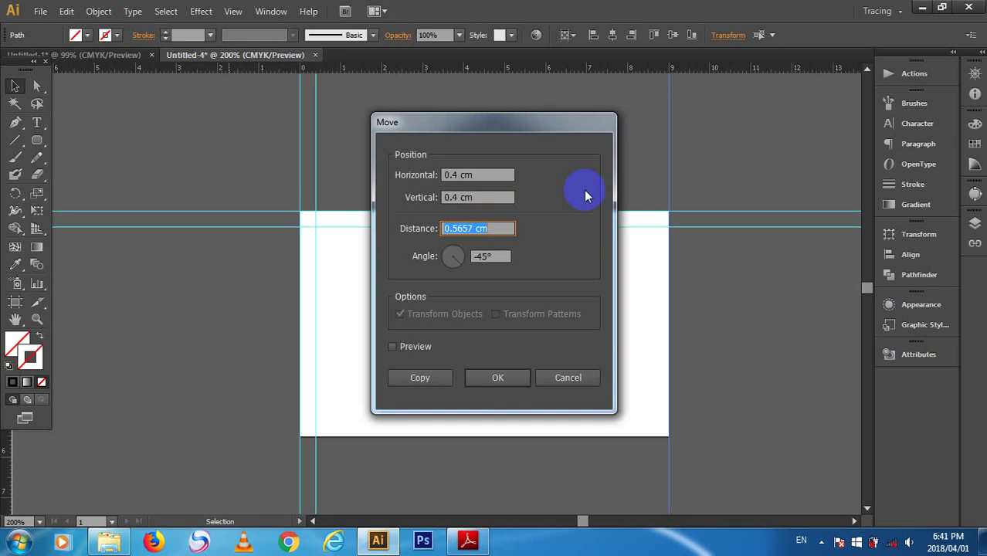
key("Return")
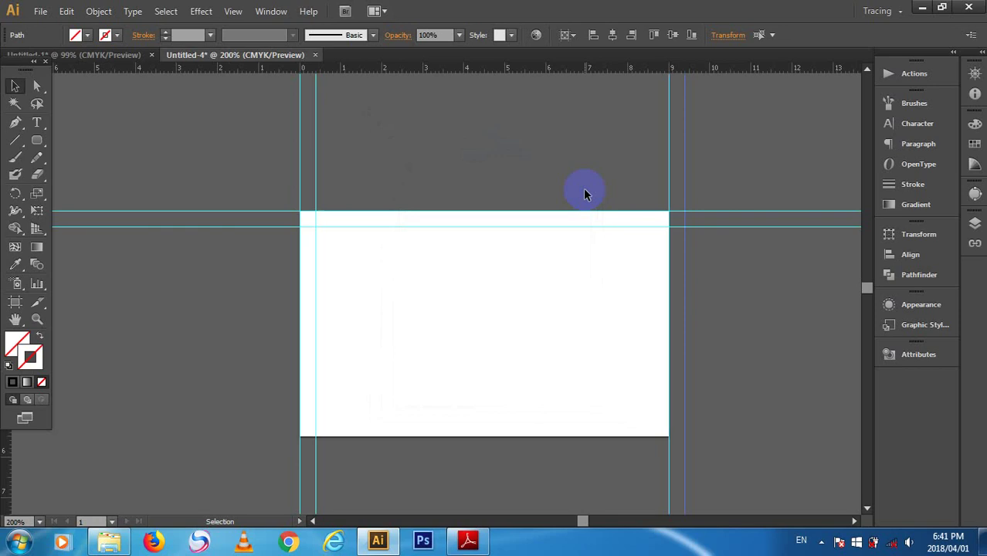
- Delete the guide that landed outside the card
left_click(716, 141)
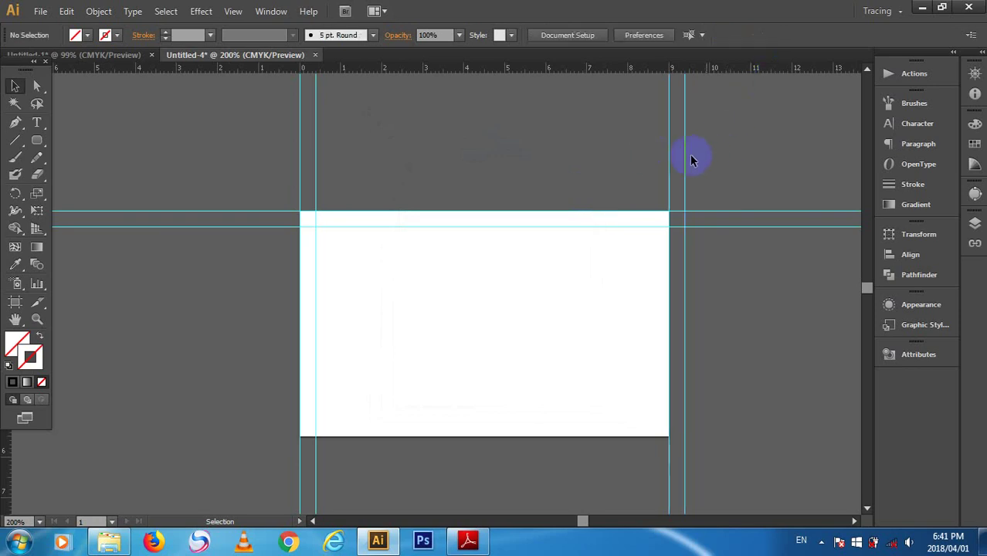
left_click(685, 164)
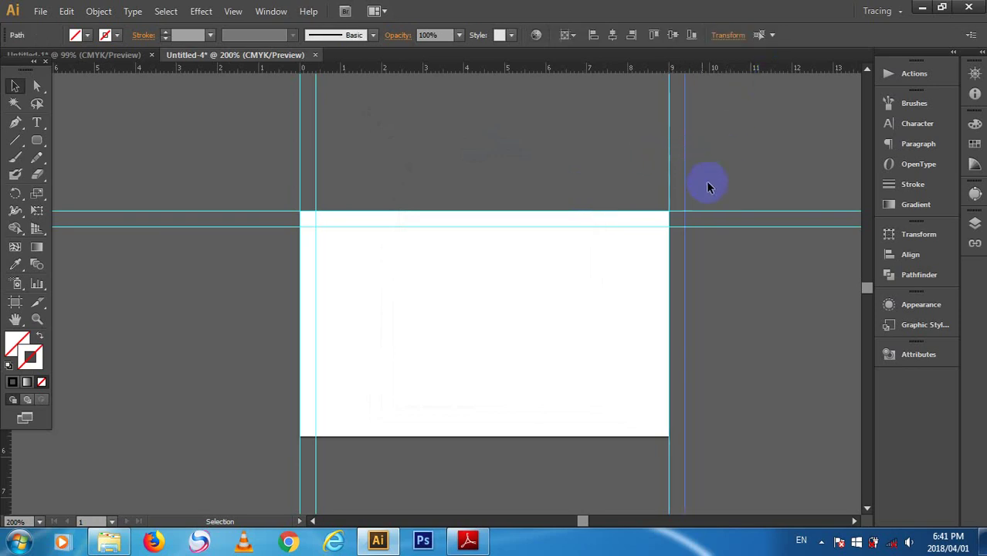
key("Delete")
- Move the right-edge guide 0.4 cm inside the card with Horizontal -0.4 cm
left_click_drag(699, 164, 634, 159)
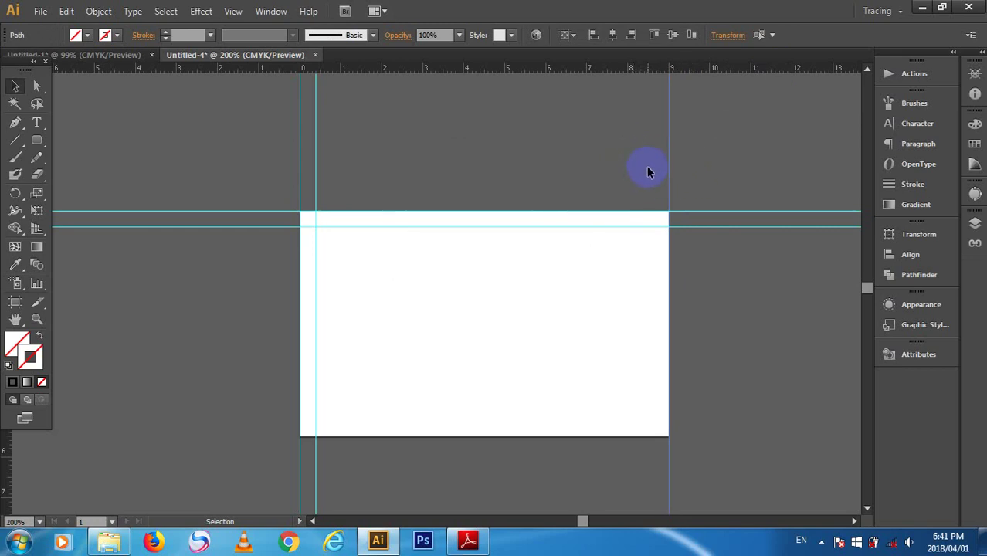
key("Return")
left_click(446, 174)
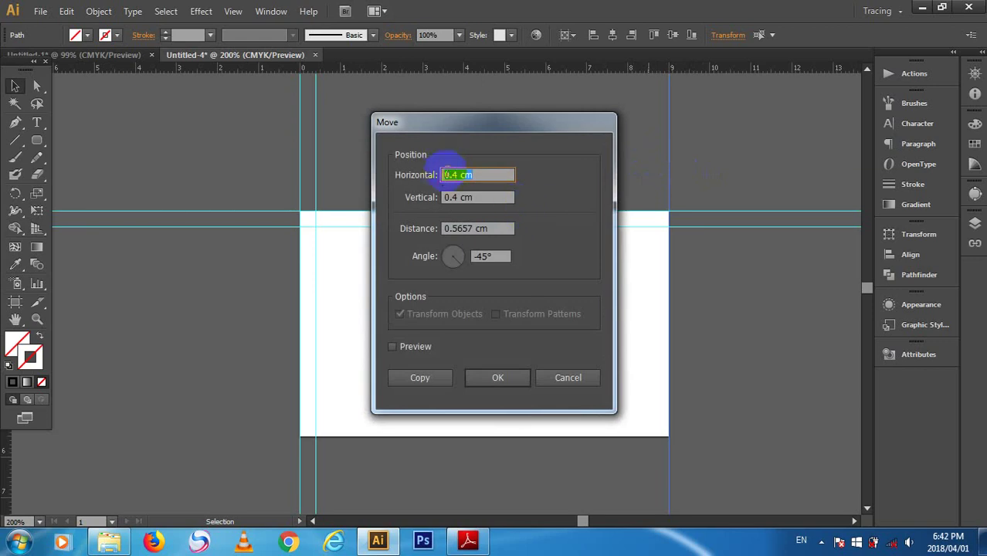
left_click(490, 260)
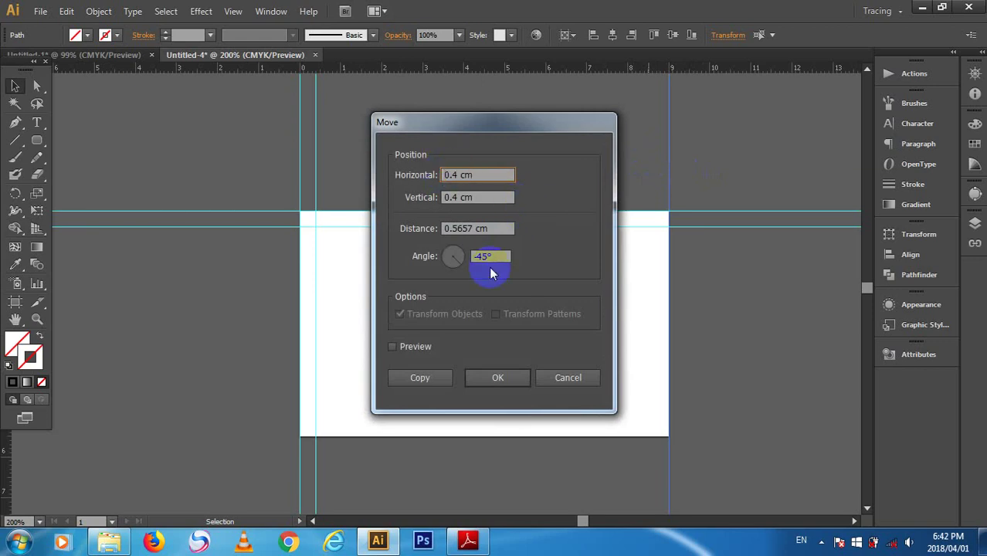
type("-")
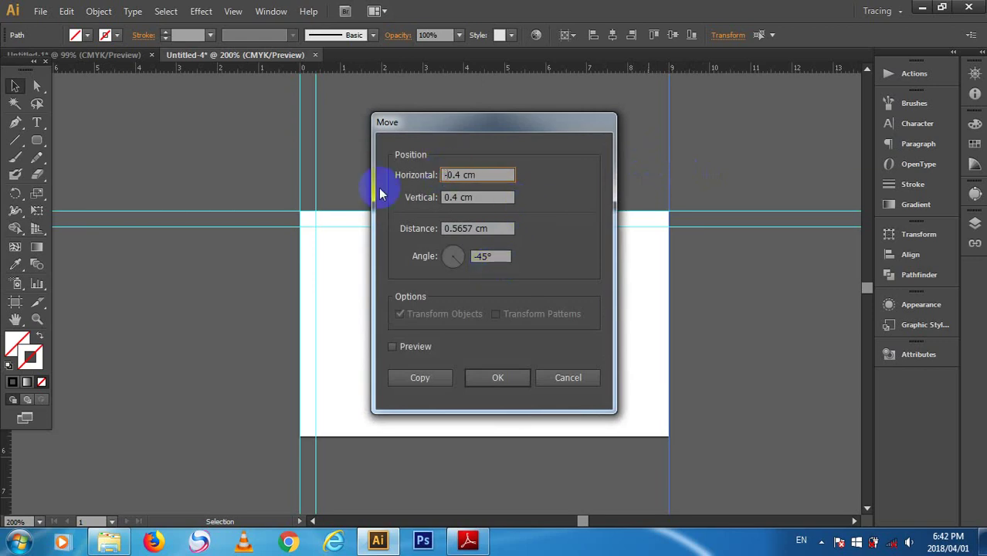
left_click(455, 197)
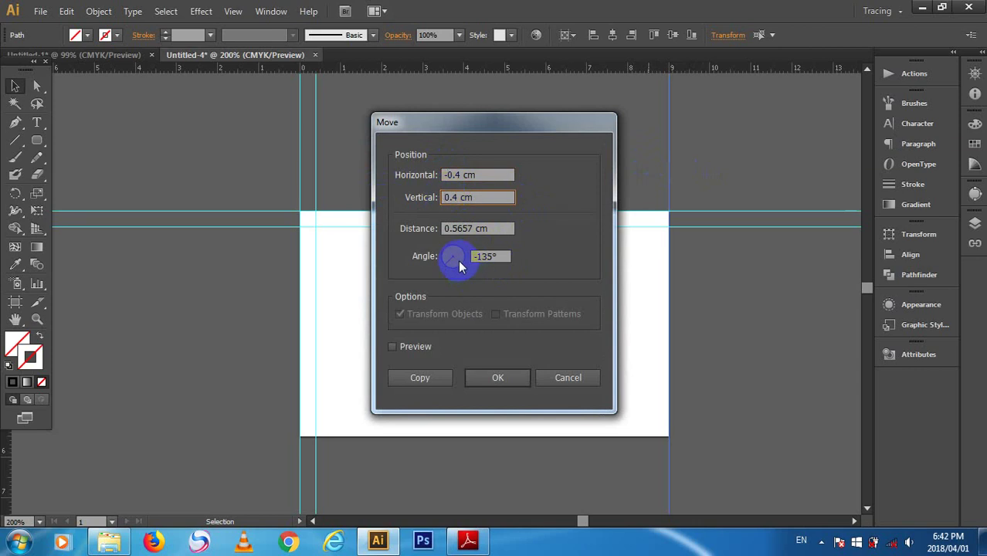
key("Tab")
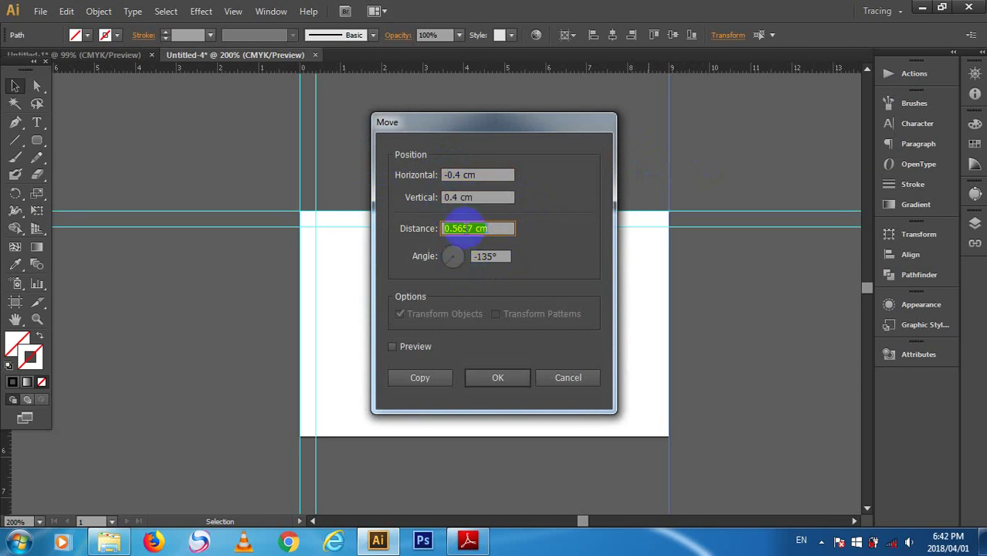
key("Return")
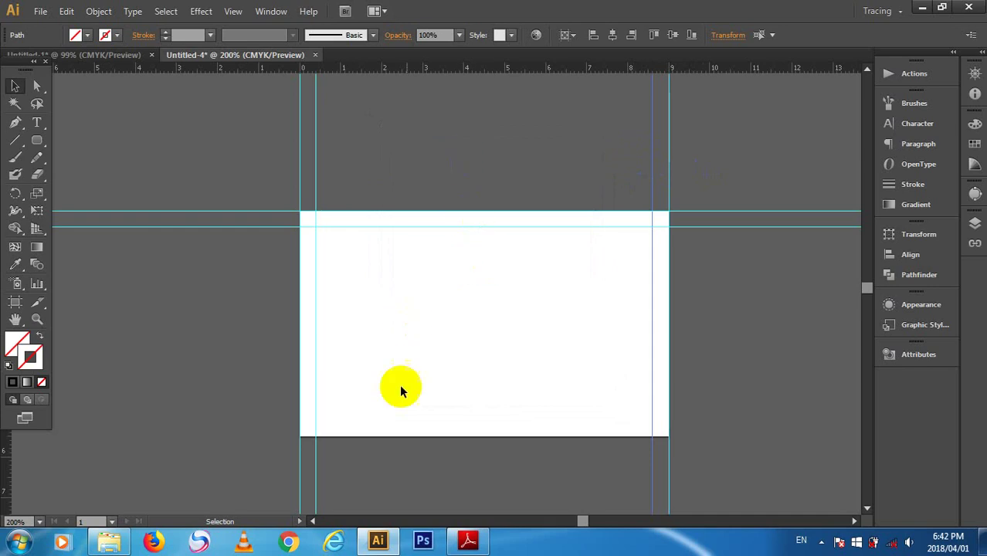
- Pull horizontal guides down to the card's bottom and delete the unwanted extra one
left_click_drag(420, 71, 507, 438)
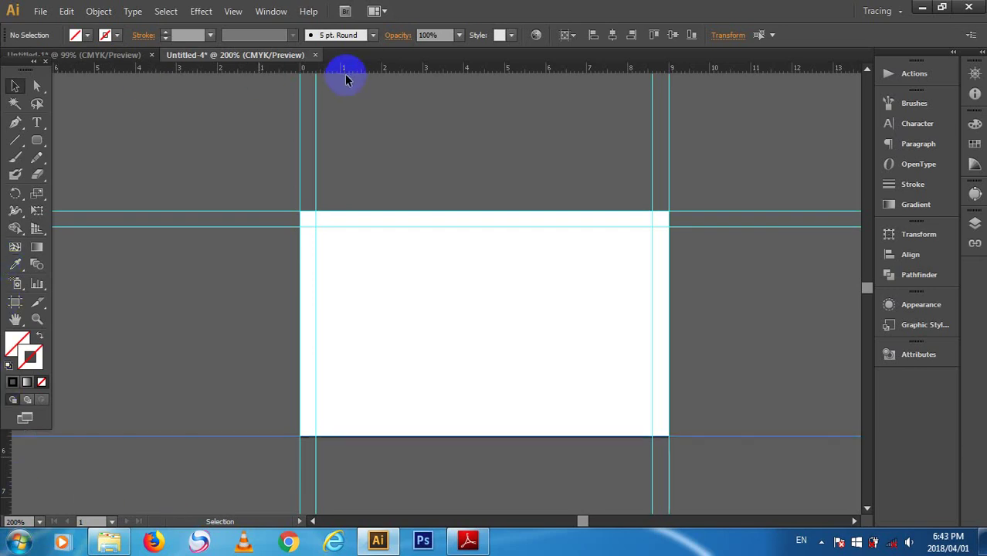
left_click_drag(408, 68, 421, 418)
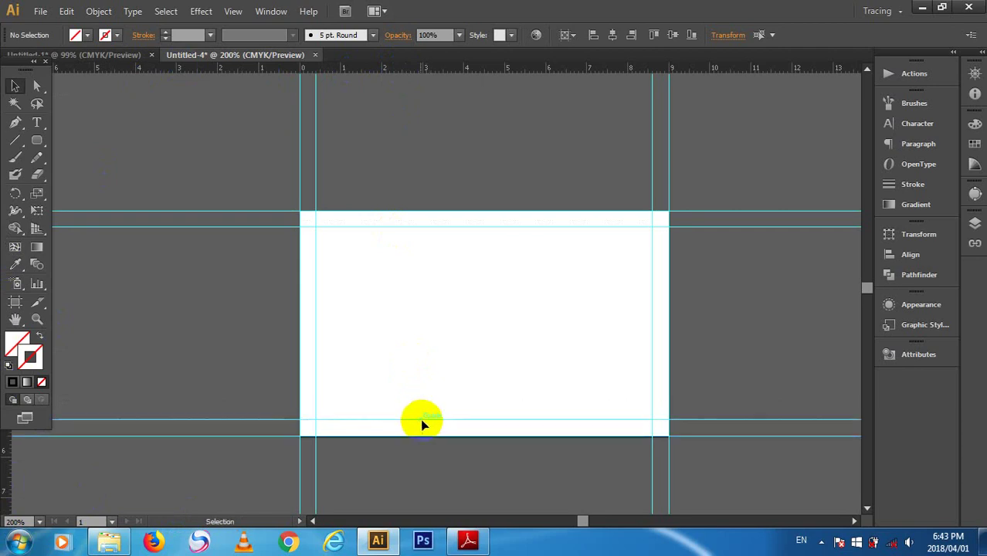
left_click(716, 422)
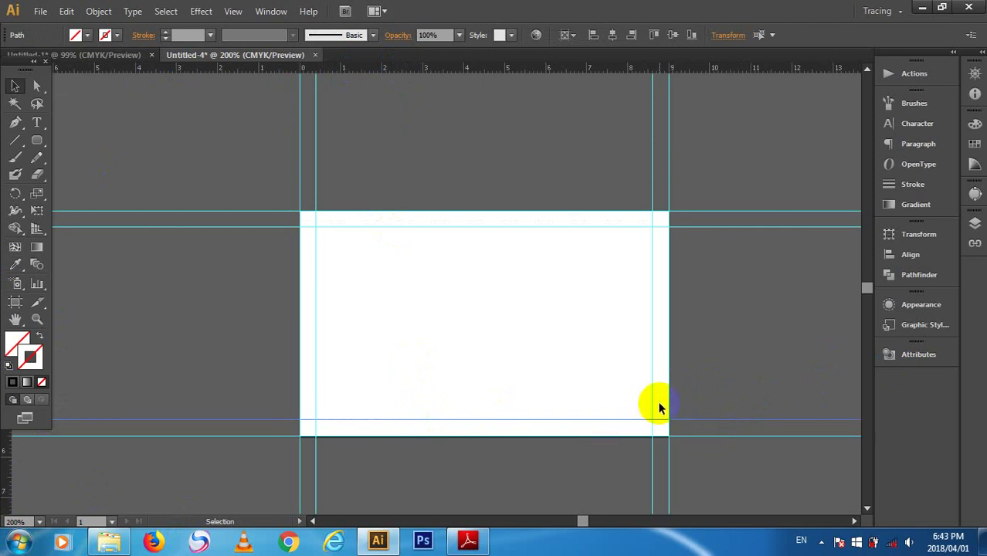
key("Delete")
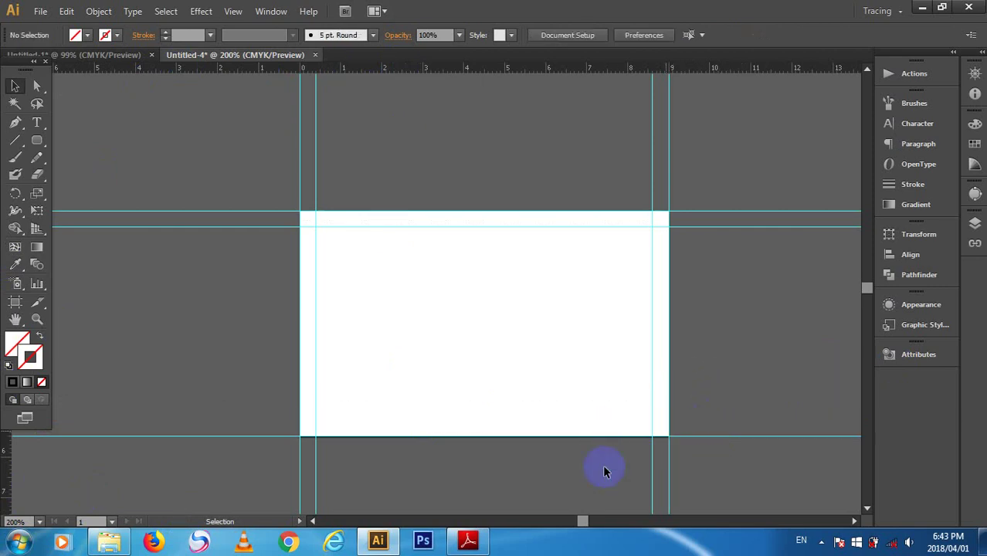
- Select the bottom-edge guide and apply a first Move offset to it
left_click(772, 435)
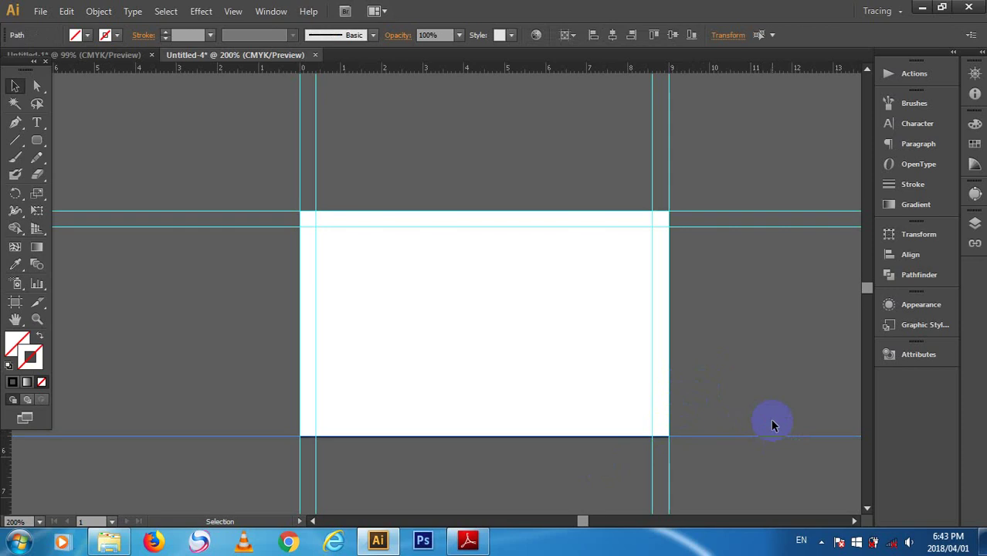
key("Return")
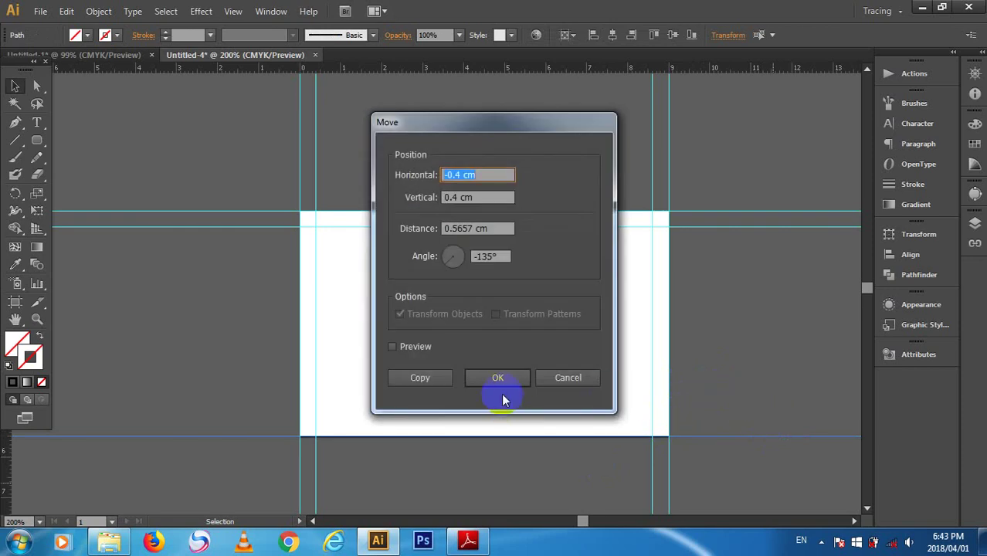
key("Tab")
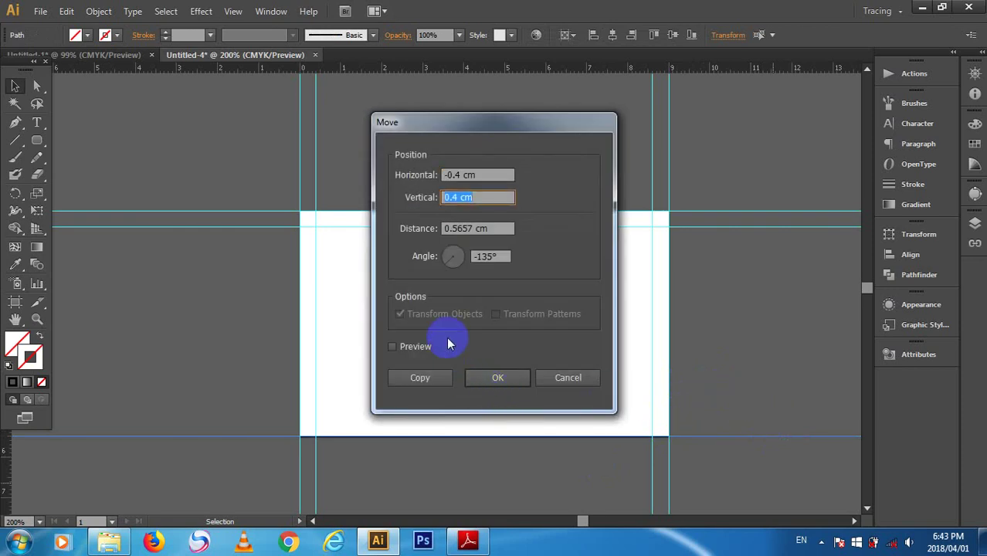
key("Tab")
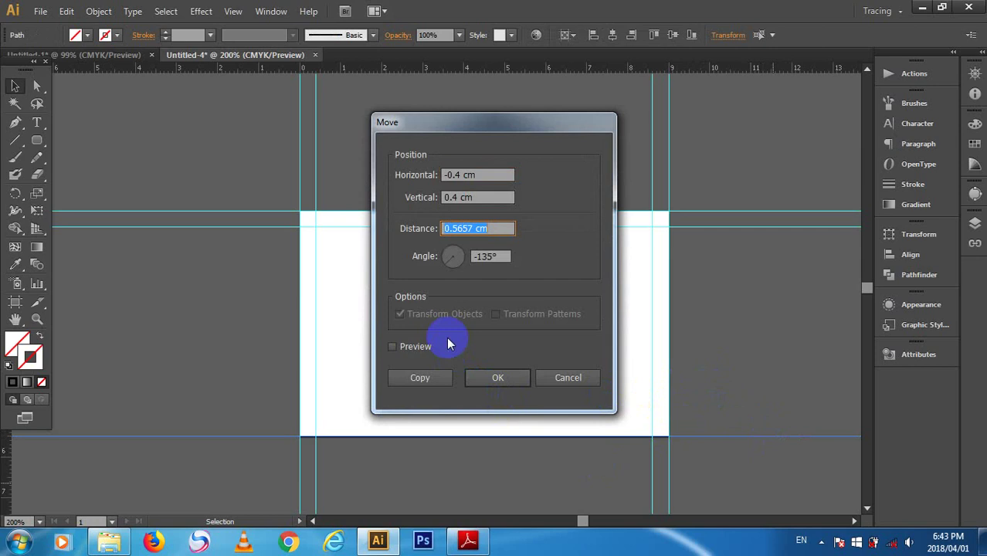
key("Return")
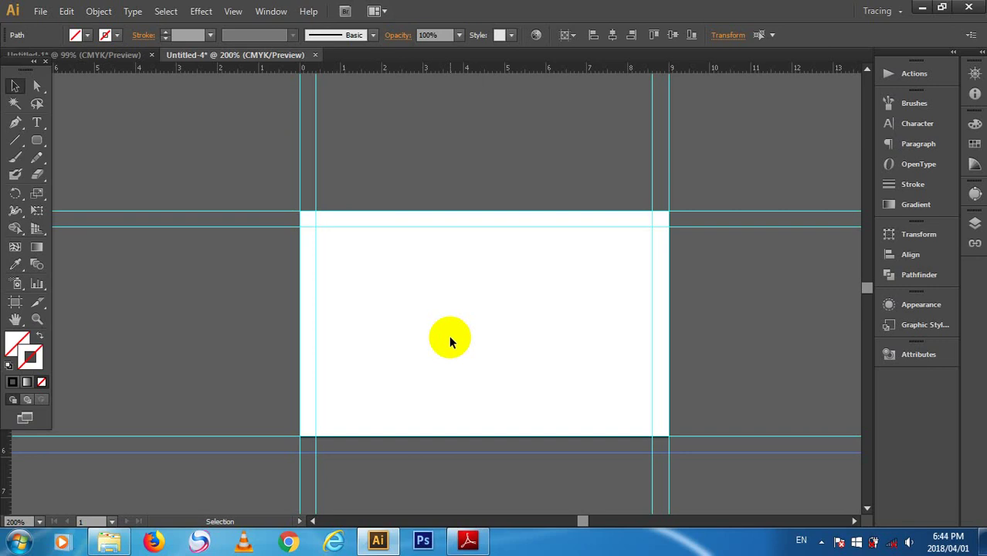
- Re-move the line below the card with a positive horizontal offset, then delete that stray line
left_click_drag(742, 474, 733, 444)
key("Return")
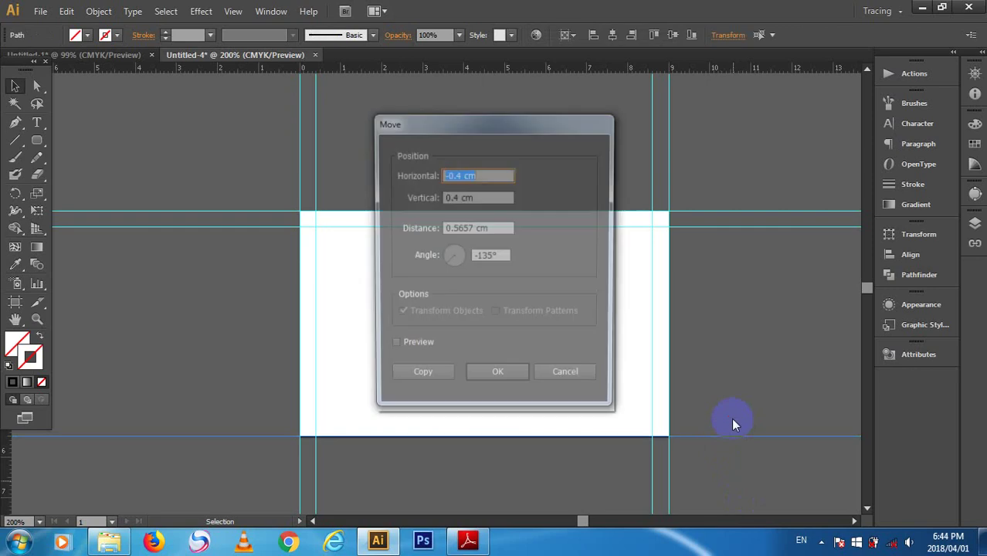
left_click(444, 174)
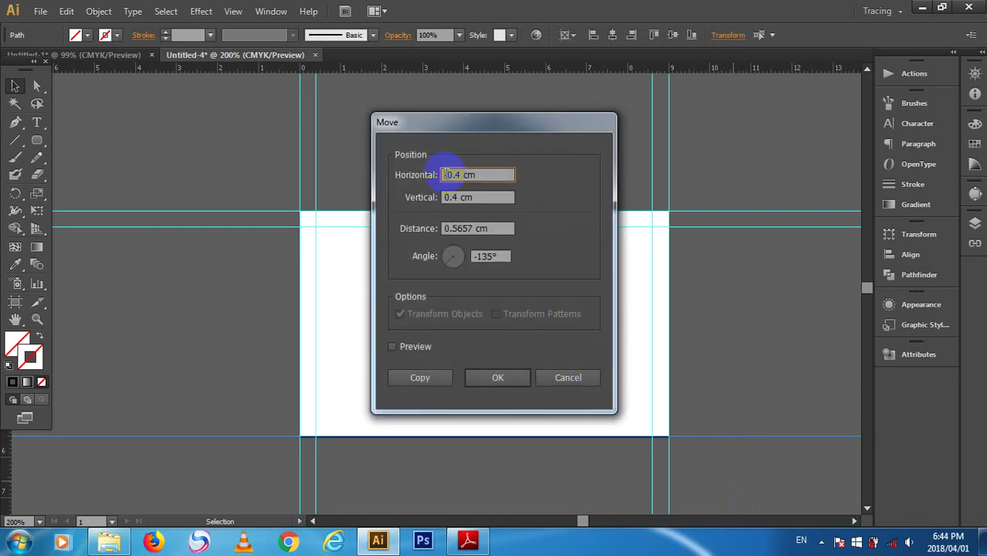
key("Delete")
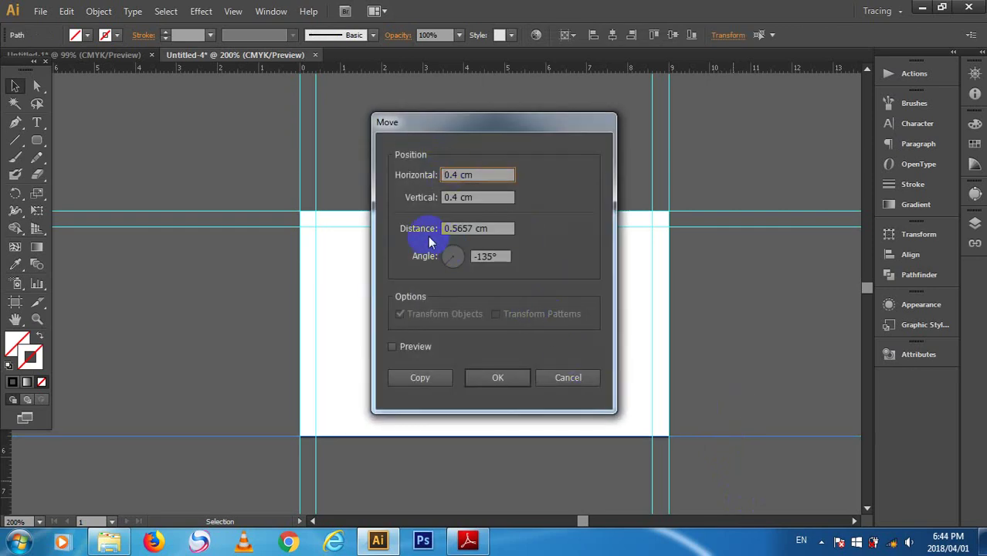
key("Tab")
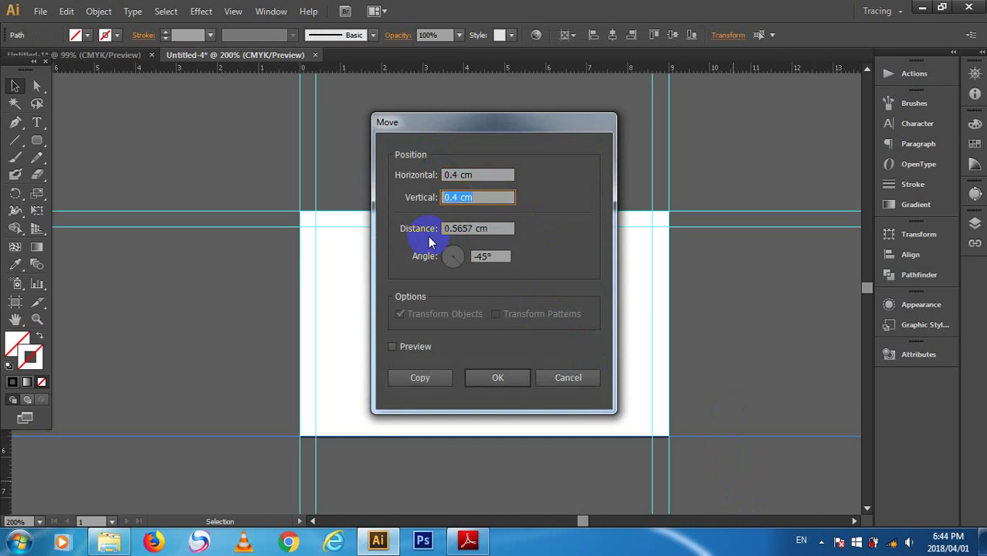
key("Tab")
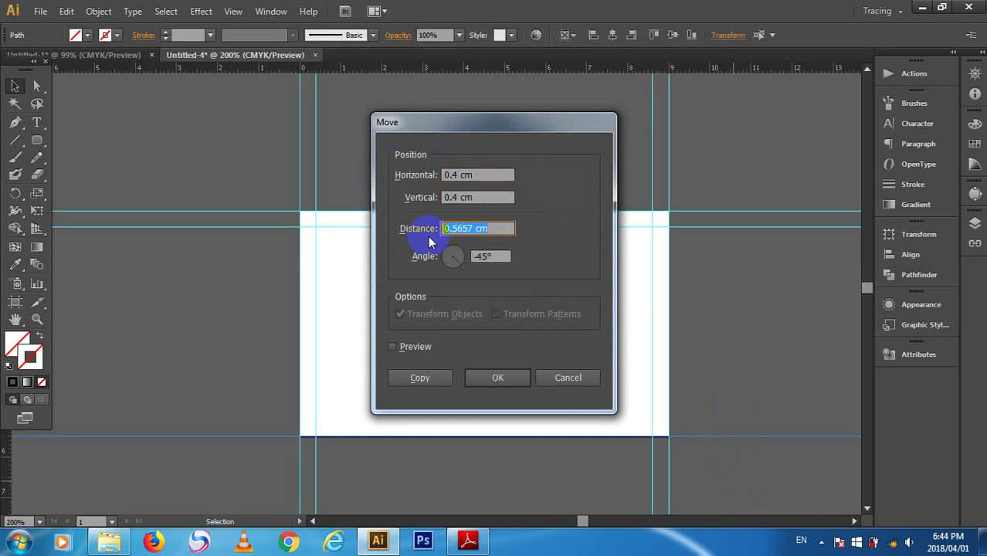
key("Return")
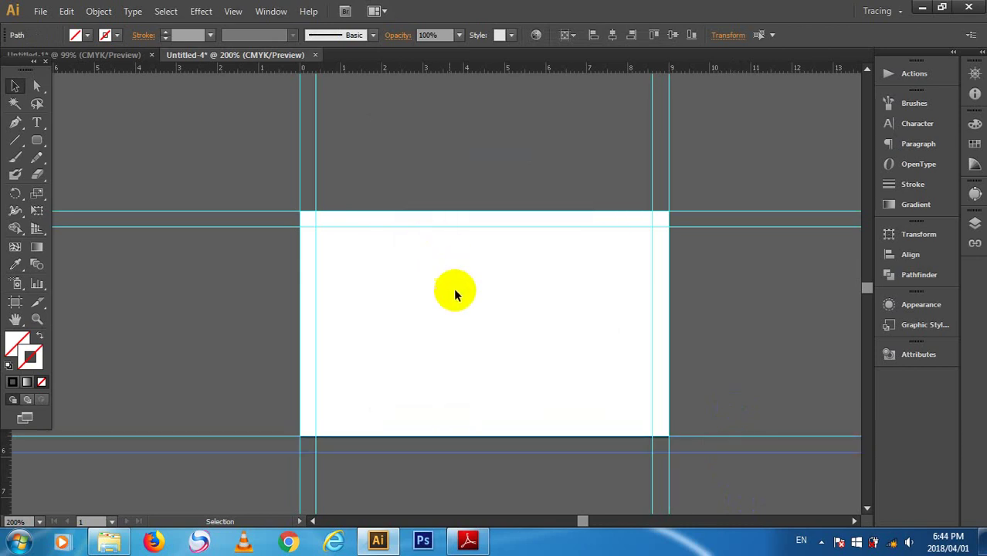
left_click(738, 470)
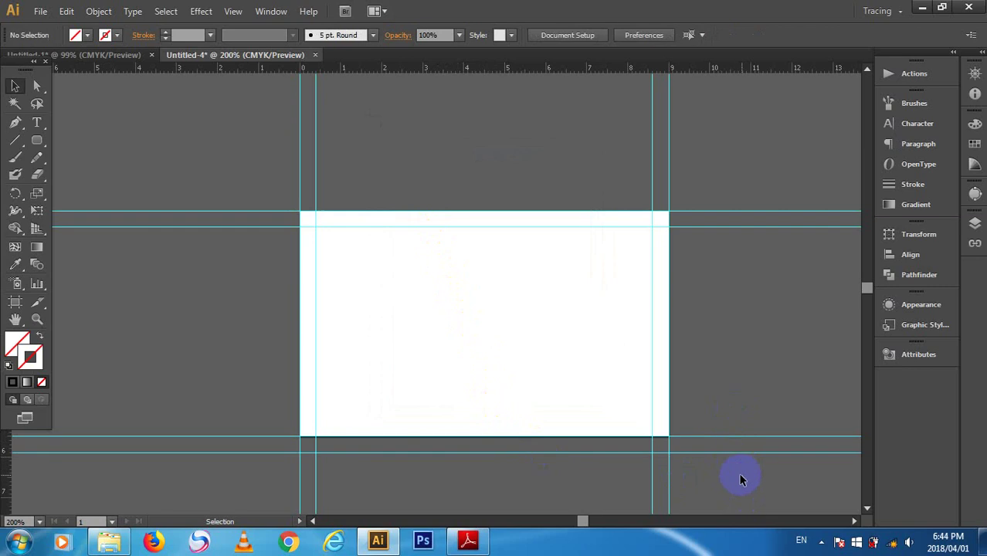
left_click(733, 452)
key("Delete")
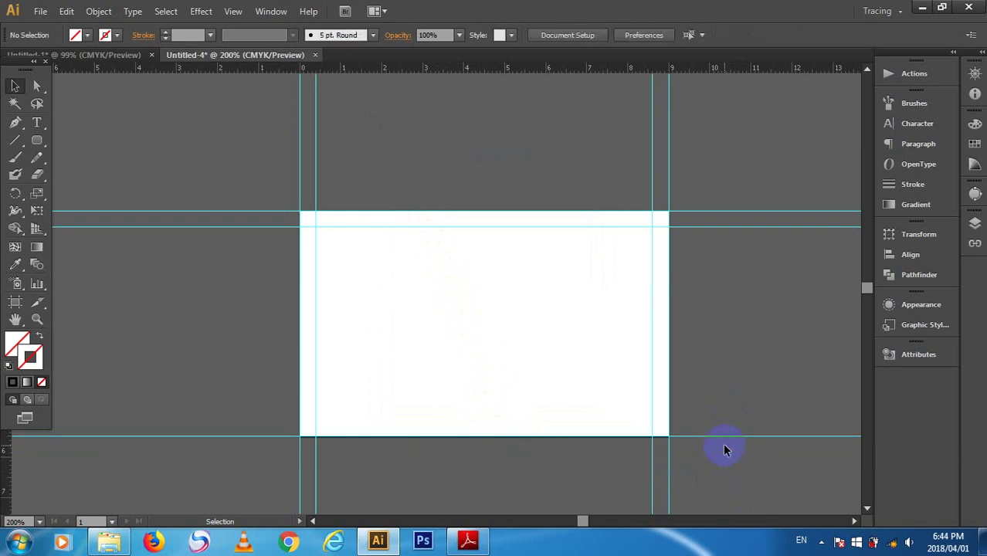
- Move the bottom guide again with a negative horizontal offset
left_click_drag(754, 379, 760, 453)
key("Return")
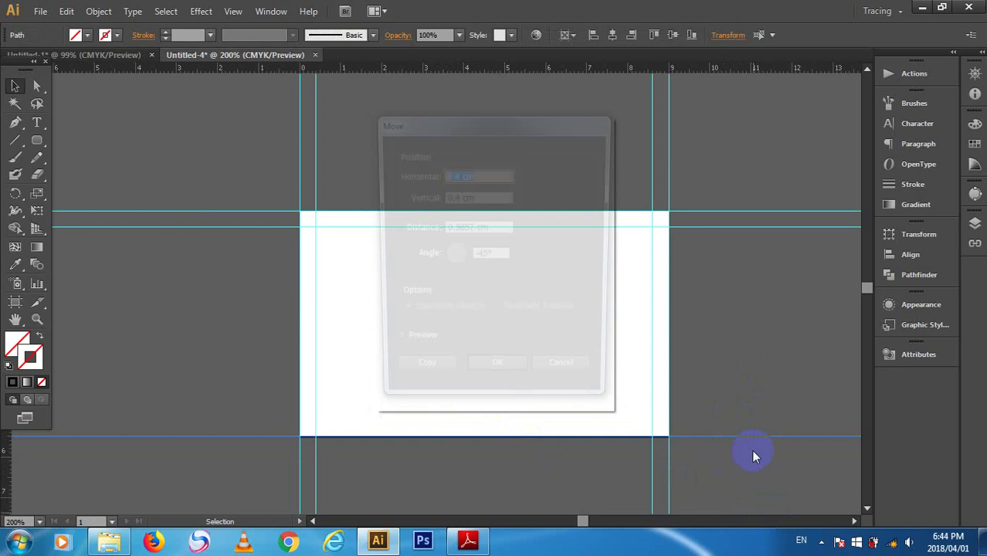
left_click(449, 197)
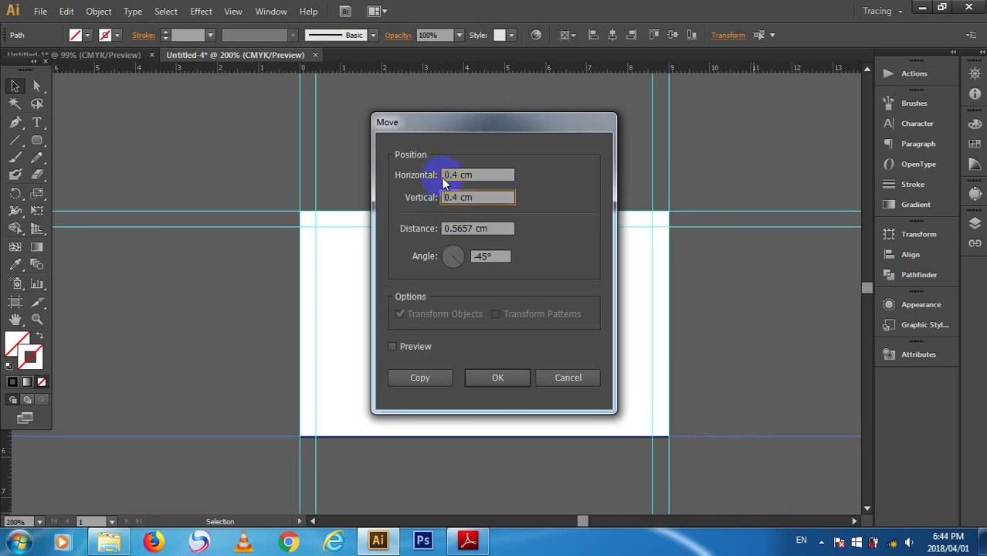
left_click(445, 176)
left_click(449, 198)
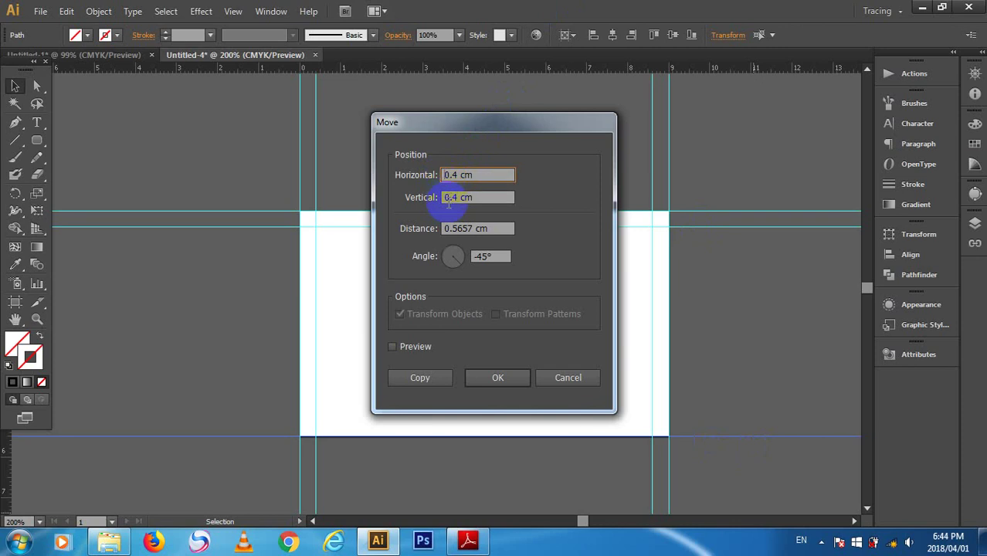
type("-")
left_click(498, 197)
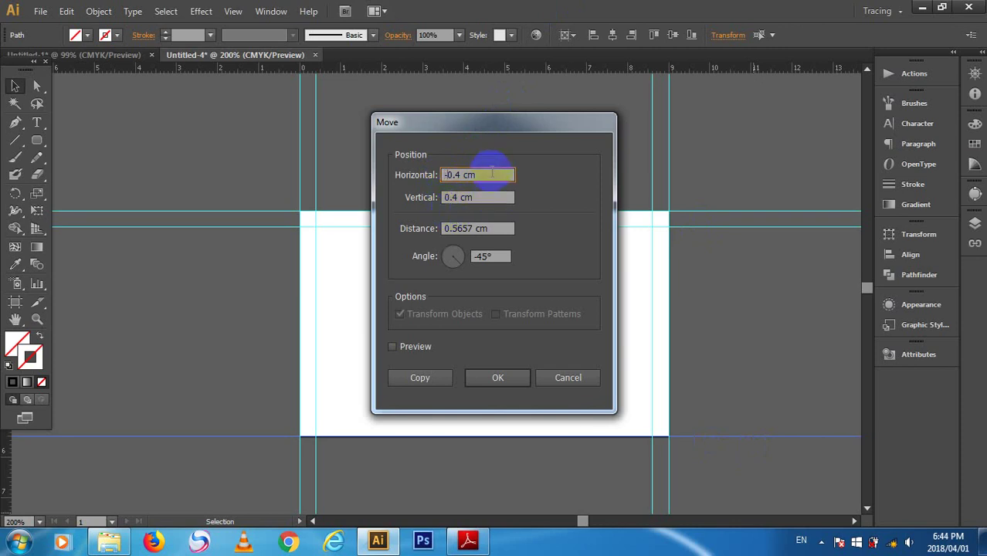
key("Tab")
key("Tab")
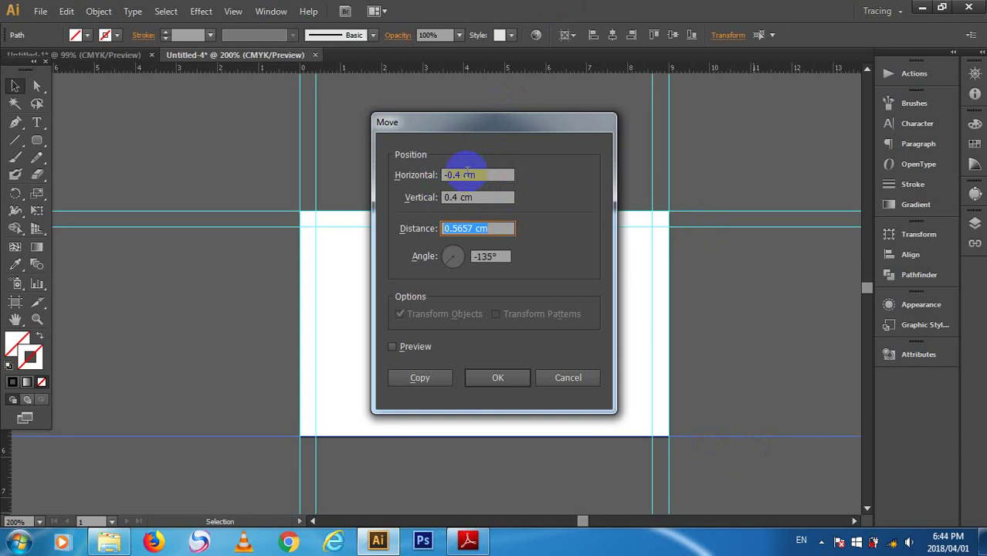
key("Return")
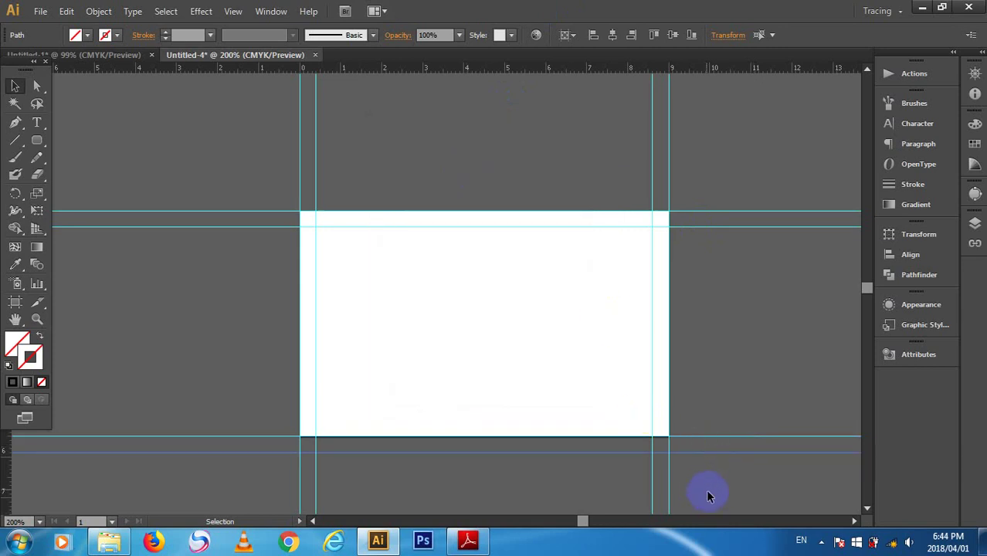
- Snap the guide to the card's bottom edge and move it Horizontal 0.4 cm, Vertical -0.4 cm
left_click(739, 475)
left_click_drag(721, 461, 690, 402)
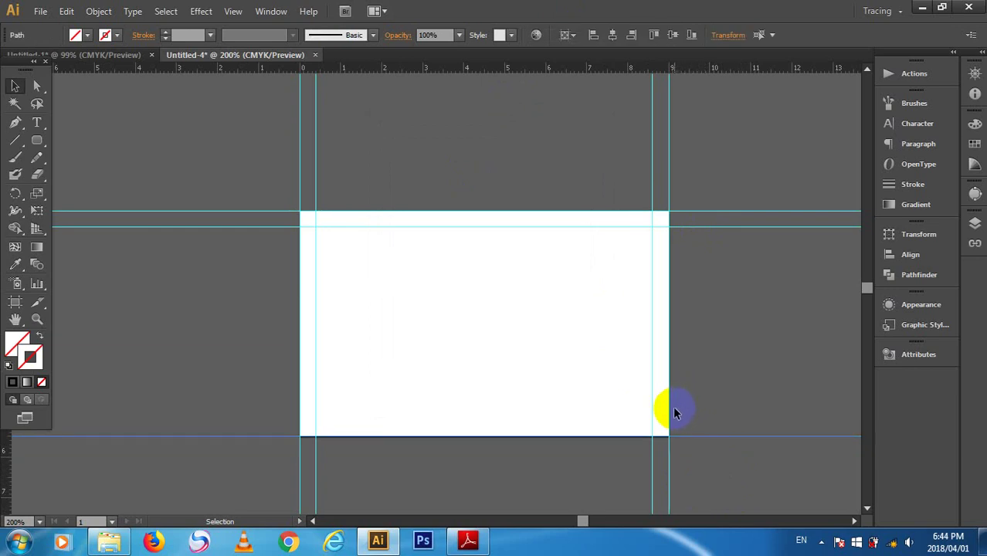
key("Return")
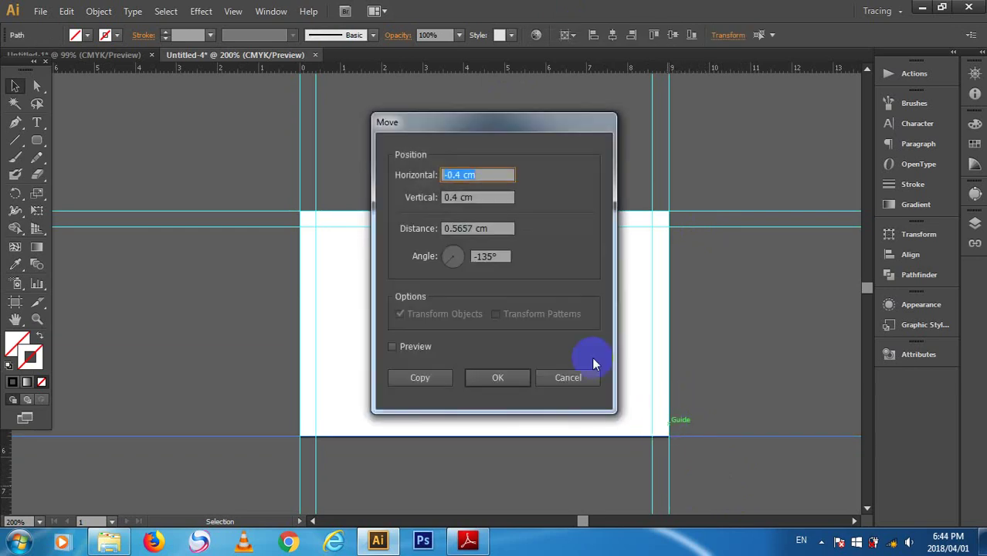
type("0.4")
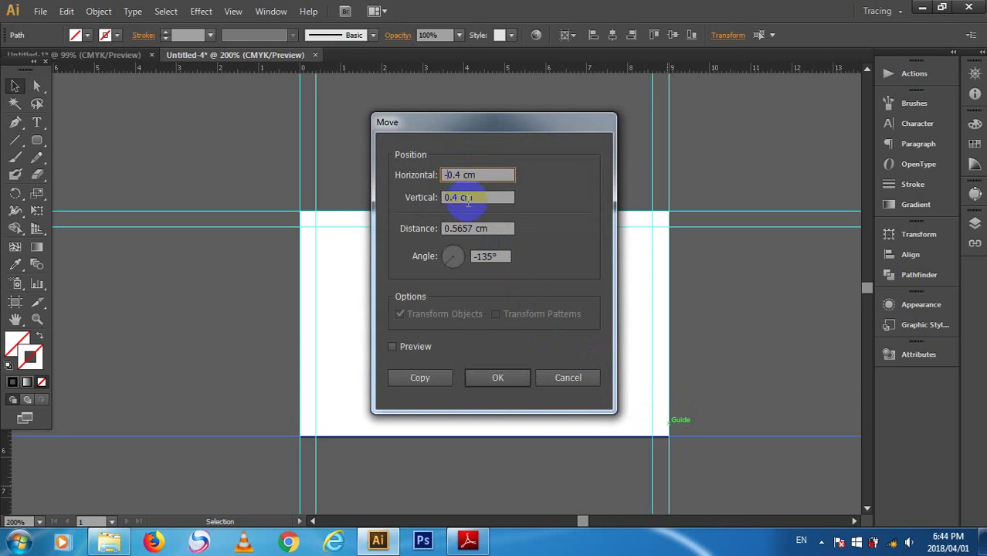
left_click(468, 199)
key("Down")
key("Down")
key("Up")
key("Up")
key("Tab")
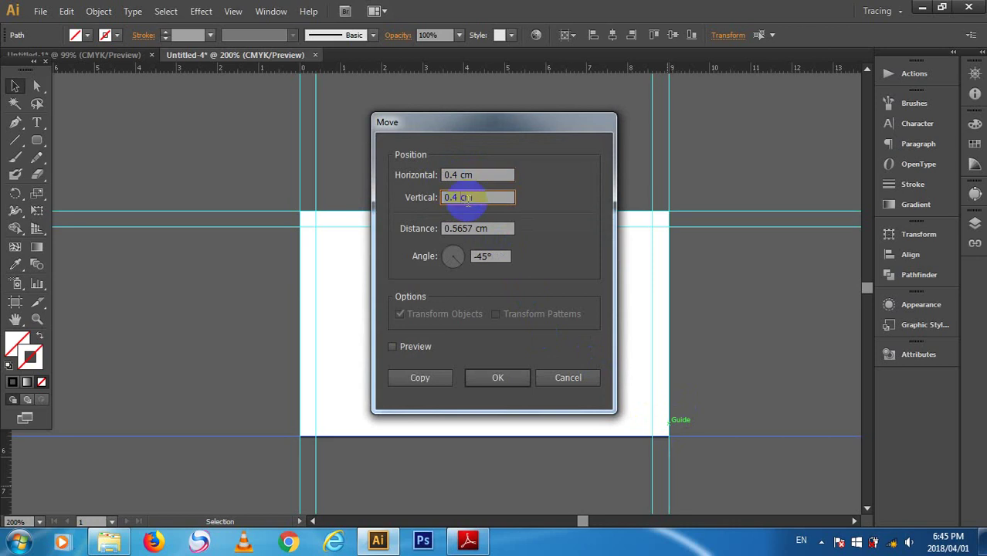
key("Home")
type("-")
key("Tab")
key("Return")
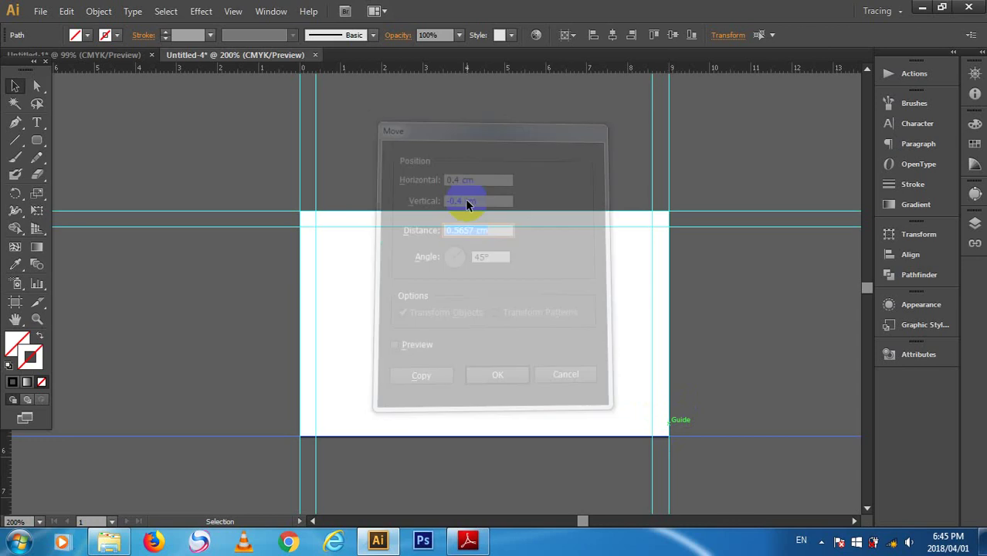
left_click(749, 337)
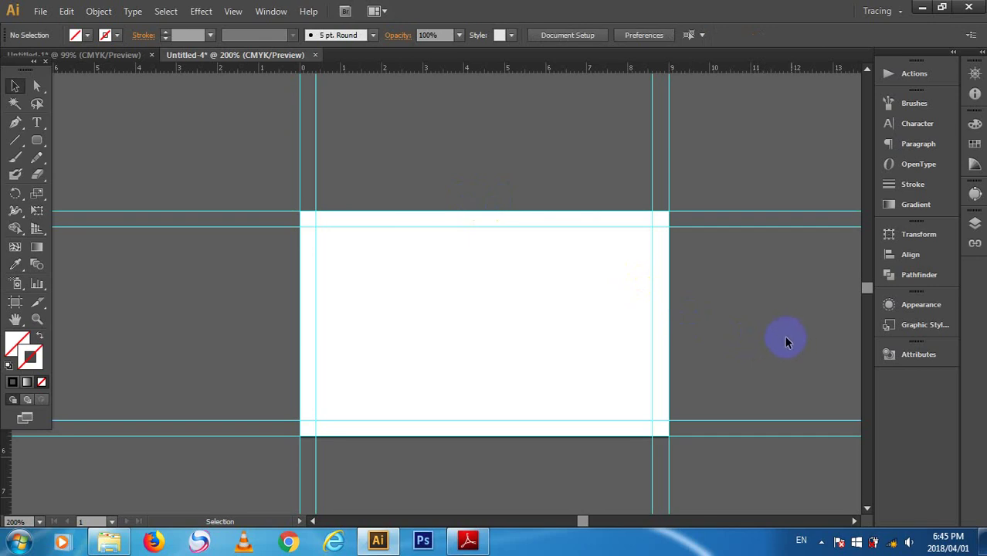
key("ctrl")
key("ctrl+semicolon")
key("ctrl+semicolon")
key("ctrl+semicolon")
key("ctrl+semicolon")
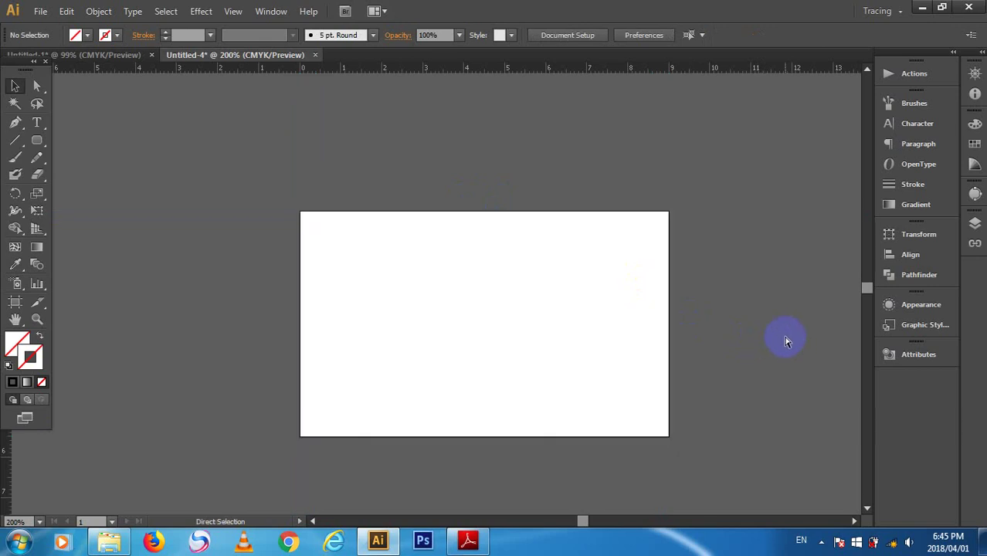
key("ctrl+semicolon")
key("ctrl+semicolon")
key("ctrl+semicolon")
key("ctrl+semicolon")
key("ctrl+semicolon")
key("ctrl+semicolon")
key("ctrl+semicolon")
key("ctrl+semicolon")
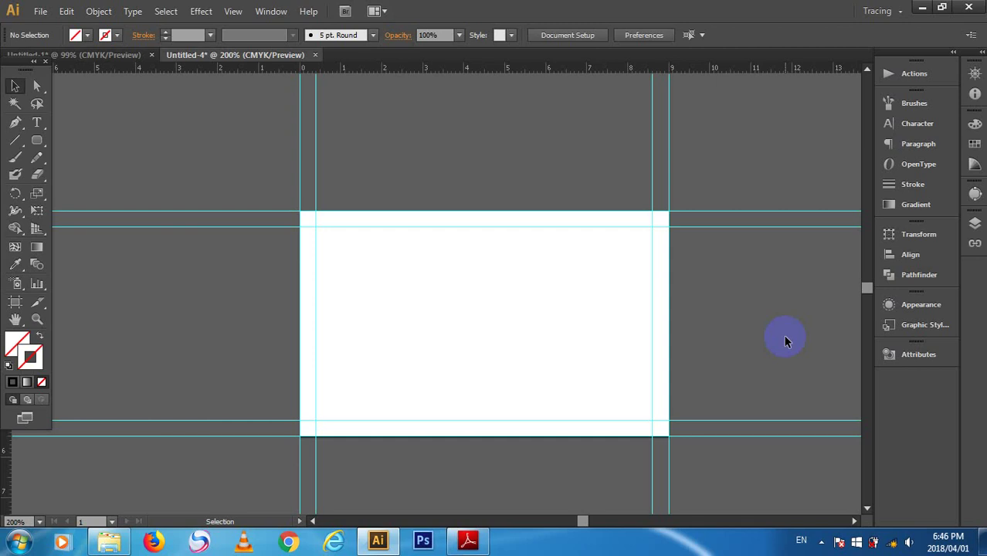
key("a")
key("ctrl+semicolon")
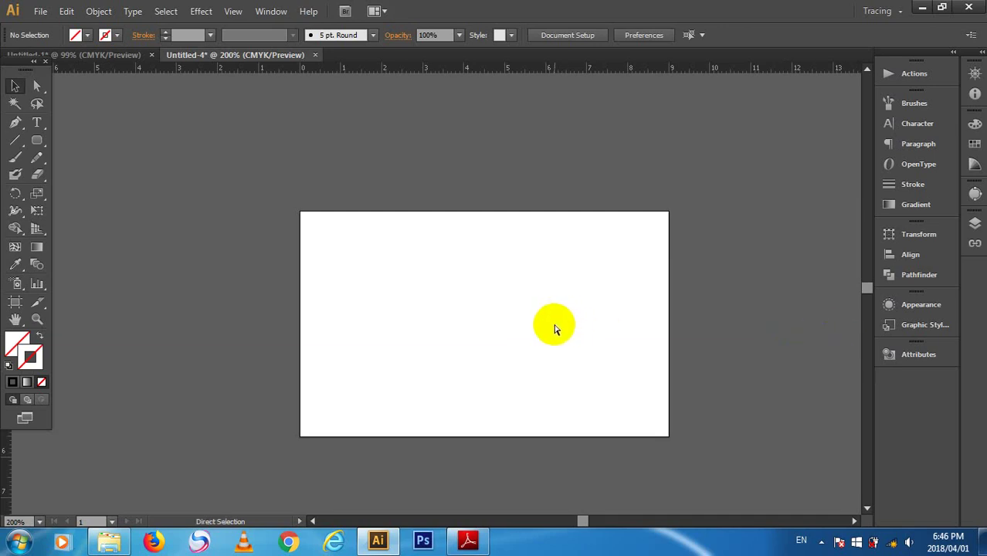
key("ctrl+semicolon")
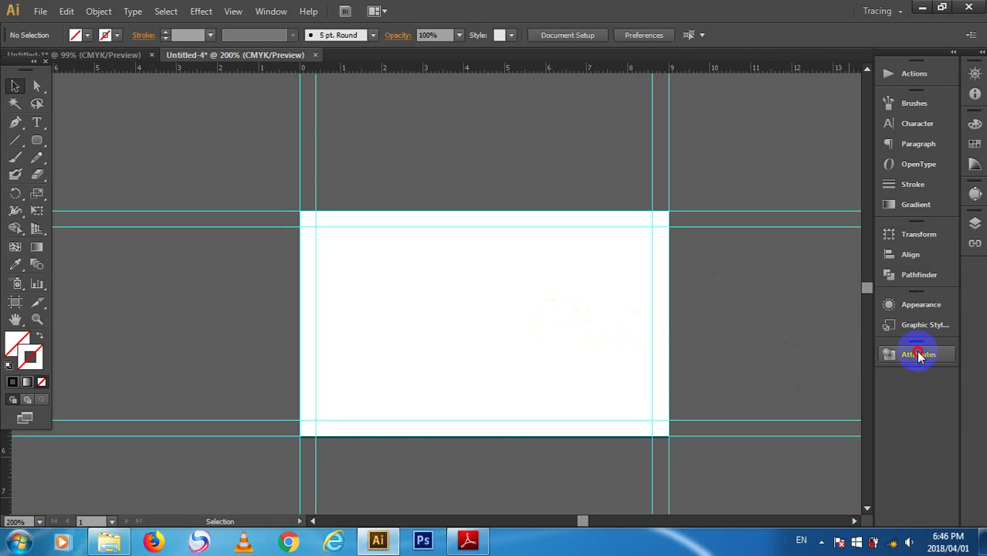
- Open the Artboards panel from the Window menu and add a new artboard, Artboard 2
left_click(903, 354)
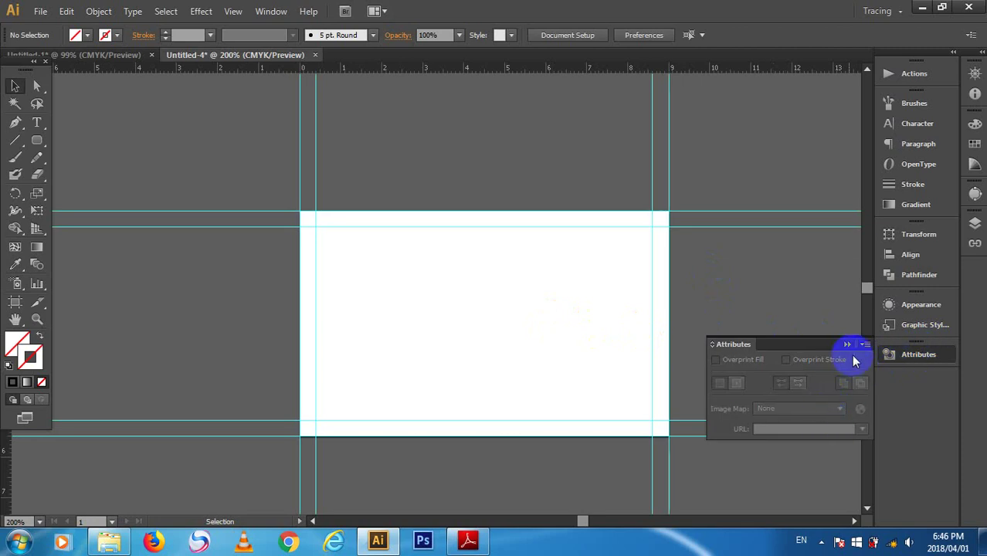
left_click(847, 343)
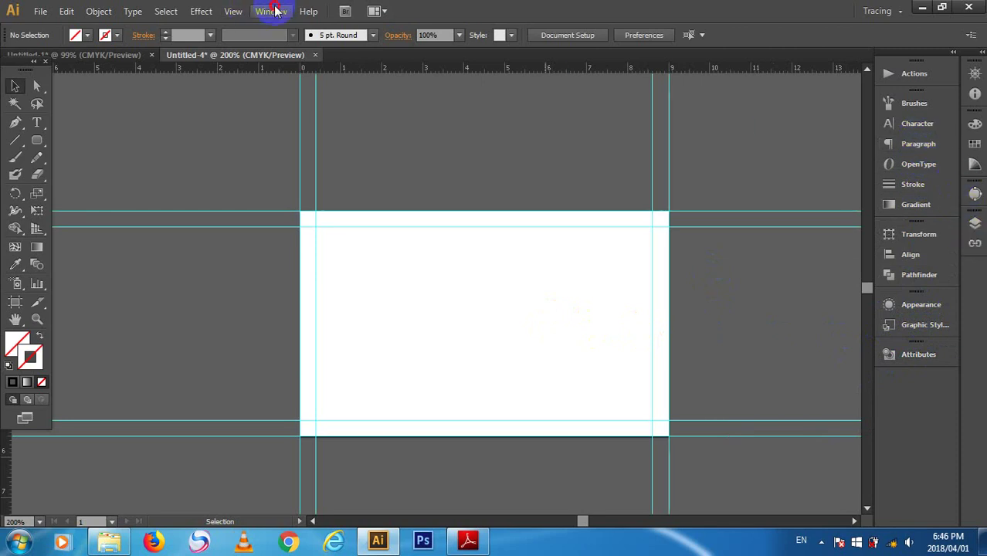
left_click(272, 10)
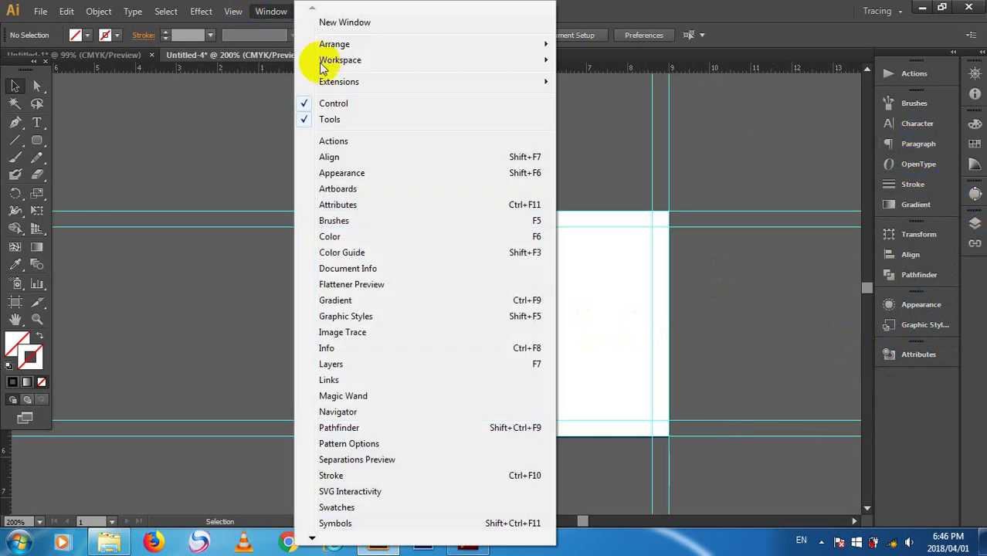
left_click(408, 191)
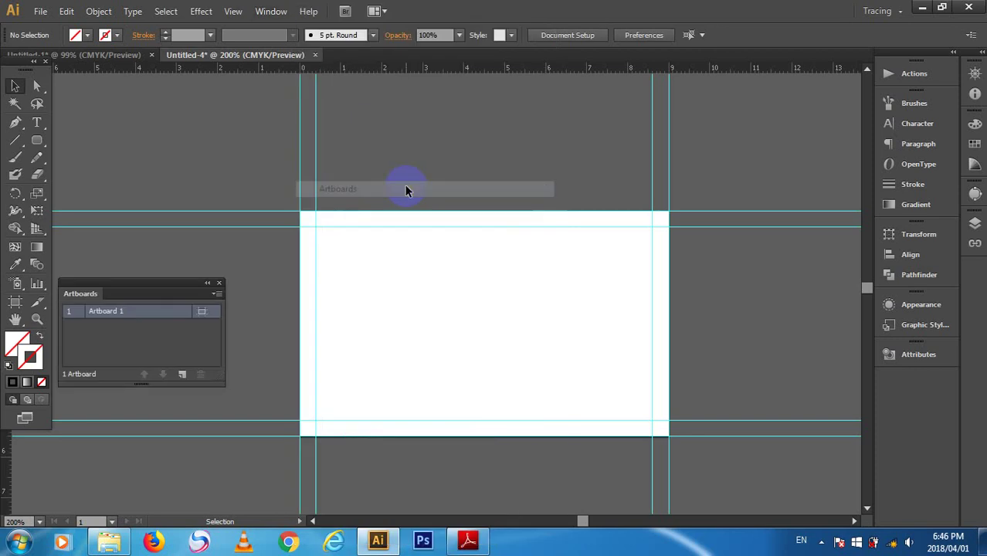
left_click_drag(124, 283, 173, 274)
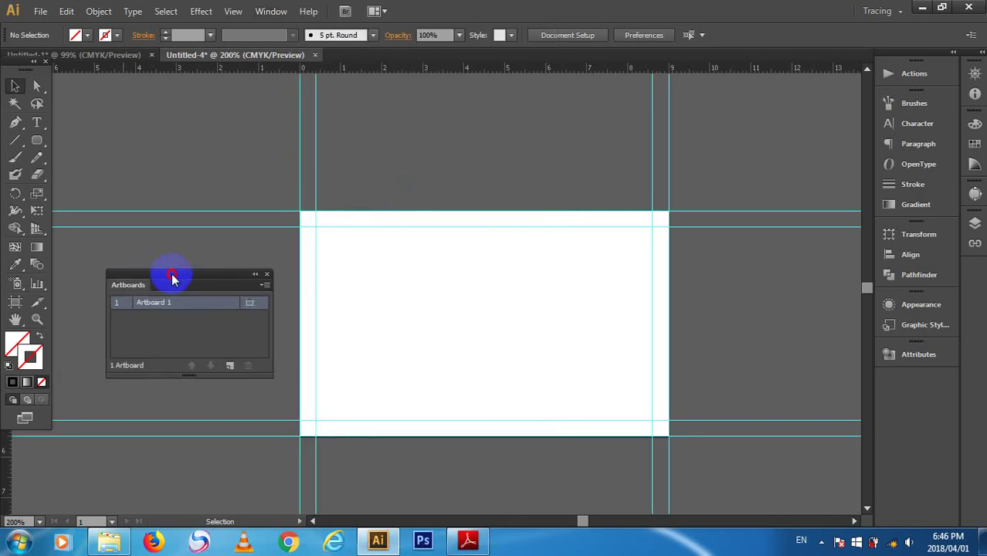
left_click(231, 365)
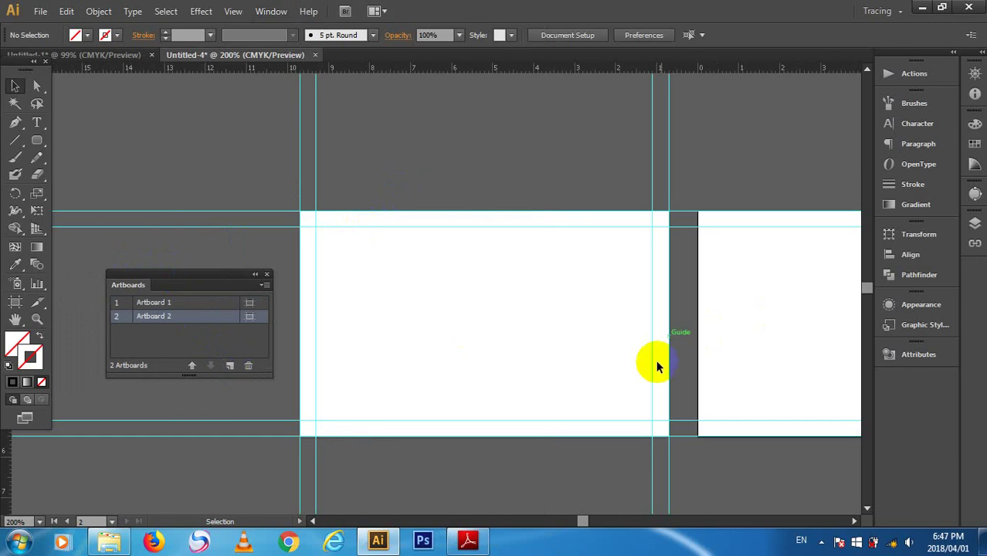
- Move the Artboards panel aside, close it, and scroll the canvas
left_click(580, 522)
left_click_drag(582, 524, 584, 521)
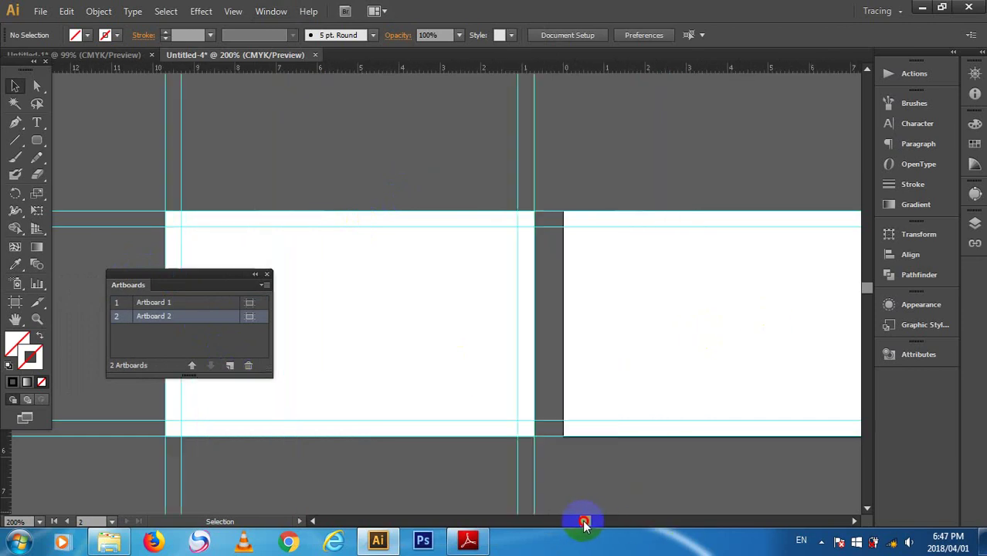
left_click(196, 278)
left_click_drag(195, 280, 802, 353)
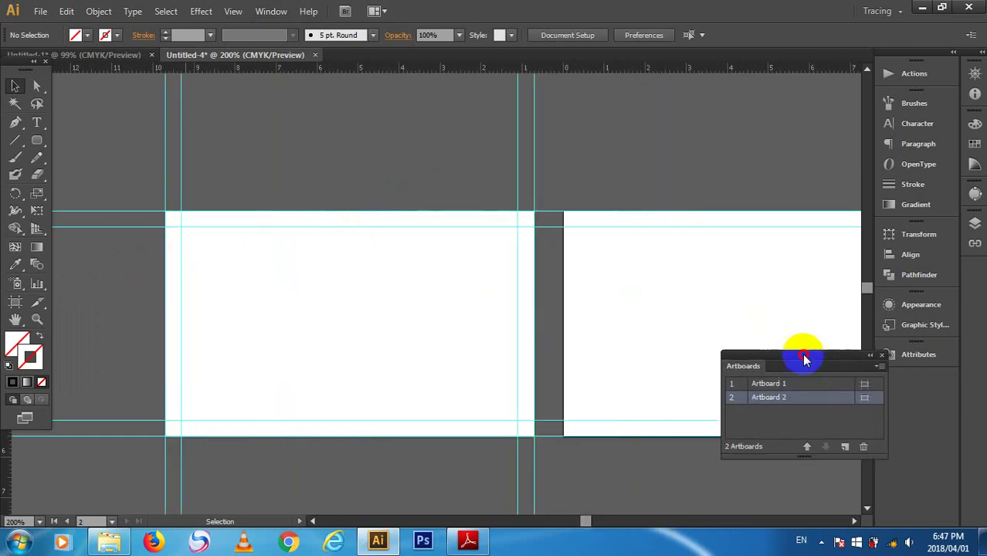
left_click(885, 358)
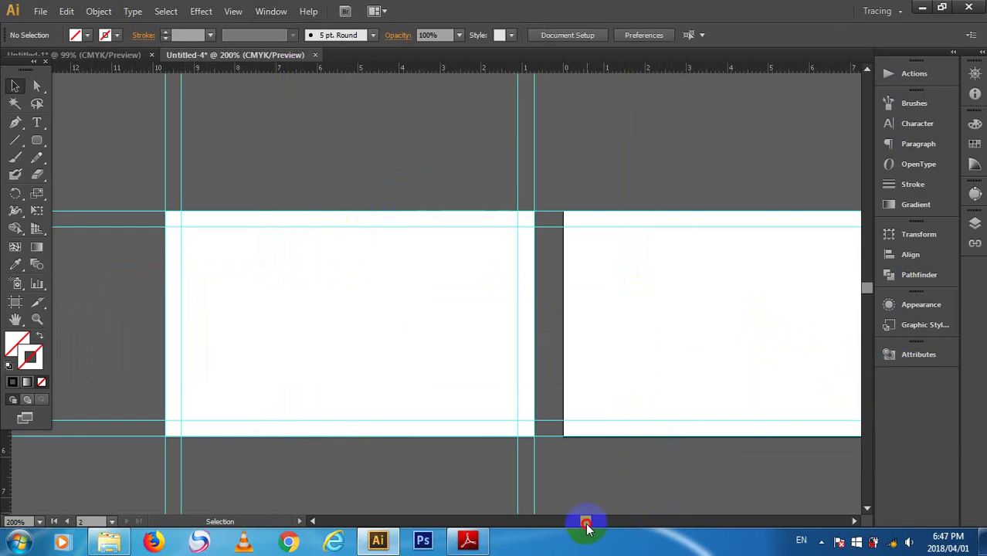
mouse_move(587, 521)
left_mouse_down()
mouse_move(599, 524)
mouse_move(580, 514)
left_mouse_up()
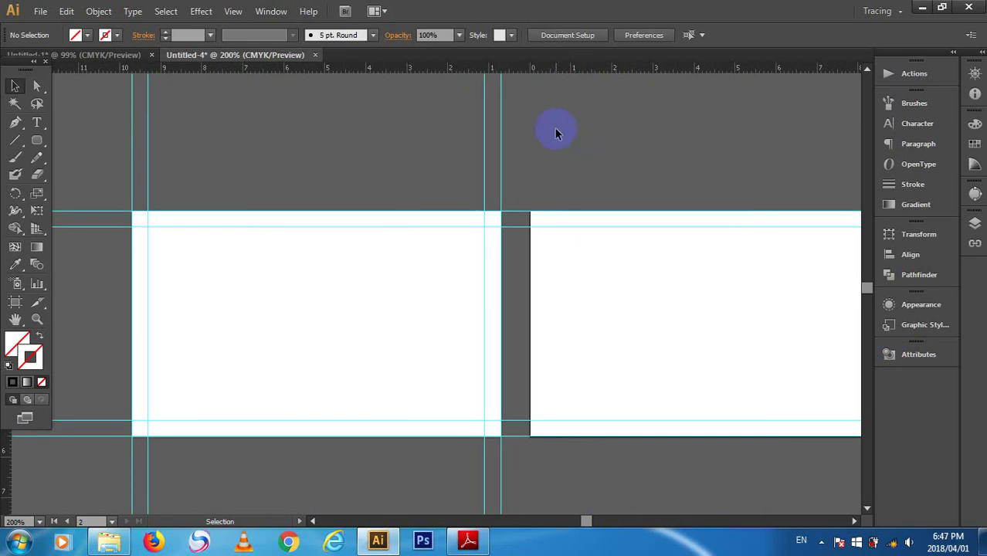
- Marquee-select the first card's vertical guides and group them with Ctrl+G
right_click(467, 137)
left_click(530, 279)
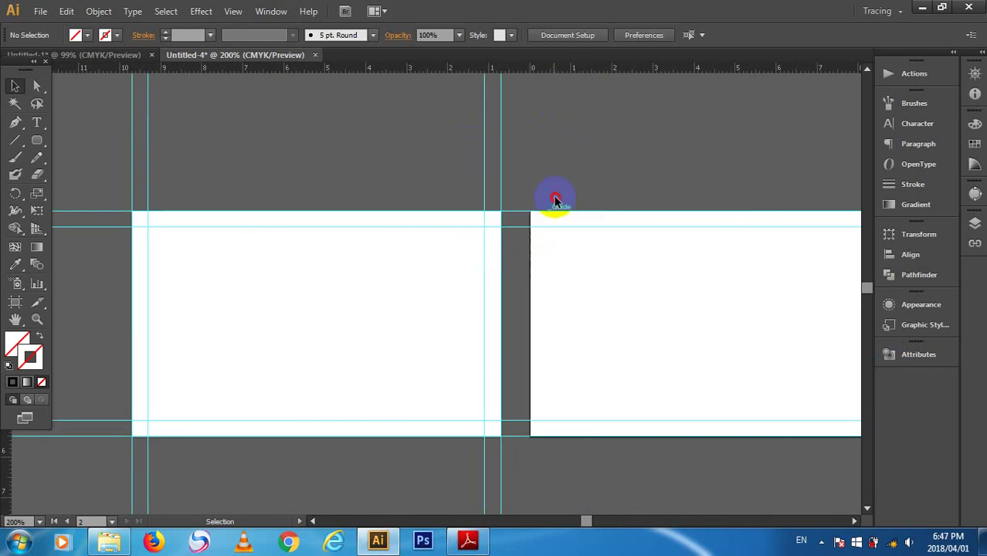
left_click_drag(560, 161, 93, 143)
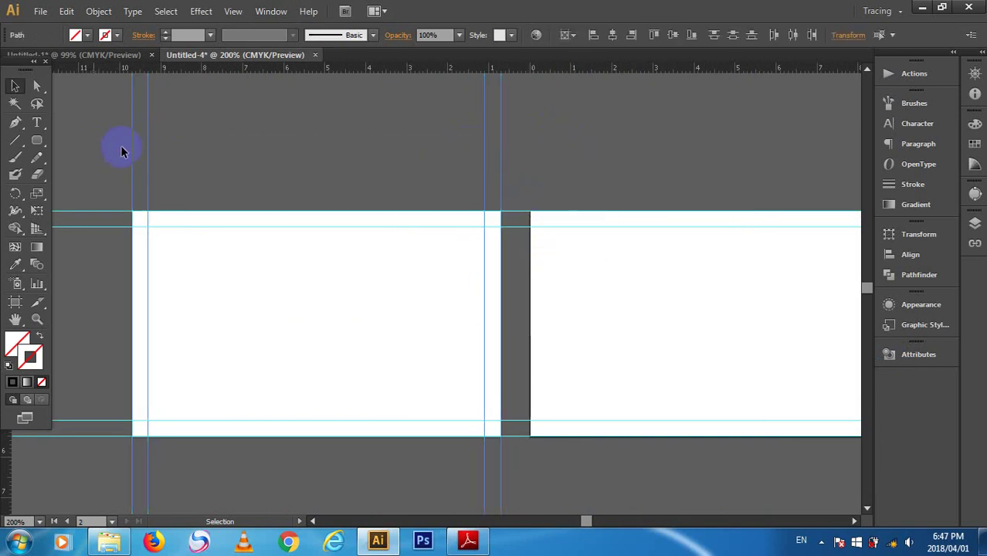
right_click(507, 154)
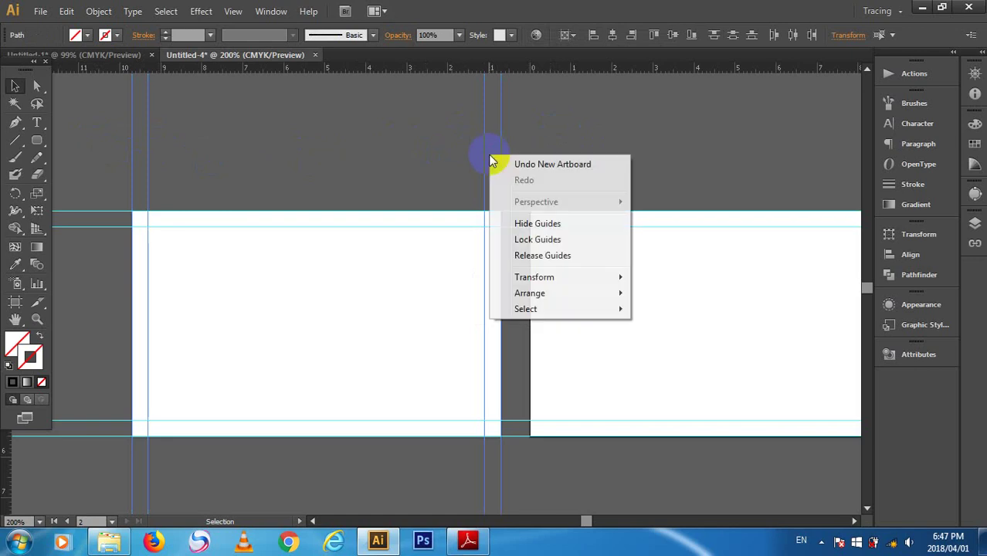
left_click(545, 236)
left_click(559, 147)
left_click_drag(106, 150, 193, 116)
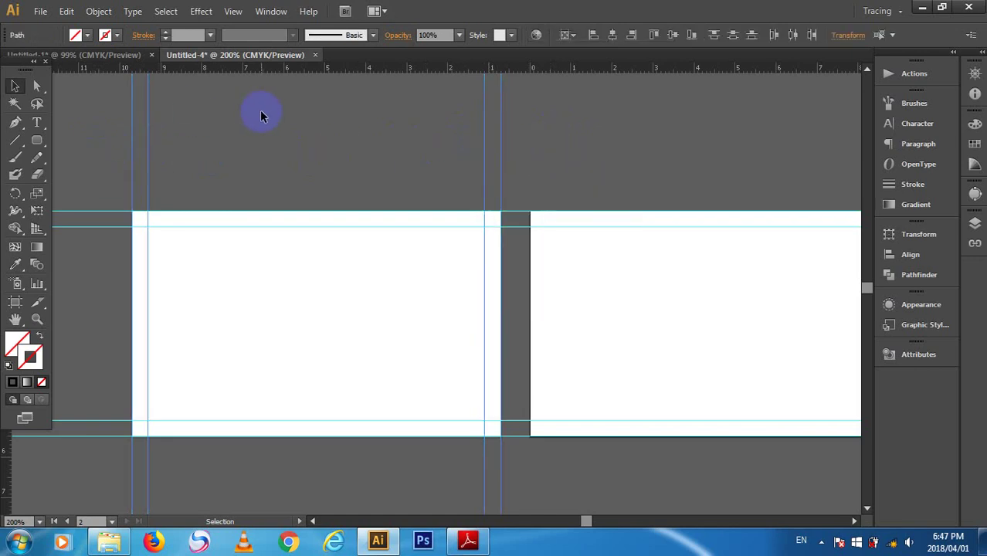
key("ctrl+g")
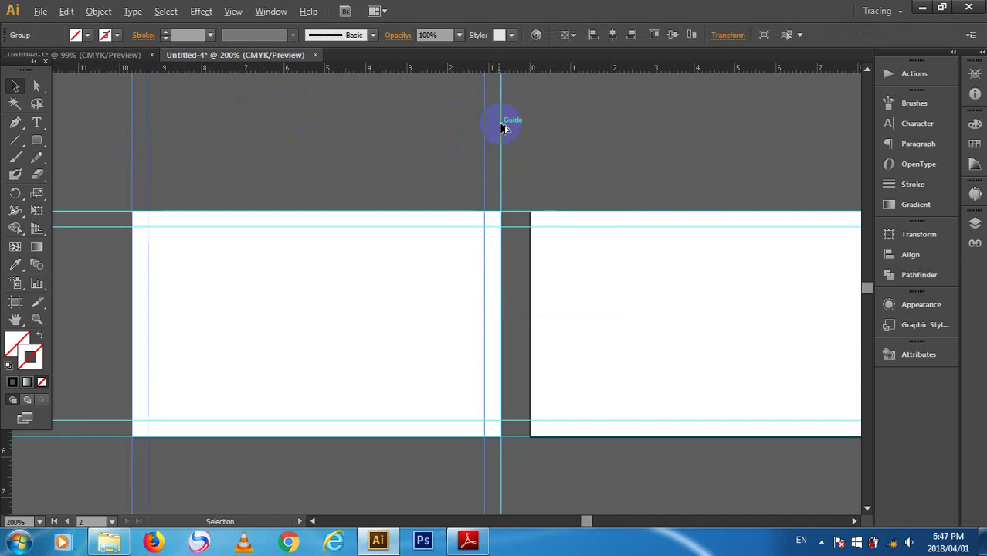
- Alt-drag a copy of the guide group 7.44 cm right onto Artboard 2, then select all
left_click_drag(502, 127, 809, 136)
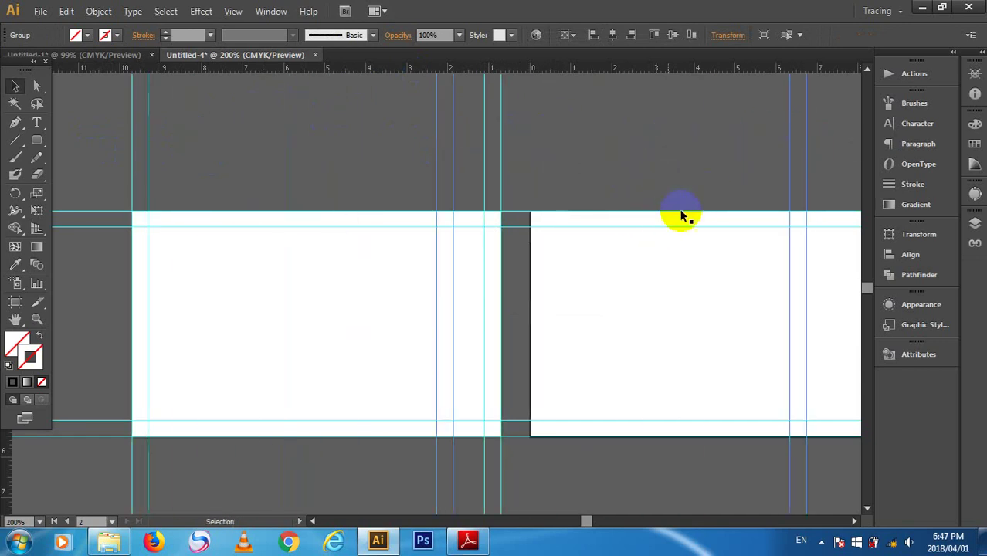
left_click(696, 312)
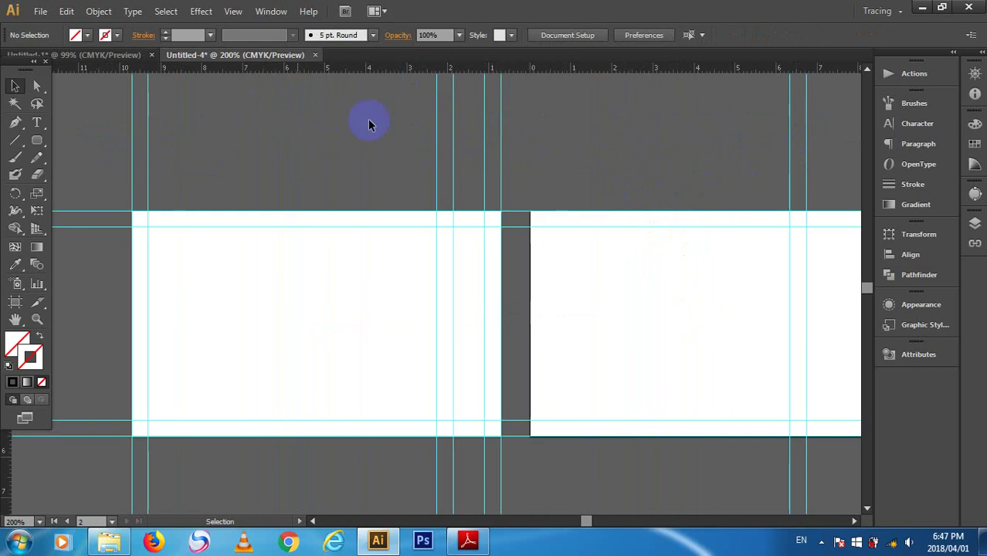
key("ctrl+a")
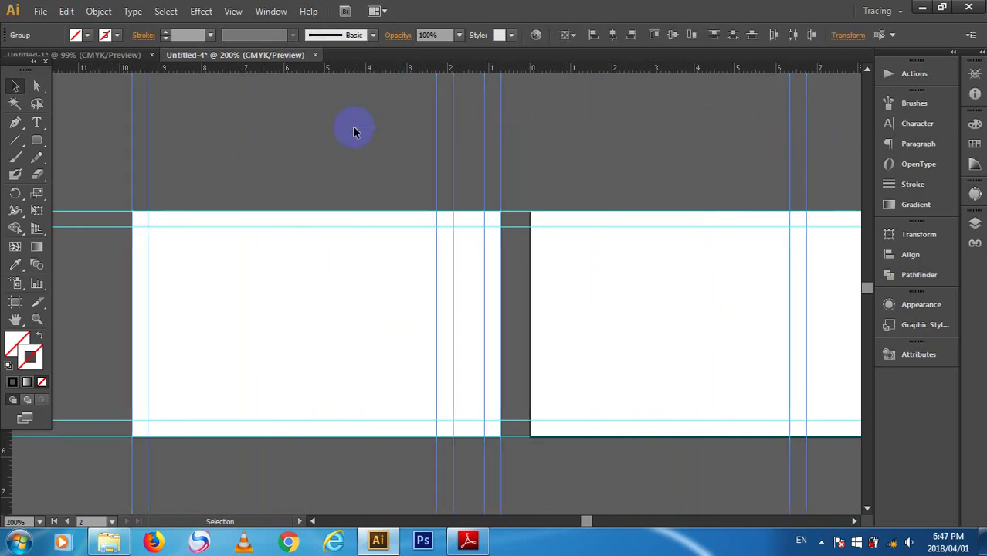
left_click(793, 166)
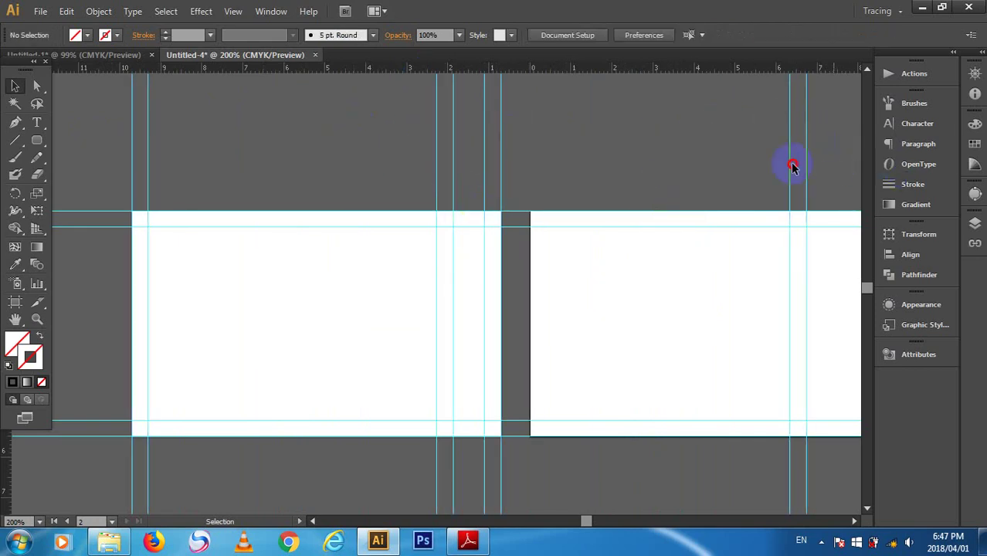
key("ctrl+a")
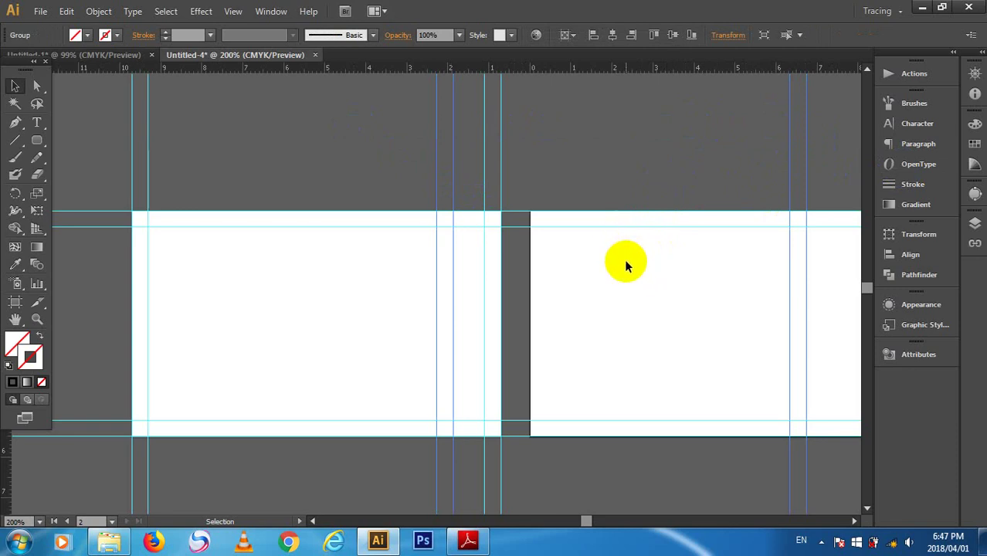
left_click(626, 265)
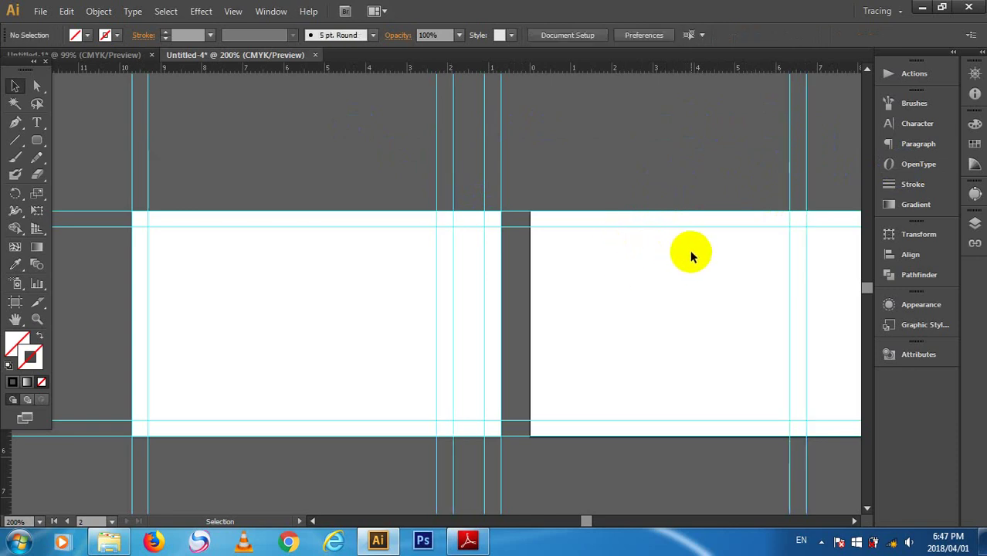
key("ctrl+a")
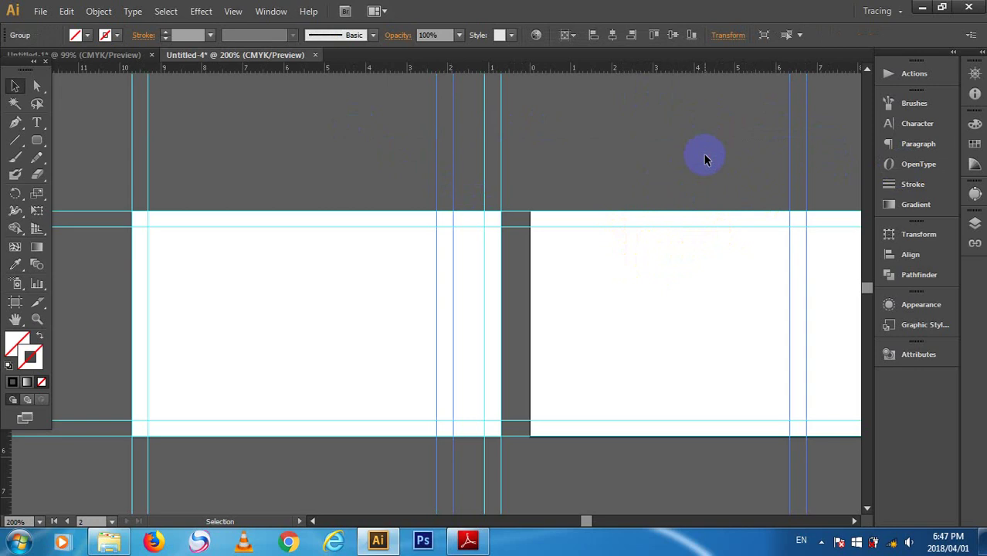
- Switch the active artboard between Artboard 1 and Artboard 2 in the Artboards panel
left_click(272, 10)
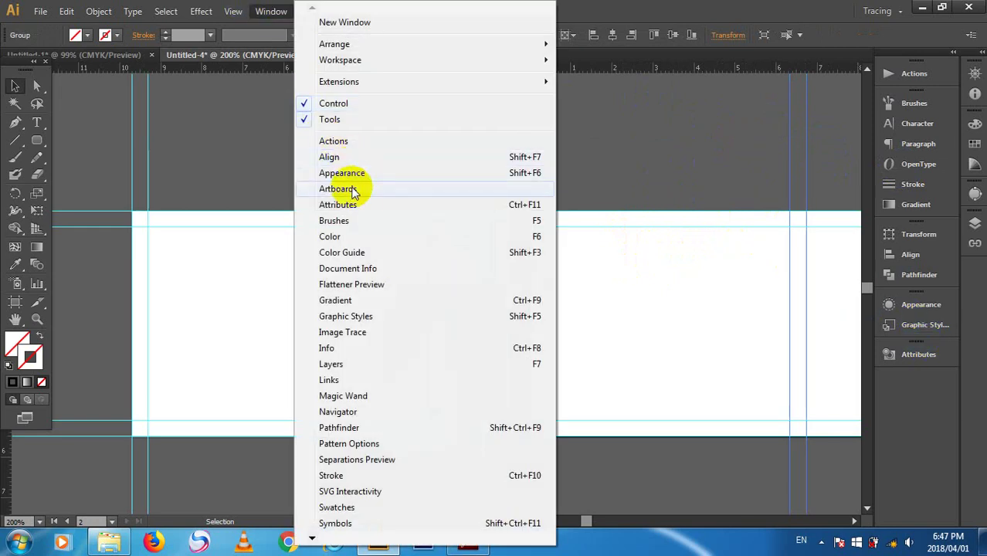
left_click(351, 190)
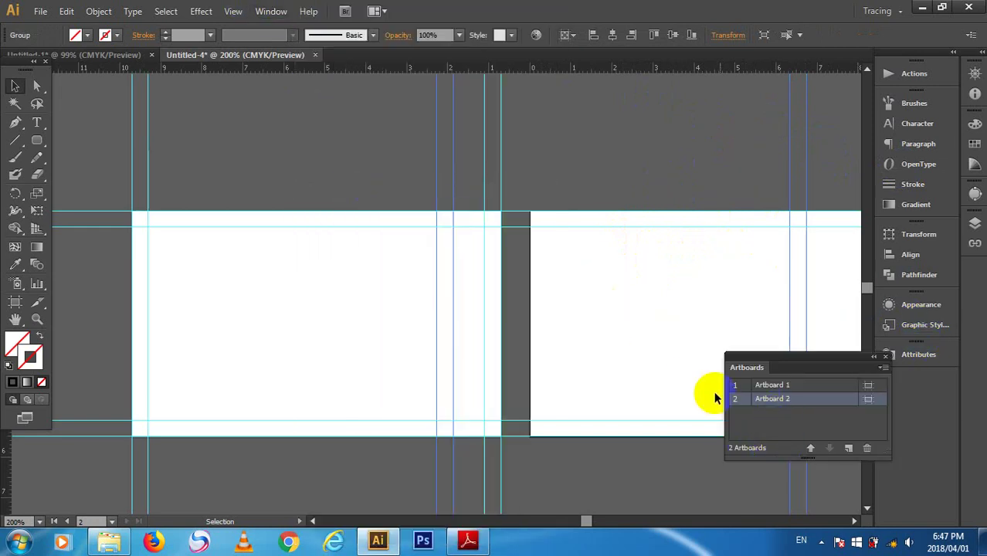
left_click(290, 344)
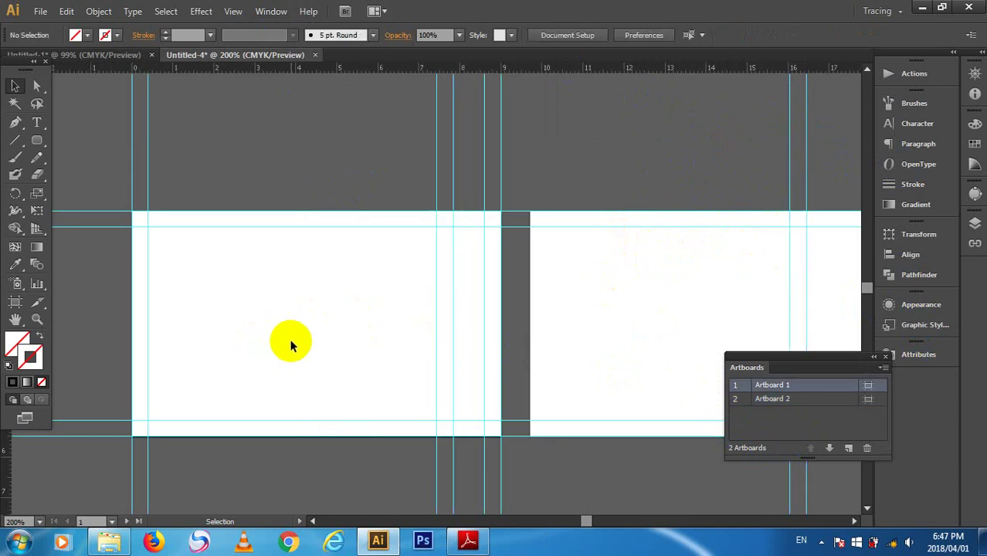
left_click(702, 295)
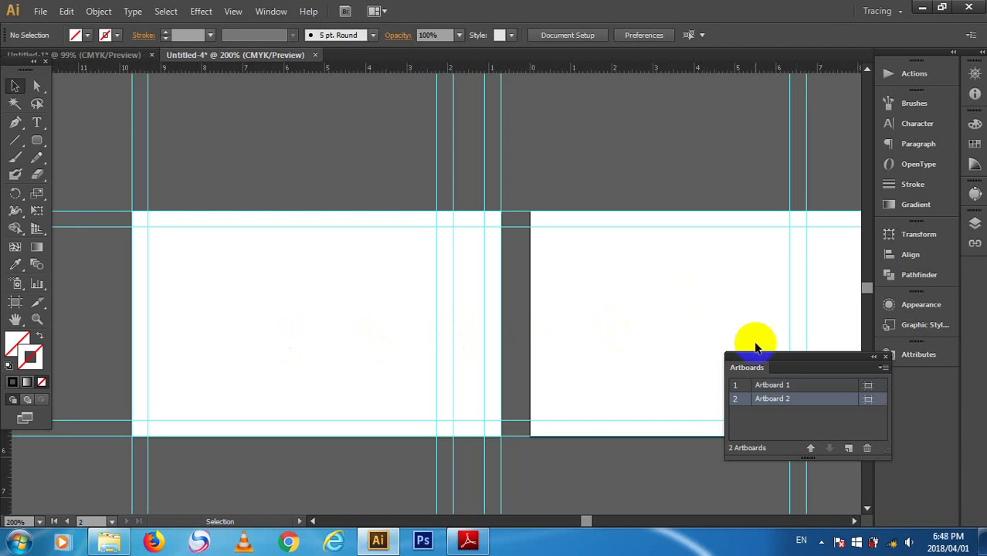
- Centre the grouped guides with Horizontal Align Center, then deselect
left_click(746, 205)
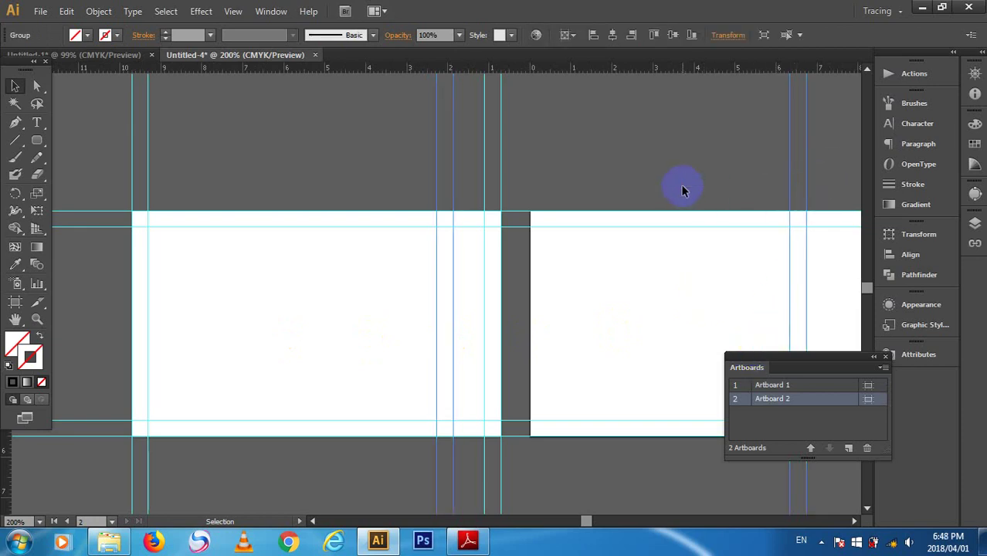
left_click(612, 36)
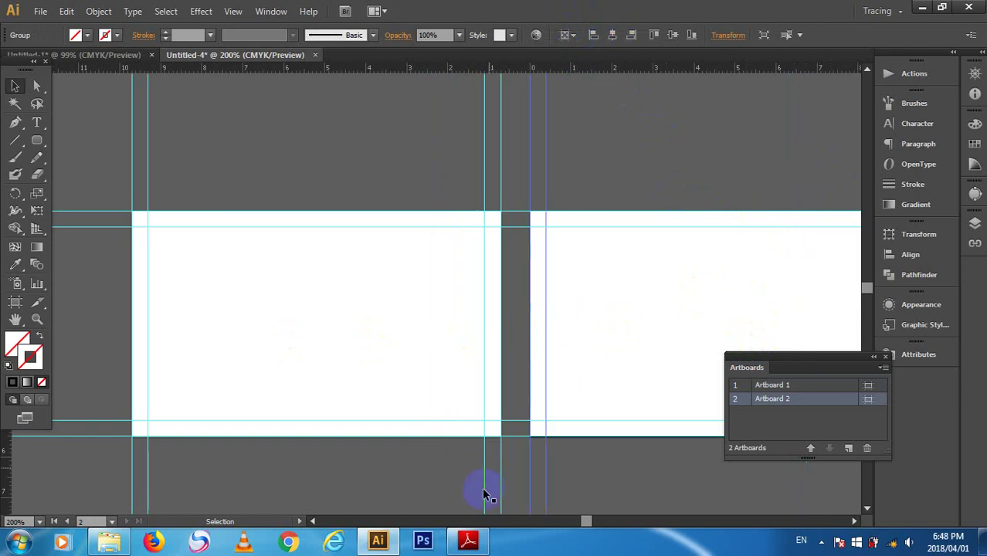
left_click(590, 522)
left_click_drag(587, 523, 590, 524)
left_click(575, 161)
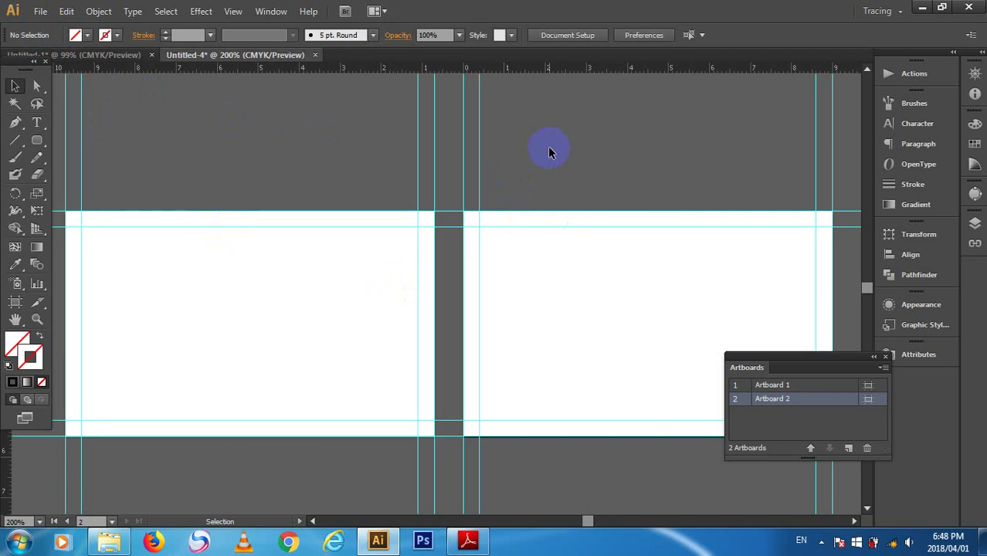
left_click(602, 414)
- Place khammom-01 from E: > learning ds > day6 > namecard as a linked image
left_click(40, 11)
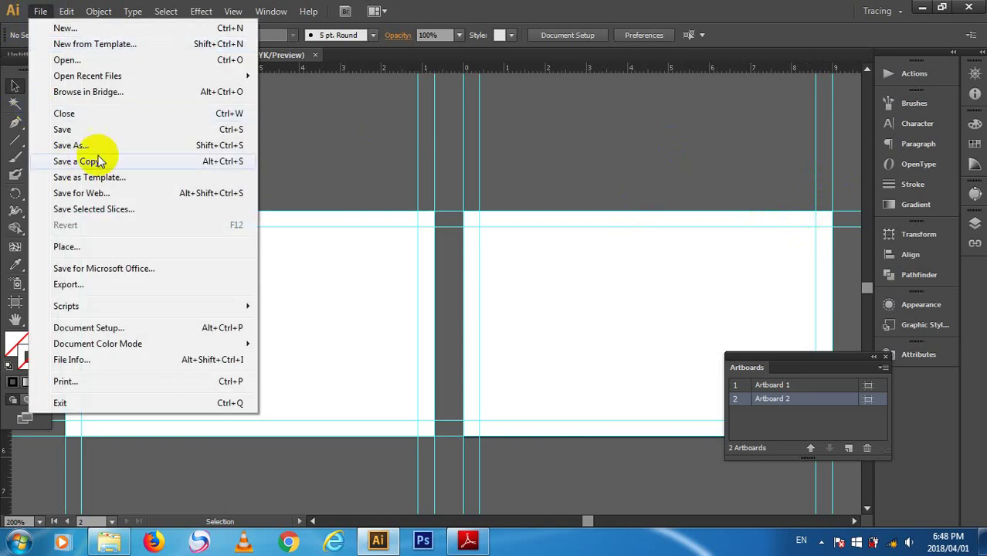
left_click(96, 246)
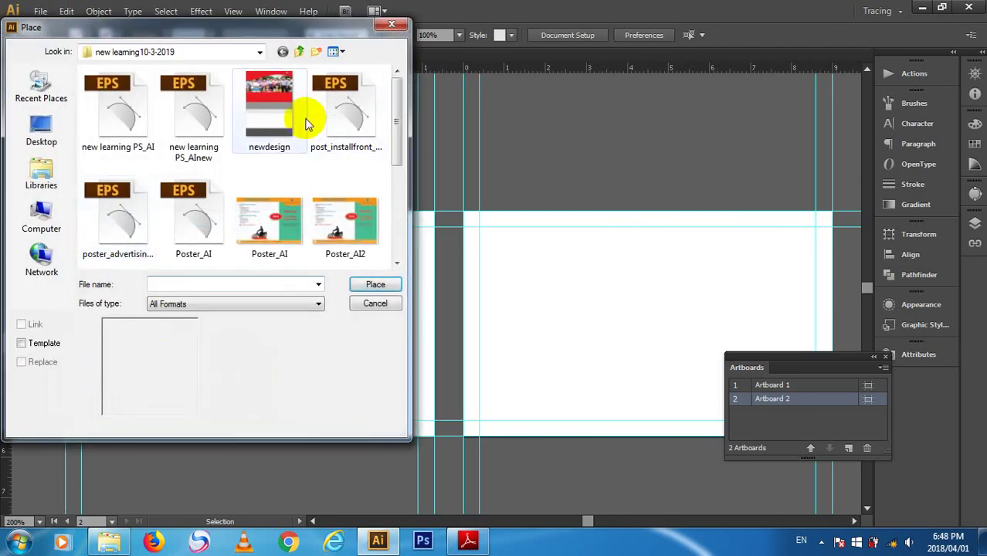
left_click(41, 174)
left_click(42, 216)
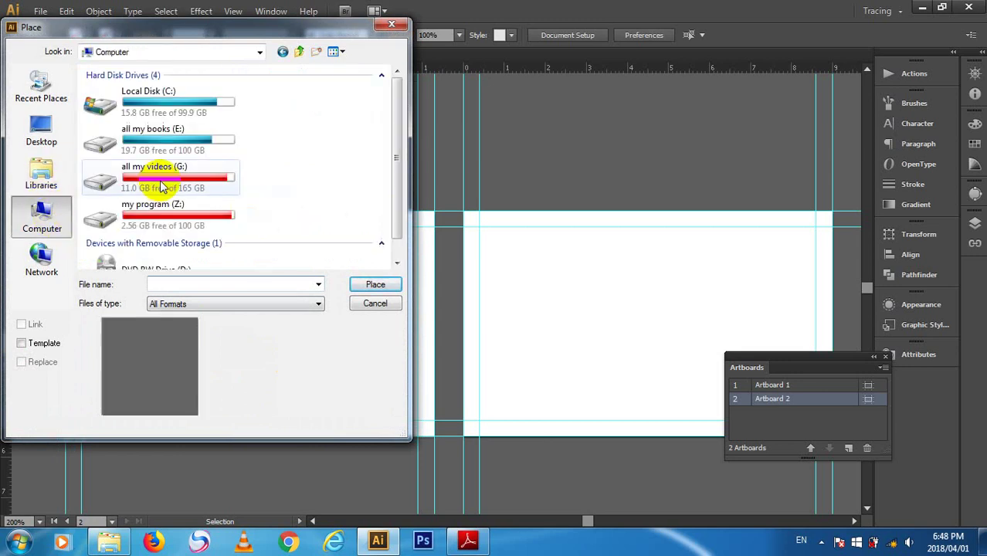
double_click(214, 138)
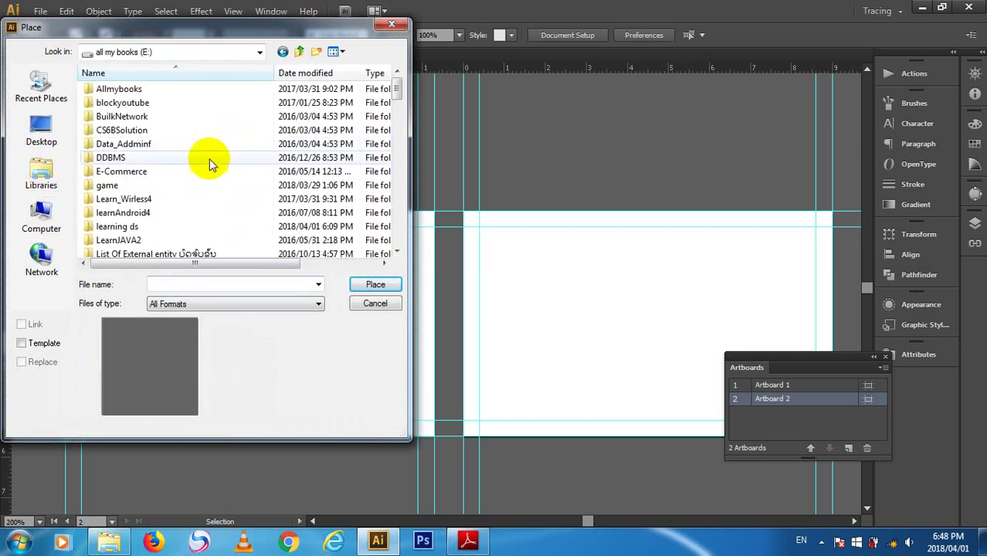
scroll(209, 159, "down", 2)
scroll(224, 189, "up", 1)
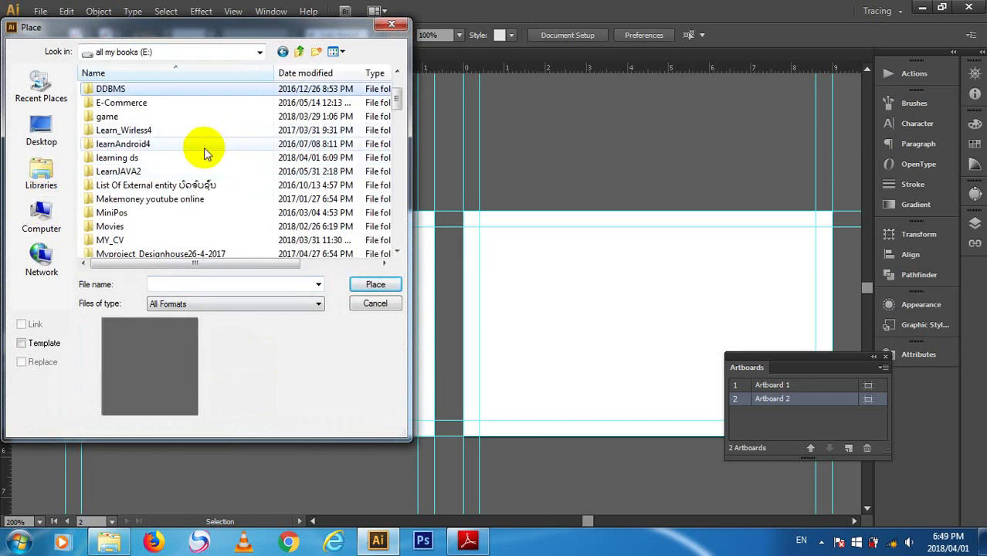
double_click(203, 157)
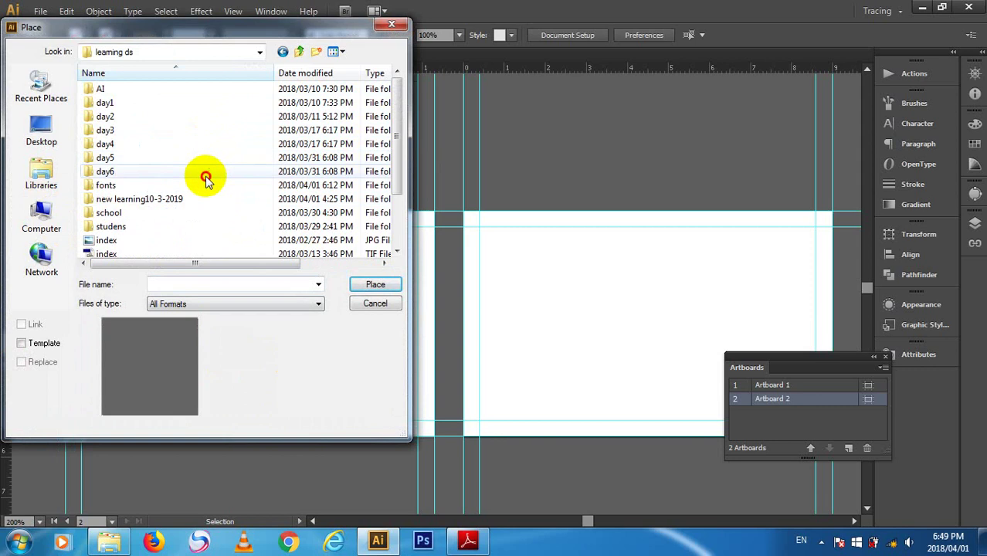
double_click(205, 176)
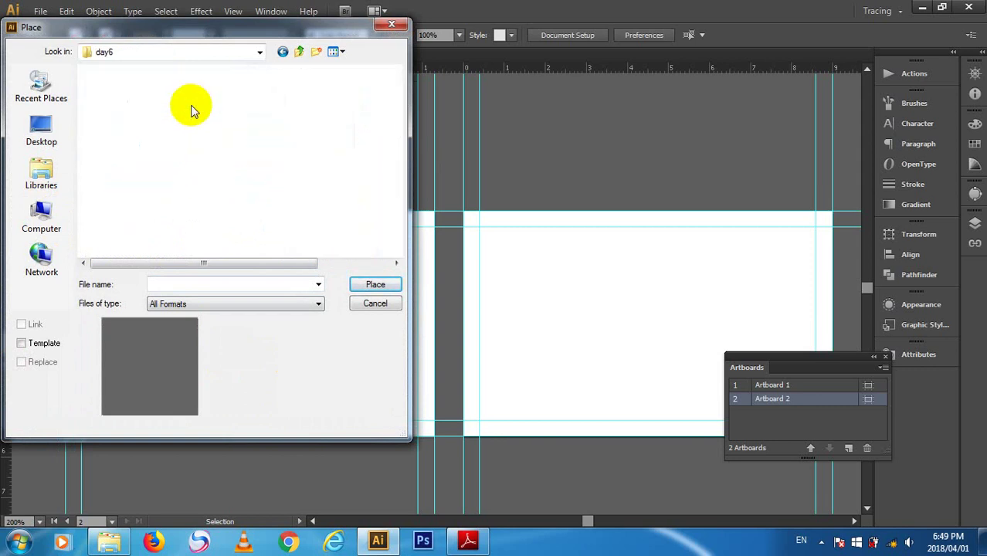
double_click(193, 110)
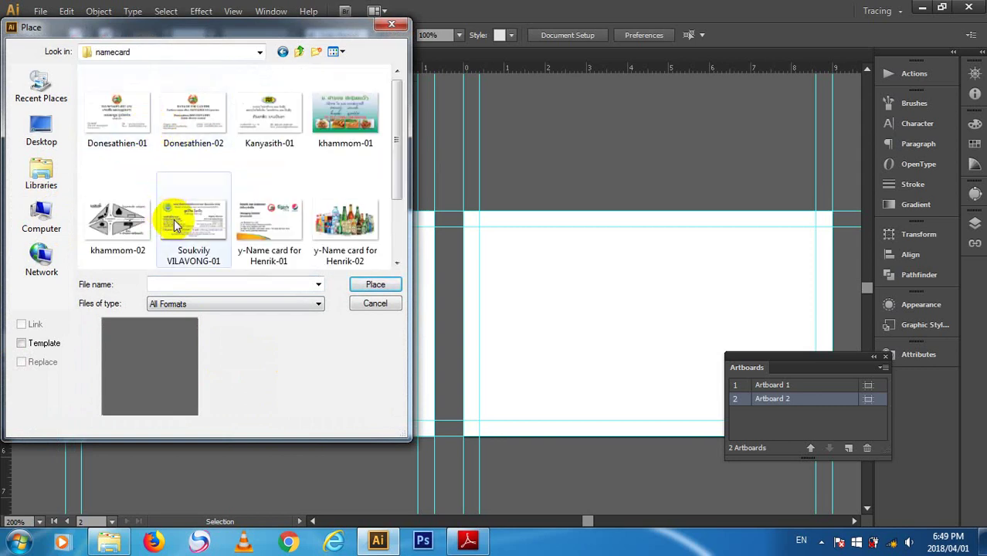
left_click(333, 123)
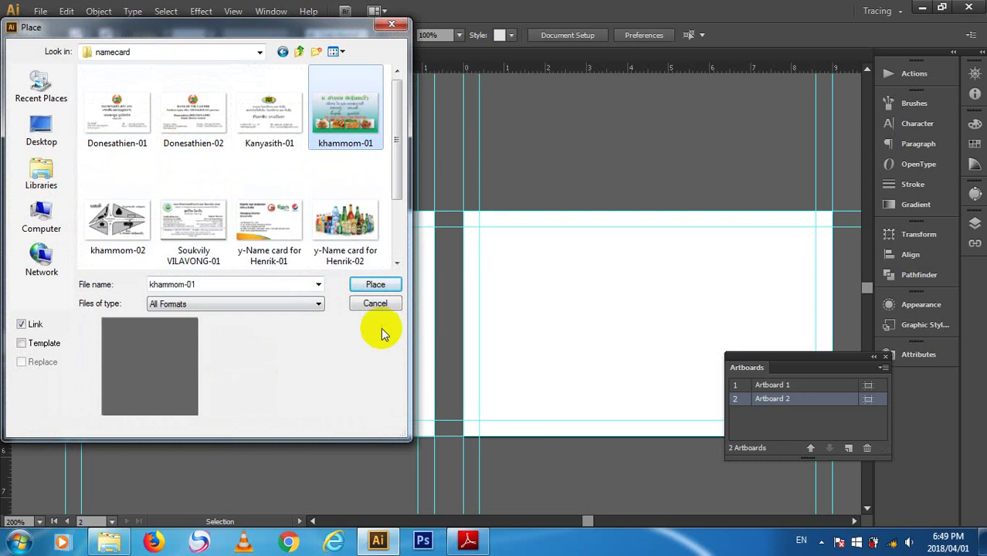
left_click(374, 284)
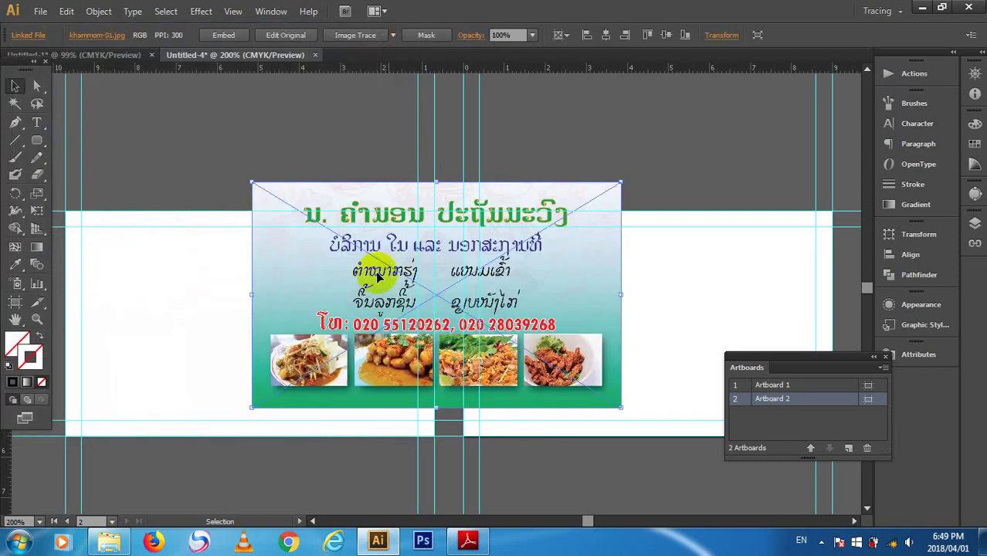
- Move the name-card image onto Artboard 1, then up to sit just above it
left_click_drag(379, 278, 193, 306)
left_click(235, 137)
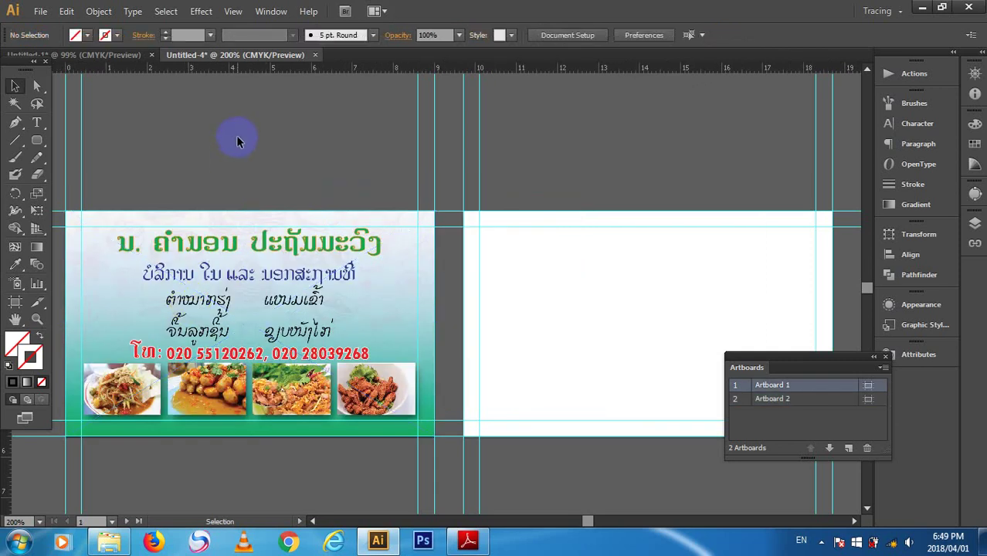
left_click(340, 321)
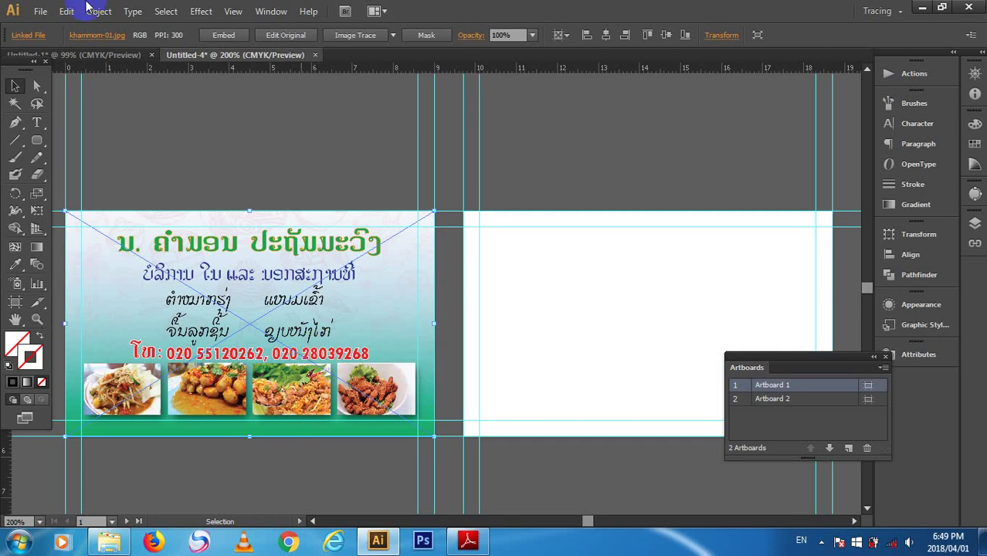
left_click(241, 261)
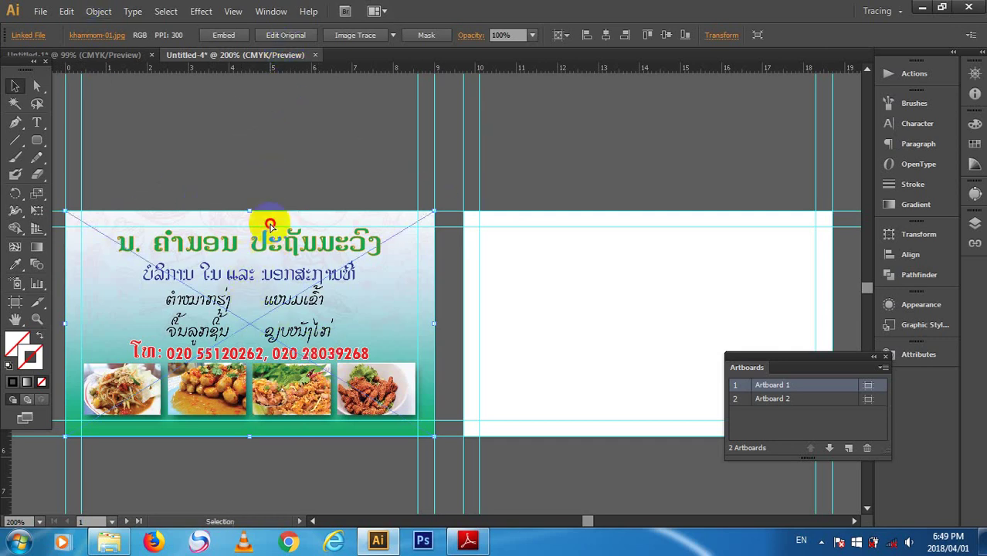
left_click_drag(275, 220, 284, 129)
scroll(297, 242, "up", 1)
left_click_drag(295, 233, 310, 115)
- Tilt the name-card image slightly, about -1.6 degrees
left_click_drag(280, 206, 381, 216)
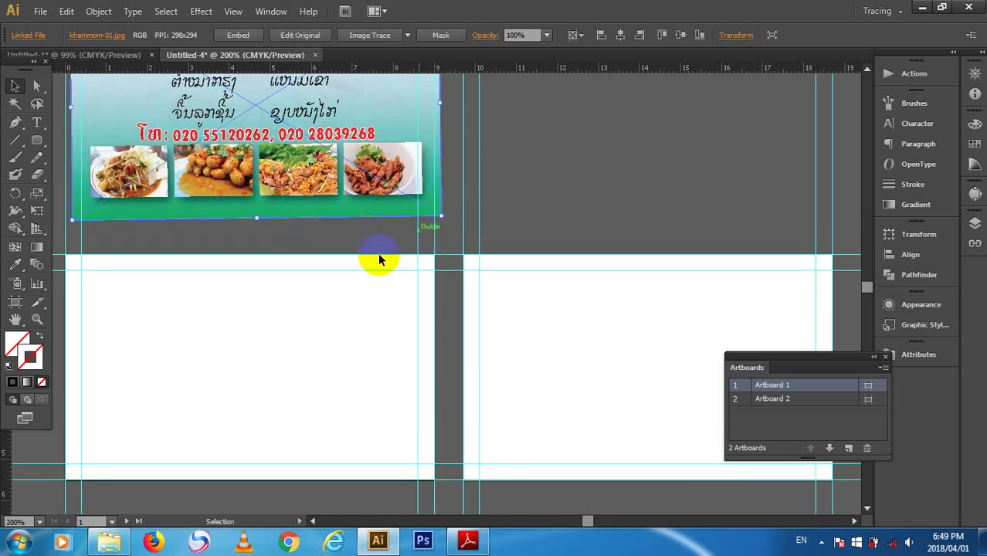
scroll(287, 302, "up", 2)
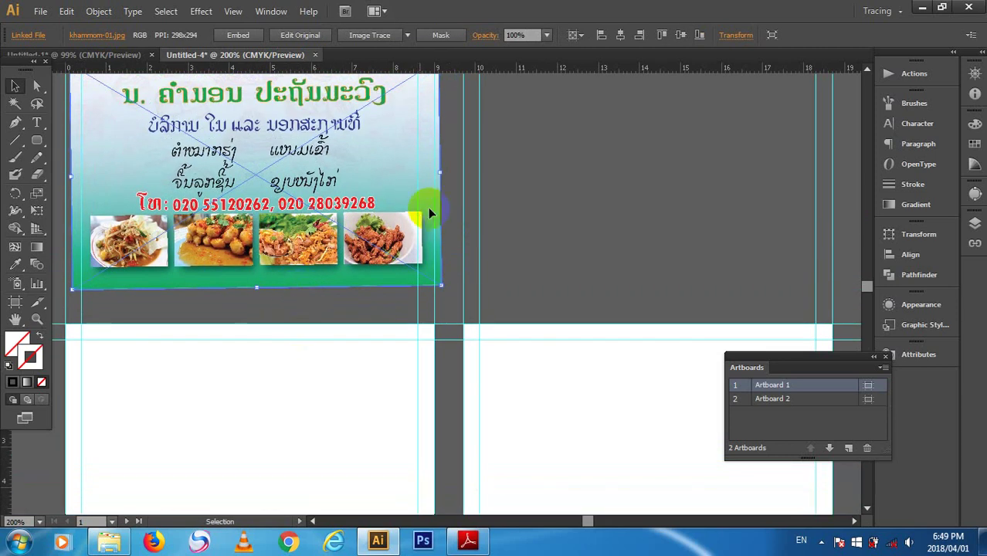
left_click(220, 510)
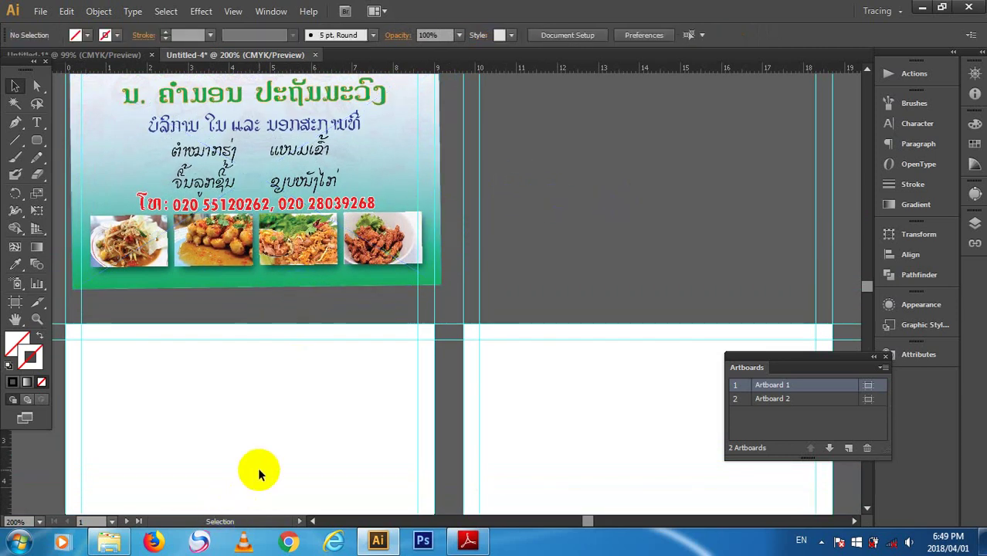
left_click(430, 262)
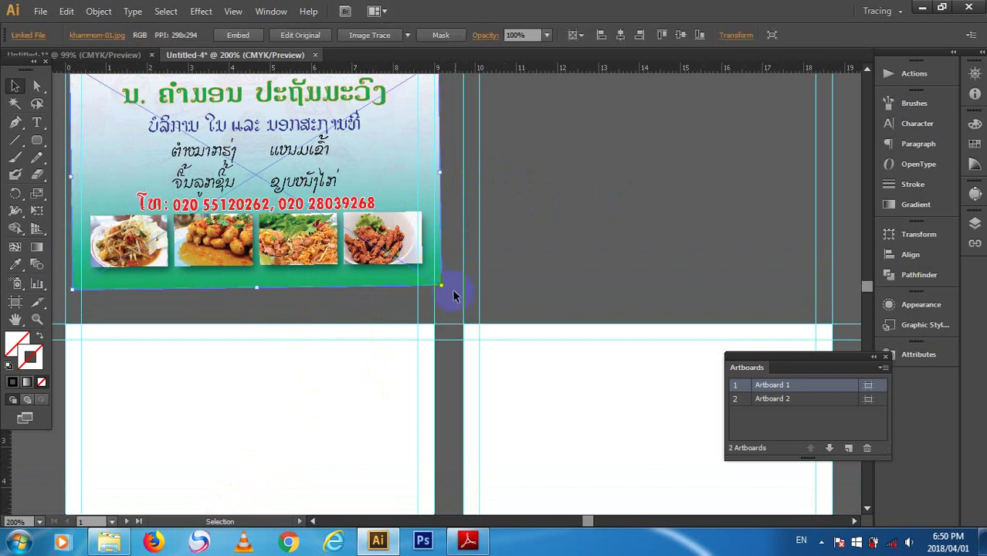
left_click_drag(448, 290, 444, 296)
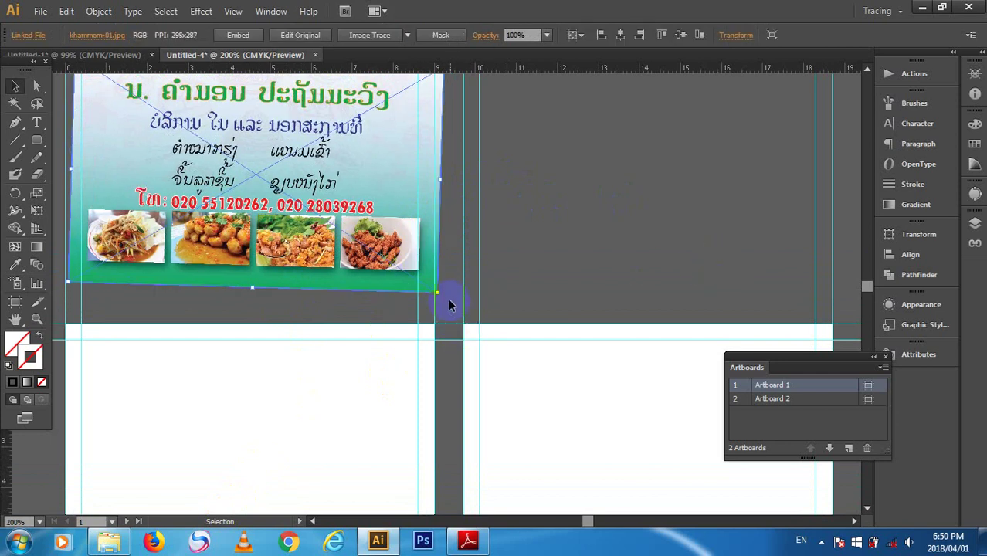
left_click_drag(443, 294, 446, 297)
left_click(584, 265)
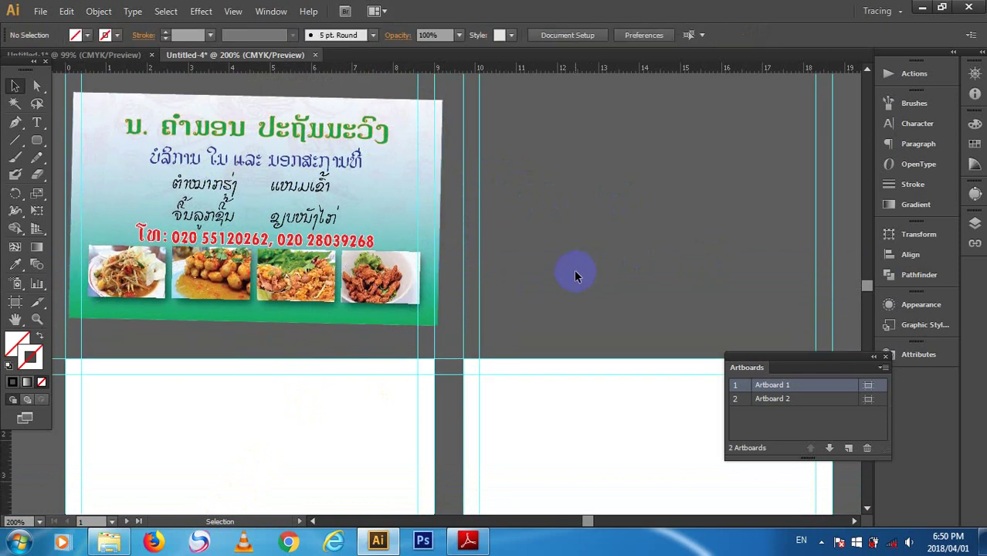
scroll(573, 281, "down", 1)
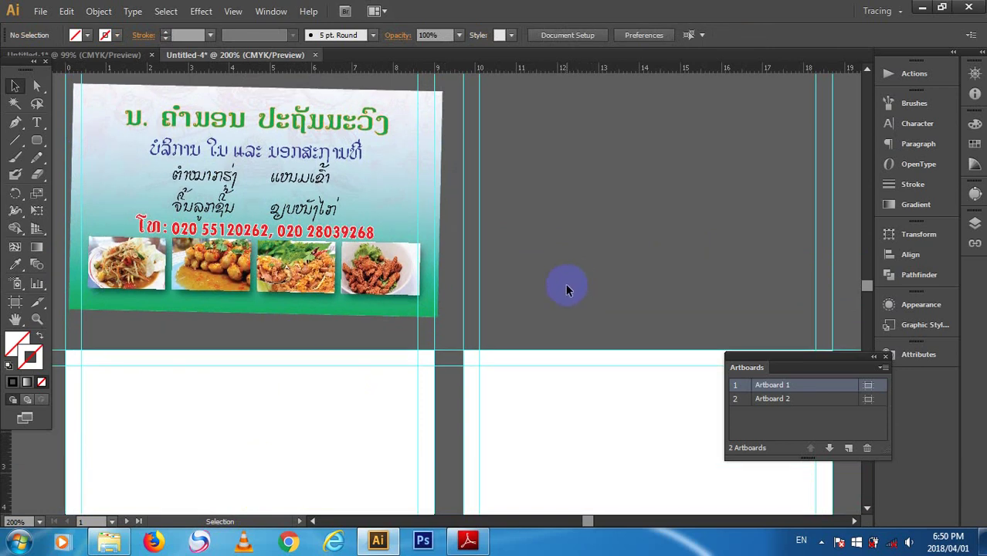
scroll(564, 292, "down", 3)
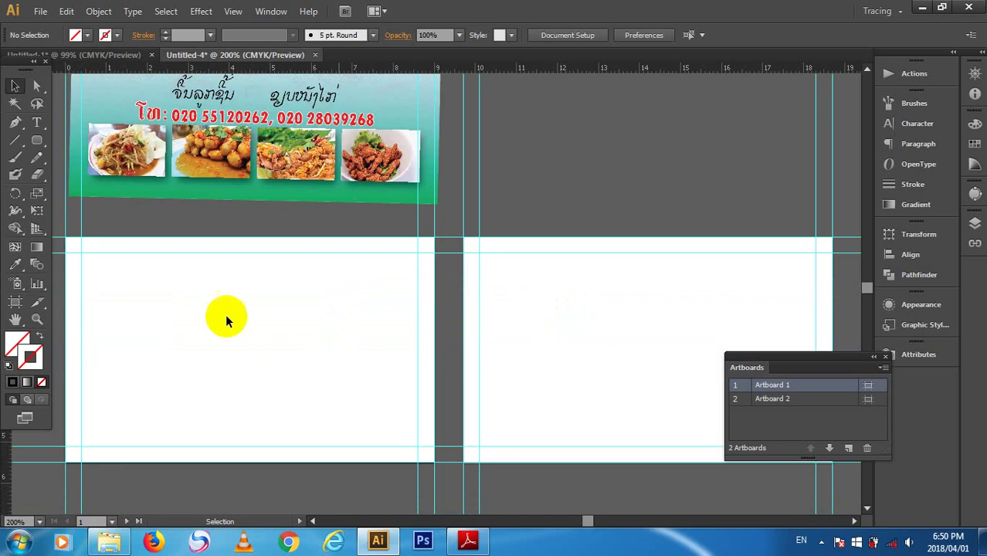
scroll(259, 380, "up", 3)
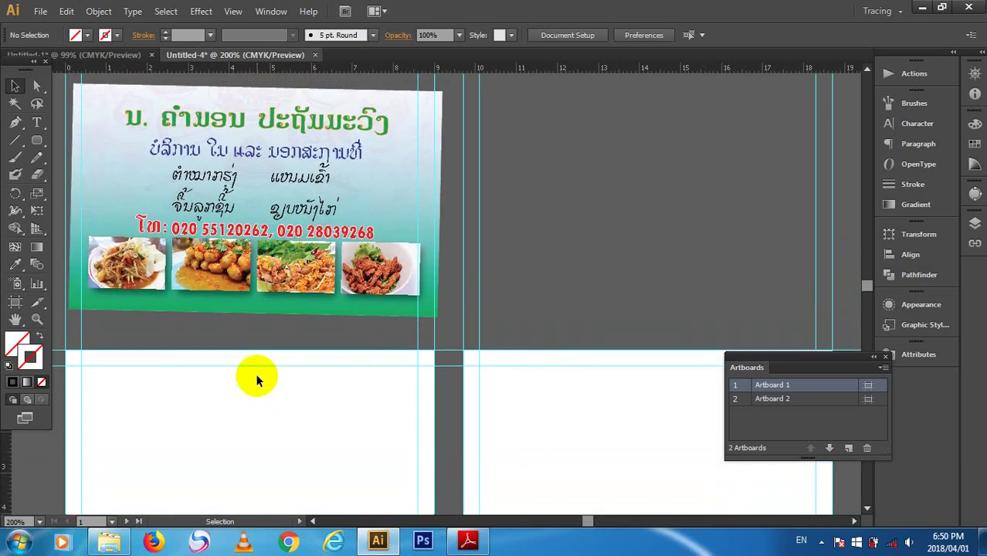
- Make the White, Black gradient swatch the current fill
left_click(39, 246)
scroll(148, 364, "down", 4)
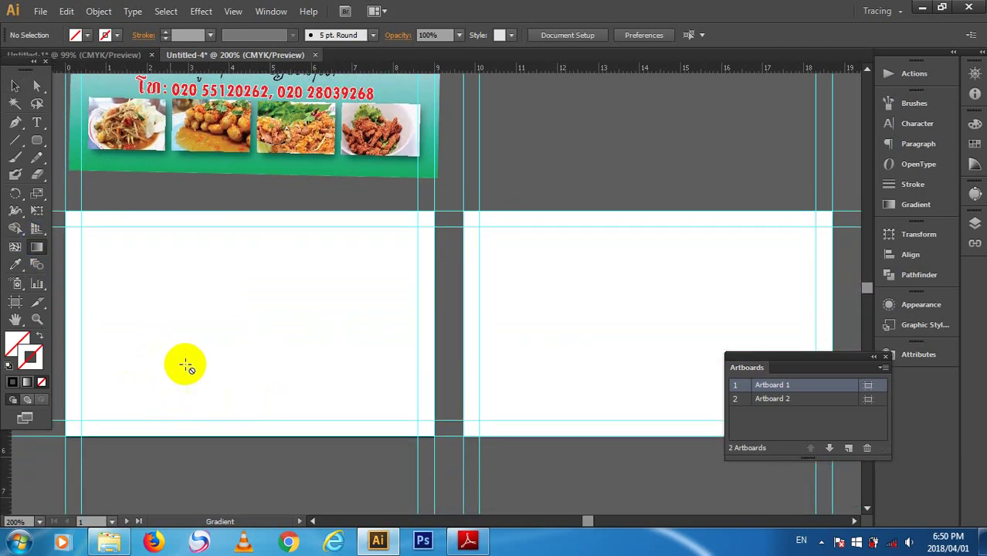
left_click(103, 33)
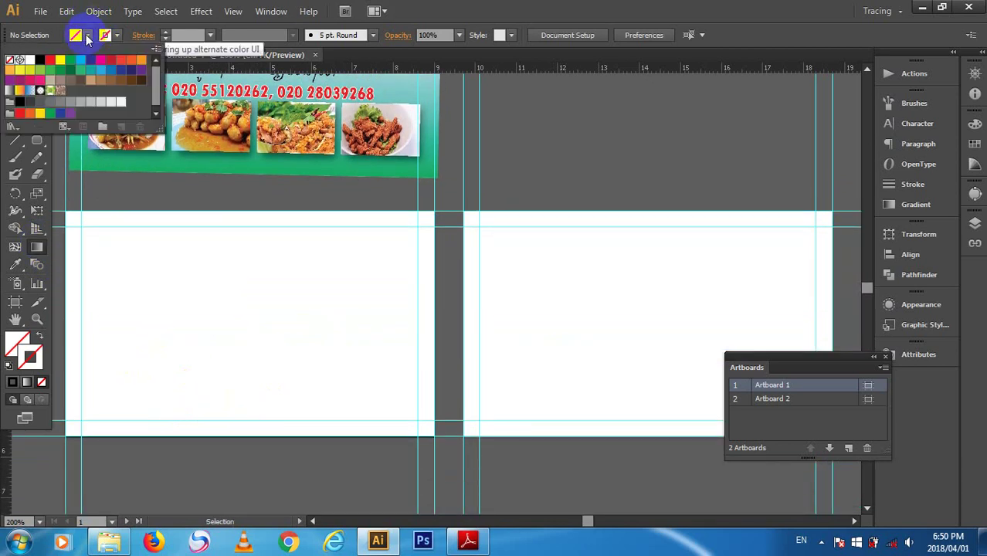
double_click(9, 100)
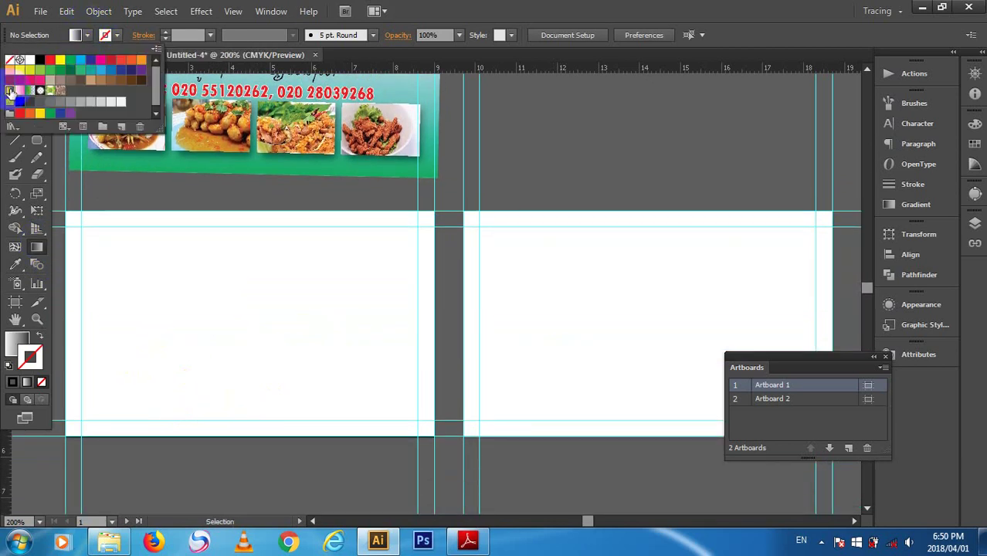
left_click(600, 288)
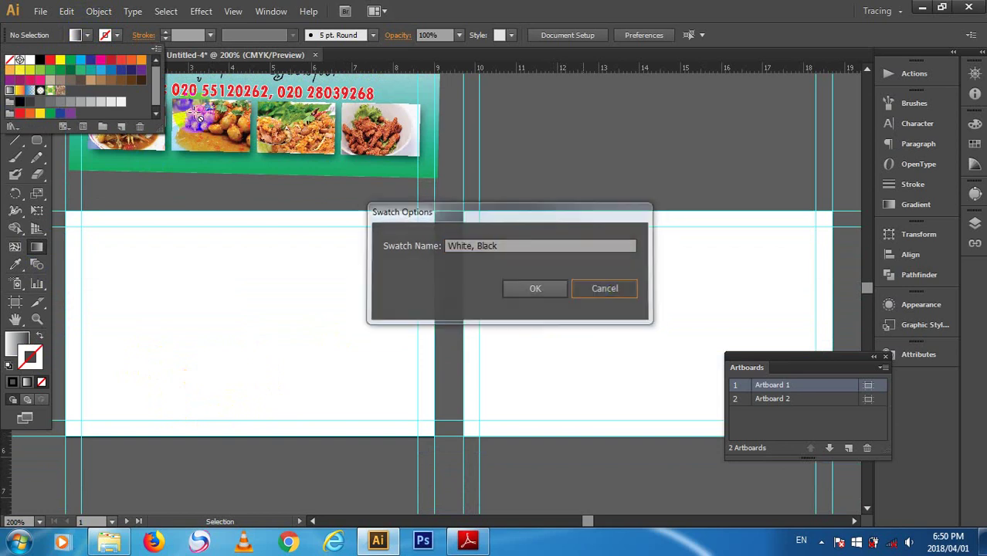
left_click(89, 35)
left_click(89, 35)
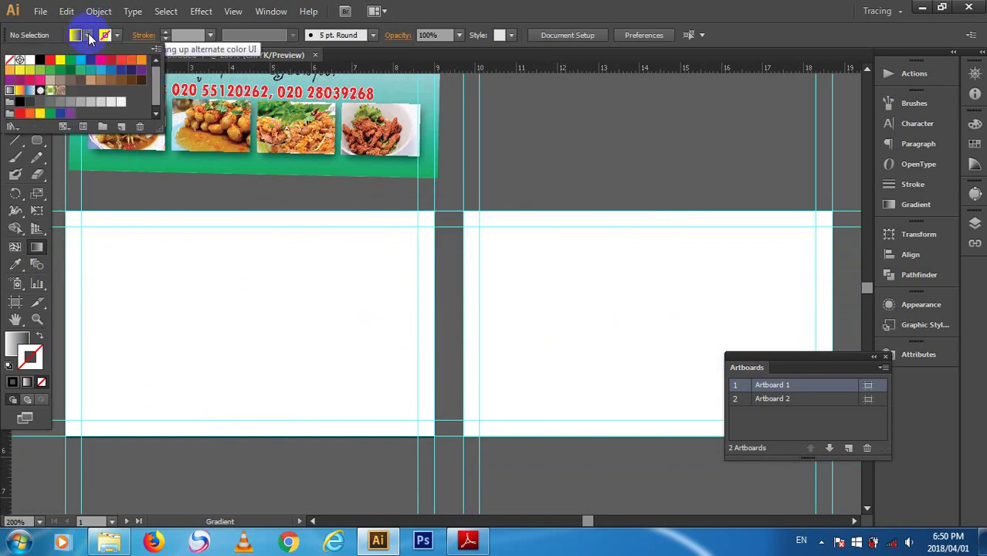
left_click(89, 35)
- In the Gradient panel, set the gradient type to Linear and the right stop to green
left_click(271, 9)
left_click(264, 9)
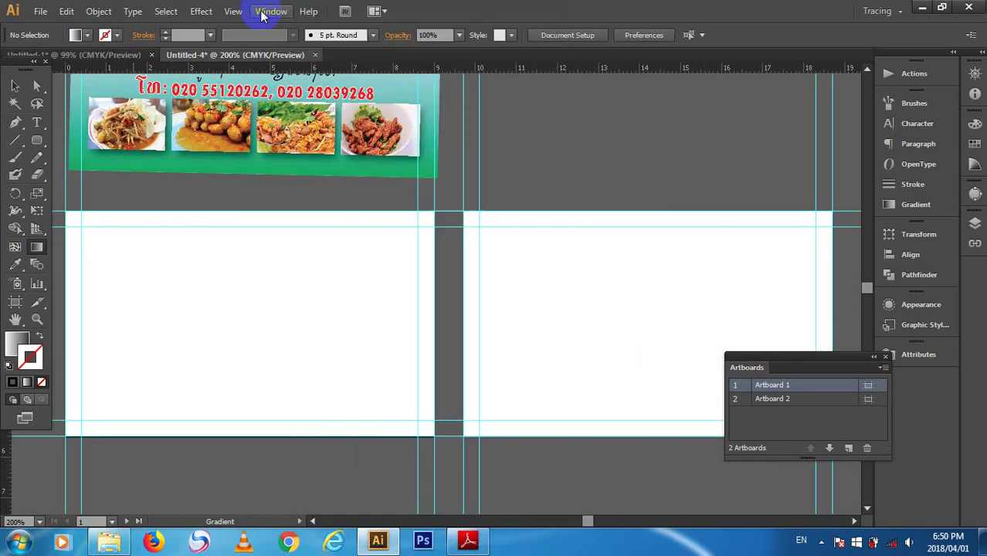
left_click(264, 7)
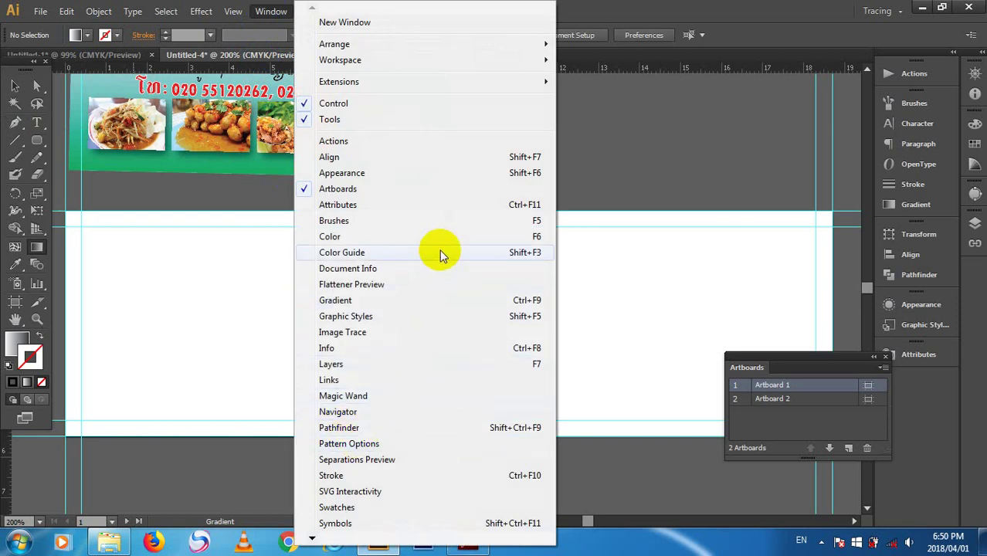
left_click(438, 302)
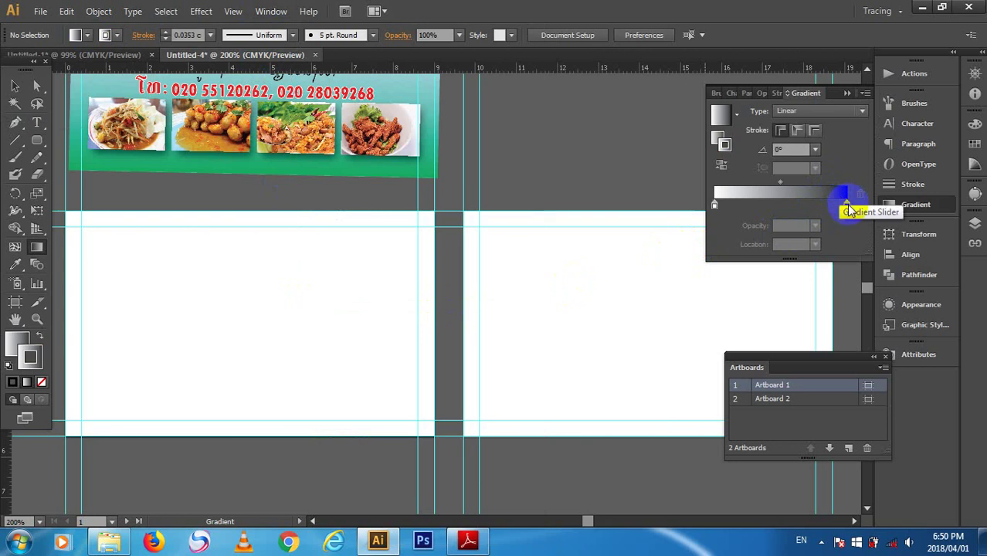
left_click(845, 194)
double_click(847, 206)
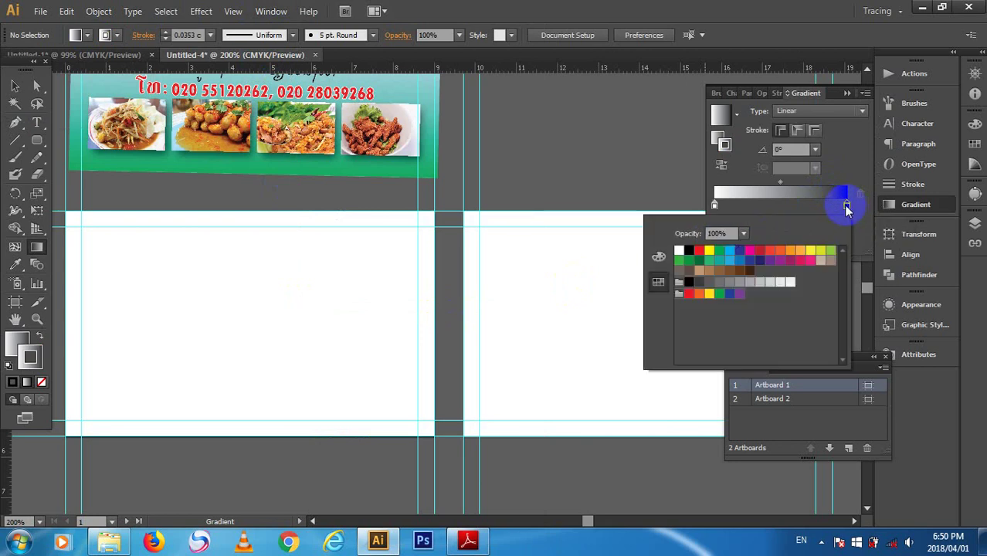
left_click(679, 257)
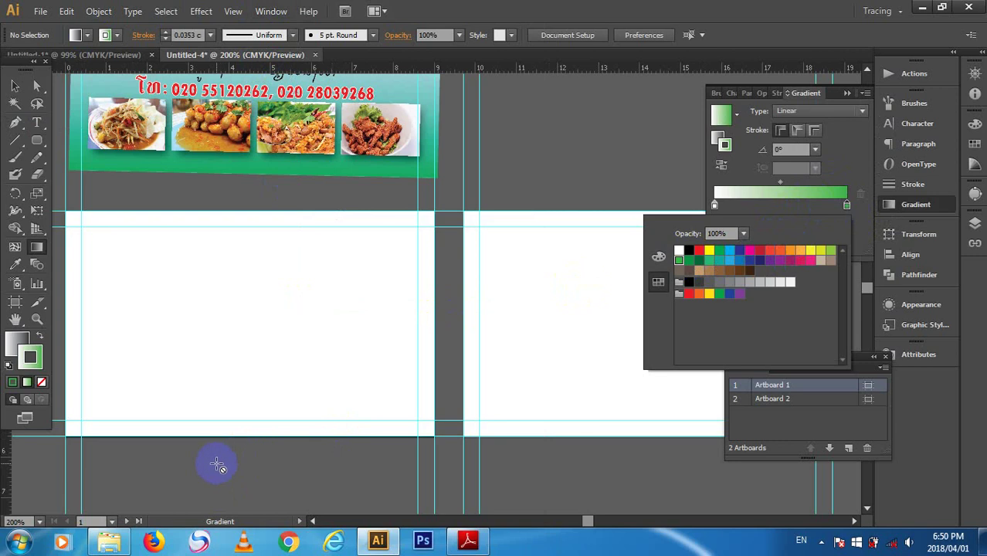
left_click(234, 313)
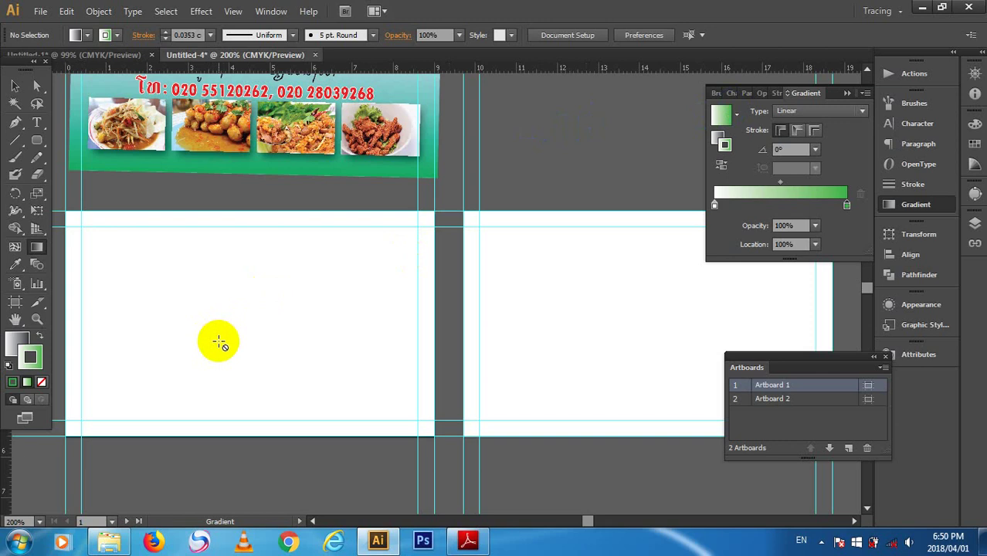
- Collapse the Gradient panel and return to the Selection tool
left_click(35, 251)
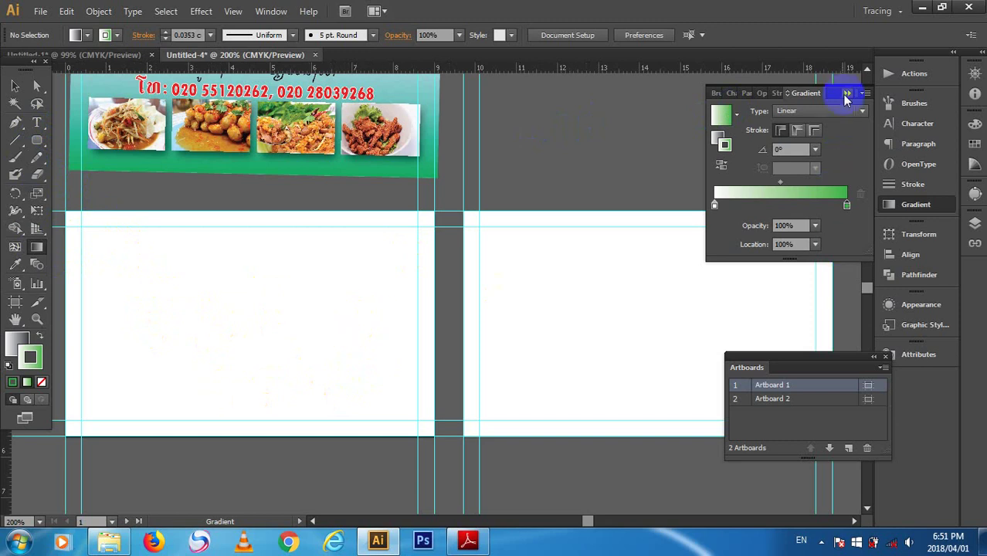
left_click(847, 93)
left_click(99, 397)
left_click(16, 87)
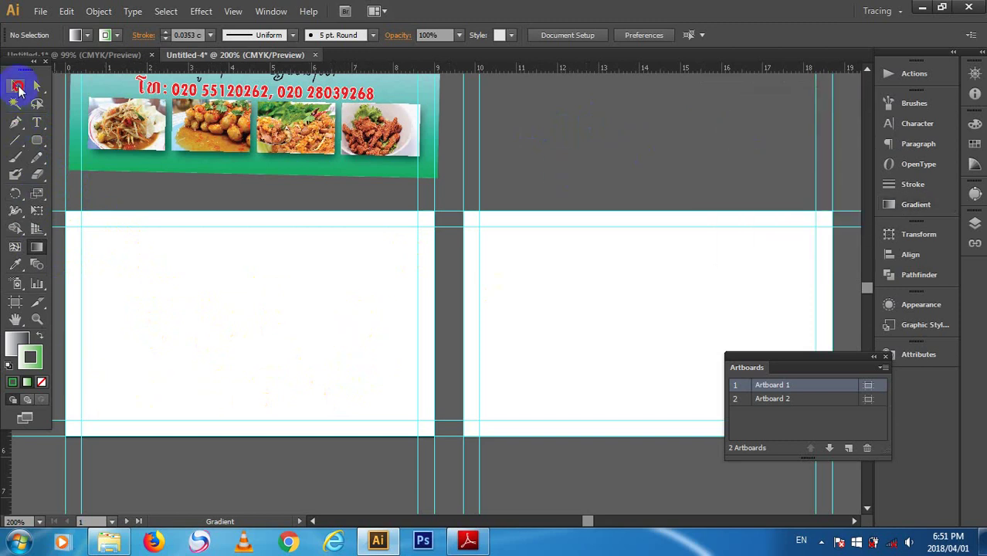
- Start a test text object with a Lao character, then delete the character
left_click(249, 162)
left_click(591, 147)
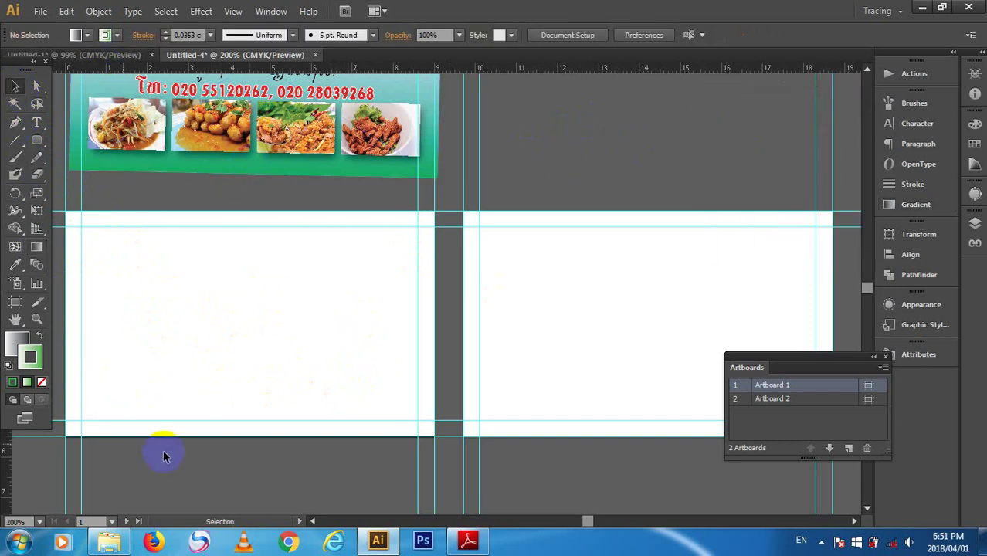
scroll(581, 159, "up", 4)
scroll(570, 182, "down", 4)
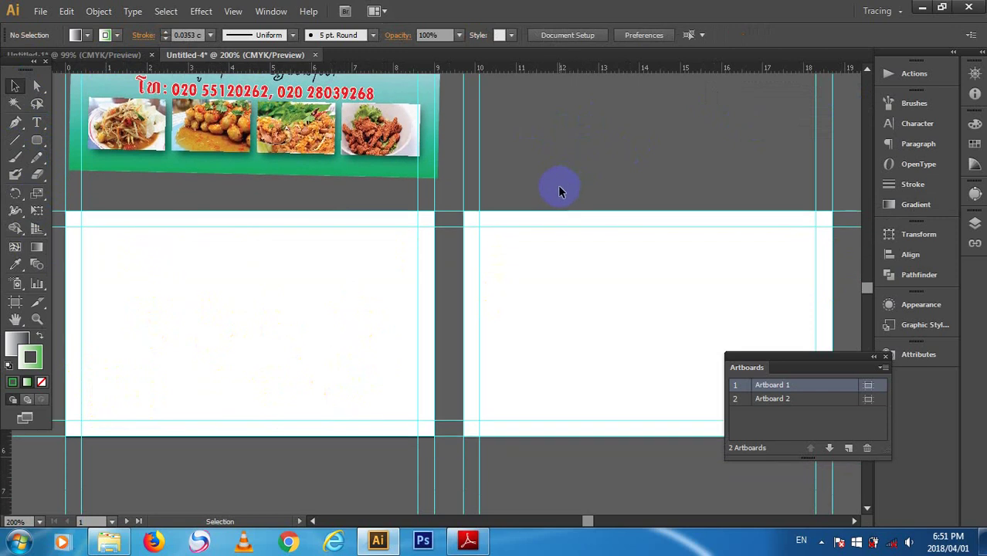
scroll(558, 185, "up", 8)
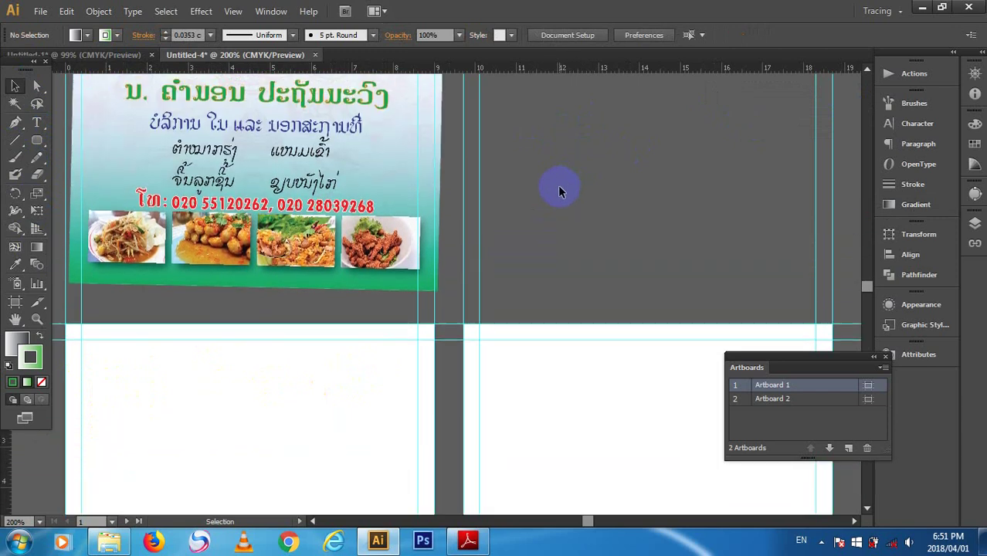
scroll(558, 189, "down", 6)
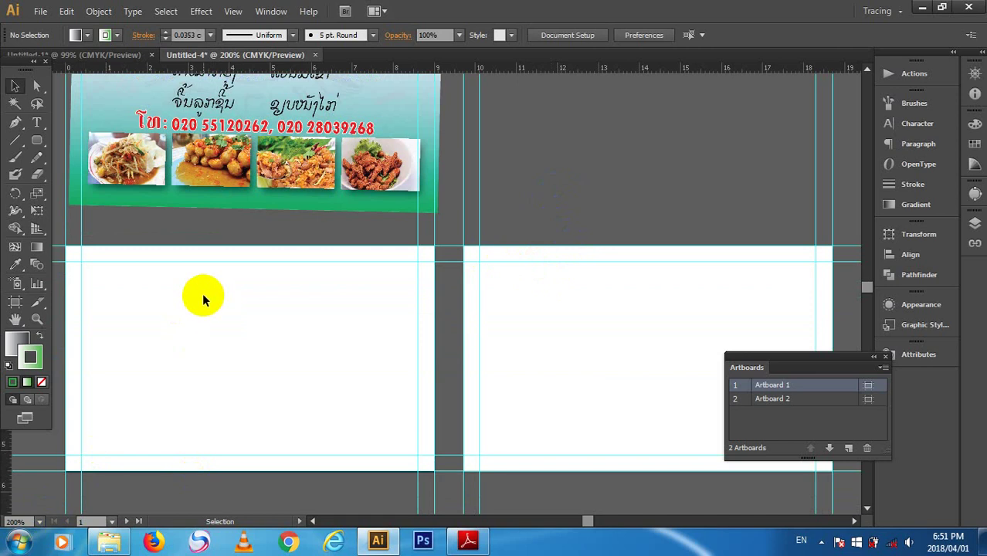
scroll(202, 298, "up", 4)
left_click(37, 122)
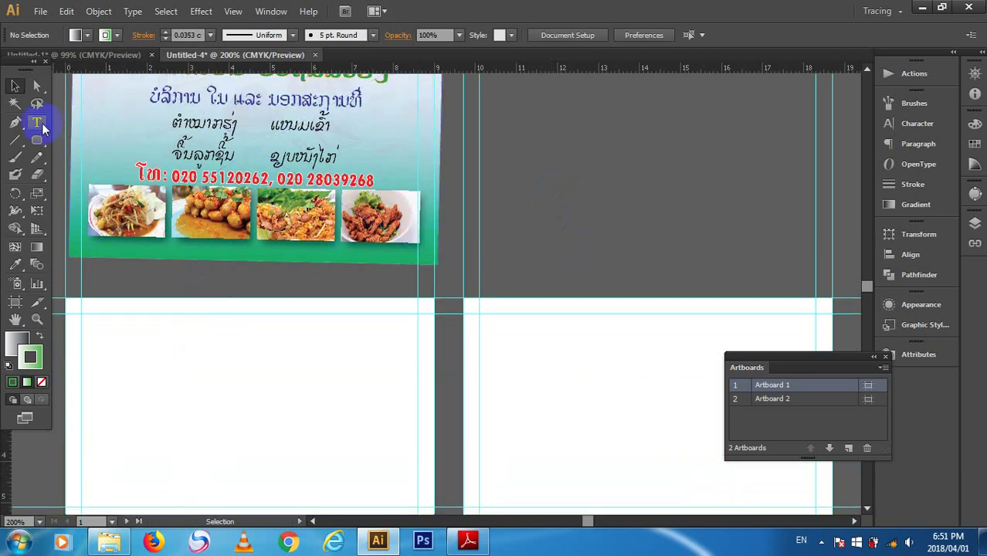
scroll(554, 209, "up", 1)
scroll(554, 209, "up", 2)
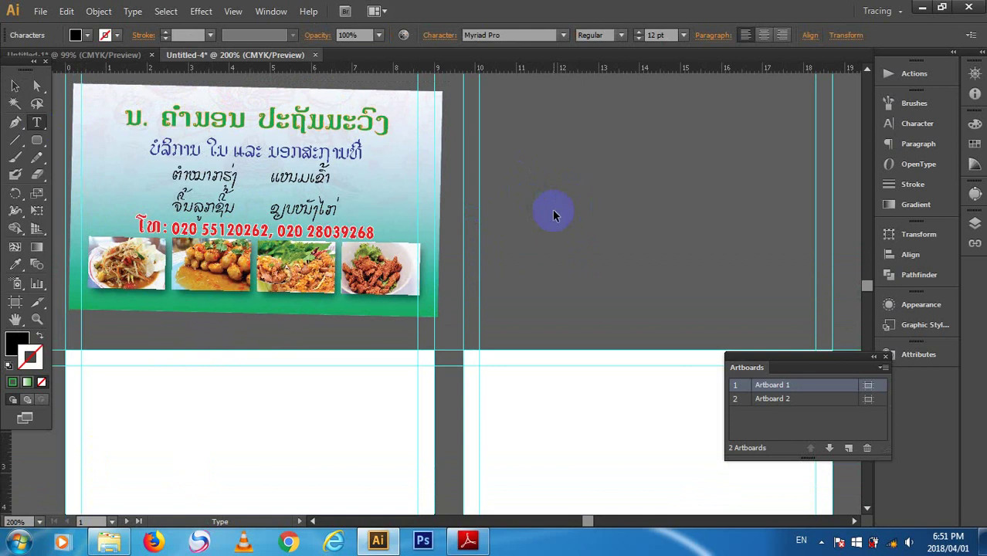
key("alt+shift")
left_click(553, 211)
type("ບ")
key("BackSpace")
- Discard the empty text object and go back to the Selection tool
left_click(15, 86)
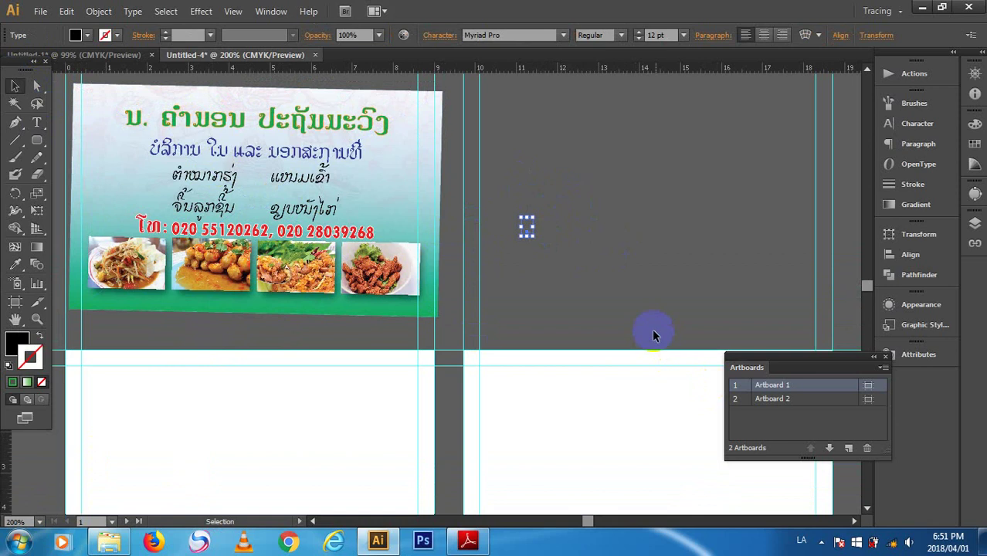
left_click(650, 299)
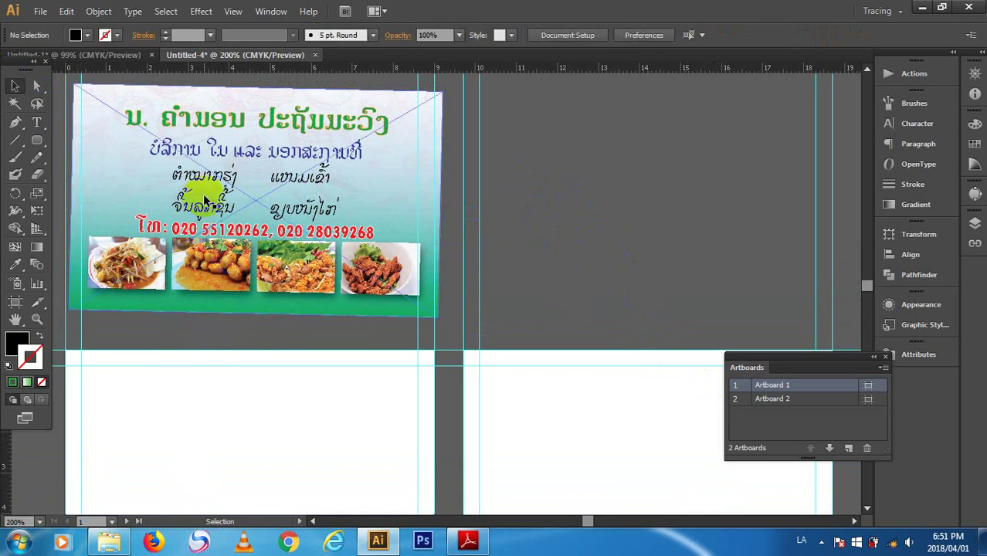
scroll(344, 344, "down", 3)
scroll(343, 343, "up", 1)
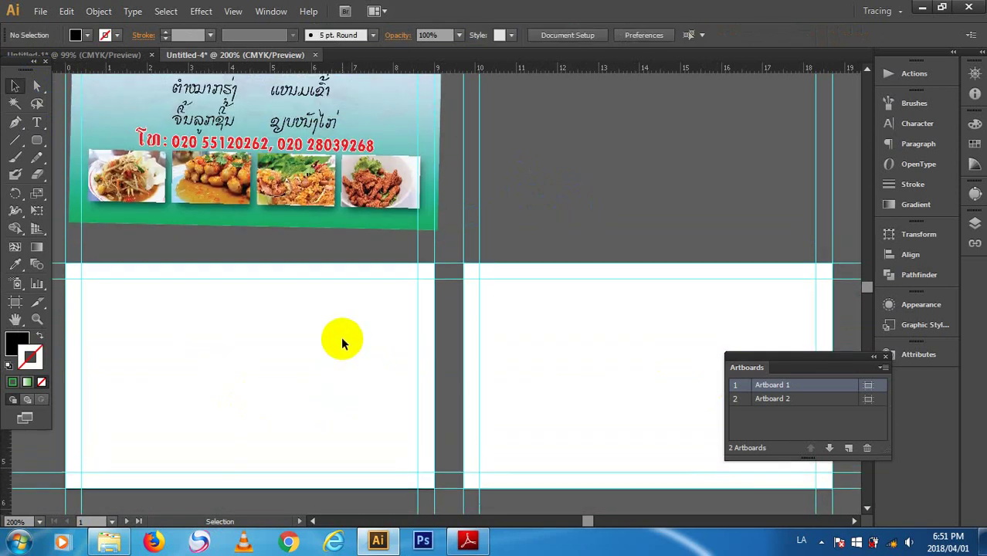
scroll(341, 338, "up", 1)
left_click(44, 244)
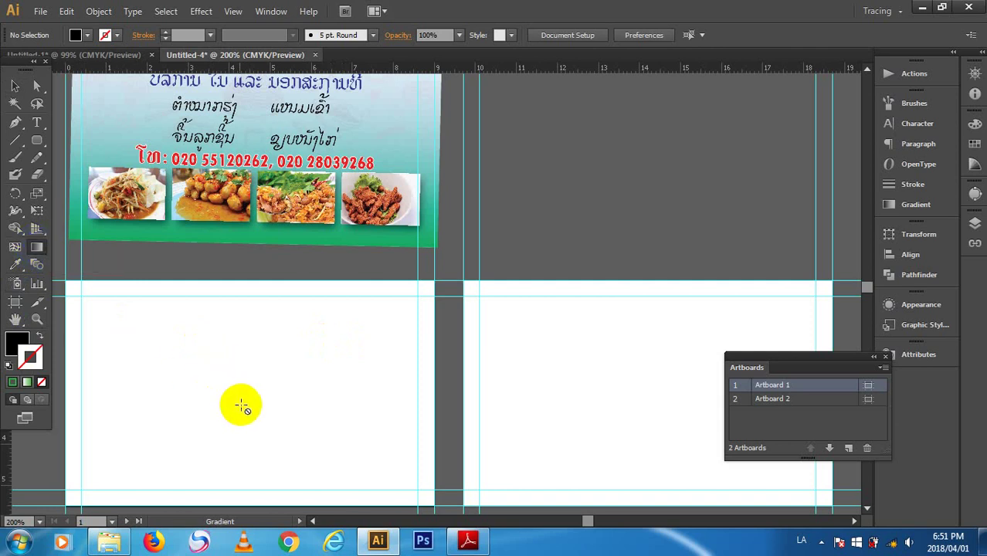
left_click(37, 249)
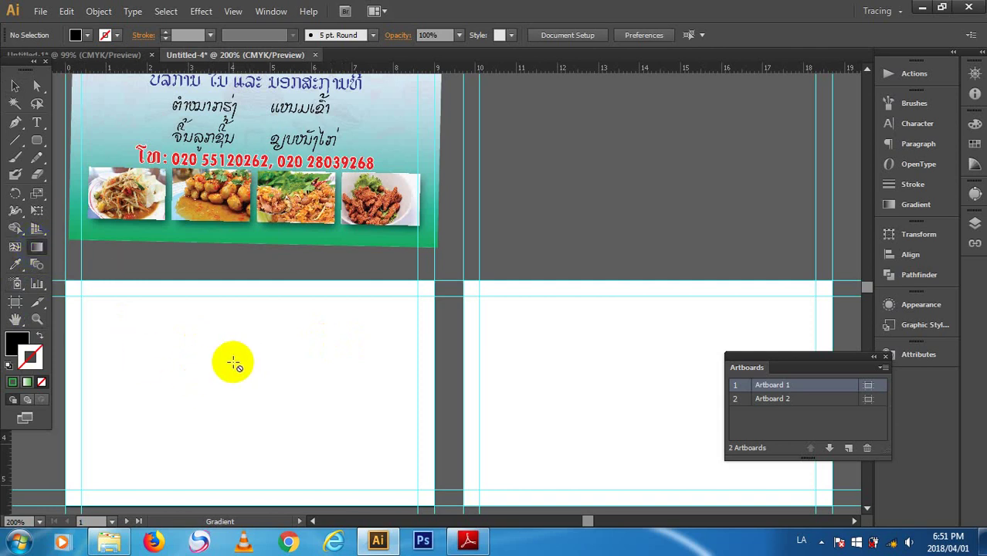
left_click(14, 86)
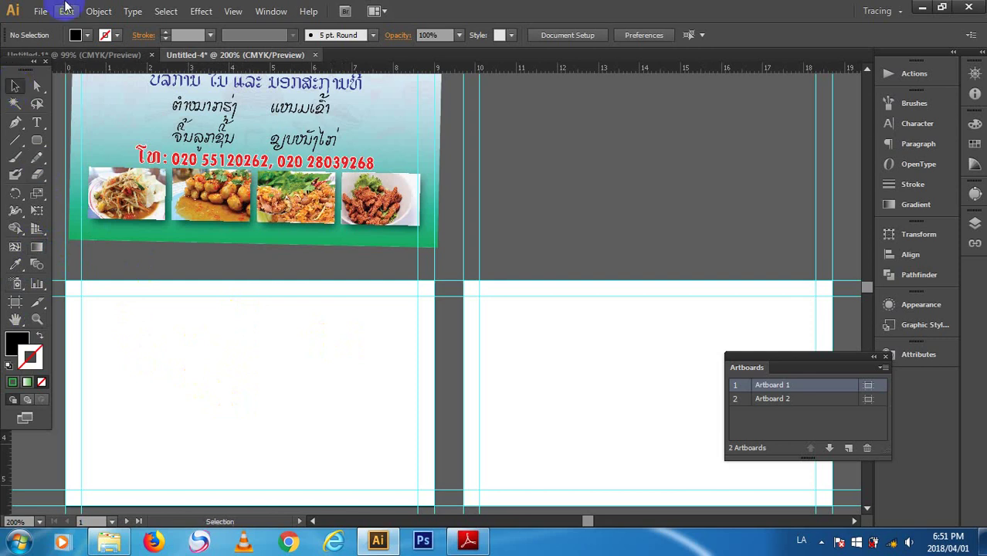
- Choose File > Place and select a file in the namecard folder
left_click(34, 7)
left_click(66, 247)
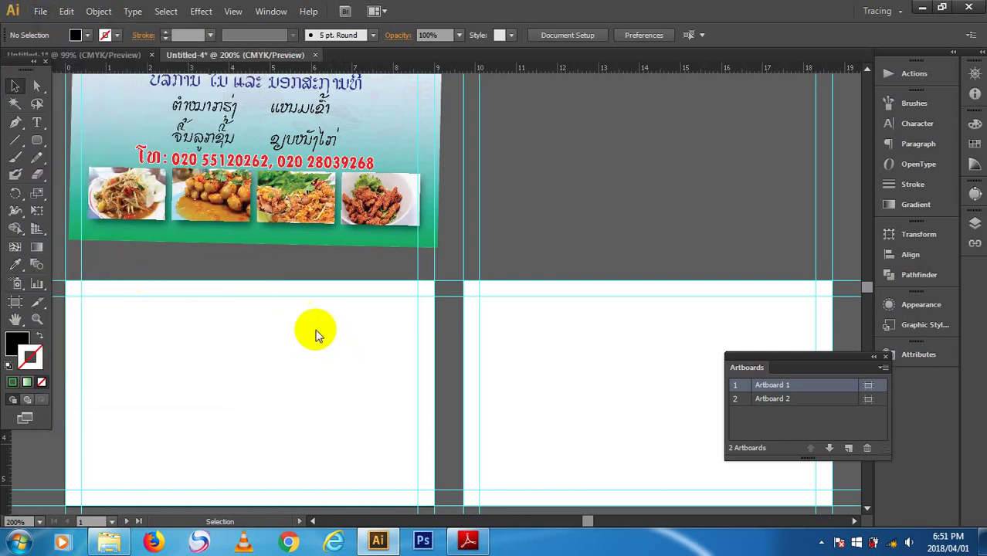
left_click(251, 216)
- Browse to all my books (E:) > learning ds > day6 > Khammom and place the stock-vector Thai food doodle file
scroll(247, 205, "down", 2)
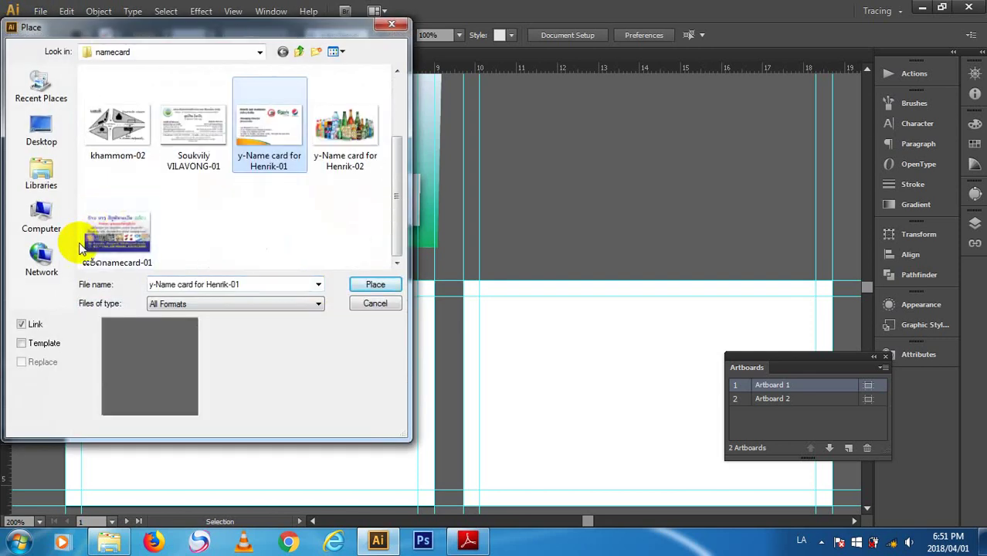
left_click(46, 224)
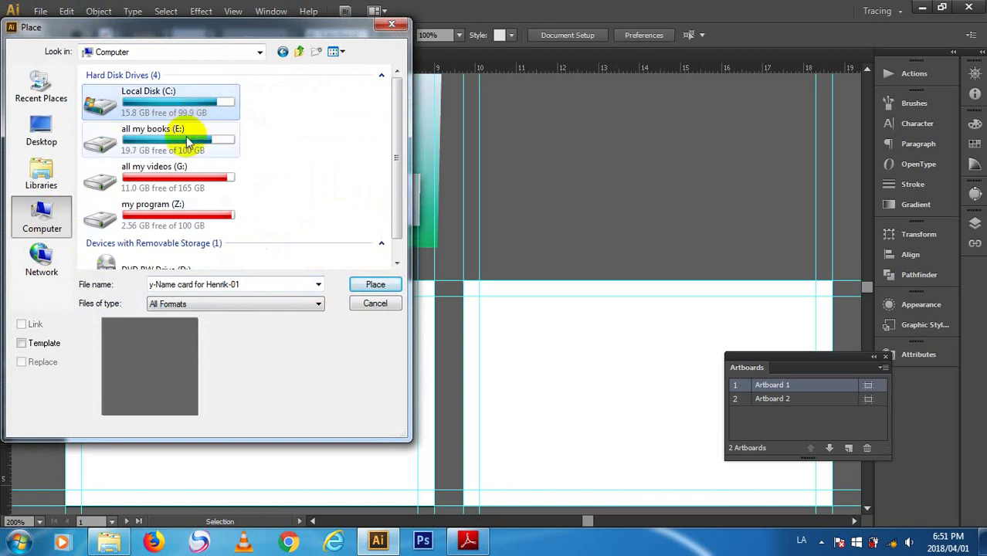
double_click(185, 136)
scroll(177, 189, "down", 2)
left_click(175, 144)
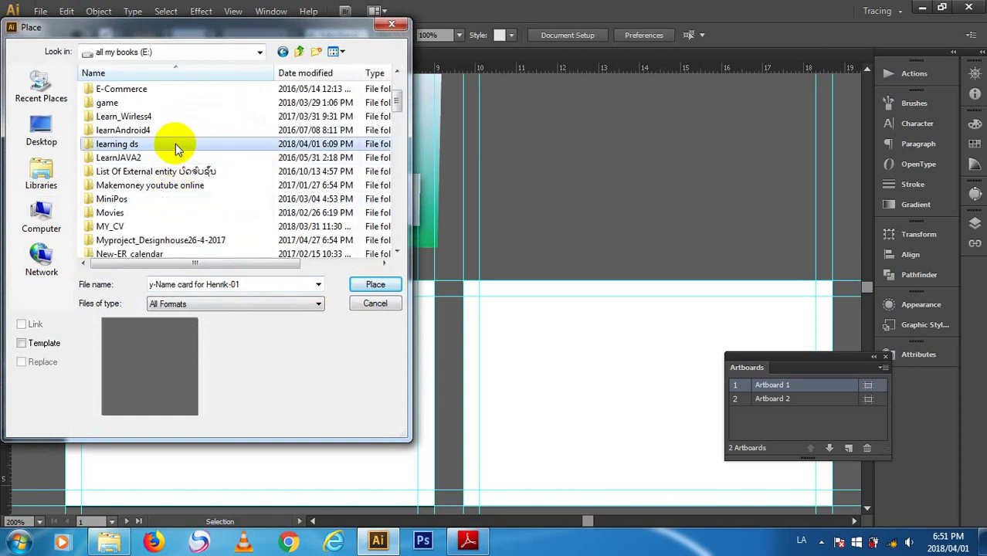
double_click(175, 144)
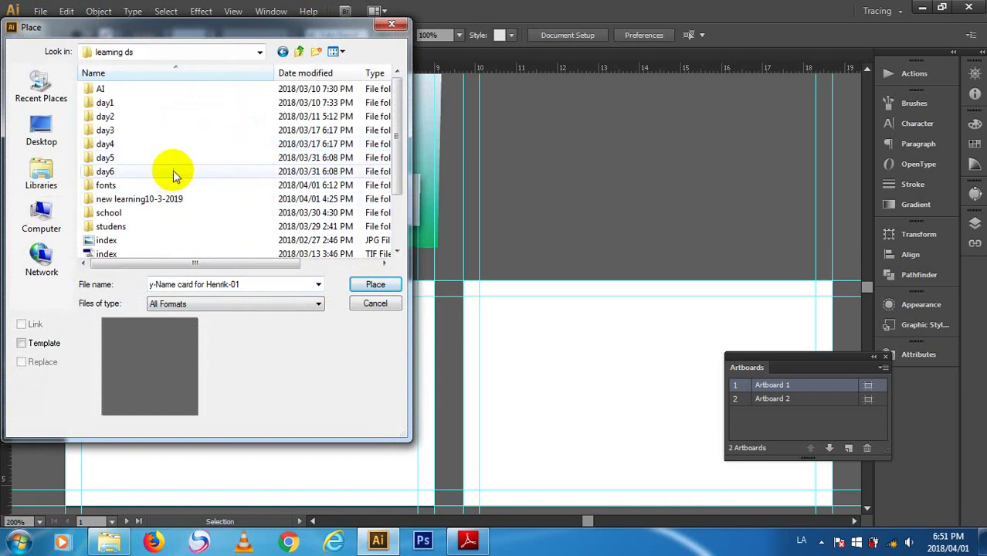
double_click(173, 169)
left_click(171, 91)
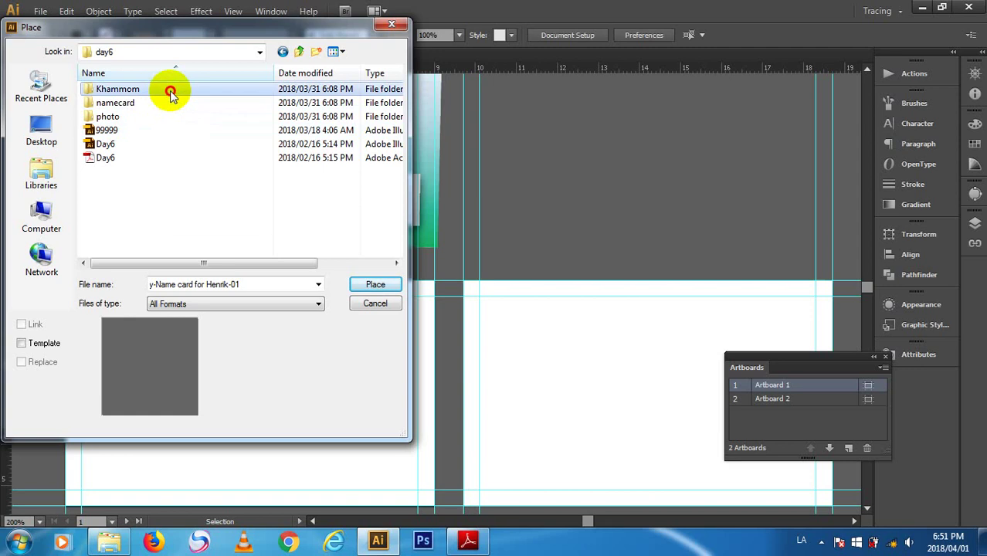
double_click(182, 94)
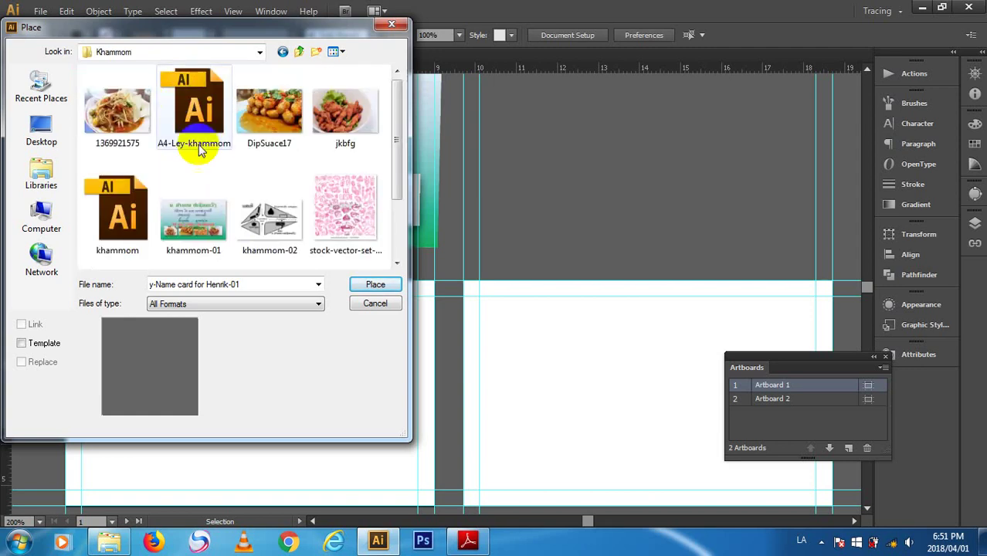
scroll(333, 204, "down", 2)
left_click(359, 169)
left_click(375, 284)
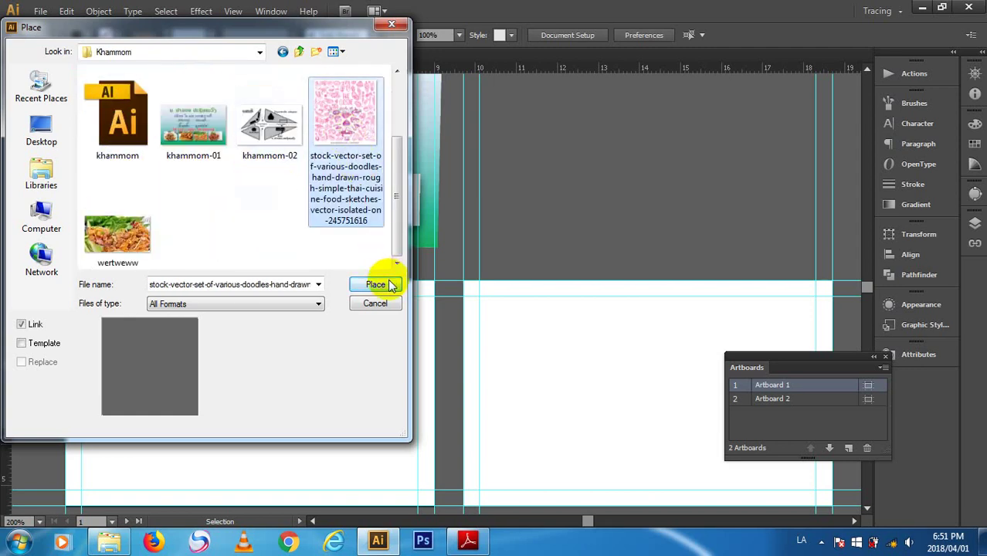
- Move the doodle to the card's top-left and stretch it to the card's full width
mouse_move(387, 280)
left_mouse_down()
mouse_move(343, 368)
mouse_move(174, 402)
mouse_move(110, 406)
mouse_move(116, 394)
left_mouse_up()
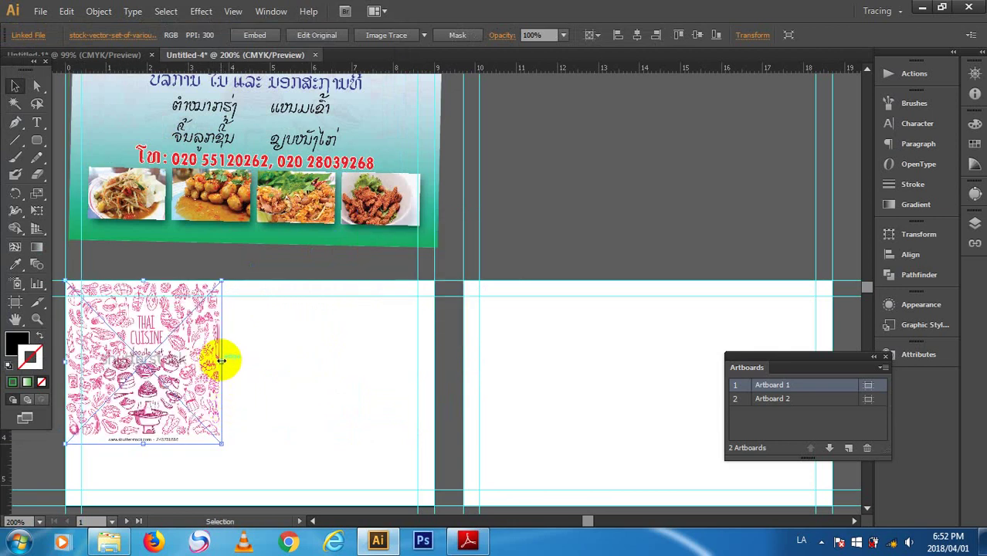
mouse_move(223, 361)
left_mouse_down()
mouse_move(348, 371)
mouse_move(435, 363)
left_mouse_up()
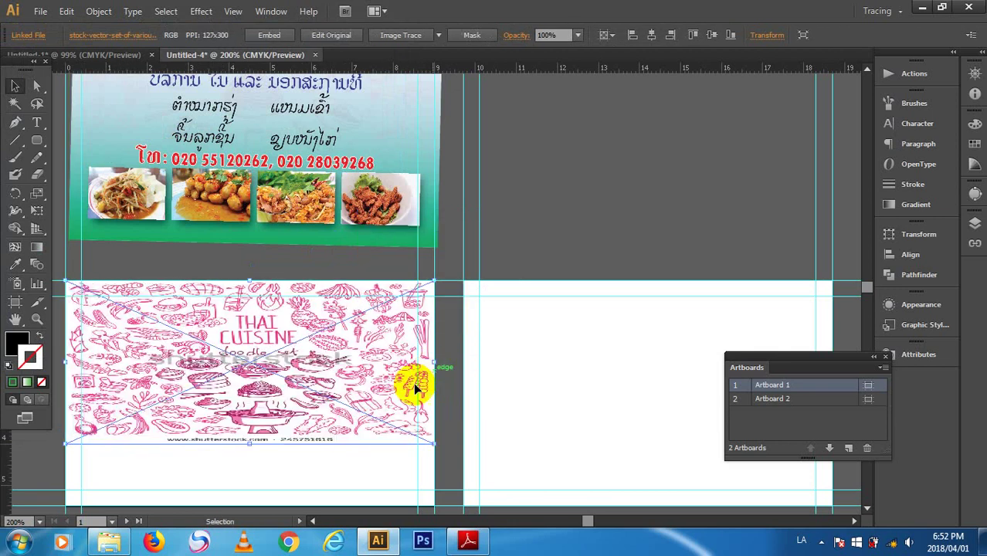
left_click(519, 230)
scroll(547, 277, "down", 3)
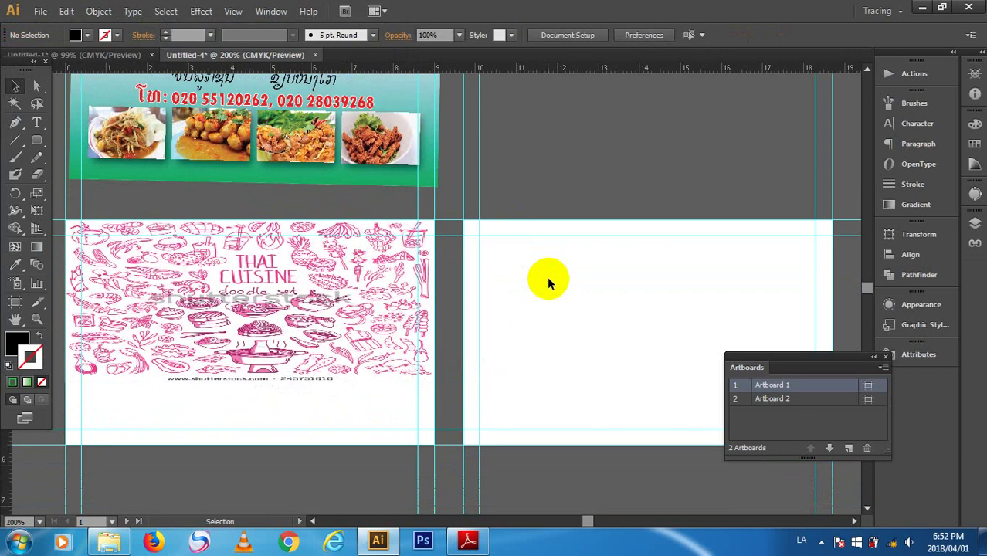
scroll(549, 274, "up", 5)
left_click(369, 386)
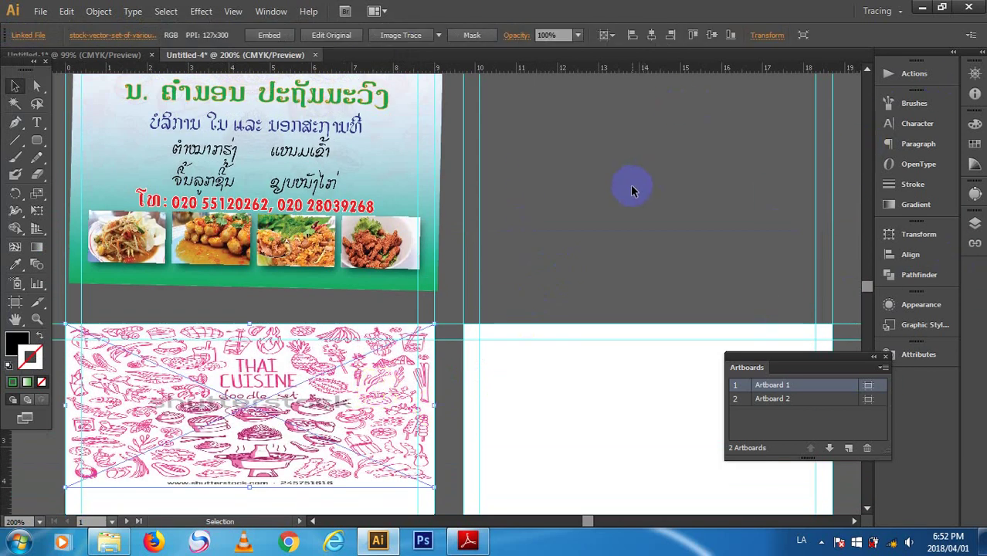
- Open the Layers panel with F7, check Links, and squash the doodle to a shorter height
key("F7")
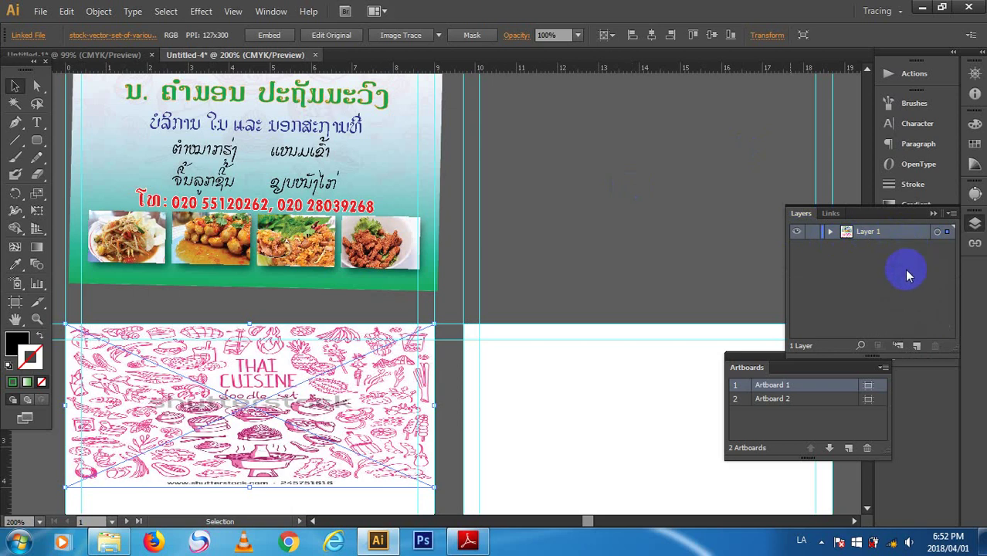
left_click(839, 215)
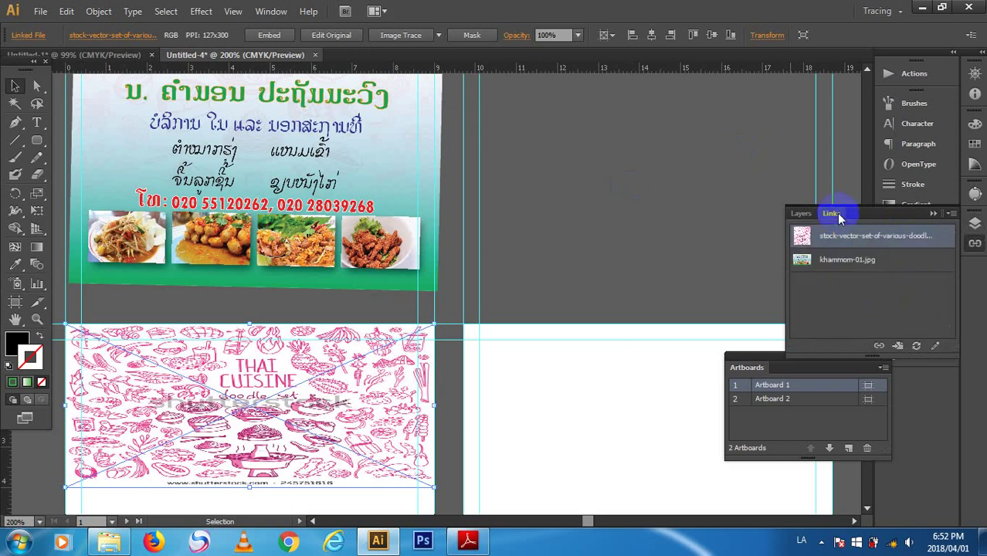
left_click(802, 214)
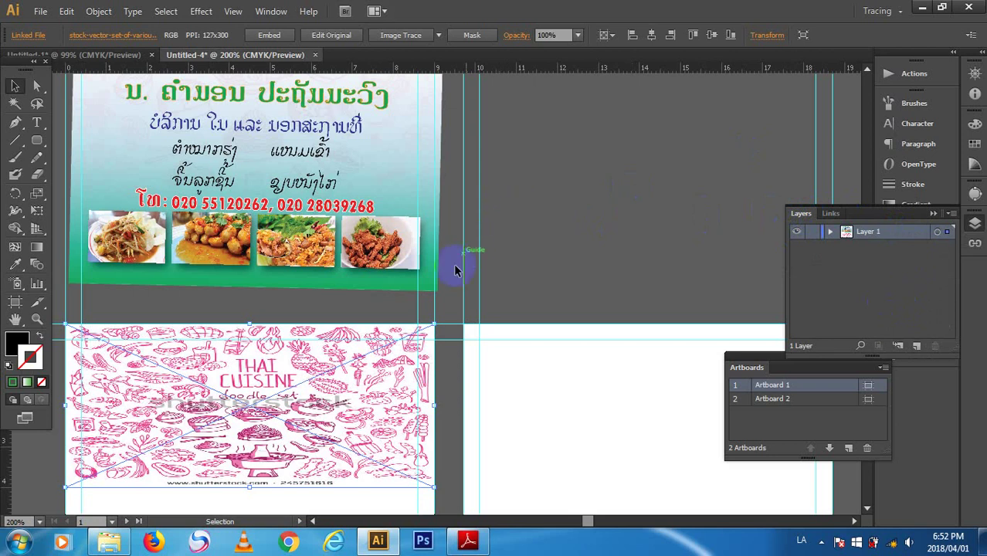
left_click(374, 272)
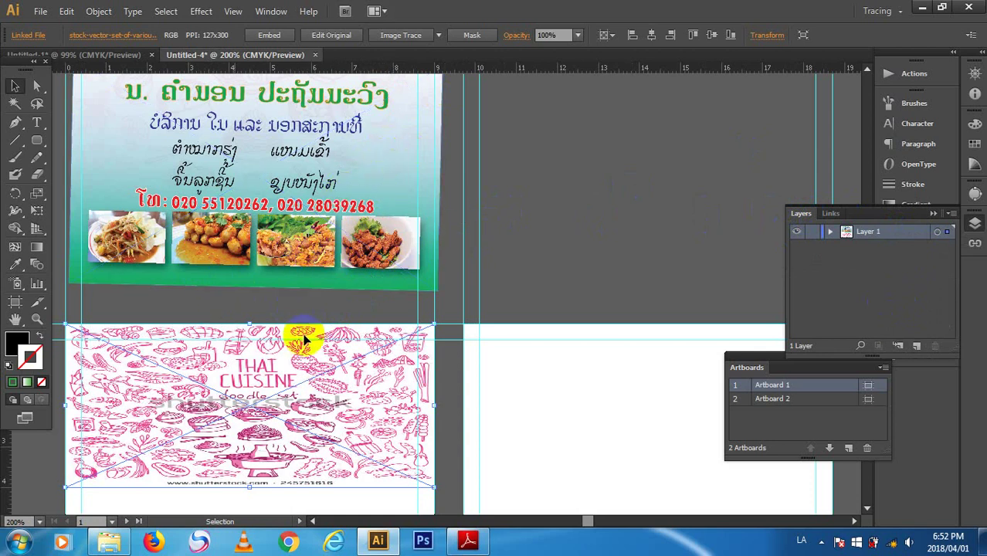
left_click(570, 189)
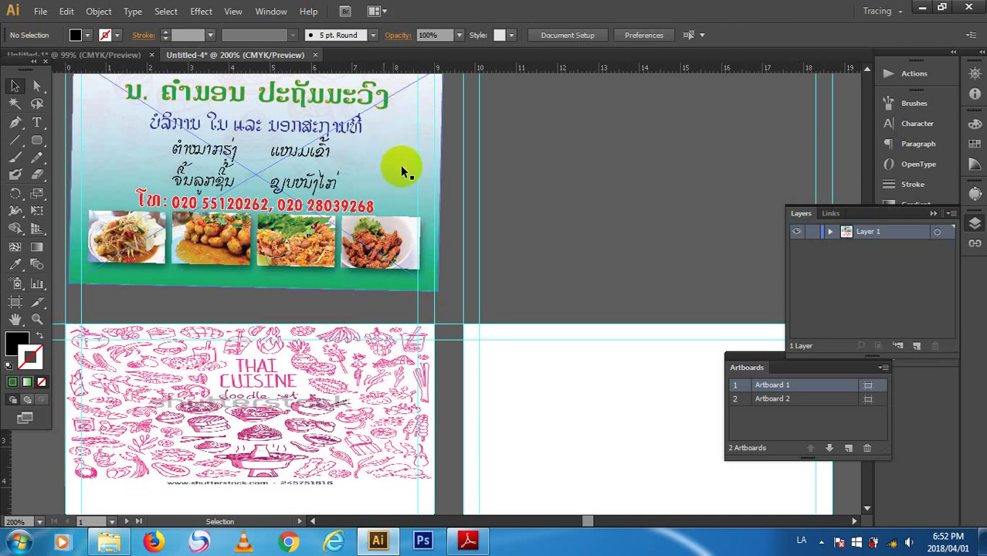
left_click(418, 198)
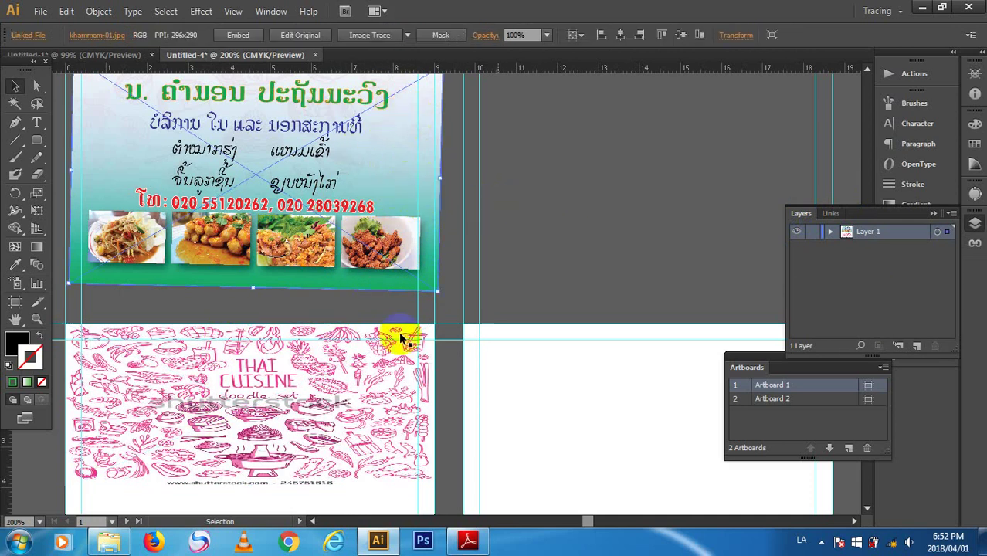
left_click(350, 356)
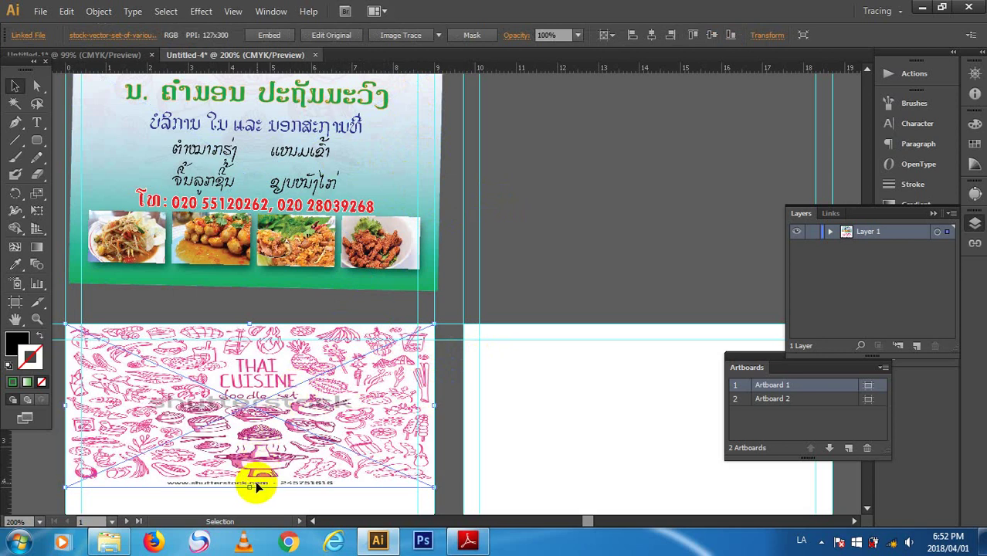
left_click_drag(248, 489, 245, 454)
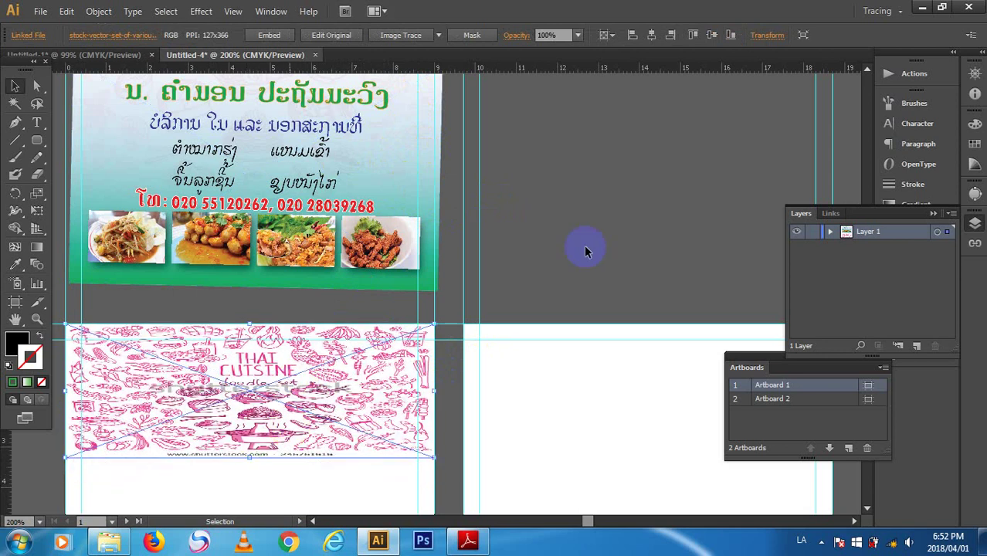
- Lower the doodle image's Control bar opacity to 40%, then to 30%
left_click(632, 199)
left_click(388, 393)
left_click(578, 35)
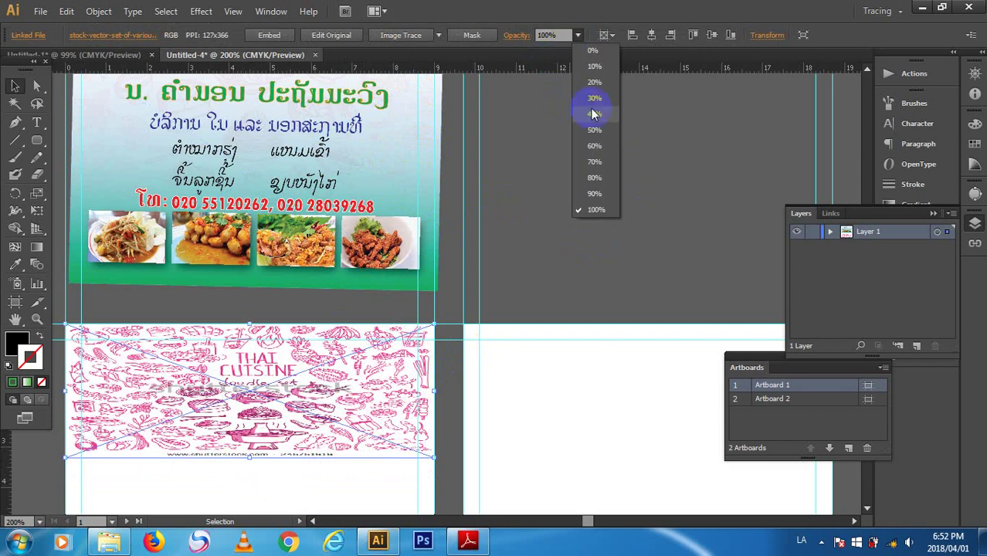
left_click(594, 114)
left_click(579, 34)
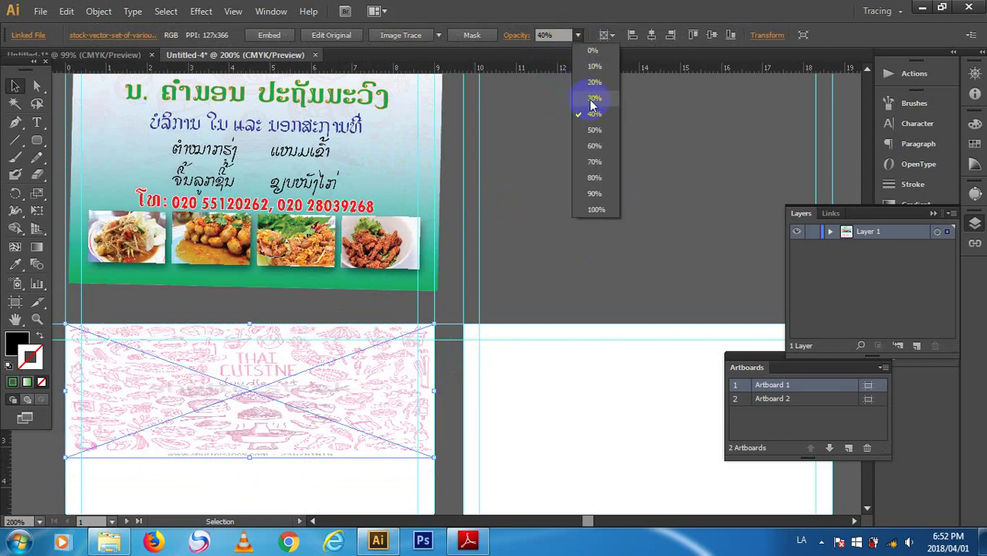
left_click(592, 99)
left_click(585, 161)
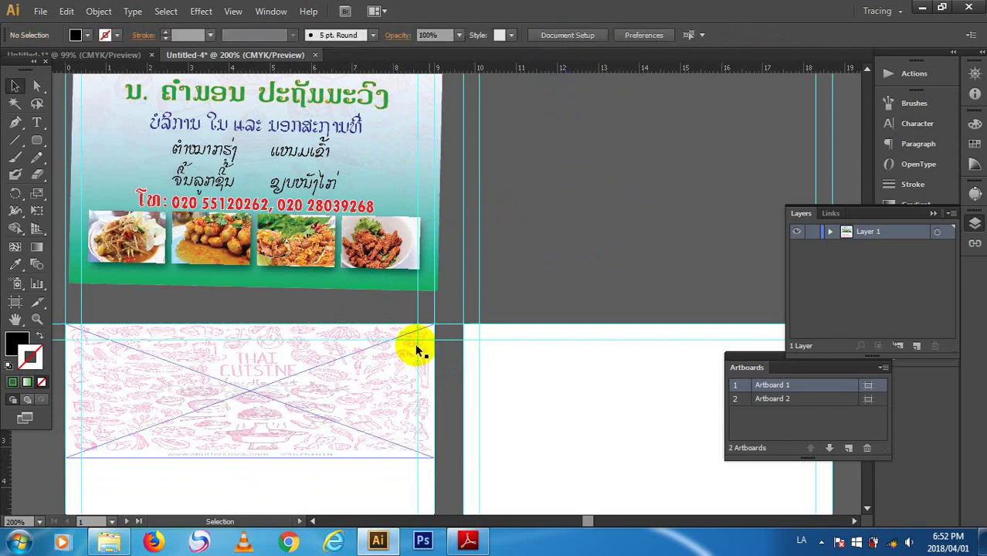
left_click(352, 375)
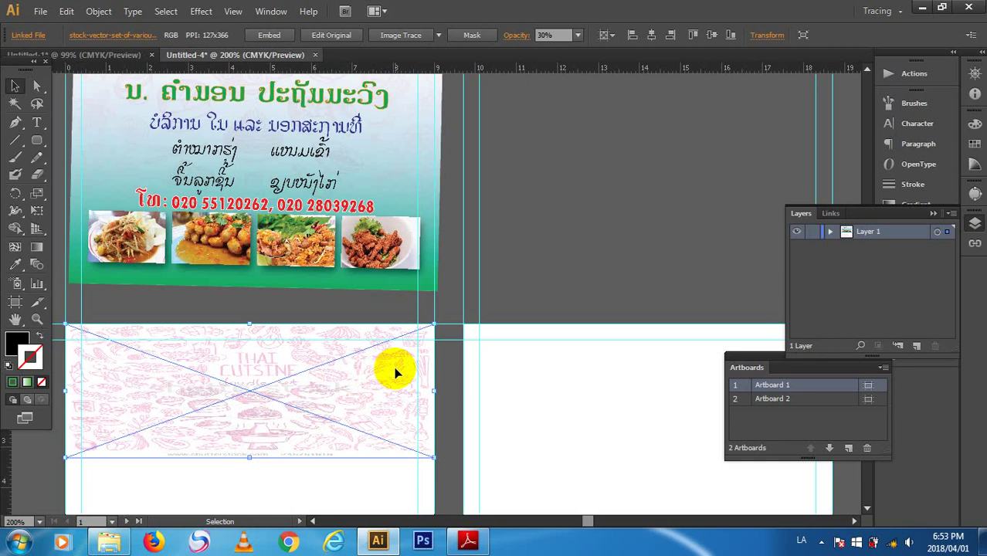
- Undo the opacity change and the squash with Ctrl+Z twice
scroll(287, 441, "up", 1)
scroll(329, 411, "down", 1)
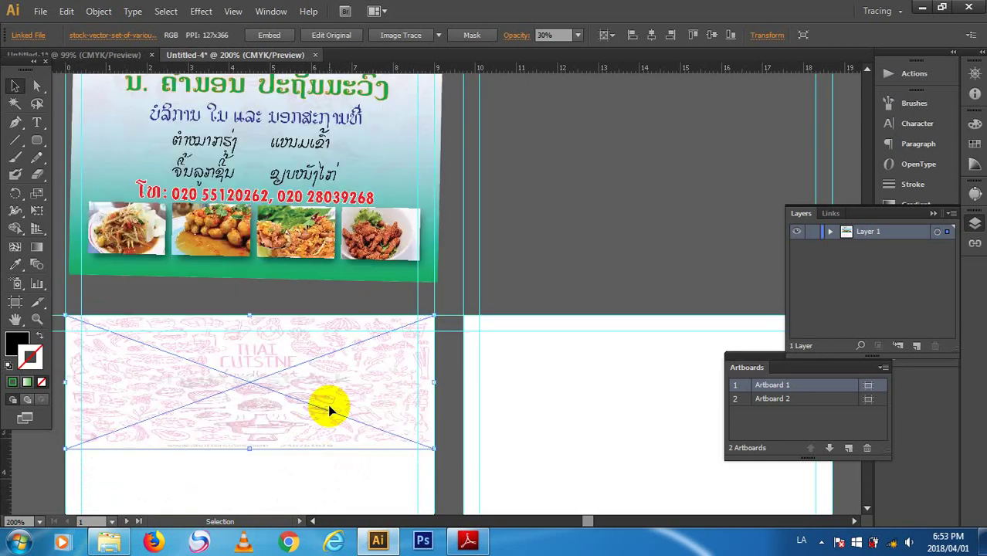
scroll(327, 404, "down", 2)
key("ctrl+z")
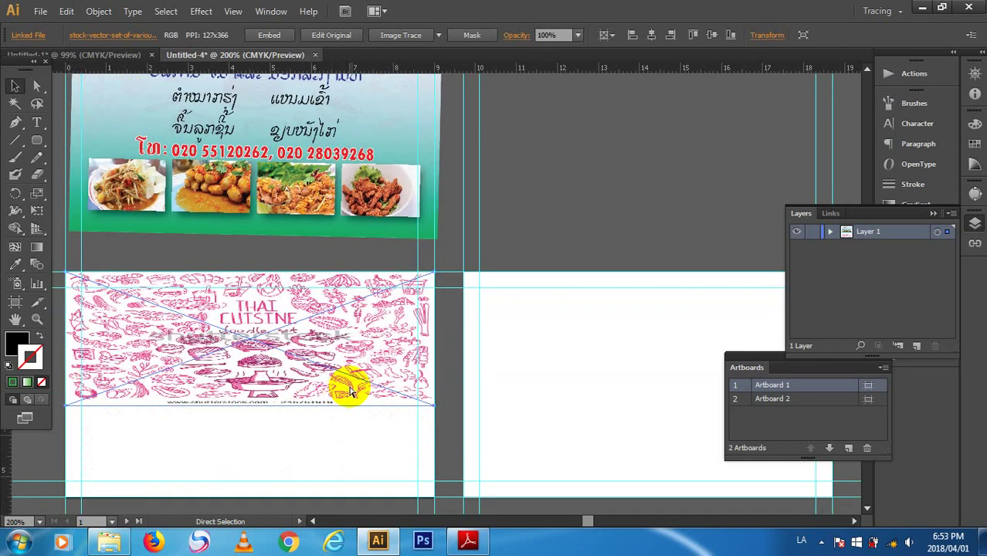
key("ctrl+z")
key("ctrl+z")
- Enlarge the doodle image from a corner so it extends below Artboard 1
scroll(393, 326, "down", 1)
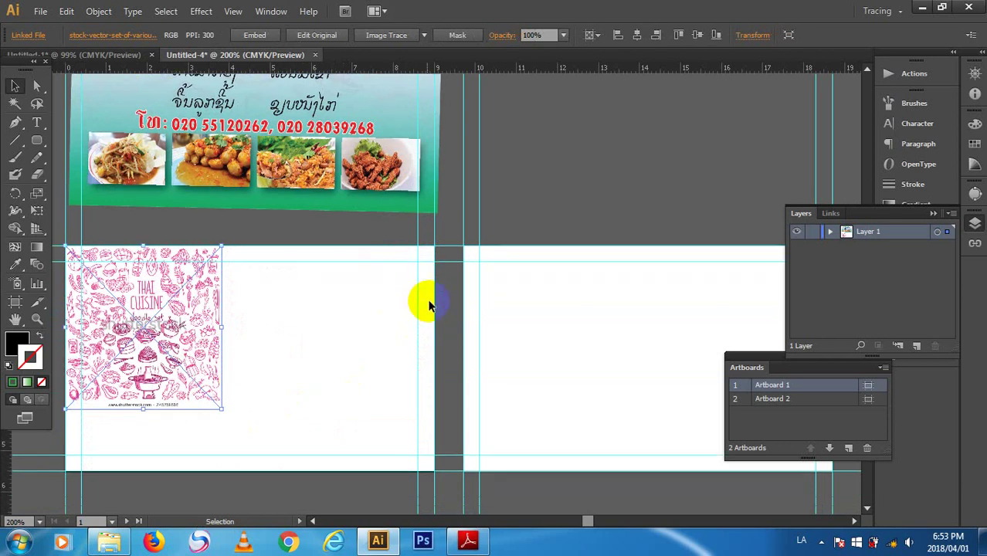
scroll(431, 305, "down", 2)
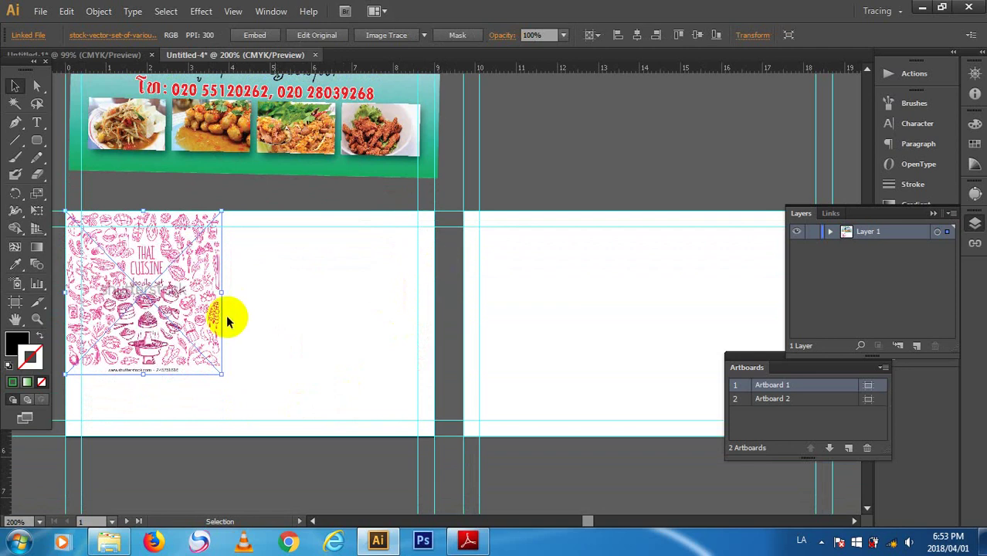
left_click_drag(219, 369, 520, 547)
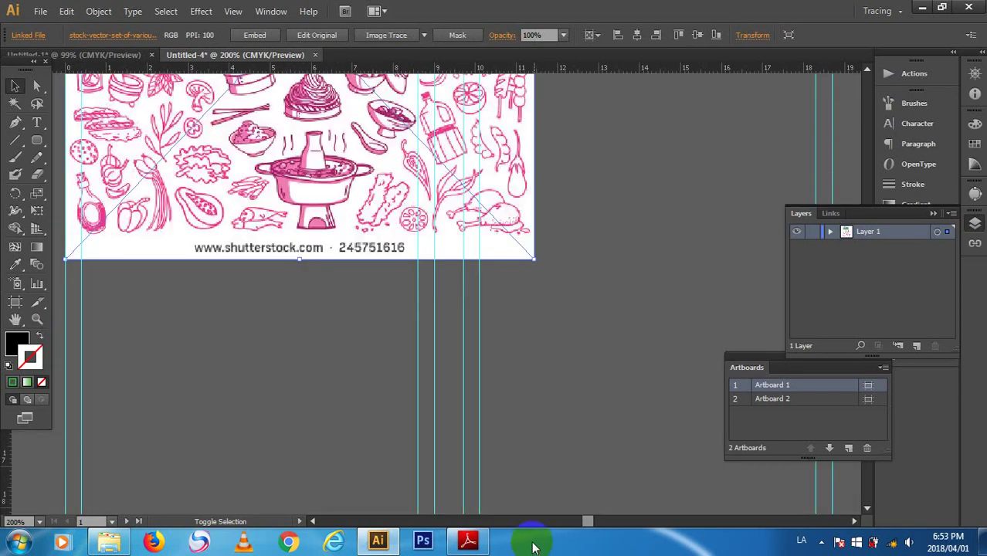
scroll(520, 510, "up", 4)
scroll(516, 510, "up", 6)
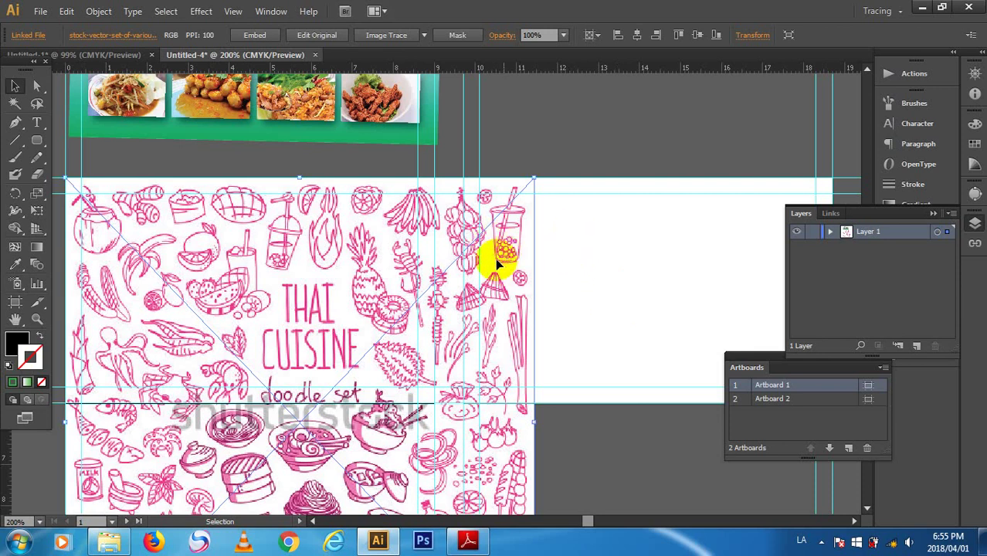
scroll(482, 342, "down", 5)
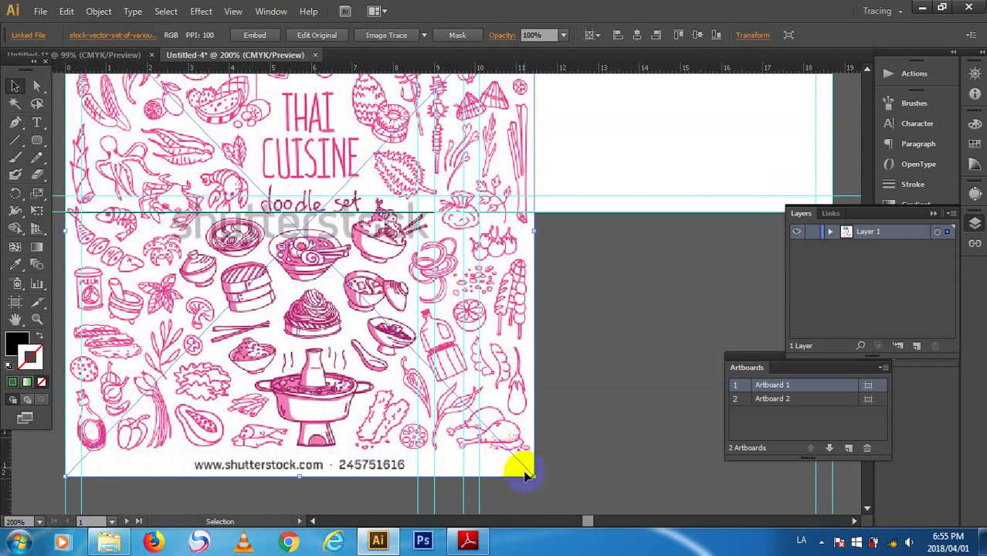
- Shrink the doodle image from its bottom-right corner to fit within Artboard 1, then reselect it
left_click_drag(534, 476, 536, 477)
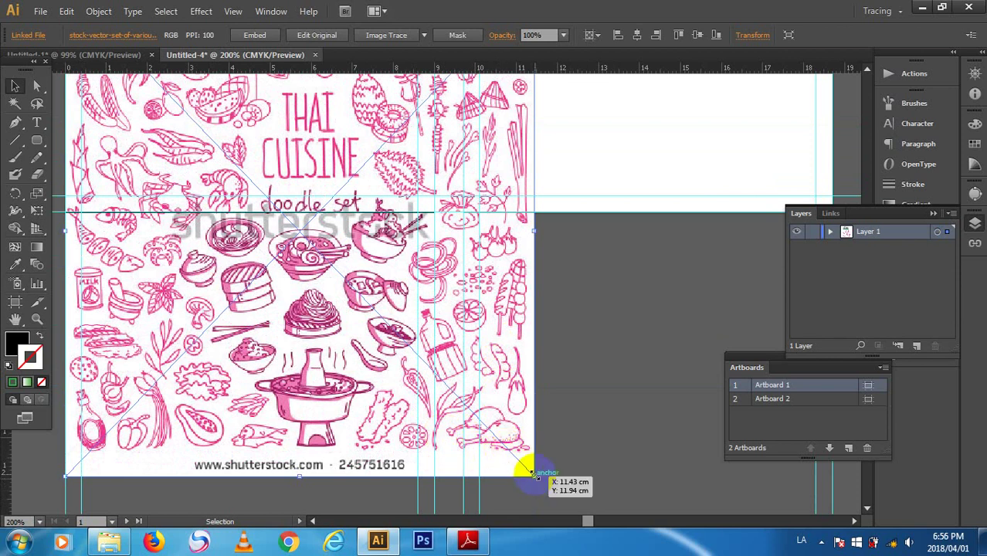
left_click_drag(533, 474, 486, 374)
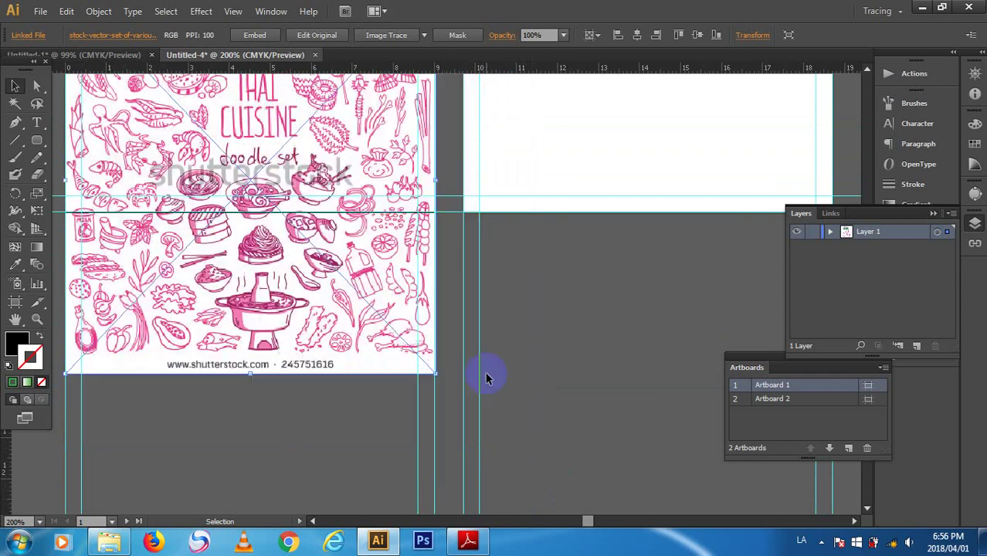
left_click(697, 361)
scroll(656, 369, "up", 5)
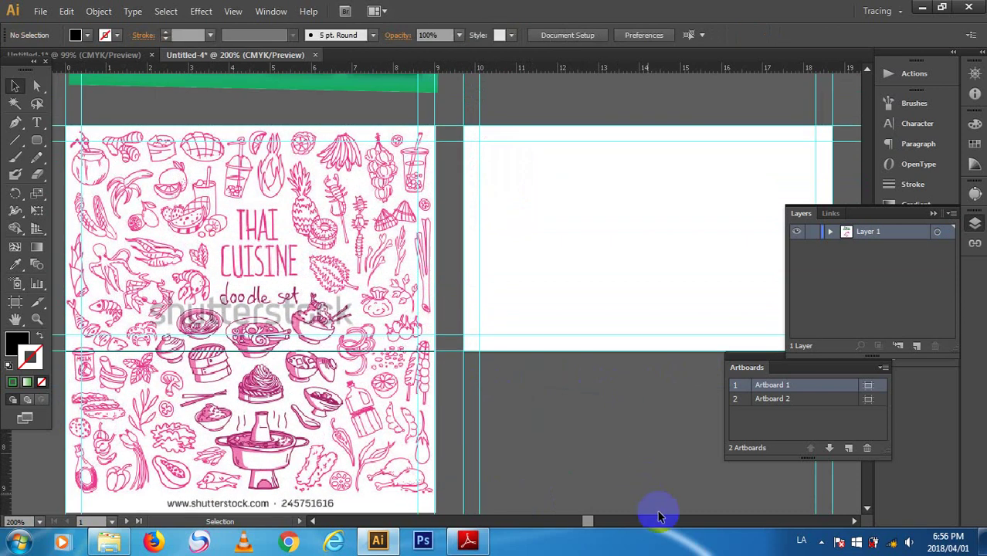
left_click_drag(587, 522, 584, 522)
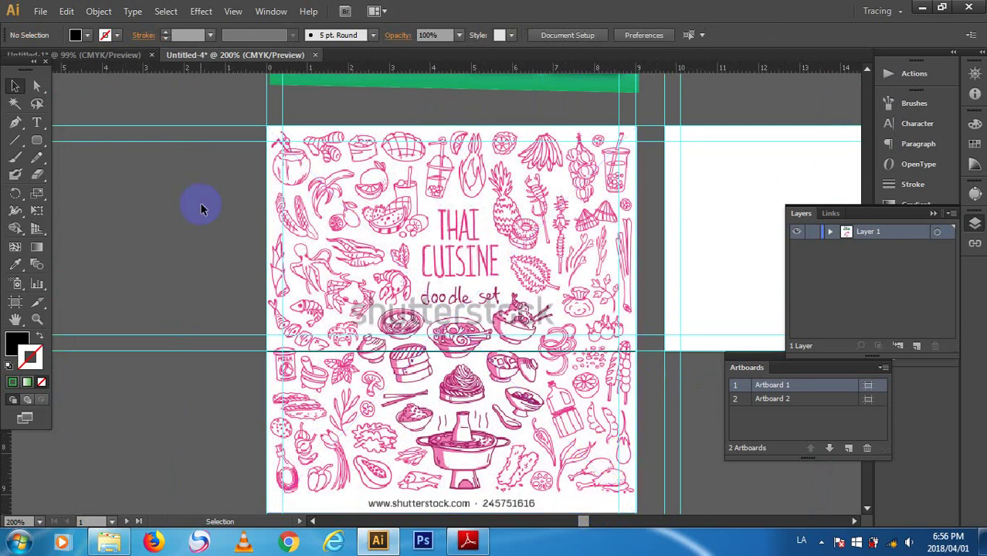
left_click(493, 188)
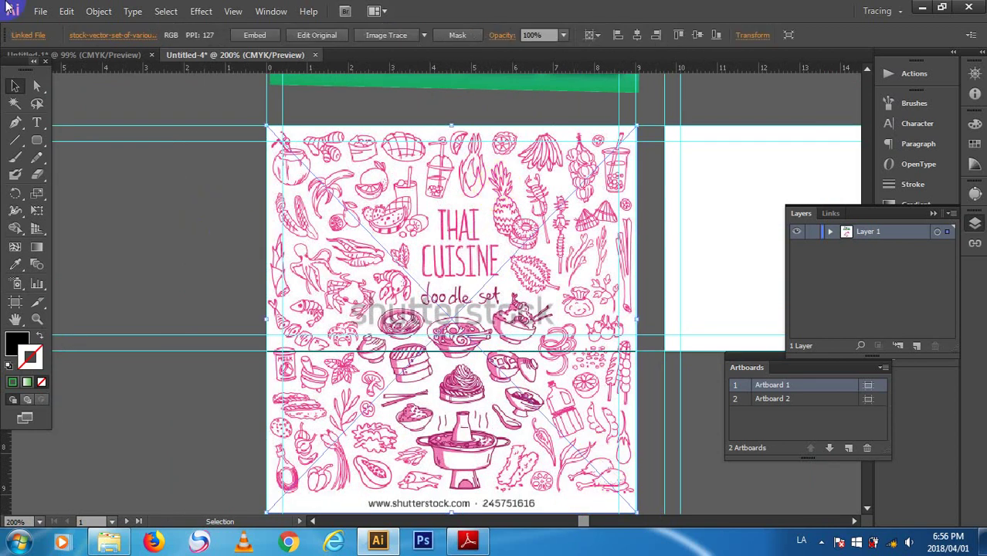
- Create a 9 × 5.5 cm rectangle with the Rectangle tool's dialog
left_click(37, 140)
left_click(77, 139)
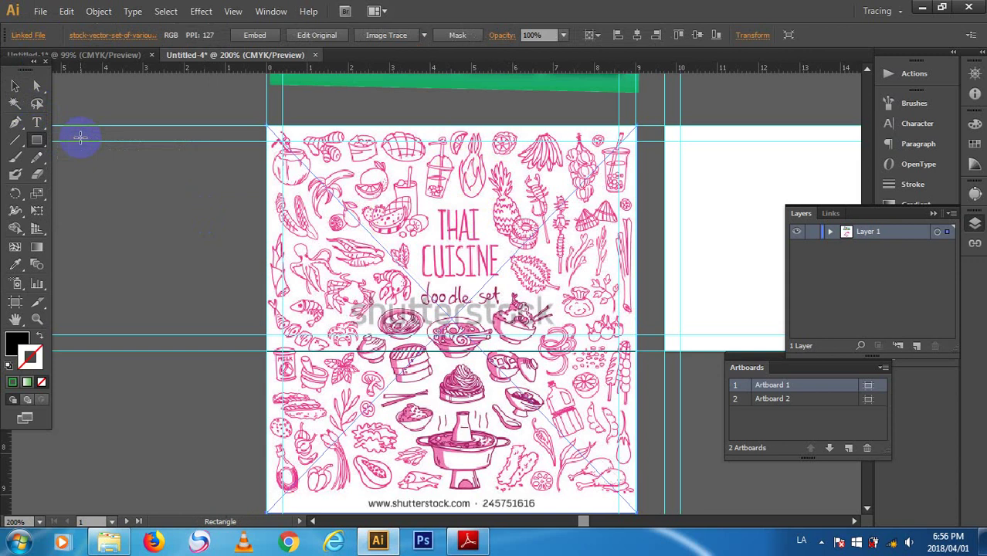
double_click(37, 141)
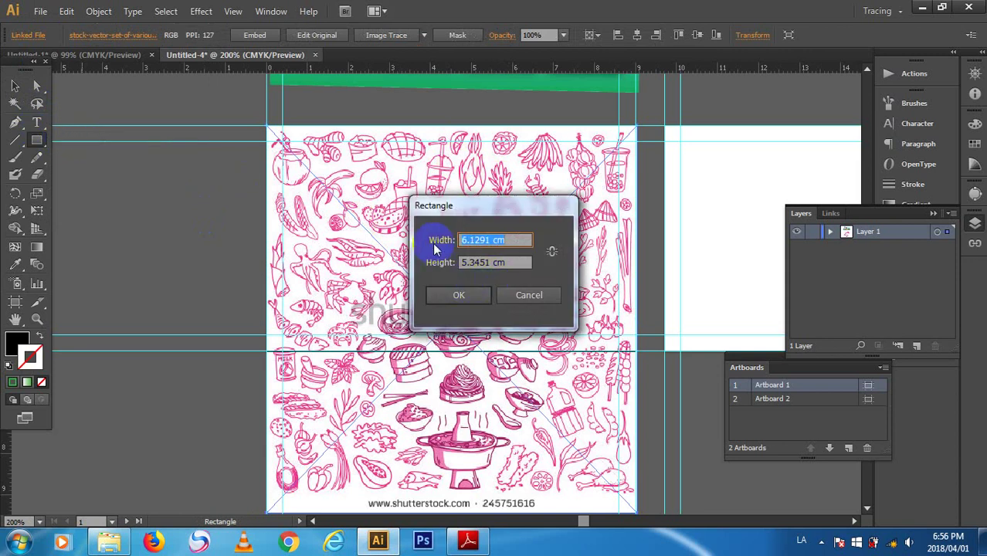
key("BackSpace")
type("9")
left_click(435, 246)
key("BackSpace")
type("9")
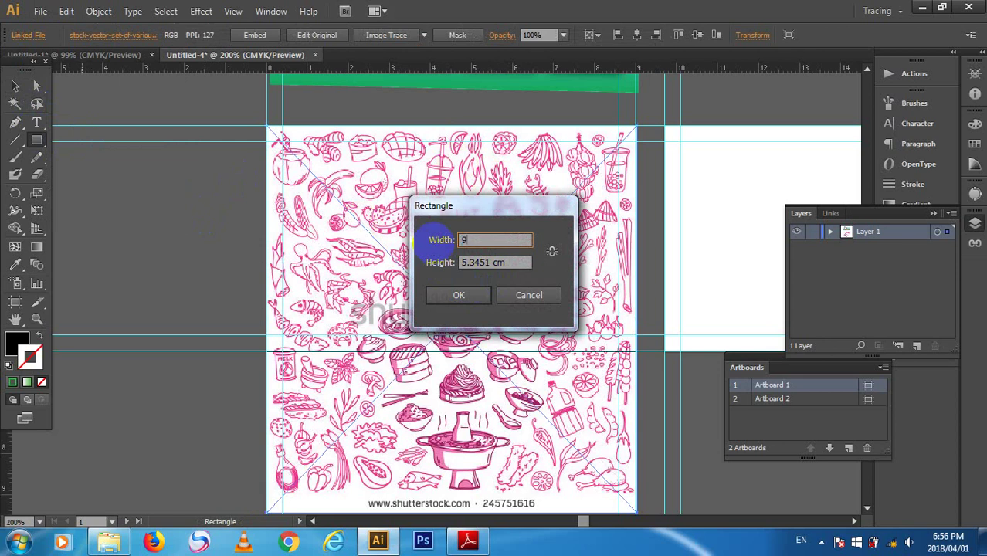
key("Tab")
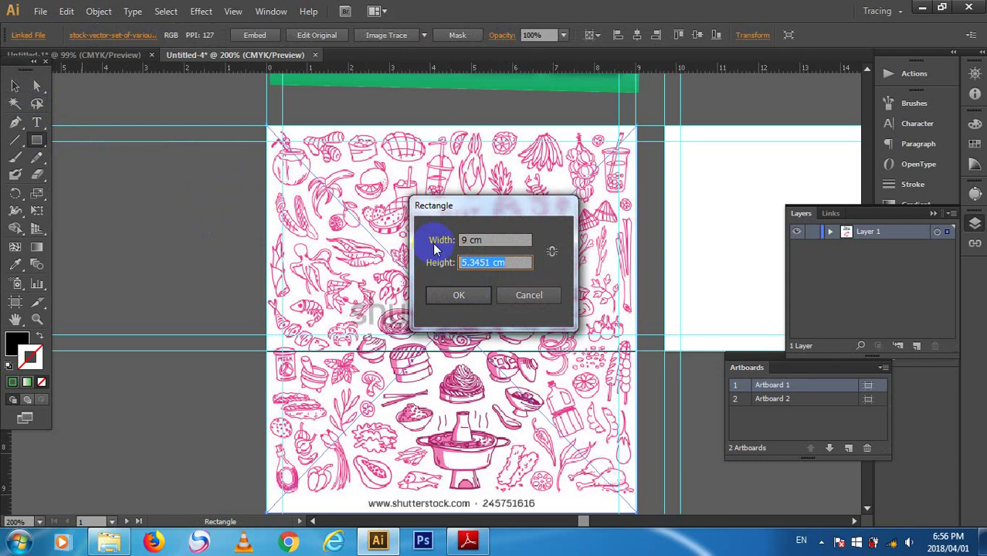
type("5.5")
key("Return")
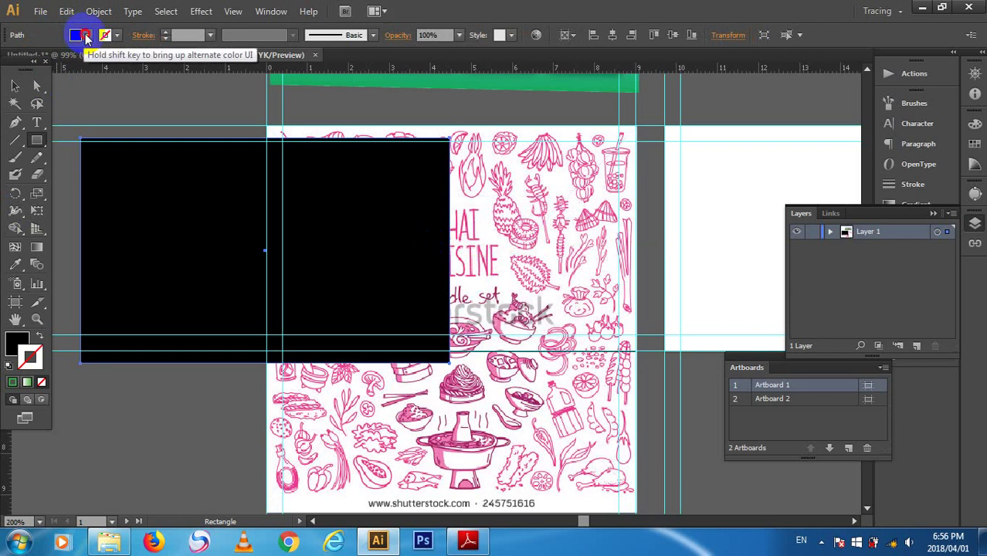
- Fill the rectangle with yellow from the Control bar Fill swatches
left_click(75, 34)
left_click(29, 60)
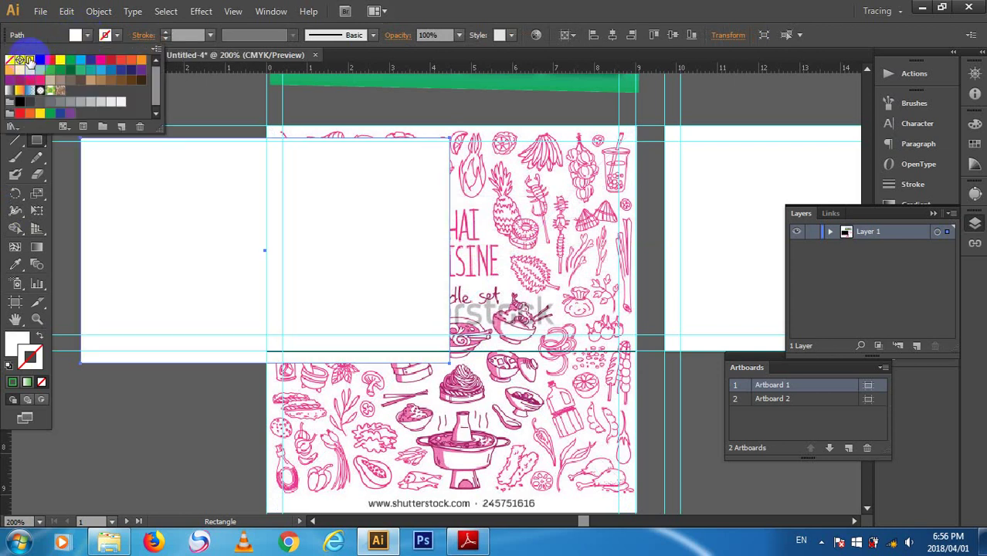
left_click(60, 60)
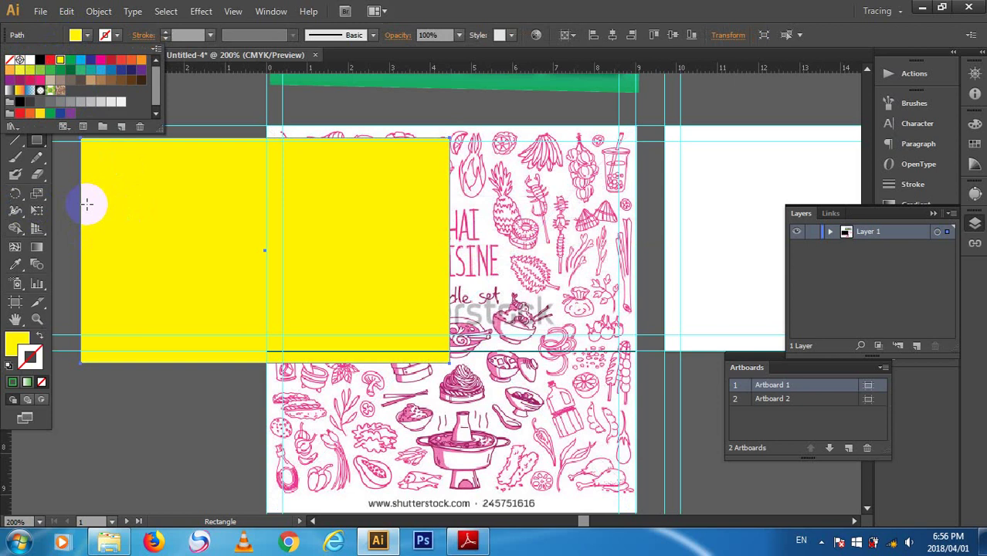
left_click(13, 87)
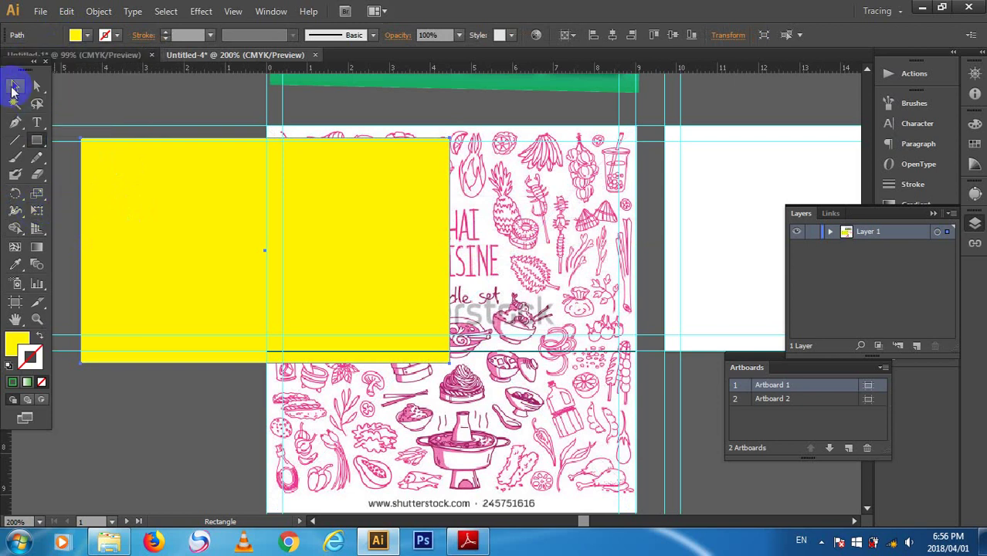
- Move the yellow rectangle onto the card's top and centre it horizontally on the artboard
left_click_drag(157, 245, 354, 217)
left_click(612, 35)
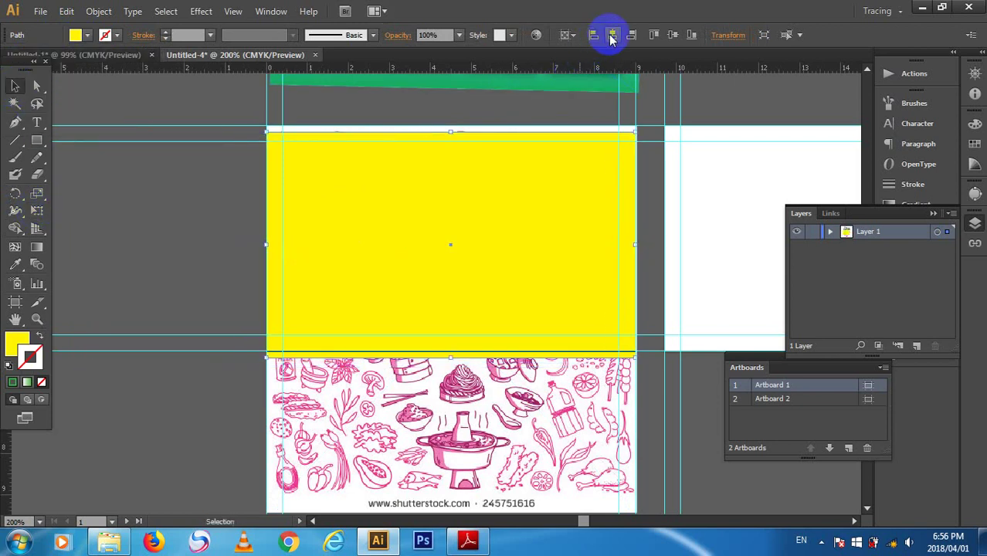
left_click(477, 226)
left_click_drag(473, 224, 479, 203)
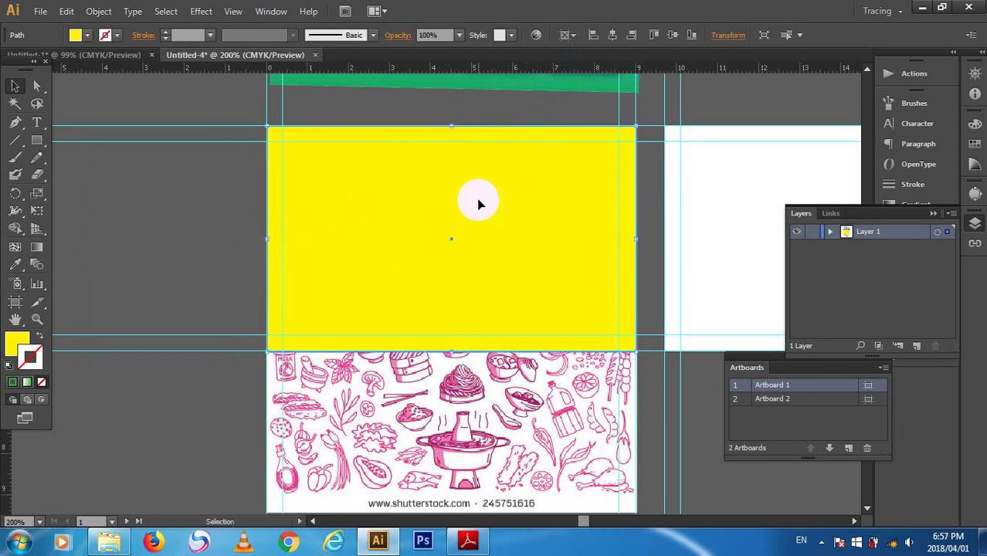
- Reposition the yellow rectangle, switching the selection between it and the doodle image
left_click(217, 192)
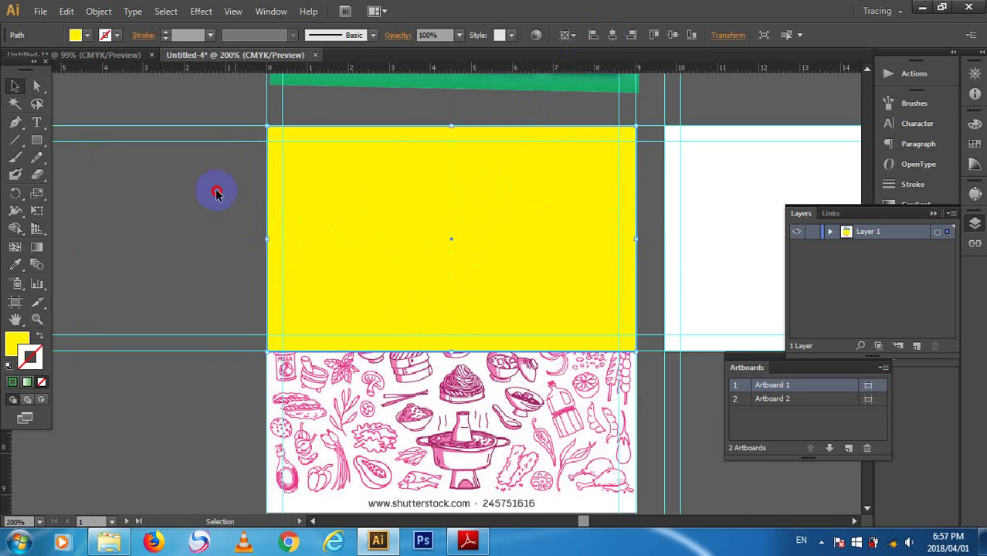
key("ctrl+a")
left_click(138, 225)
left_click(452, 260)
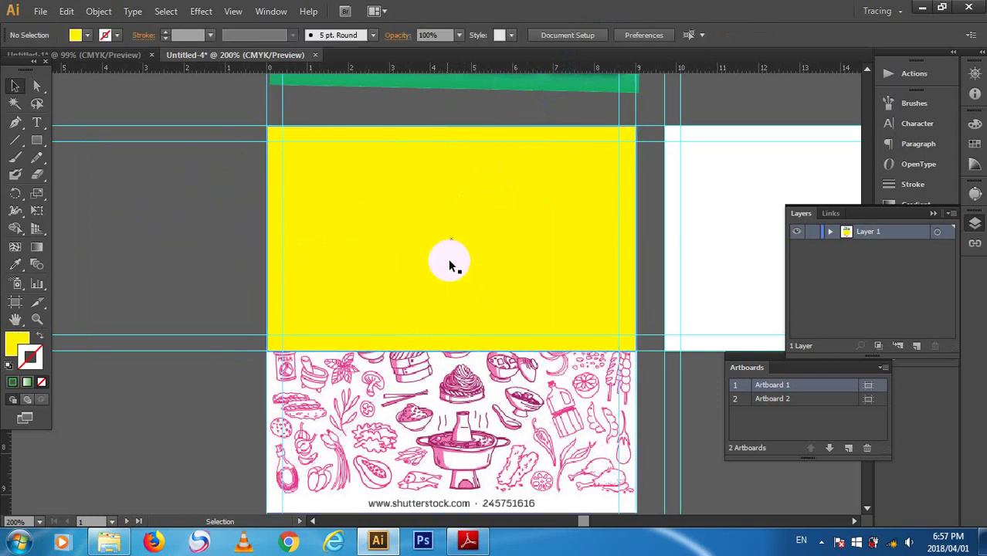
left_click_drag(468, 238, 368, 241)
left_click(88, 212)
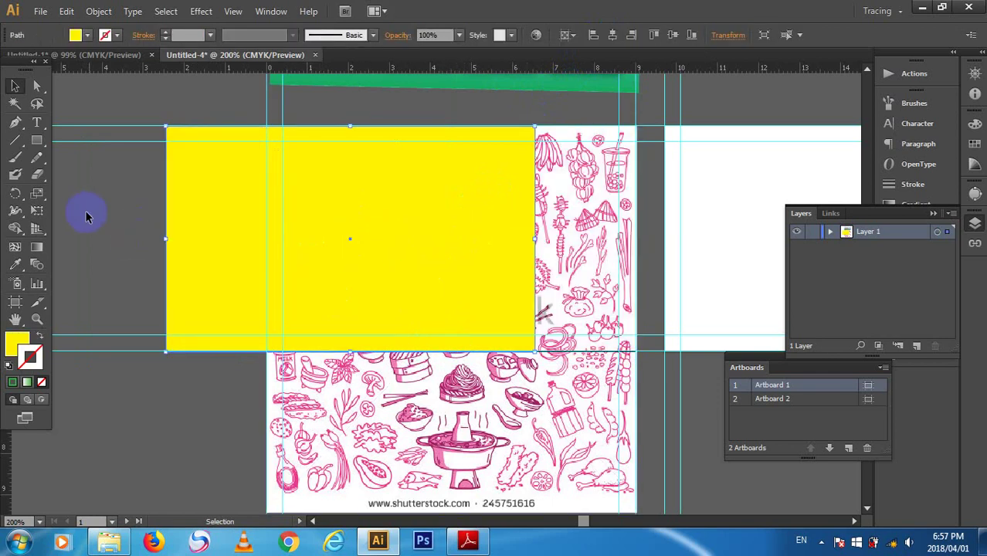
left_click(220, 253)
left_click(145, 203)
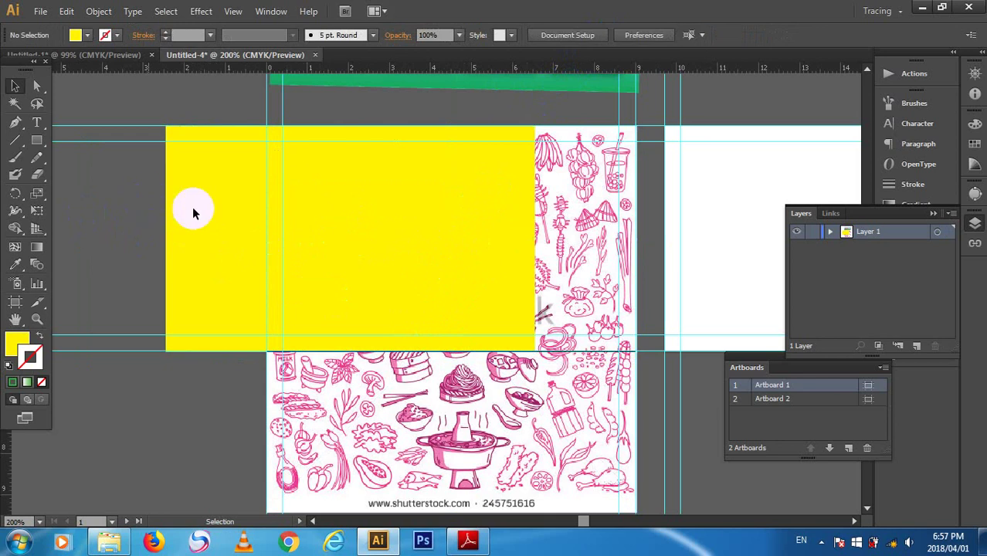
left_click(478, 253)
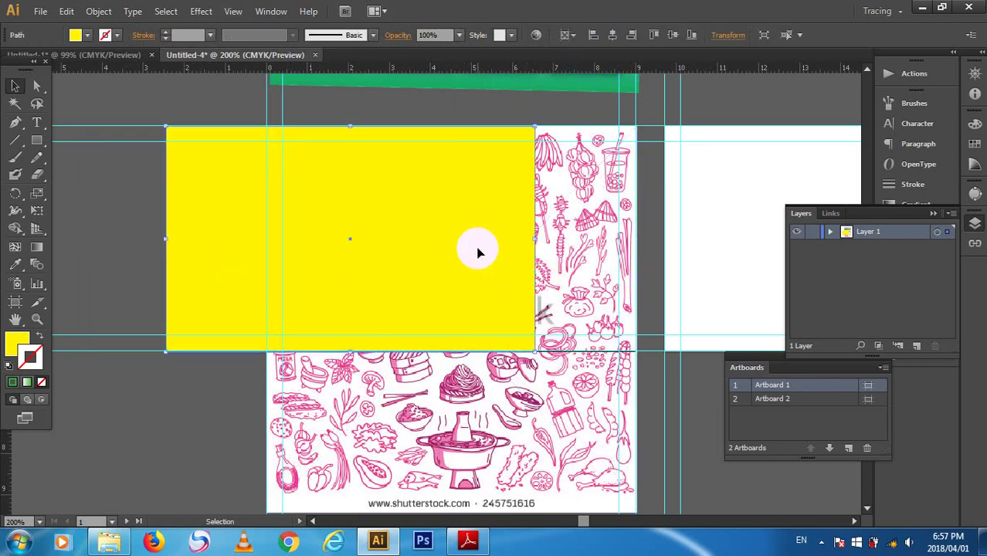
left_click(591, 228)
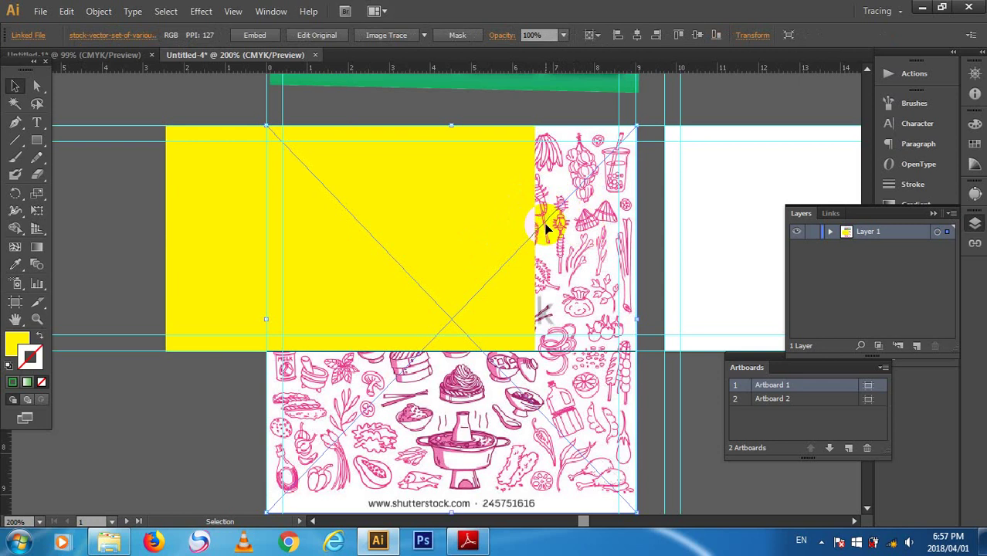
left_click(459, 211)
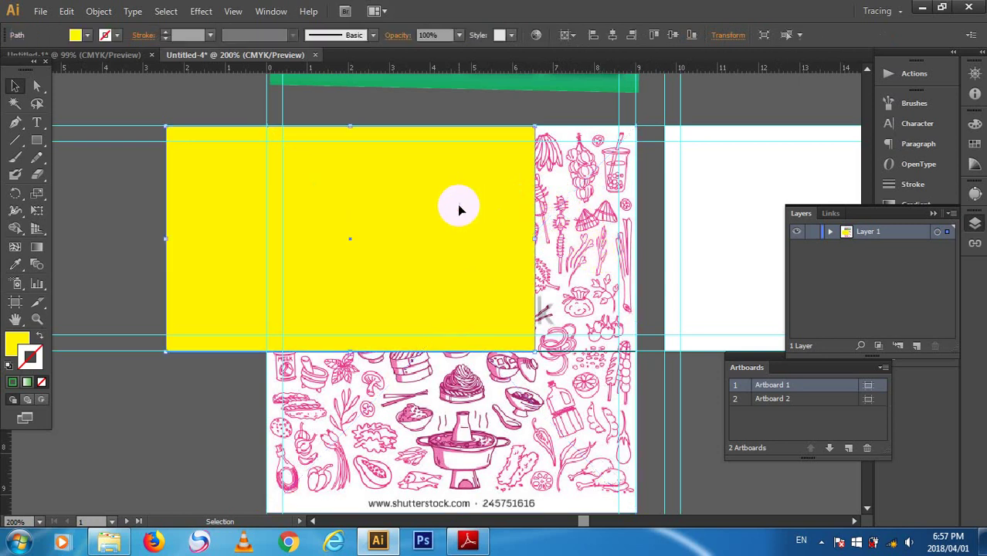
- Re-centre the rectangle horizontally, hide the guides, and select the rectangle with the doodle image
left_click(612, 35)
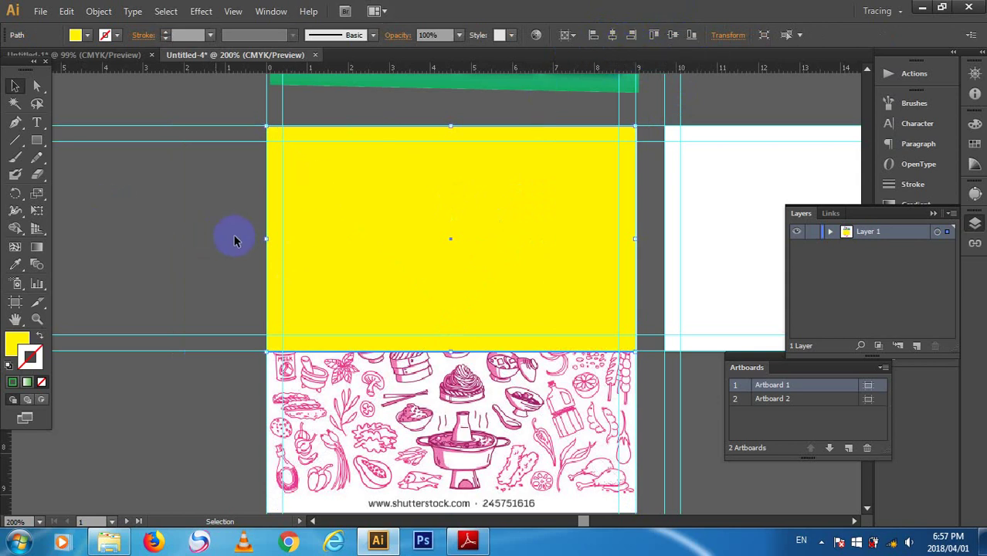
left_click_drag(234, 236, 443, 268)
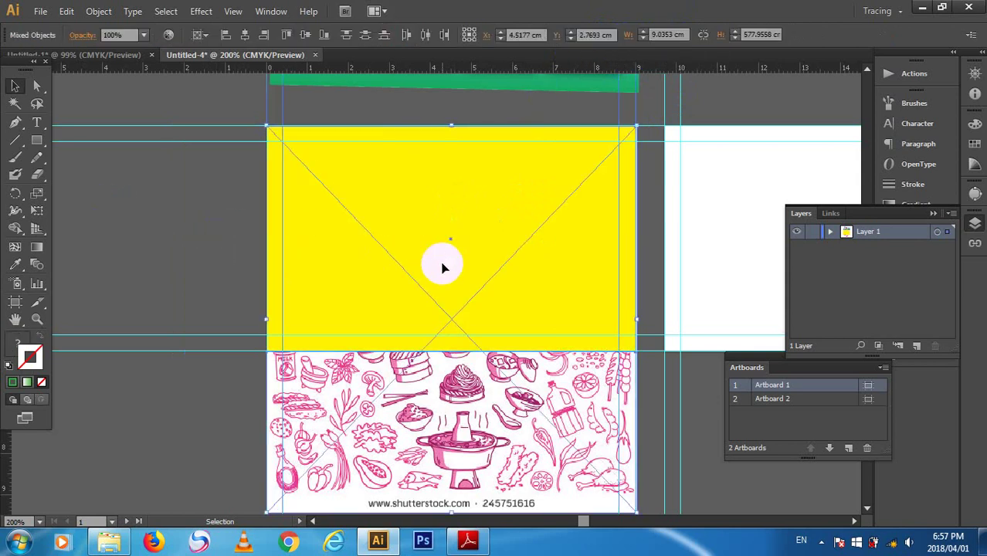
left_click(649, 105)
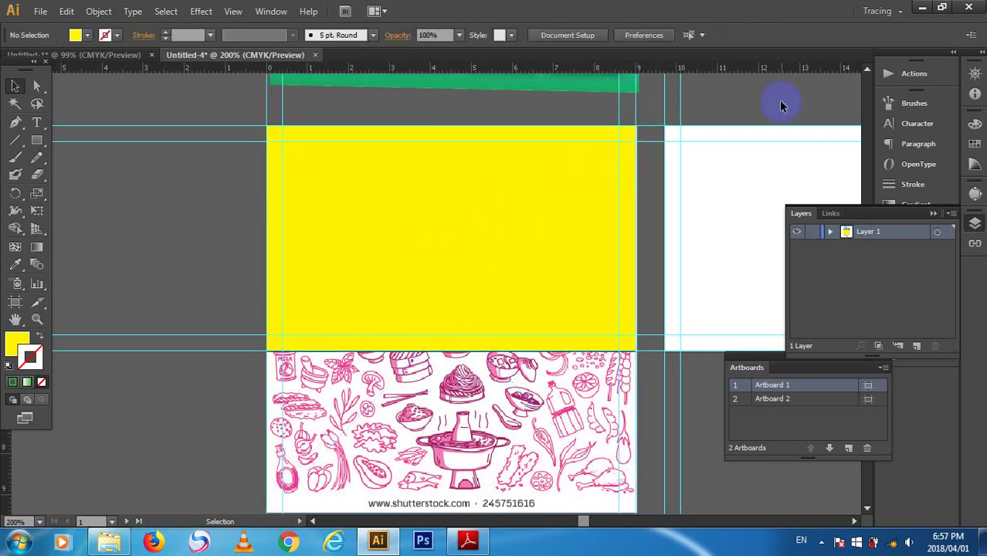
key("ctrl+semicolon")
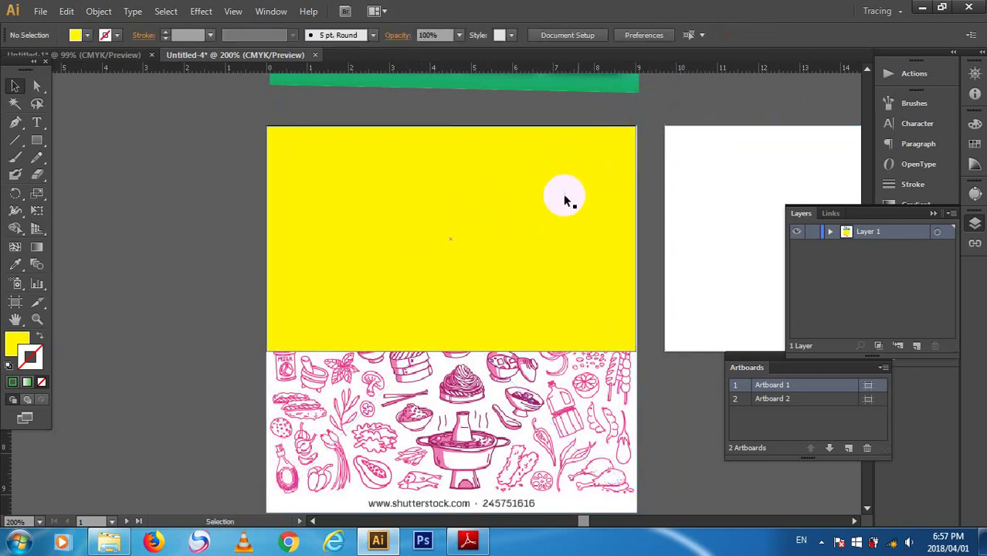
left_click(379, 309)
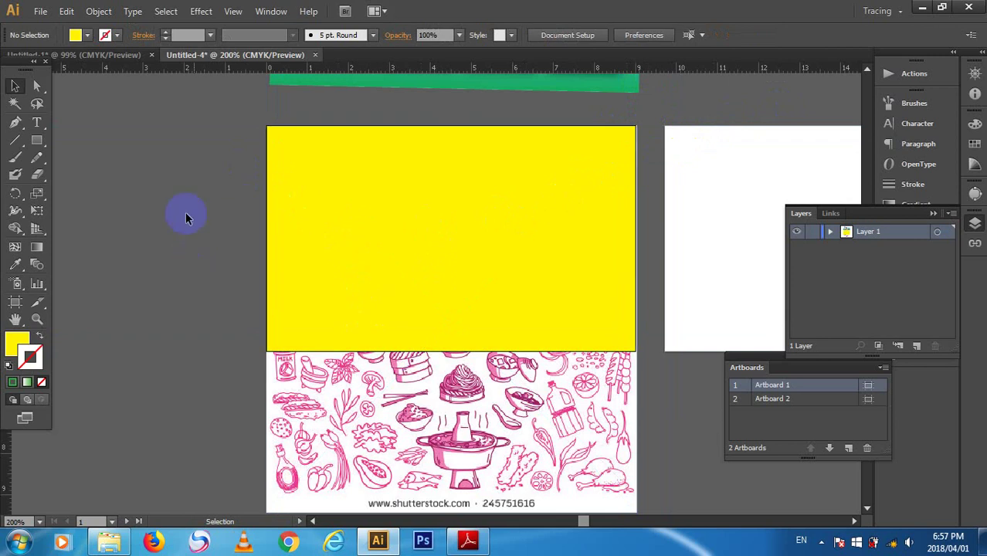
left_click_drag(186, 214, 392, 341)
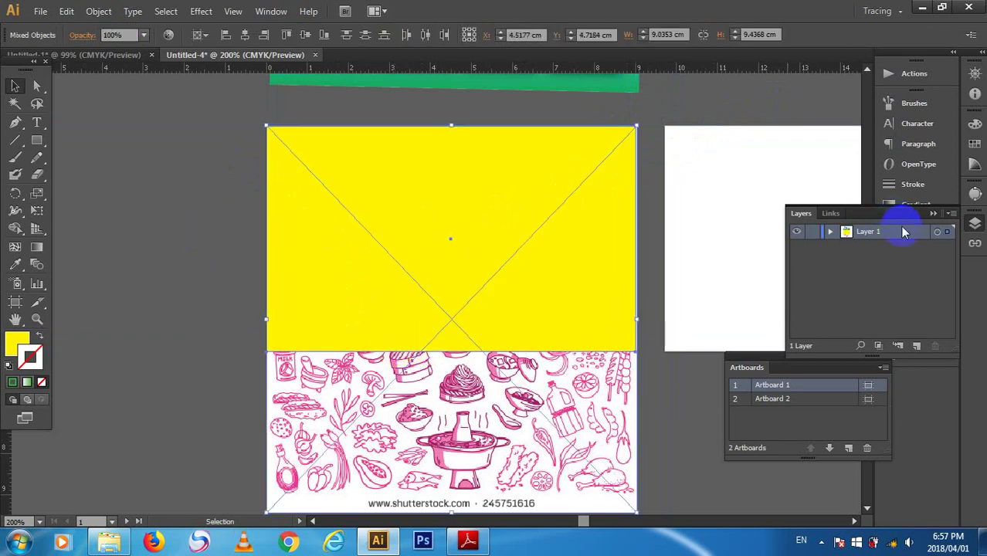
- Make an opacity mask from the yellow rectangle in Transparency, then release it
left_click(934, 213)
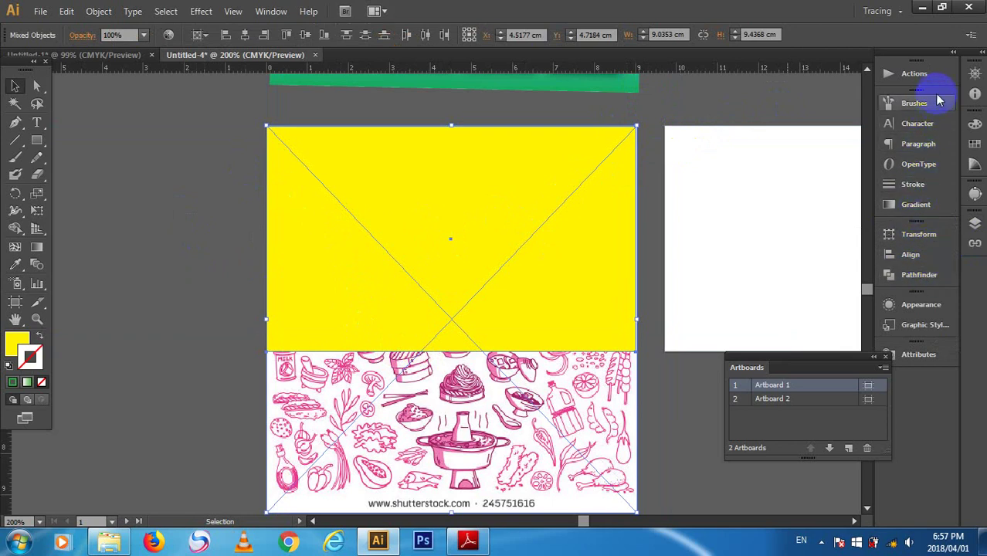
left_click(272, 10)
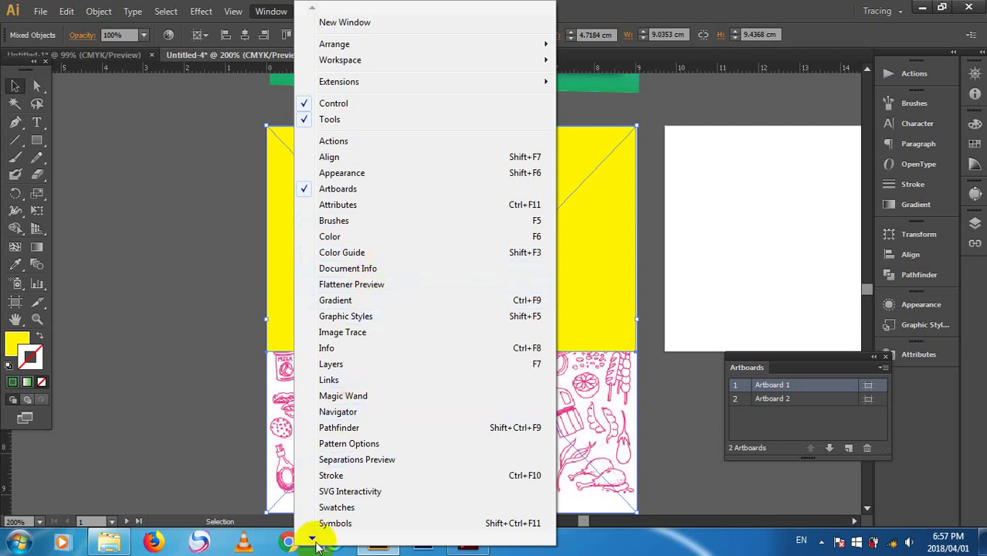
mouse_move(314, 539)
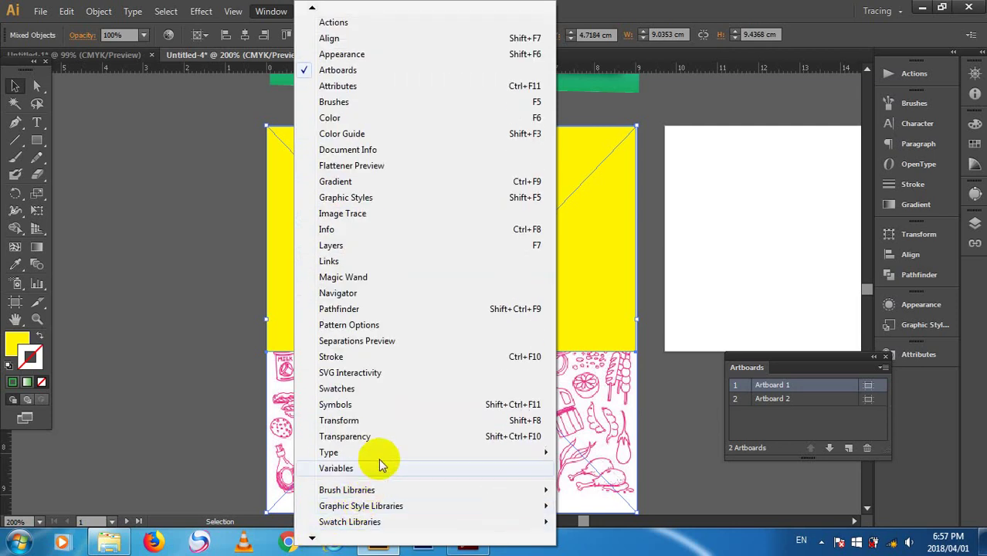
left_click(345, 437)
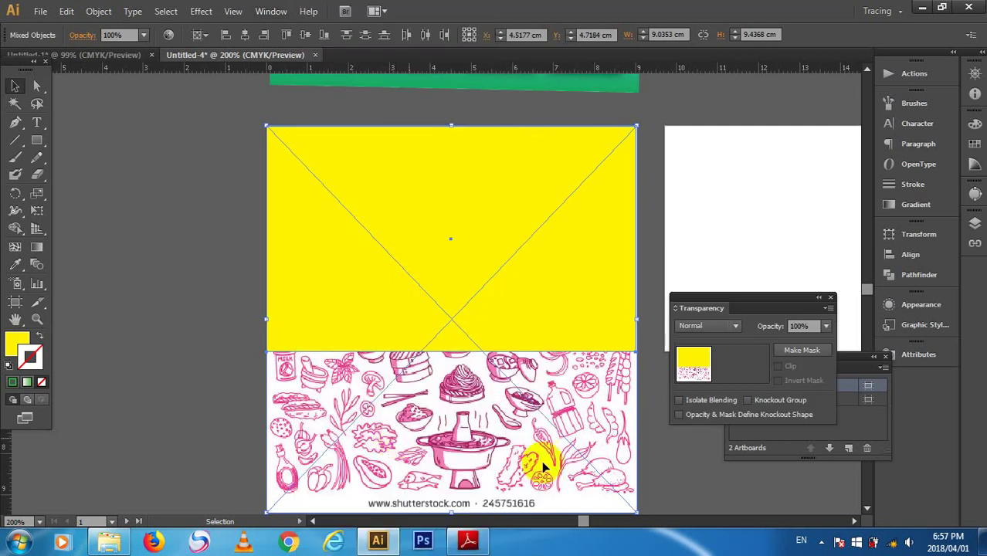
left_click(807, 353)
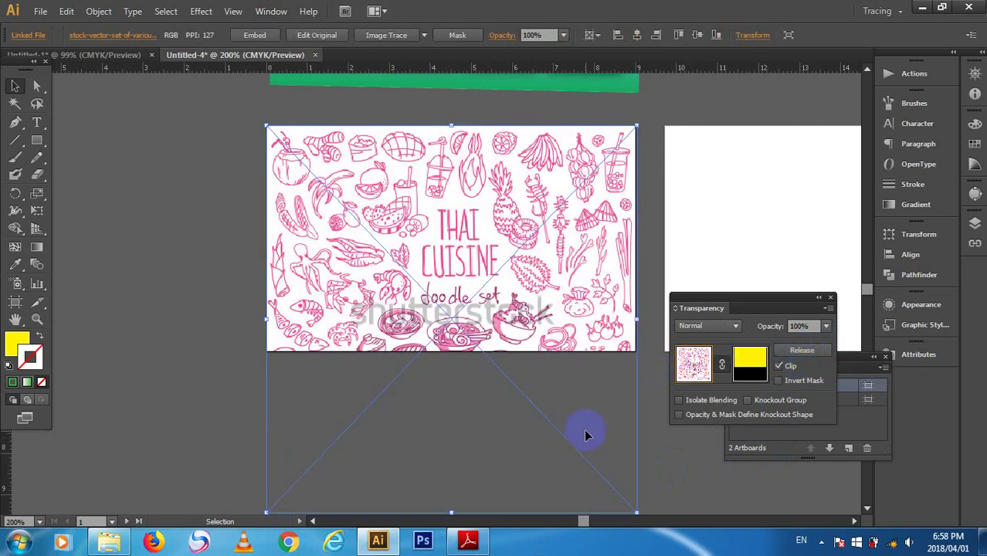
left_click(801, 350)
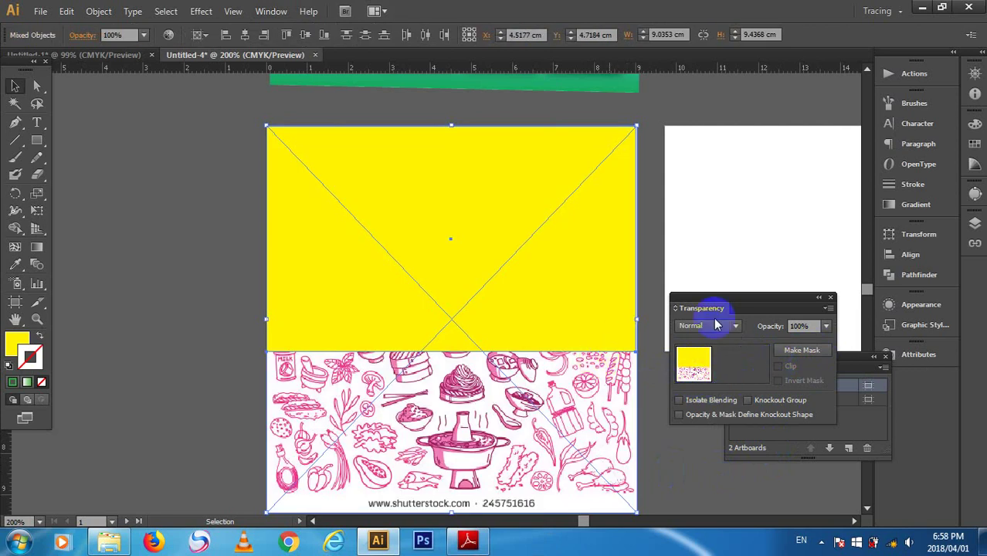
left_click(830, 299)
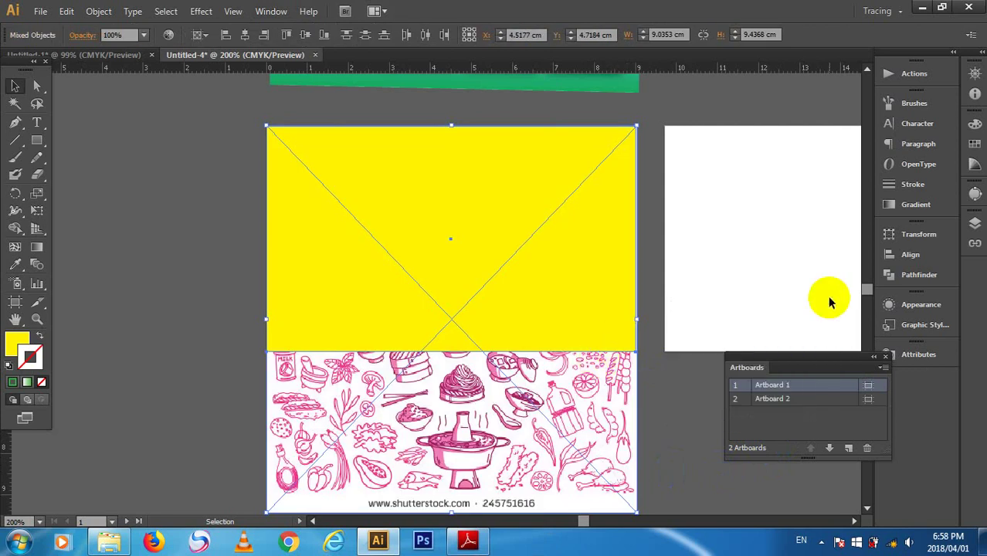
- Clip the doodle image to the card-sized rectangle with Make Clipping Mask
right_click(483, 283)
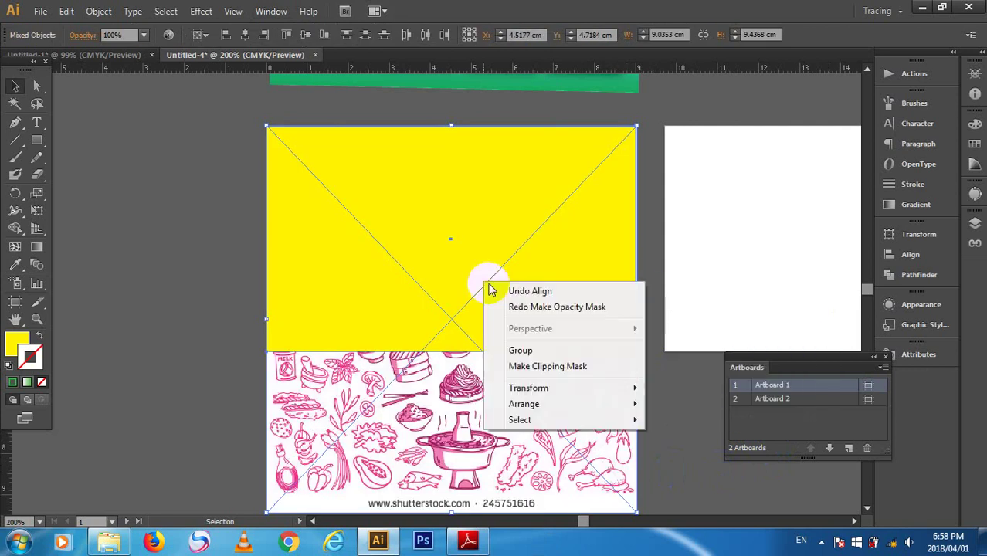
left_click(550, 368)
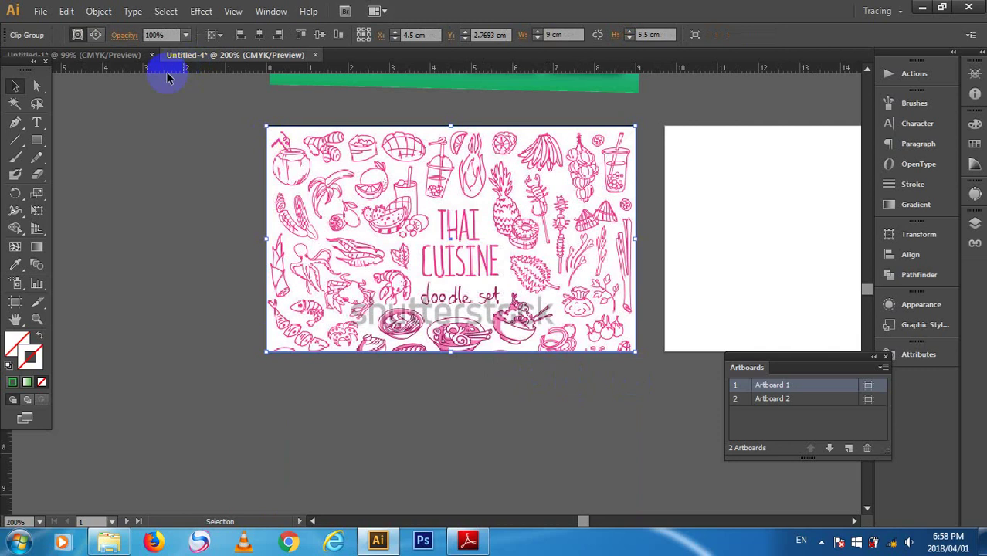
left_click(37, 142)
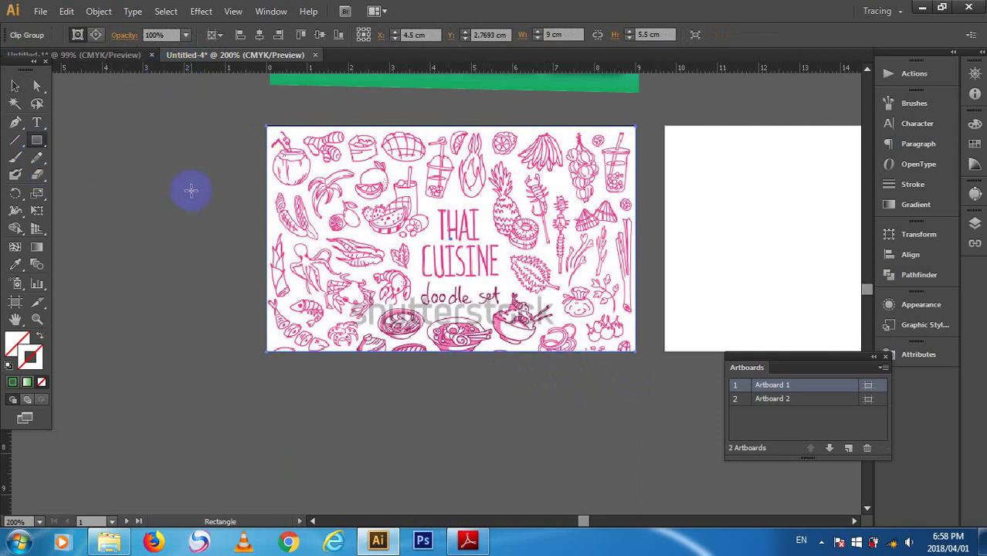
- Create a 9 × 5.5 cm rectangle filled with the Fading Sky gradient swatch
left_click(199, 142)
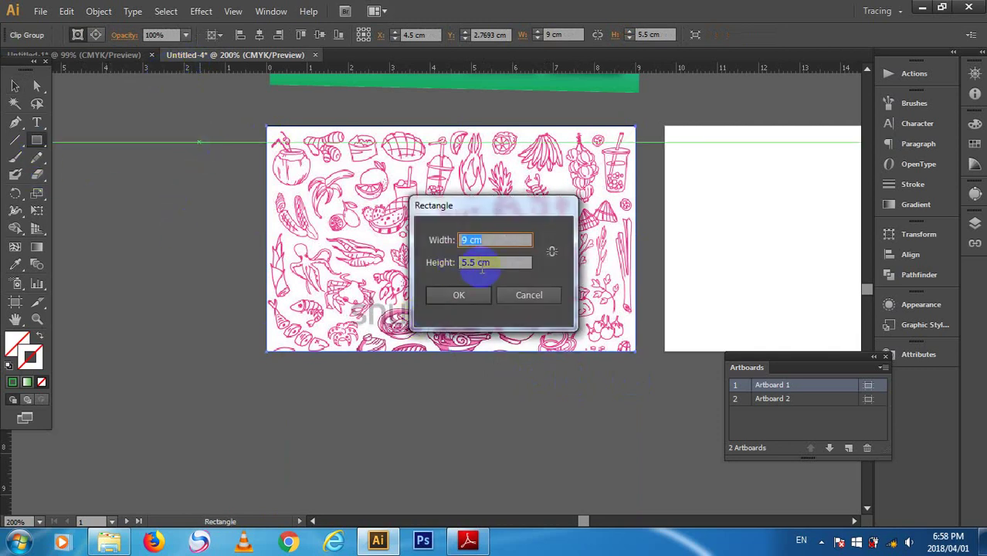
left_click(471, 297)
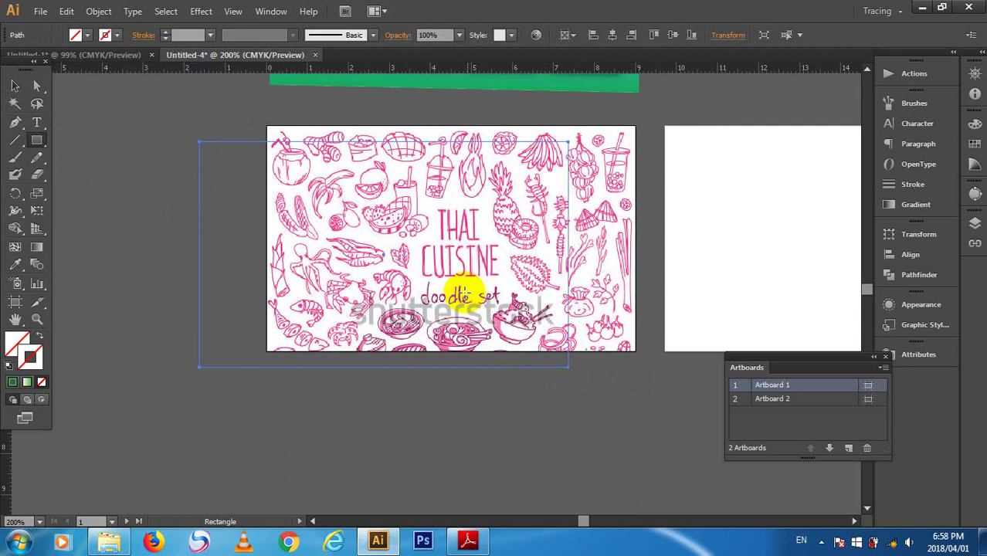
left_click(78, 34)
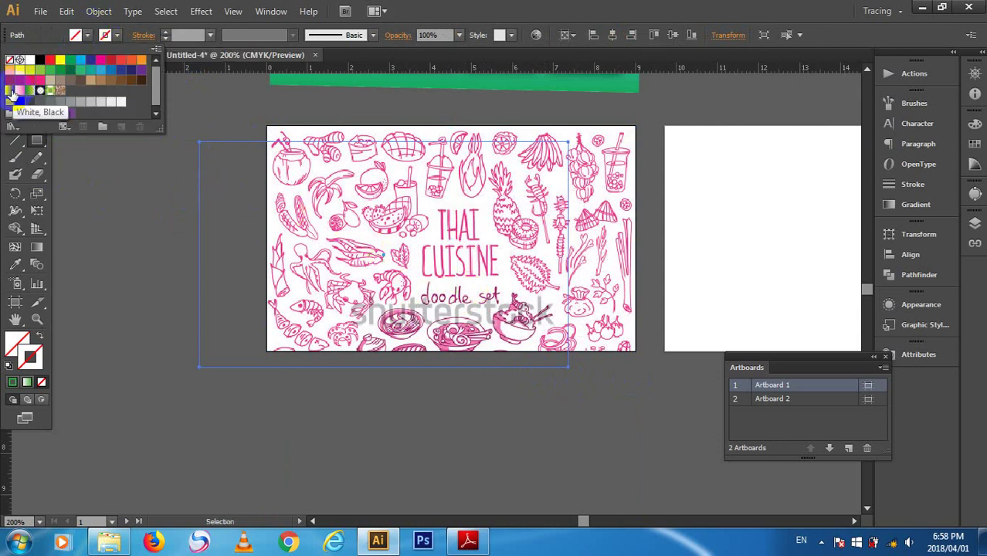
left_click(27, 93)
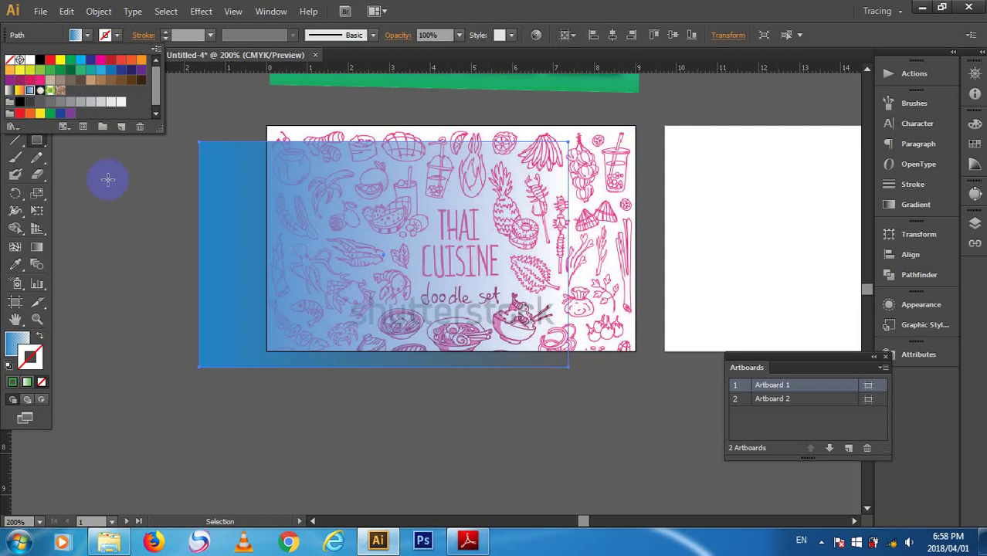
key("m")
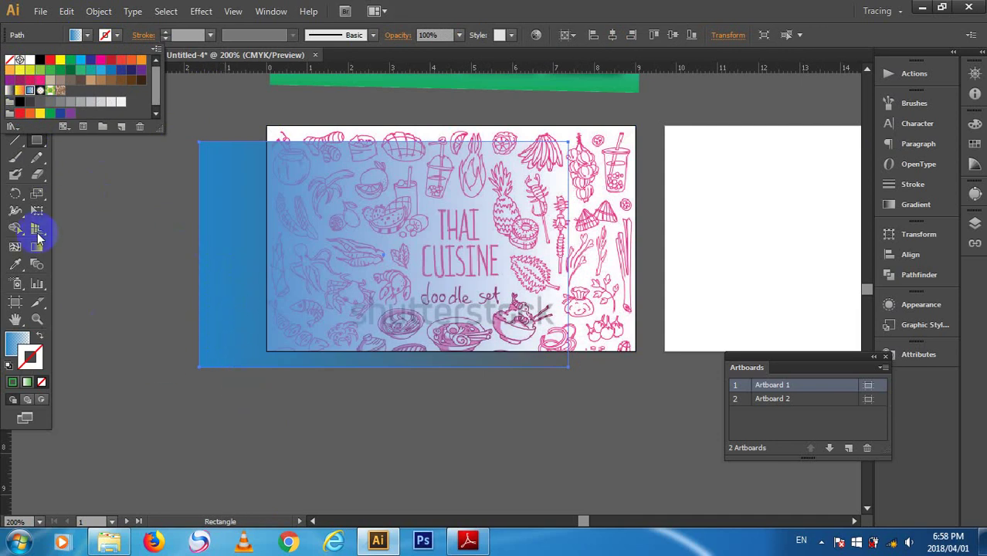
left_click(329, 312)
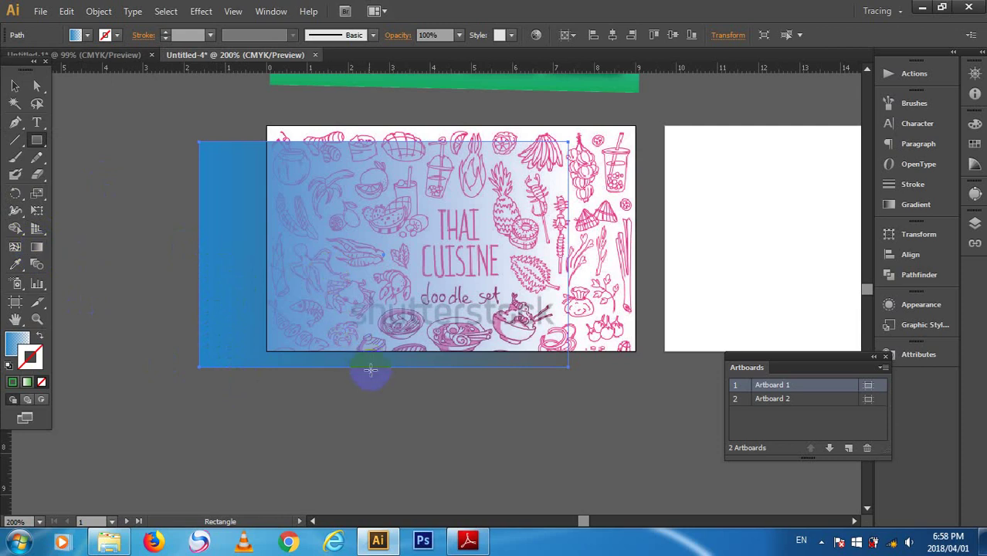
left_click(37, 255)
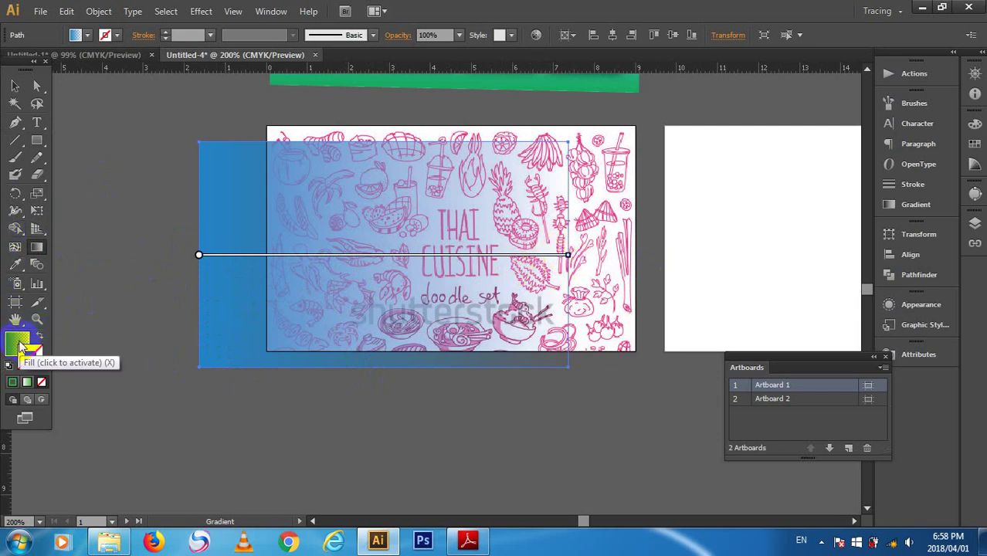
- Drag the gradient vertically from the card's bottom edge upward, white at top and blue below
left_click(20, 343)
mouse_move(392, 256)
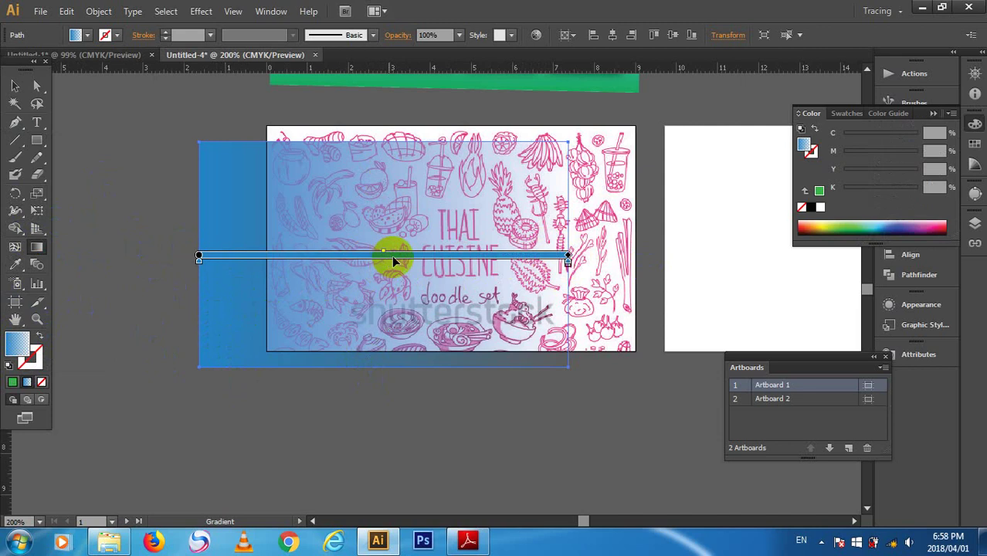
mouse_move(398, 258)
left_mouse_down()
mouse_move(398, 196)
mouse_move(402, 257)
left_mouse_up()
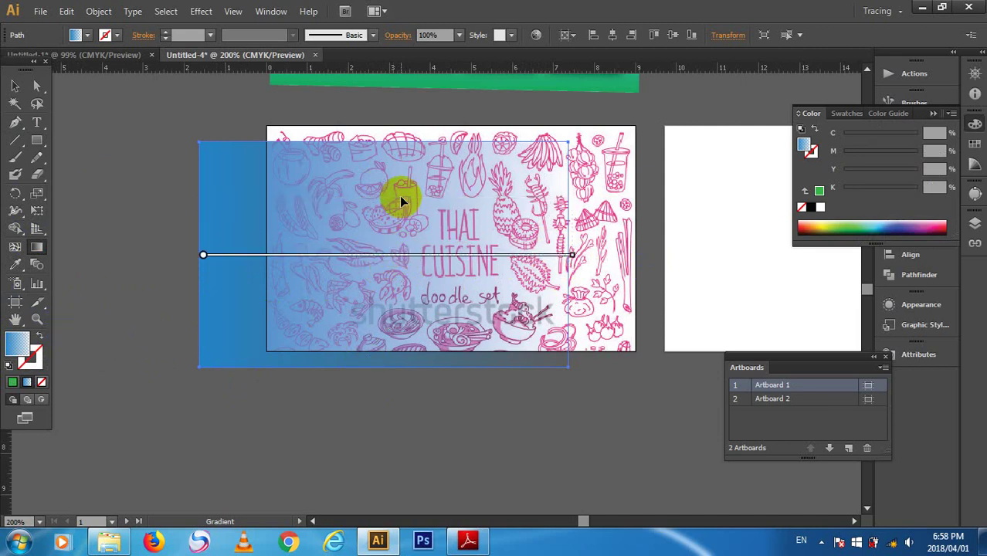
left_click_drag(377, 336, 387, 212)
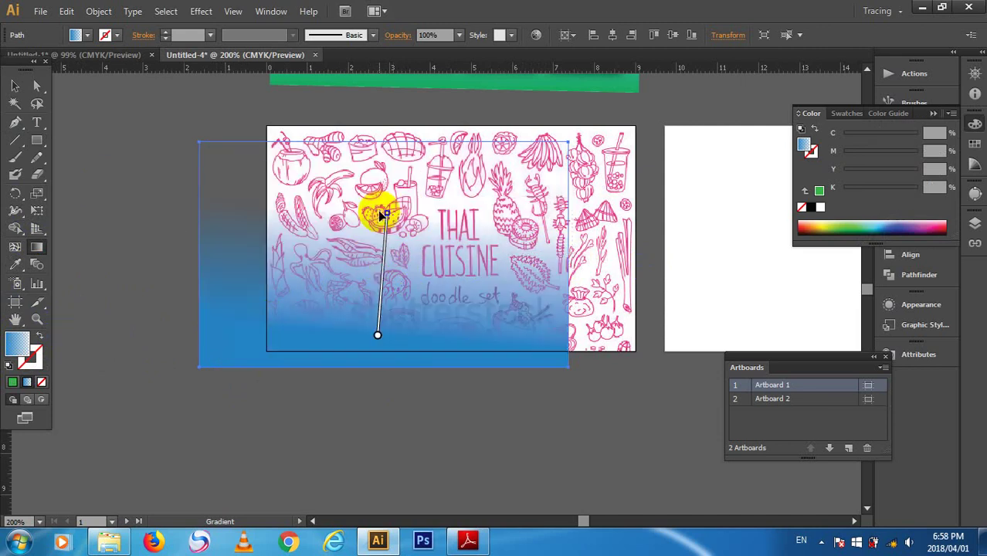
mouse_move(378, 334)
left_mouse_down()
mouse_move(377, 342)
mouse_move(370, 154)
left_mouse_up()
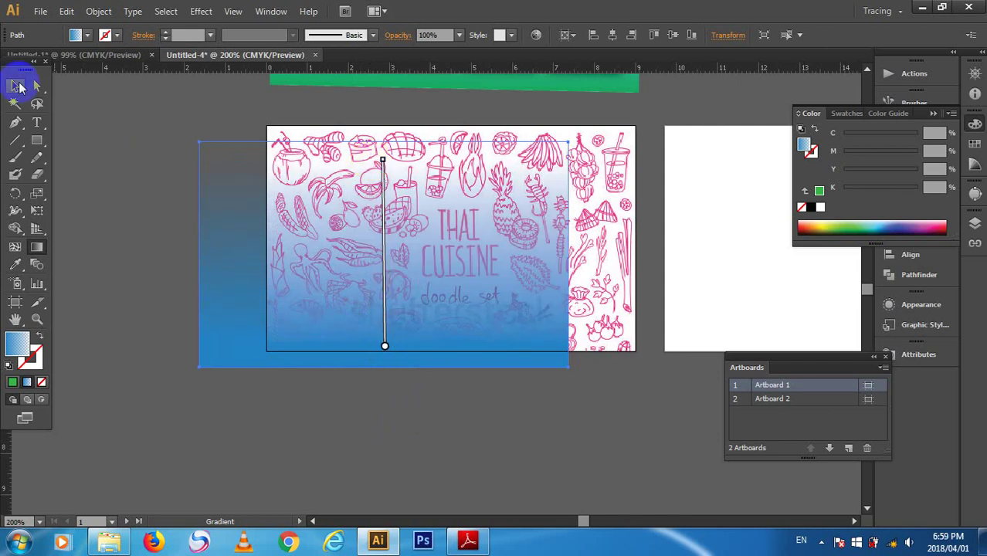
left_click(18, 86)
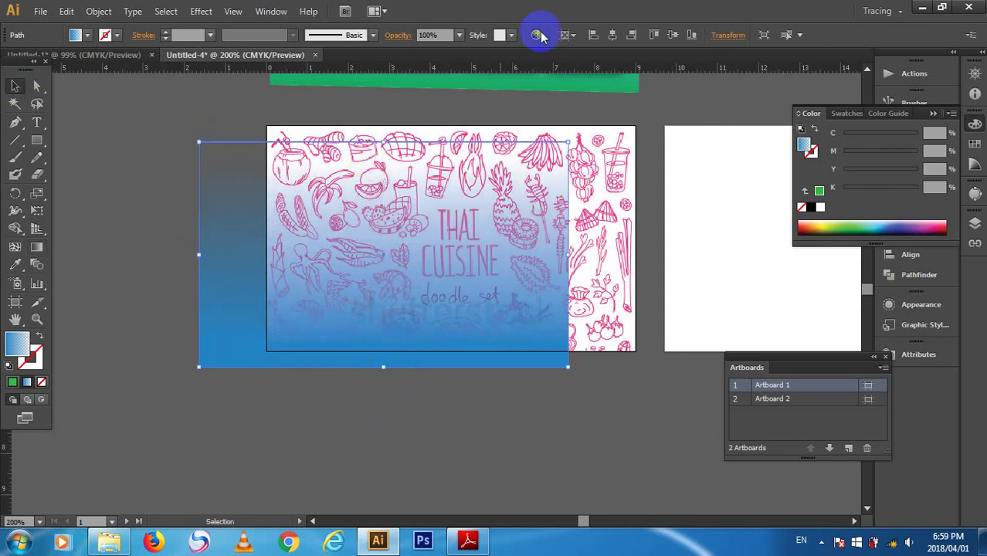
- Align the gradient rectangle to the card on both axes, select both objects and open Transparency
left_click(612, 35)
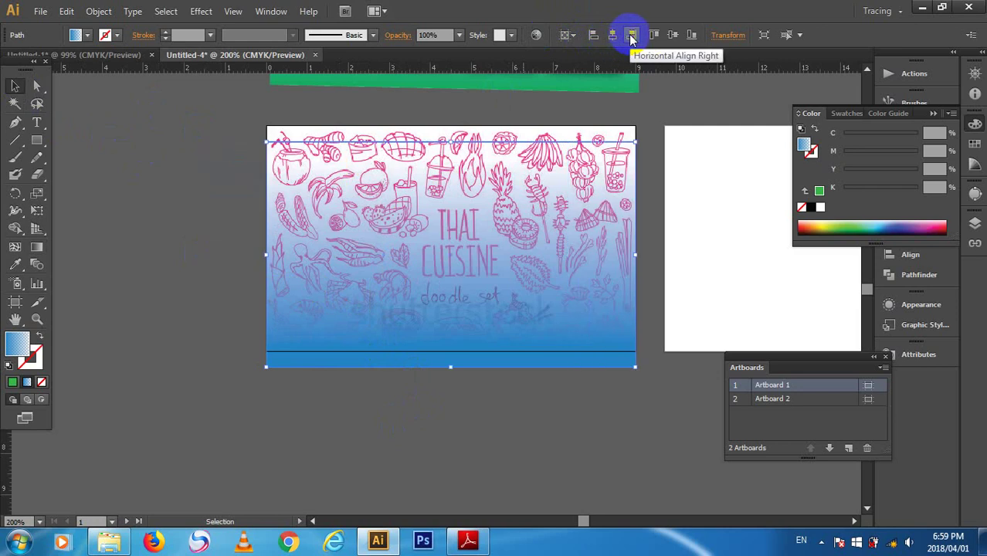
left_click(672, 35)
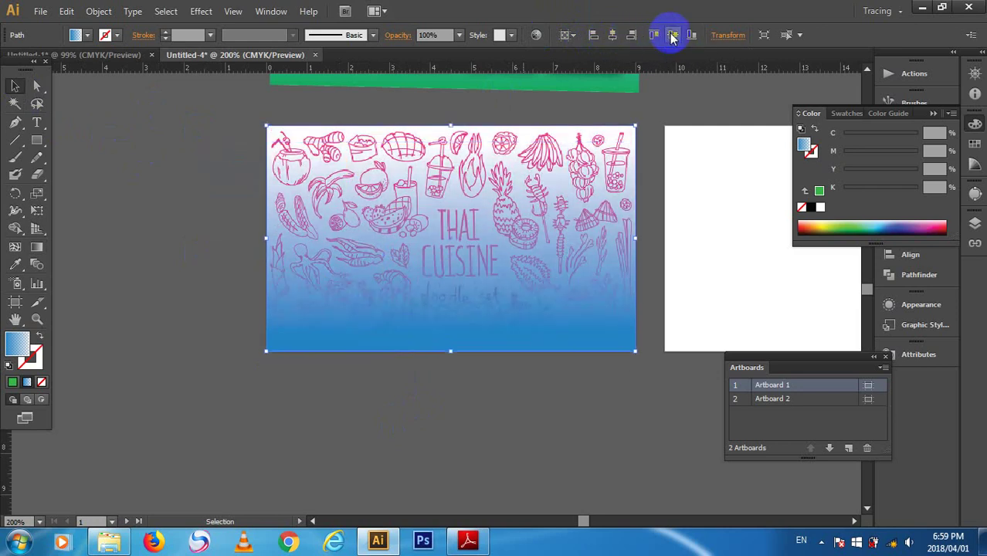
left_click(485, 452)
left_click_drag(454, 179, 442, 188)
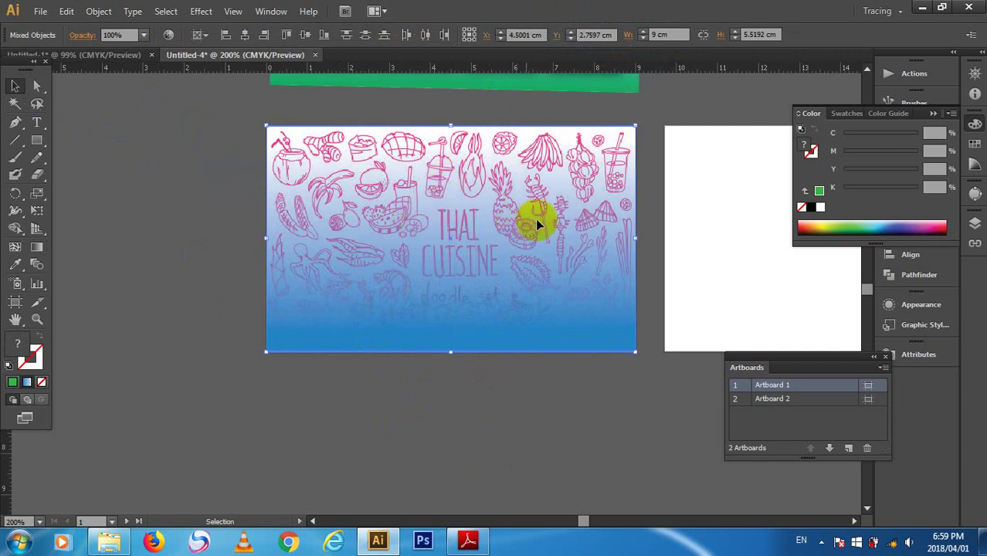
left_click(271, 11)
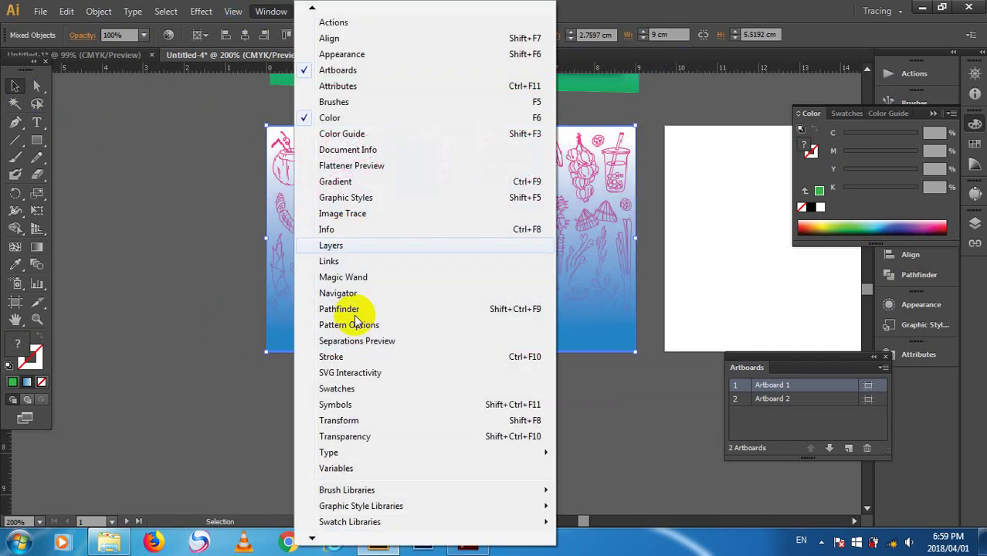
left_click(492, 439)
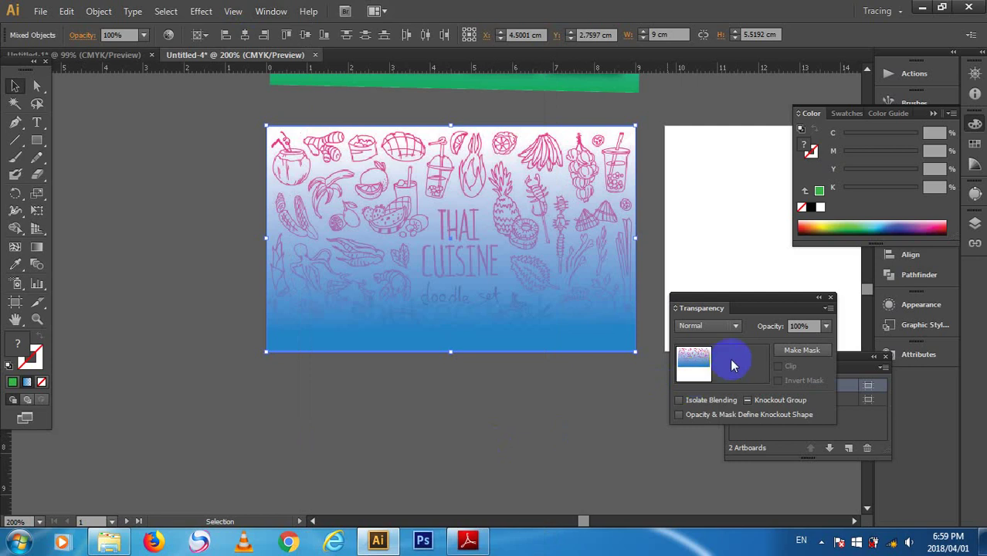
- Turn the gradient rectangle into an opacity mask on the doodle and start editing the mask
left_click(792, 352)
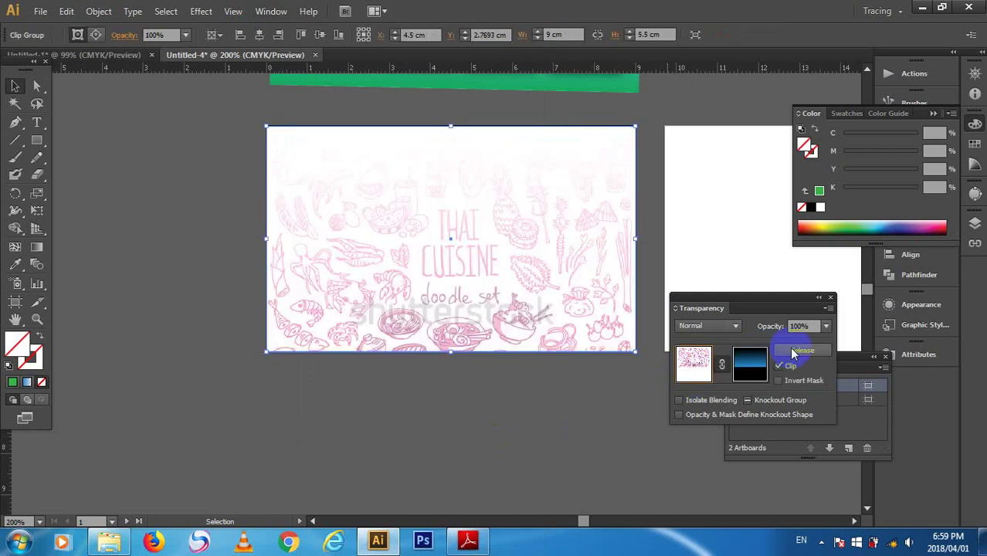
left_click(746, 365)
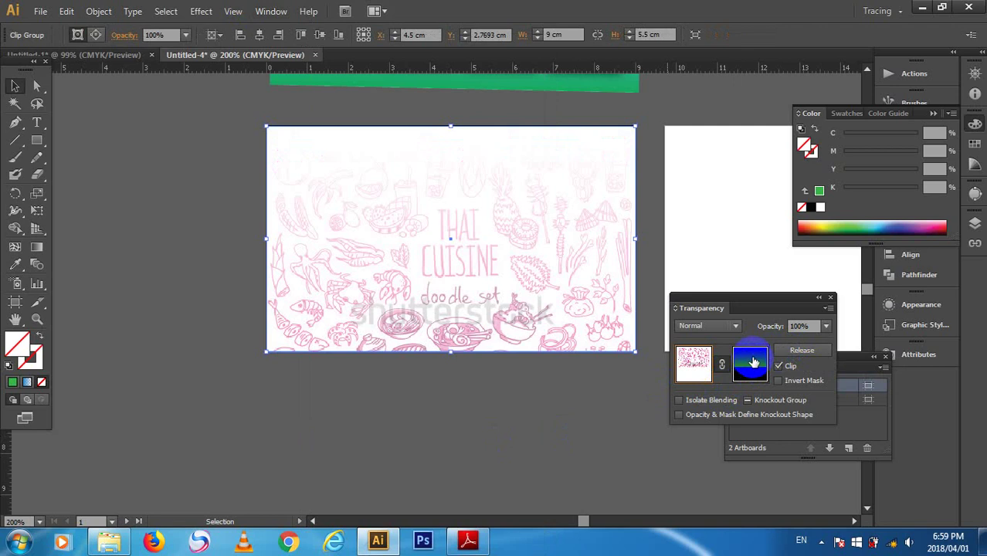
left_click(753, 360)
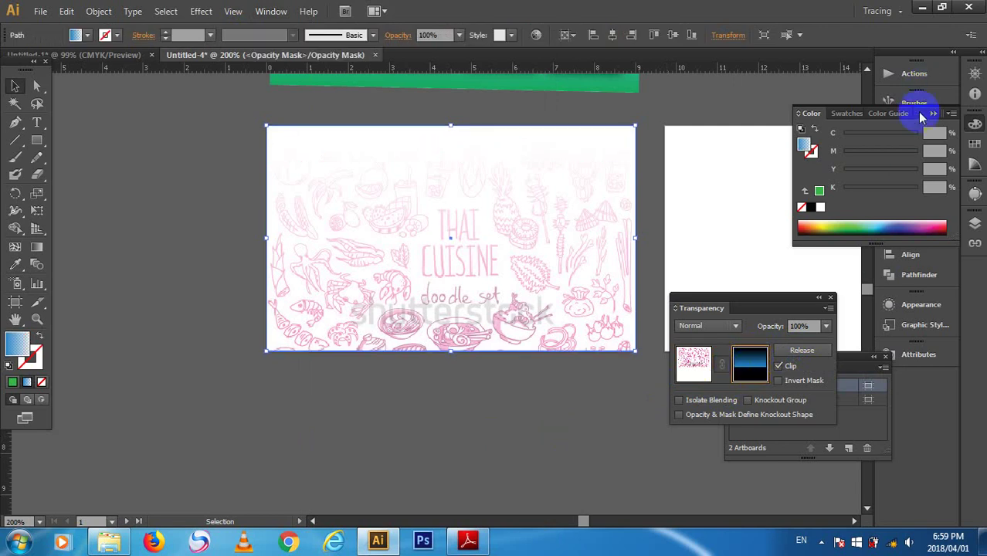
- Reverse the mask's fill gradient so the doodle fades toward the bottom, then reselect the mask
left_click(933, 114)
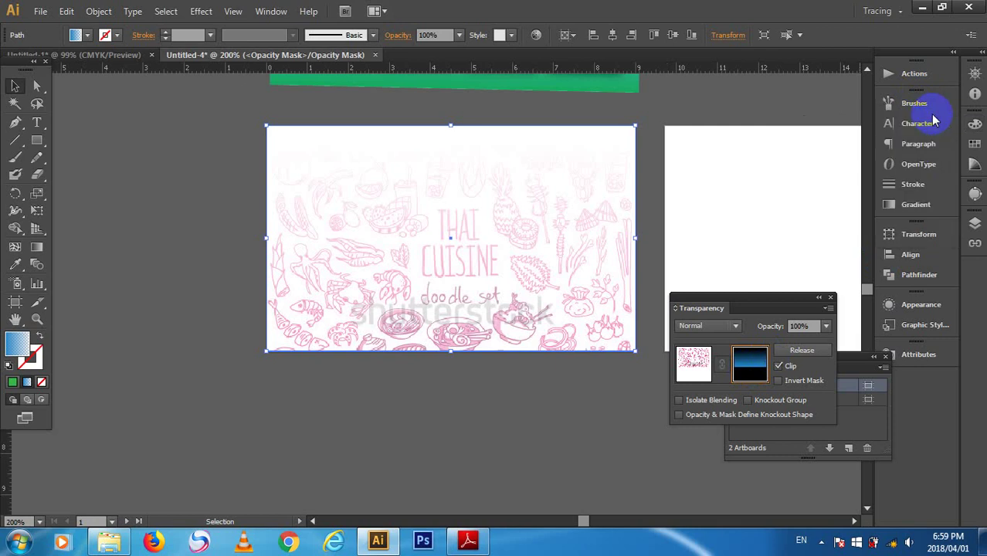
left_click(912, 206)
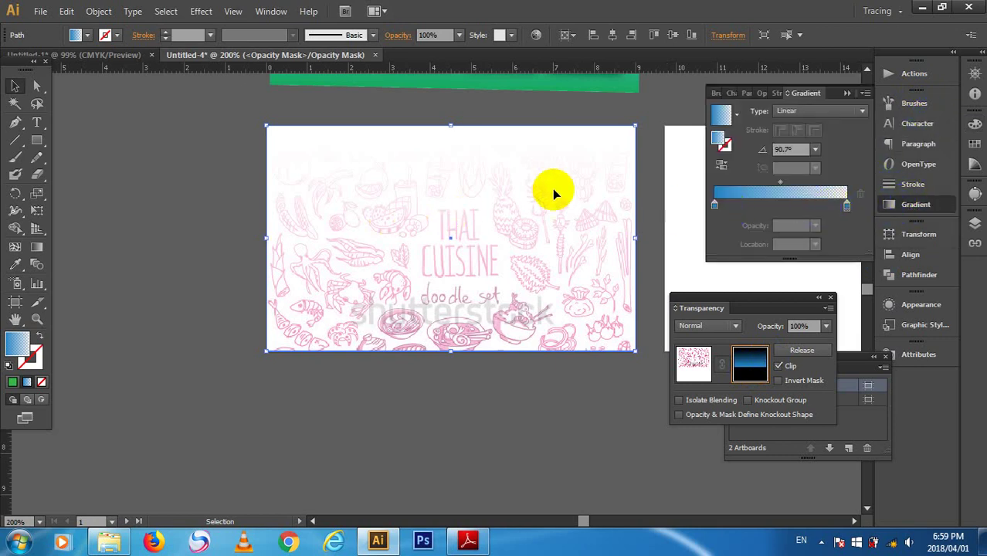
left_click(721, 142)
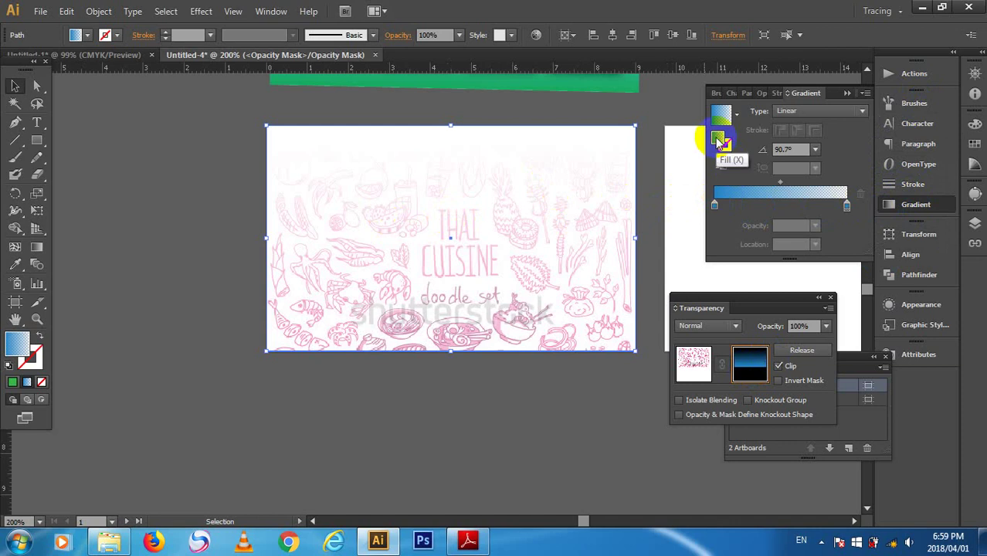
left_click(716, 149)
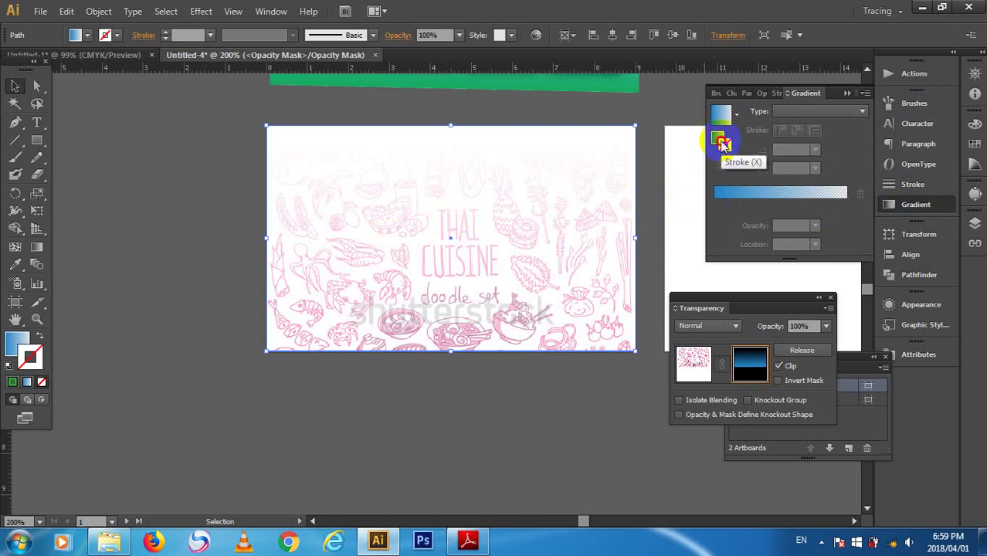
left_click(719, 138)
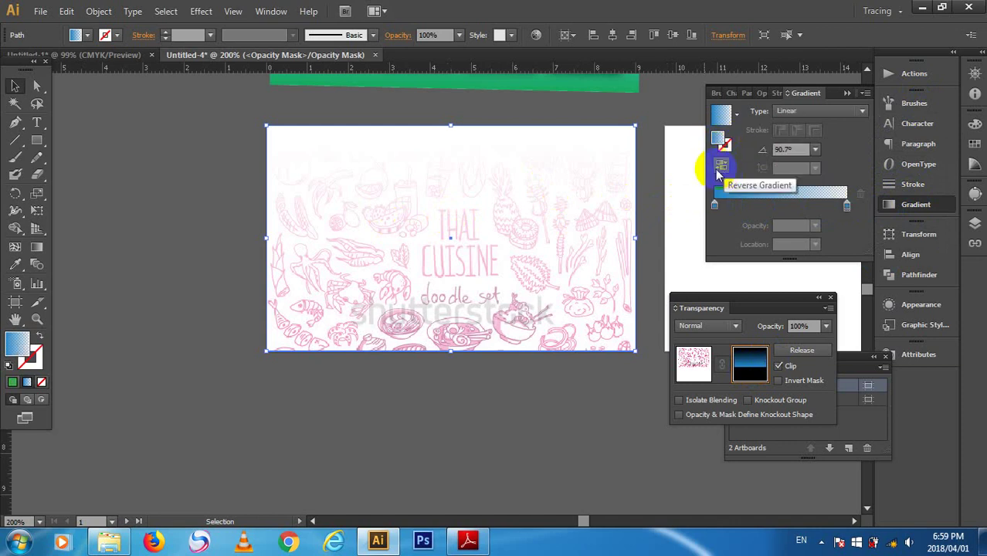
left_click(718, 174)
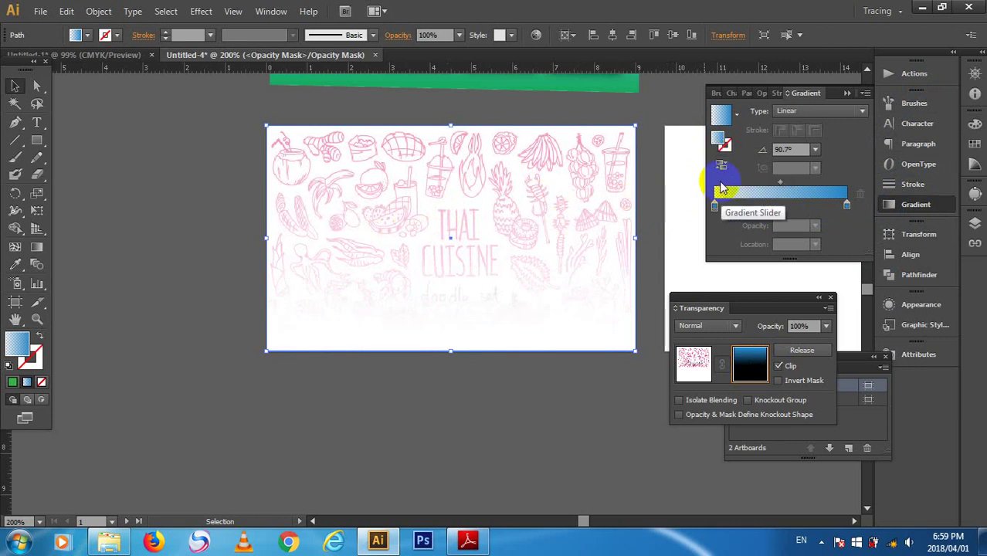
left_click(695, 363)
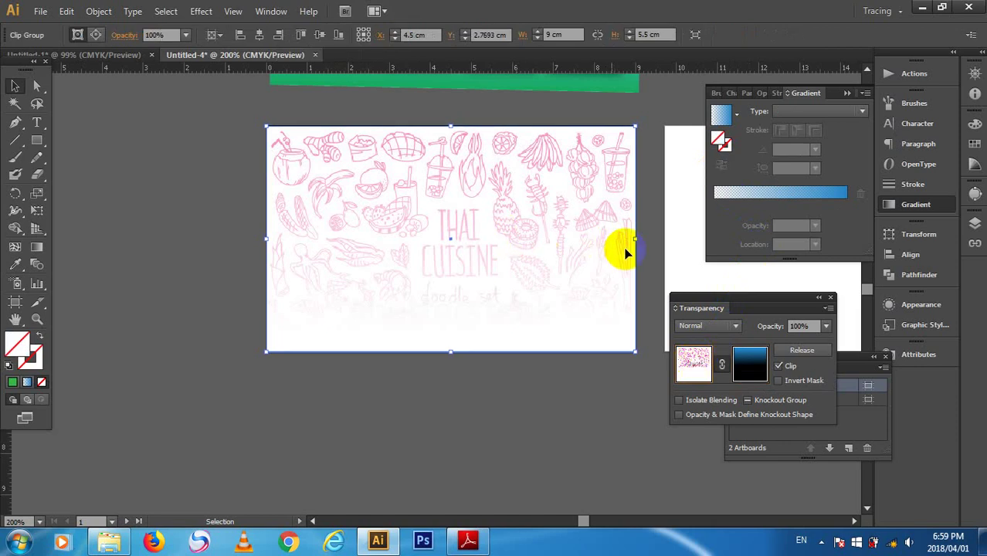
left_click(750, 364)
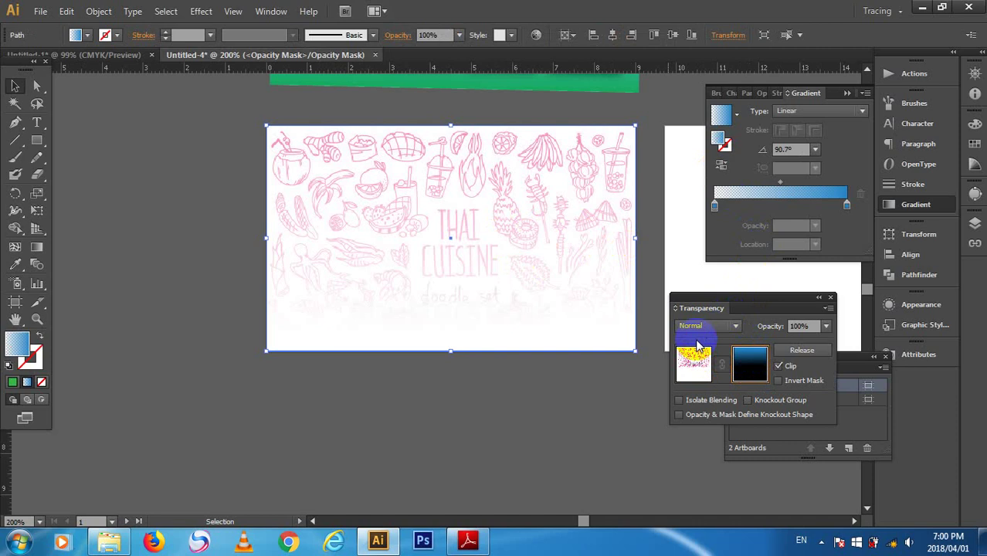
left_click(751, 371)
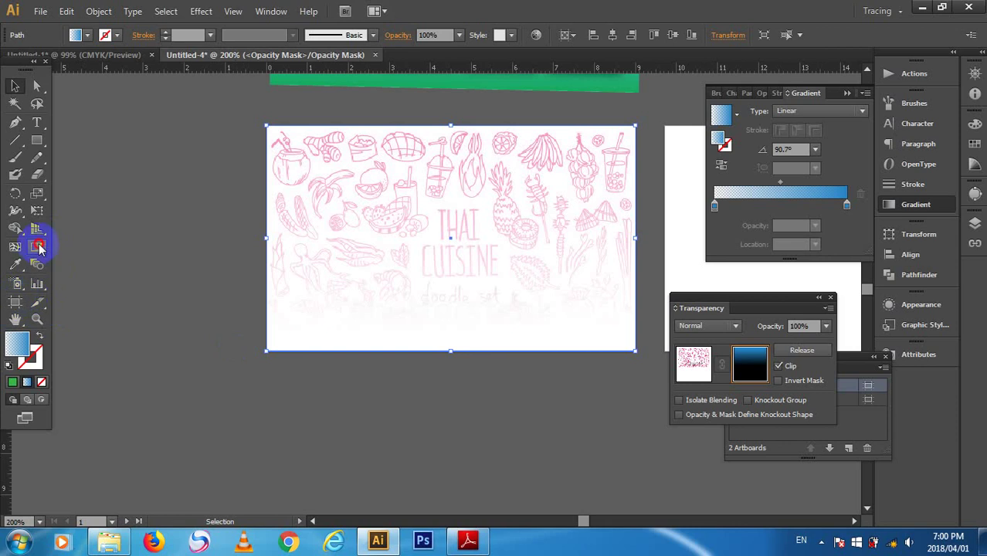
- Drag the mask gradient upward so the doodles fade out by mid-card, then return to the artwork
left_click(39, 247)
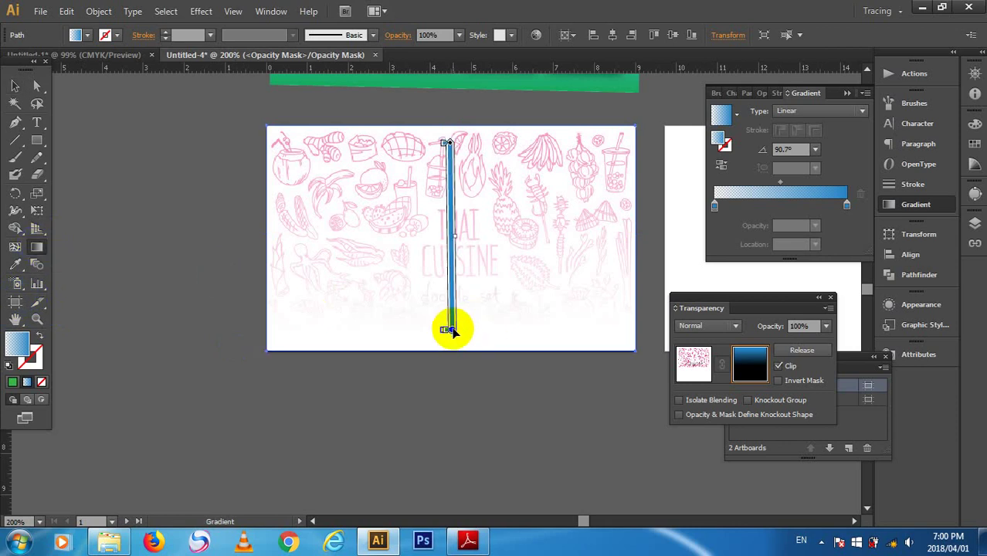
mouse_move(452, 330)
left_mouse_down()
mouse_move(448, 247)
mouse_move(450, 278)
left_mouse_up()
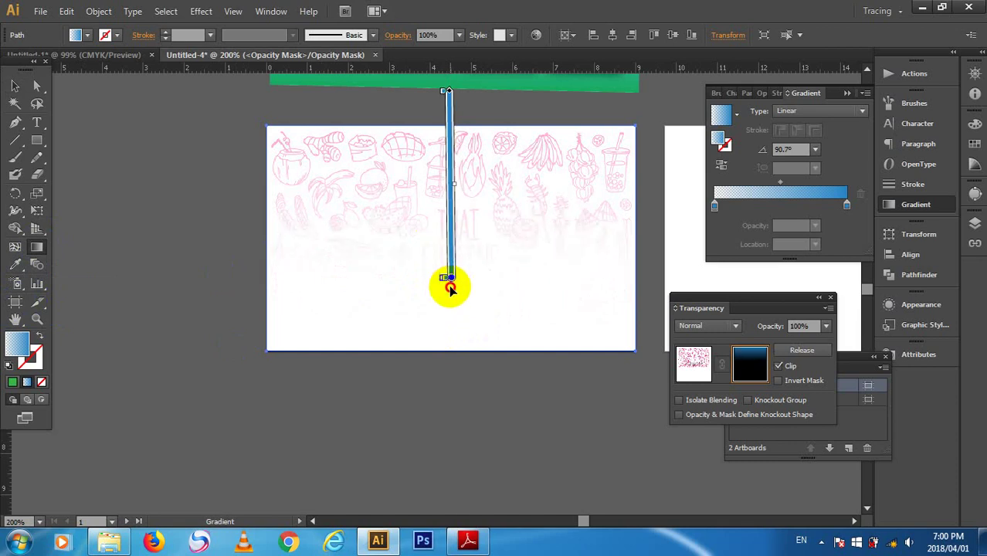
left_click(693, 363)
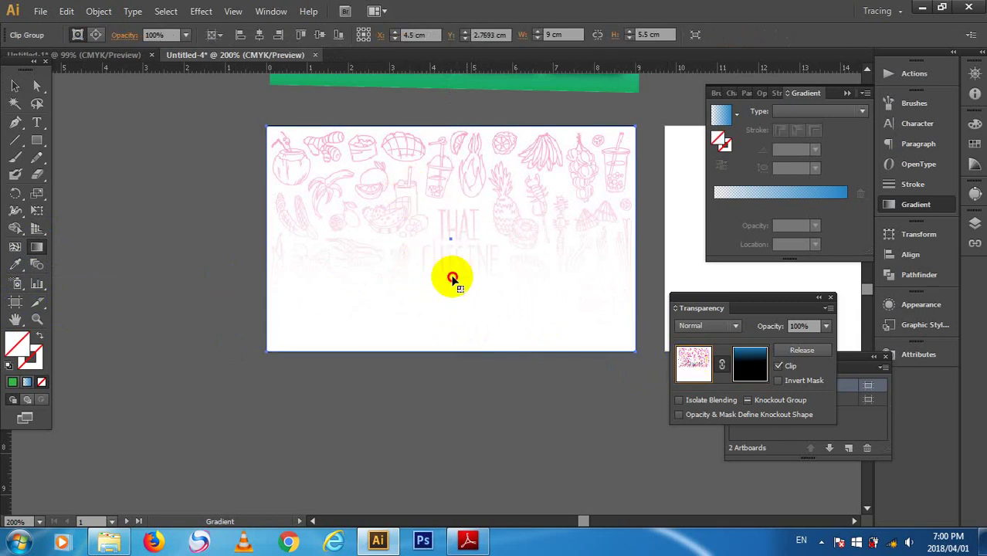
left_click(757, 363)
left_click_drag(451, 291, 448, 104)
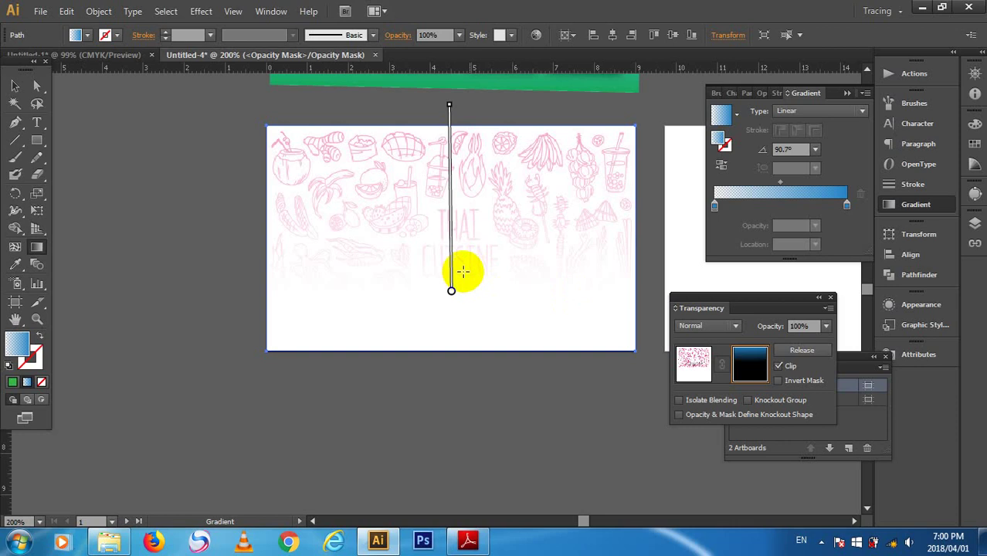
left_click_drag(451, 291, 442, 263)
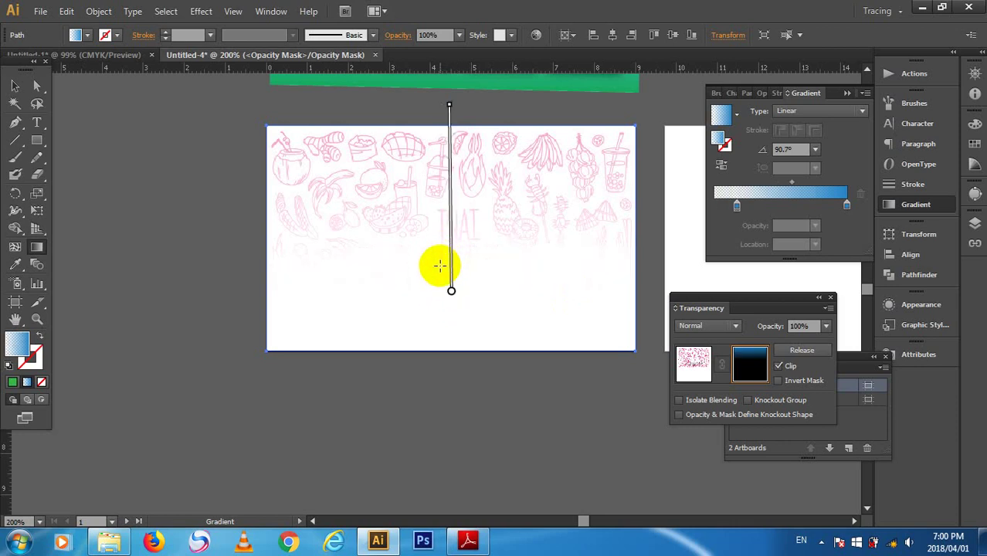
left_click(408, 389)
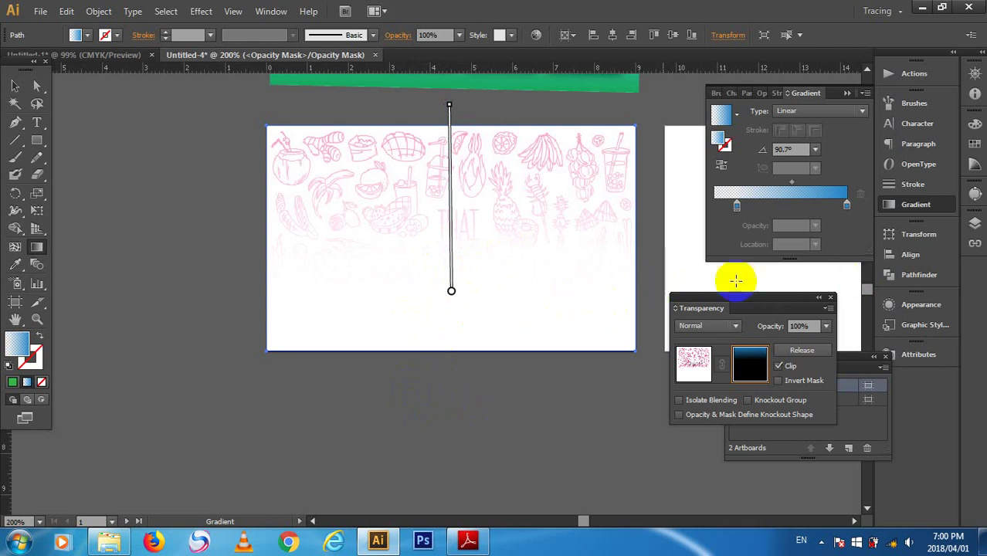
left_click(693, 370)
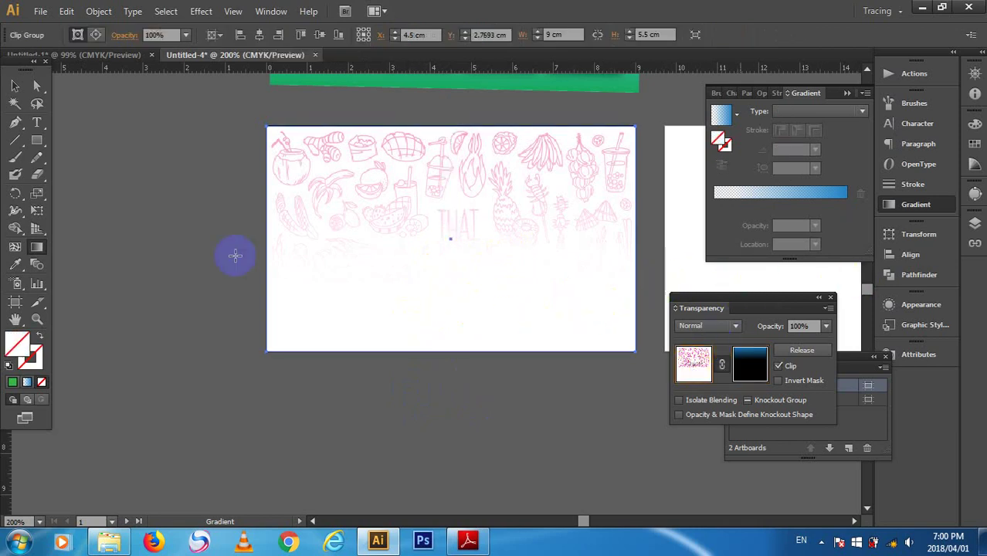
left_click(37, 137)
- Create a 9 × 5.5 cm rectangle with a green gradient fill running vertically bottom to top
left_click(165, 163)
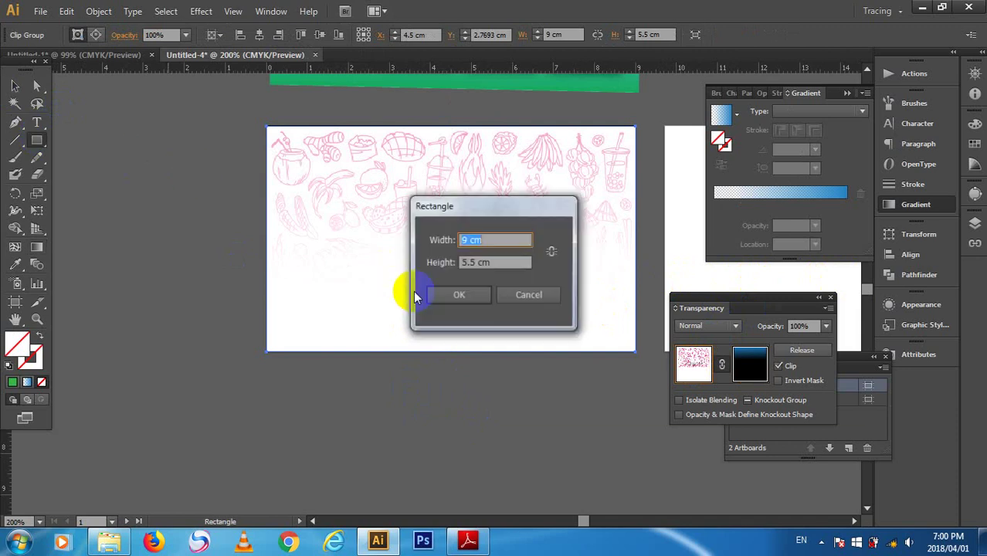
left_click(460, 308)
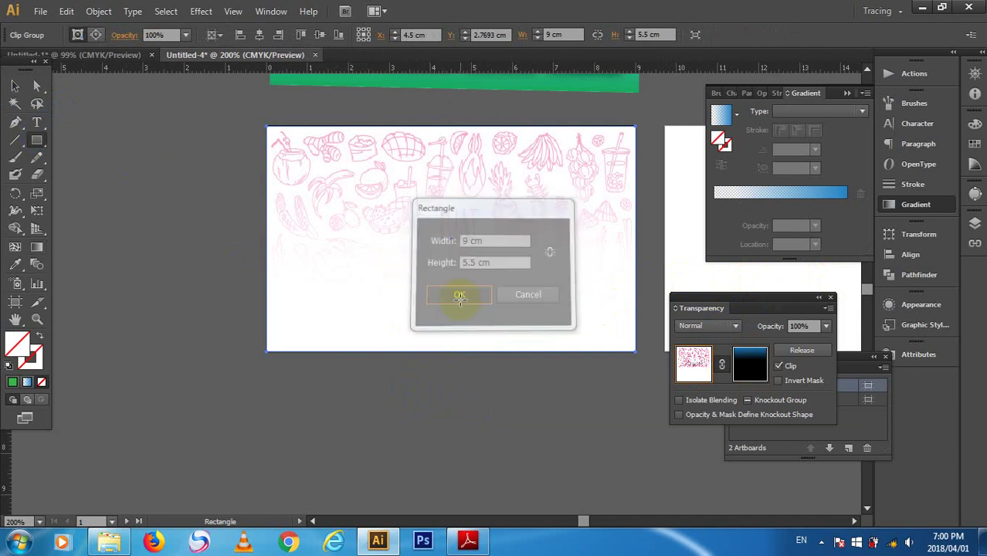
left_click(87, 35)
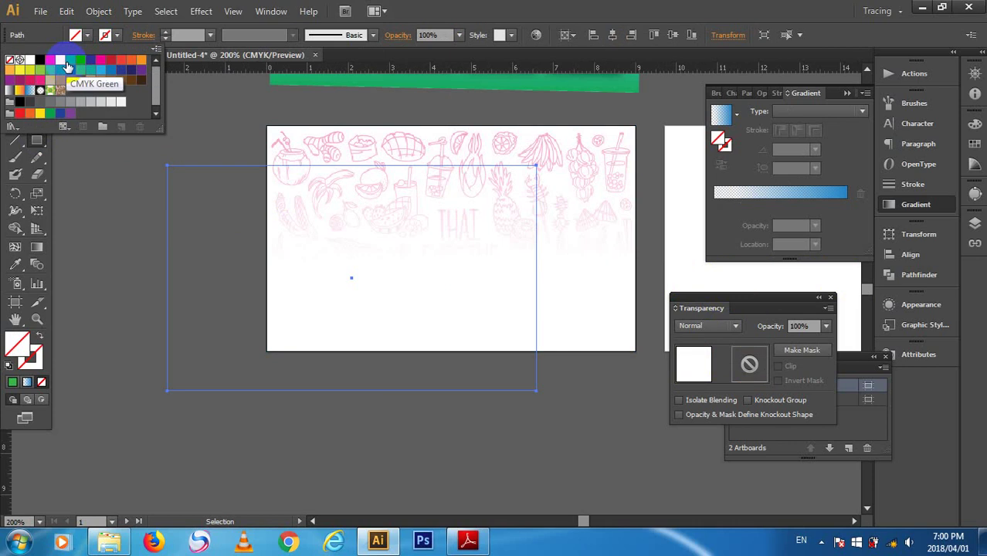
left_click(69, 61)
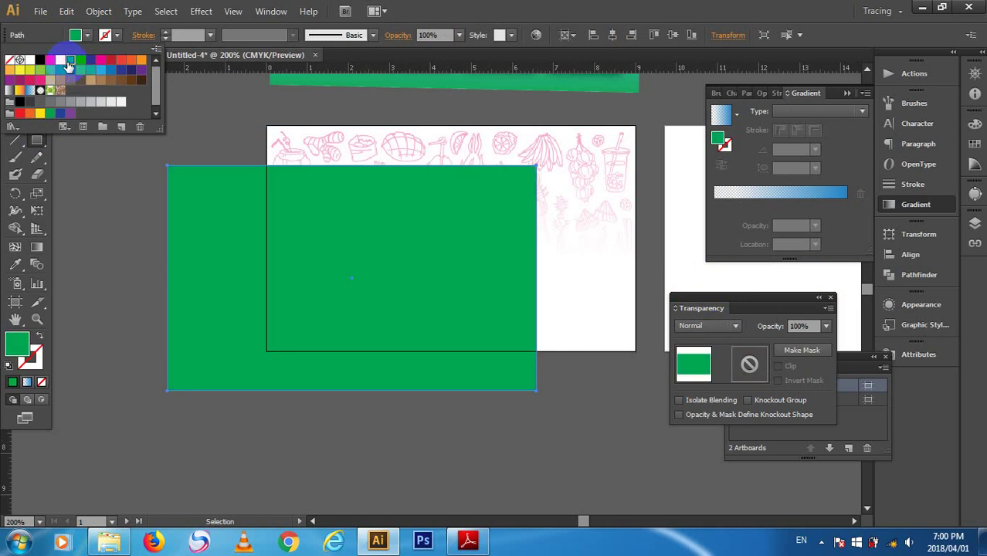
left_click(29, 90)
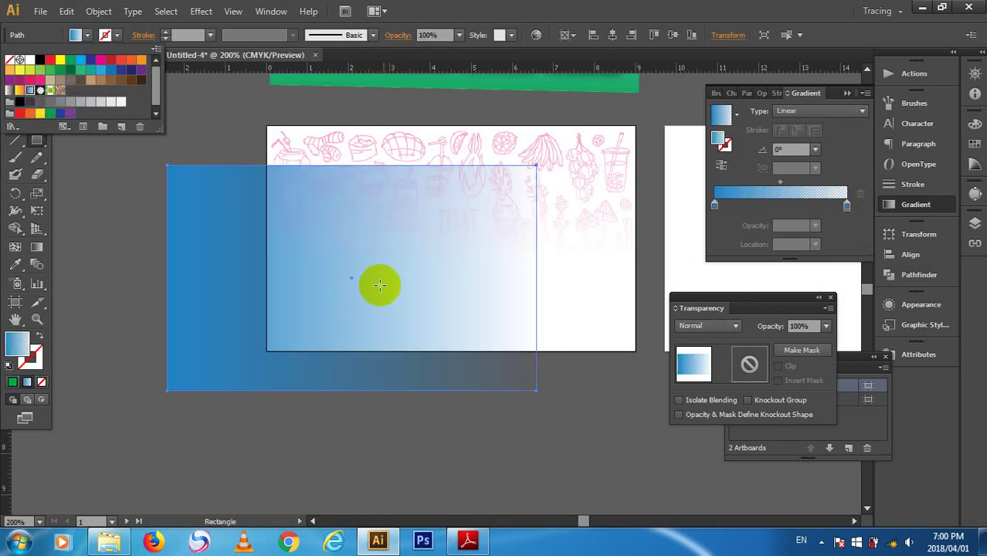
key("m")
left_click(354, 394)
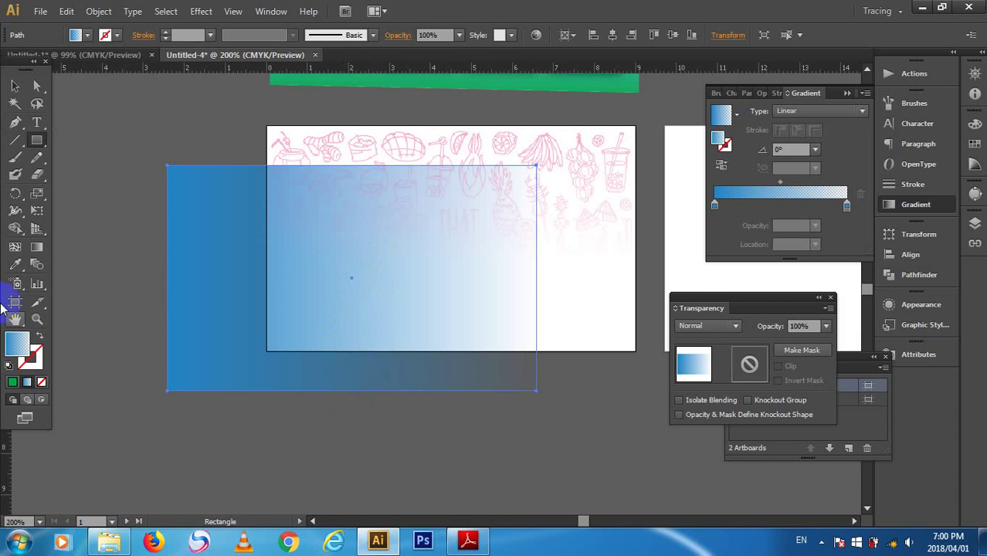
left_click(27, 194)
left_click(36, 247)
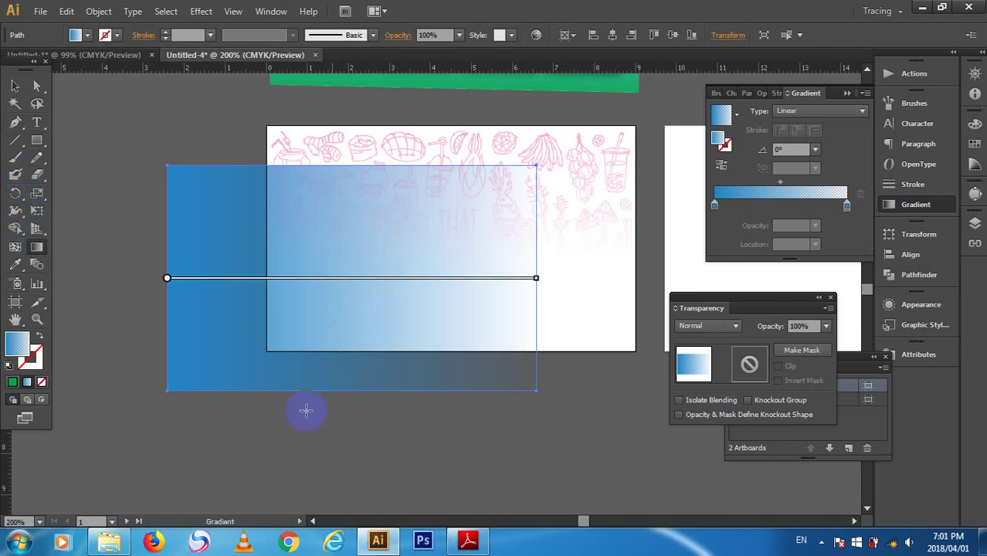
left_click_drag(327, 358, 324, 229)
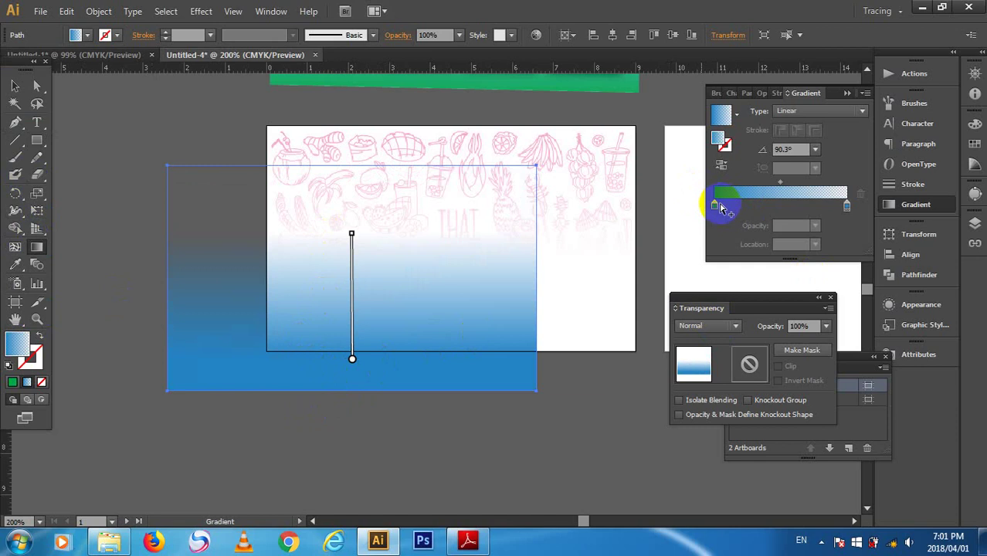
- Make the starting gradient stop green and add an end stop for the 3% opacity fade
left_click(714, 206)
double_click(714, 205)
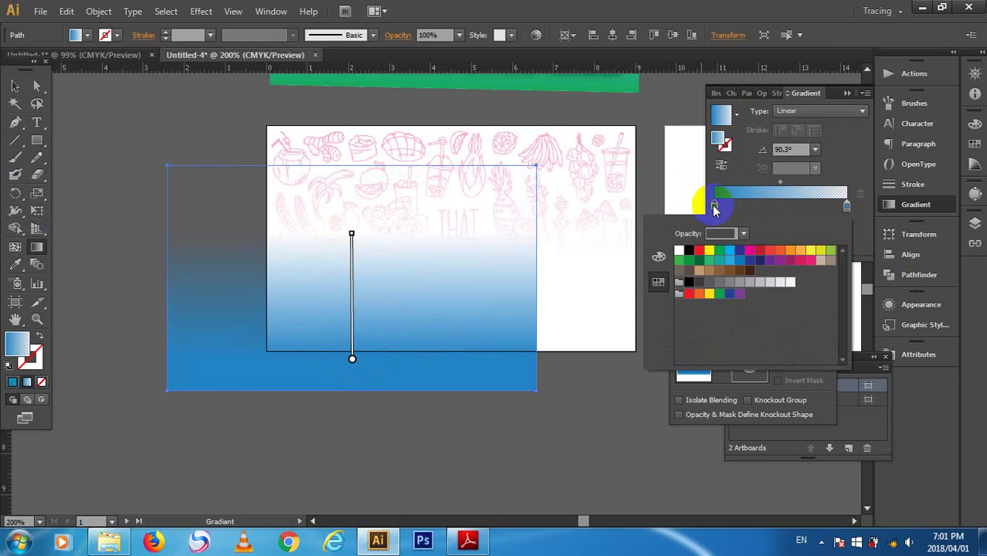
left_click(678, 262)
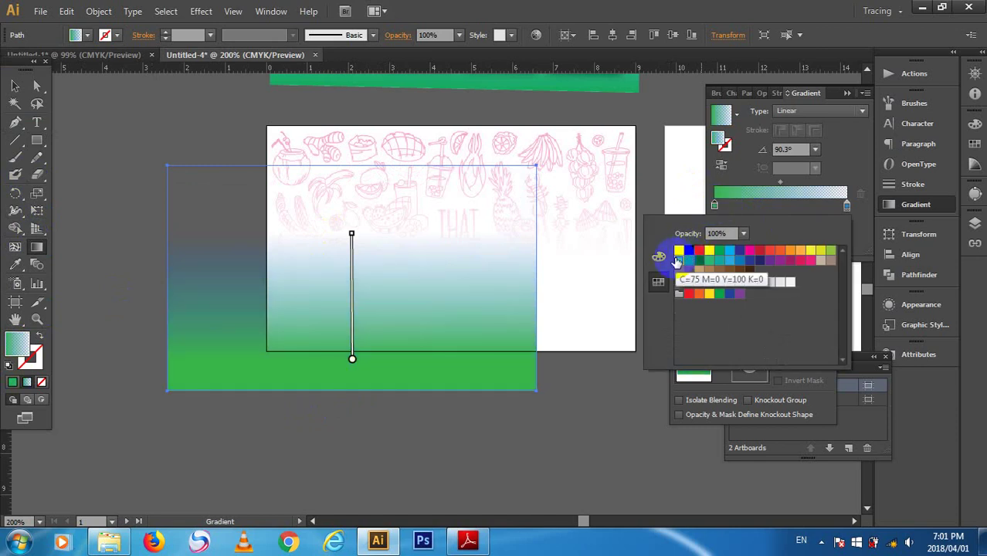
left_click_drag(709, 250, 844, 206)
double_click(844, 206)
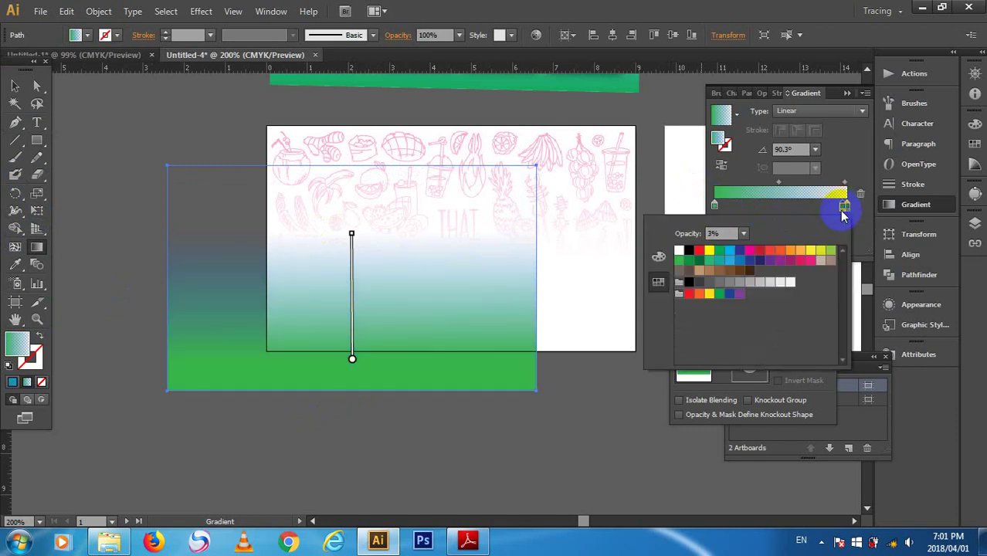
left_click(844, 208)
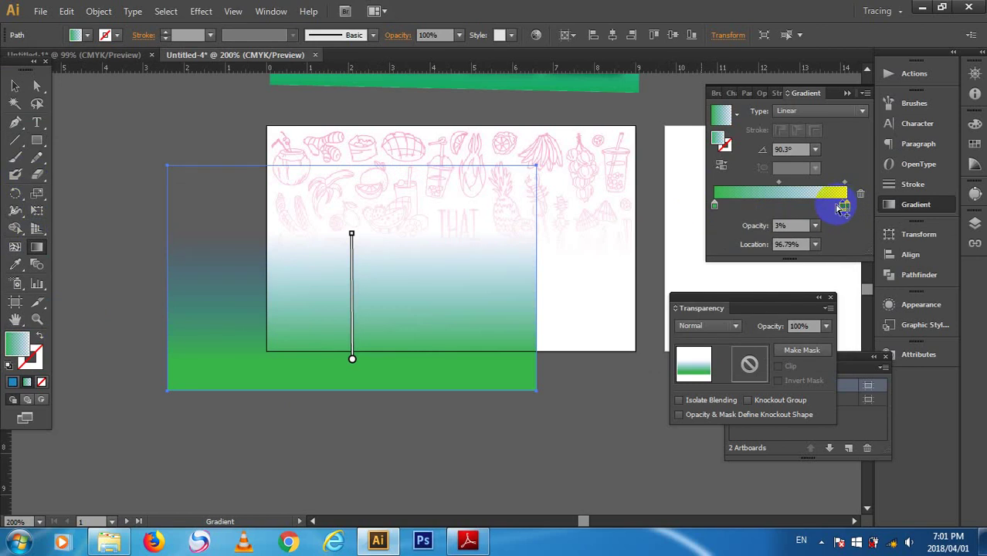
key("Delete")
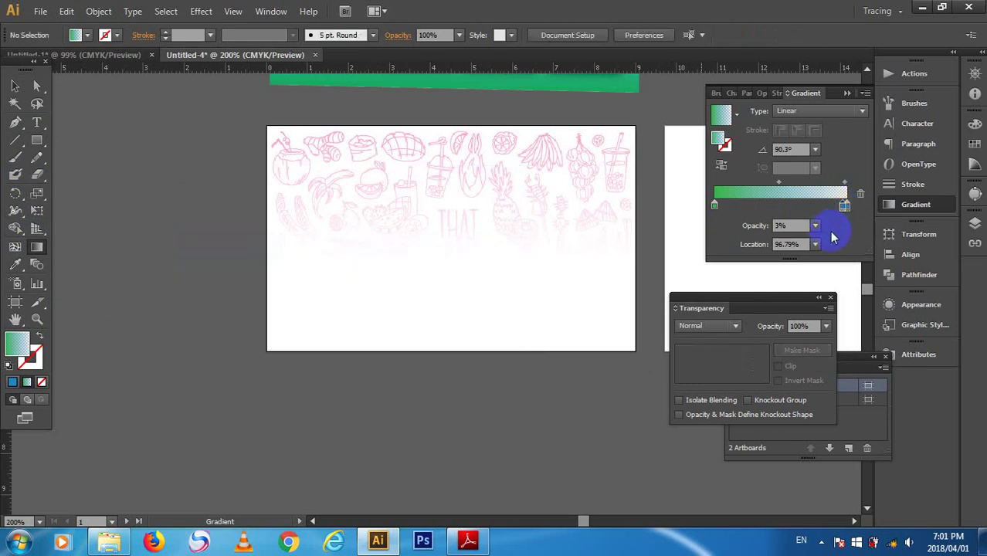
key("ctrl+z")
- Move the end stop to the gradient's 100% end and make it white
mouse_move(843, 207)
left_mouse_down()
mouse_move(857, 200)
mouse_move(851, 217)
left_mouse_up()
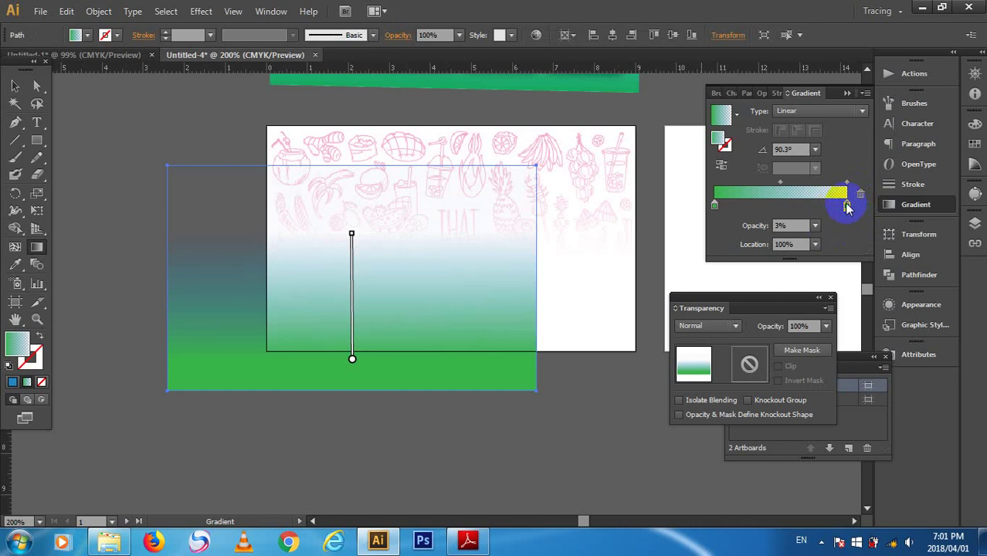
double_click(847, 206)
left_click(788, 260)
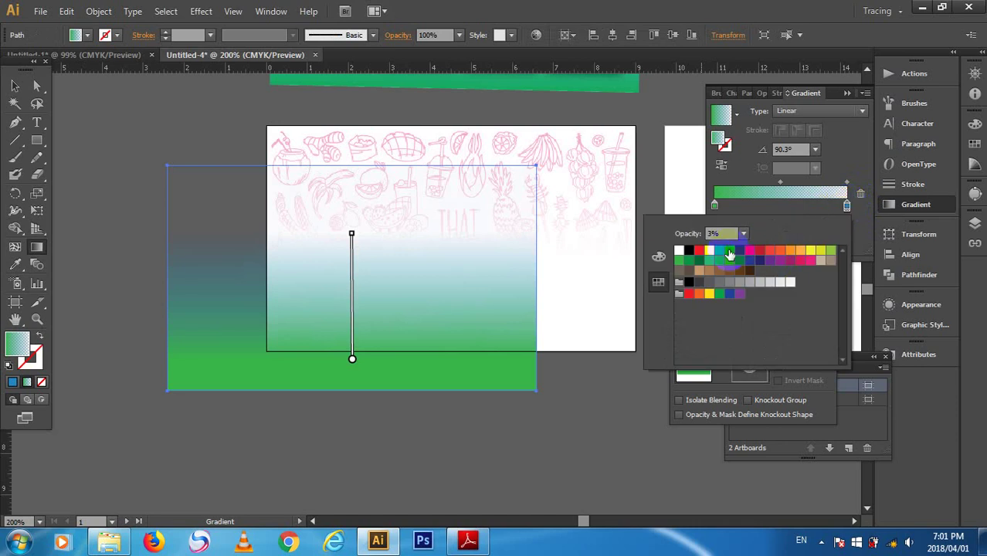
left_click(681, 250)
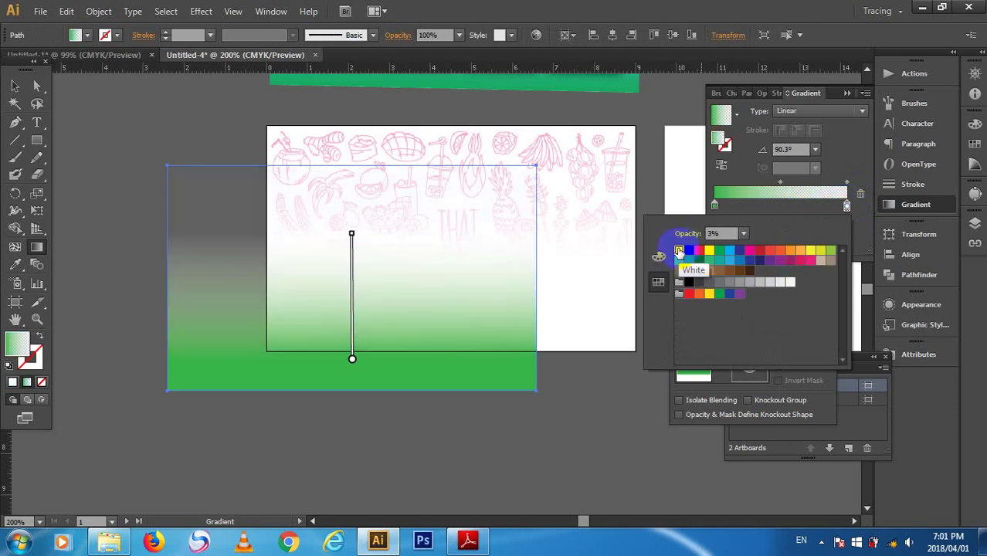
left_click(720, 252)
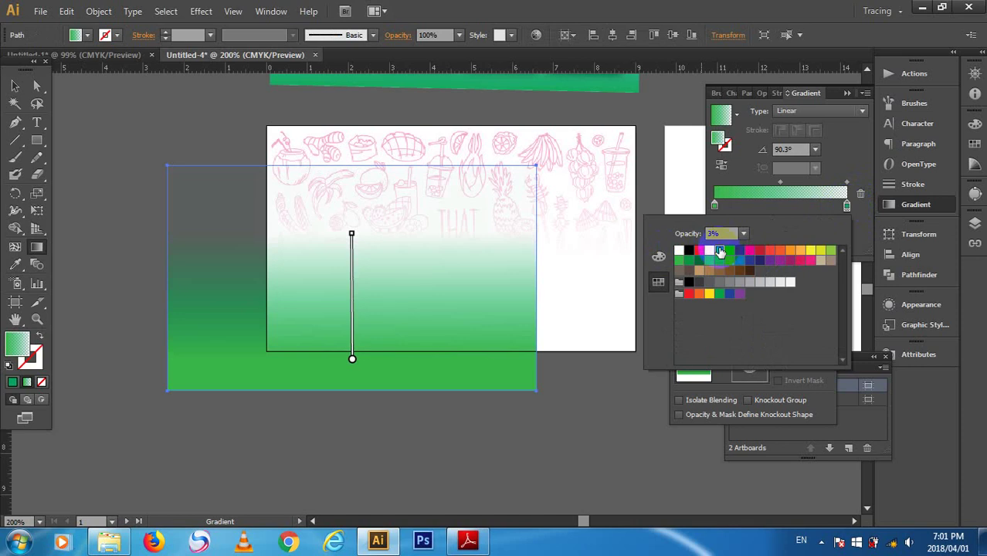
left_click(678, 251)
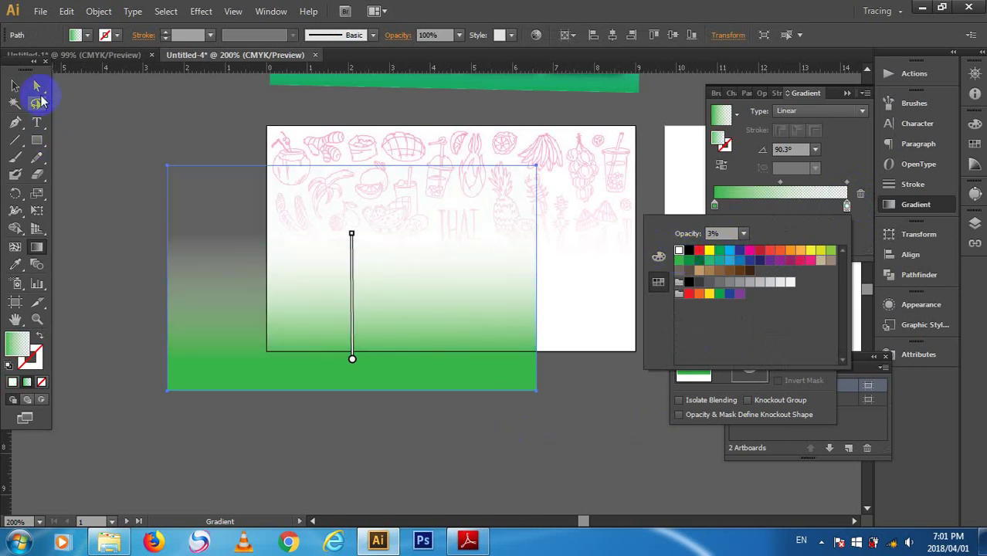
left_click(14, 87)
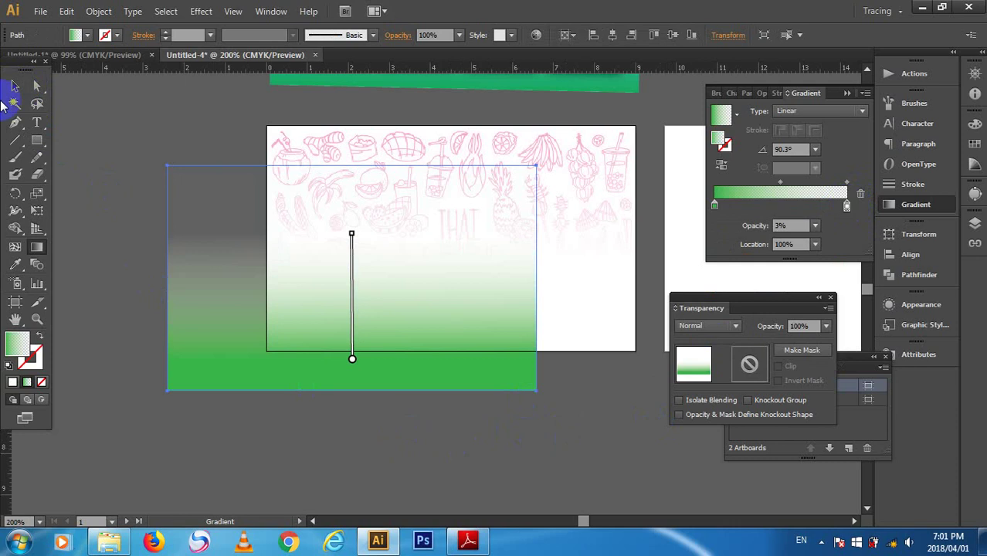
- Centre the gradient rectangle horizontally and vertically on the card, then deselect to view it
left_click(15, 85)
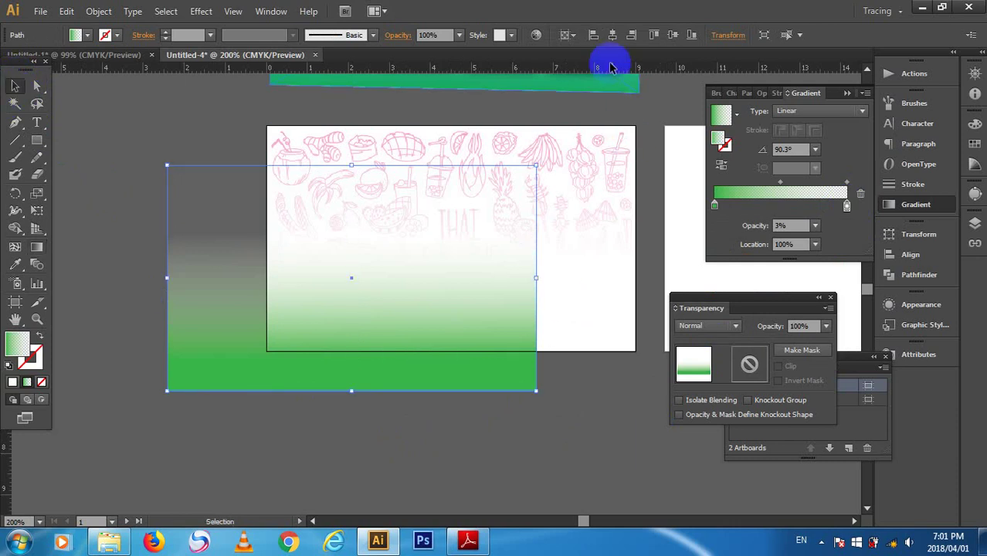
left_click(612, 35)
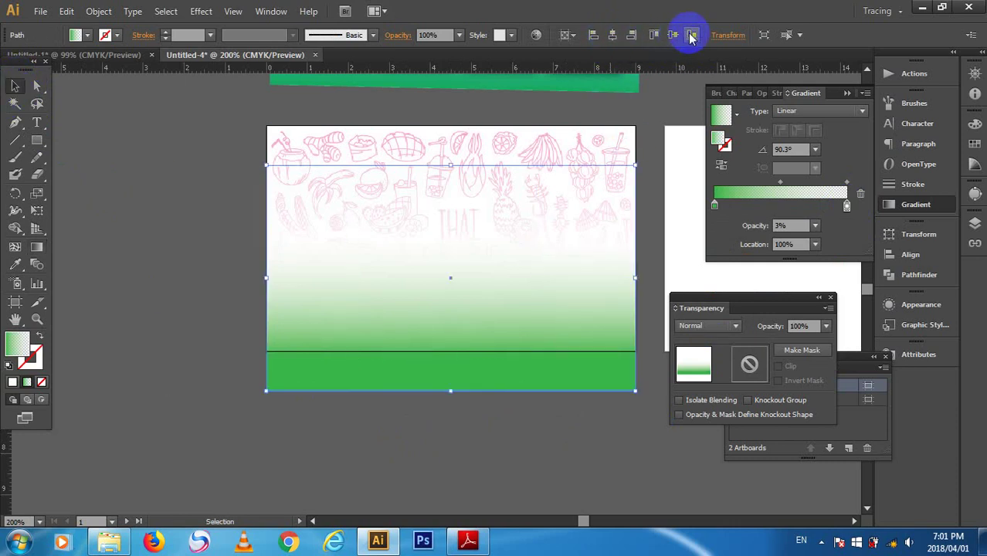
left_click(673, 36)
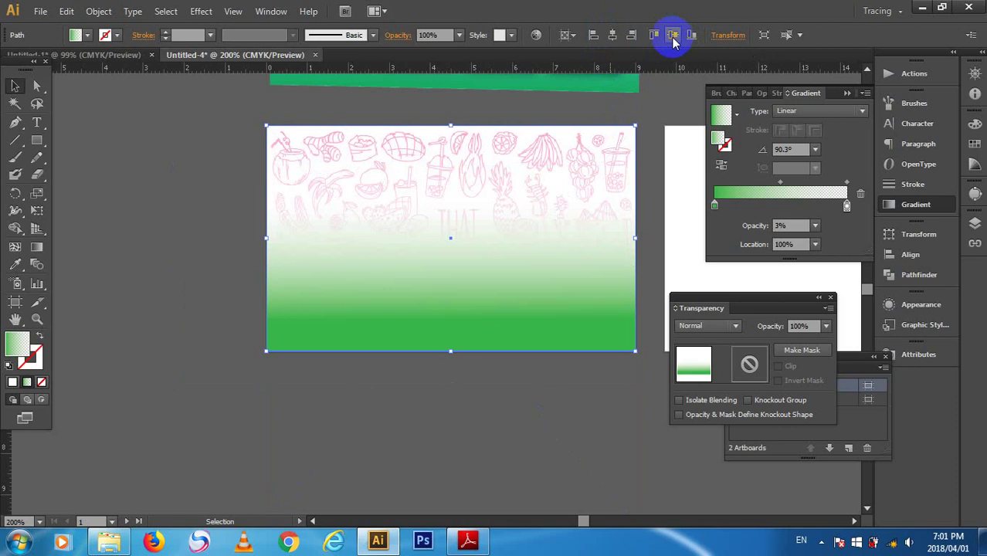
left_click(557, 462)
left_click(599, 344)
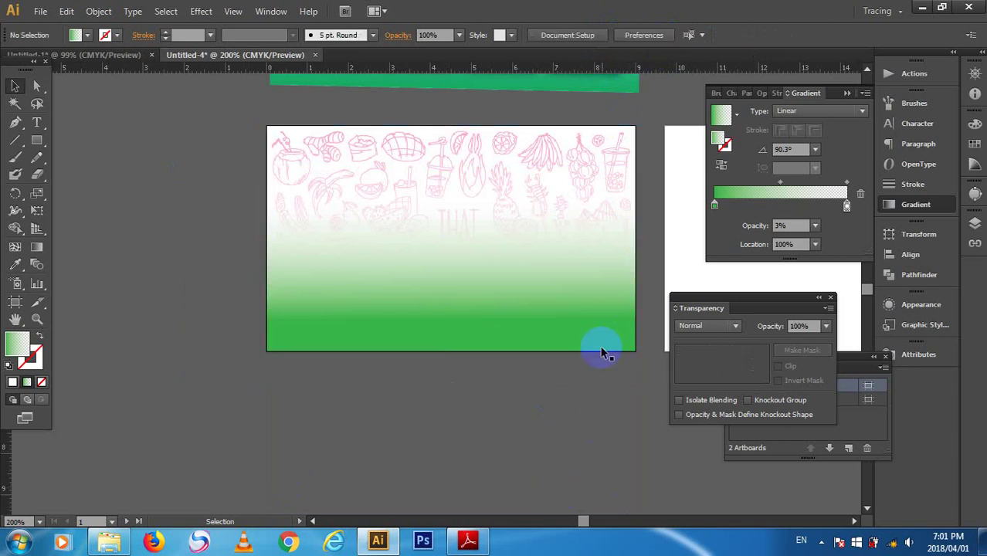
left_click(594, 455)
scroll(601, 420, "up", 5)
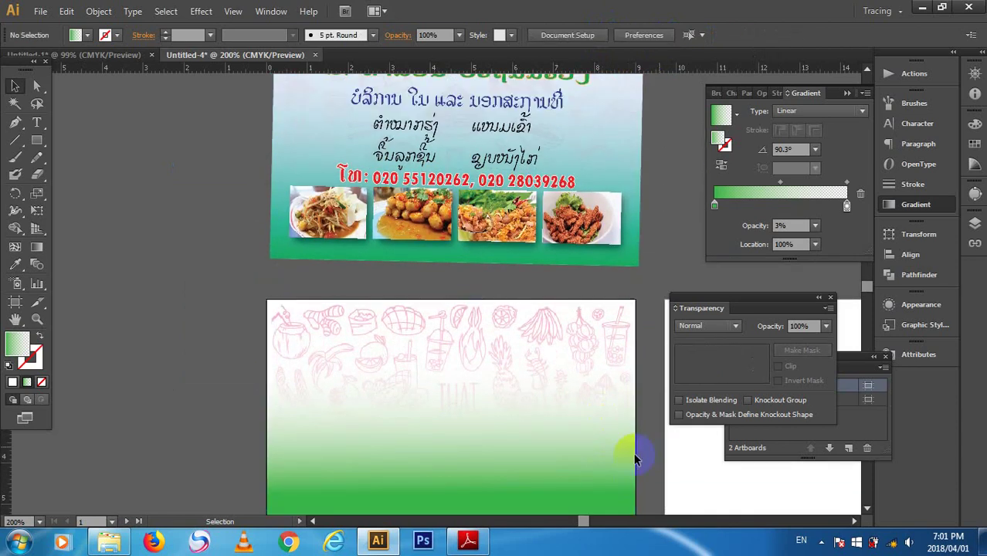
scroll(629, 456, "down", 3)
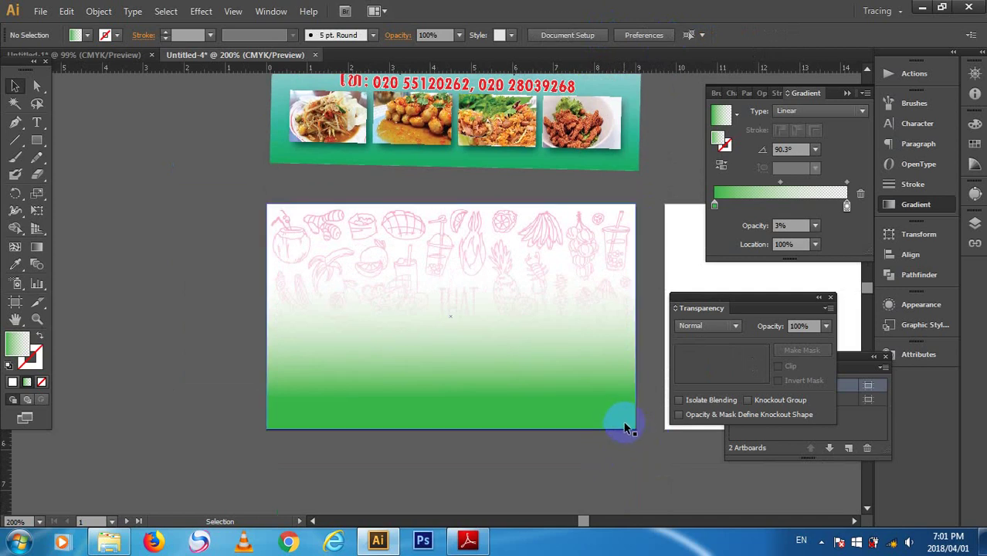
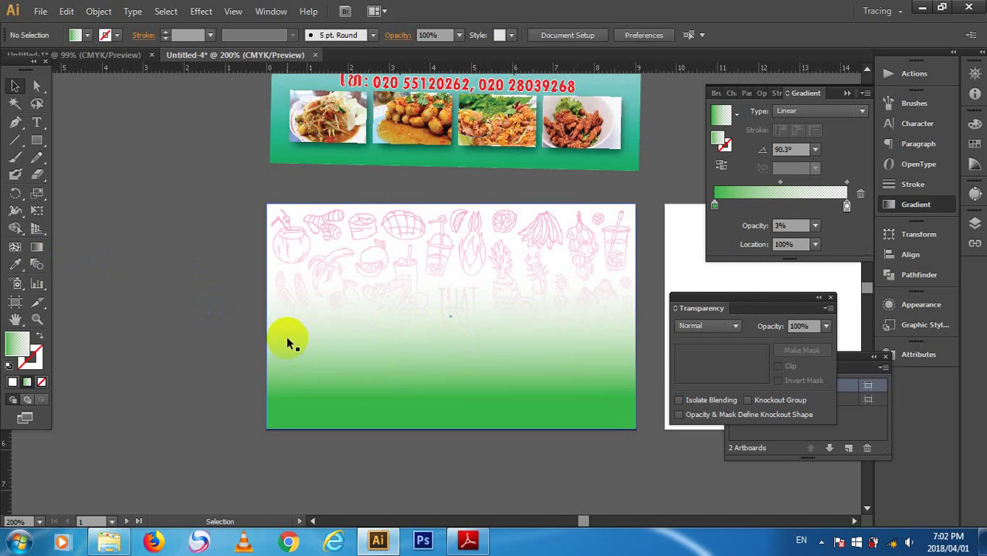
- Pick the Type tool and switch keyboard input to Lao, removing a test glyph that won't render
scroll(448, 346, "up", 3)
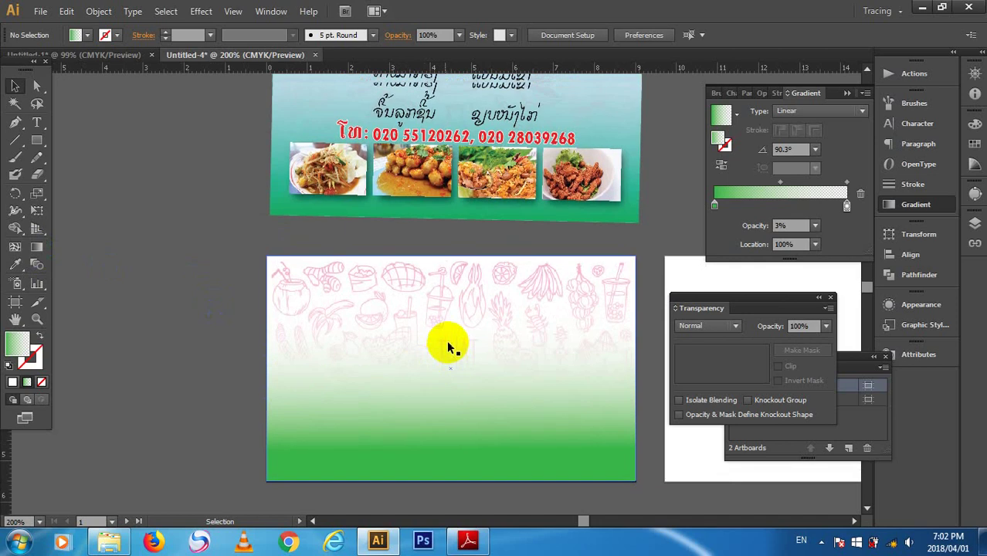
scroll(453, 346, "down", 1)
scroll(453, 344, "up", 2)
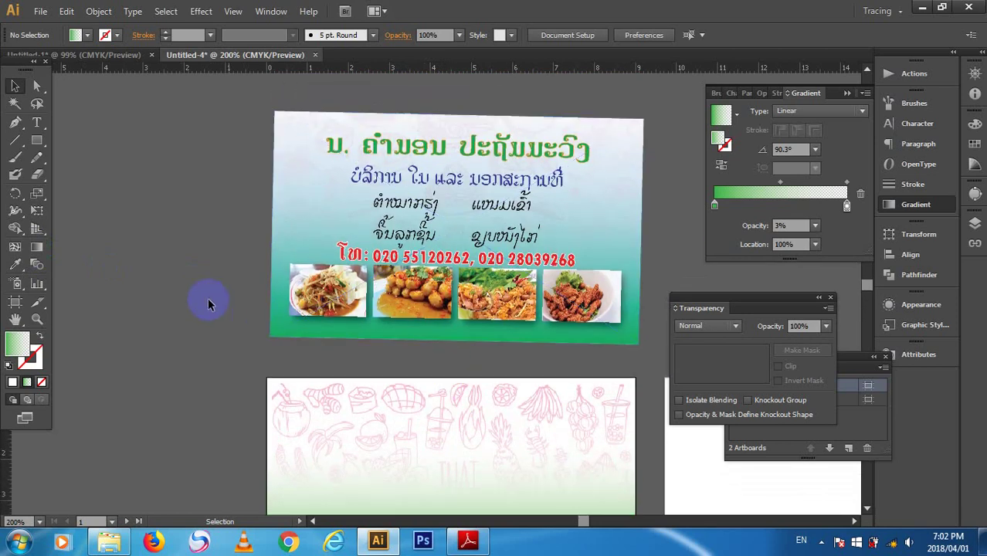
scroll(201, 293, "down", 2)
key("t")
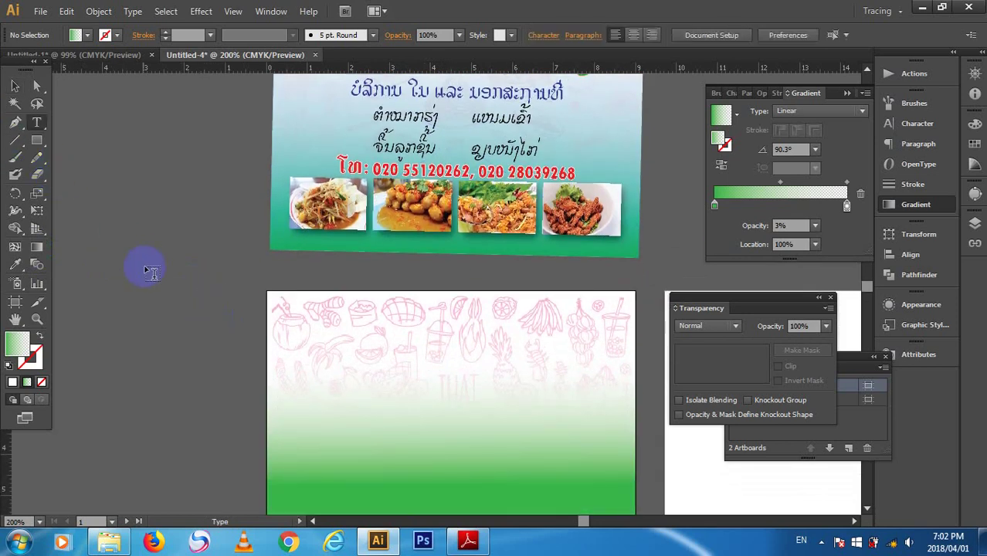
scroll(137, 227, "up", 2)
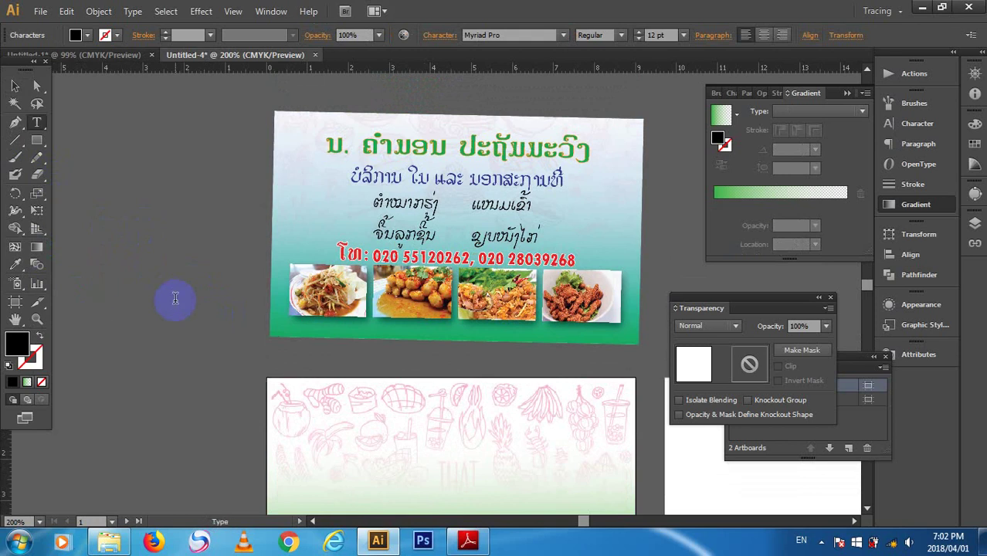
key("alt+shift")
type("ບ")
key("BackSpace")
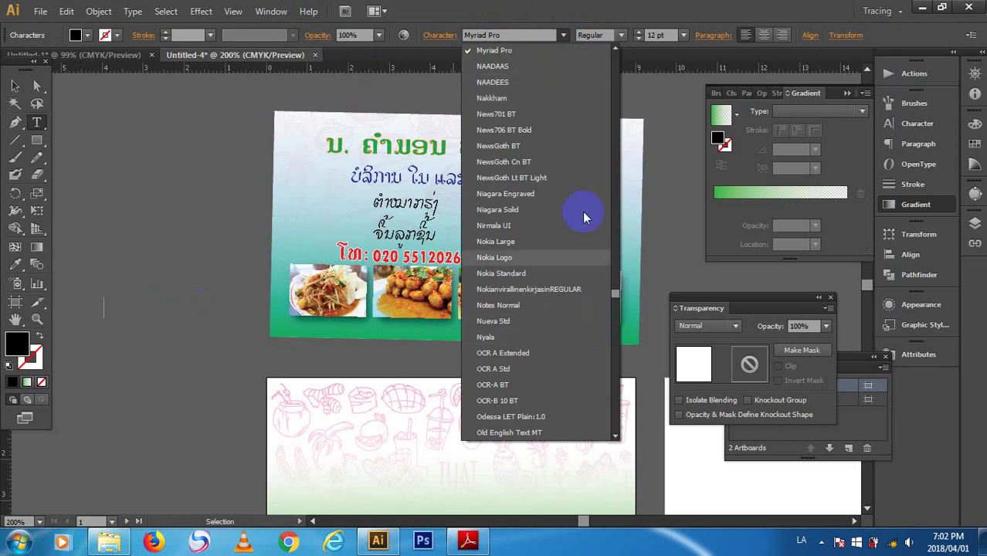
- Set the type font to Saysettha OT Regular after briefly trying LilyUPC
scroll(567, 327, "down", 10)
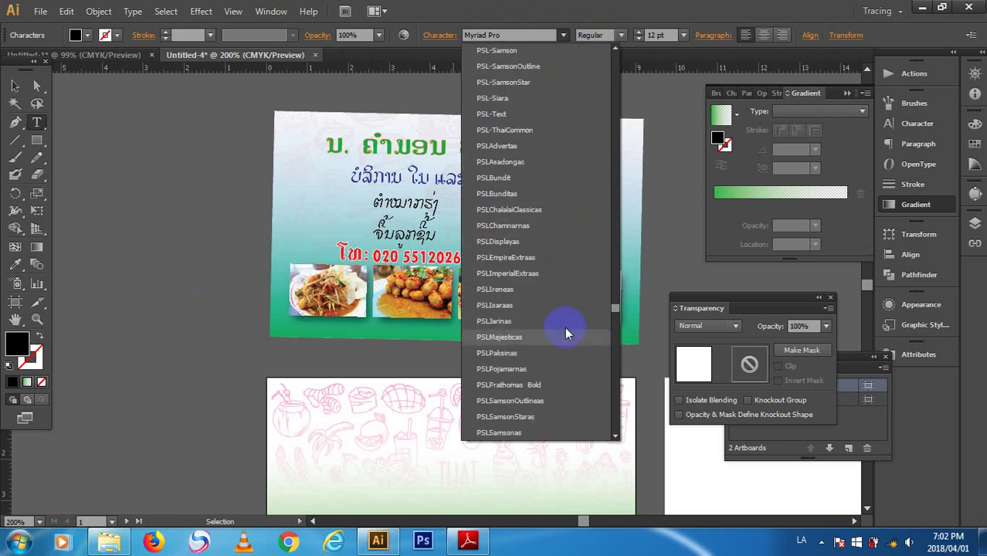
scroll(568, 332, "down", 20)
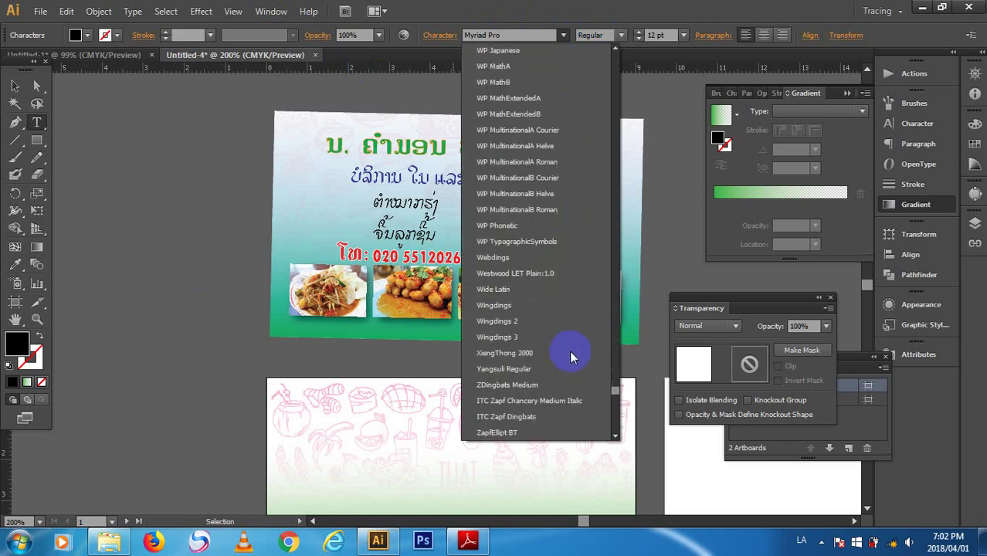
scroll(561, 368, "down", 4)
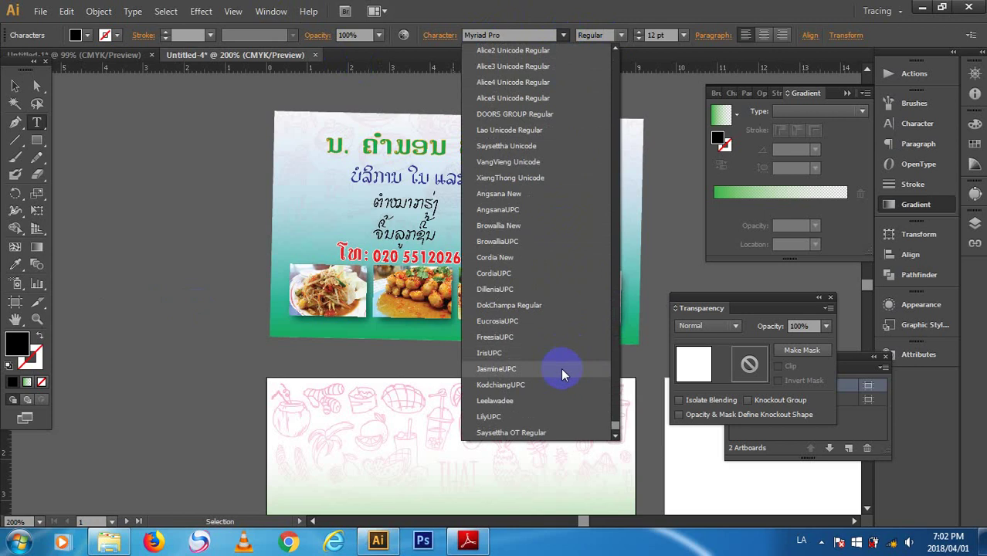
left_click(552, 421)
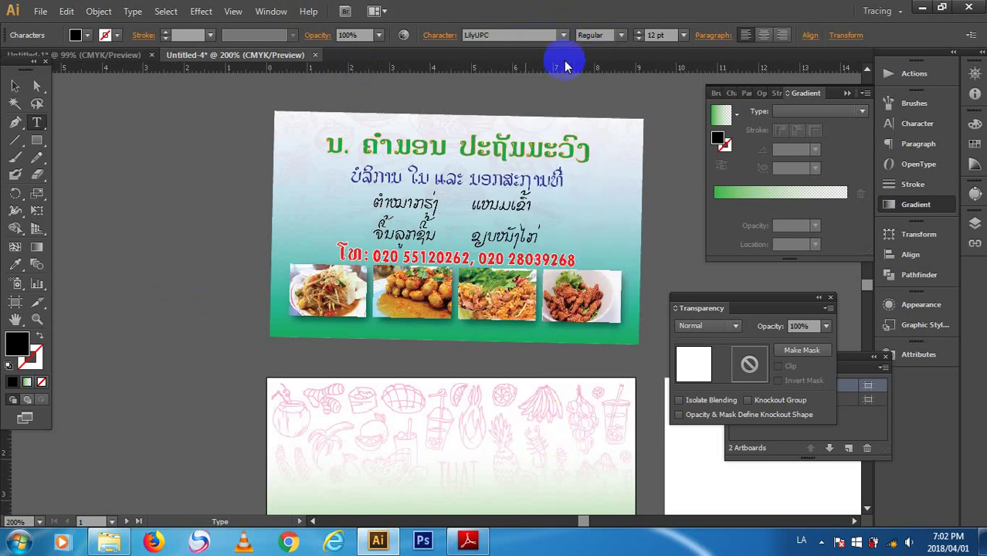
left_click(563, 35)
left_click(539, 433)
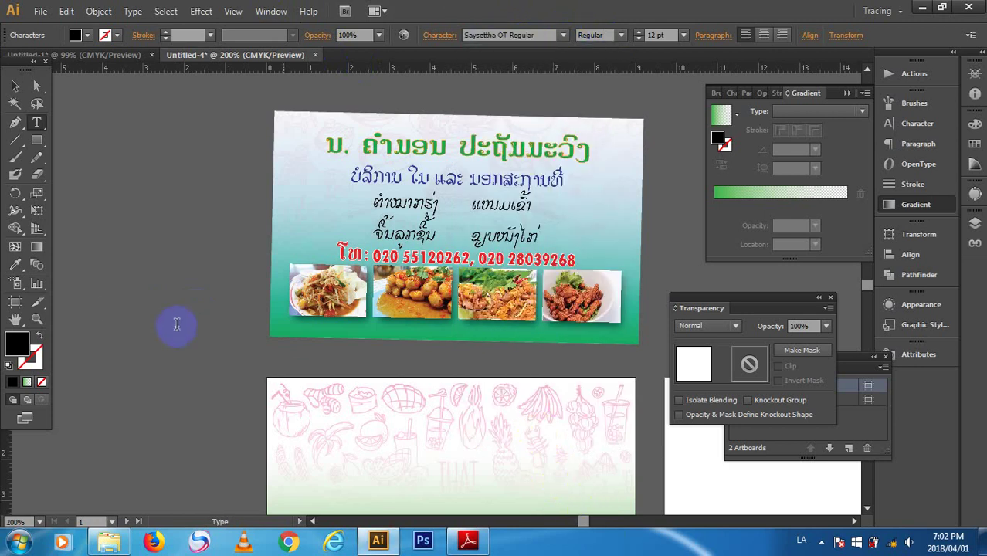
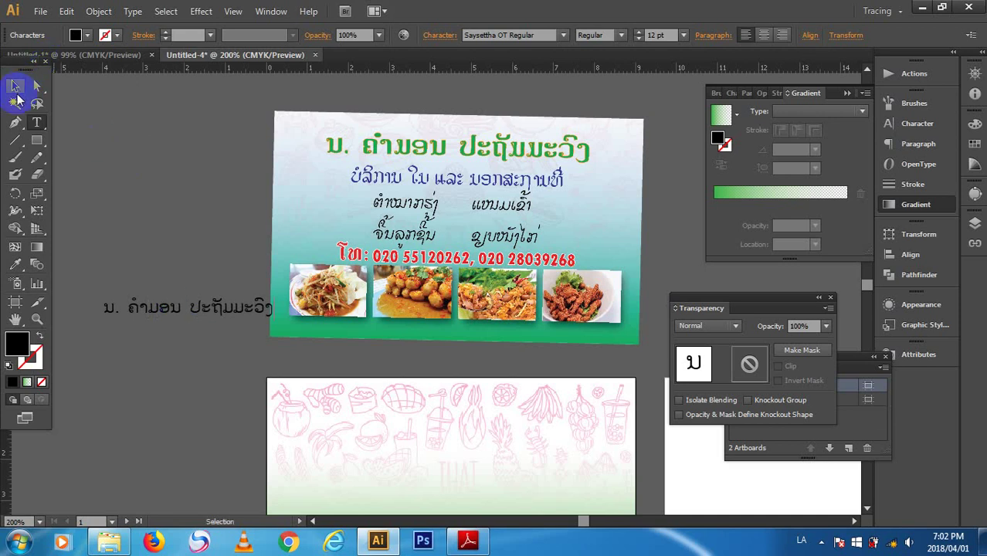
- Type the Lao name line as text left of the card
left_click(14, 86)
- Duplicate the name line higher up and retype it as the services line 'ບໍລິການ ໃນ ແລະ ນອກສະຖາທີ'
left_click_drag(133, 301, 145, 235)
key("t")
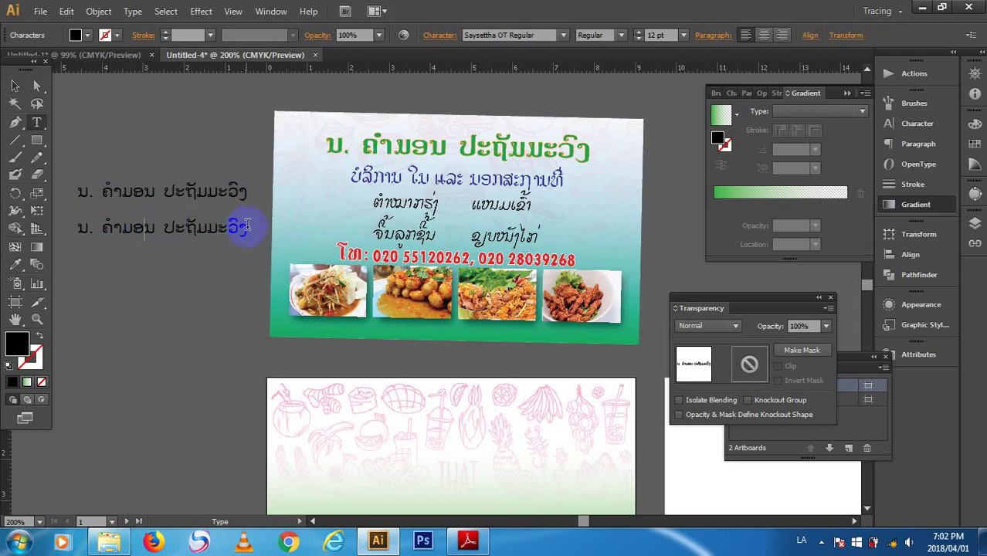
left_click(247, 226)
key("ctrl+a")
key("BackSpace")
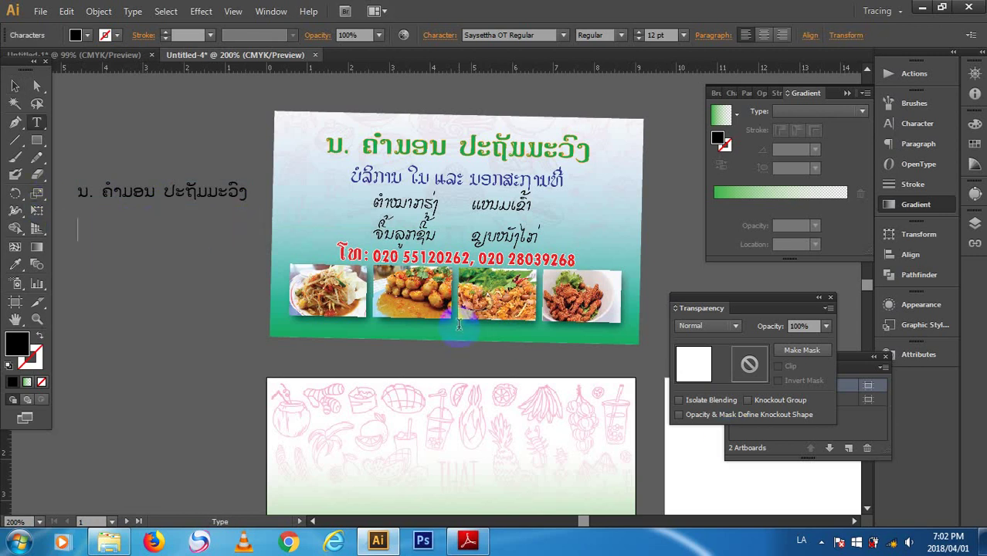
type("ບໍລິການ ມ")
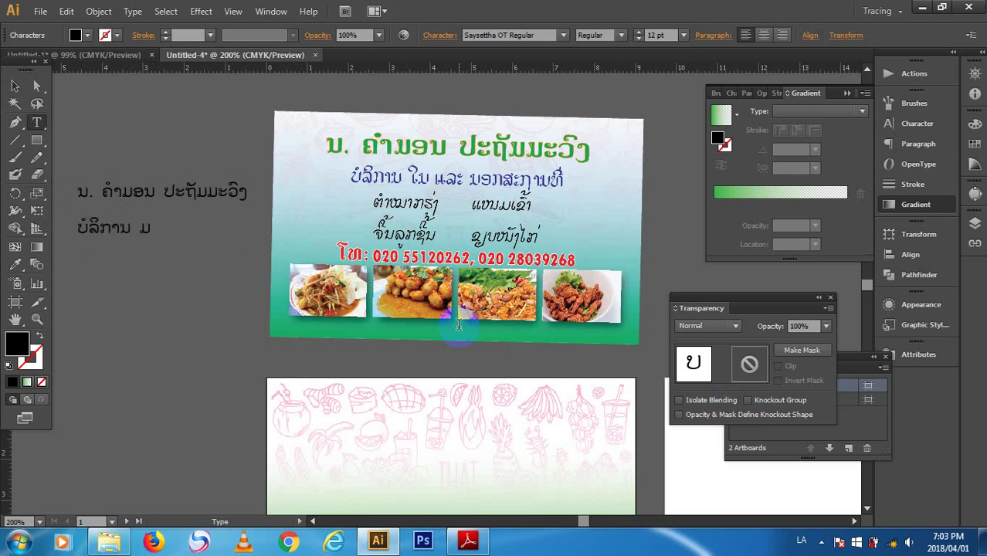
key("BackSpace")
key("BackSpace")
type("ໃນ ແລະ")
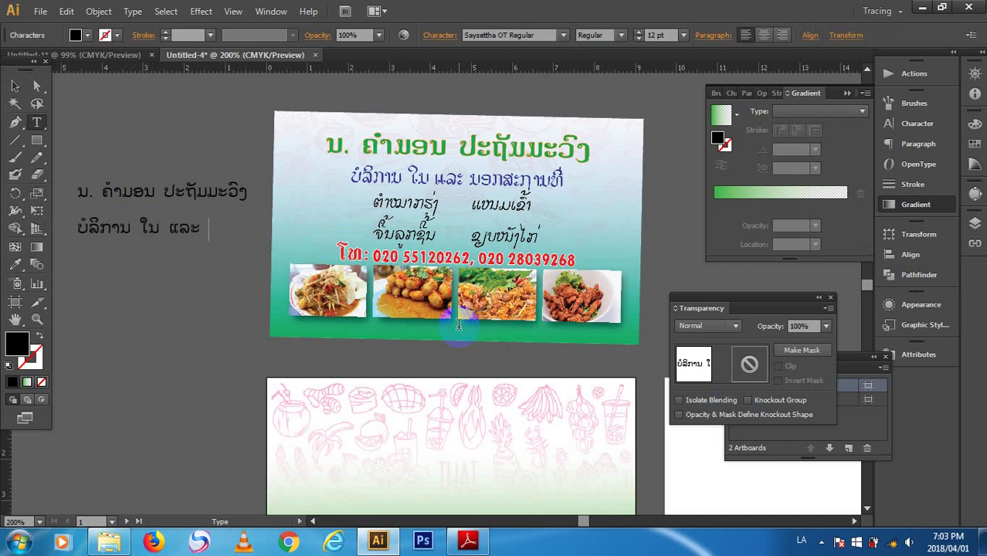
type(" ນອກສະຖາ")
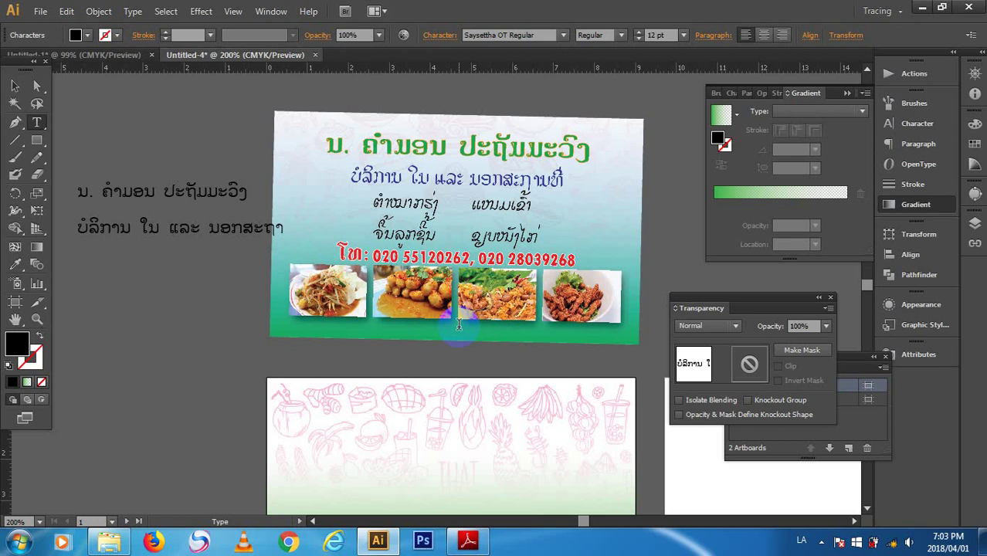
type("ທີ")
left_click(16, 87)
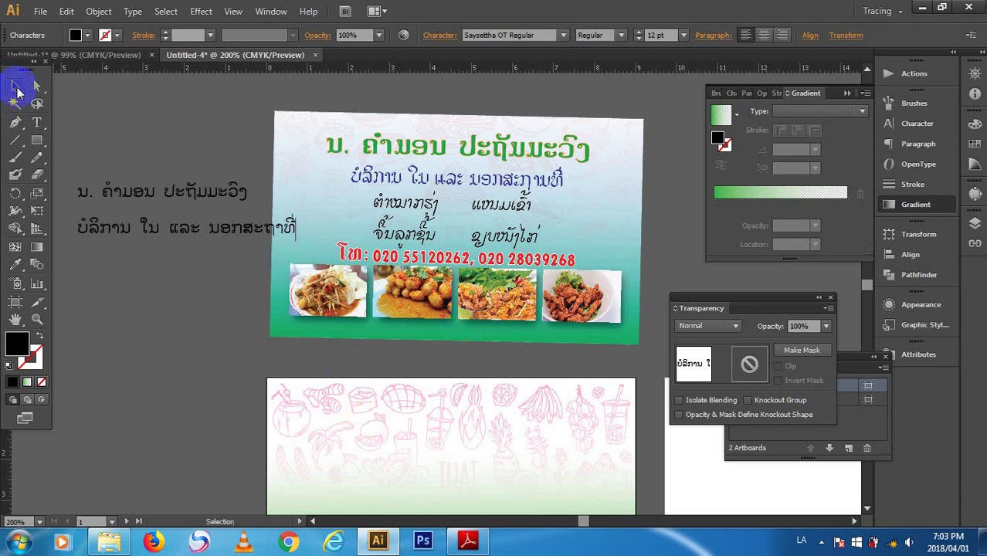
- Add a third Lao line listing the dishes 'ຕໍາໝາກຮຸ່ງ ແໜມເຂ'; an accidental Ctrl+Q brings up the quit prompt
left_click(36, 122)
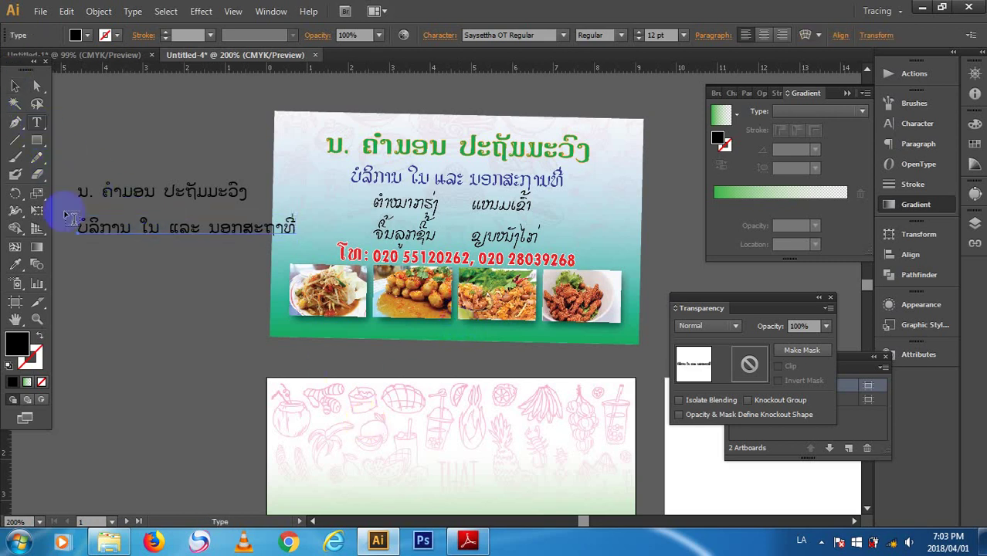
left_click(81, 257)
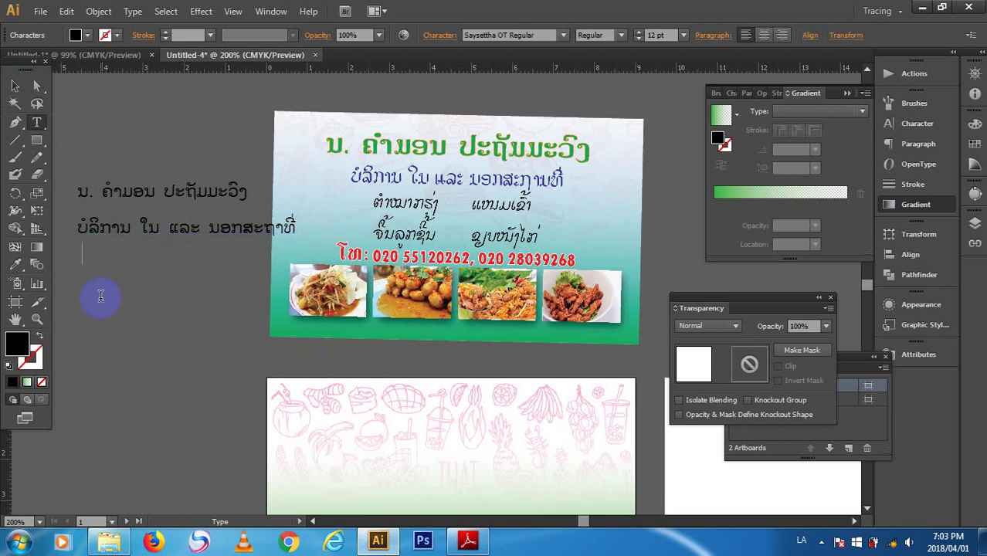
type("ຕໍາໝາ")
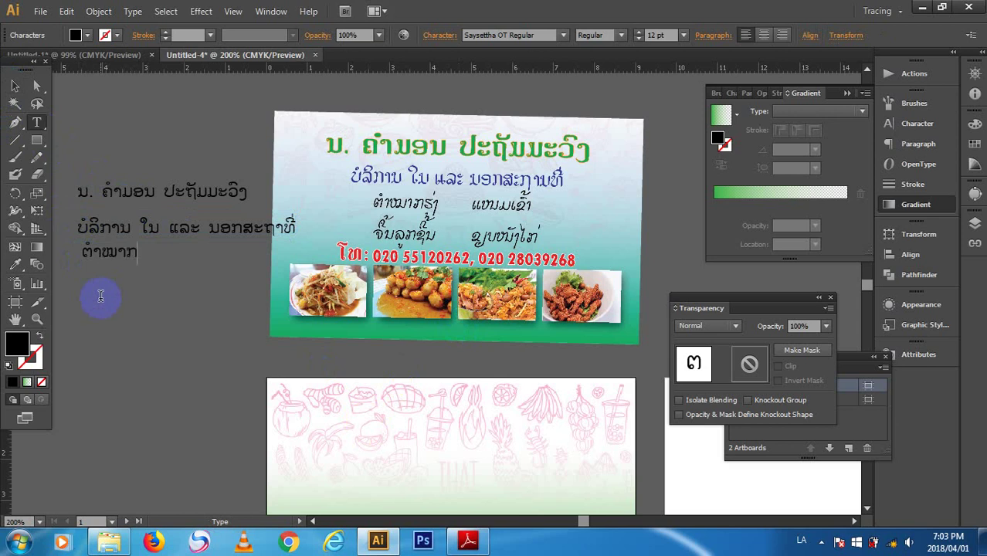
type("ກຮຸ່ງ     ແໜມເຈ")
key("BackSpace")
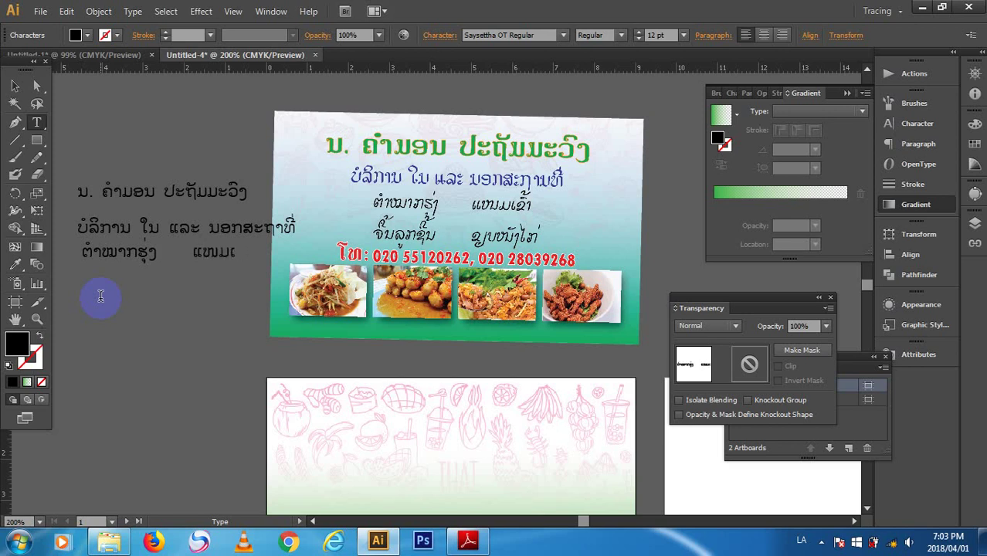
type("ຂ")
key("Escape")
key("ctrl+q")
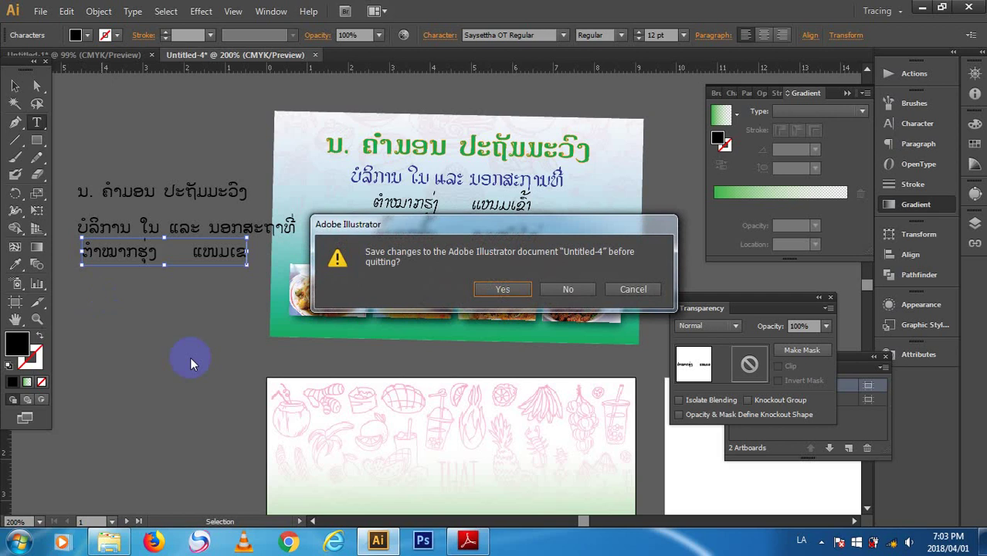
- Discard Untitled-4, cancel quitting, and undo the rounded rectangle's width change
left_click(567, 302)
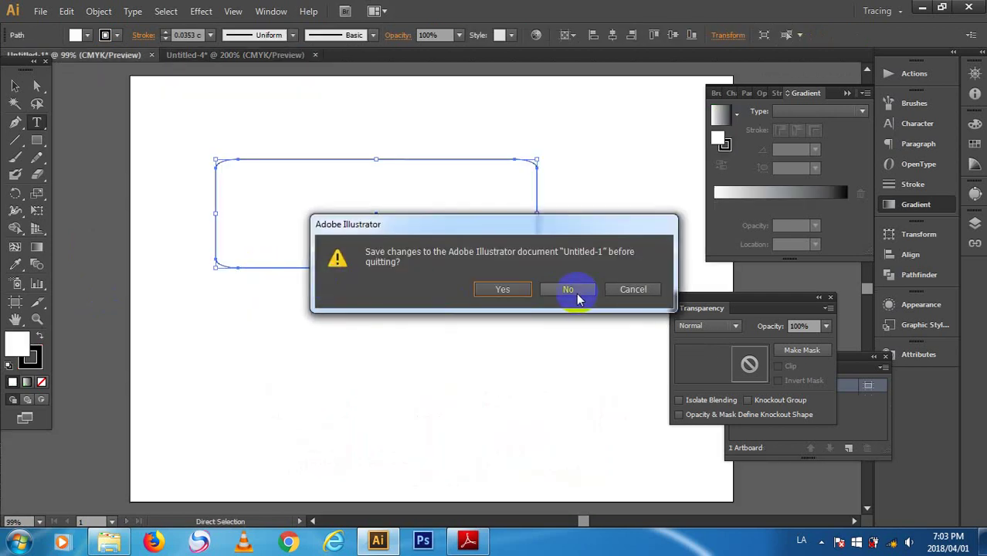
left_click(627, 290)
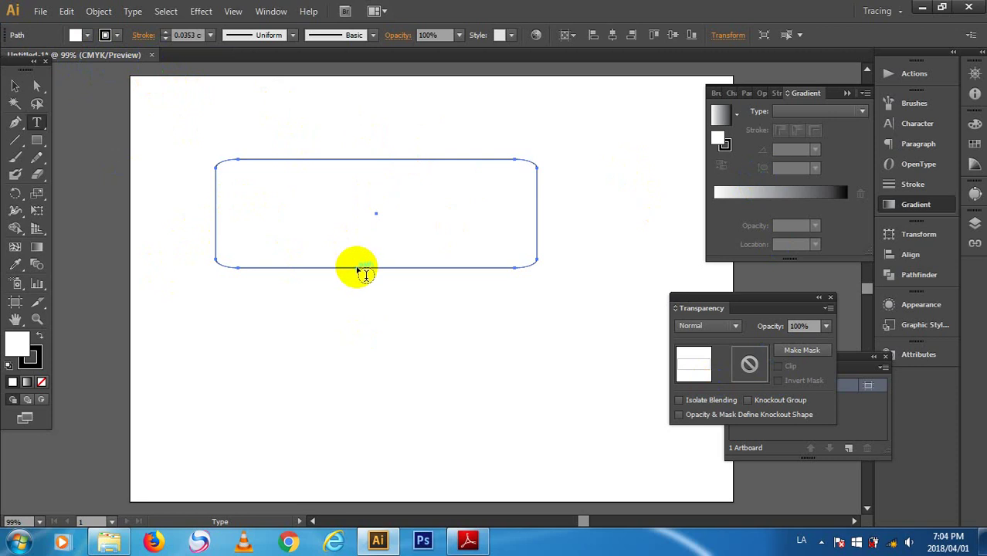
key("ctrl+z")
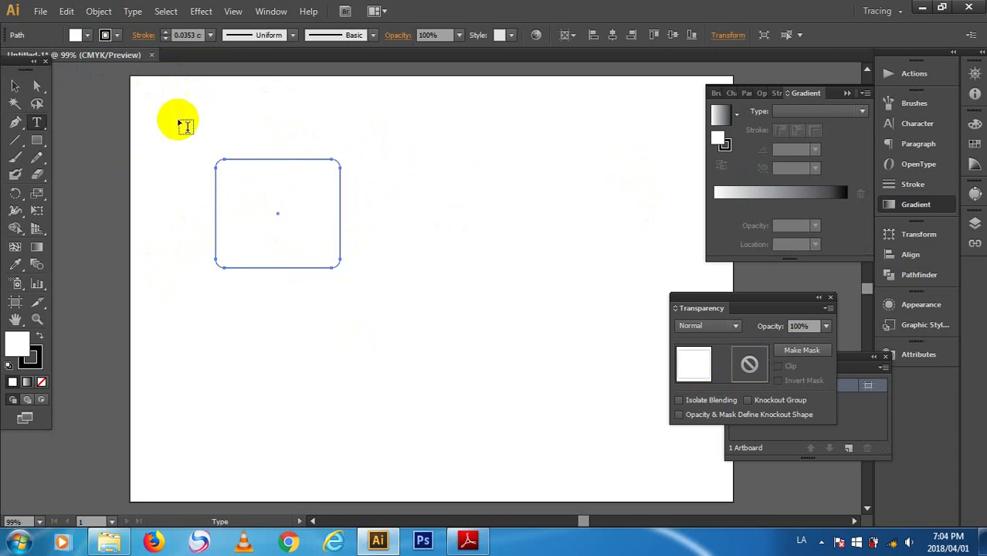
- Shift the rounded rectangle right and lower, deselect it, and start a new 9 × 5.5 cm document
left_click(17, 85)
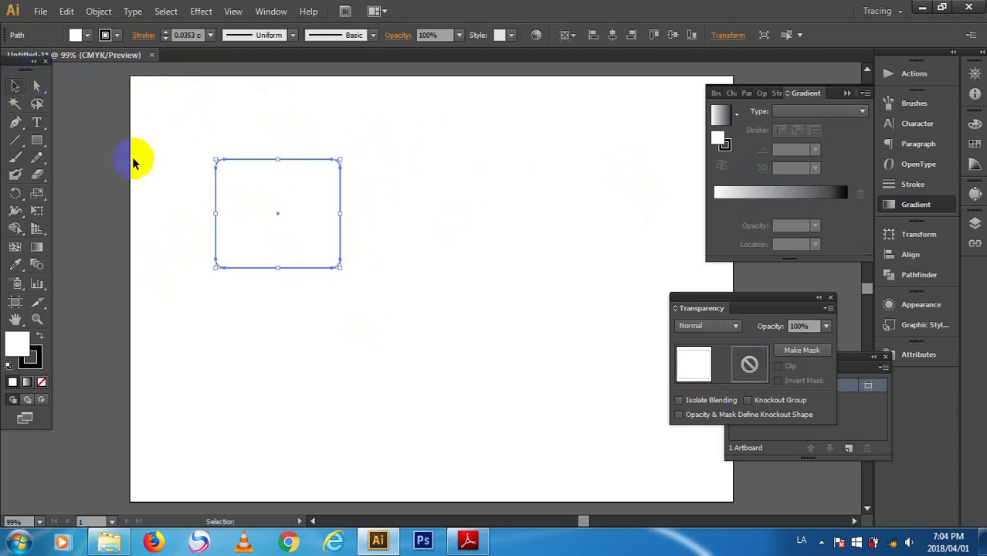
left_click_drag(271, 201, 399, 213)
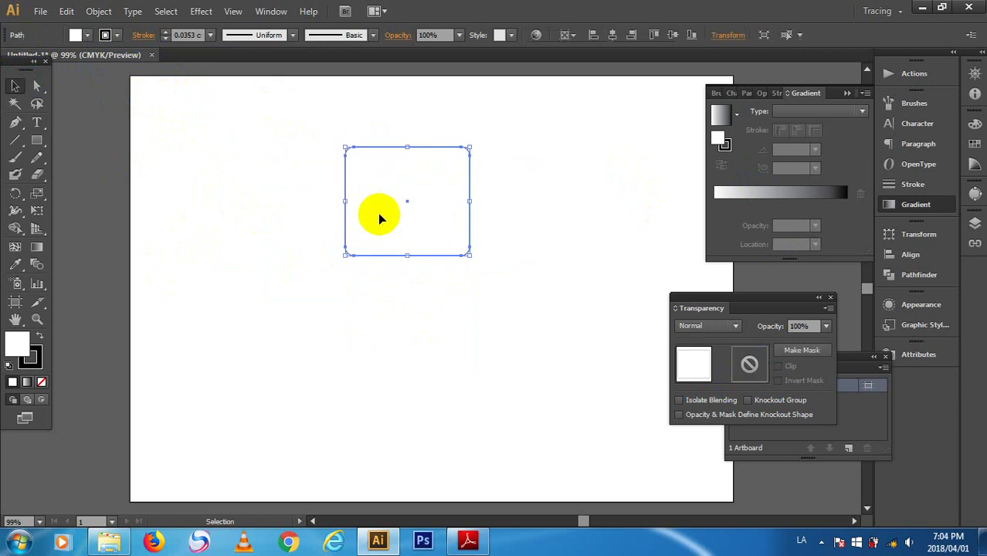
left_click_drag(405, 262, 417, 340)
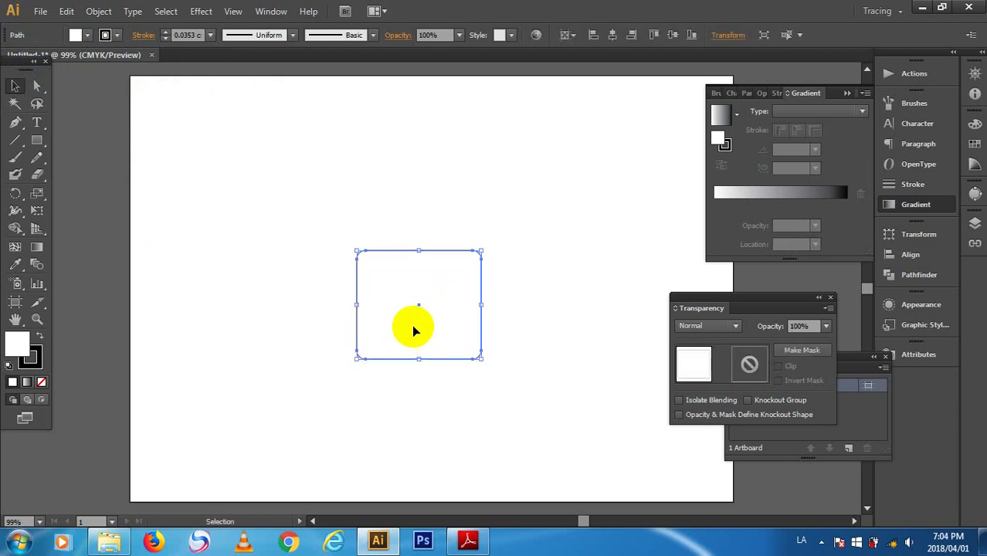
key("ctrl+shift+a")
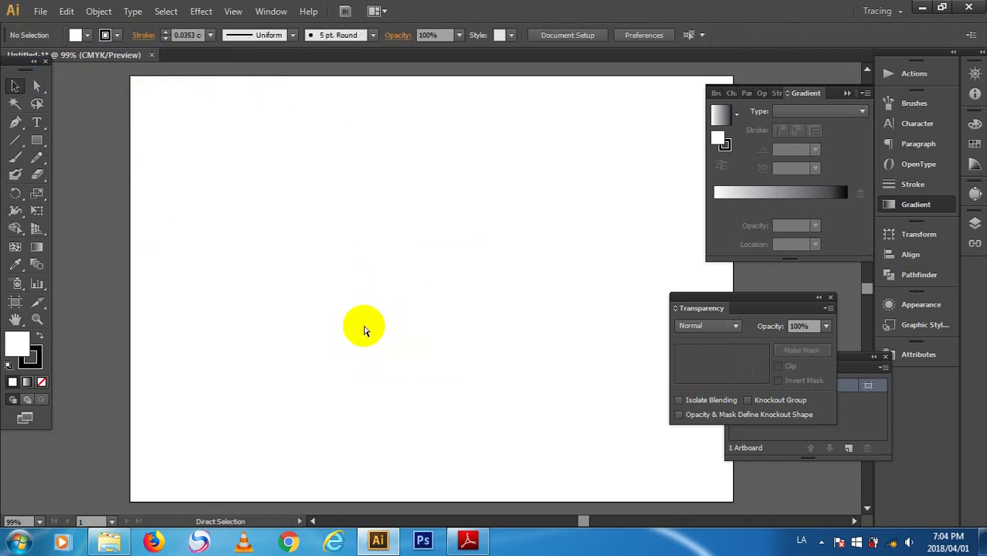
key("ctrl+n")
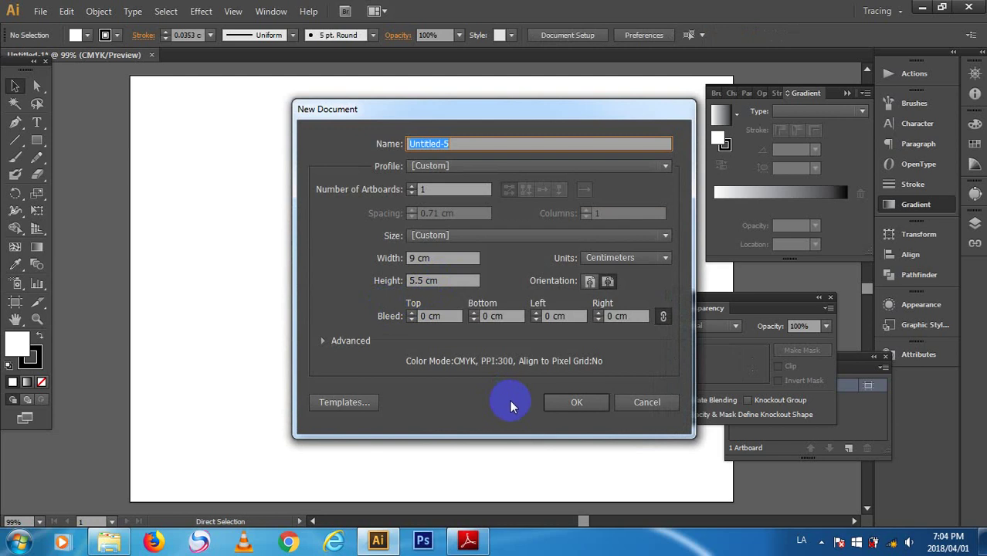
- Create the 9 × 5.5 cm document, close the Gradient, Transparency and Artboards panels, and show rulers
key("Return")
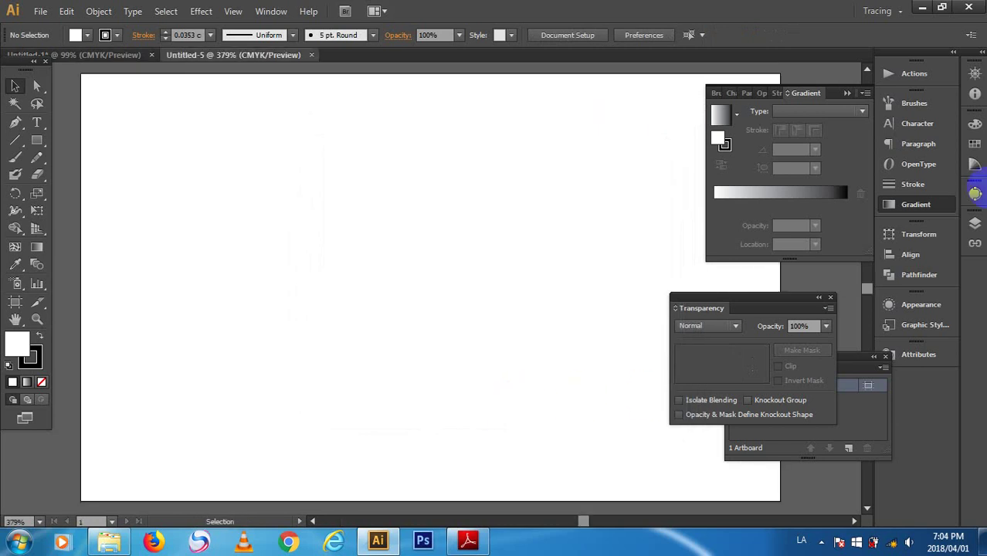
left_click(867, 86)
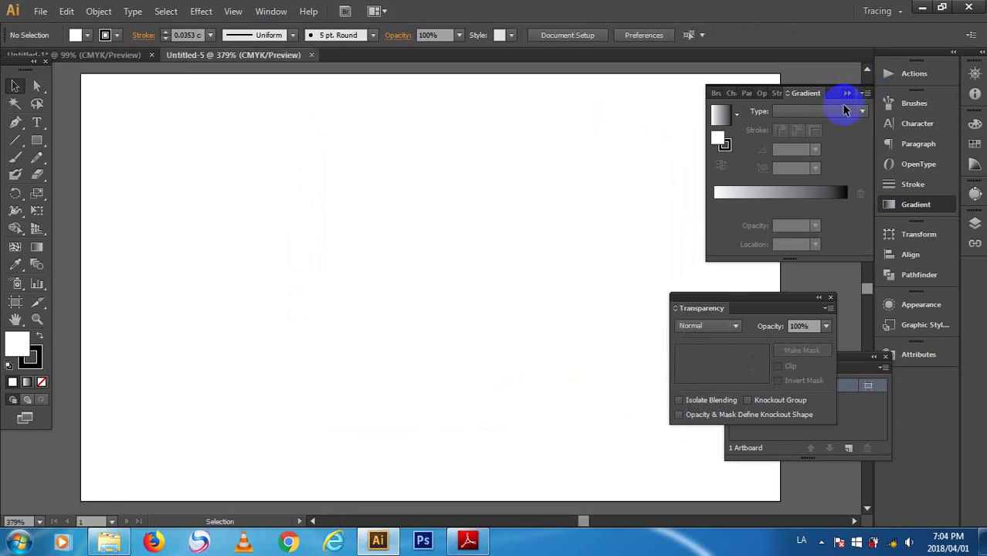
left_click(830, 298)
left_click(886, 356)
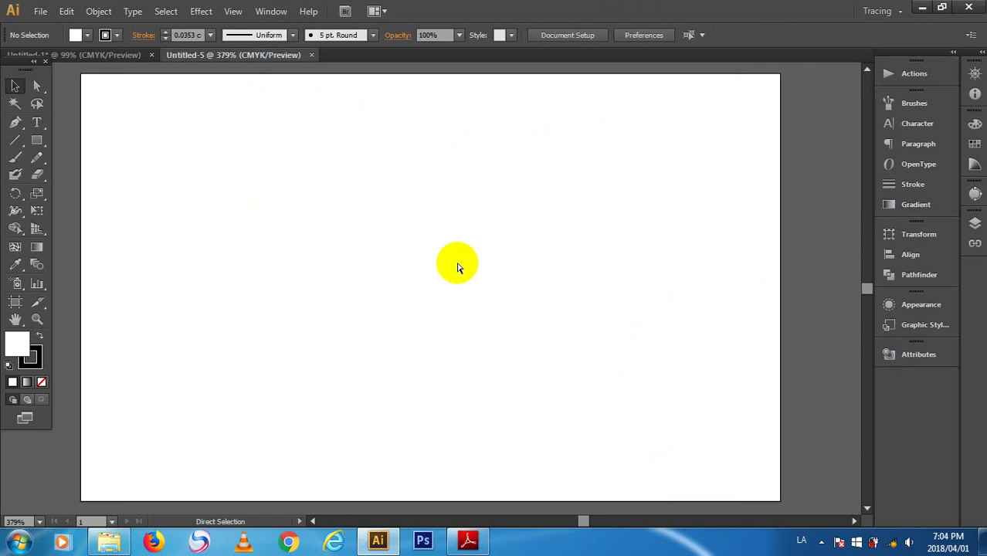
key("ctrl+minus")
key("ctrl+minus")
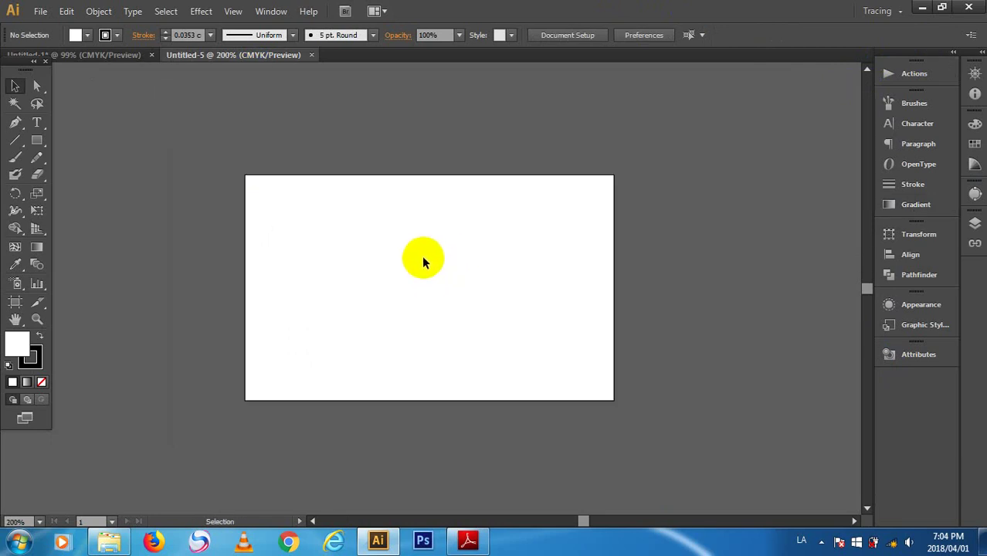
key("a")
key("ctrl+r")
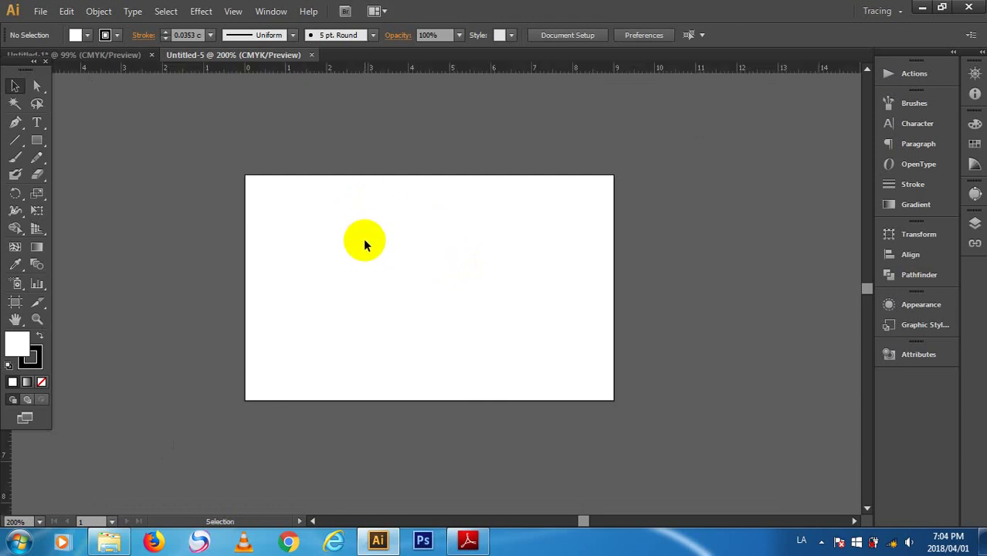
- At 150% zoom, drag guides onto the artboard's top and left edges
key("space")
left_click_drag(362, 235, 381, 224)
left_click_drag(378, 251, 373, 234)
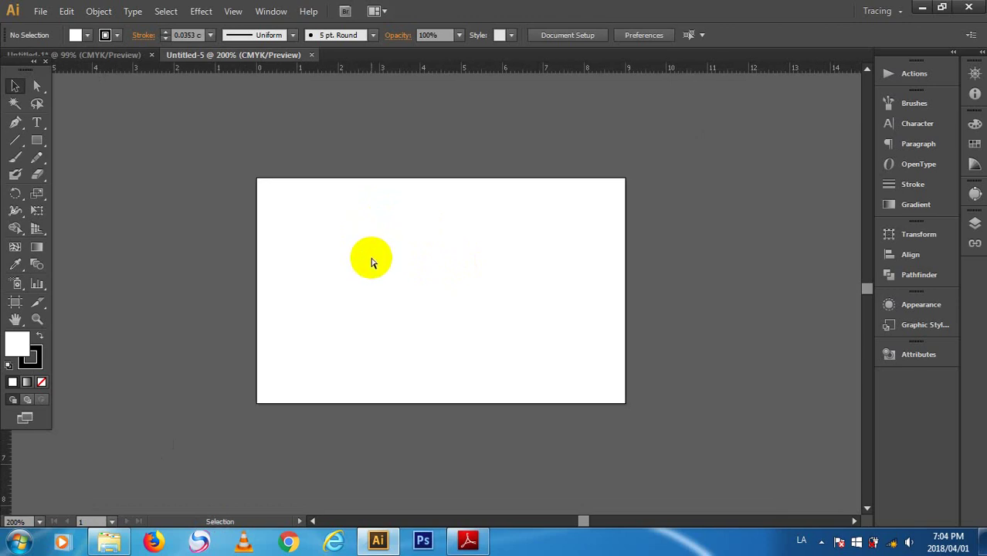
key("ctrl+minus")
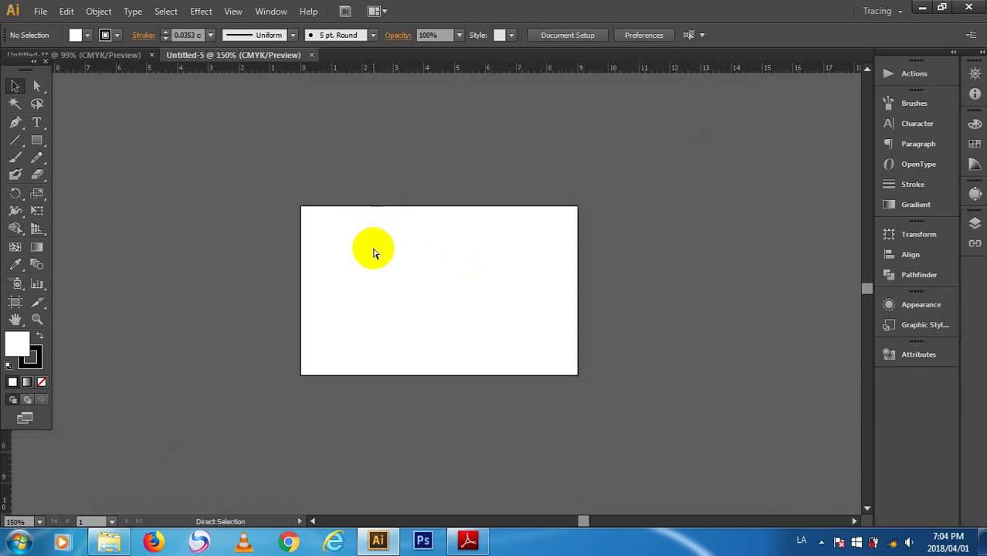
key("ctrl+minus")
key("ctrl+plus")
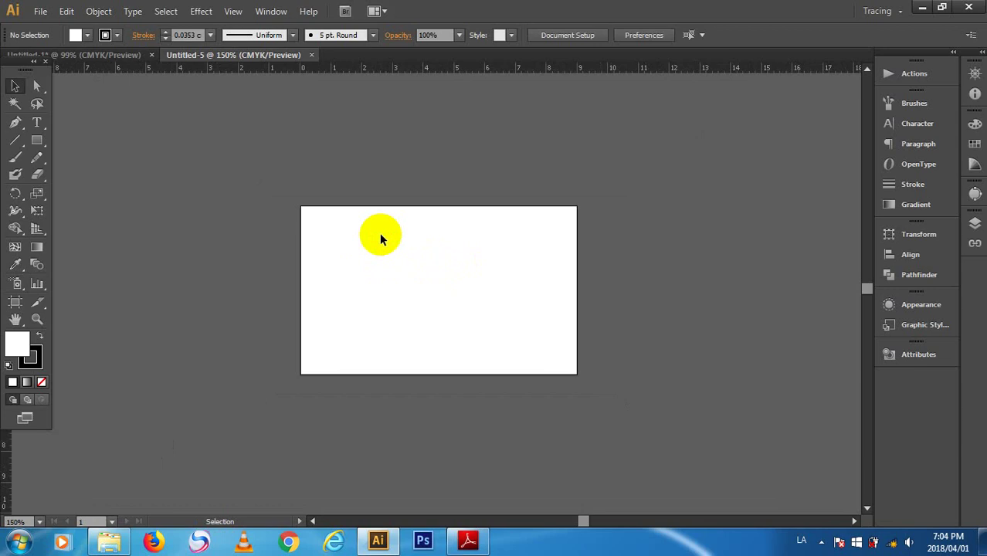
key("space")
left_click_drag(357, 74, 371, 205)
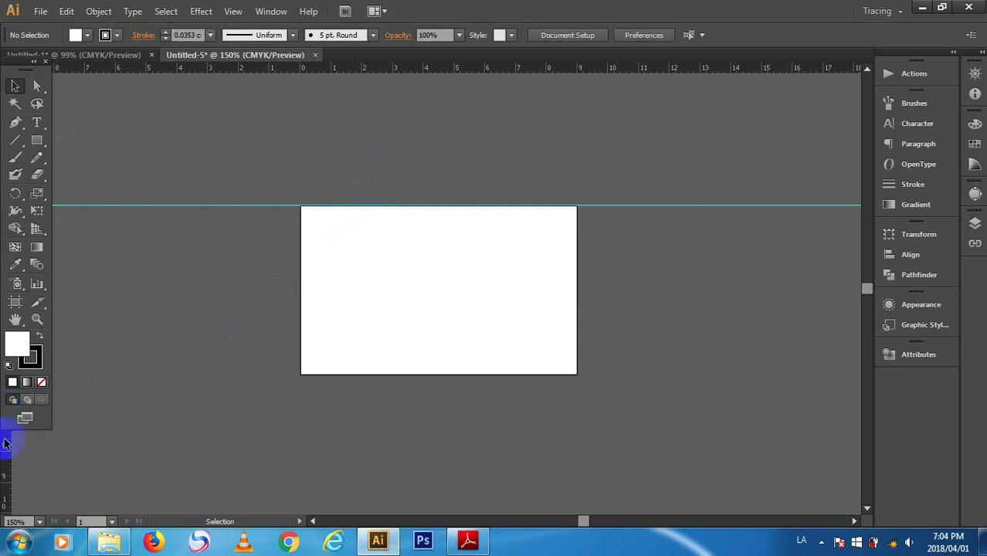
left_click_drag(6, 442, 299, 417)
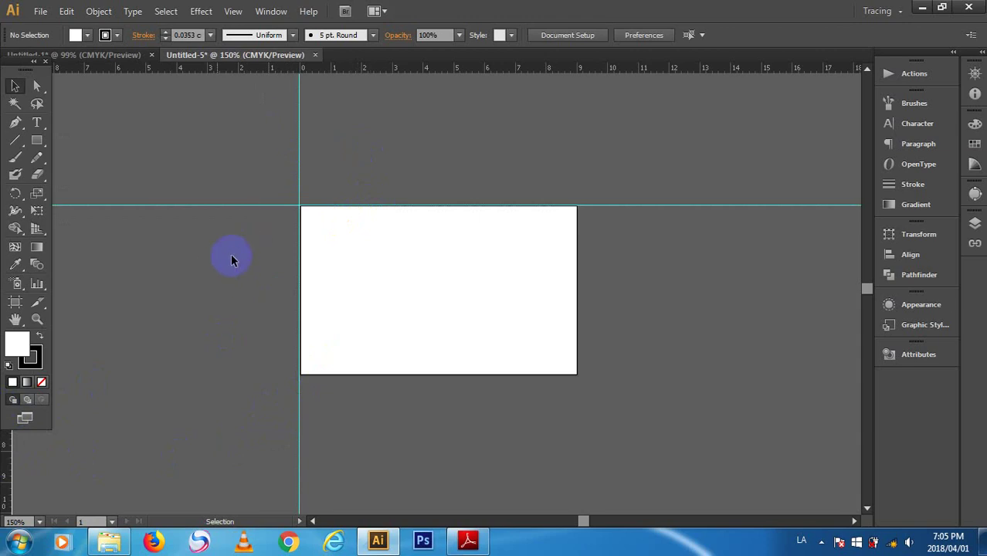
- Unlock the guides from the context menu and select the vertical guide
right_click(450, 125)
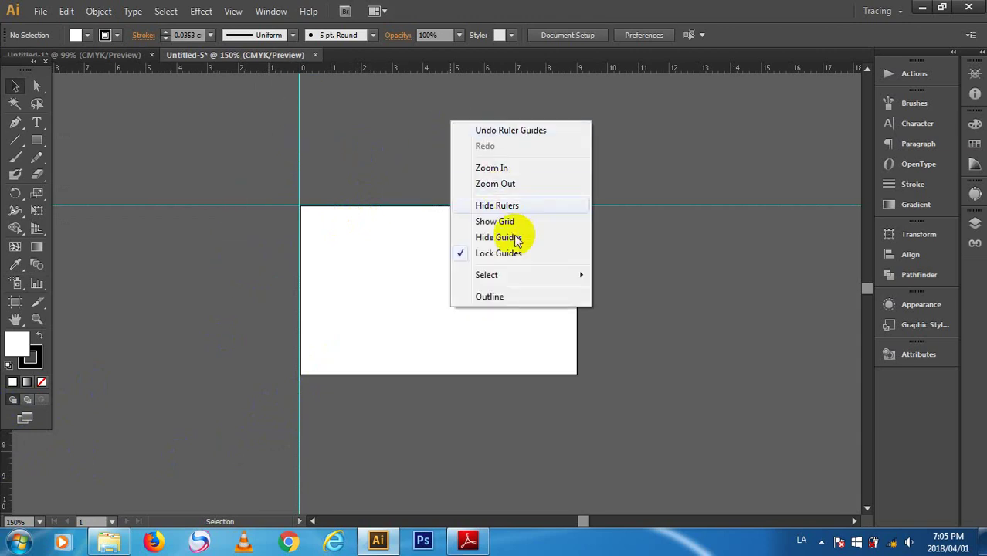
left_click(509, 253)
left_click_drag(142, 104, 143, 104)
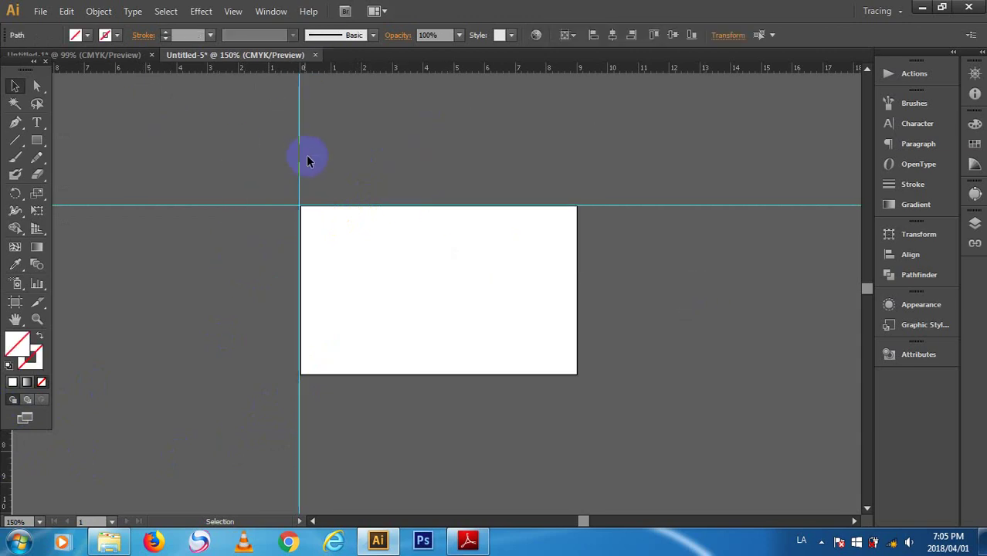
right_click(308, 157)
left_click_drag(320, 130, 231, 177)
left_click(16, 122)
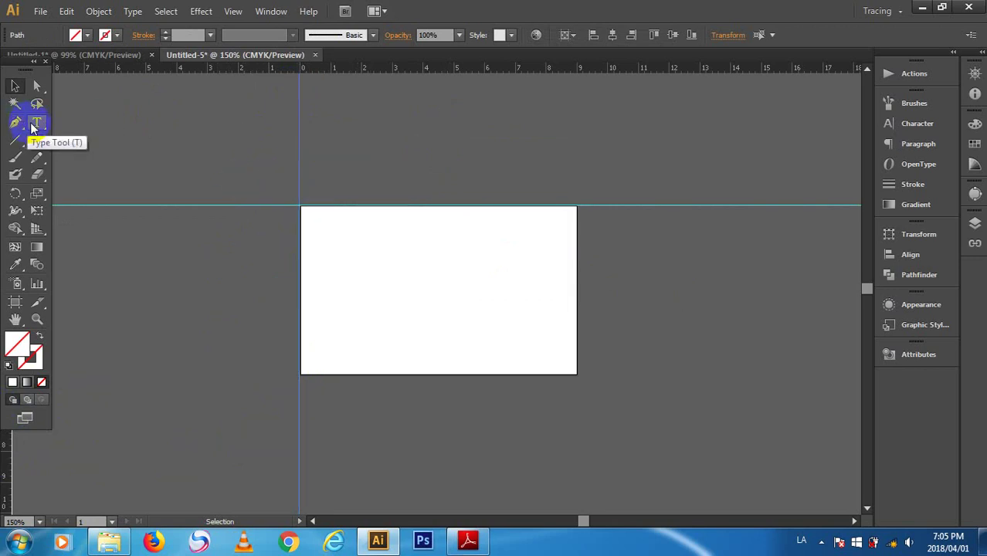
left_click(156, 126)
- Create an inset vertical guide 0.4 cm inside the artboard's left edge
key("Return")
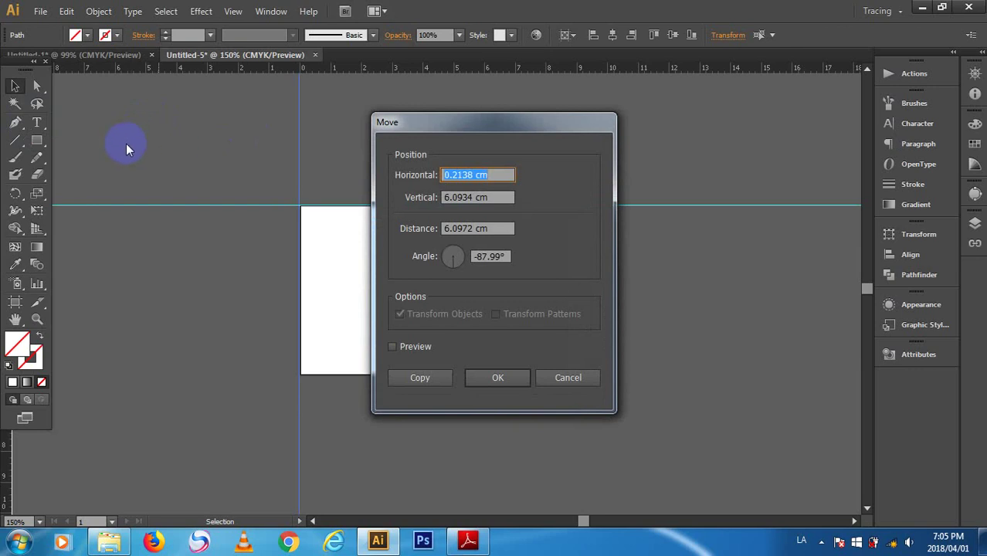
type("ຂ")
type("0.4")
key("Tab")
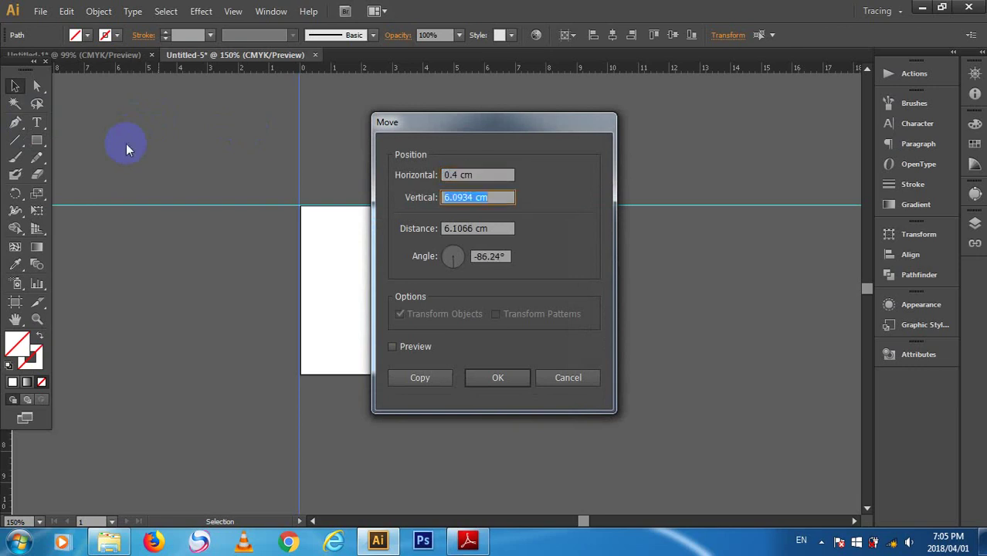
type("0-4")
key("Tab")
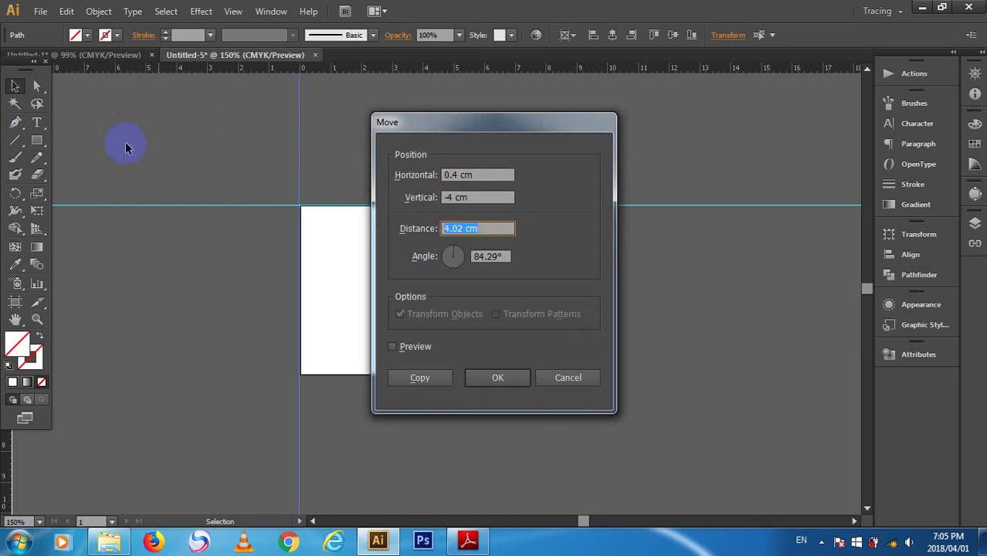
key("Return")
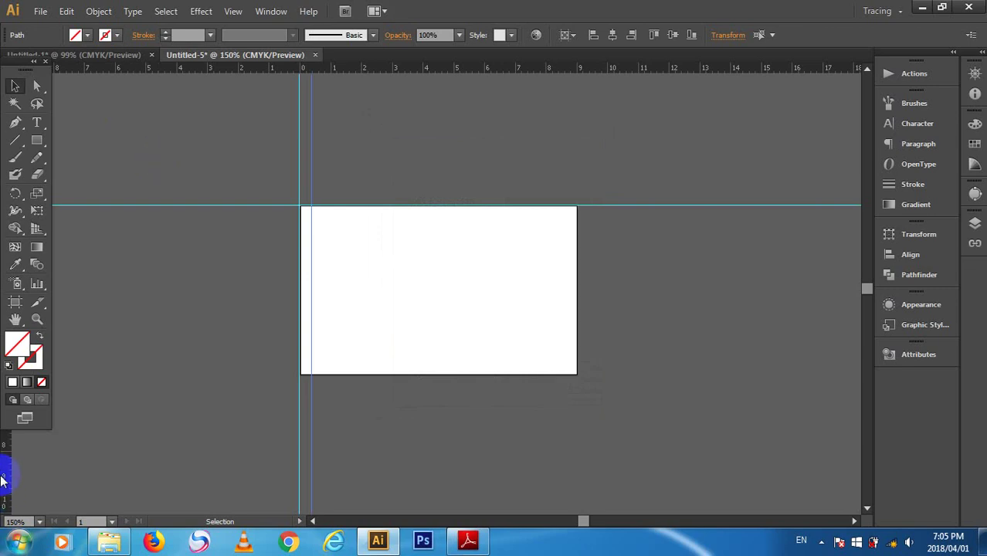
- Add a guide on the artboard's right edge and delete a stray horizontal guide copy
left_click_drag(3, 470, 573, 469)
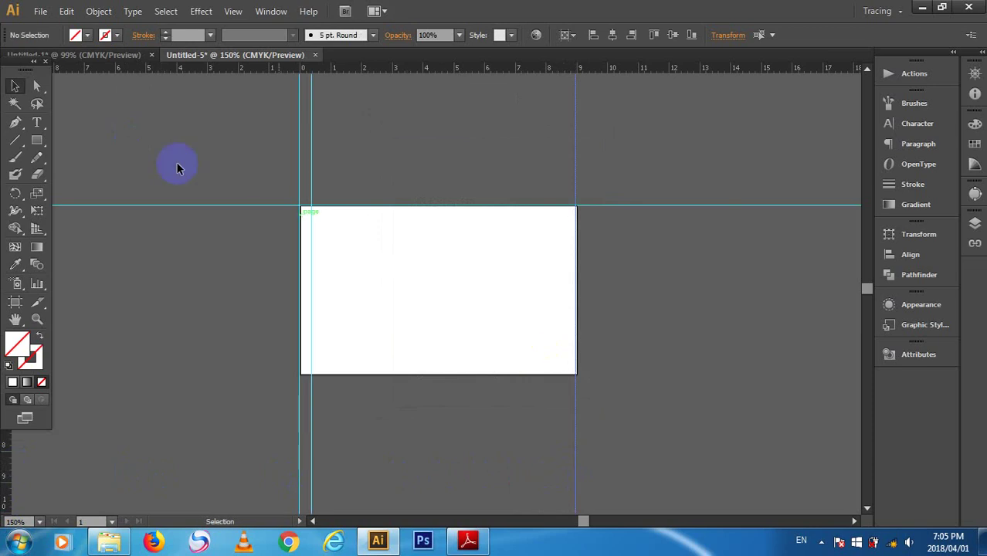
left_click_drag(191, 240, 187, 201)
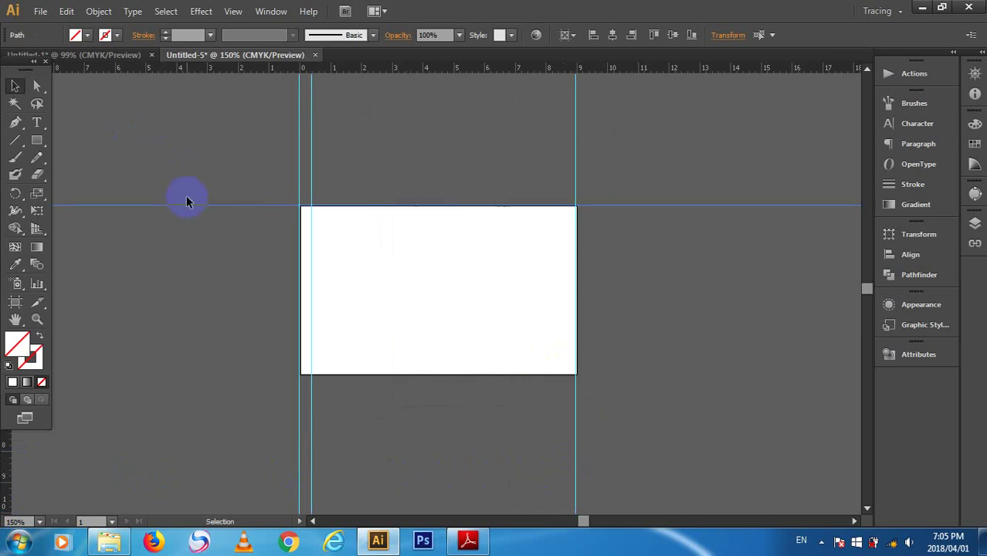
key("Return")
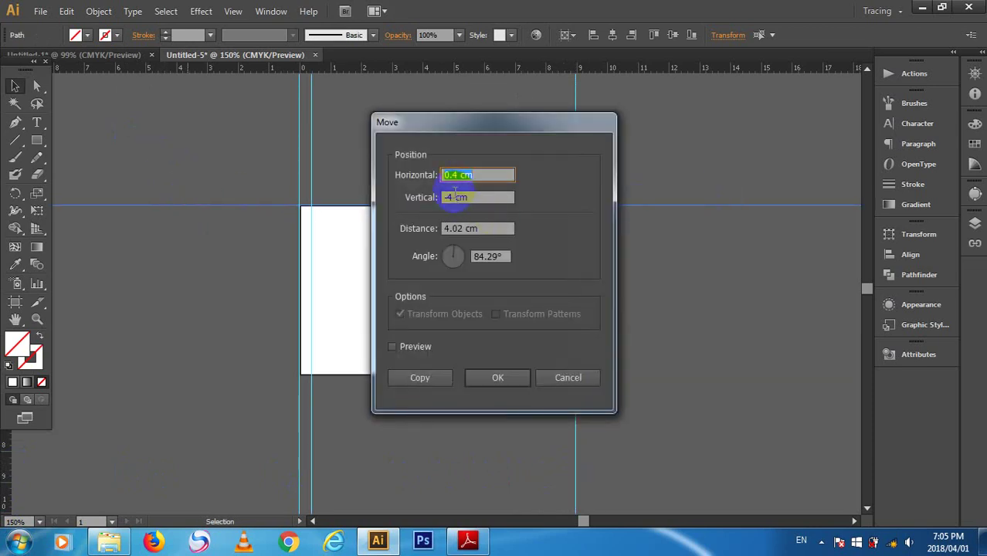
left_click(490, 378)
left_click(453, 377)
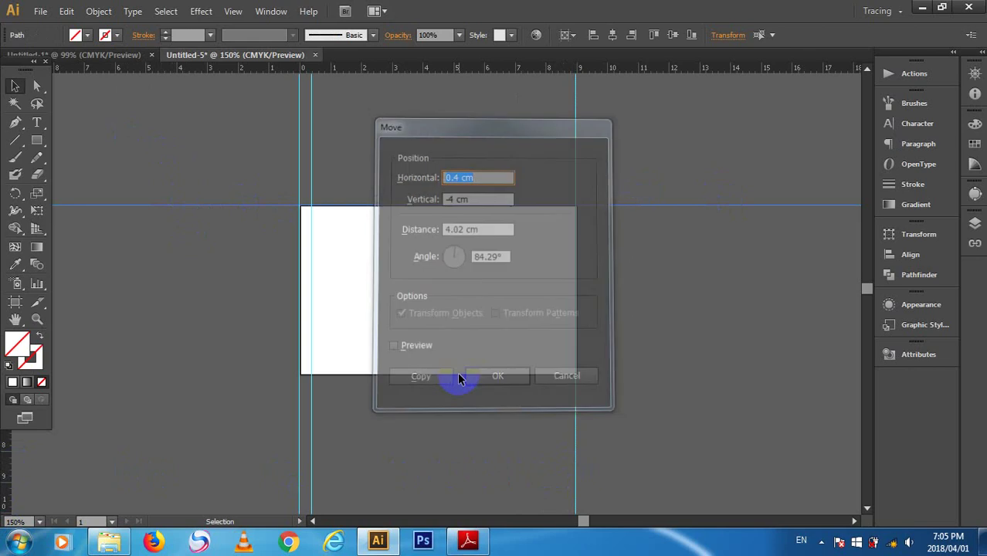
left_click(661, 132)
scroll(661, 132, "up", 1)
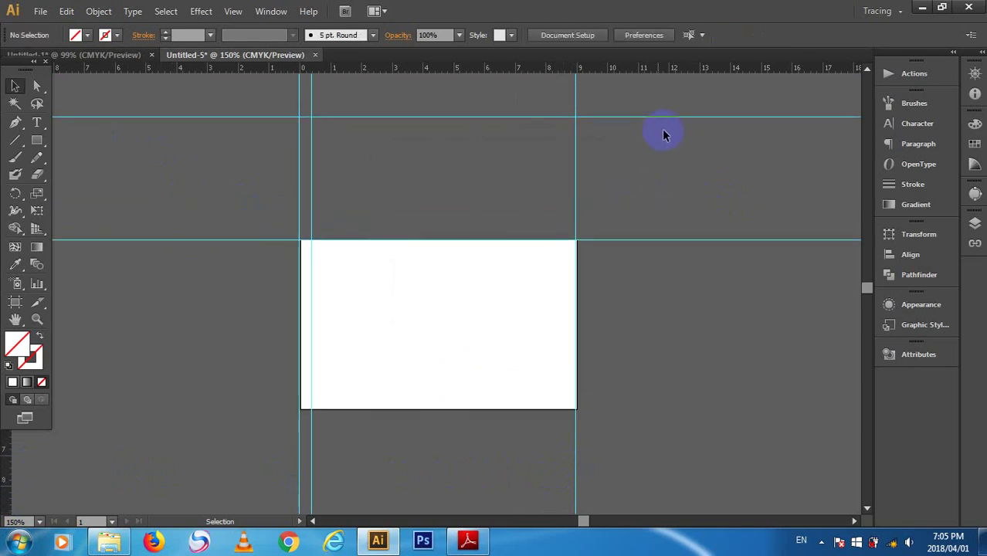
left_click_drag(700, 160, 700, 155)
key("Delete")
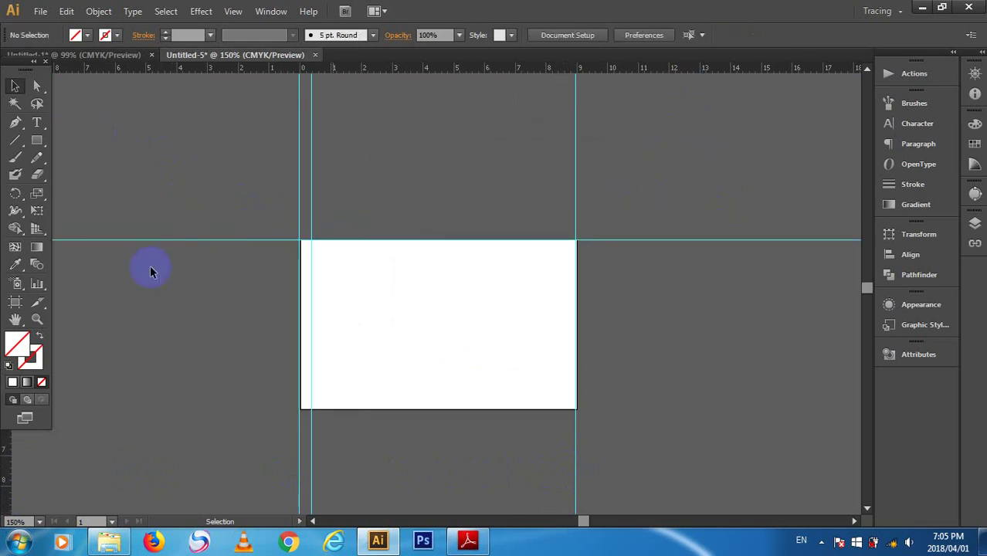
- Copy the top-edge guide 0.4 cm downward as the inner top margin
left_click_drag(176, 280, 185, 166)
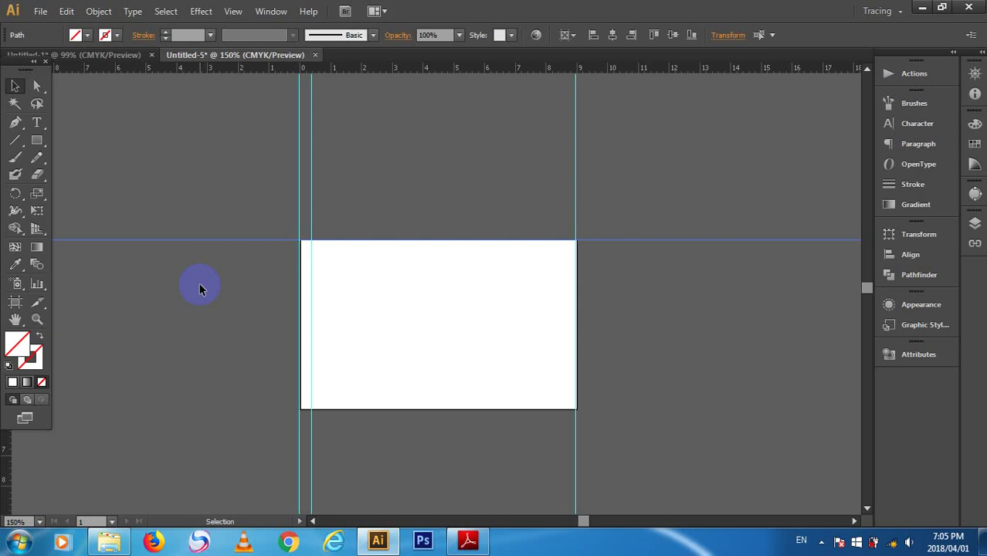
key("Return")
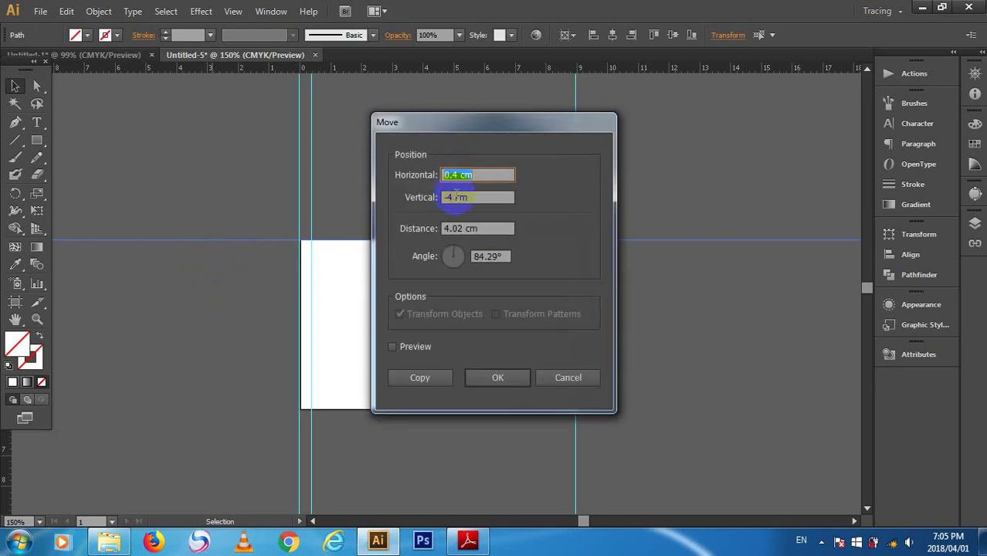
left_click(448, 197)
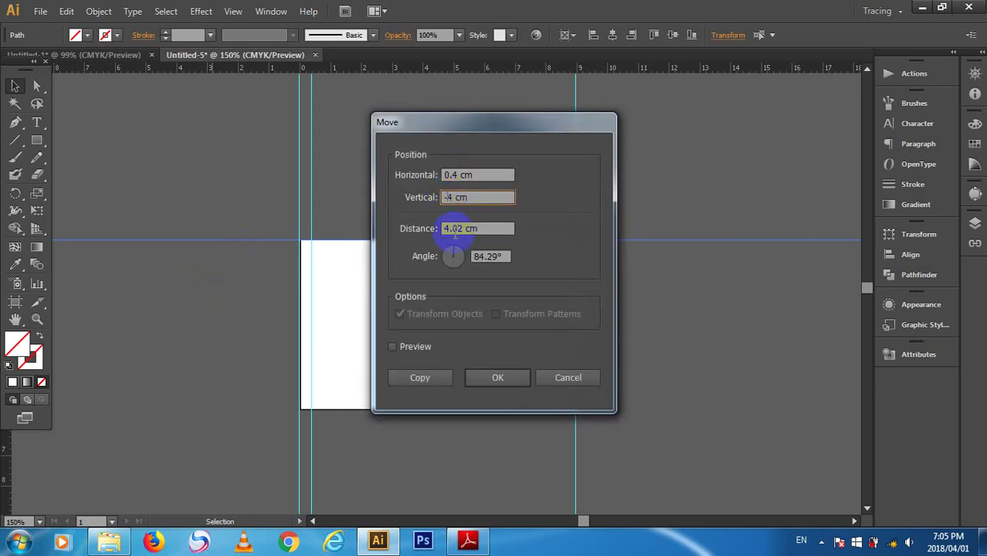
double_click(449, 198)
type("0.4")
left_click(445, 228)
key("Return")
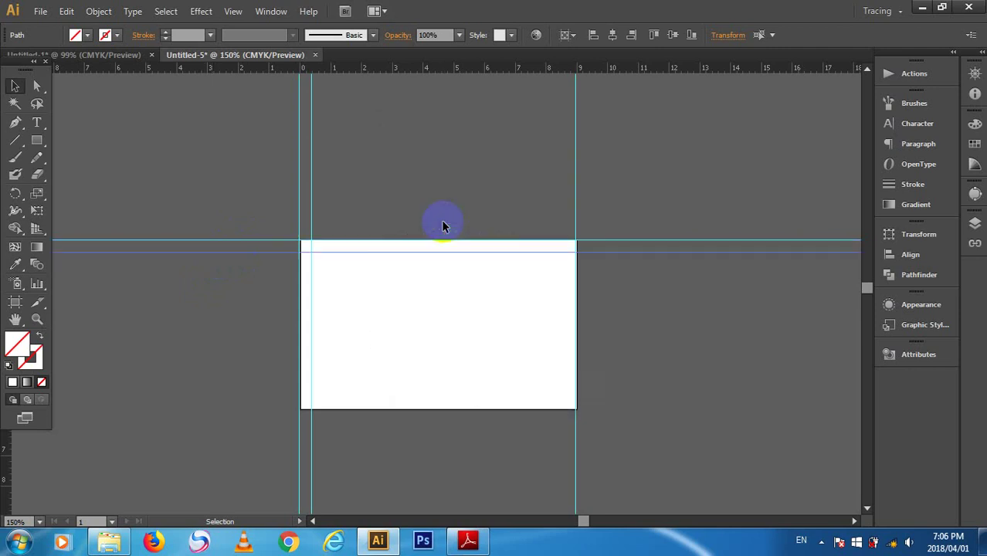
- Add a horizontal guide near the bottom and copy the right-edge guide 0.4 cm inward
left_click(562, 324)
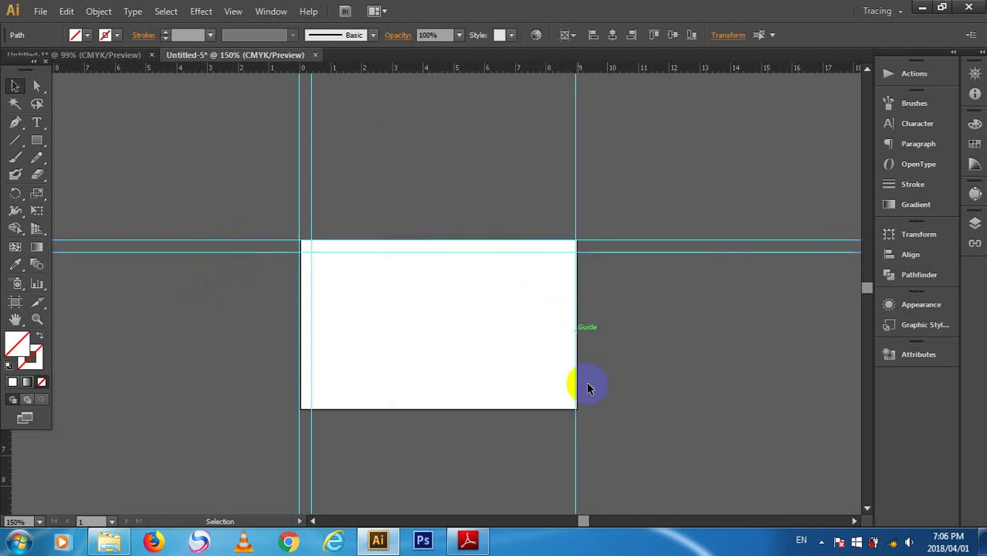
left_click(592, 446)
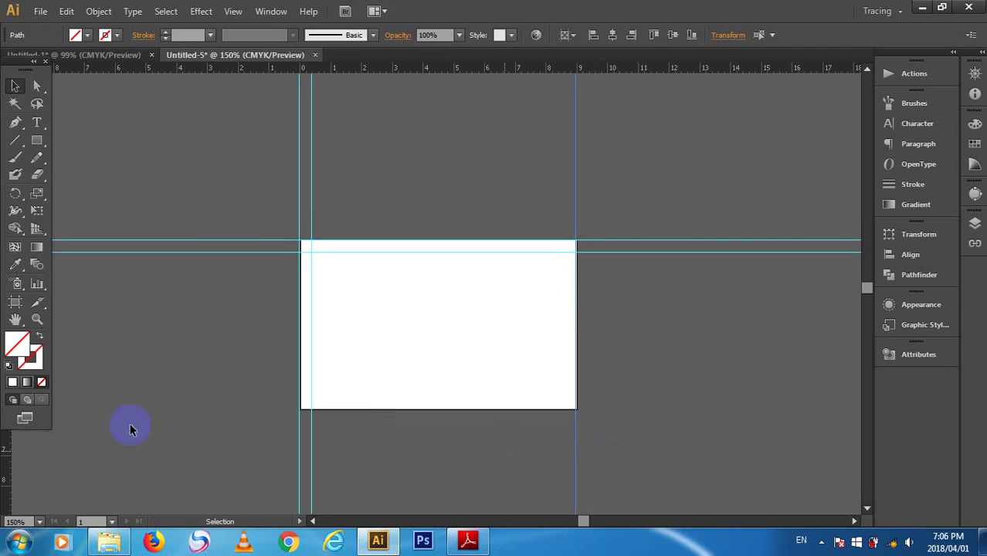
left_click_drag(419, 68, 430, 414)
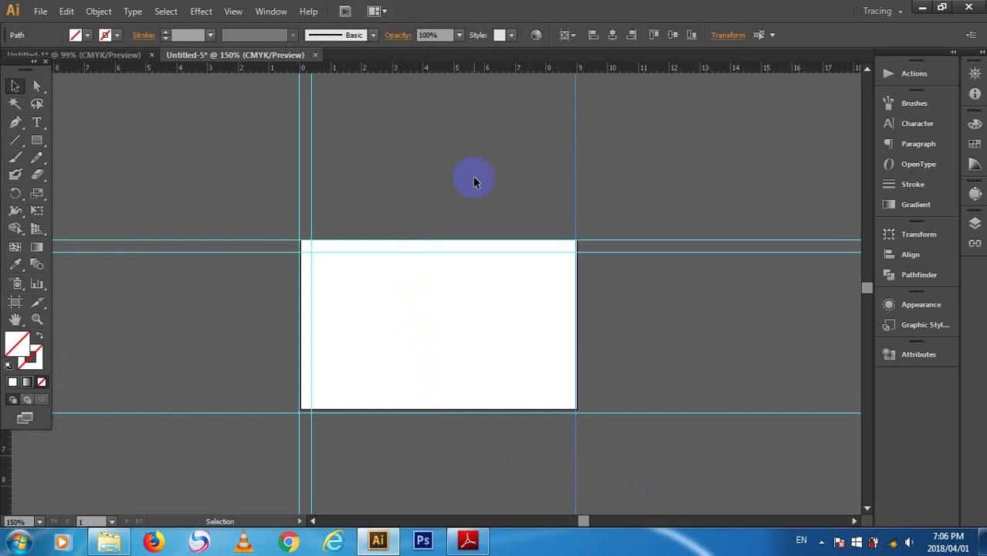
key("Return")
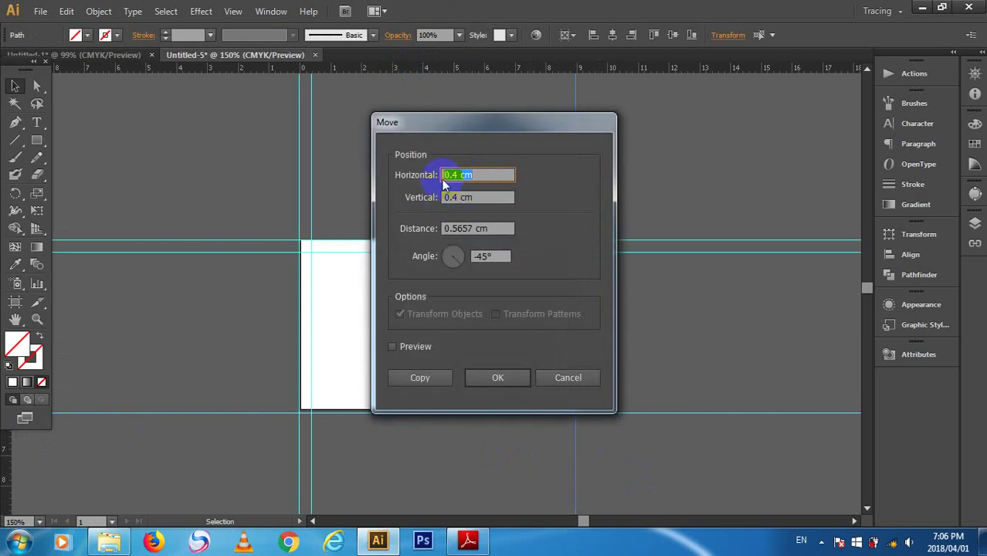
left_click(447, 176)
type("-")
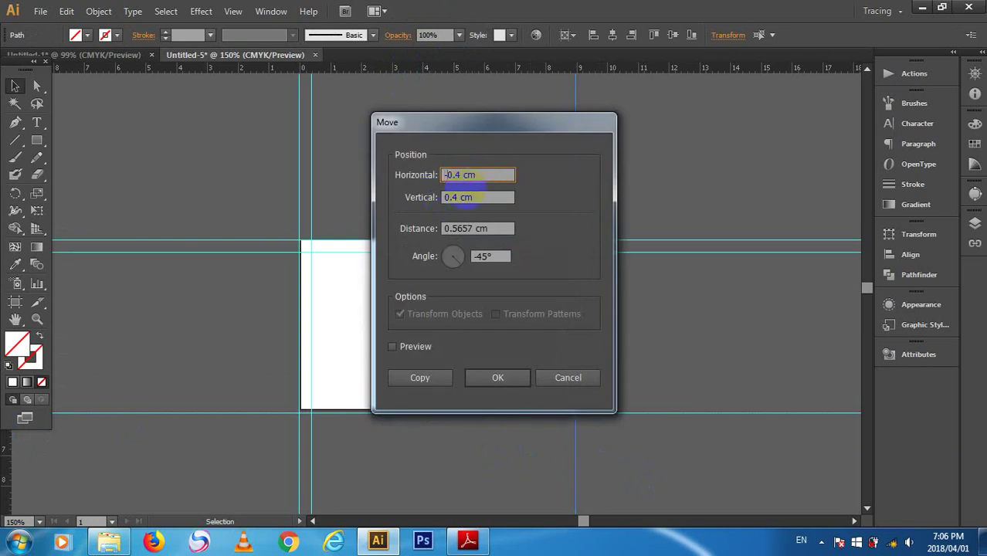
key("Tab")
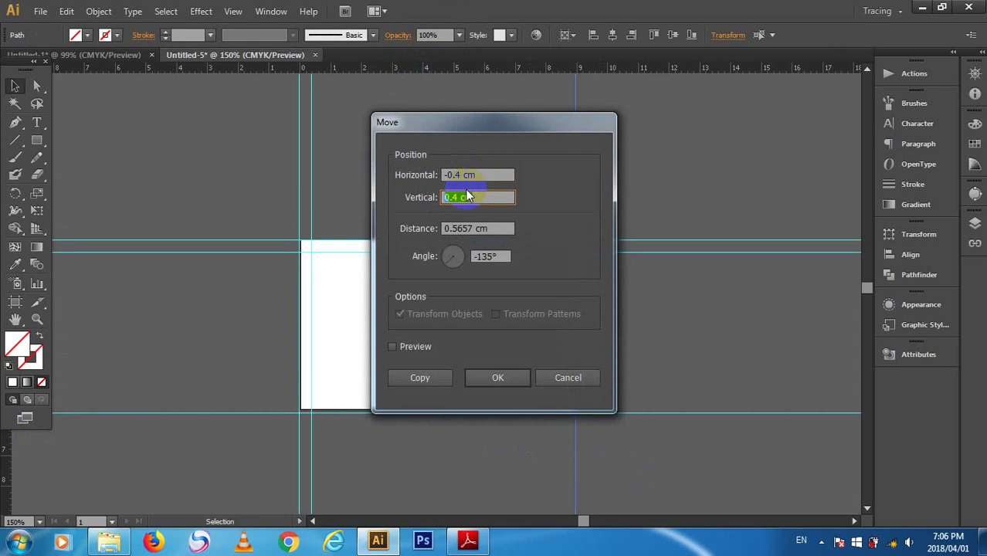
key("Tab")
key("Return")
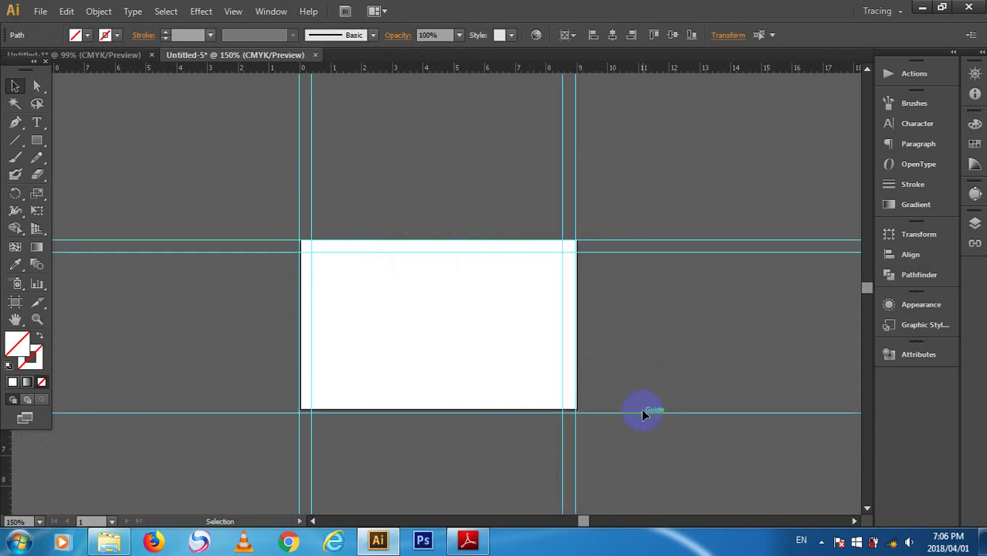
- Snap a guide to the bottom edge, copy it 0.4 cm inside, and add another bottom-edge guide
left_click_drag(636, 412, 635, 410)
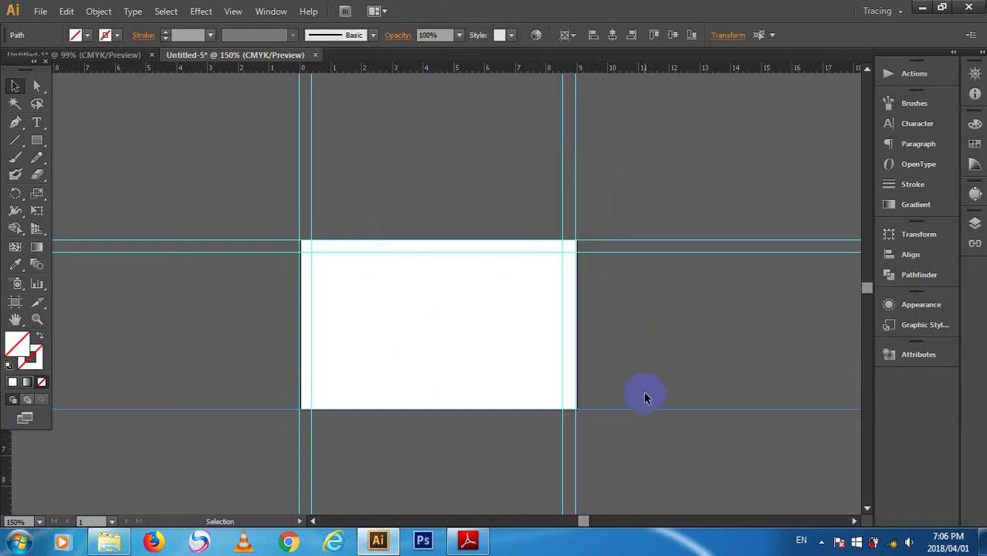
key("Return")
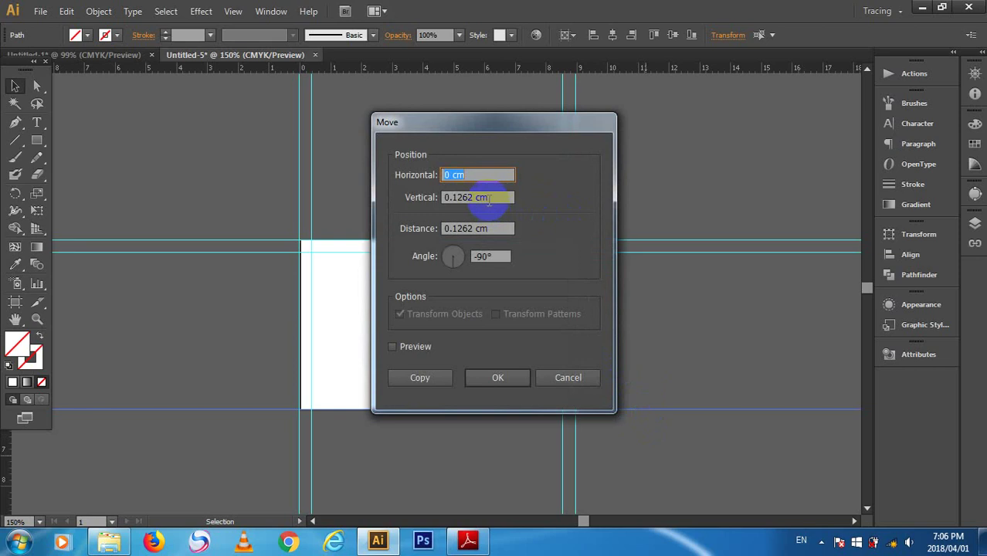
type("0-")
type("4")
key("Tab")
key("BackSpace")
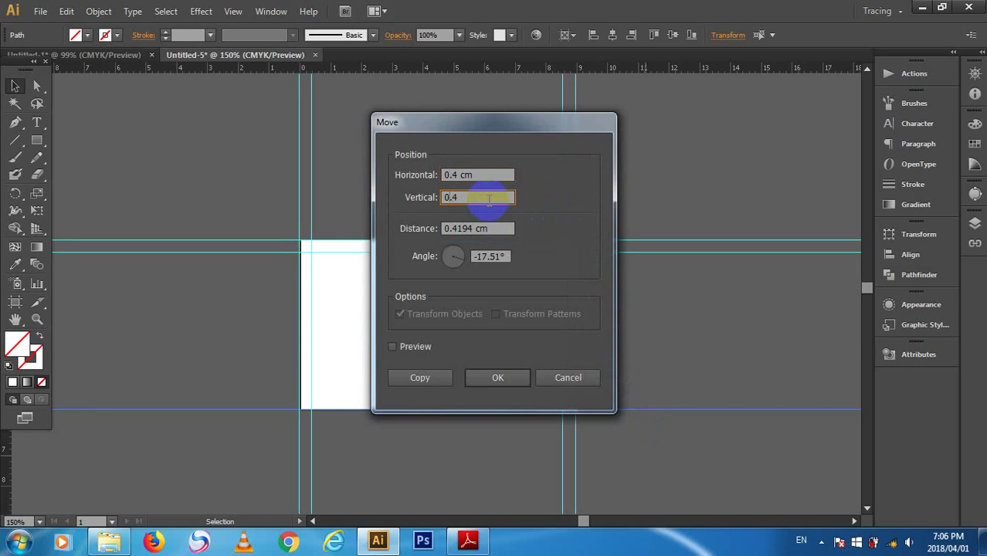
type("0.4")
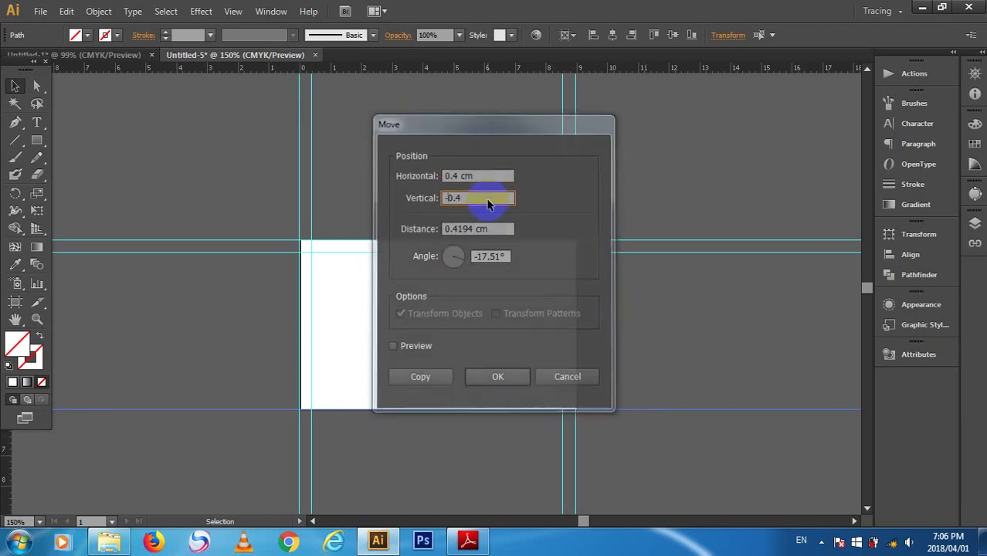
key("Return")
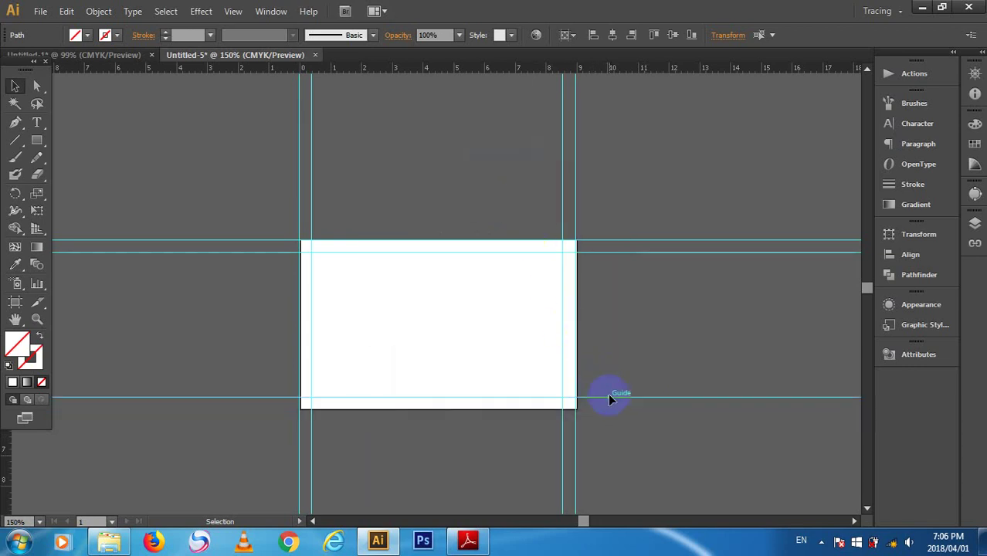
left_click_drag(464, 72, 505, 408)
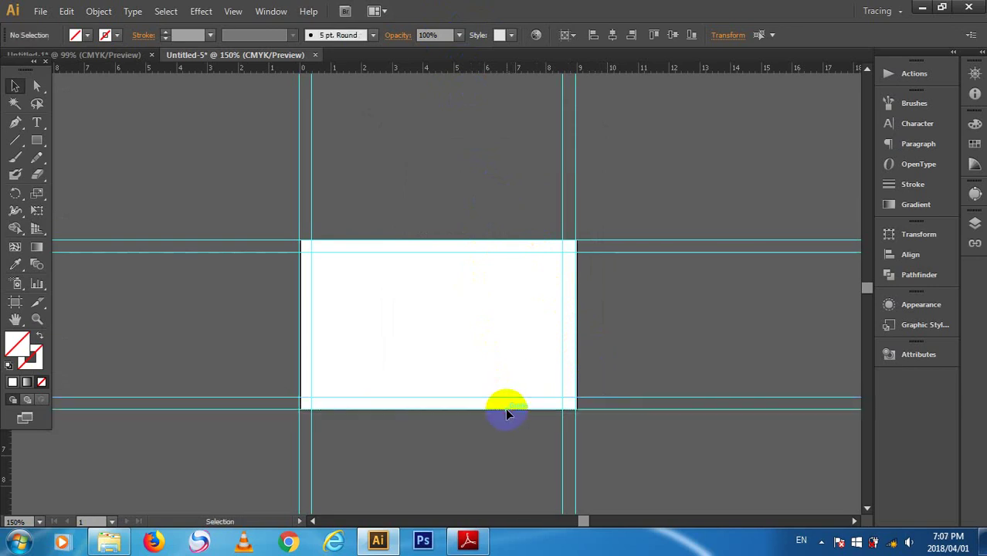
left_click(184, 279)
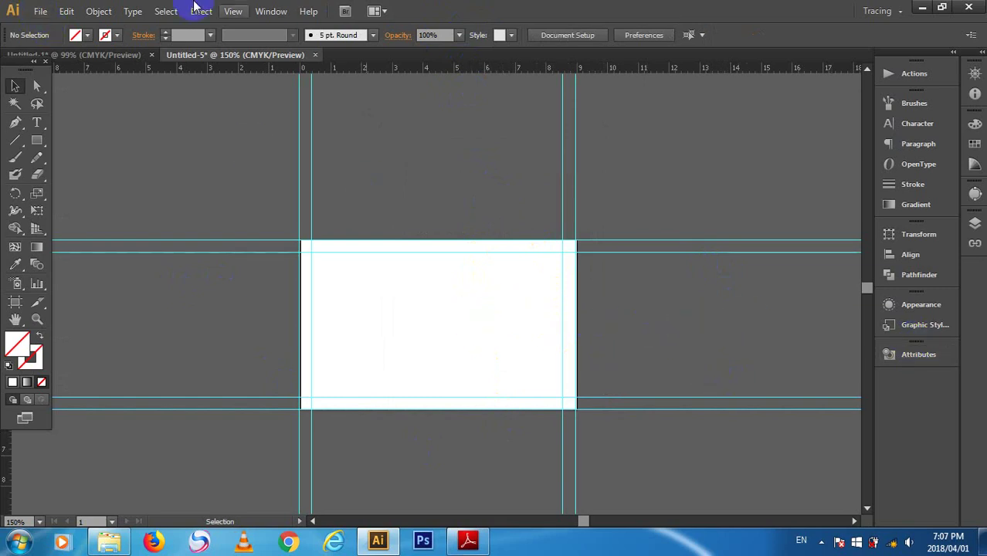
- Add a second artboard from the Artboards panel
left_click(272, 10)
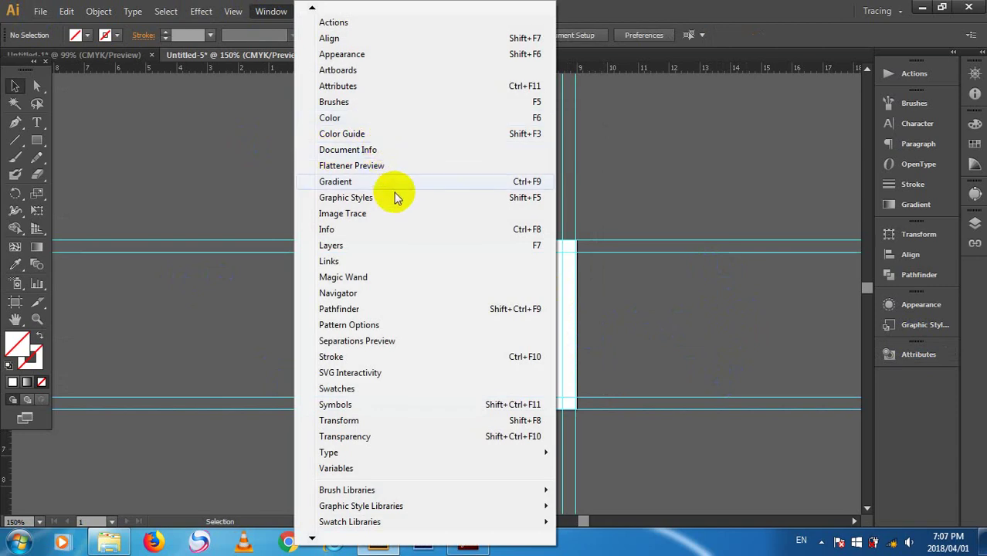
left_click(388, 71)
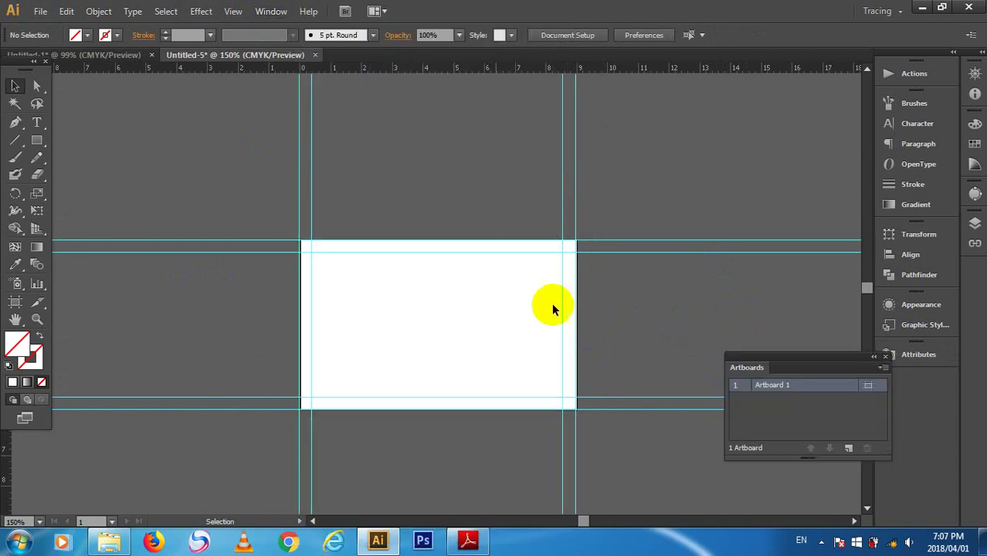
left_click(848, 449)
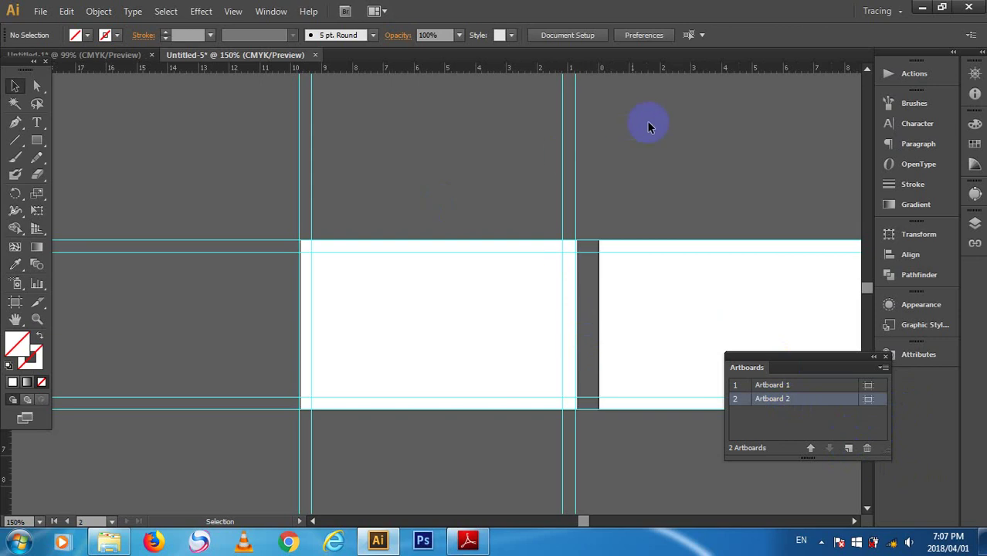
- Group the first artboard's guides, copy the group and align it to Artboard 2
left_click_drag(652, 121, 145, 112)
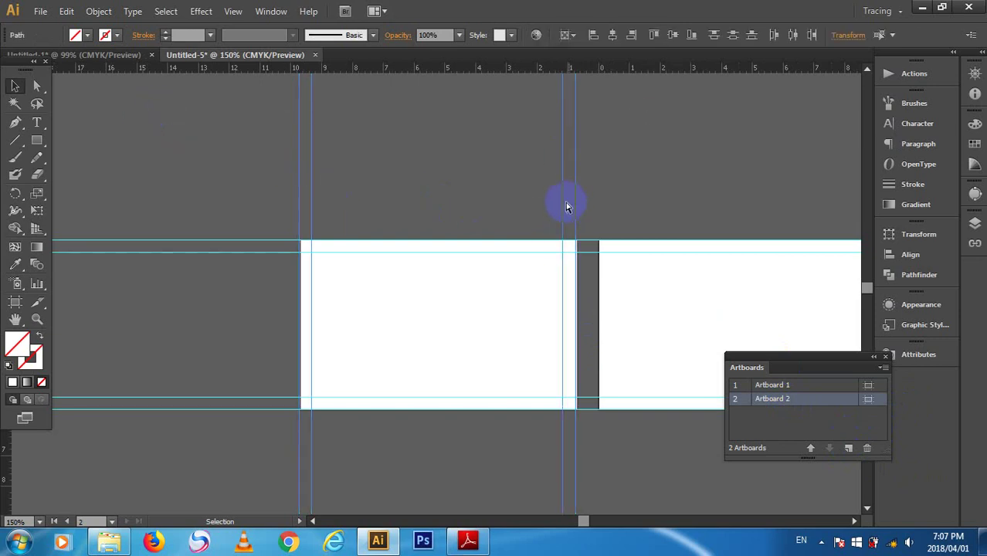
key("ctrl+g")
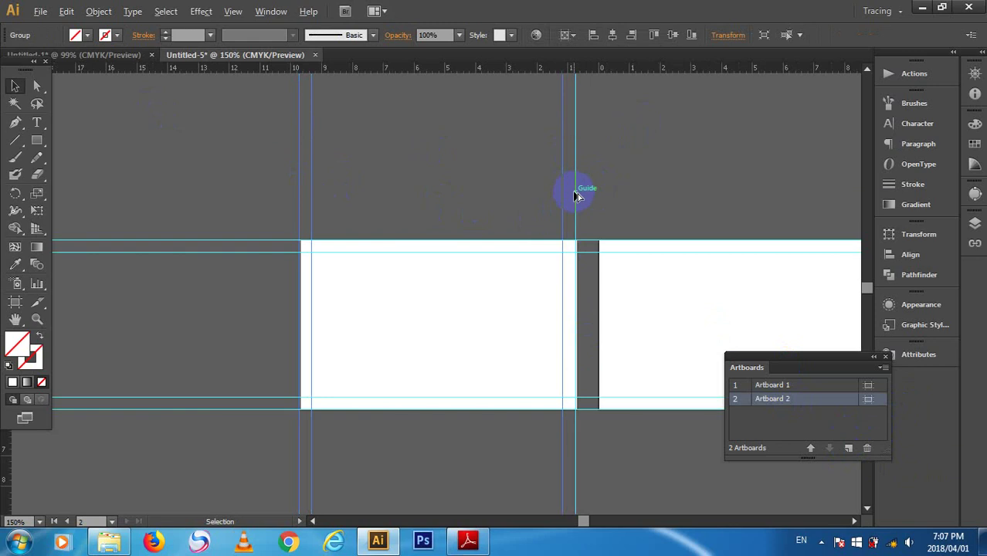
left_click_drag(575, 194, 767, 200)
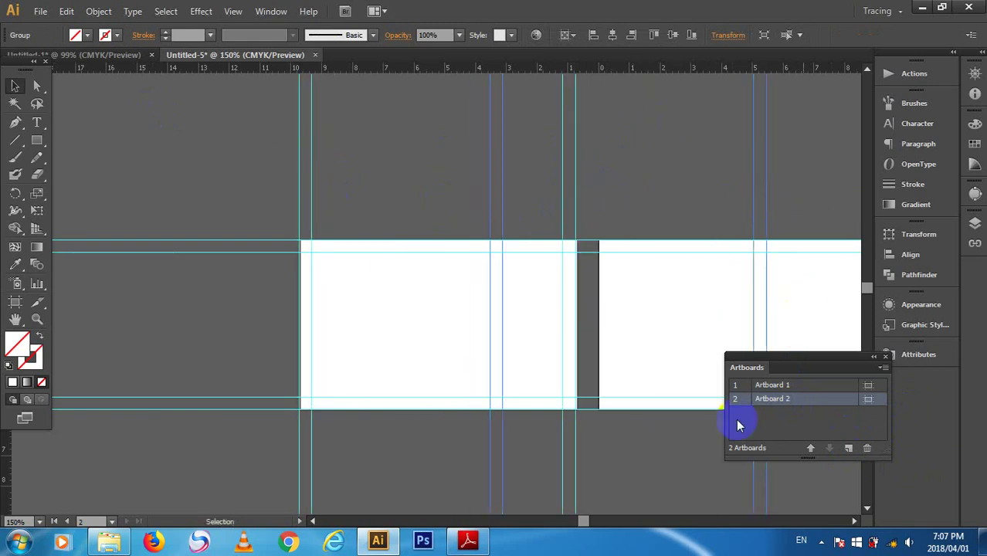
left_click(612, 35)
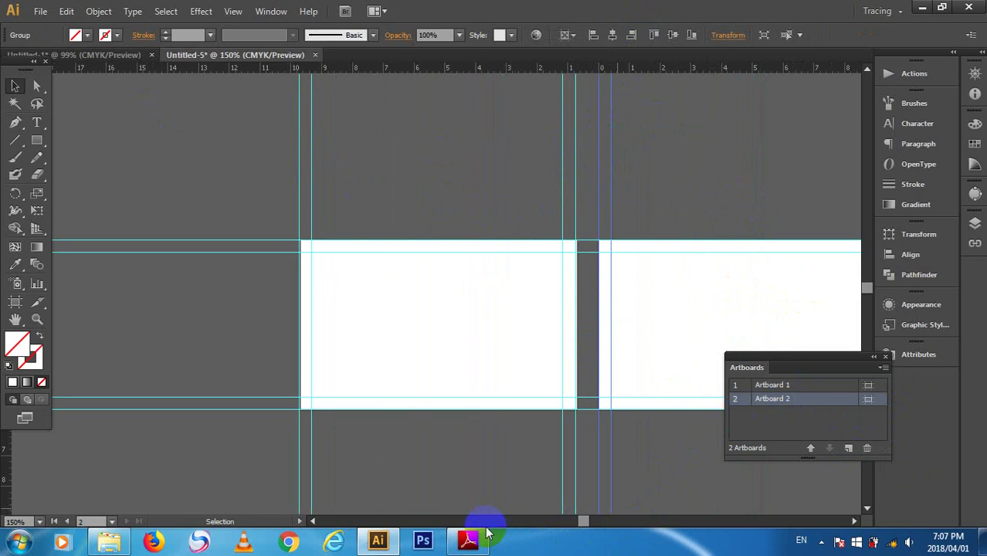
left_click_drag(581, 520, 587, 522)
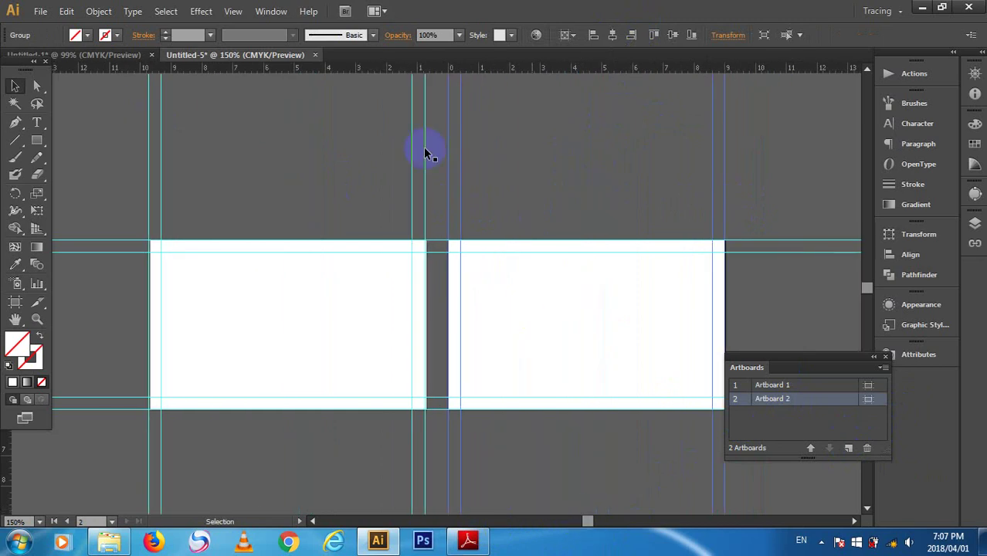
left_click(505, 139)
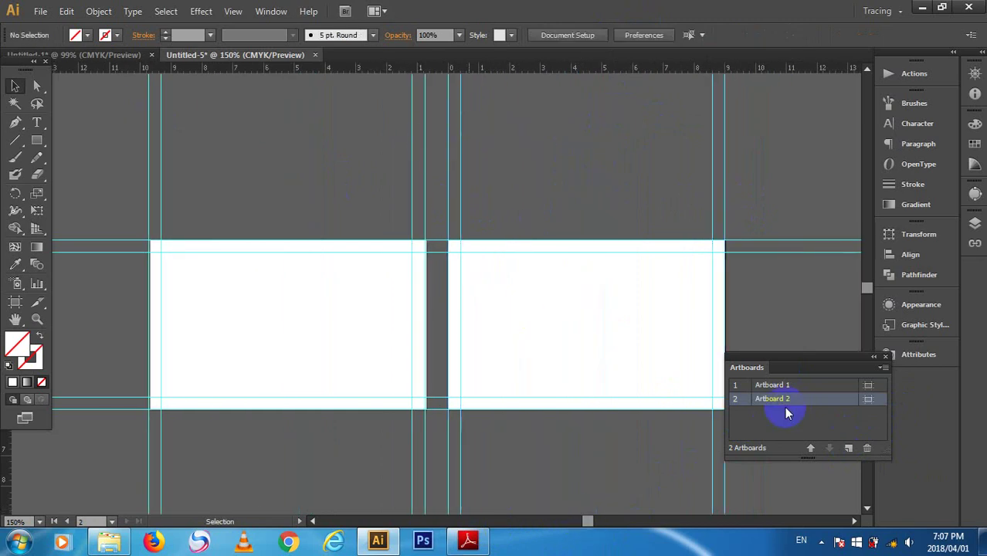
left_click(885, 357)
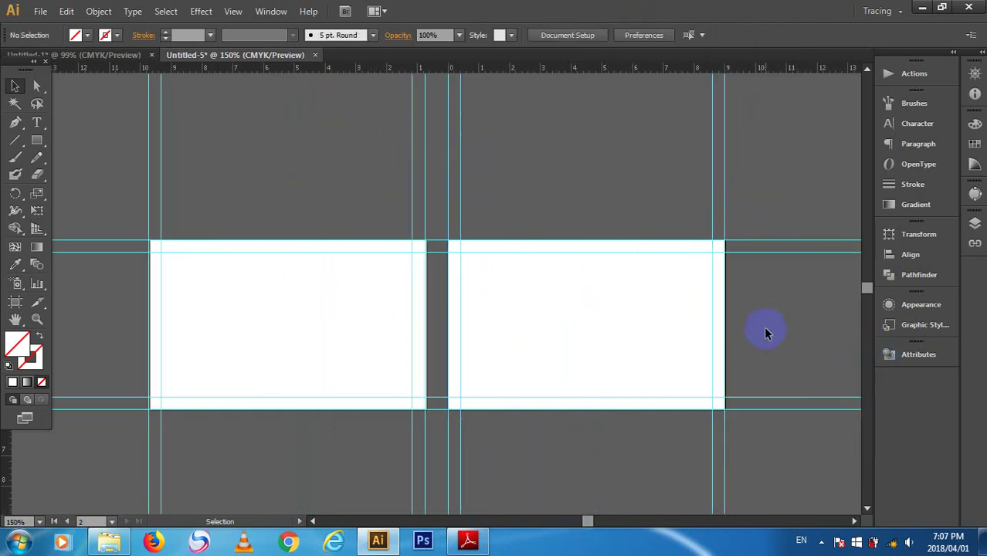
- Place the Thai Cuisine doodle image at the left artboard's top-left corner, scaled to its width
left_click(40, 11)
left_click(80, 246)
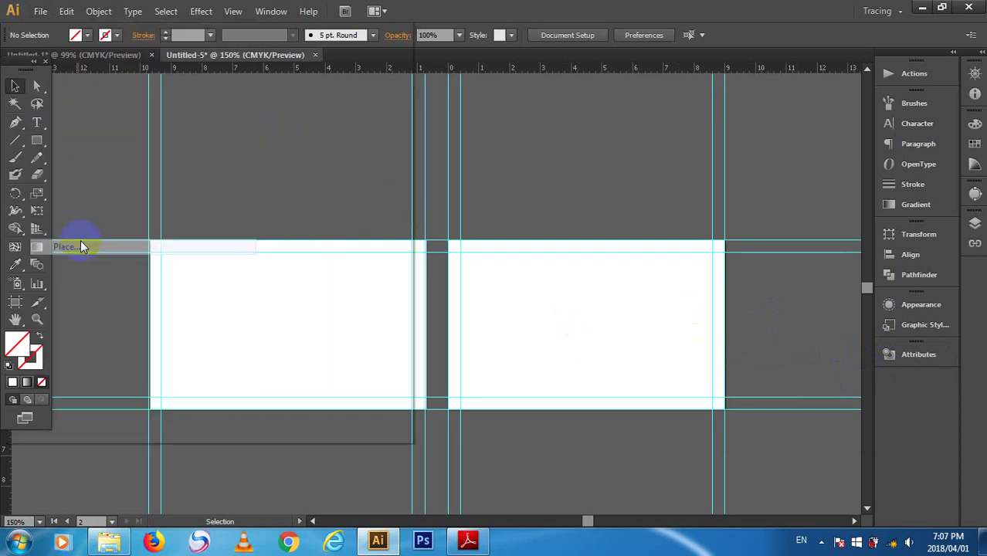
left_click(341, 217)
left_click(374, 285)
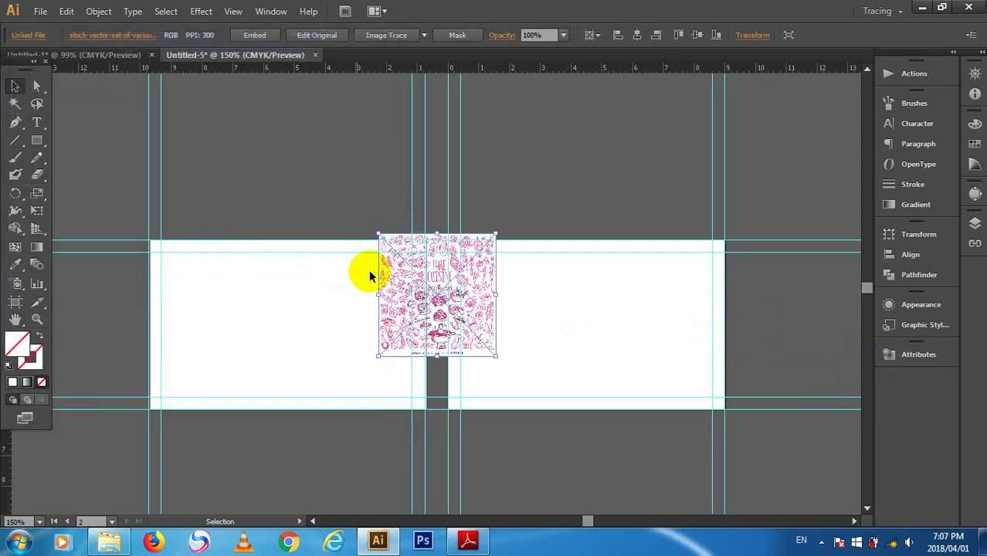
left_click_drag(408, 291, 152, 311)
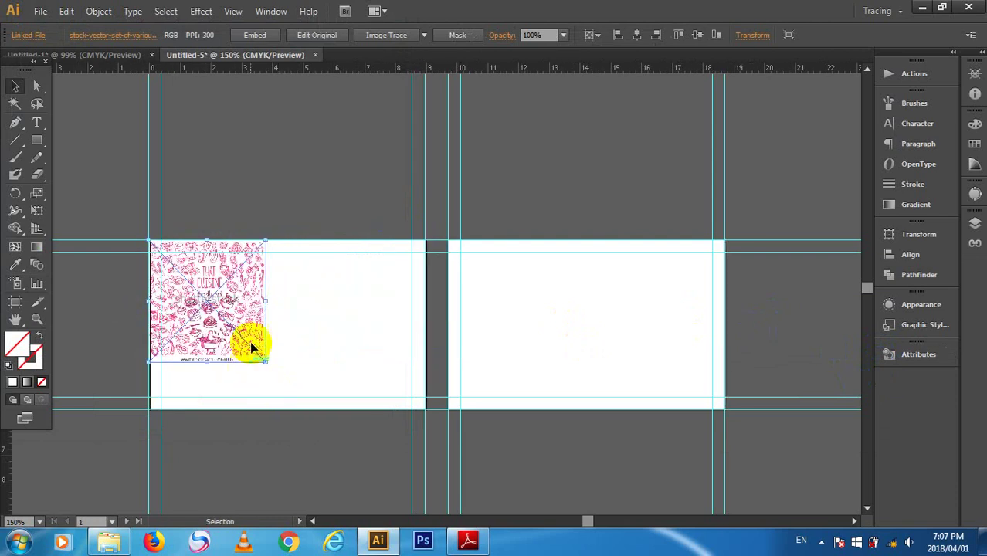
left_click_drag(265, 359, 431, 417)
scroll(456, 390, "up", 3)
left_click(307, 114)
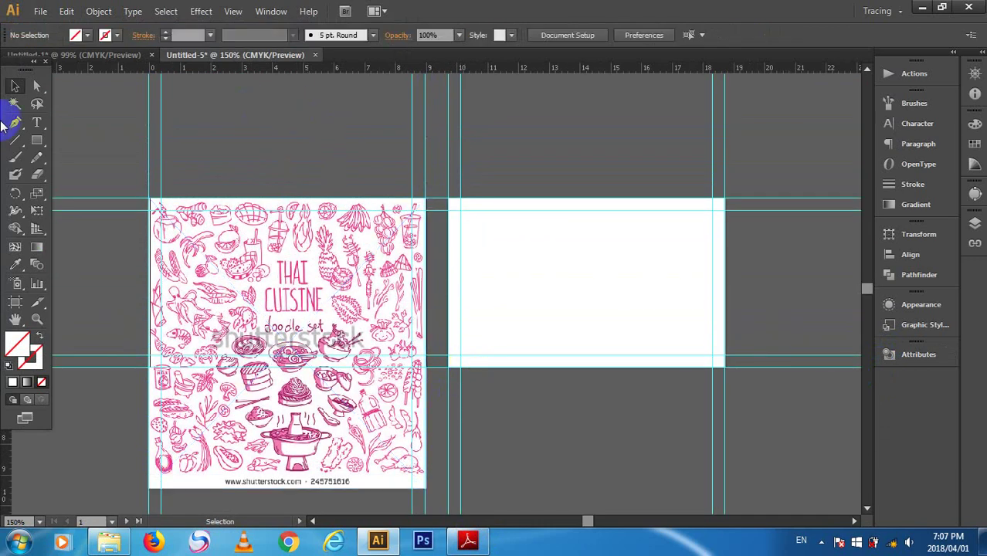
- Draw a 9 × 5.5 cm rectangle filled CMYK Yellow and move it left onto the guide
left_click(37, 140)
left_click(283, 160)
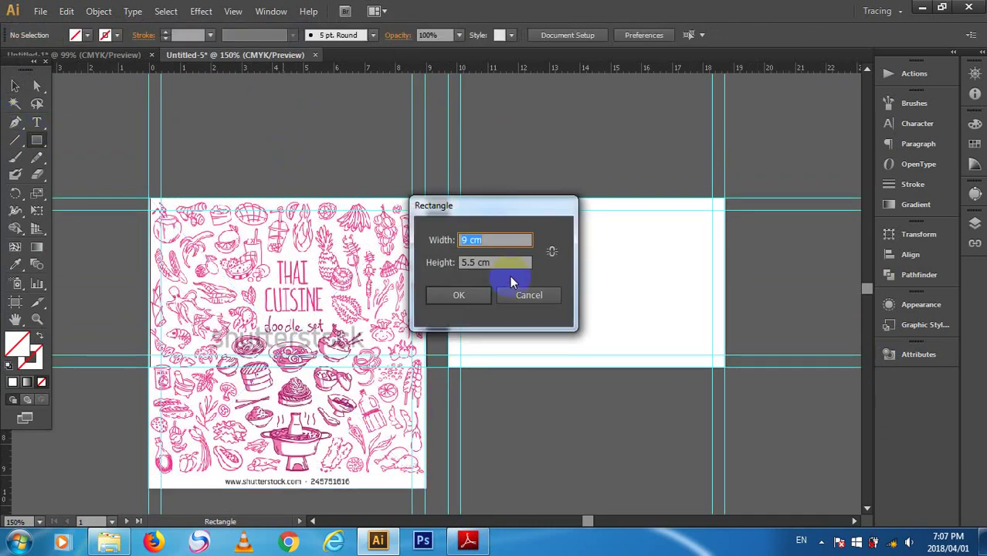
left_click(464, 297)
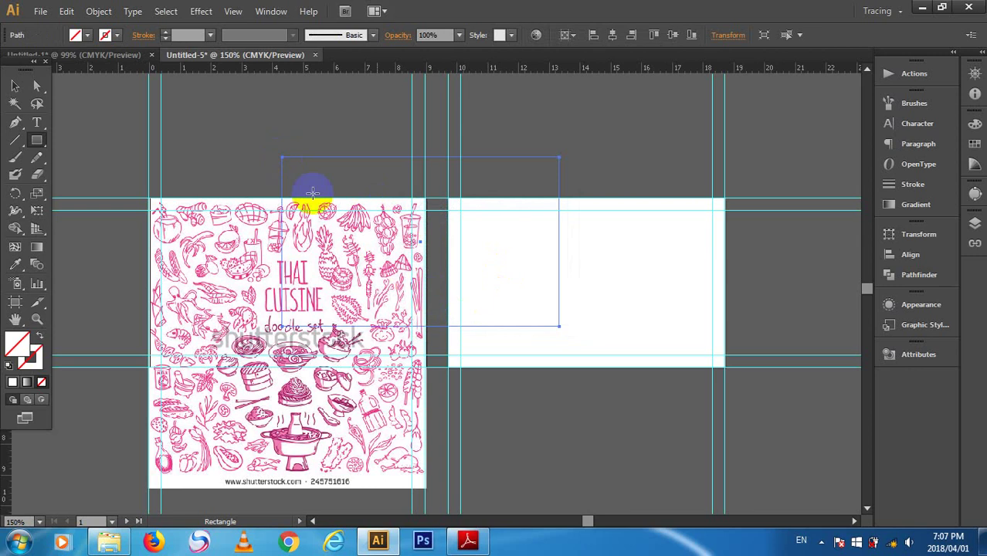
left_click(86, 36)
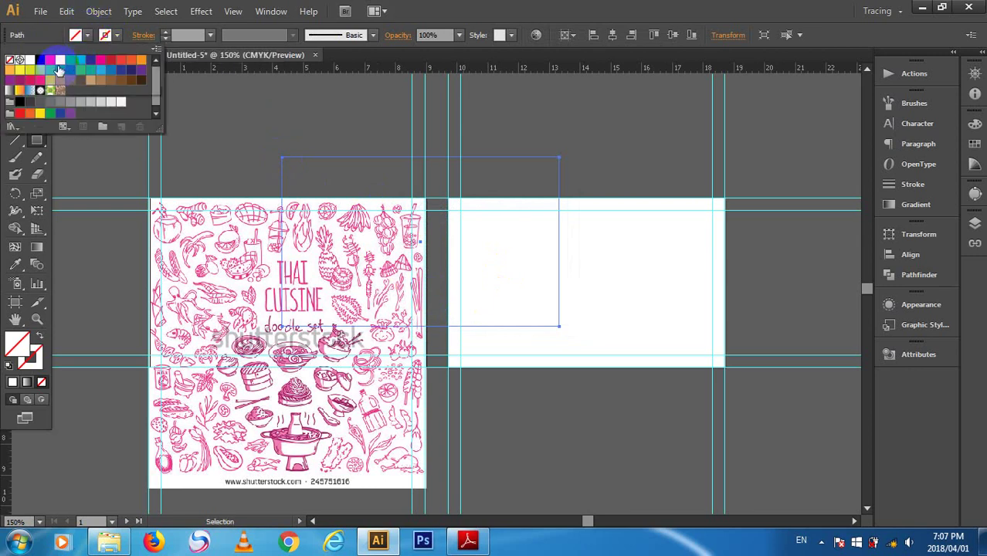
left_click(60, 63)
left_click(242, 154)
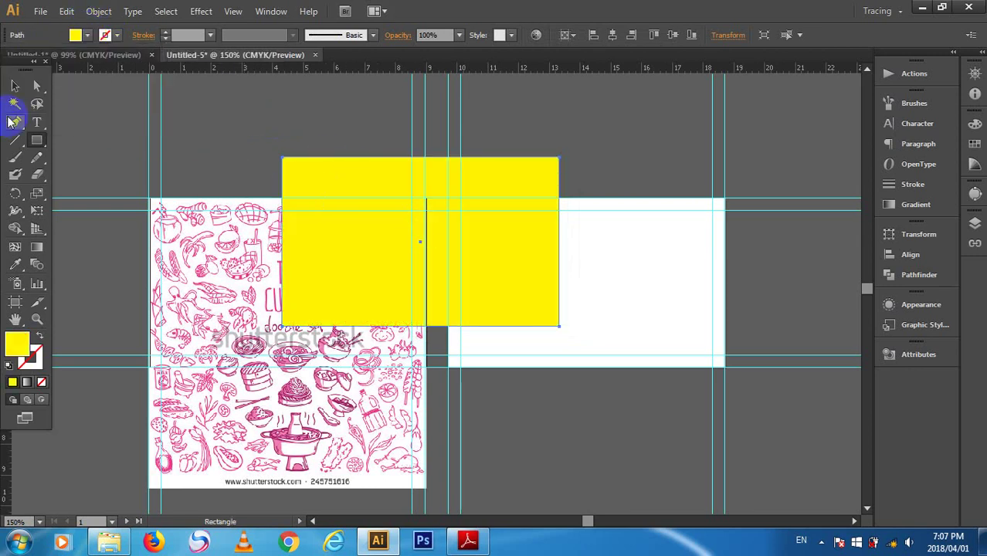
left_click(17, 87)
left_click_drag(357, 173, 239, 172)
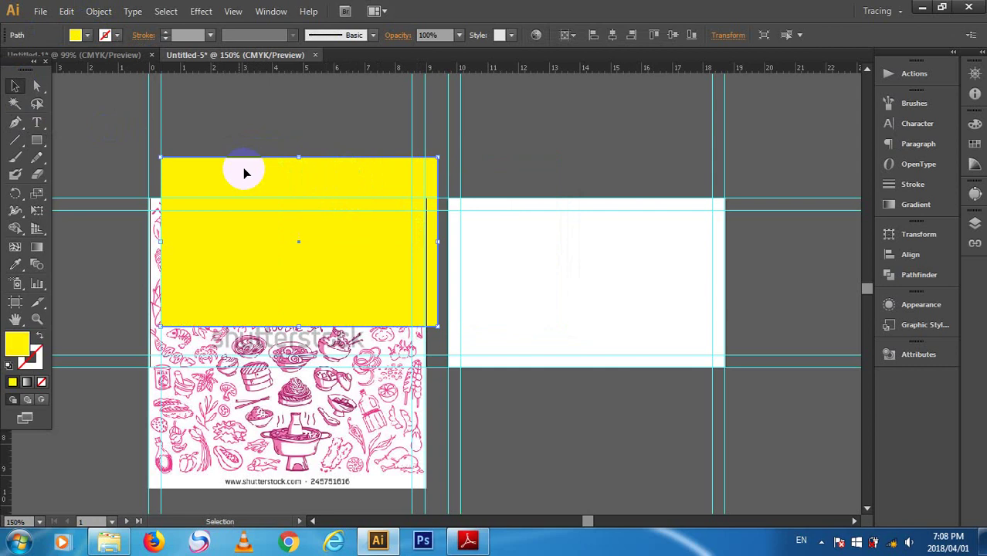
left_click(576, 140)
- Hide the guides, move the yellow rectangle up-left over the doodle, and clip the image to it
key("ctrl+semicolon")
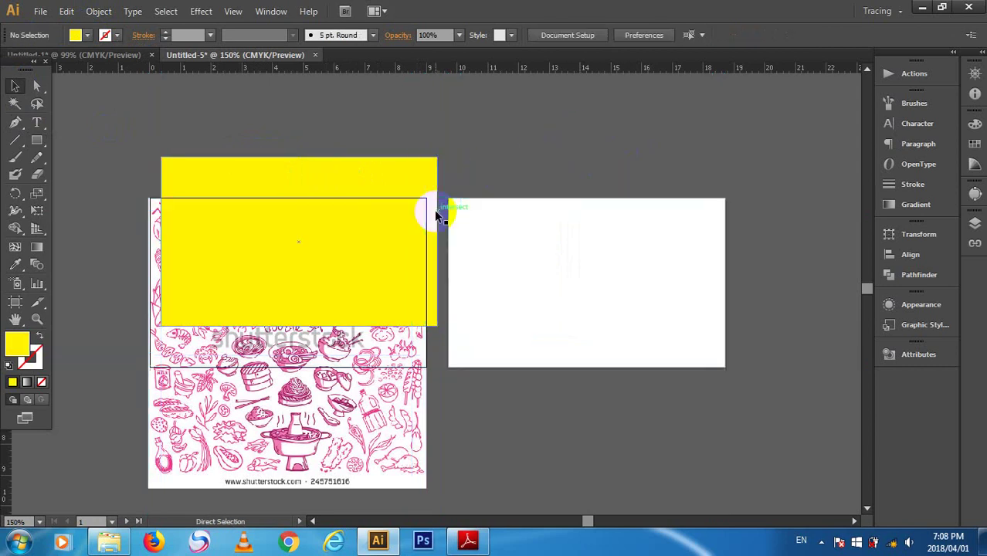
left_click_drag(364, 170, 330, 206)
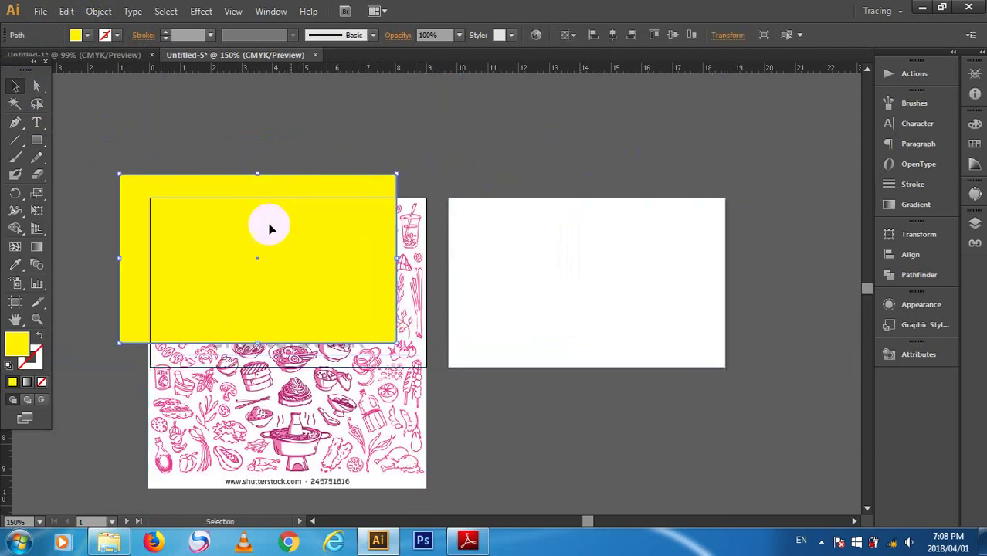
left_click_drag(101, 238, 326, 346)
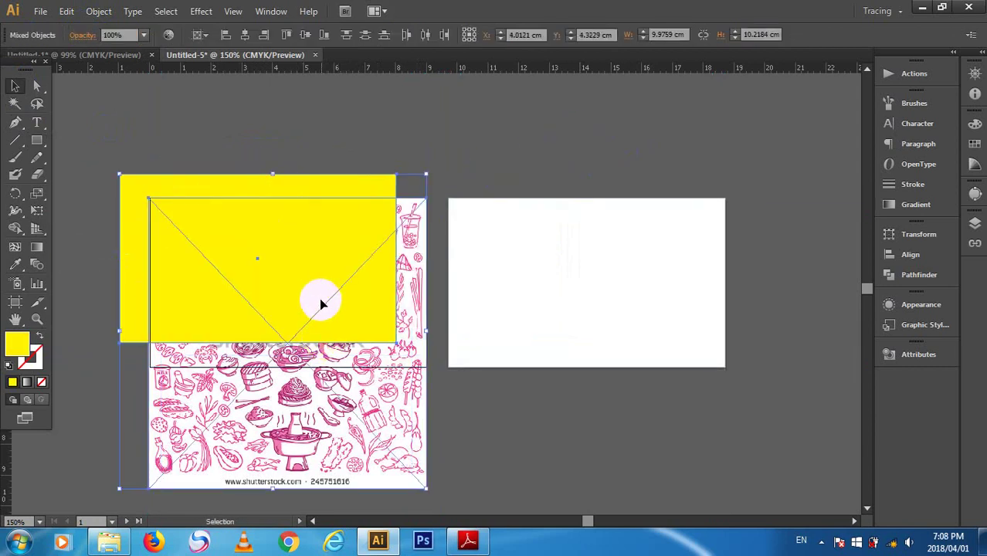
right_click(287, 275)
left_click(351, 363)
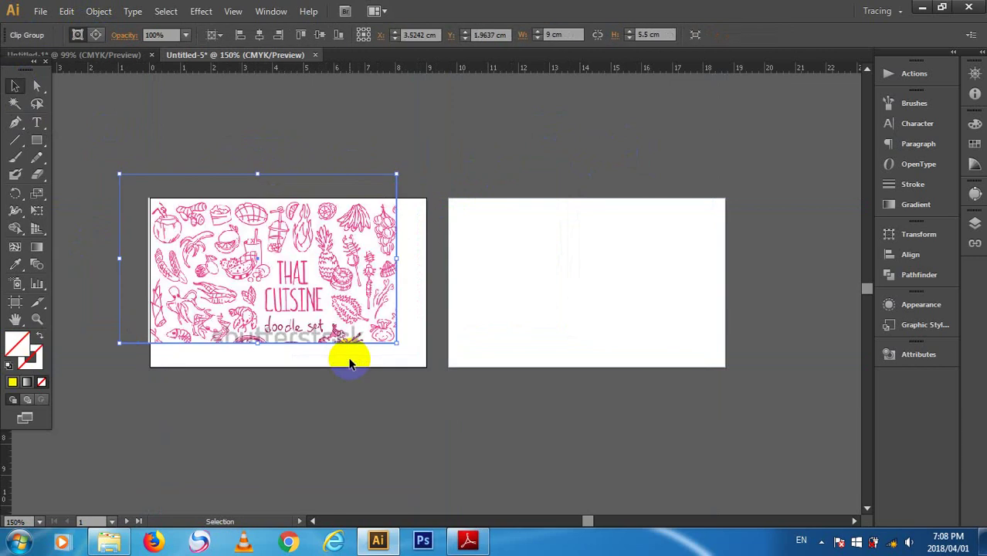
- Move the clipped image onto the front artboard and align it, then undo back to unclipped
left_click_drag(315, 297, 330, 317)
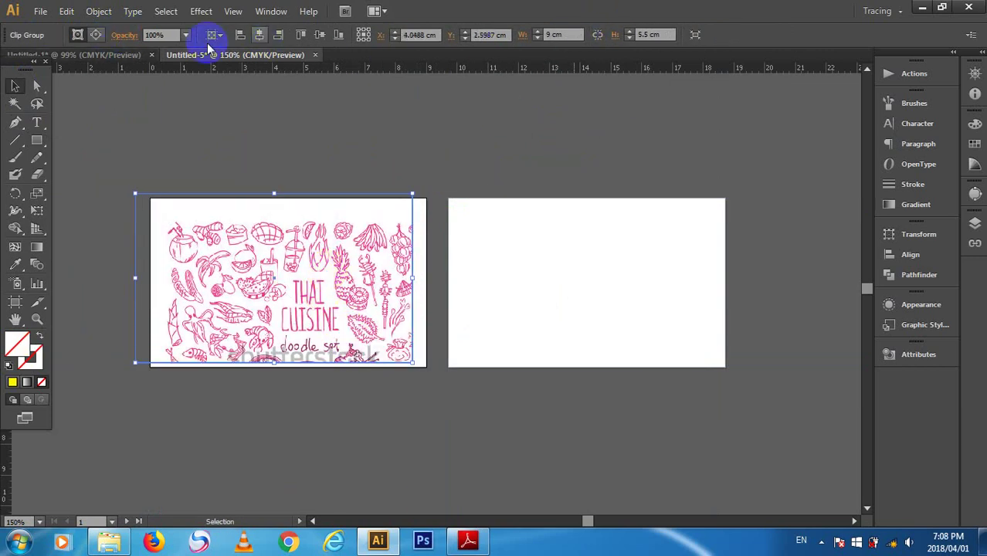
left_click(260, 35)
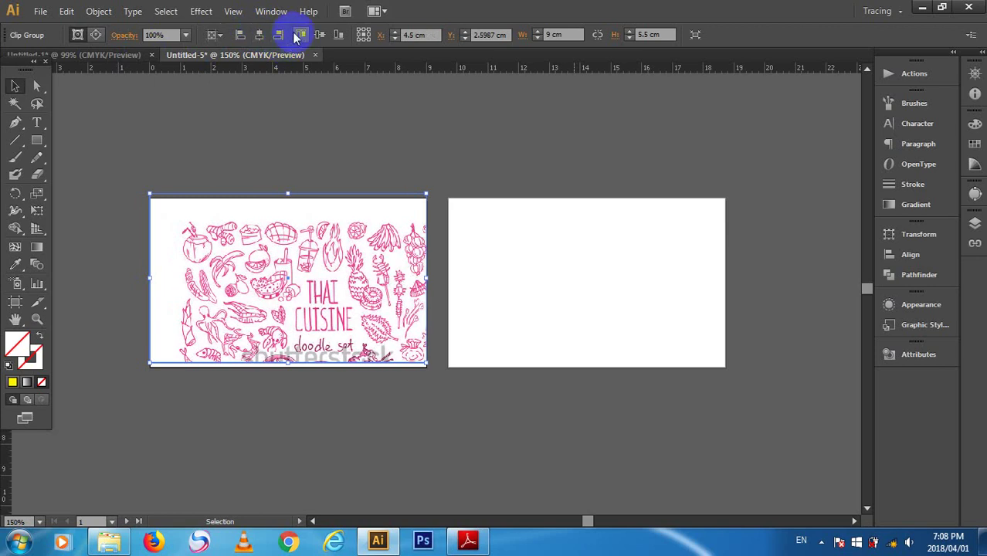
left_click(319, 35)
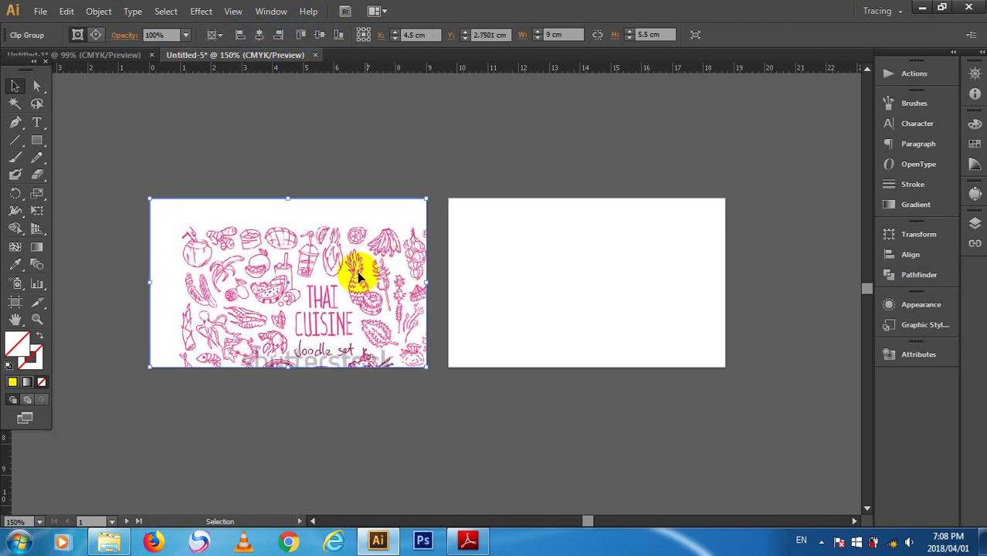
key("a")
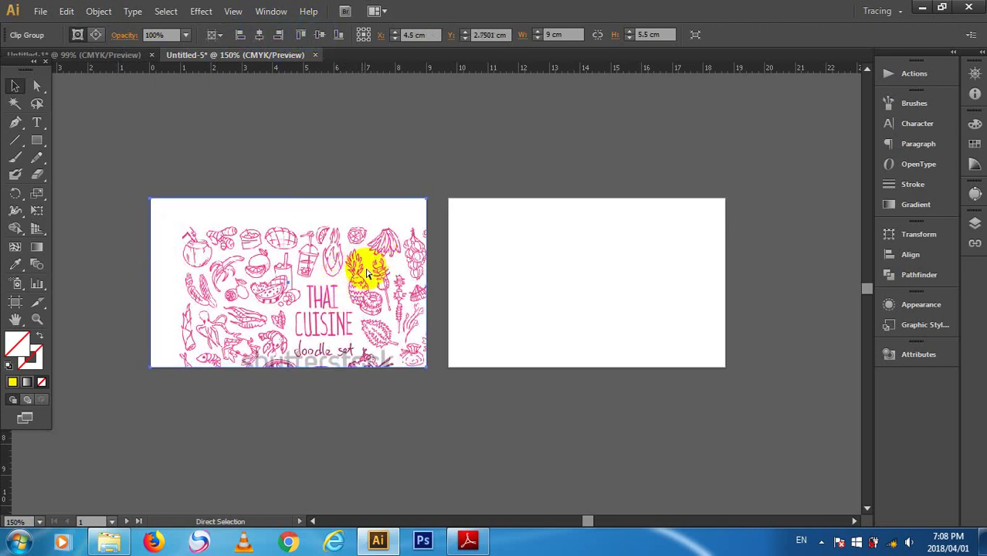
key("ctrl+z")
key("ctrl+z")
key("ctrl+z")
- Move the yellow rectangle down-right onto the front artboard and align it to the artboard
key("v")
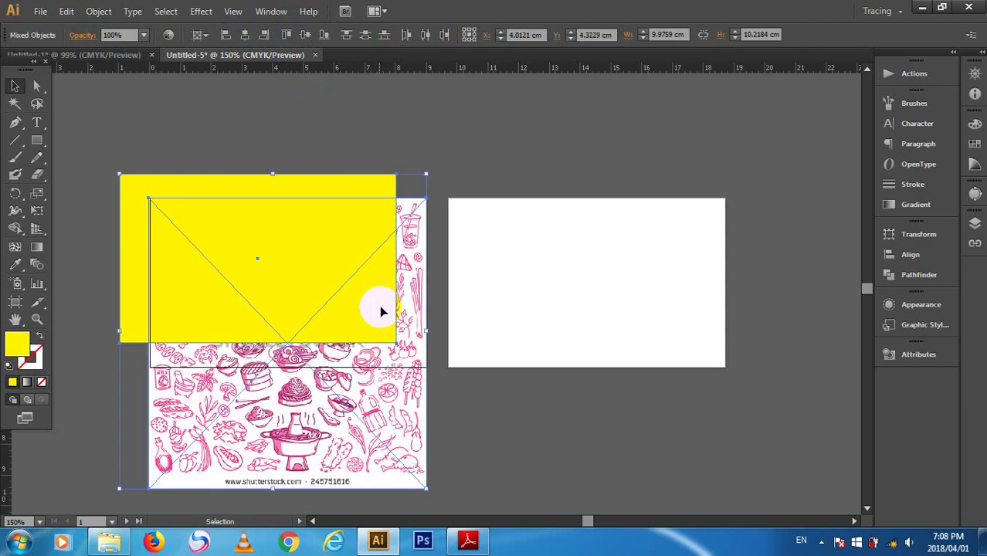
left_click(458, 419)
left_click(150, 238)
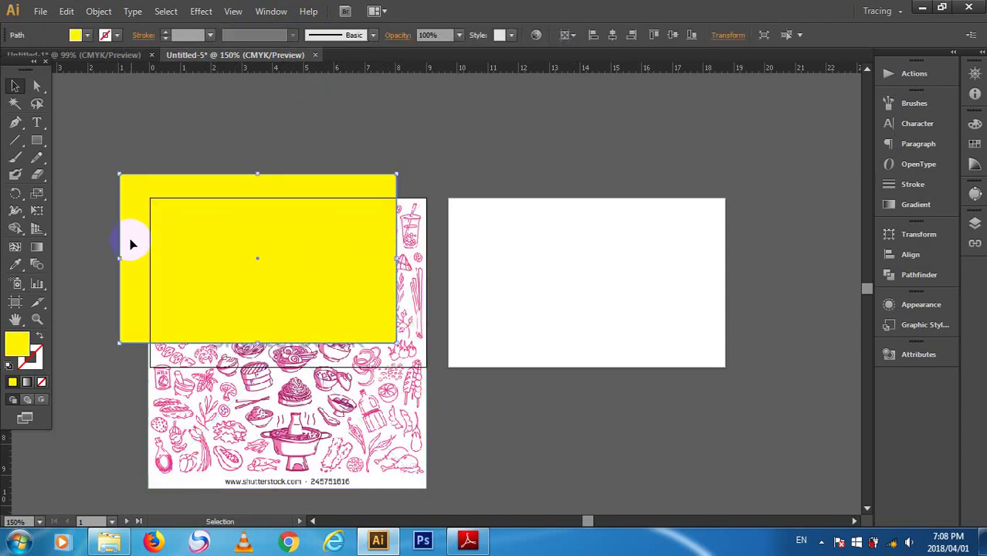
left_click_drag(137, 241, 163, 265)
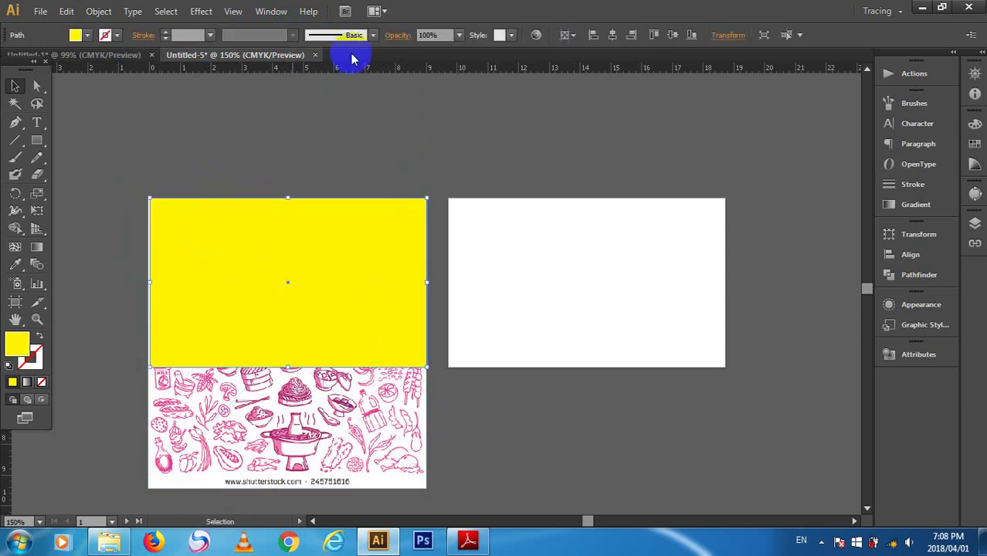
left_click(614, 36)
- Select the rectangle and doodle image together and make a clipping mask from them
left_click_drag(490, 129, 258, 335)
right_click(313, 302)
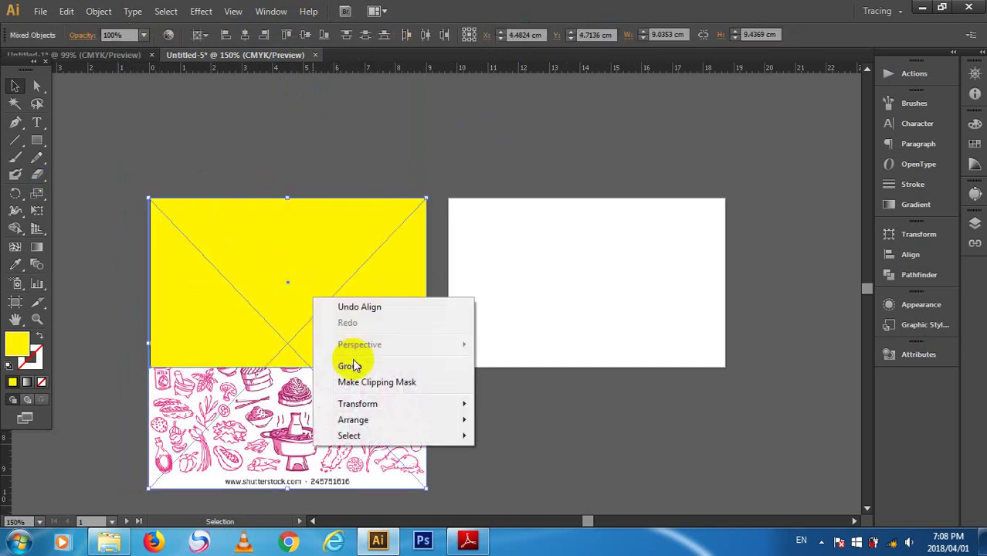
left_click(363, 379)
left_click(314, 185)
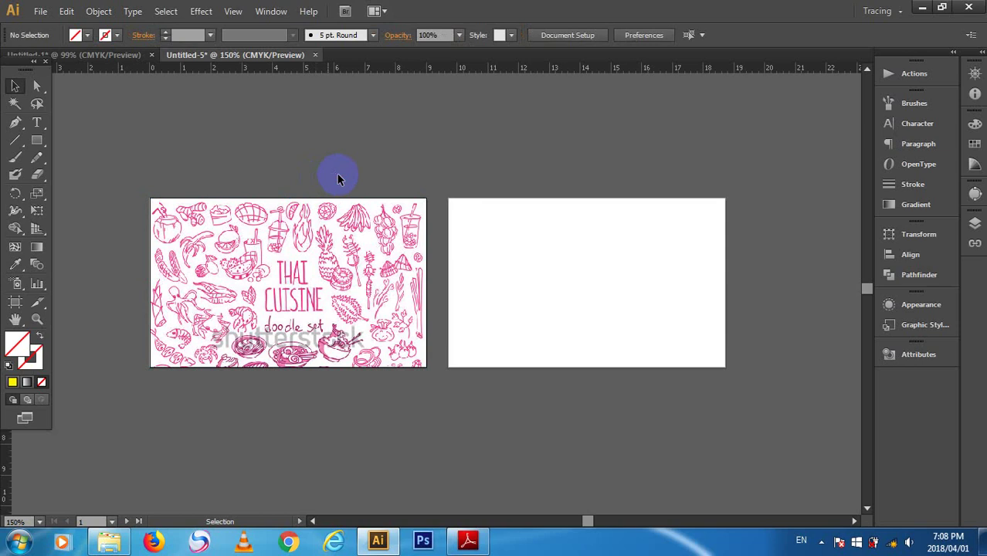
- Repeatedly select and deselect the clipped doodle image to check the card-sized result
left_click(313, 274)
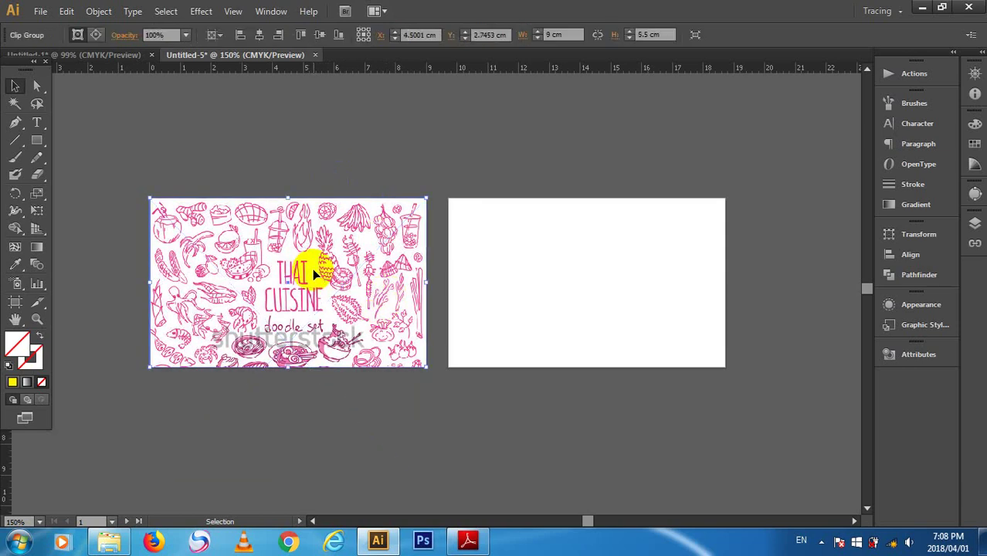
left_click(382, 459)
left_click(290, 330)
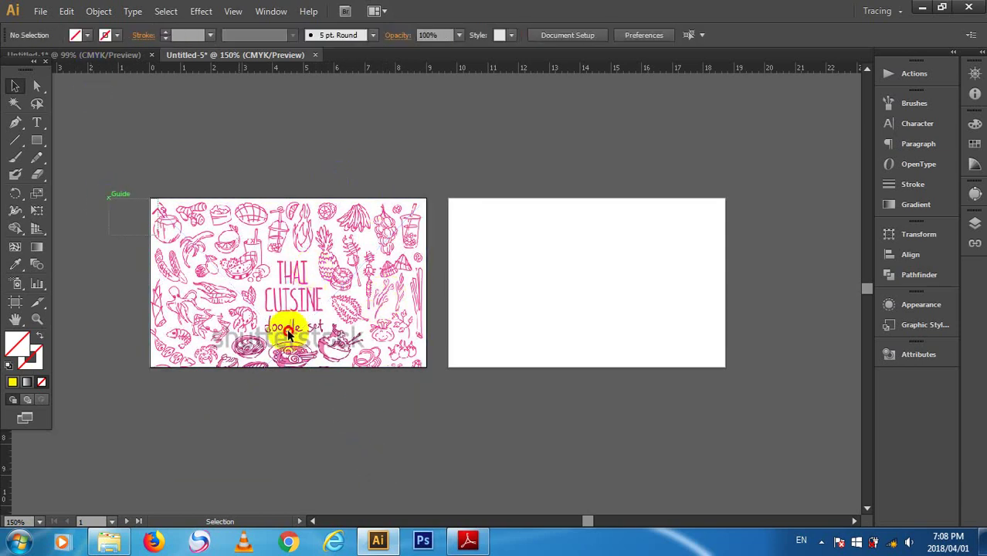
left_click(470, 359)
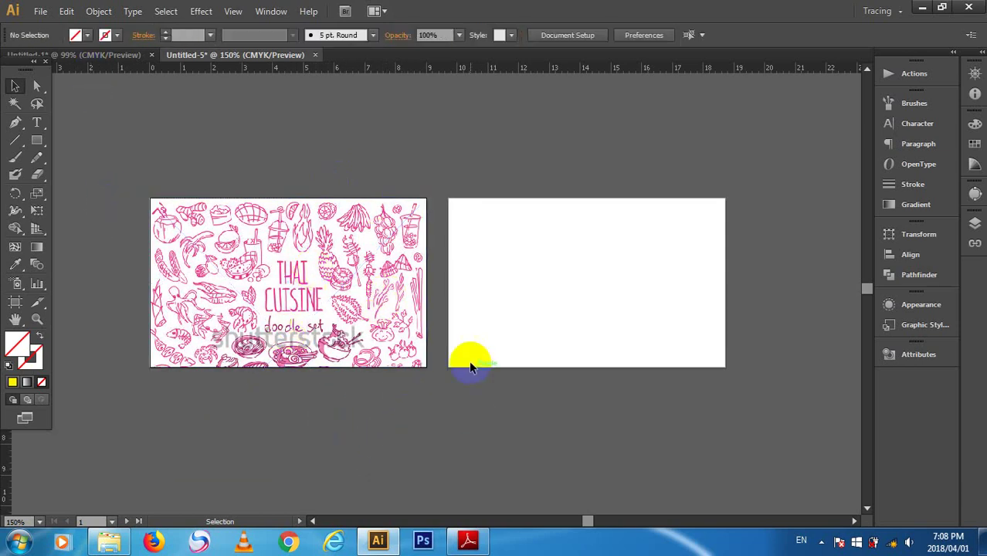
left_click(370, 337)
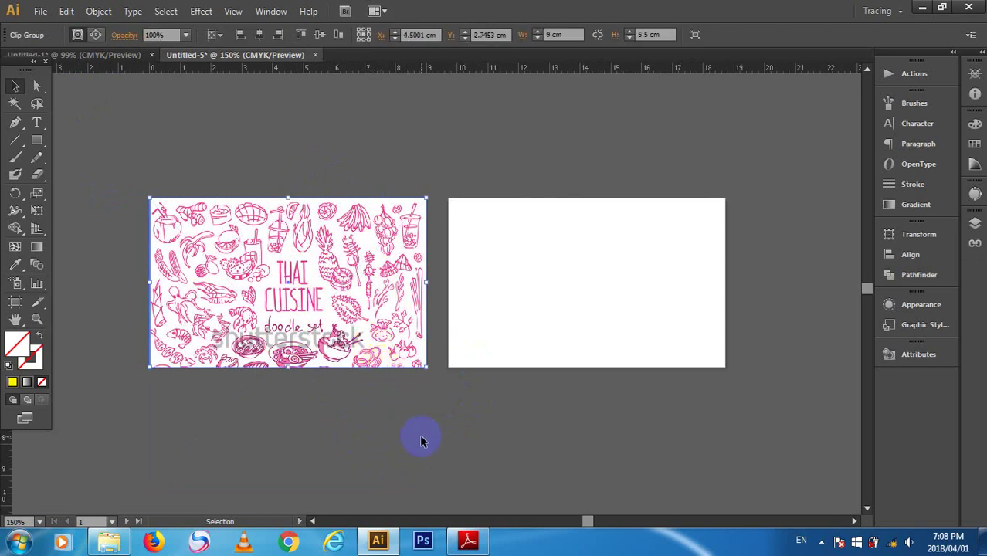
left_click(444, 428)
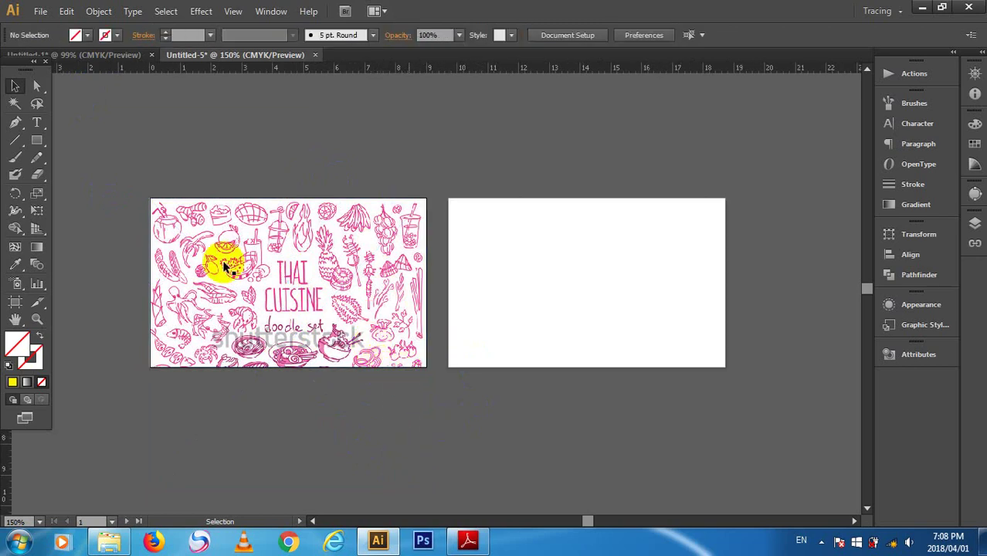
left_click(203, 263)
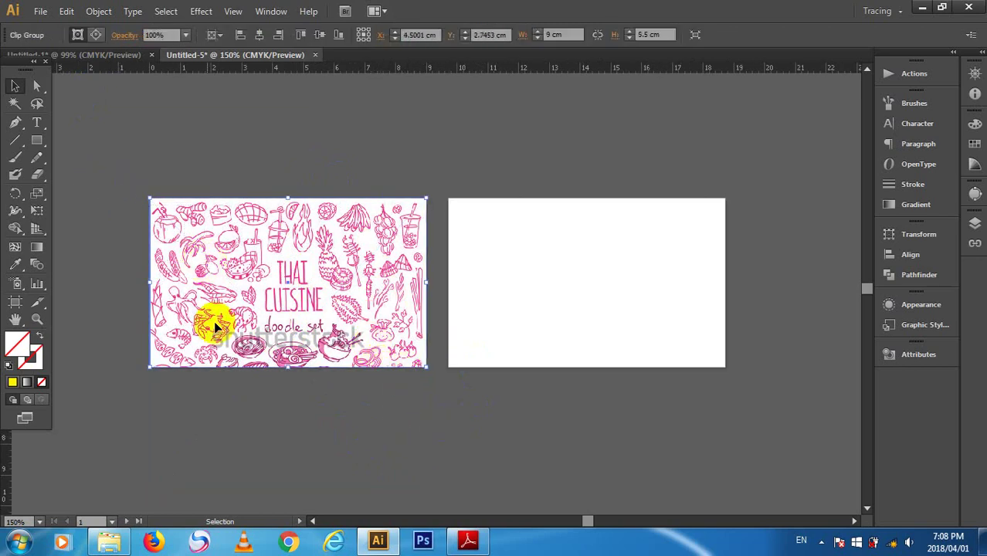
left_click(233, 446)
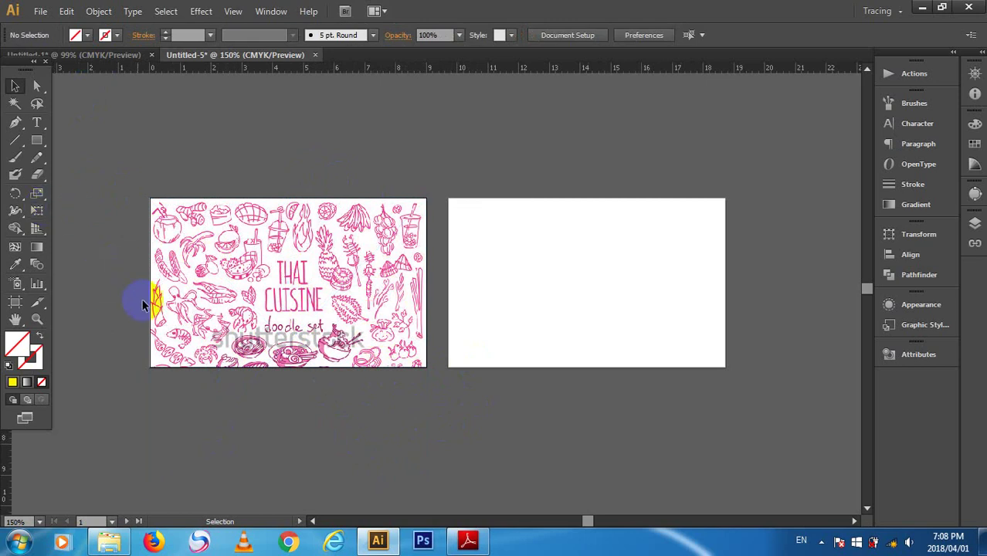
left_click_drag(142, 305, 163, 345)
left_click(276, 232)
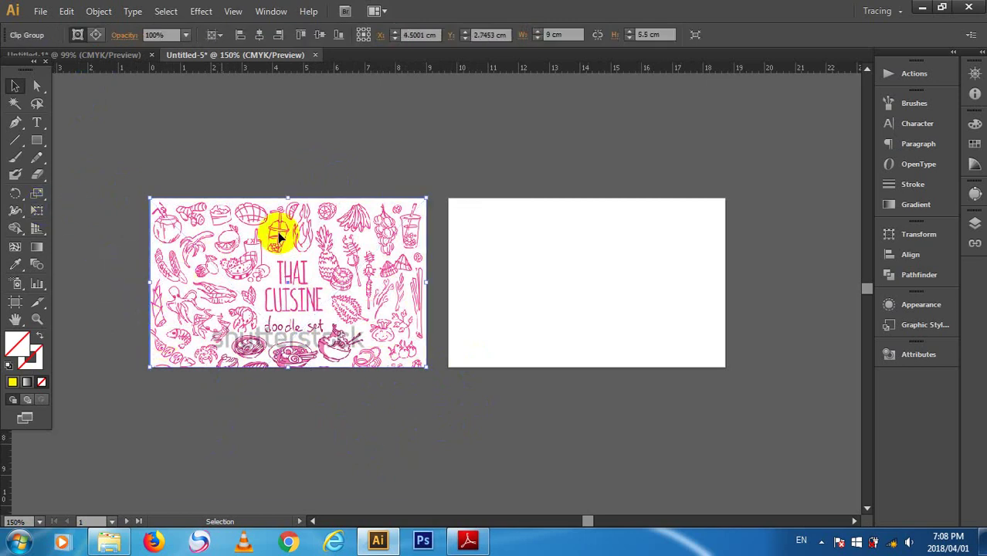
left_click(71, 143)
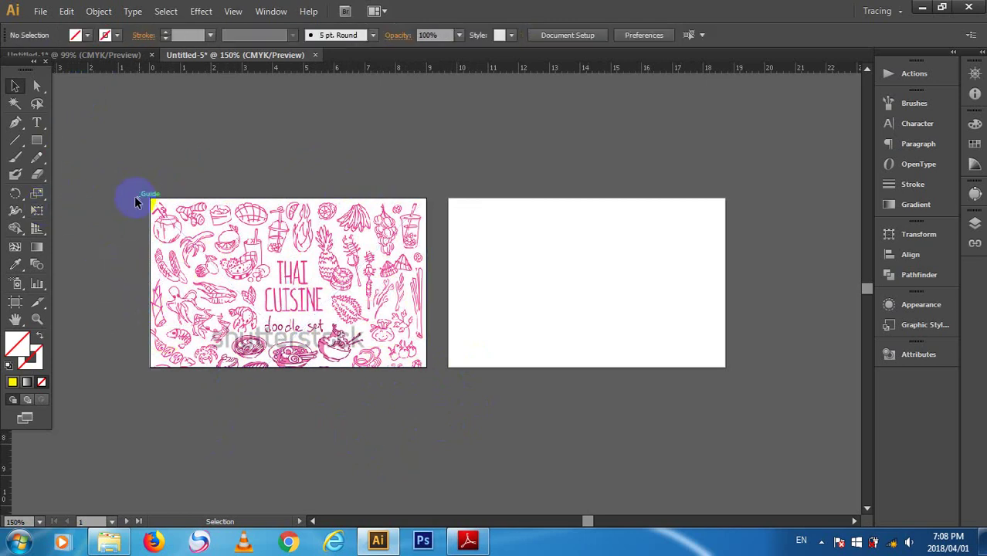
left_click(359, 260)
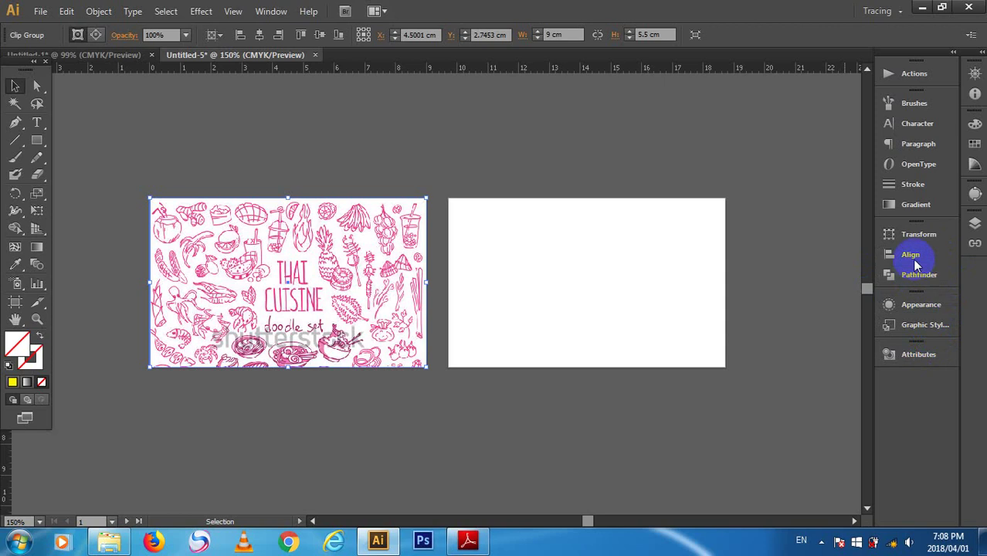
- Try Make Mask on the doodle artwork in the Transparency panel, then close the panel and deselect
left_click(271, 10)
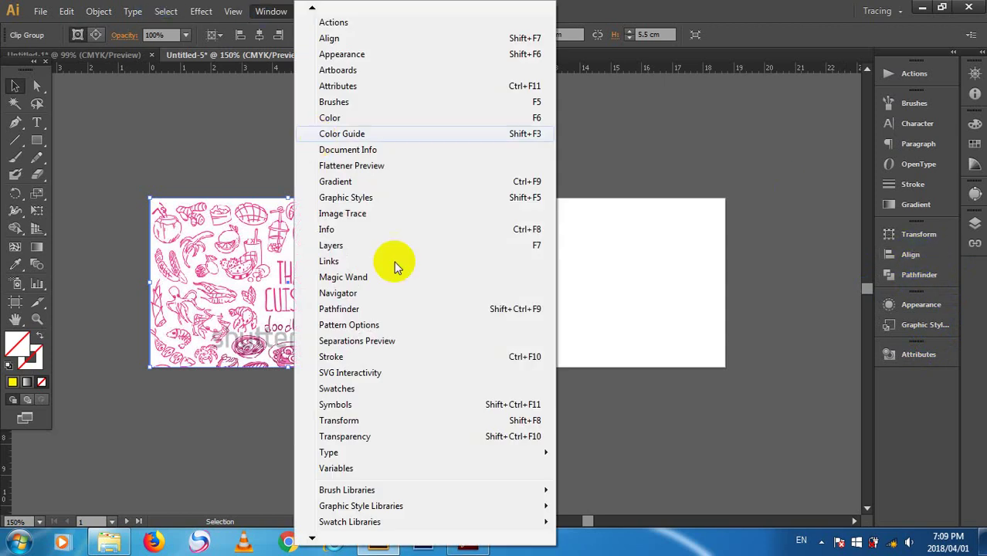
left_click(453, 436)
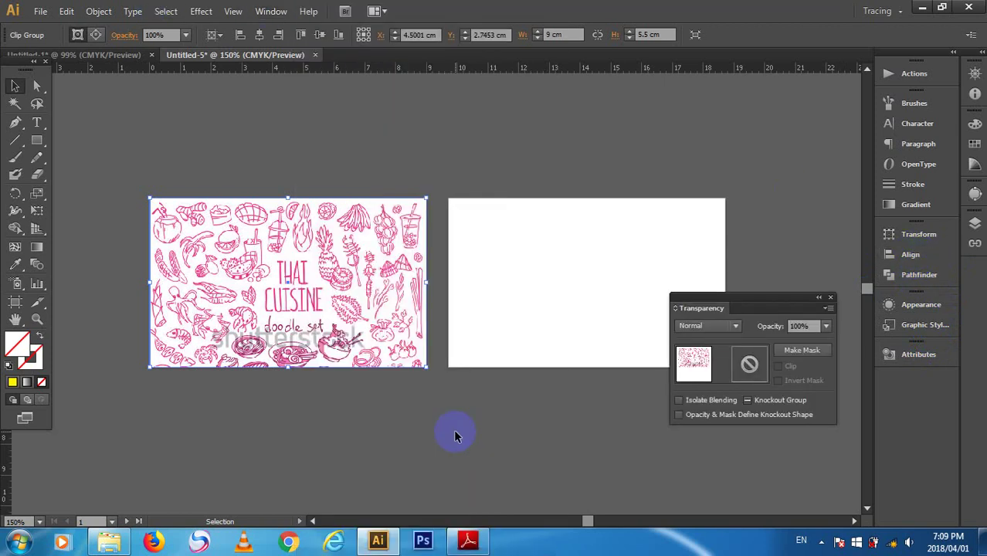
left_click(802, 353)
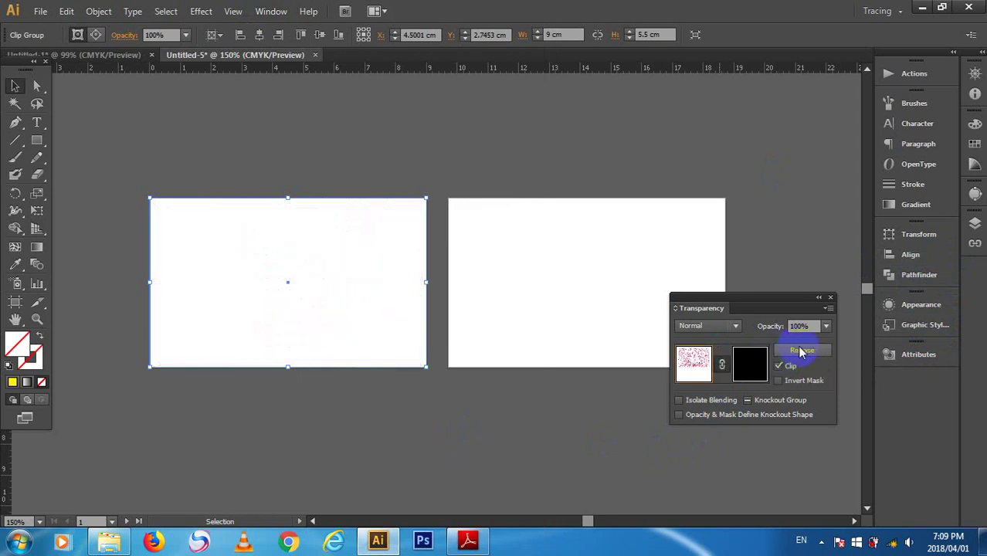
left_click(830, 298)
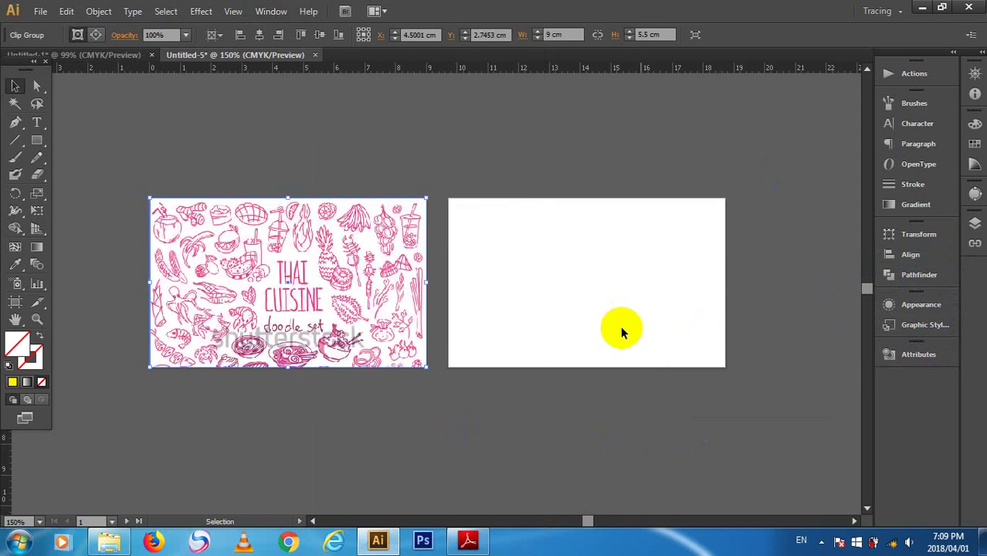
left_click(333, 127)
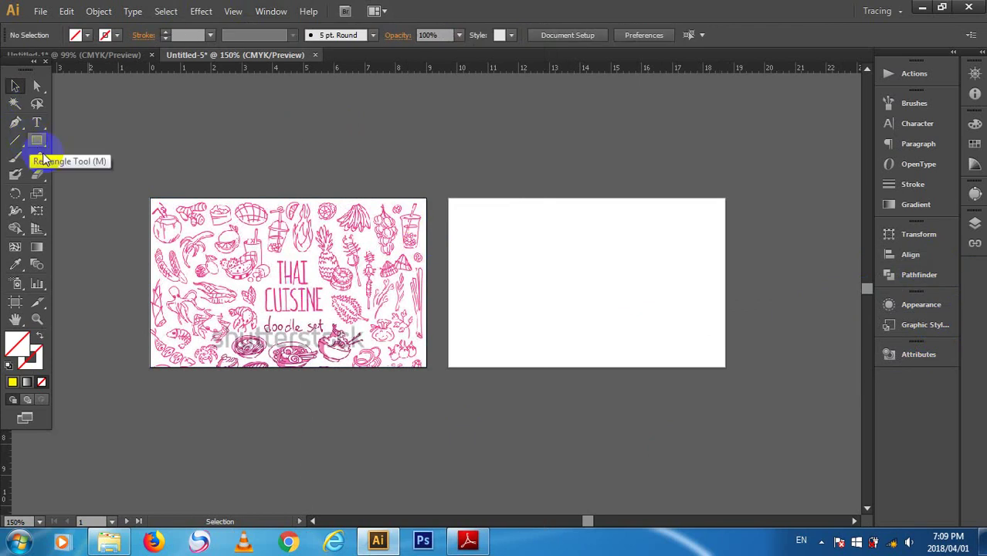
- Select the doodle clip group, isolate it, and release its clipping mask
left_click(222, 345)
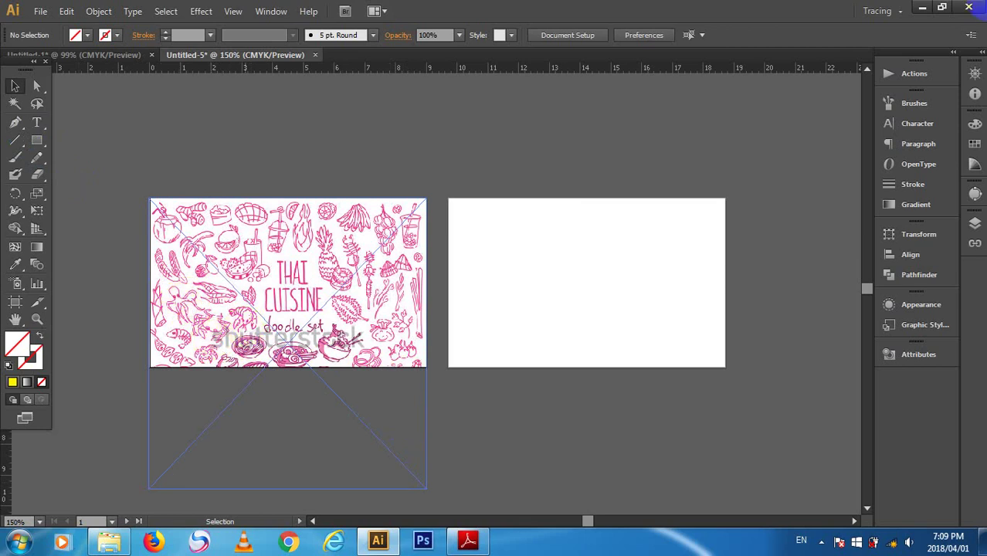
left_click(246, 223)
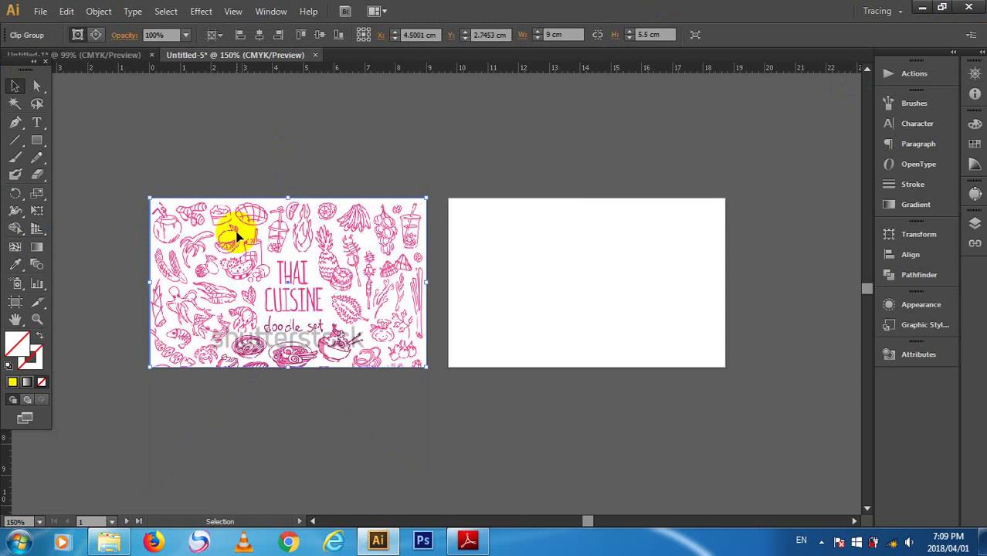
right_click(229, 231)
left_click(323, 306)
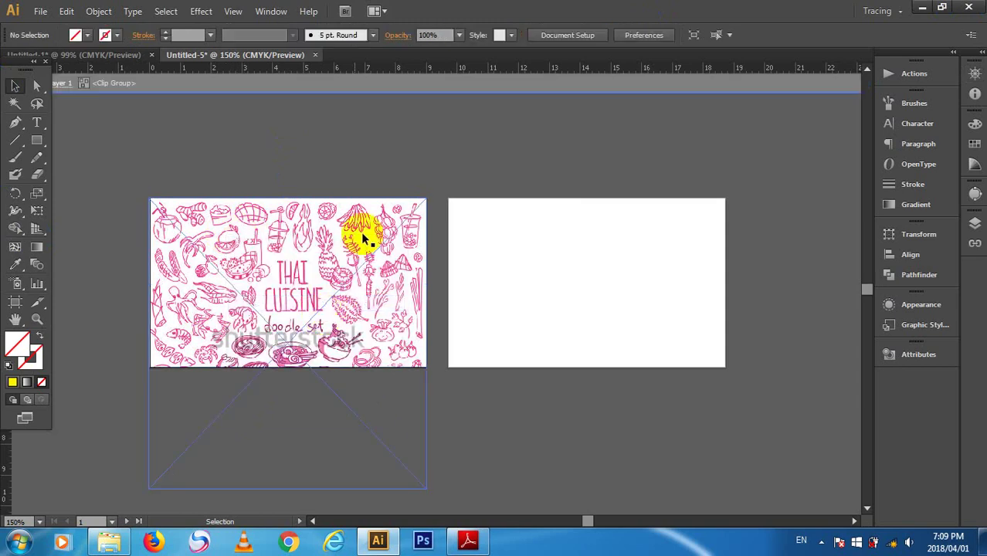
double_click(402, 122)
right_click(335, 260)
left_click(402, 269)
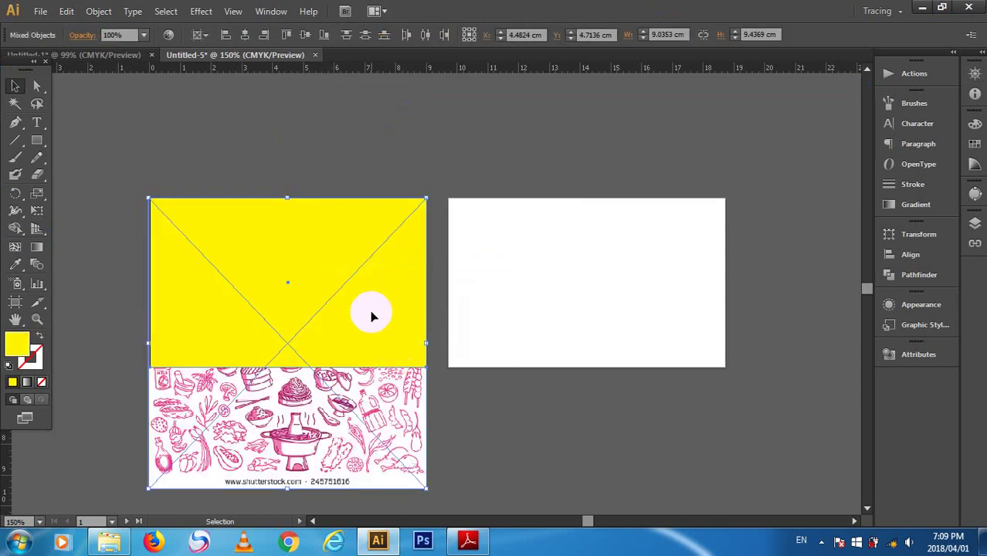
- Clip the doodle image to the yellow rectangle, then release the clipping mask again
left_click_drag(160, 152, 281, 270)
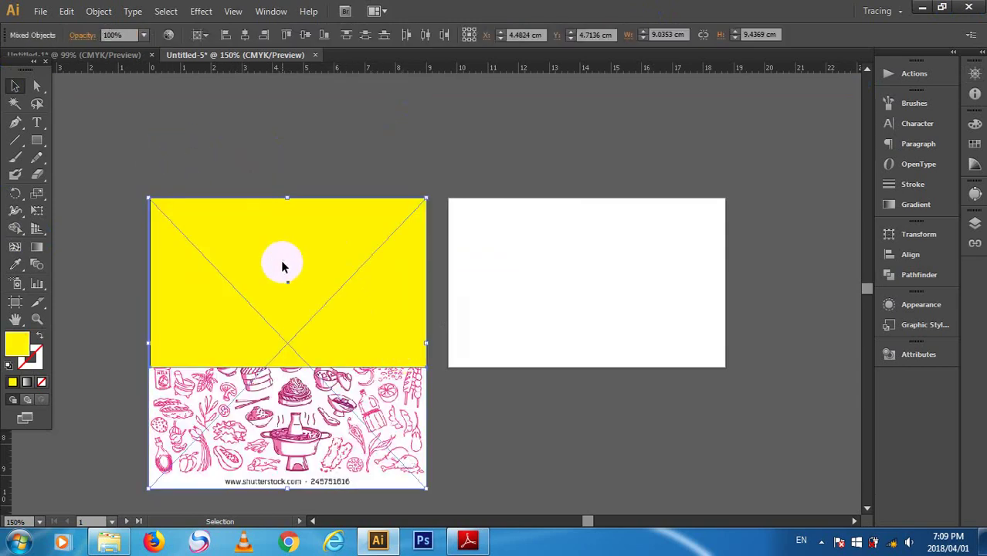
right_click(283, 265)
left_click(319, 349)
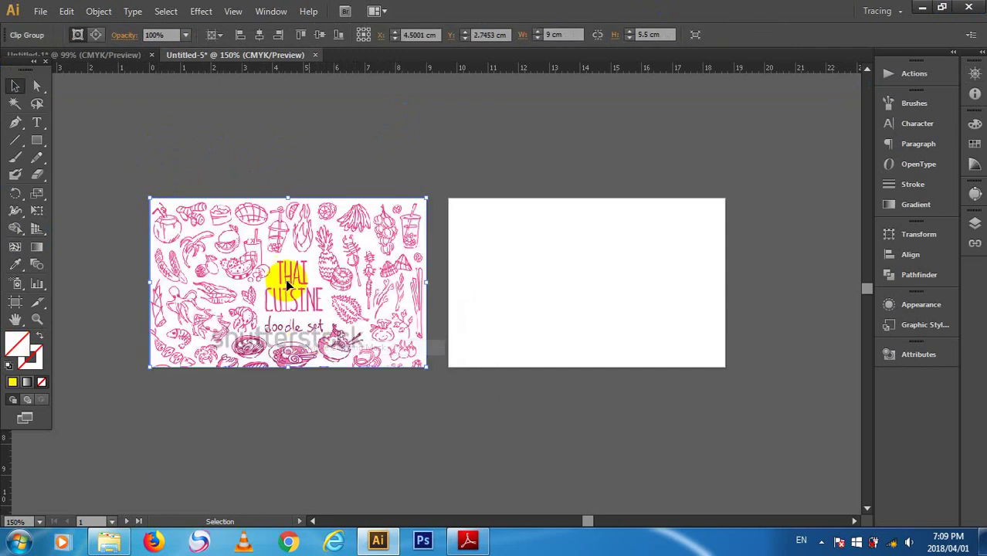
right_click(264, 247)
left_click(309, 330)
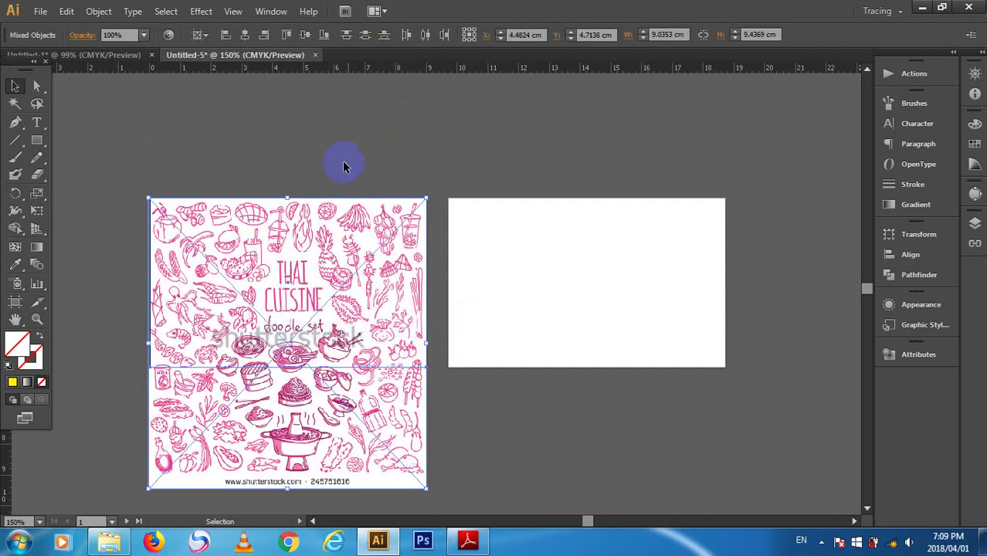
- Clip the image to the card rectangle once more and open the clip group for editing
left_click(403, 269)
left_click(289, 253, "shift")
right_click(298, 264)
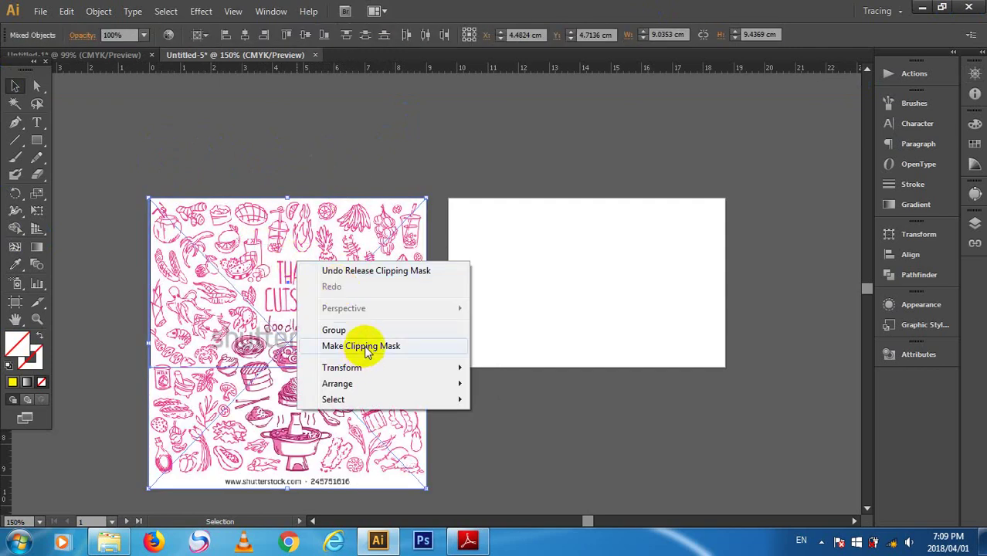
left_click(366, 349)
mouse_move(367, 215)
left_mouse_down()
mouse_move(342, 243)
mouse_move(367, 215)
left_mouse_up()
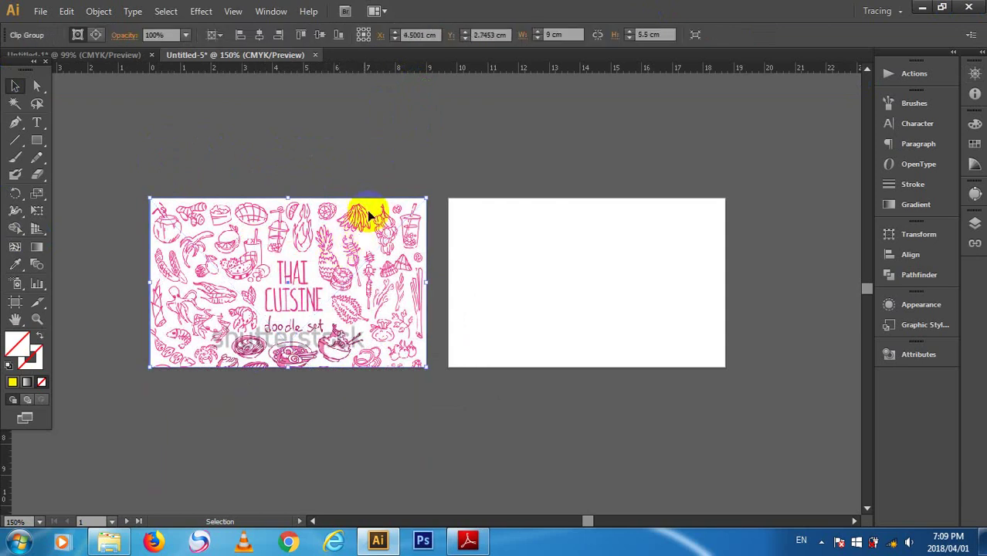
double_click(369, 203)
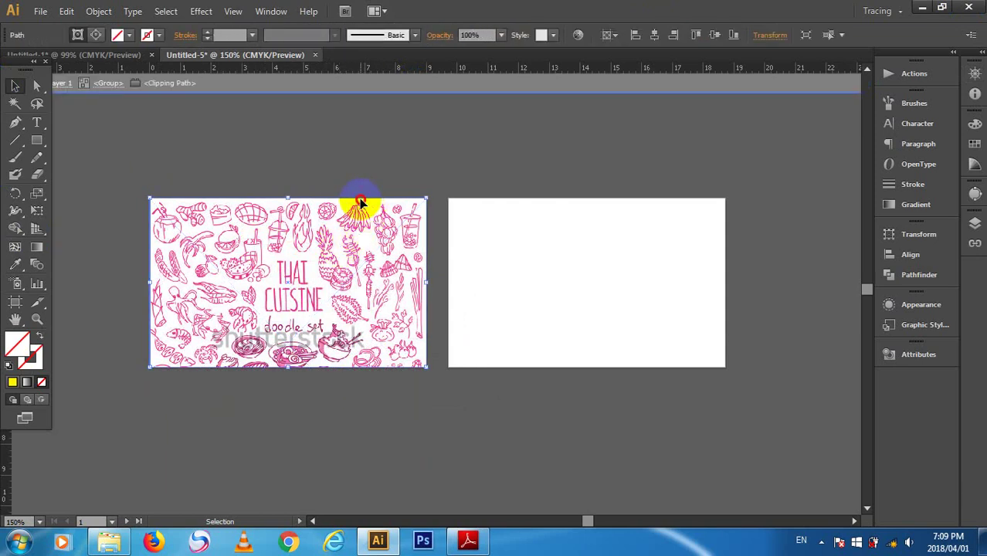
- Select the clipping path inside the group, undo a stray change, and exit group editing
left_click(344, 300)
left_click(317, 440)
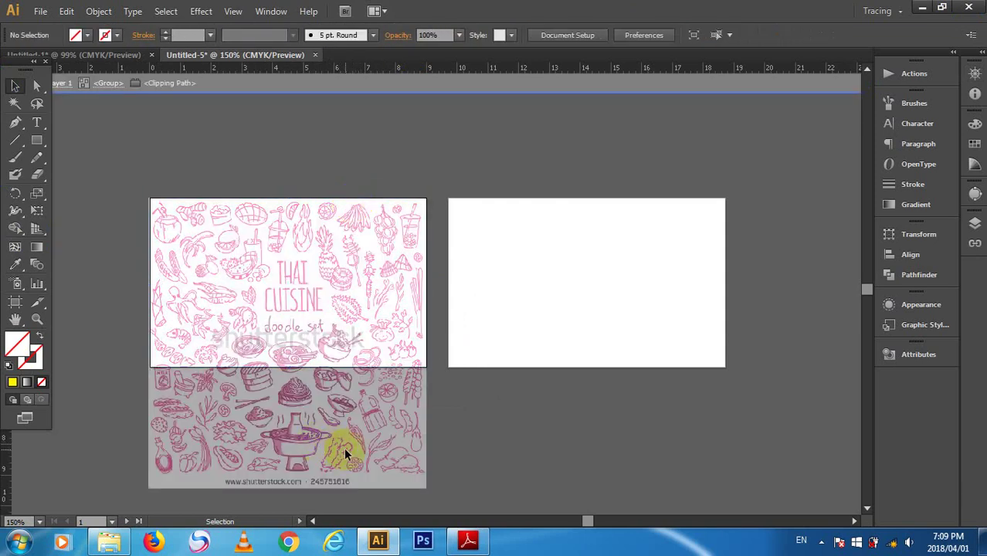
left_click(415, 357)
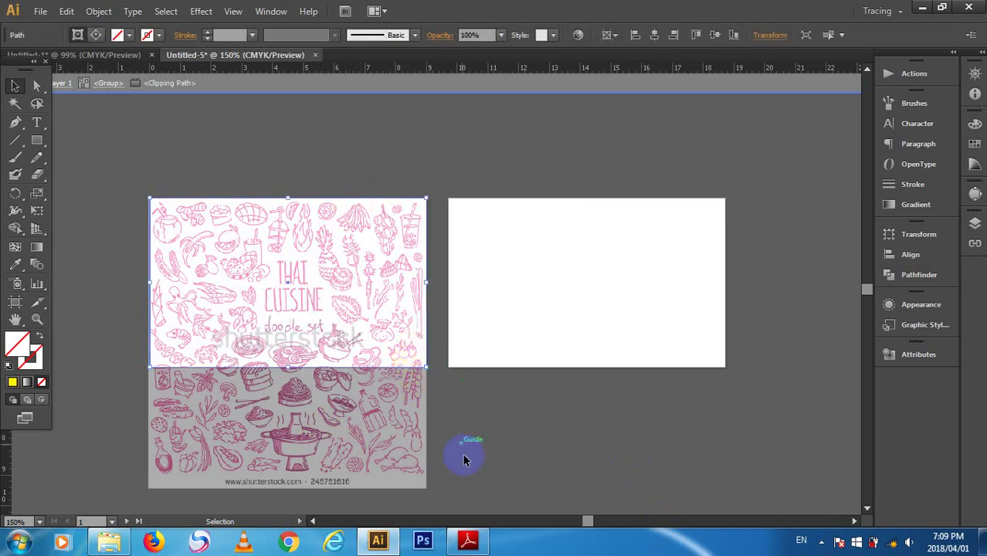
key("ctrl+h")
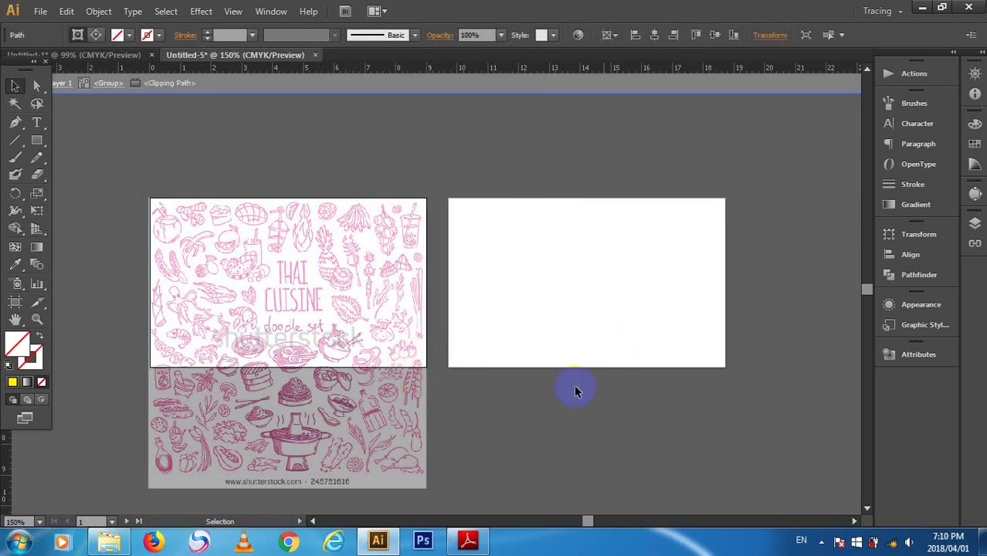
key("ctrl+z")
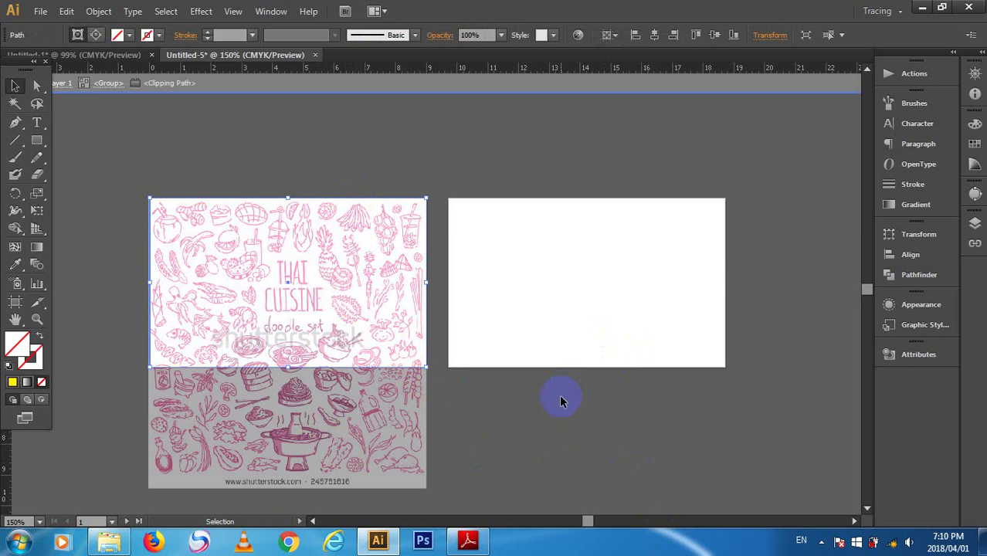
left_click(465, 417)
left_click(466, 417)
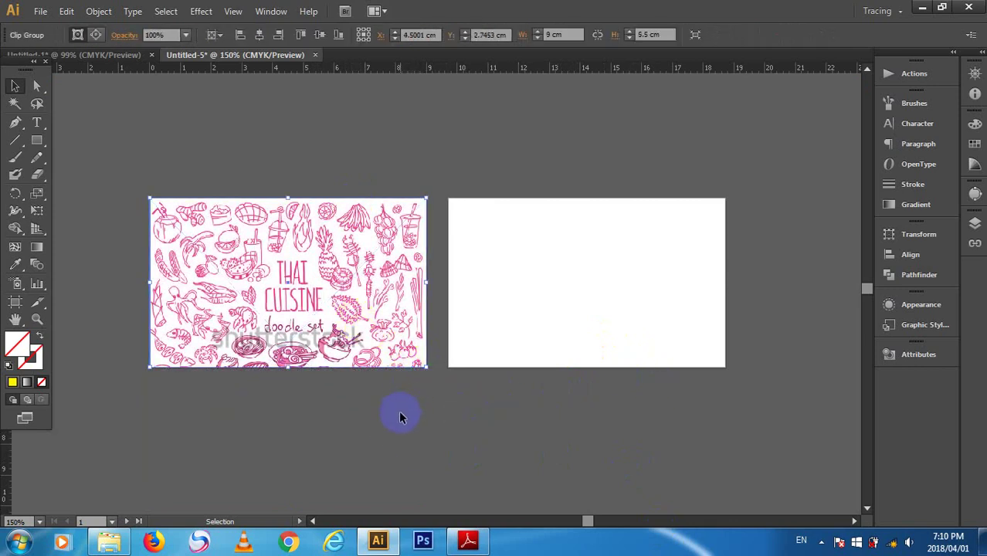
left_click(36, 143)
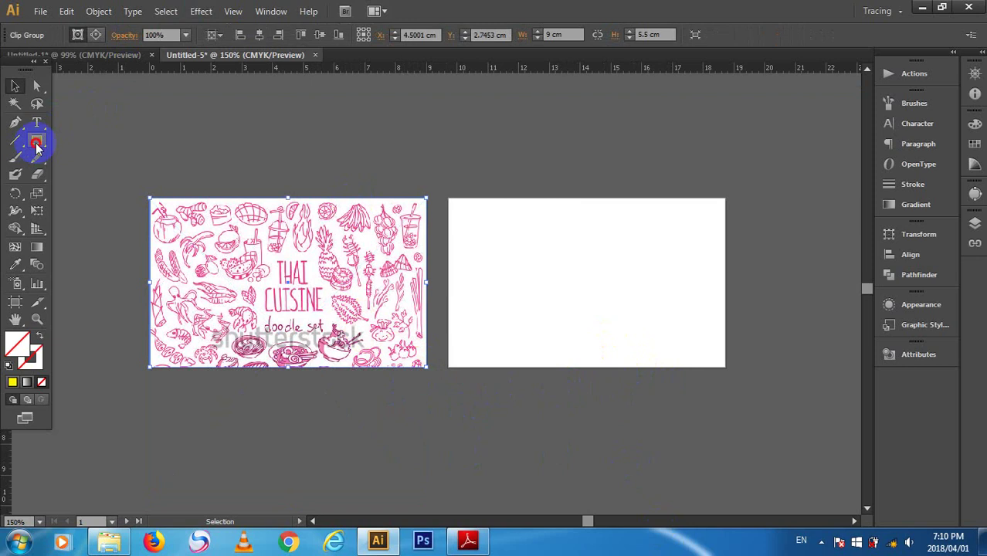
- Create an unfilled 9 × 5.5 cm rectangle near the front card's top-left via the Rectangle dialog
left_click_drag(104, 194, 193, 320)
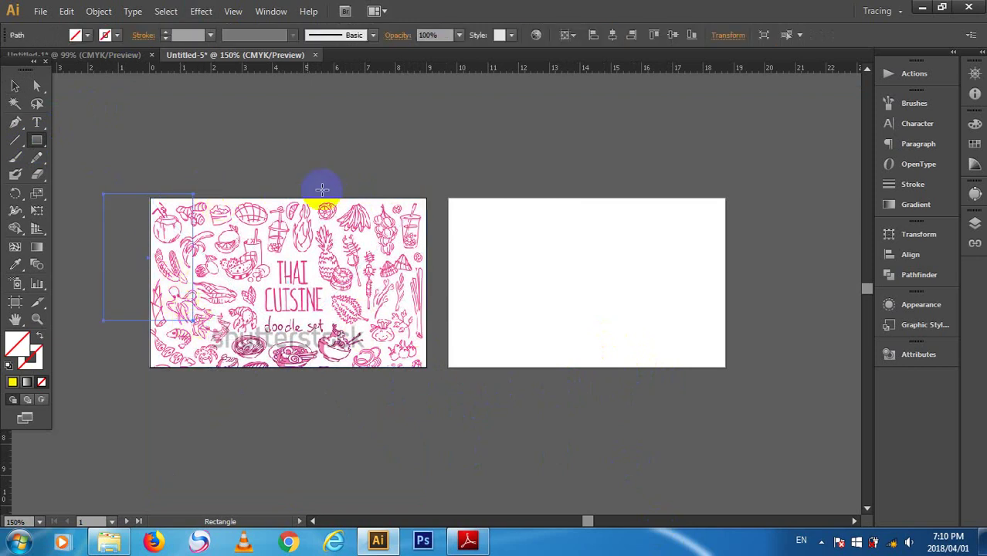
left_click(14, 86)
left_click(128, 180)
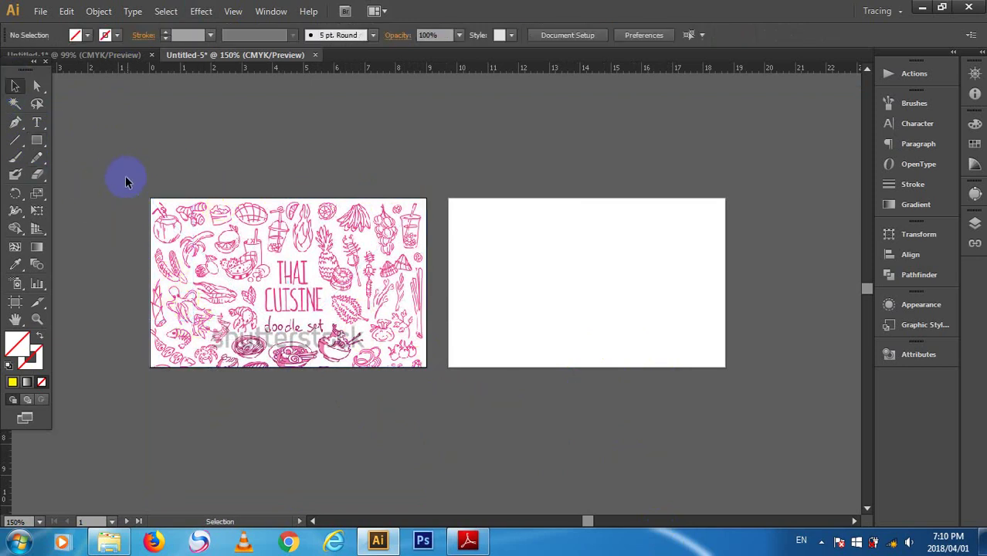
left_click(37, 141)
left_click(150, 146)
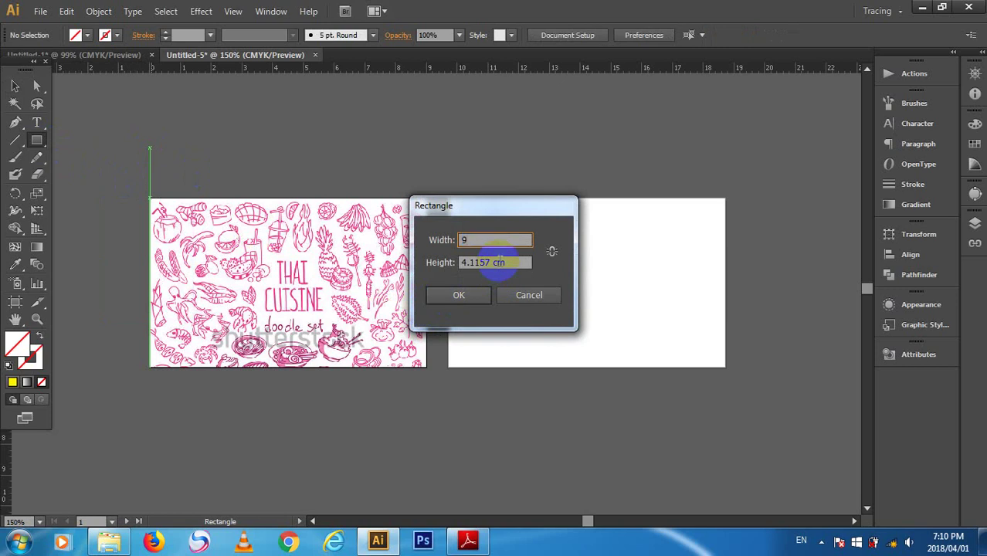
key("Caps_Lock")
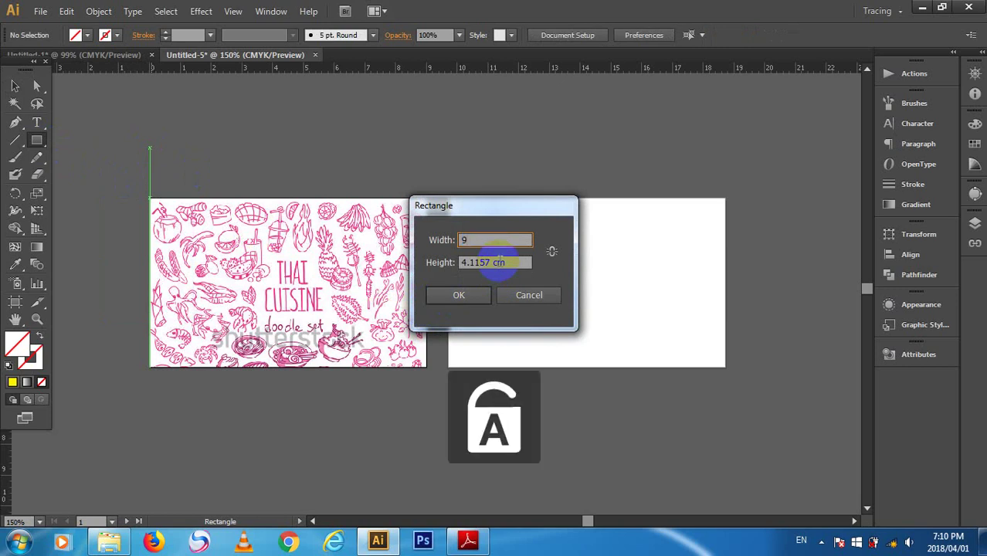
key("Tab")
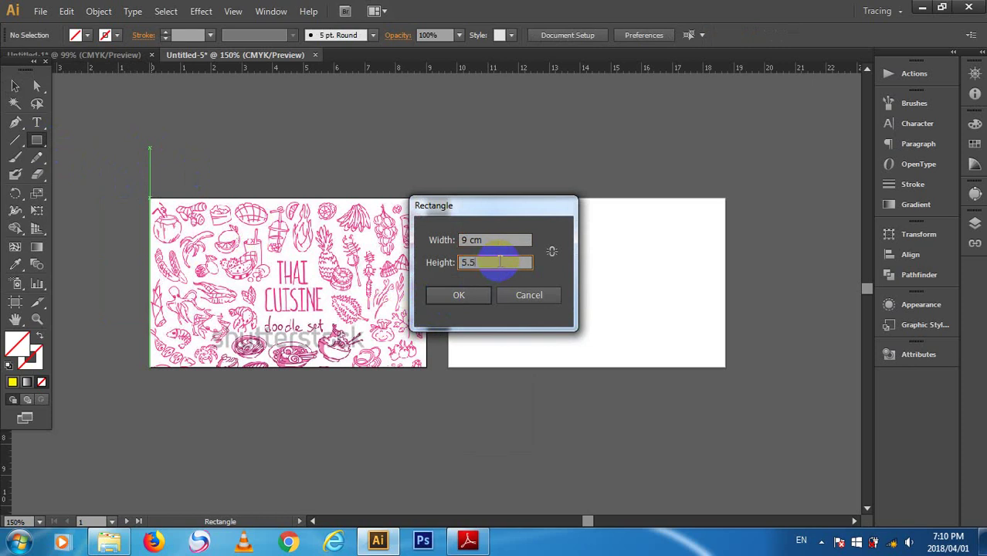
key("Return")
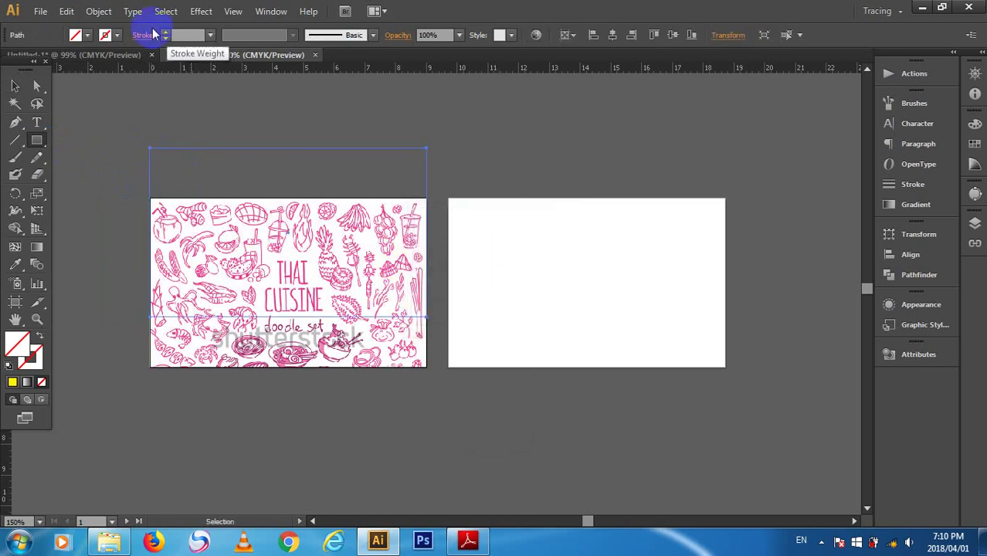
- Fill the new rectangle with a blue gradient swatch
left_click(75, 36)
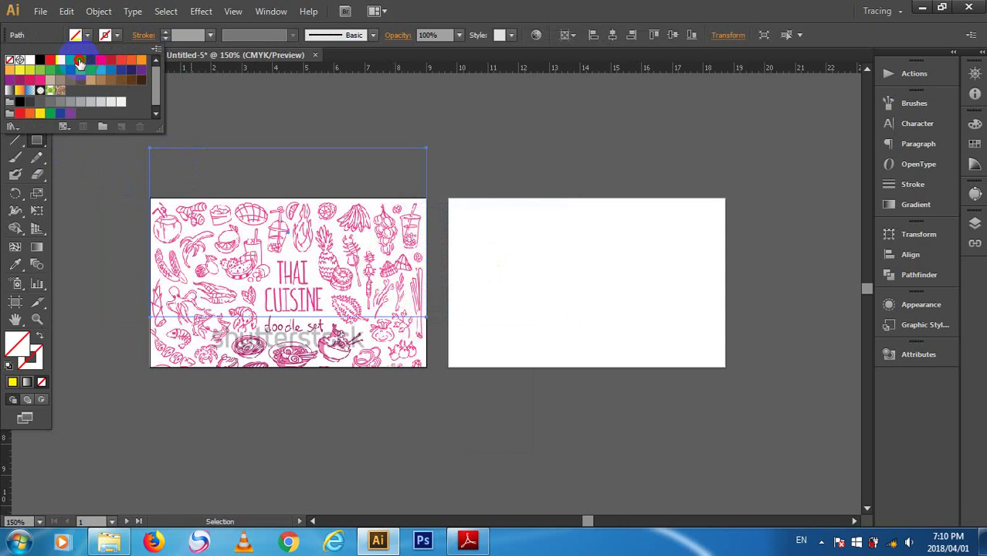
left_click(80, 62)
left_click(29, 101)
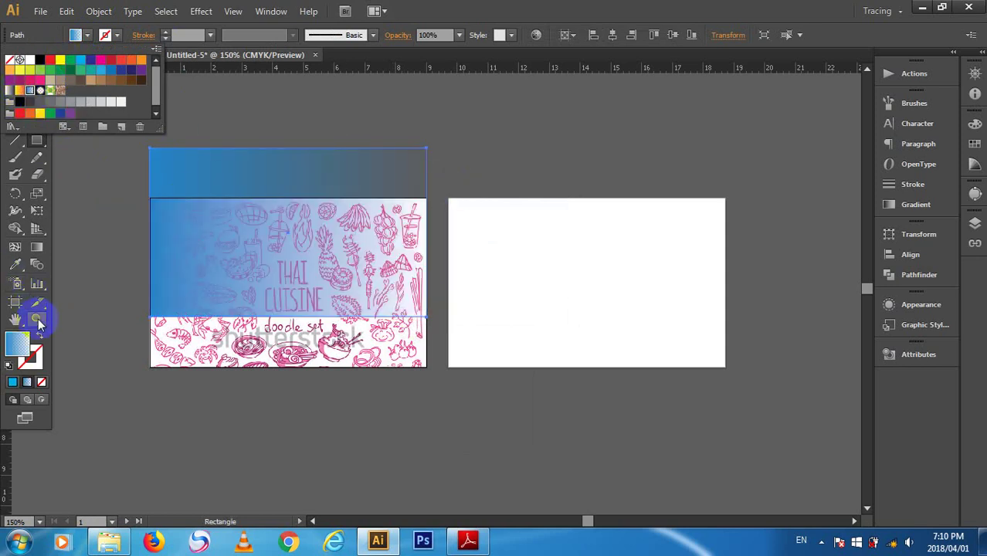
left_click(16, 346)
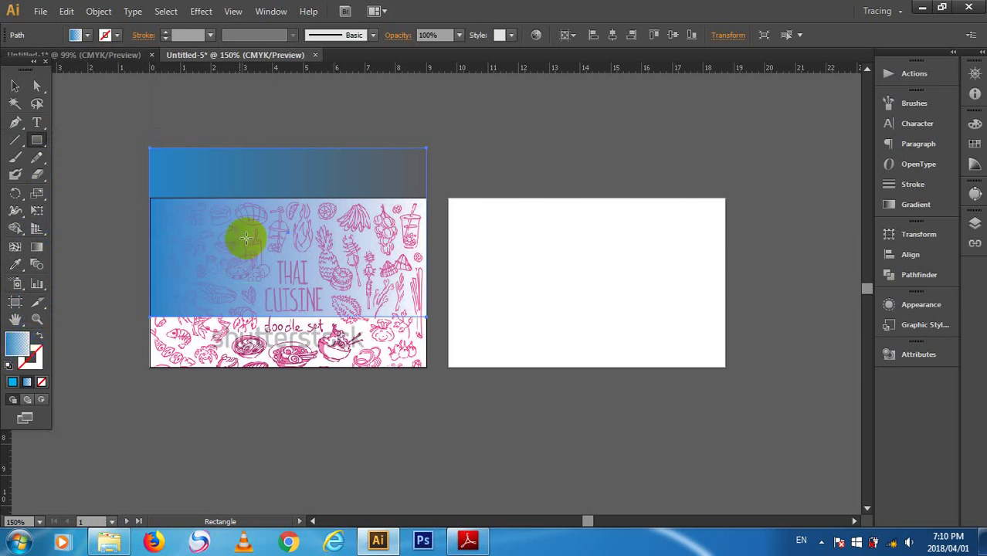
mouse_move(246, 291)
left_mouse_down()
mouse_move(249, 223)
mouse_move(249, 274)
mouse_move(263, 271)
mouse_move(251, 286)
left_mouse_up()
key("ctrl+z")
key("ctrl+z")
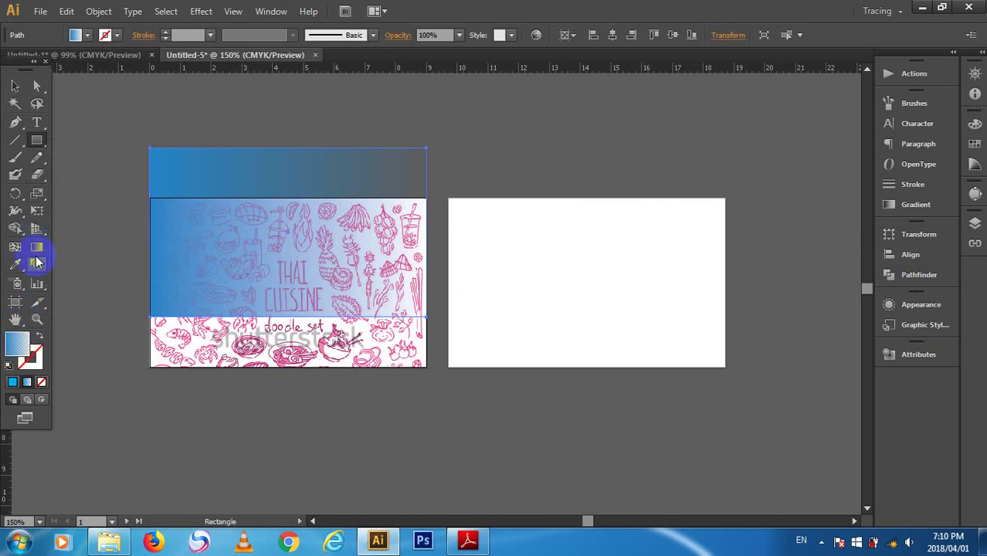
- Redraw the gradient vertically, white at top to blue, and align the rectangle with the doodle artwork
left_click(36, 246)
mouse_move(264, 295)
left_mouse_down()
mouse_move(278, 239)
mouse_move(271, 227)
mouse_move(277, 295)
left_mouse_up()
left_click_drag(284, 208, 287, 201)
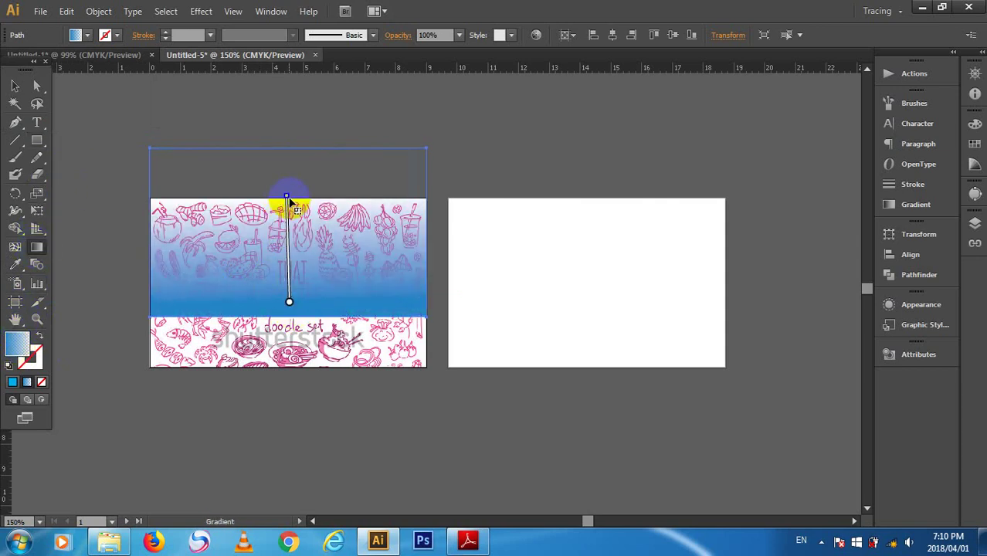
left_click(14, 85)
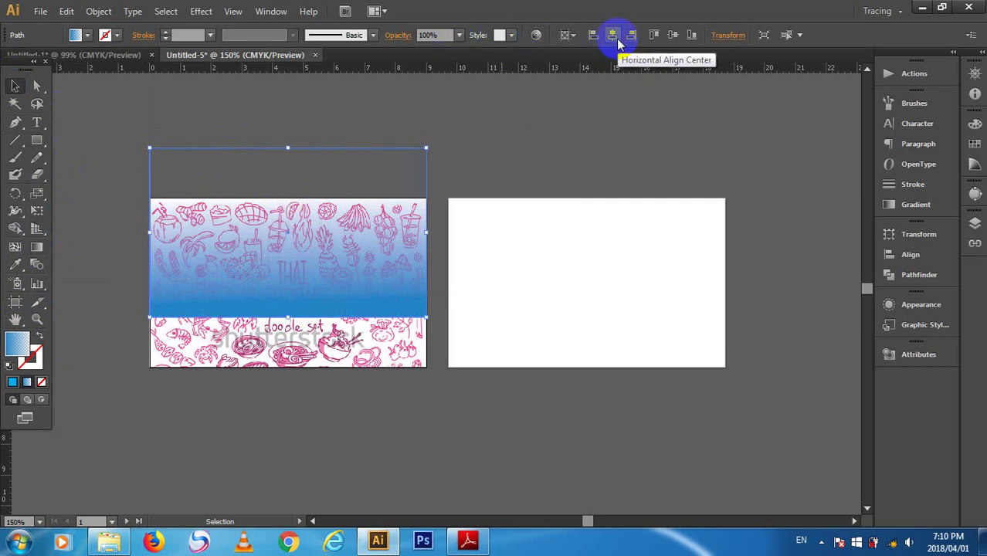
left_click(654, 36)
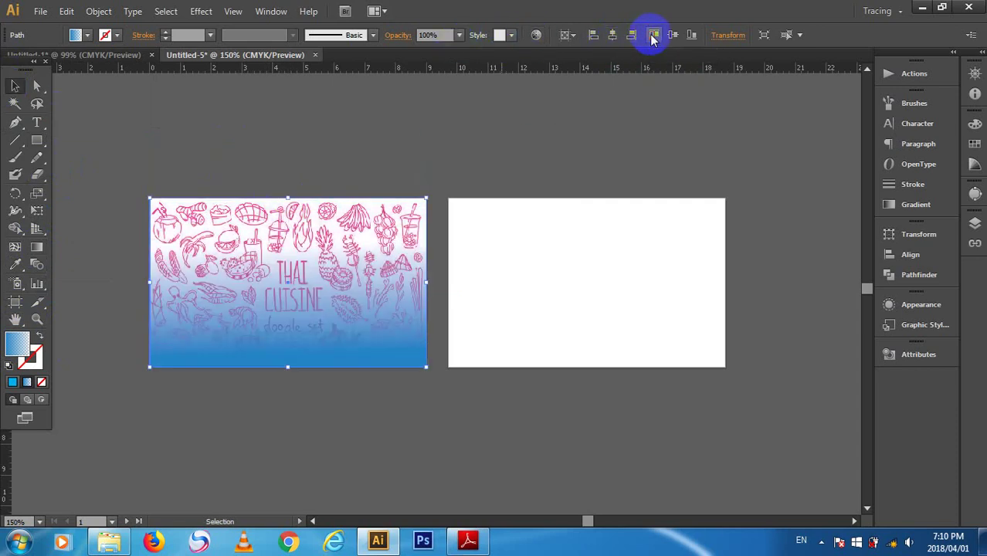
left_click(507, 147)
left_click(246, 278)
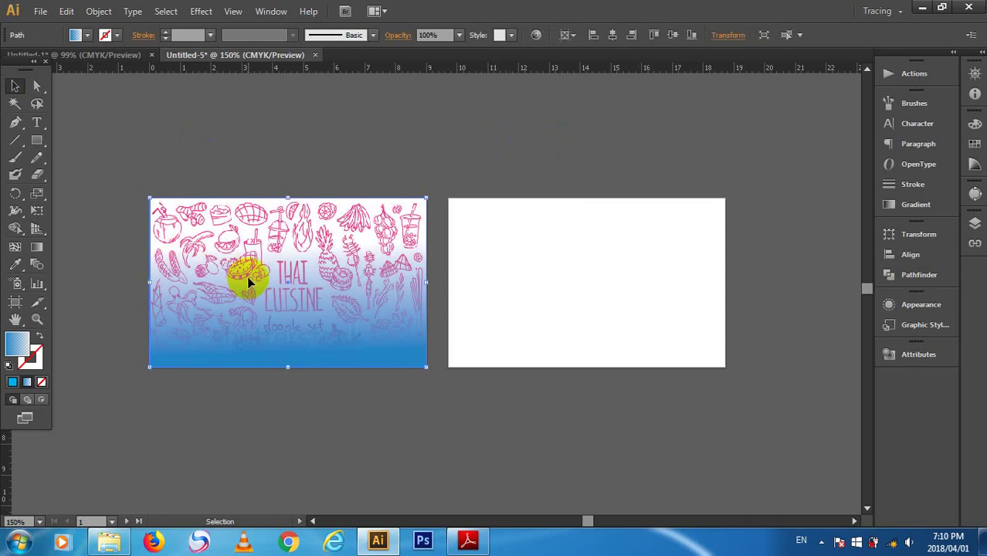
left_click(283, 16)
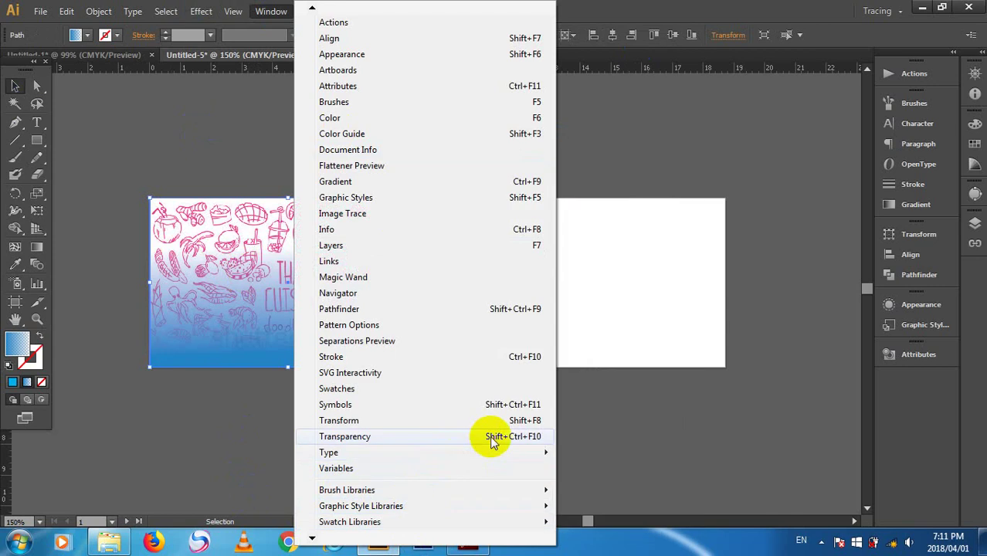
left_click(490, 436)
left_click(756, 356)
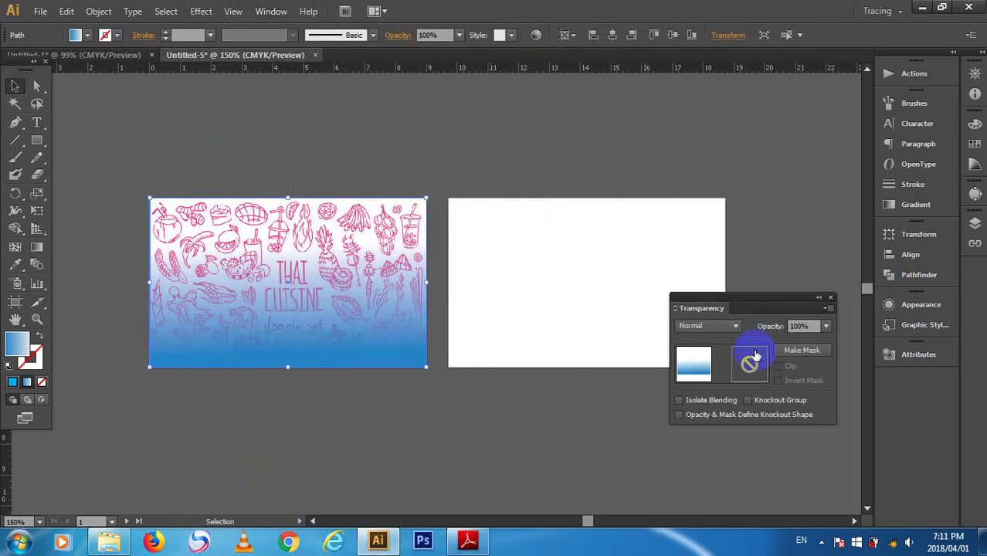
left_click(798, 351)
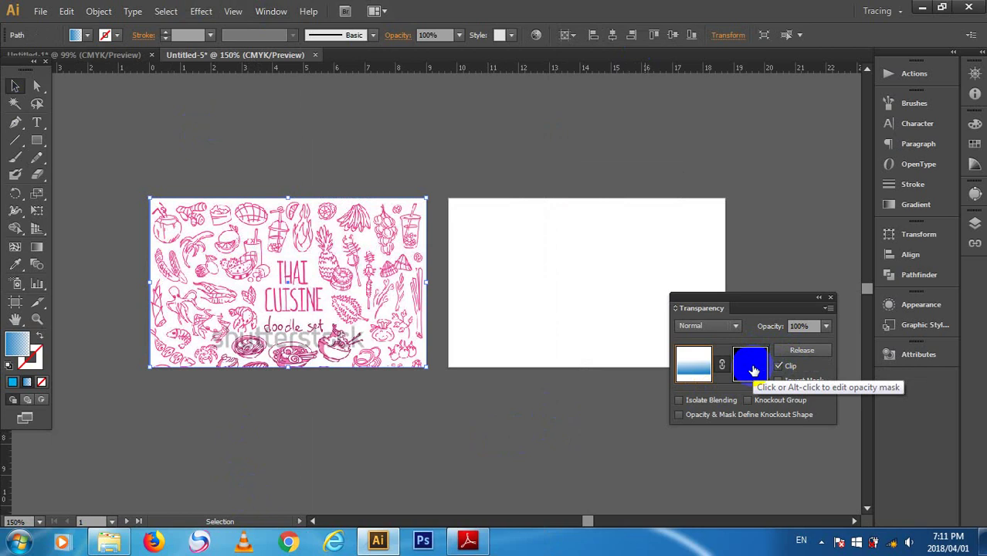
key("ctrl+z")
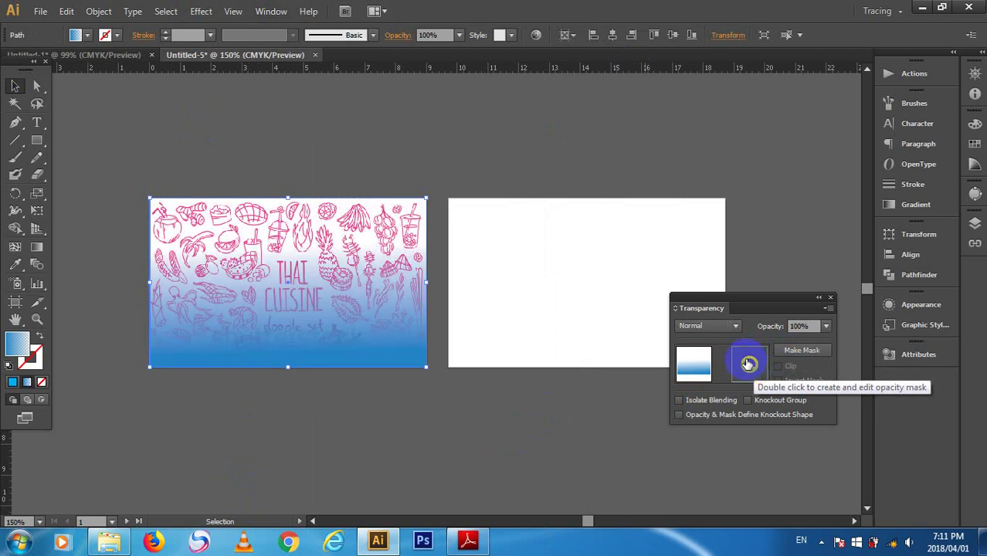
left_click(695, 365)
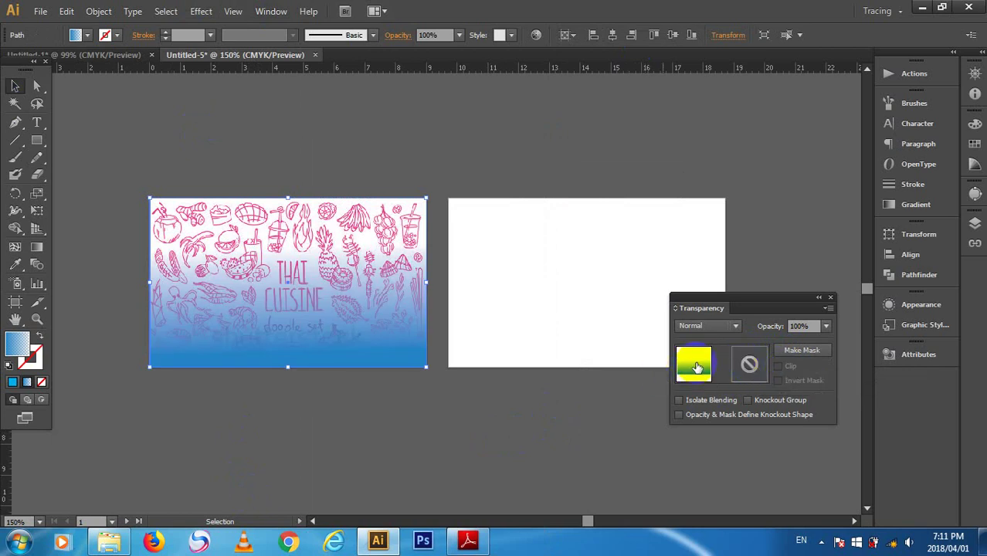
left_click(830, 297)
left_click(435, 373)
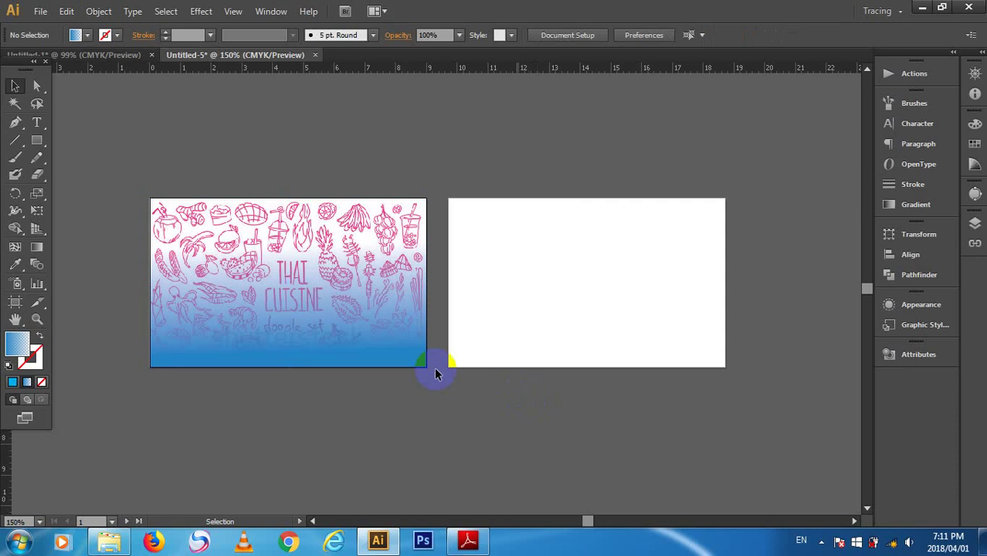
left_click(350, 306)
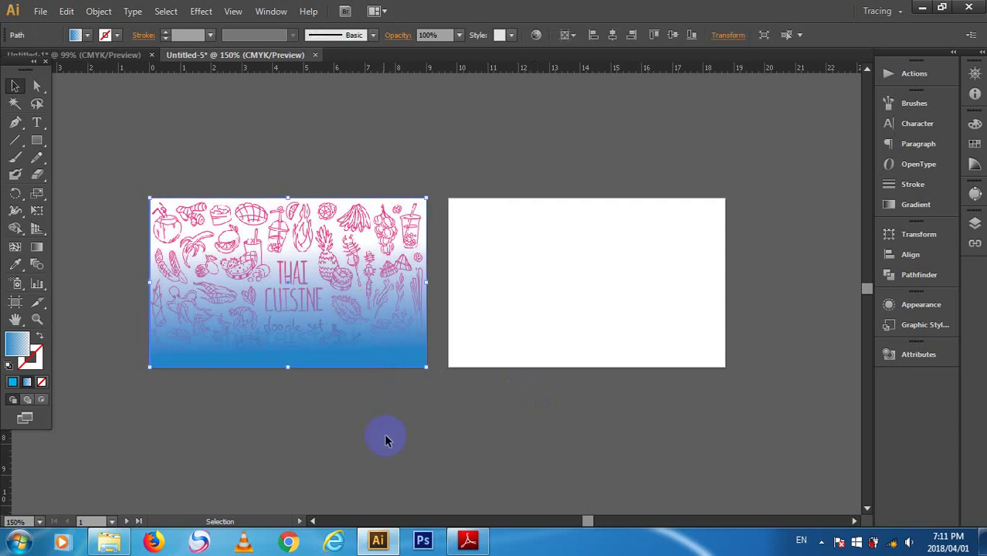
- Select both objects, make an opacity mask from the gradient rectangle, and switch to editing the mask
left_click_drag(386, 440, 255, 181)
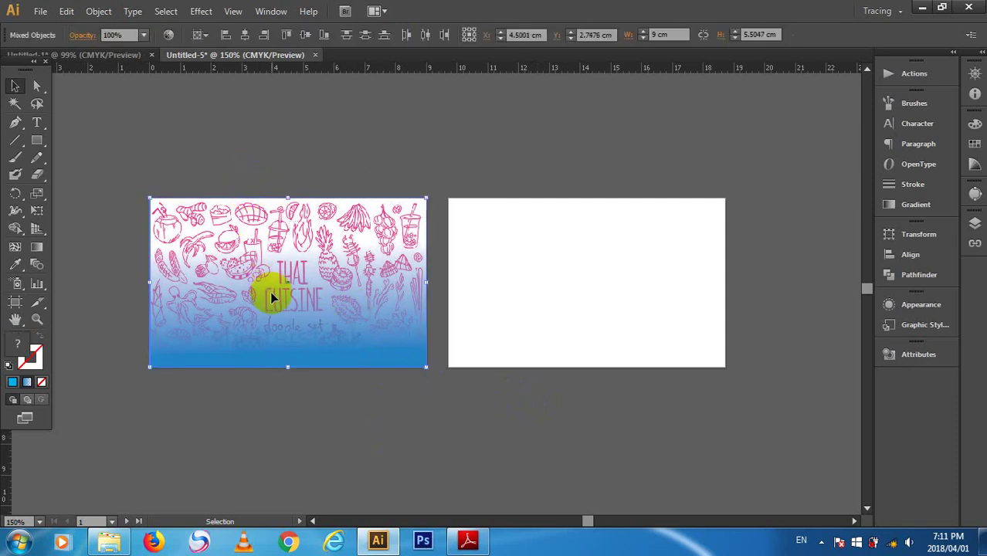
left_click(275, 12)
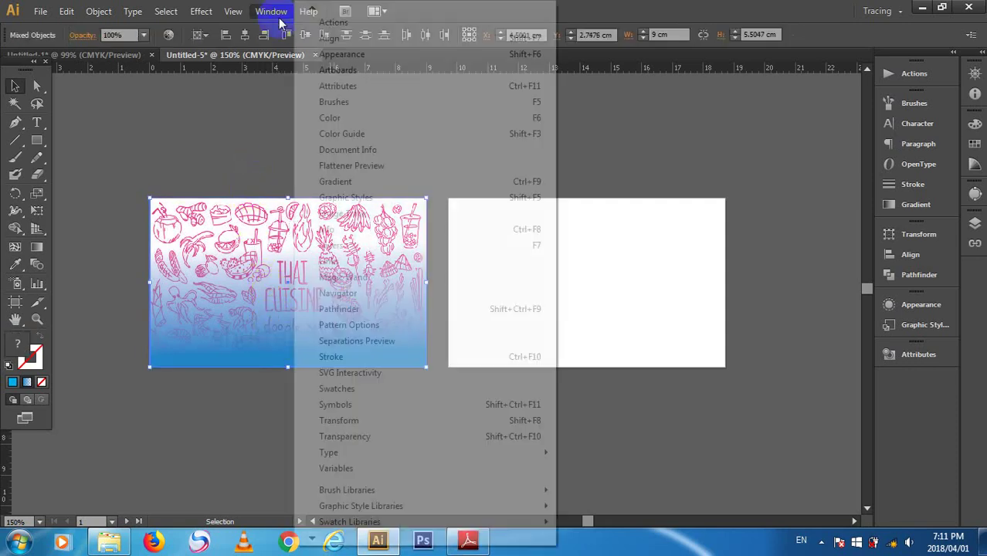
left_click(525, 438)
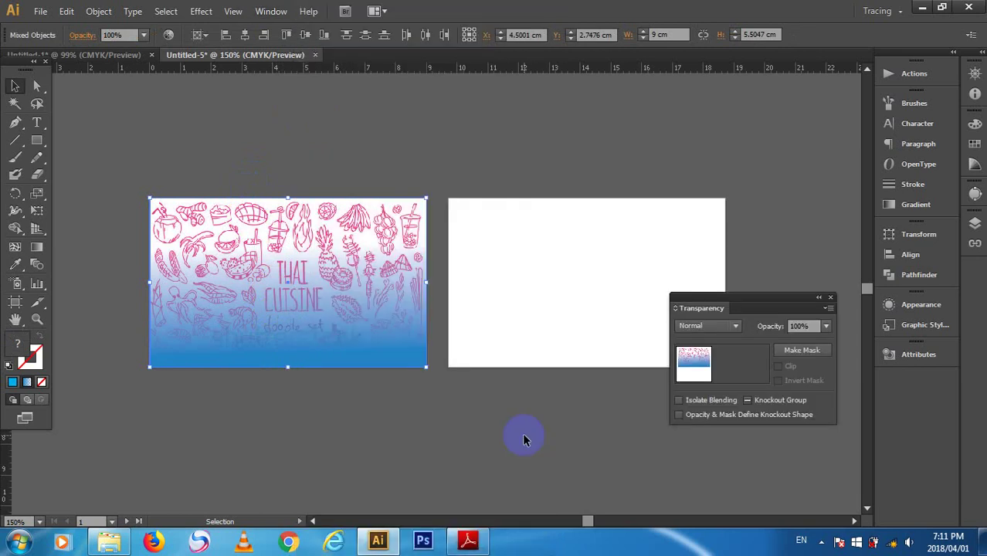
left_click(799, 349)
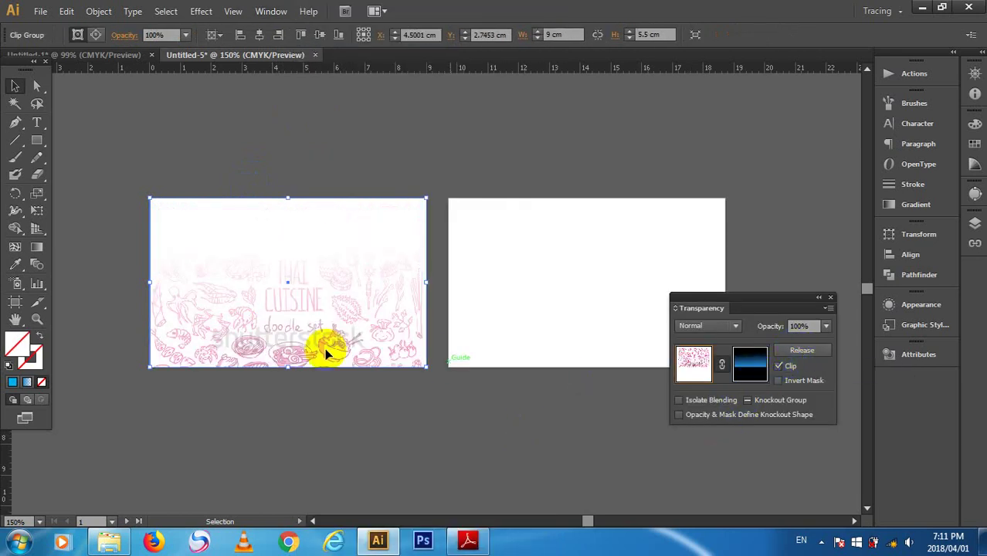
left_click(37, 246)
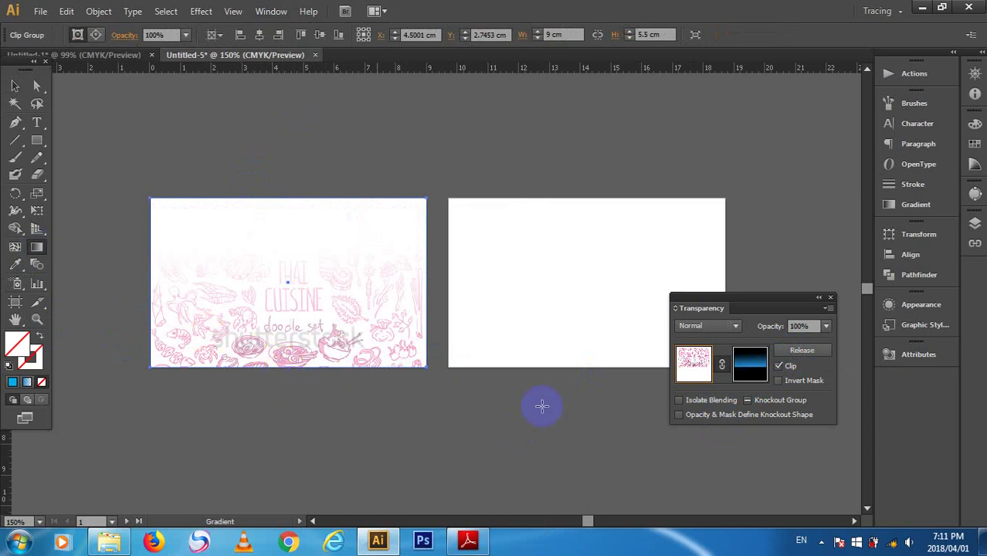
left_click(694, 363)
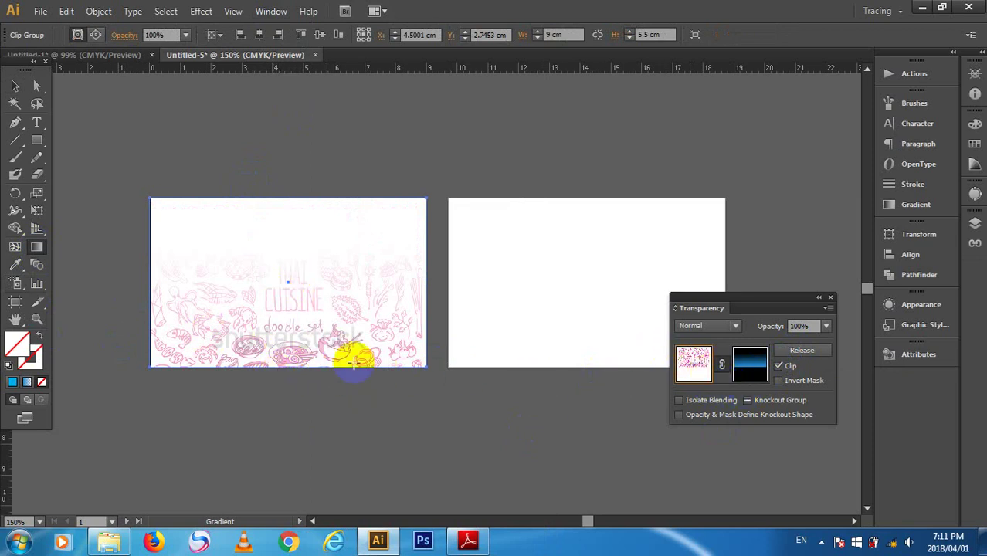
left_click(751, 367)
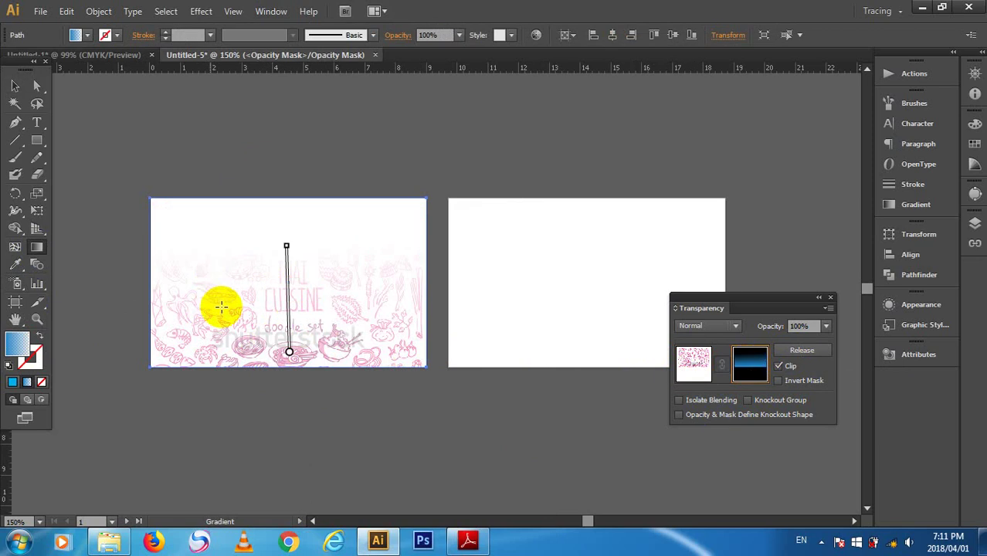
- Redraw the mask gradient upward from below the card, adjust the fade, then close the panel and deselect
left_click(289, 353)
left_click_drag(287, 375, 288, 271)
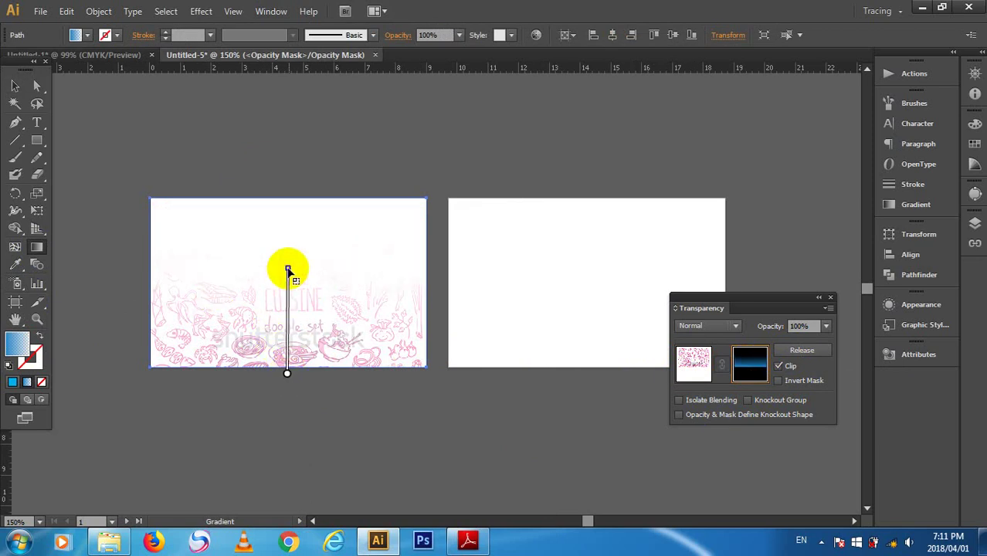
left_click(285, 374)
left_click(760, 386)
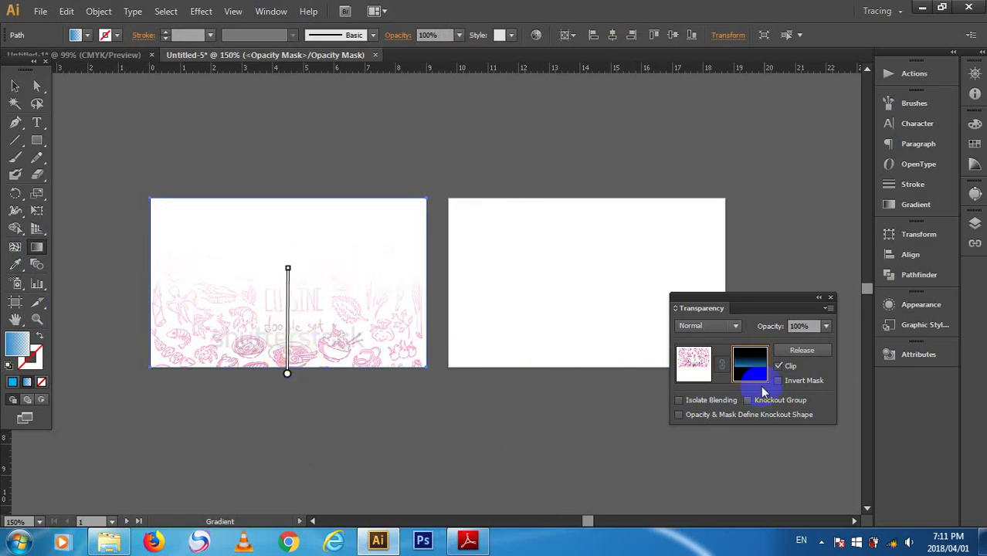
left_click(759, 372)
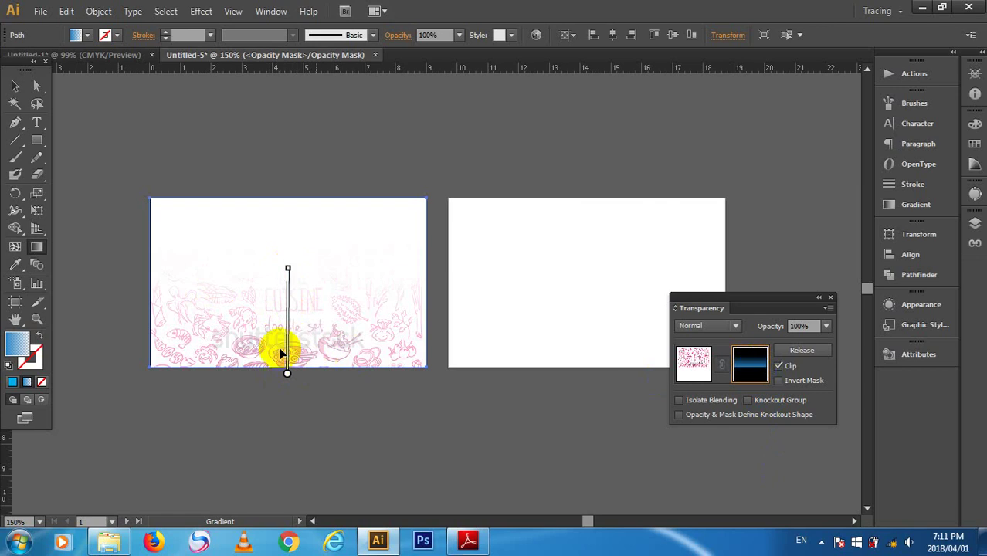
left_click(288, 375)
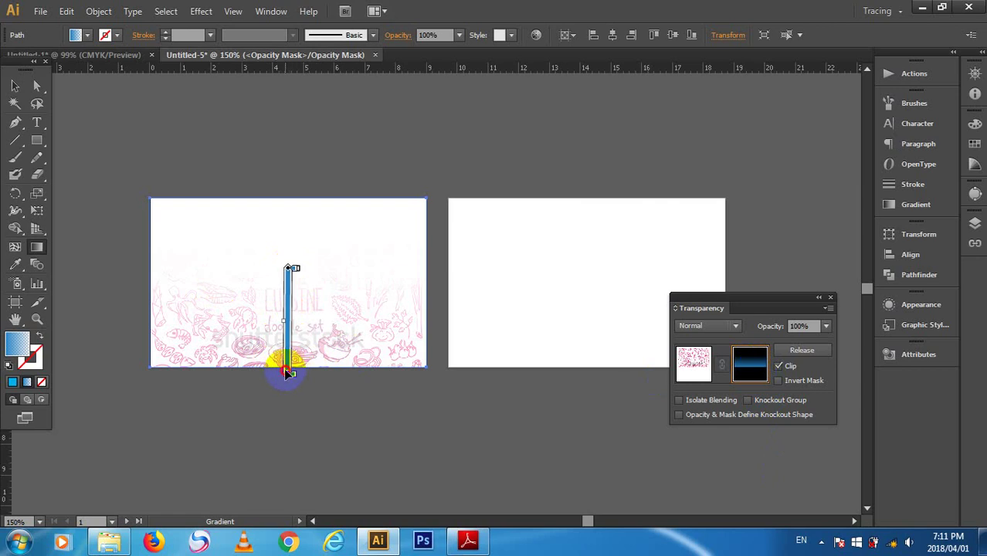
mouse_move(287, 374)
left_mouse_down()
mouse_move(282, 286)
mouse_move(287, 379)
left_mouse_up()
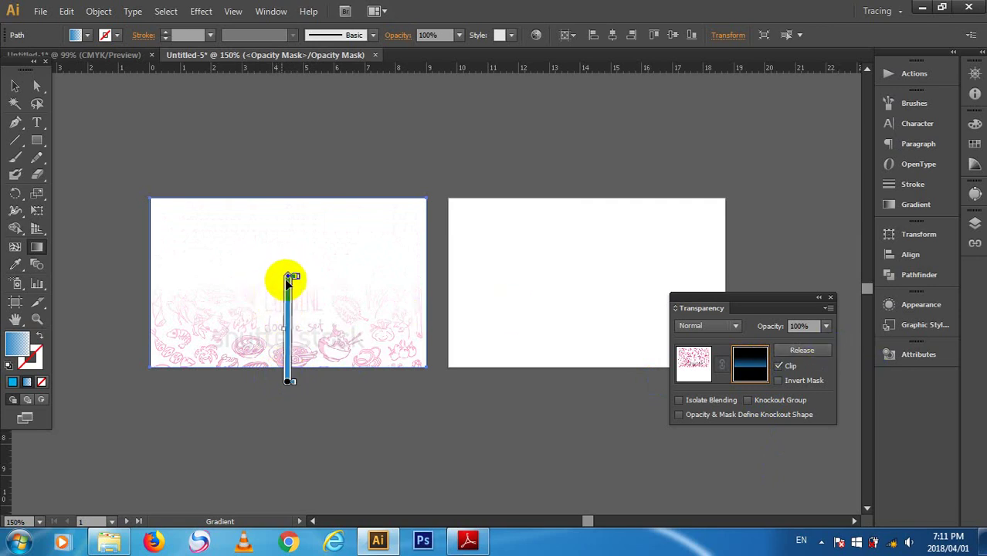
left_click_drag(288, 276, 294, 307)
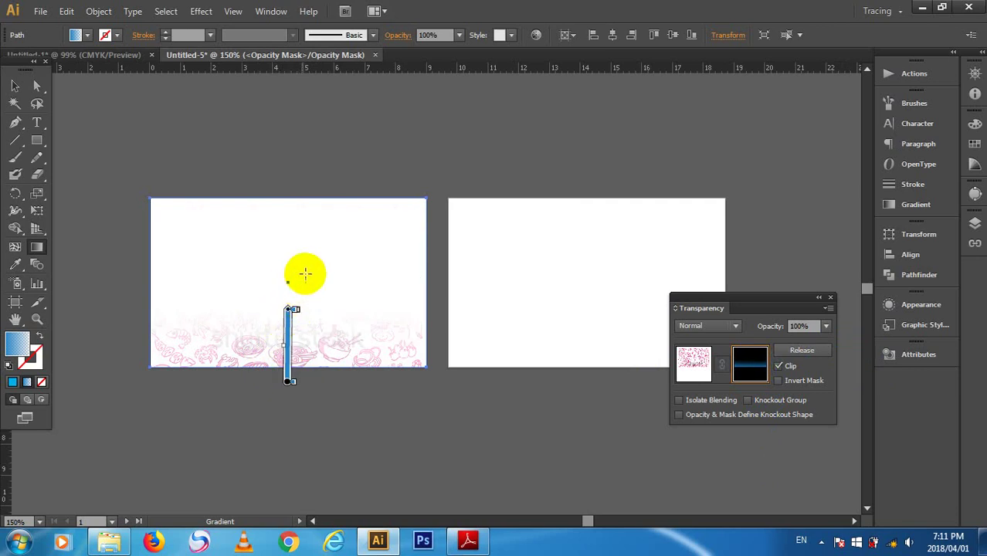
left_click(14, 86)
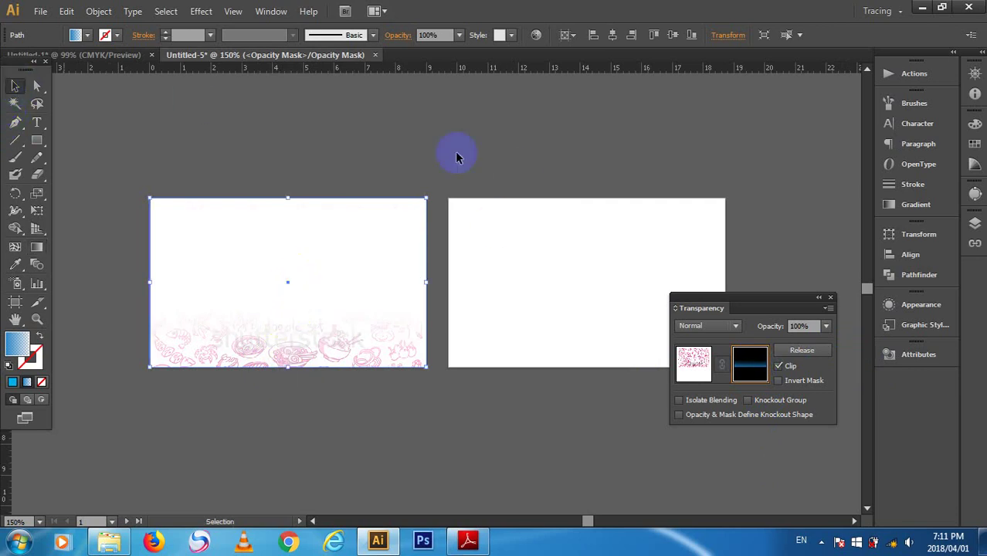
left_click(831, 299)
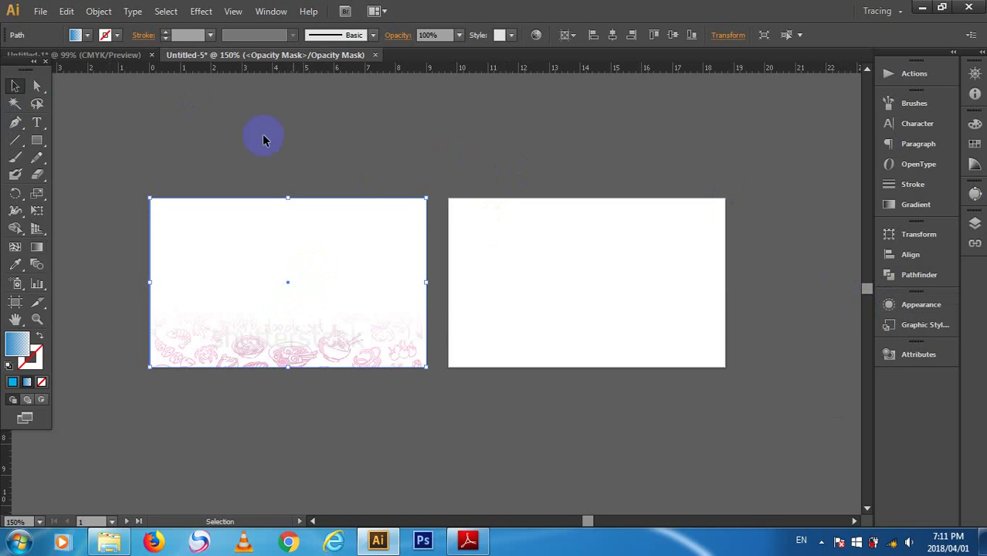
left_click(284, 152)
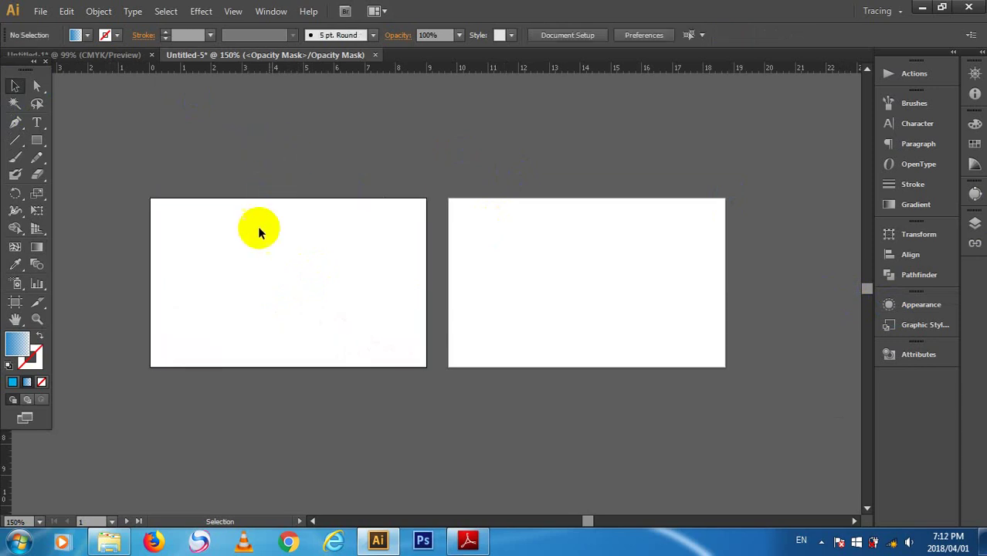
- Undo the opacity mask and reselect the doodle artwork with the gradient rectangle
left_click(262, 271, "ctrl")
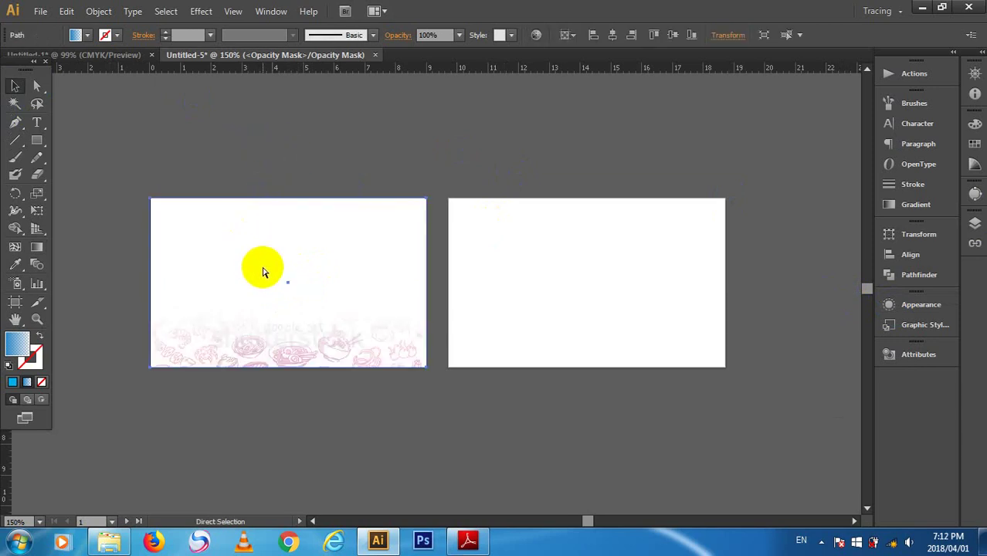
key("ctrl+z")
key("ctrl+z")
key("ctrl+z")
key("ctrl+z")
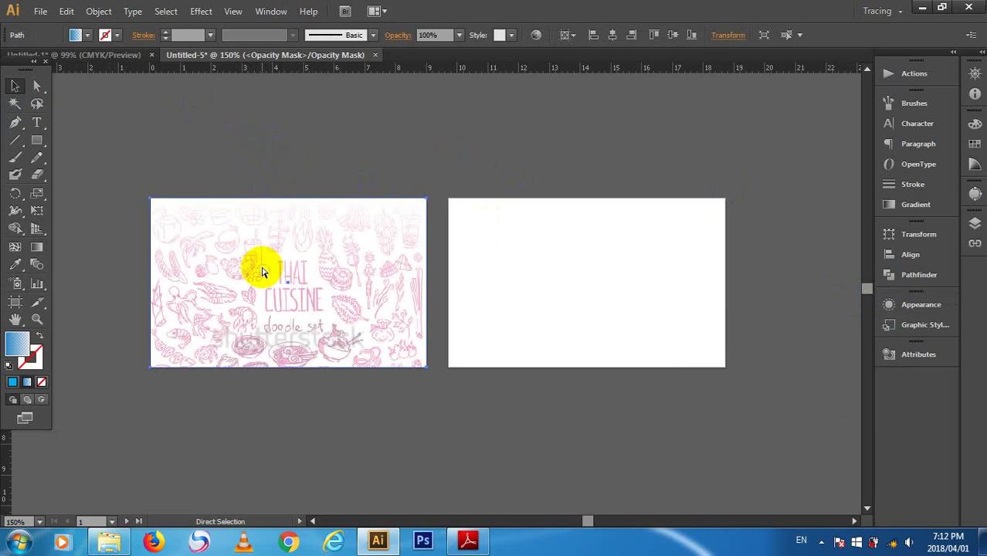
left_click(257, 357)
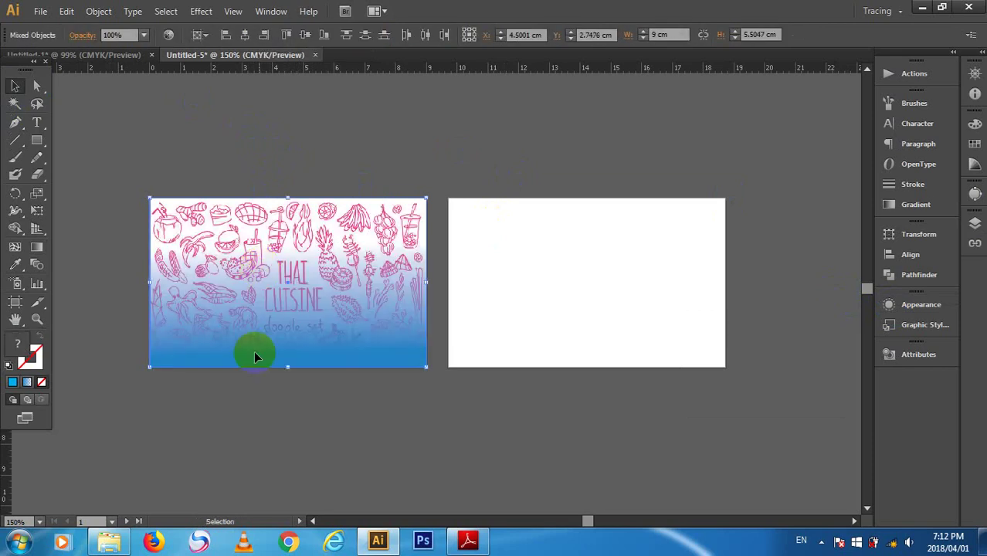
left_click(239, 366)
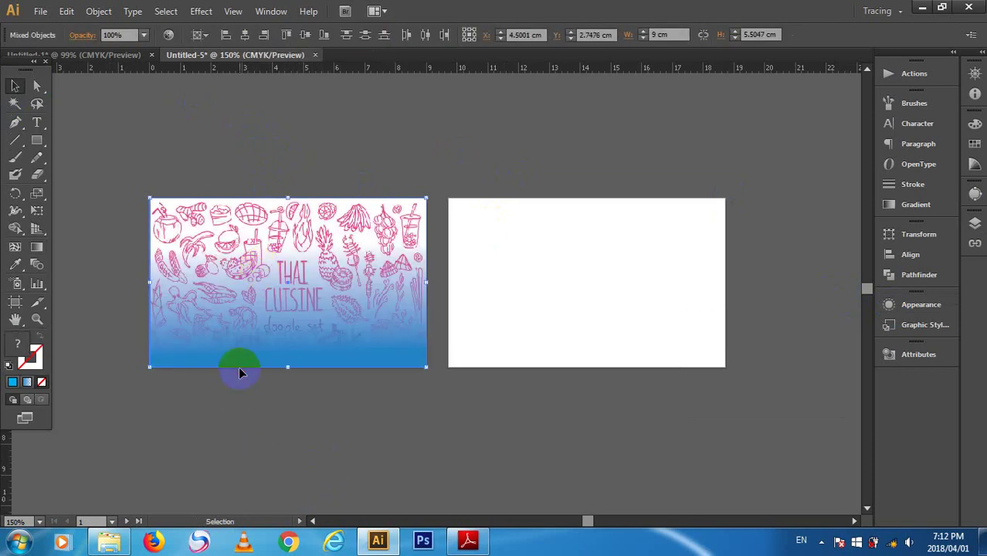
left_click(375, 464)
left_click(323, 363)
left_click(315, 441)
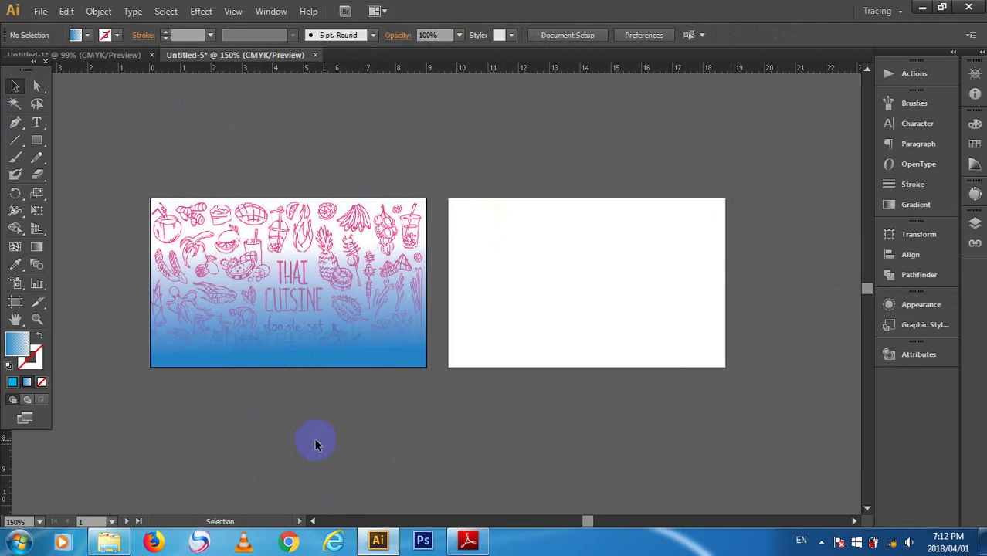
left_click(304, 295)
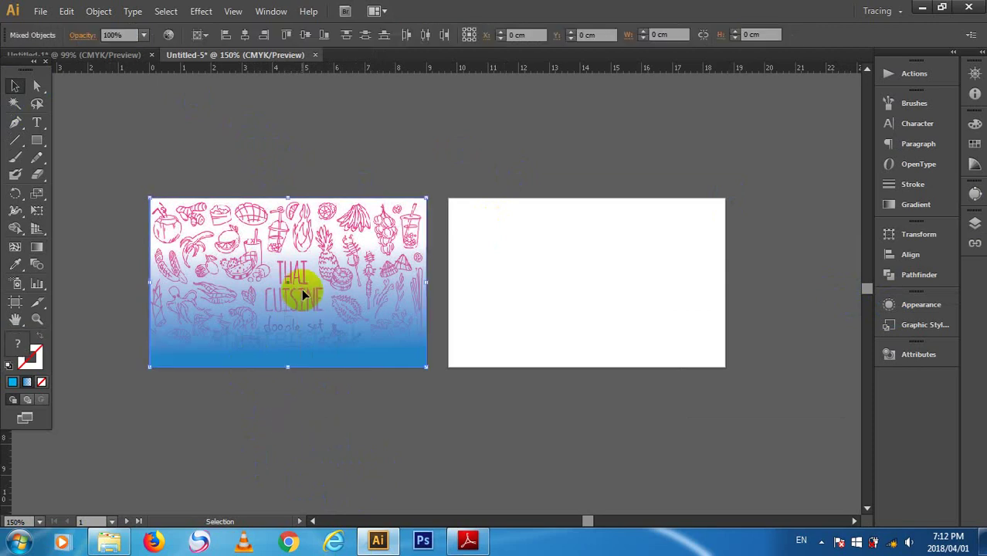
- Remake the opacity mask in the Transparency panel and apply the default gradient to the mask
left_click(275, 11)
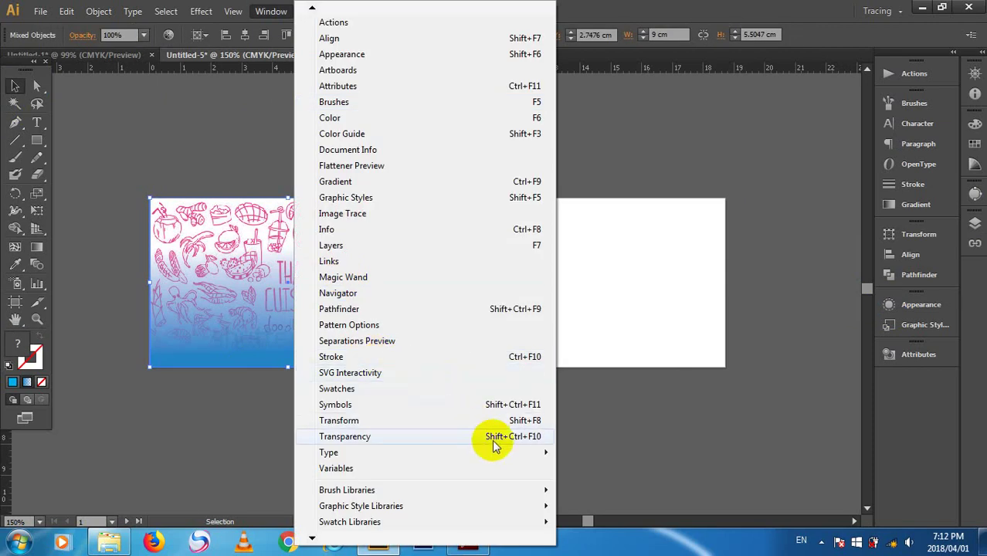
left_click(492, 437)
left_click(684, 371)
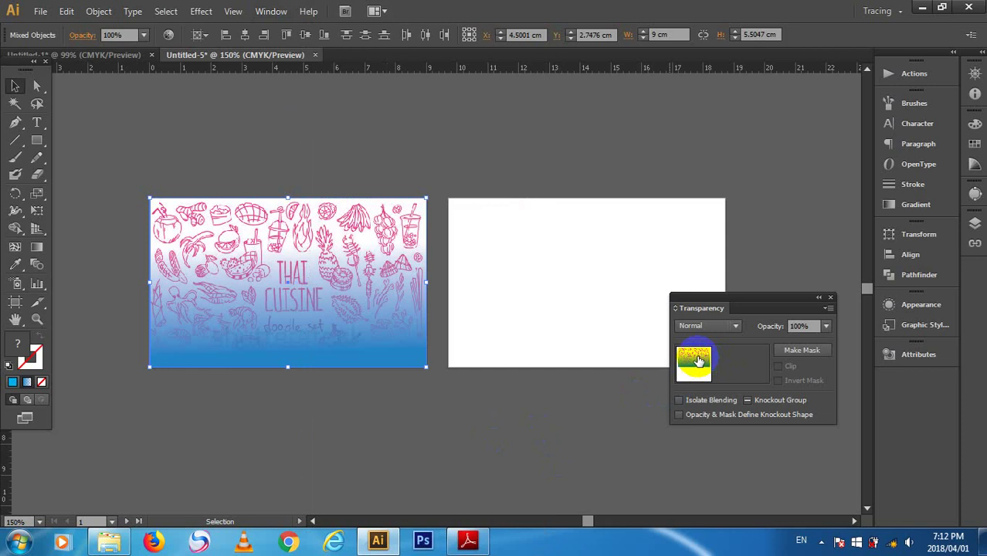
left_click(809, 352)
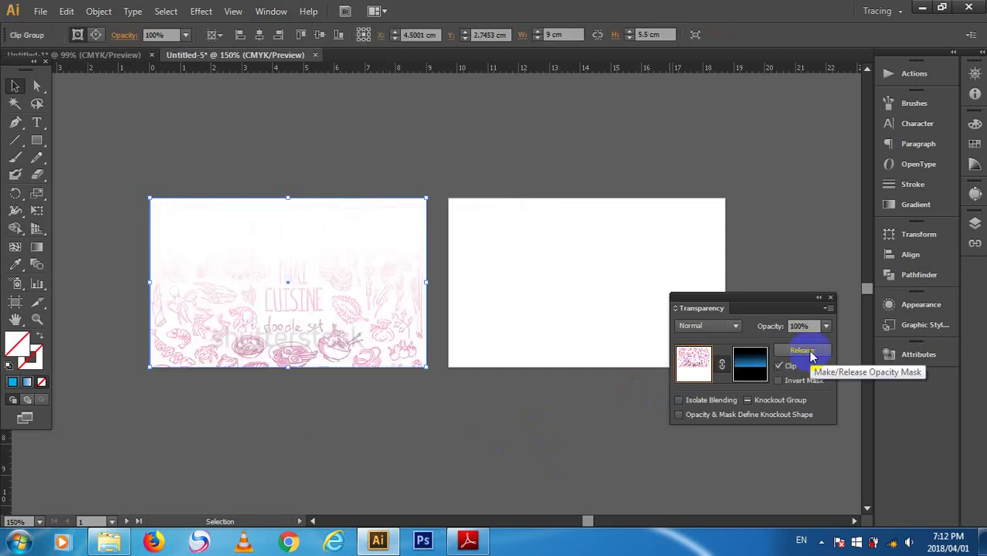
left_click(750, 363)
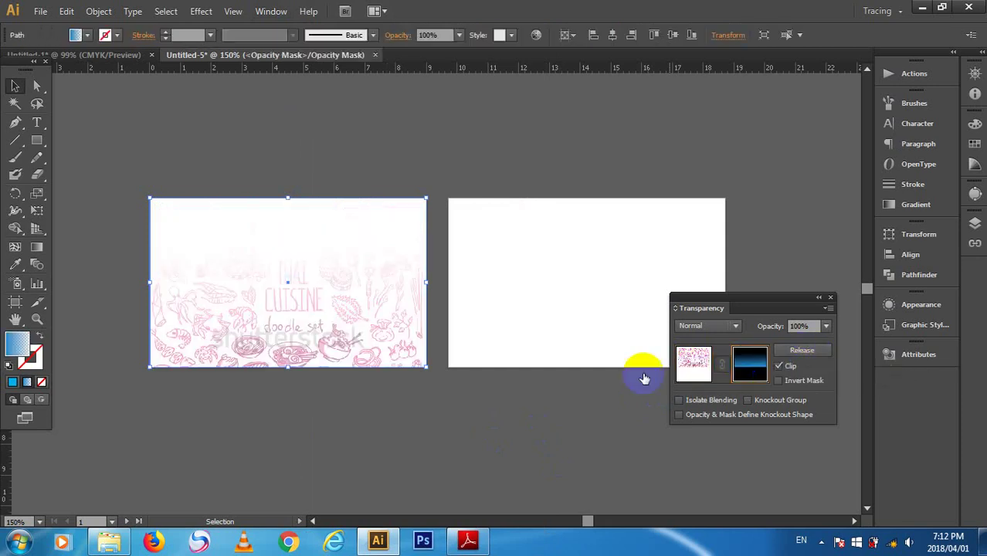
left_click(17, 347)
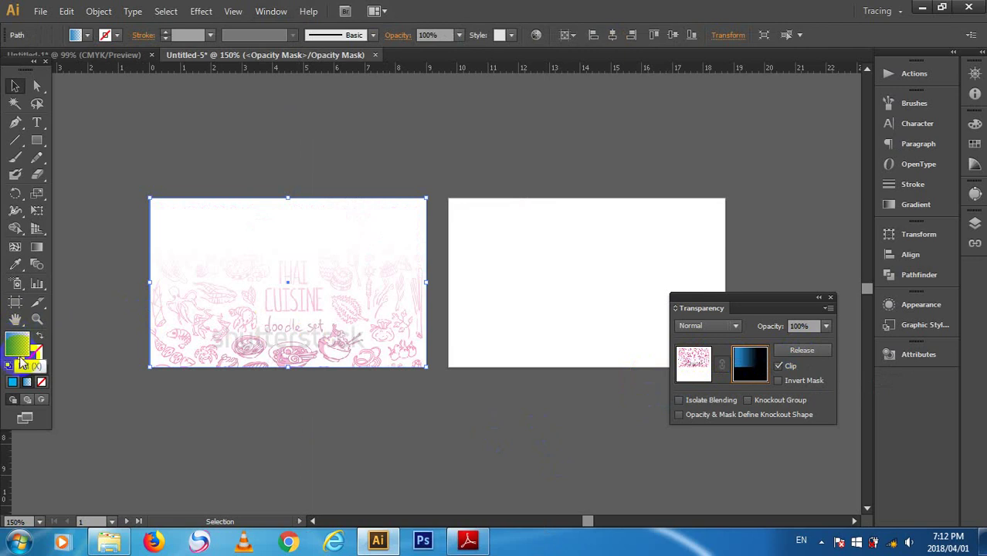
key("period")
- Set the mask rectangle's stroke to None
left_click(148, 298)
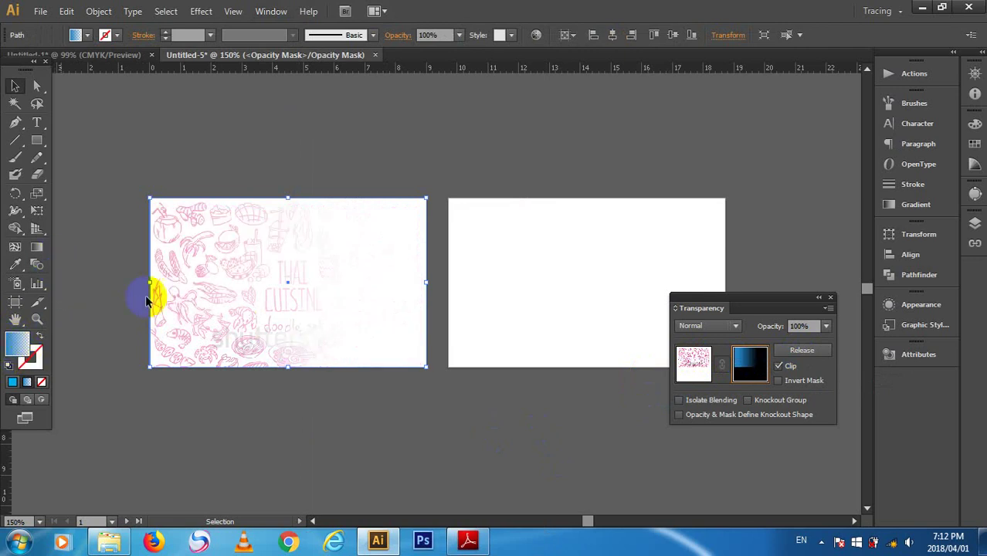
left_click(298, 316)
left_click(173, 263)
left_click(15, 350)
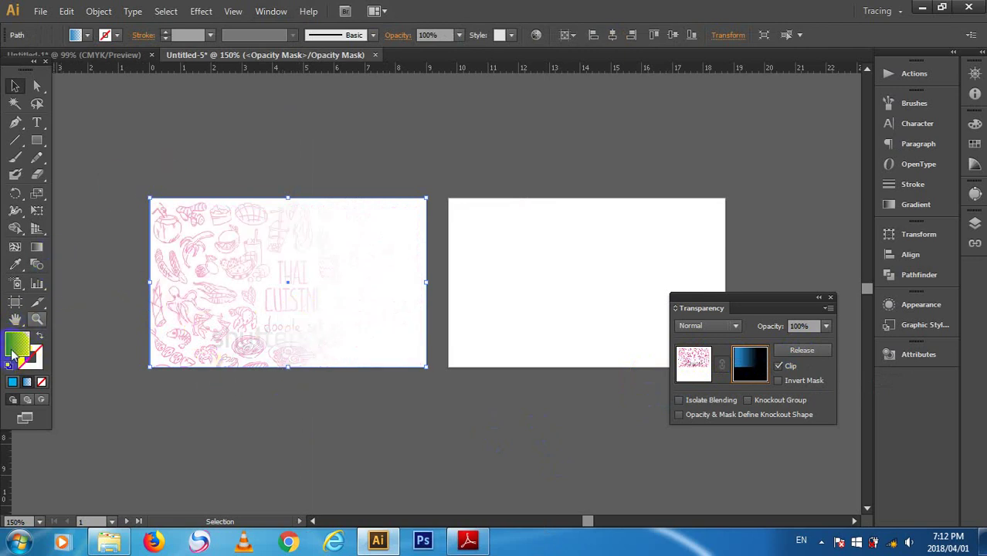
left_click_drag(24, 340, 32, 363)
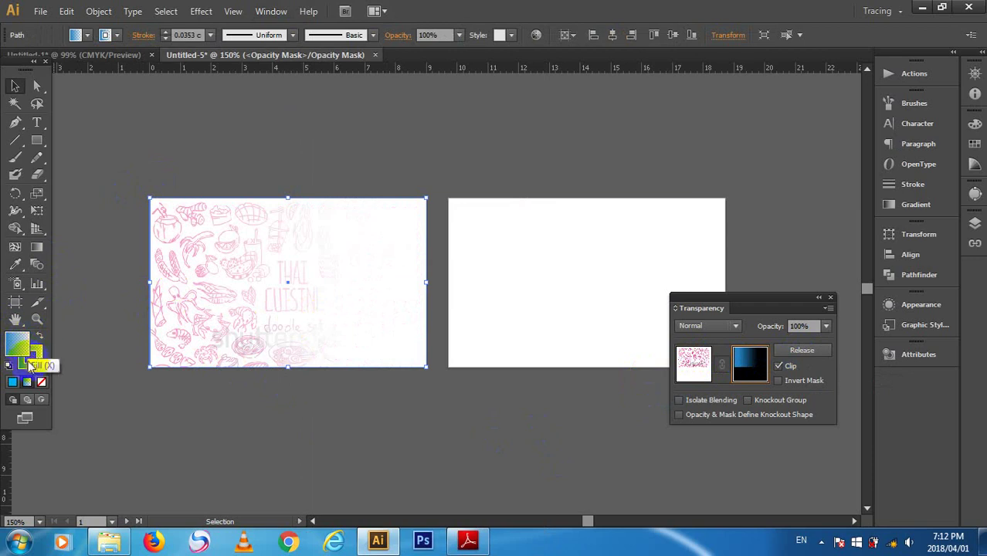
left_click(31, 356)
double_click(31, 356)
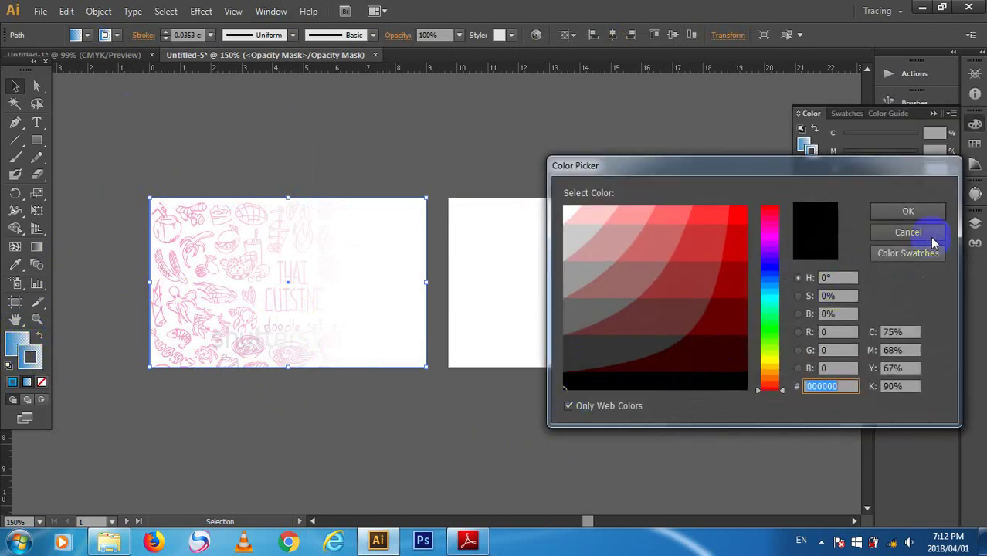
left_click(929, 235)
left_click(106, 35)
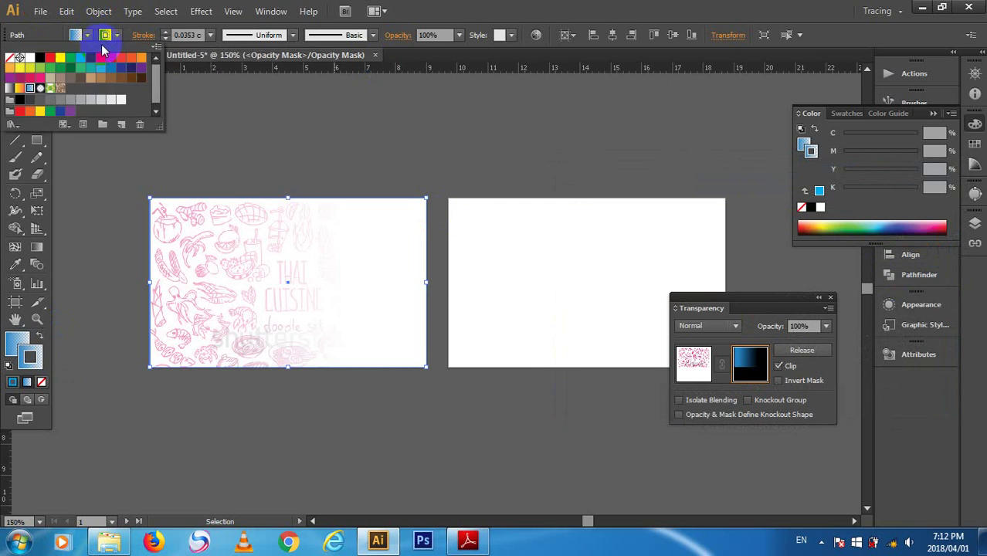
left_click(12, 58)
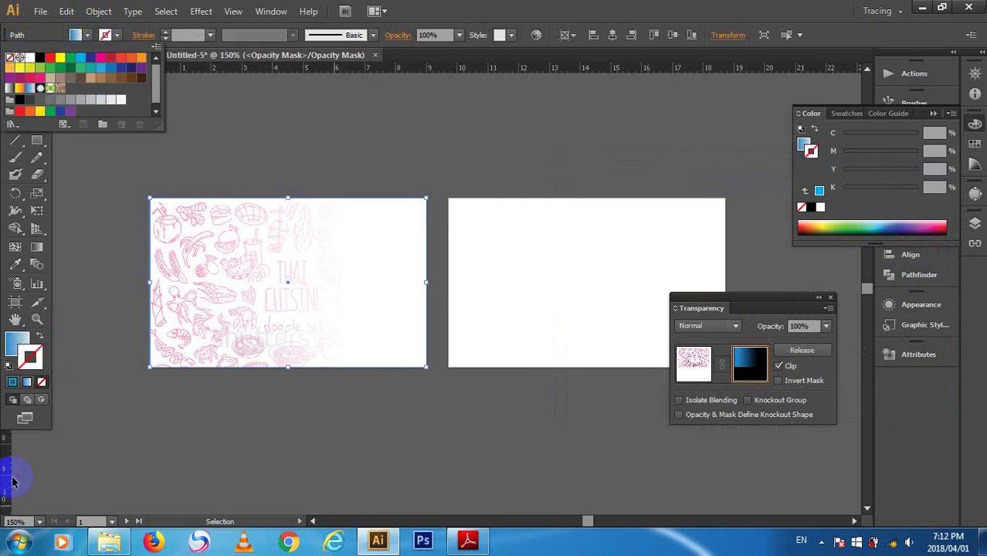
key("Escape")
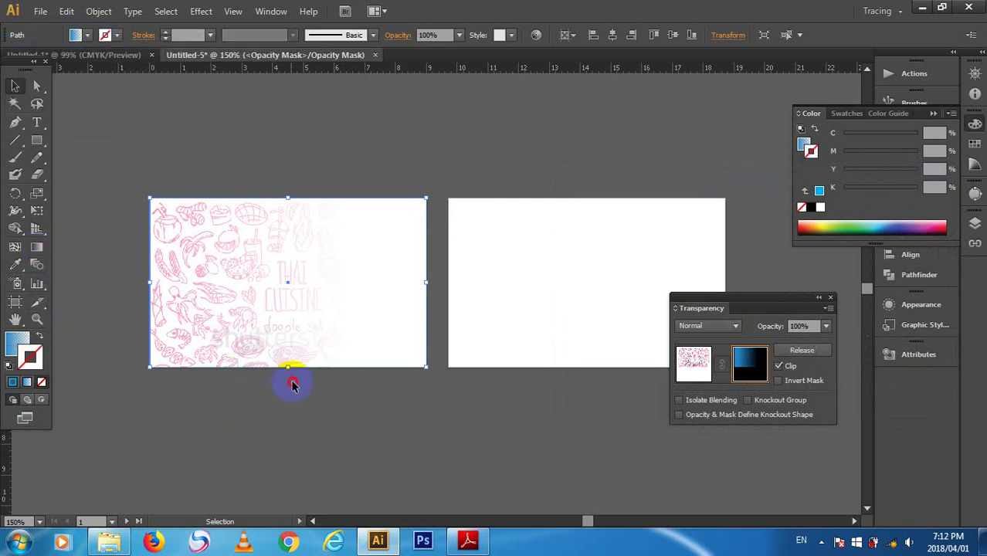
- Try moving the mask rectangle 2.42 cm lower, undo it, and bring the fill colour forward
left_click_drag(292, 384, 298, 315)
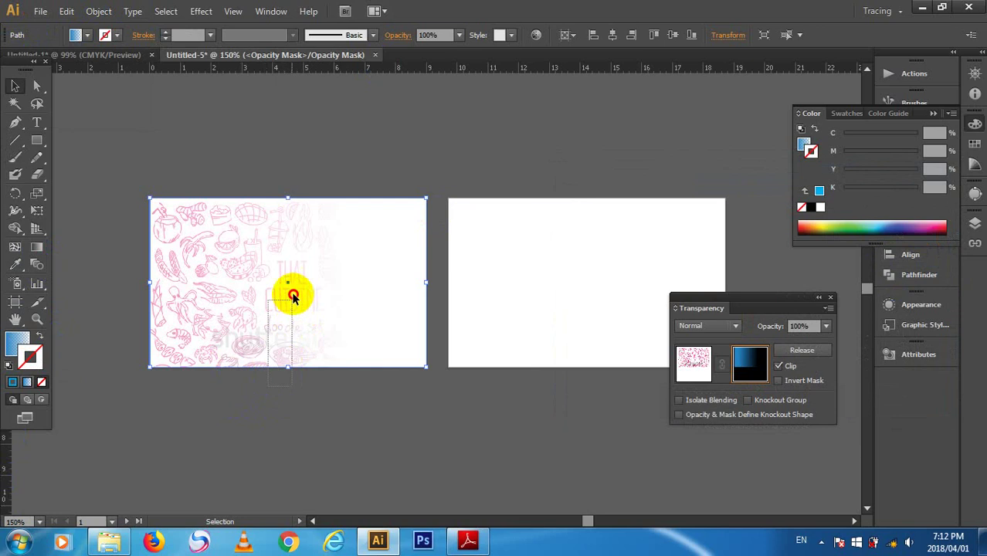
left_click_drag(294, 252, 294, 325)
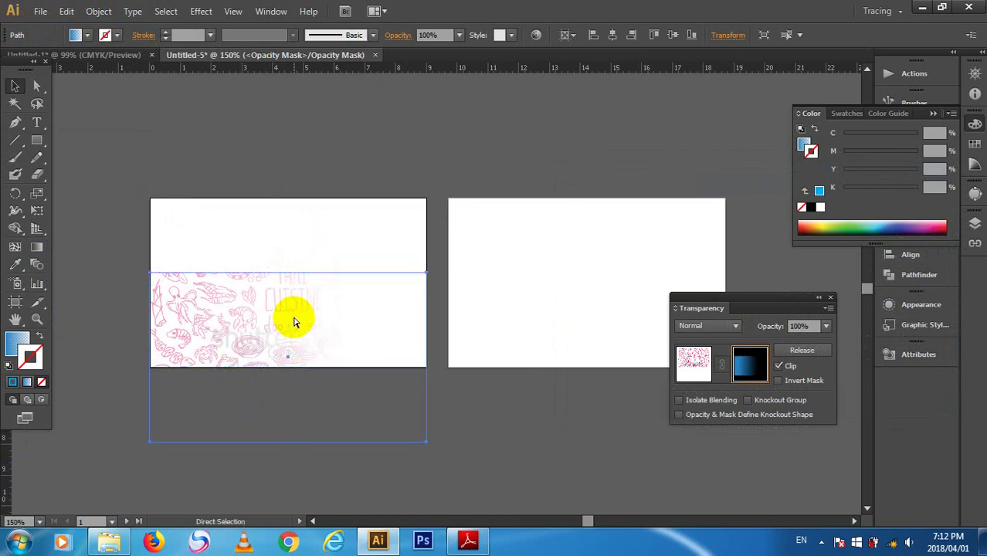
key("ctrl+z")
left_click(30, 360)
left_click(23, 340)
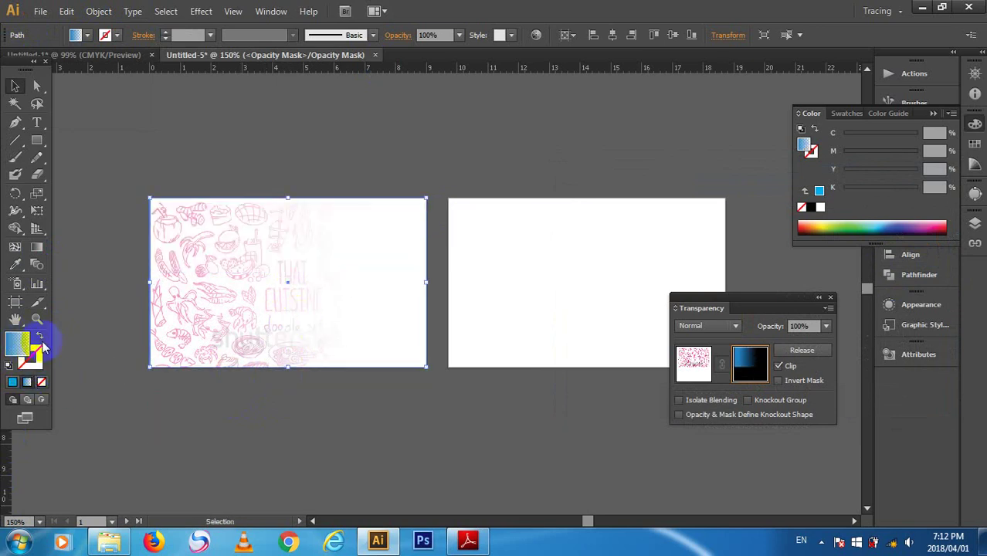
- Redraw the mask gradient from the card's top downward so the doodles fade to white below
left_click(36, 247)
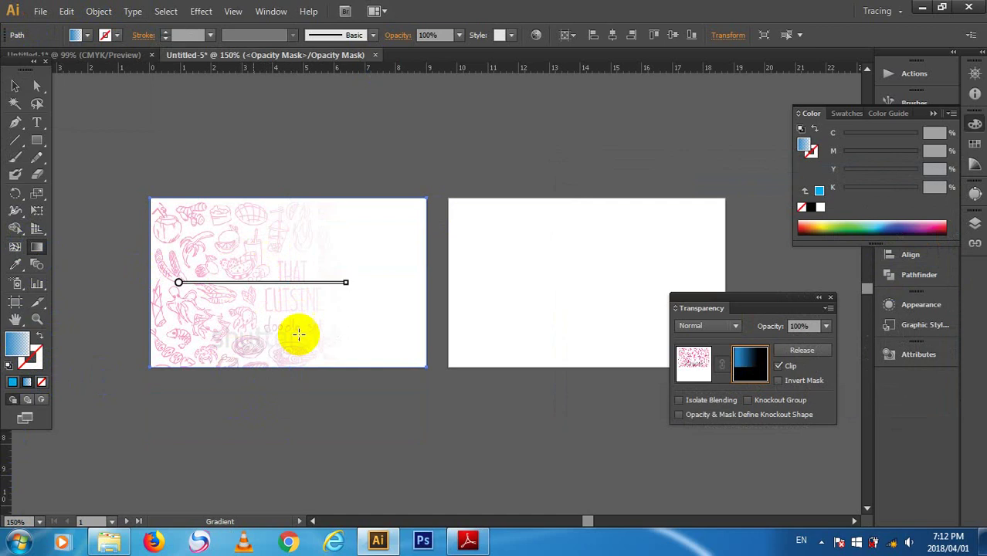
mouse_move(286, 334)
left_mouse_down()
mouse_move(273, 236)
mouse_move(288, 238)
mouse_move(282, 324)
left_mouse_up()
left_click_drag(279, 217, 275, 305)
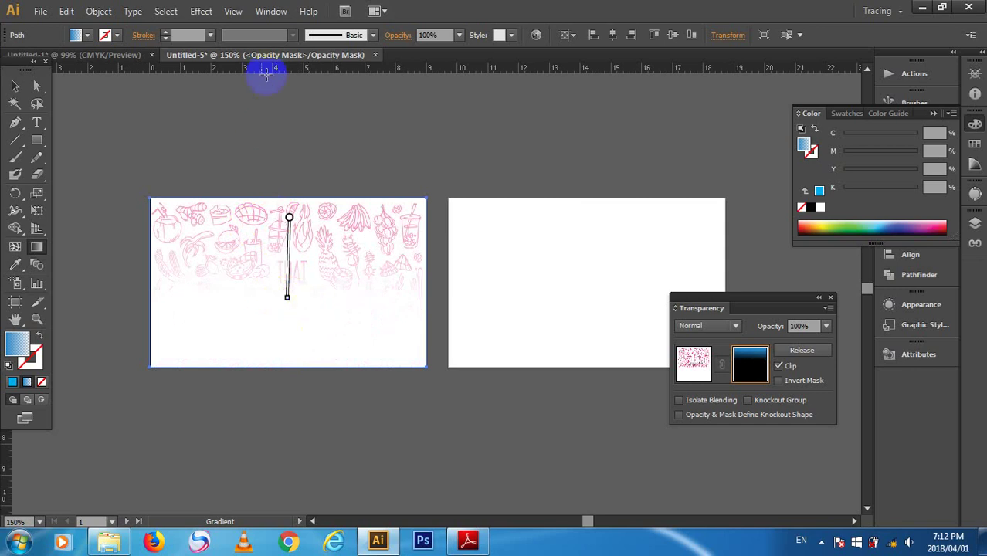
left_click(16, 86)
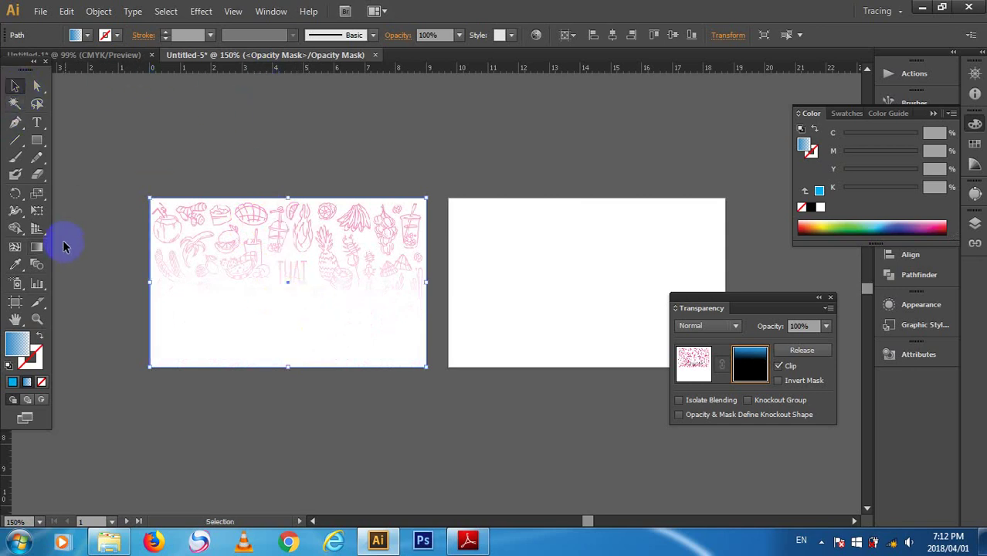
left_click(36, 139)
left_click(114, 160)
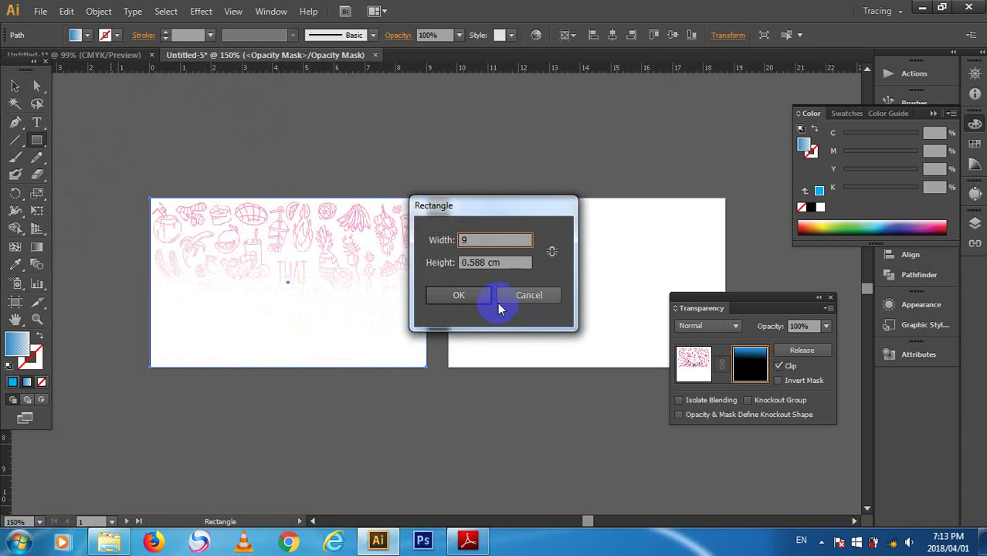
- Create a 9 × 5.5 cm rectangle with the Super Soft Black Vignette gradient and angle the gradient diagonally
key("Tab")
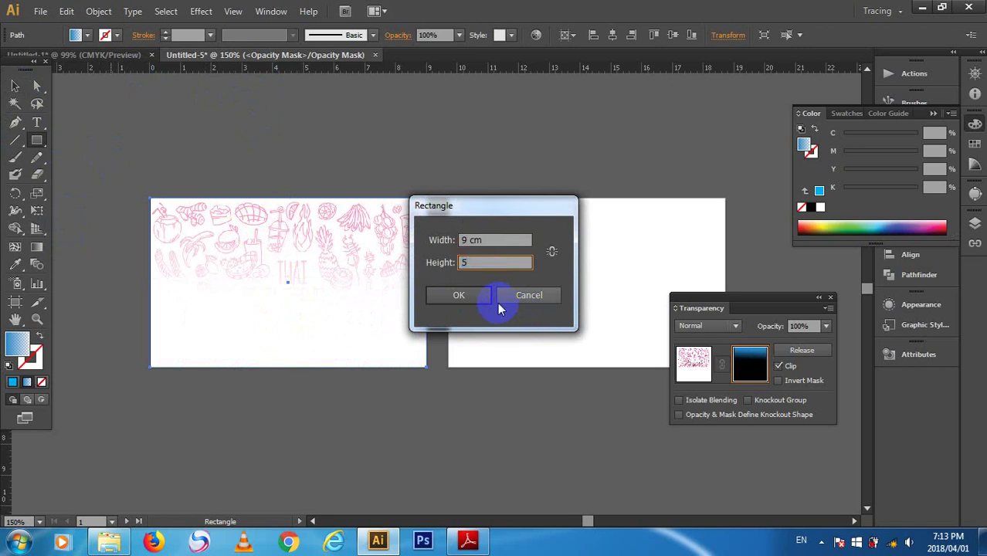
left_click(490, 297)
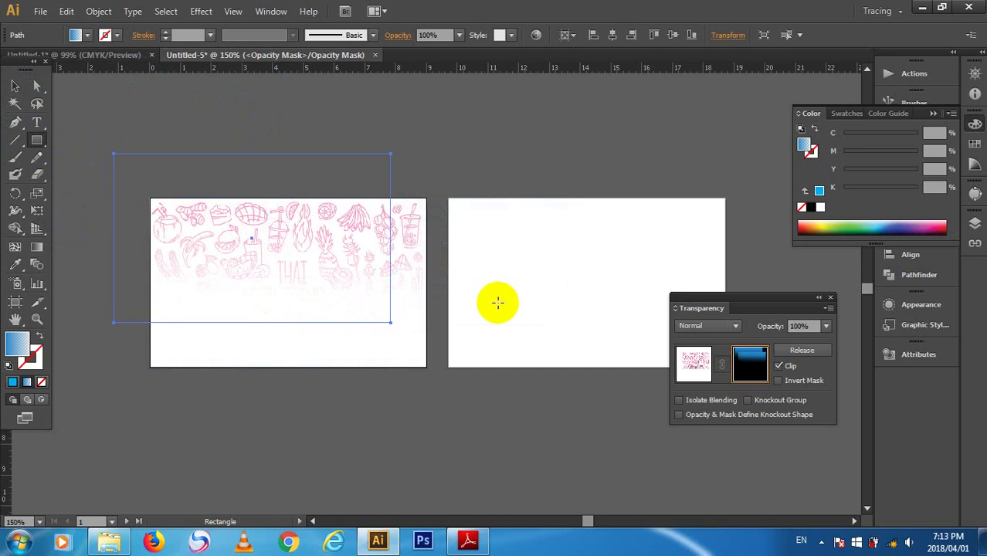
left_click(89, 36)
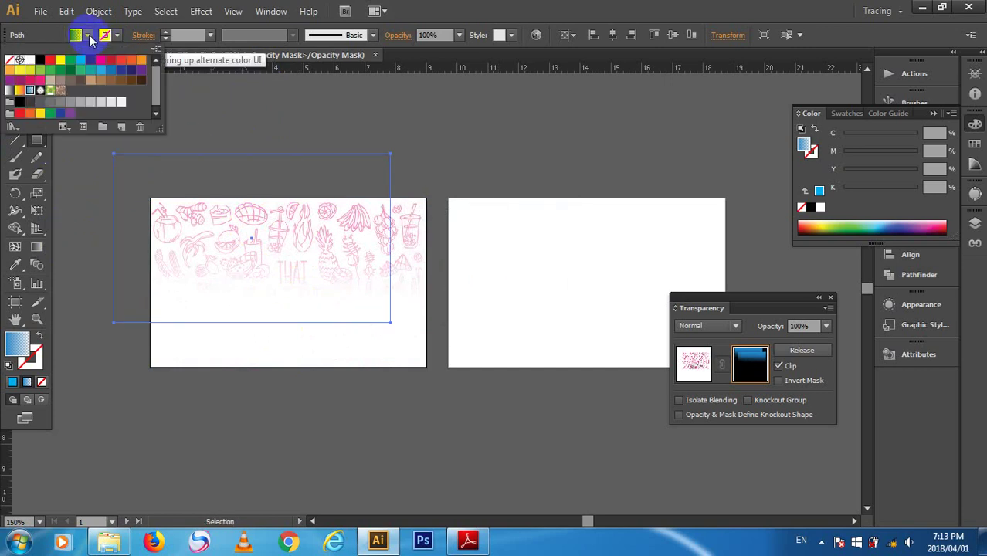
left_click(40, 91)
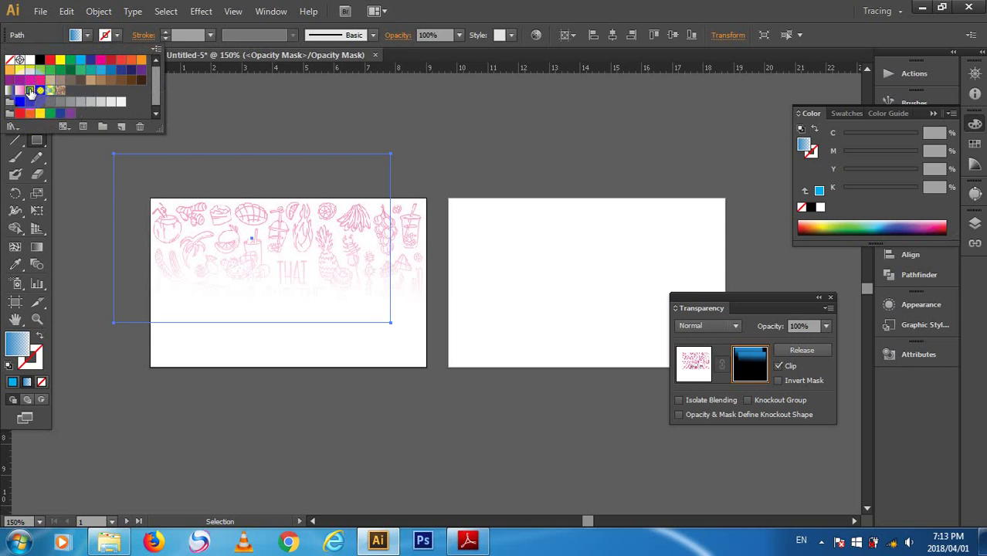
left_click(826, 307)
left_click(830, 296)
left_click(830, 297)
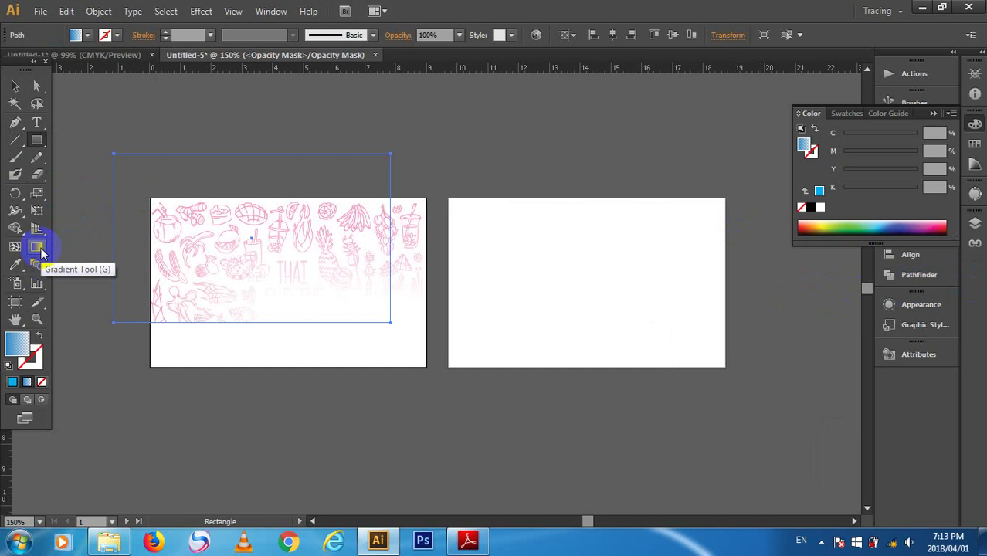
left_click(37, 248)
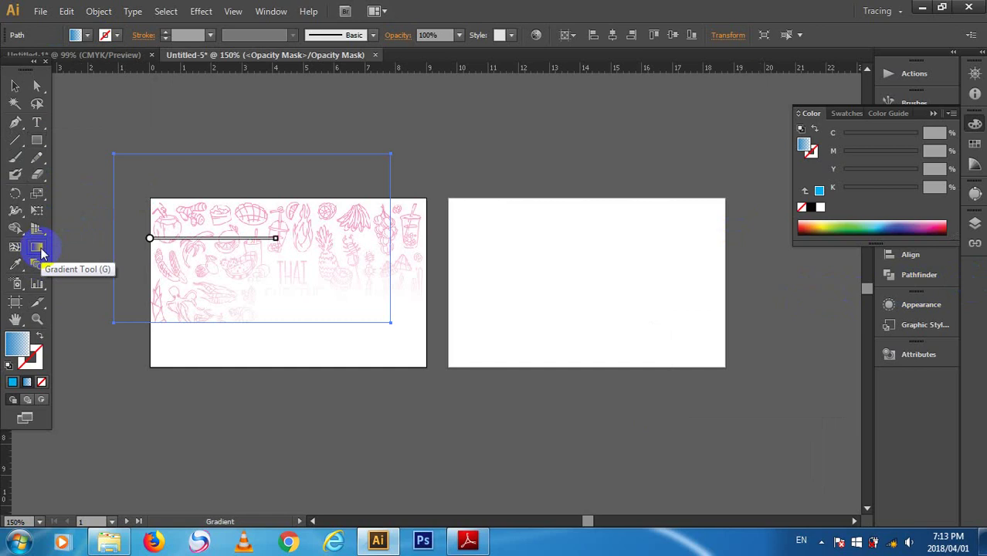
left_click_drag(234, 290, 261, 215)
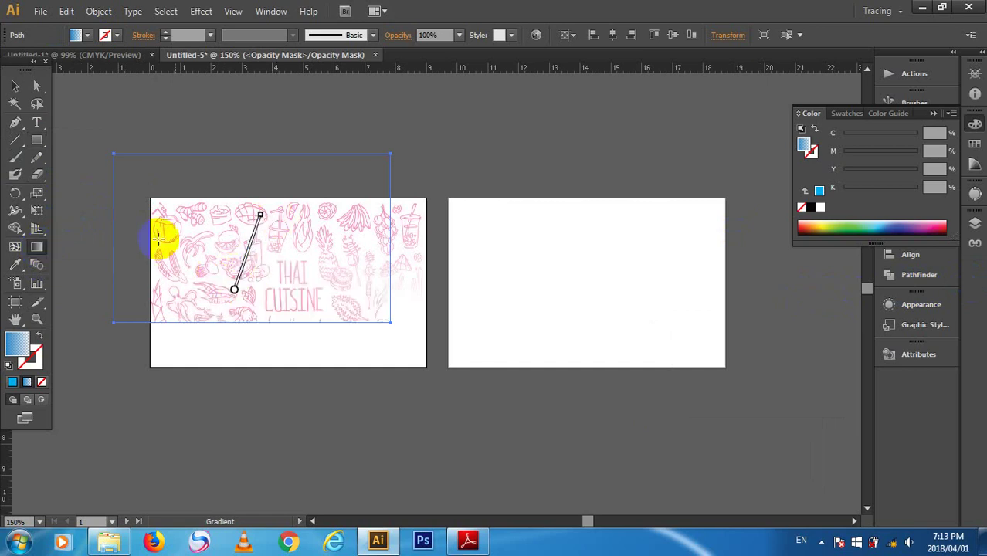
- Select the smaller shape inside the opacity mask and delete it
left_click(16, 88)
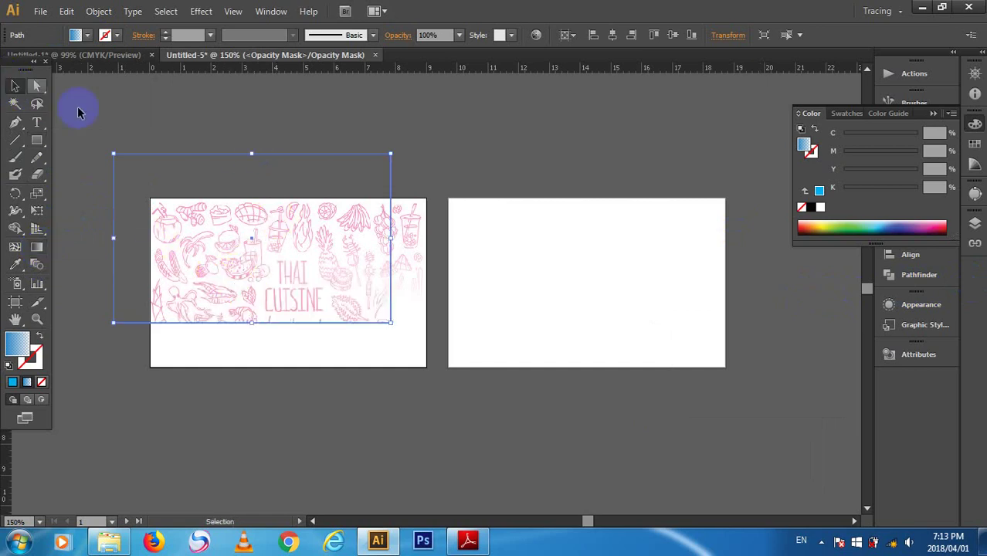
left_click(225, 177)
left_click(238, 197)
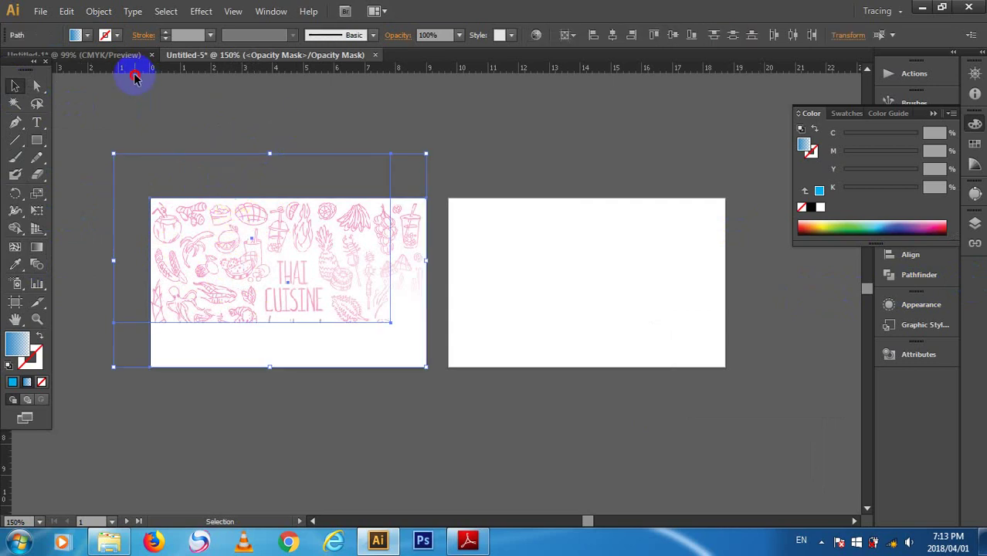
left_click(85, 101)
left_click(203, 170)
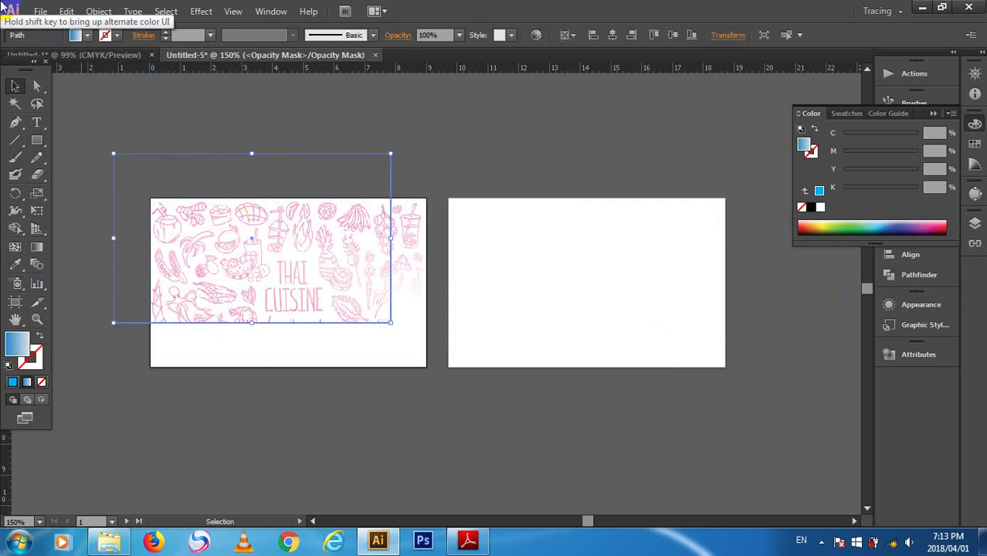
key("Delete")
left_click(167, 293)
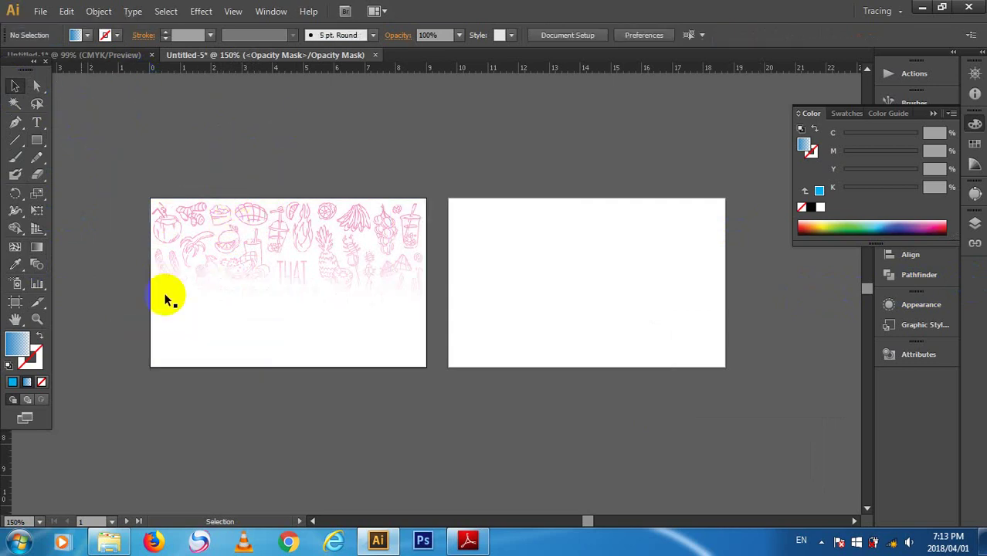
- Draw a 9 × 5.5 cm rectangle inside the mask, keeping its existing fill
left_click(42, 147)
left_click(146, 157)
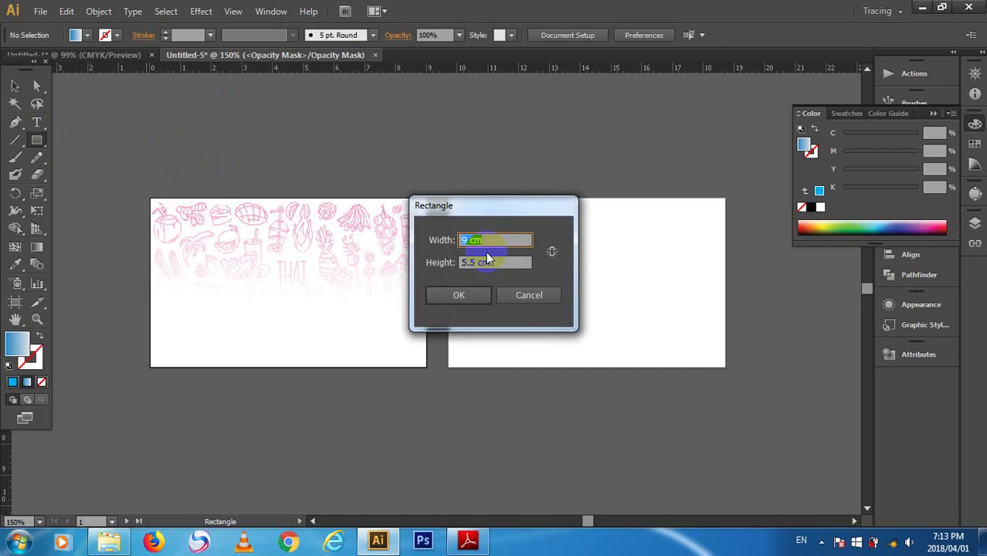
key("Return")
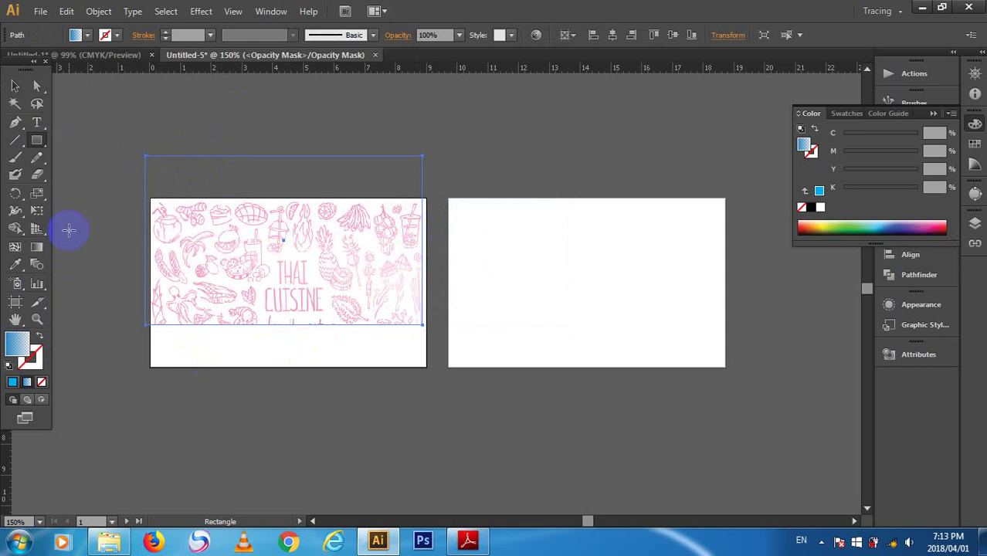
left_click(88, 35)
left_click(89, 35)
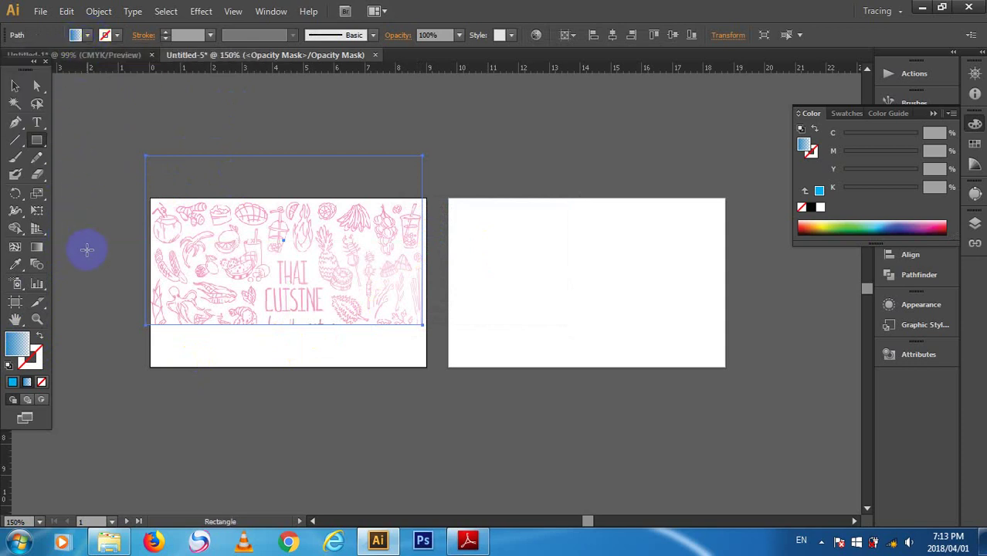
left_click(21, 353)
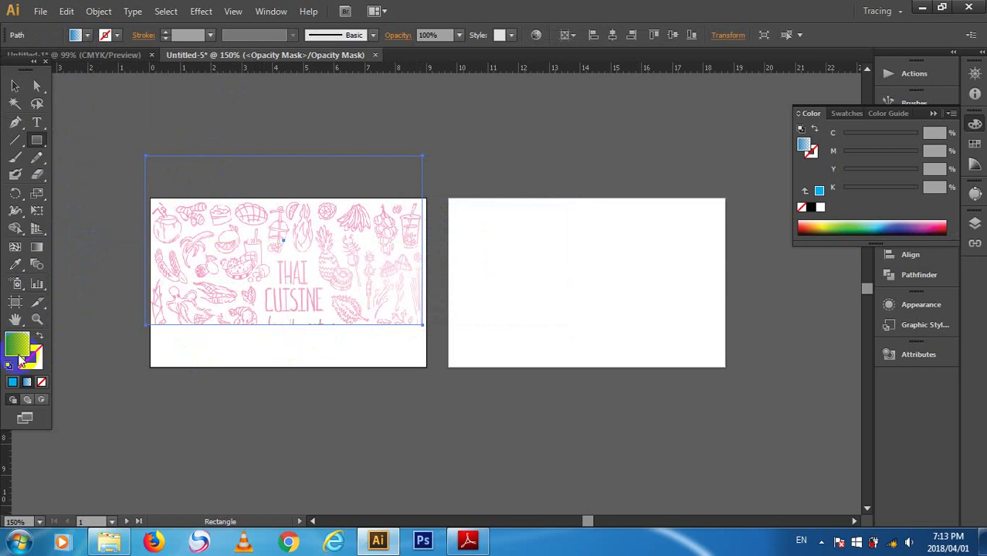
left_click(21, 353)
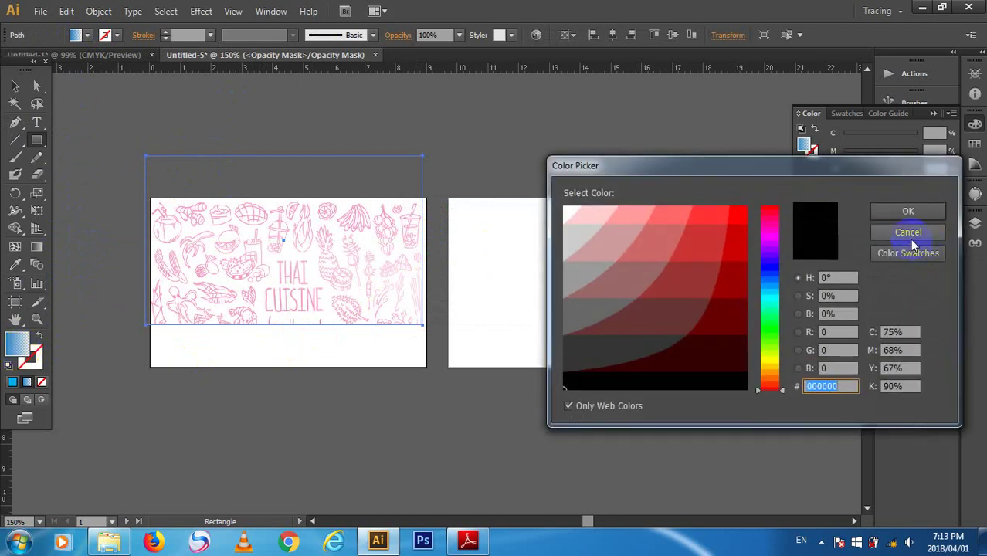
left_click(901, 235)
- Move the mask rectangle so it lines up with the top of the front artboard
left_click(14, 85)
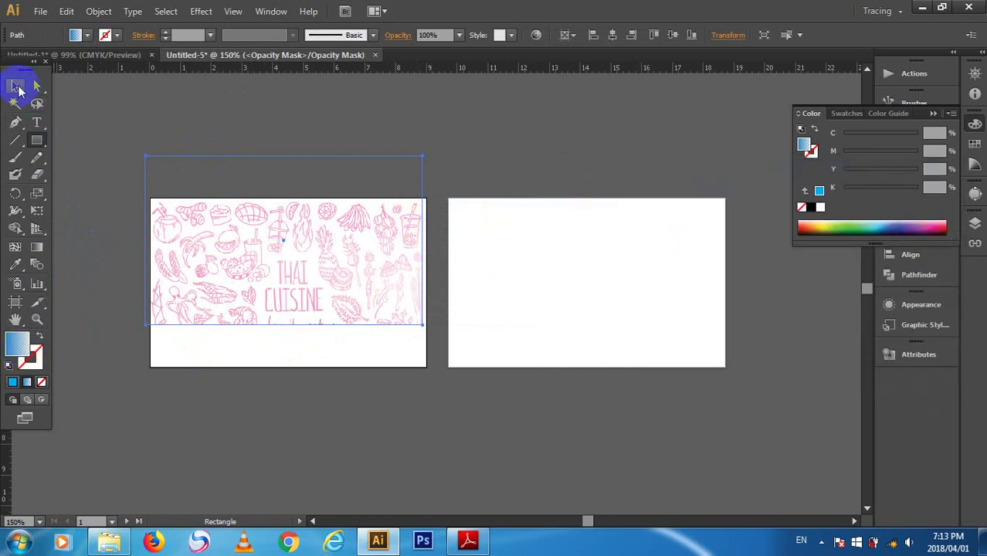
left_click_drag(319, 184, 330, 210)
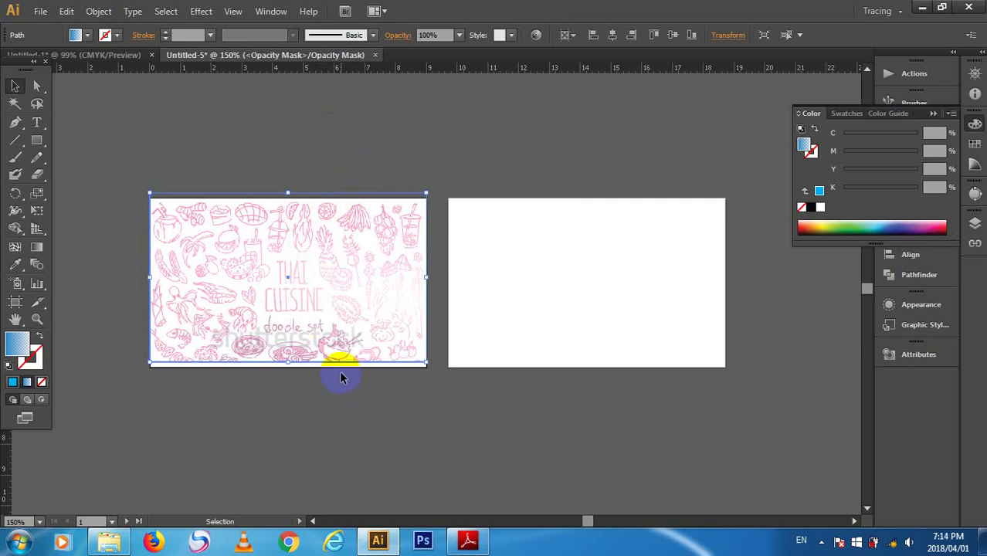
mouse_move(342, 283)
left_mouse_down()
mouse_move(342, 236)
mouse_move(352, 291)
mouse_move(339, 267)
left_mouse_up()
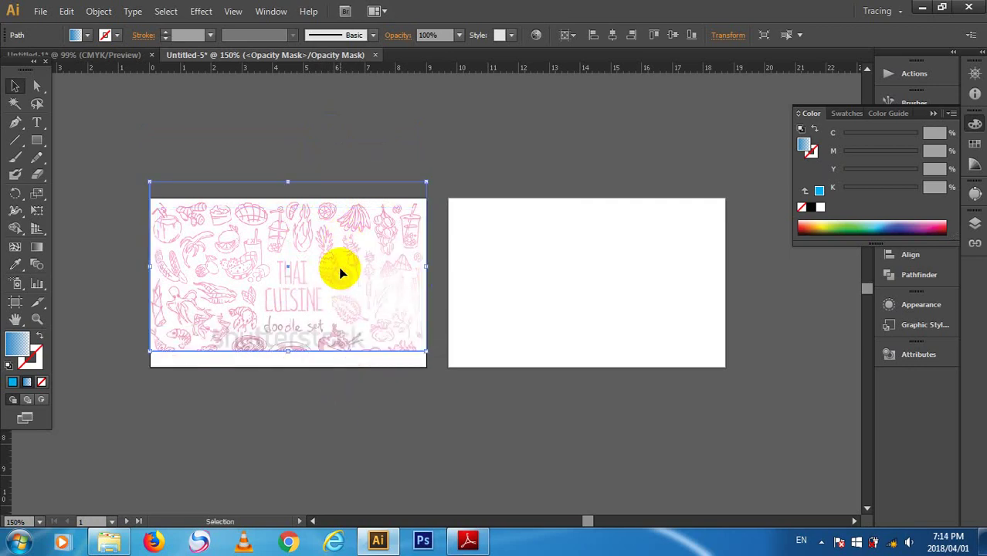
left_click(319, 160)
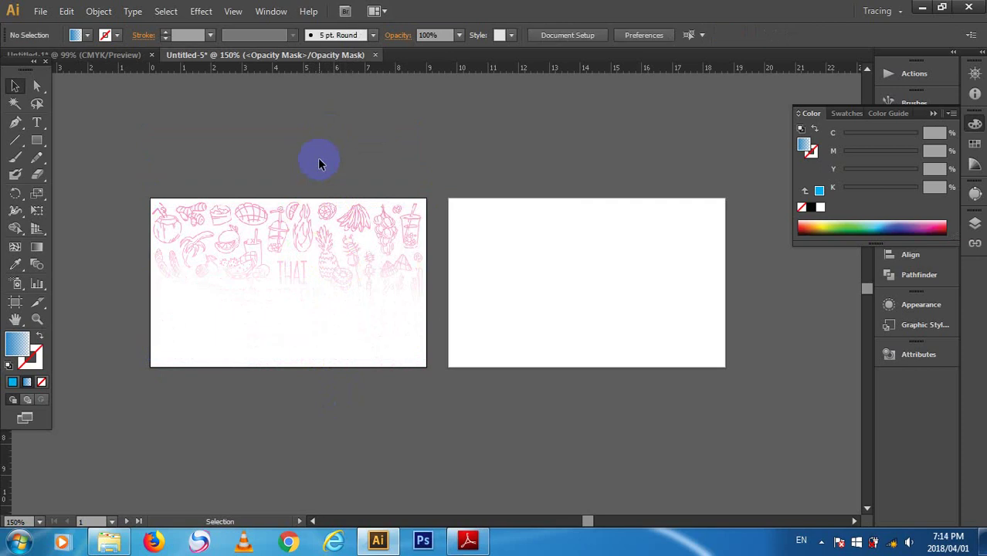
- Draw a new 9 × 5.5 cm rectangle filled with the blue gradient swatch
left_click(35, 143)
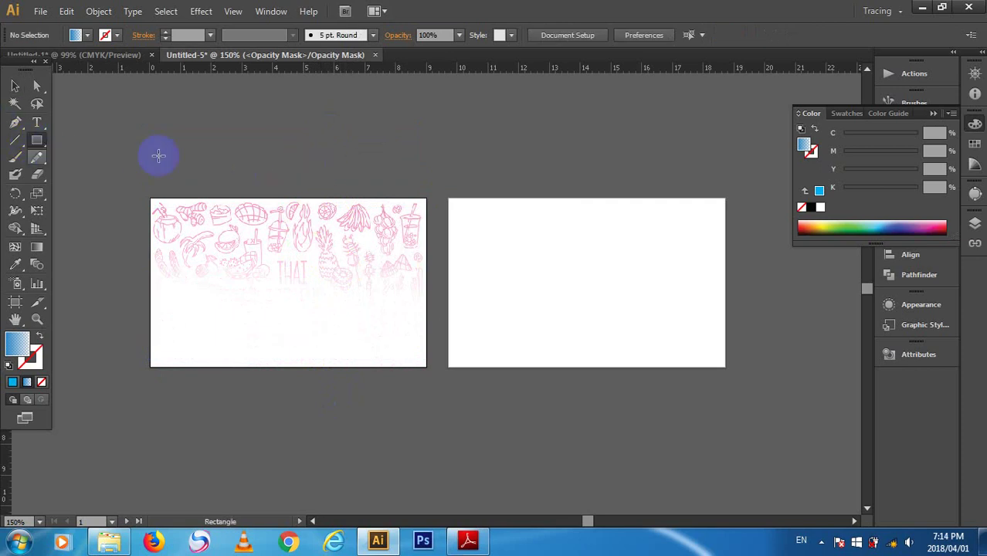
left_click(147, 124)
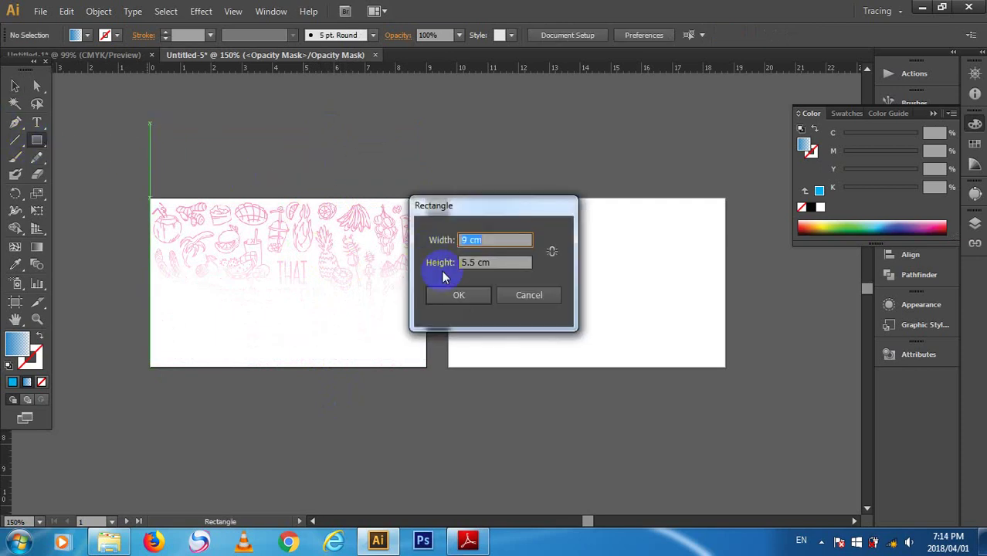
left_click(479, 305)
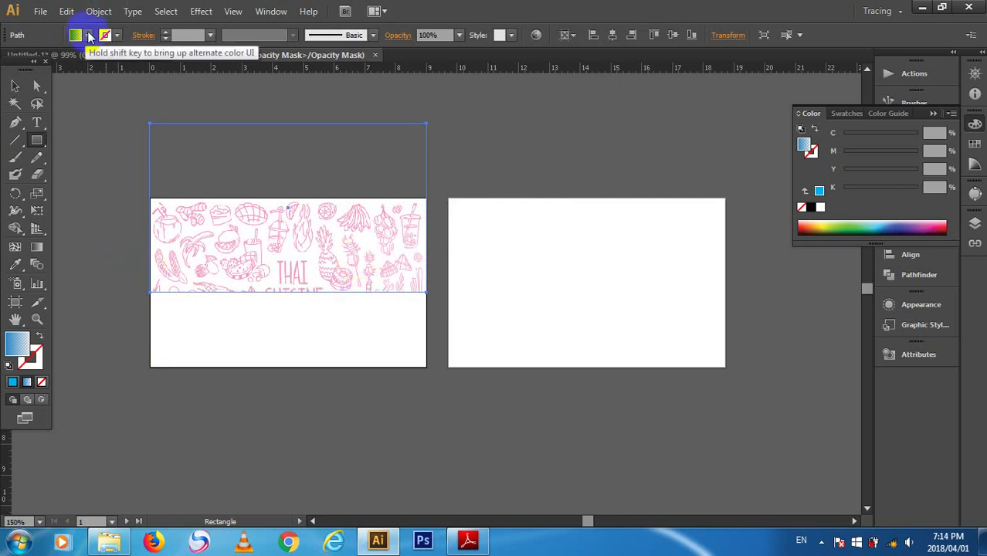
left_click(85, 37)
left_click(30, 90)
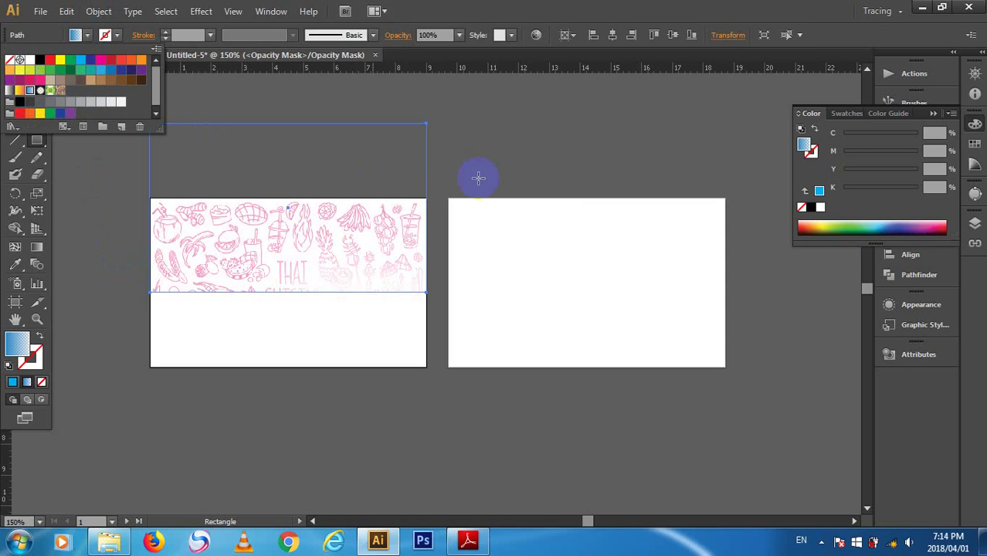
left_click(936, 117)
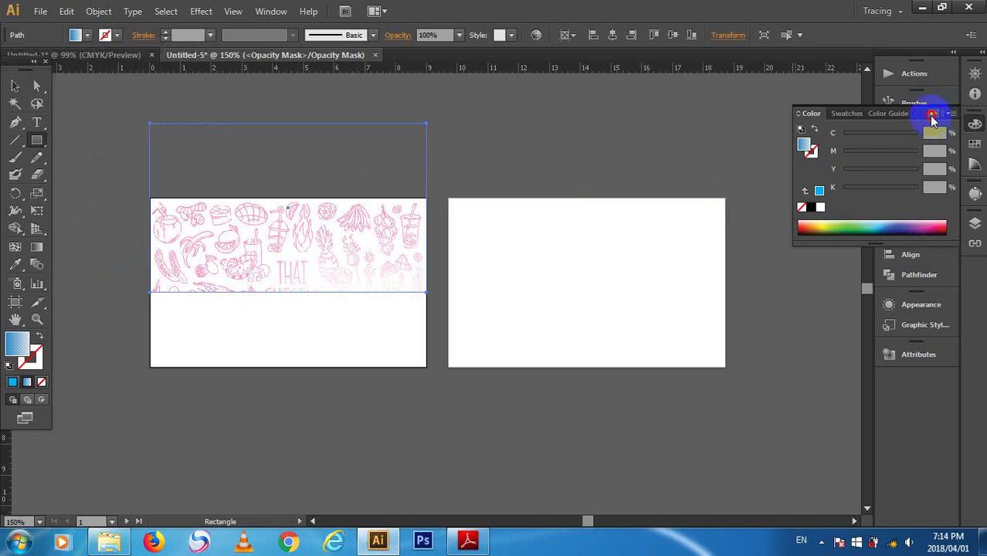
left_click(932, 116)
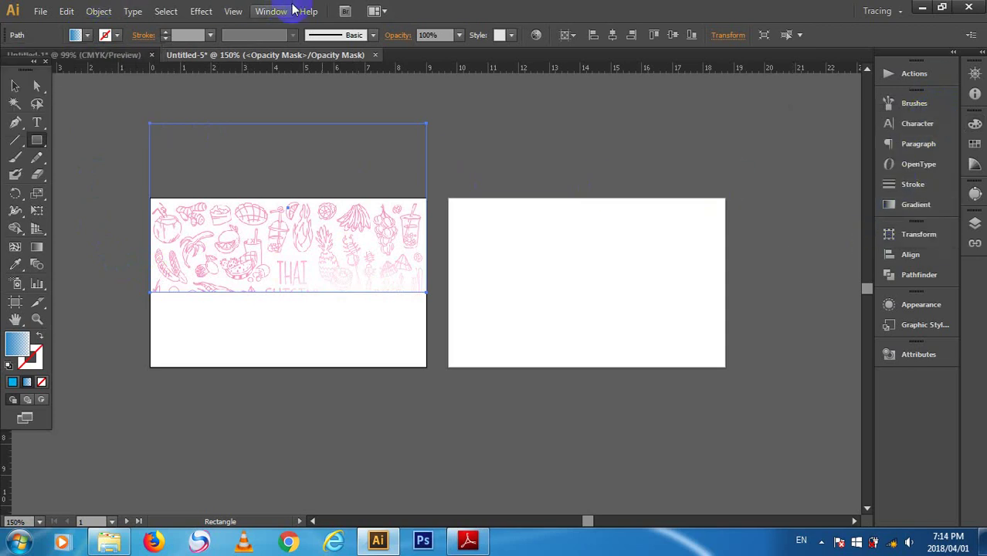
- Show the Transparency panel and exit opacity-mask editing back to the artwork
left_click(285, 11)
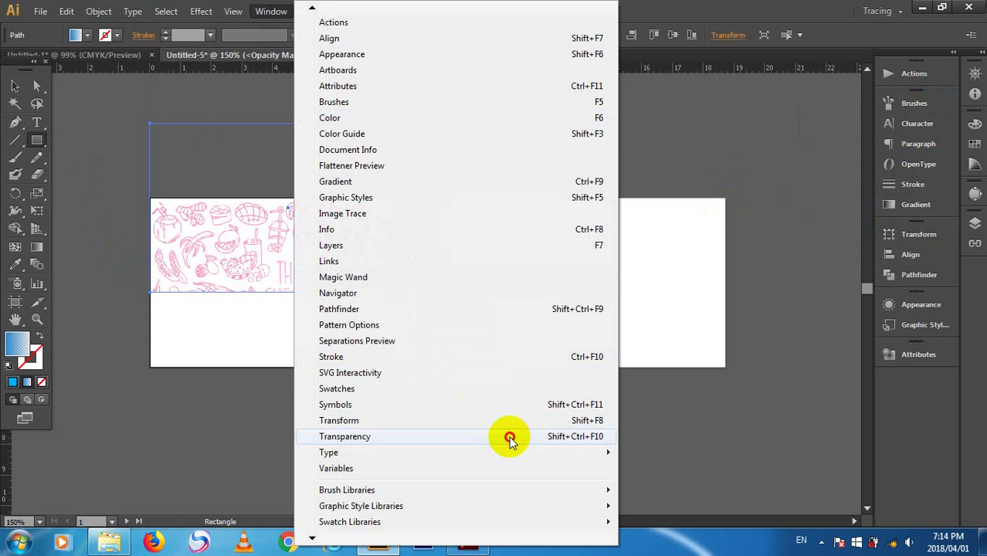
left_click(510, 439)
left_click(698, 369)
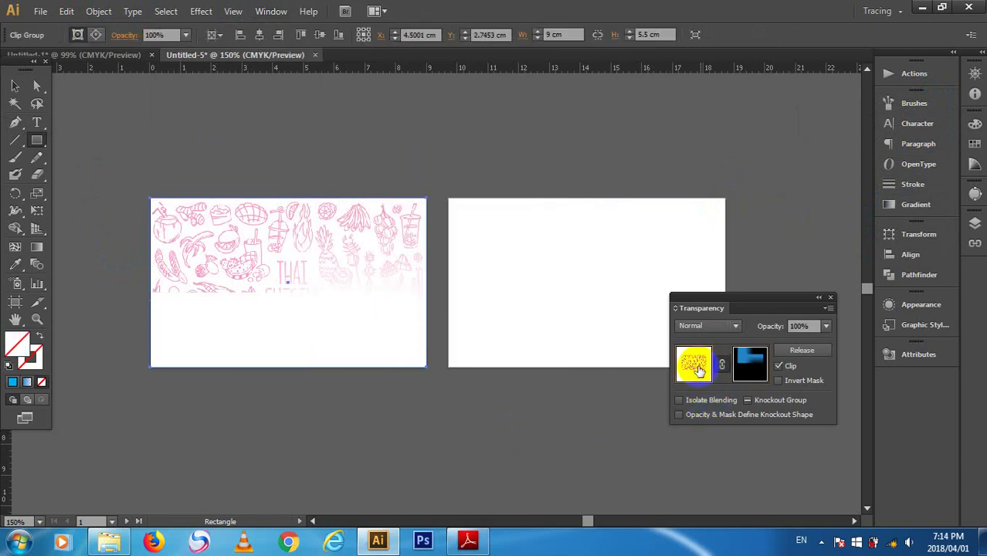
left_click(750, 359)
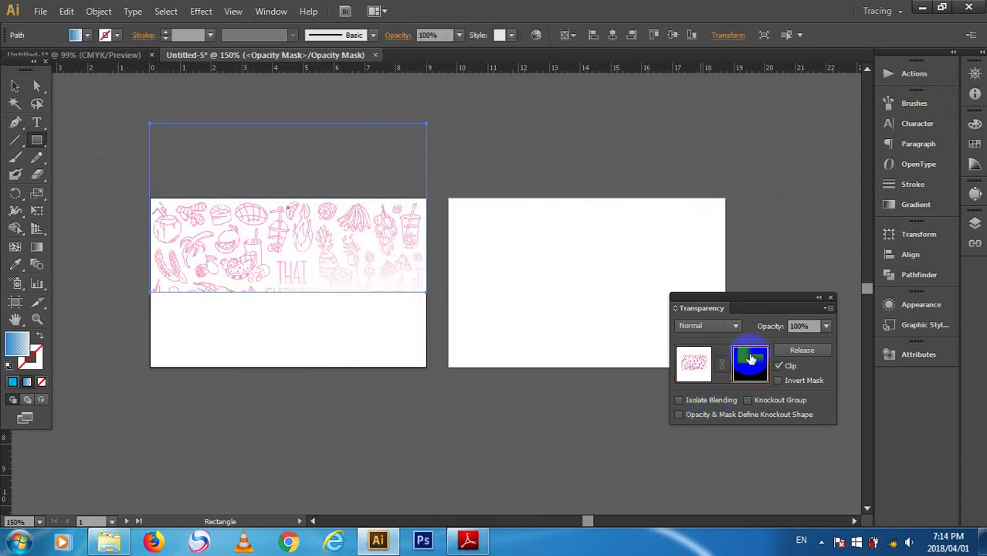
left_click(692, 366)
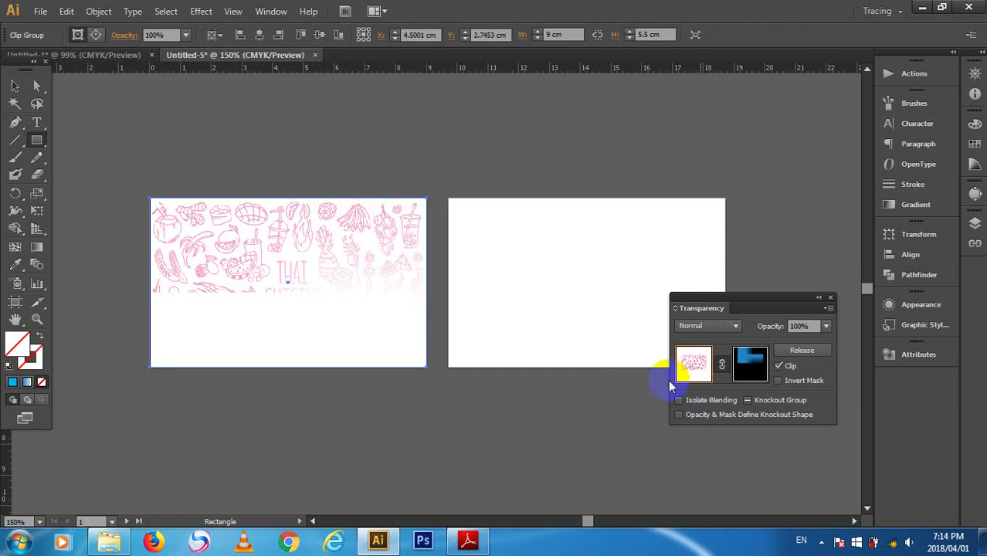
- Toggle between the opacity-mask and artwork thumbnails to inspect the sketch artwork's mask
left_click(767, 360)
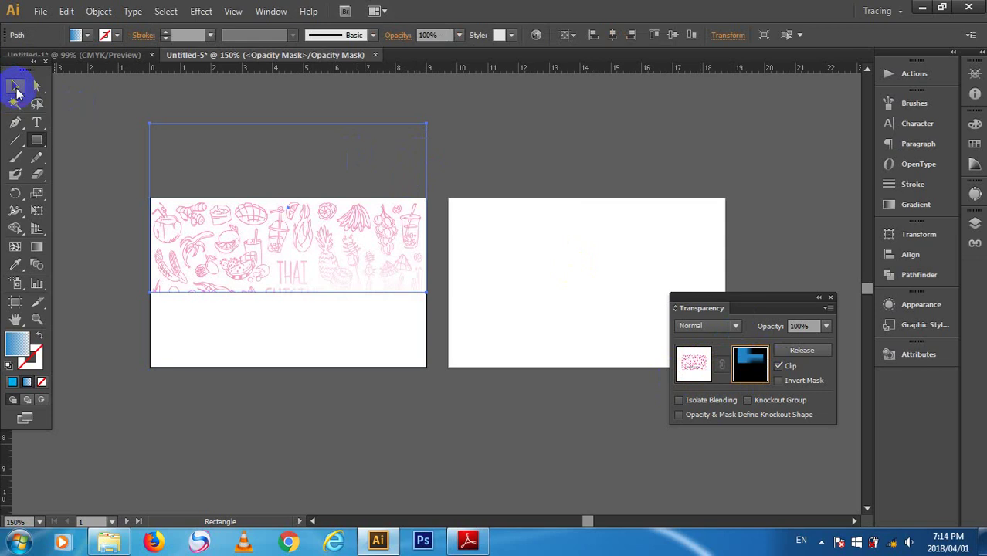
left_click(16, 87)
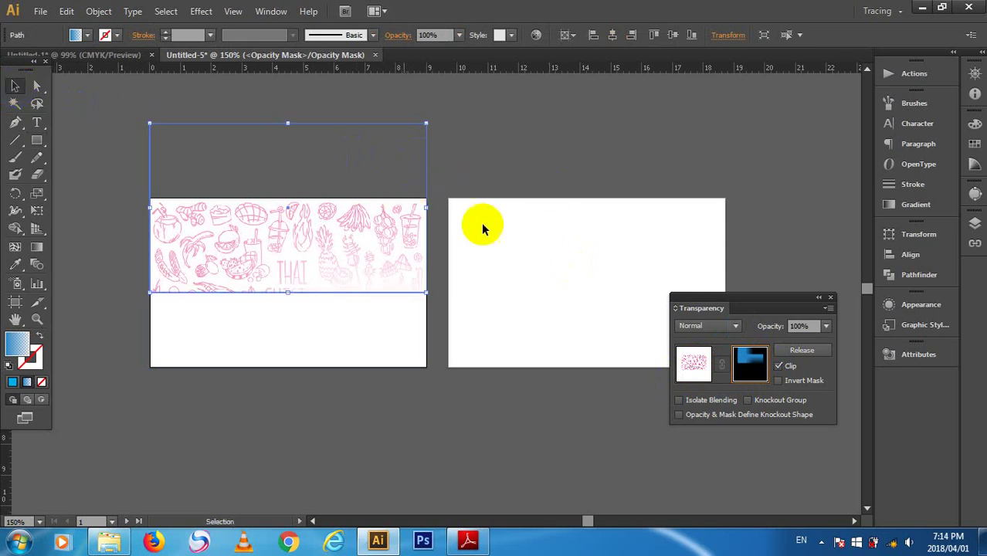
left_click(695, 367)
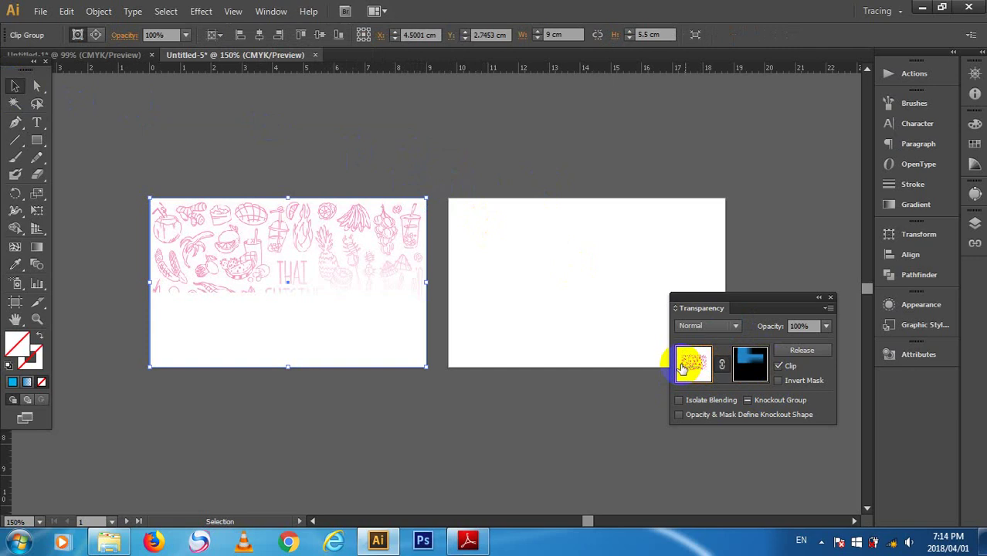
left_click(700, 365)
left_click(748, 362)
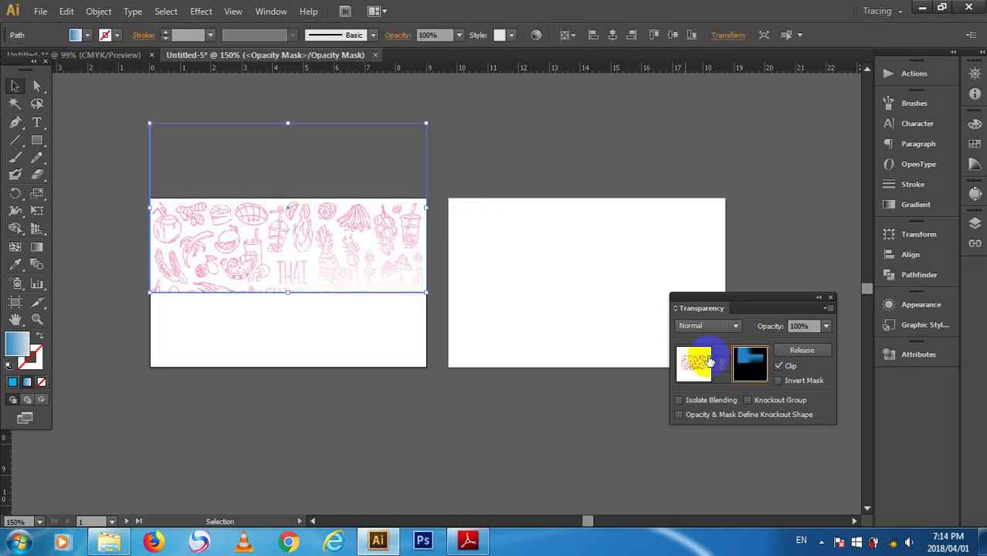
left_click(693, 363)
- Reselect the faded food-sketch group, recheck its mask, and draw a small rectangle at the card's top-left edge
left_click_drag(306, 194, 307, 195)
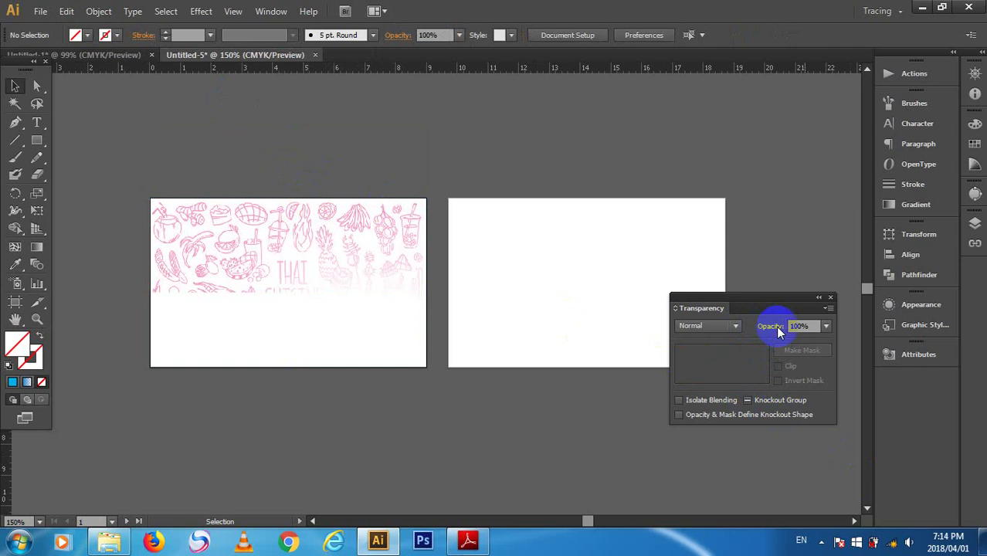
left_click(374, 335)
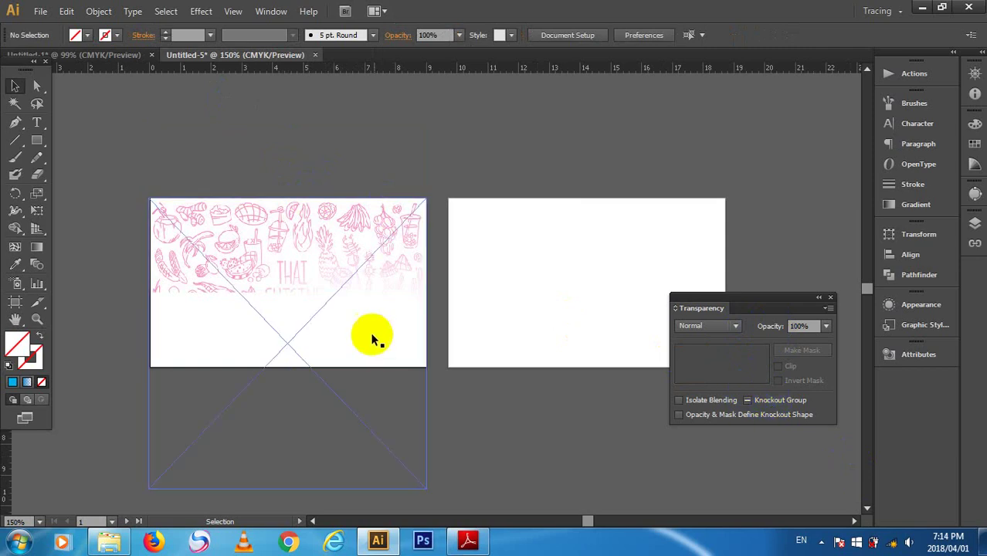
left_click(301, 265)
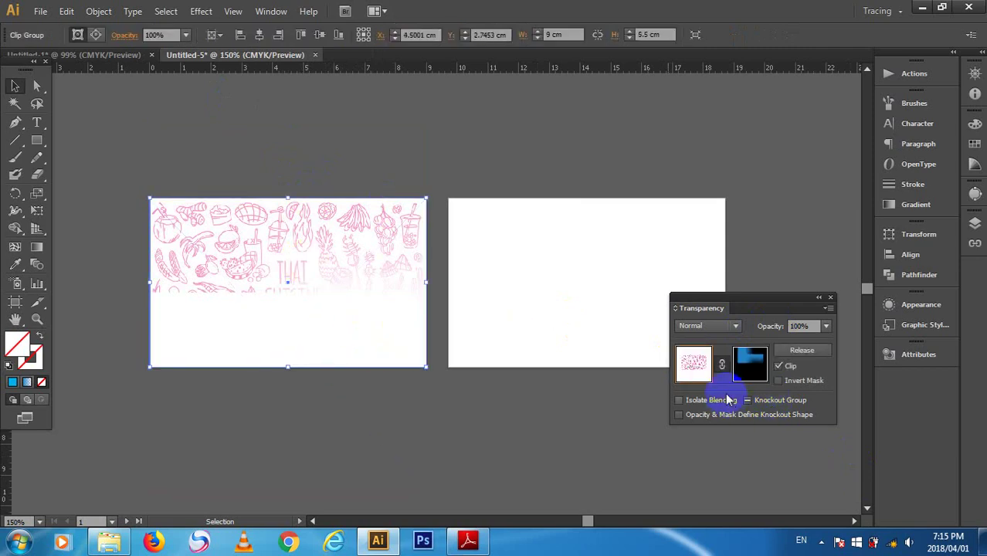
left_click(748, 367)
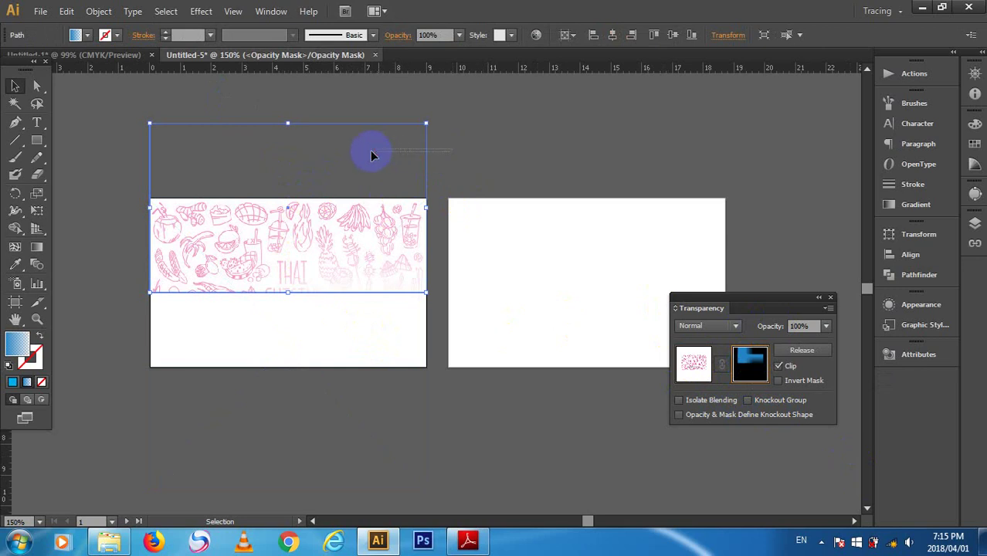
left_click(365, 166)
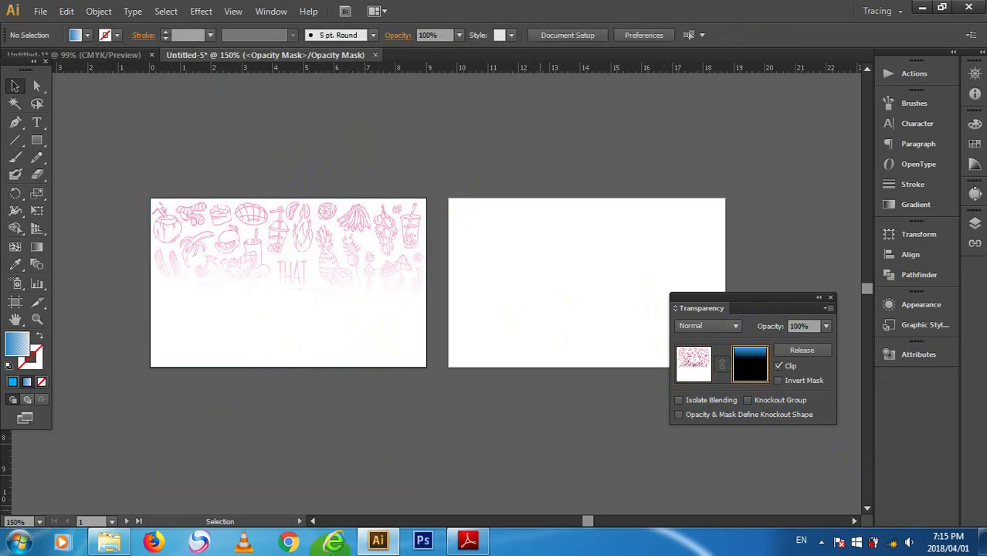
left_click(694, 363)
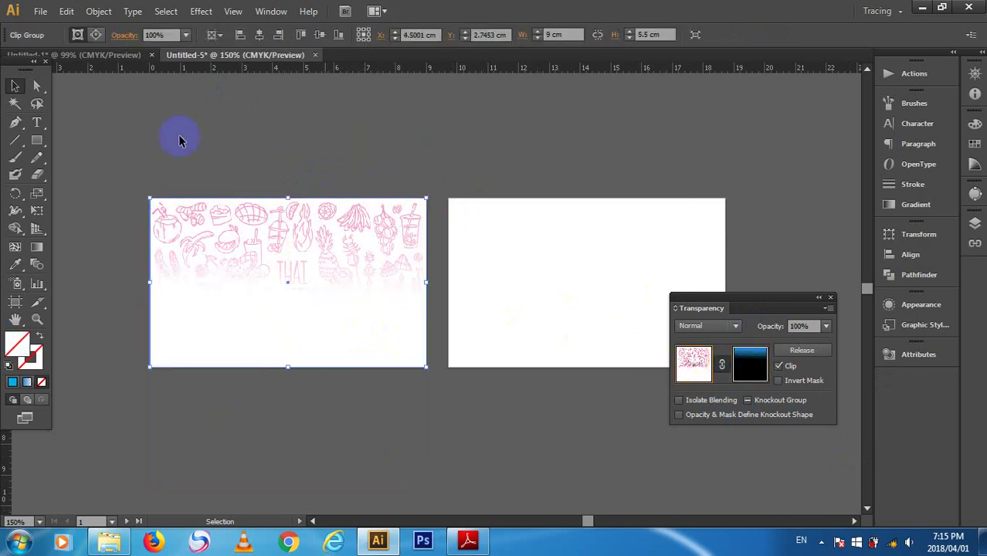
left_click(36, 140)
left_click_drag(155, 125, 224, 202)
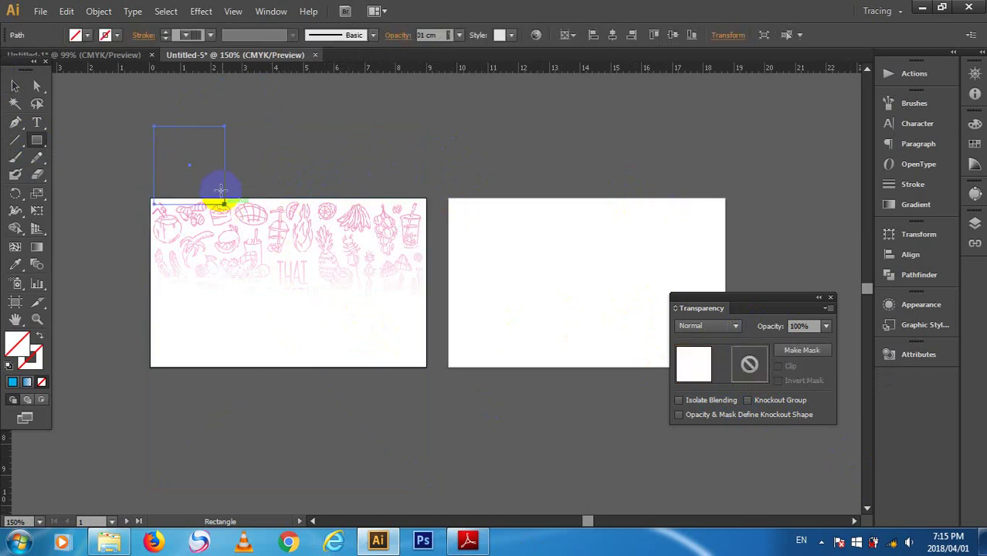
- Deselect, cancel a first exact-size rectangle attempt, and reselect the food-sketch artwork group
key("ctrl+shift+a")
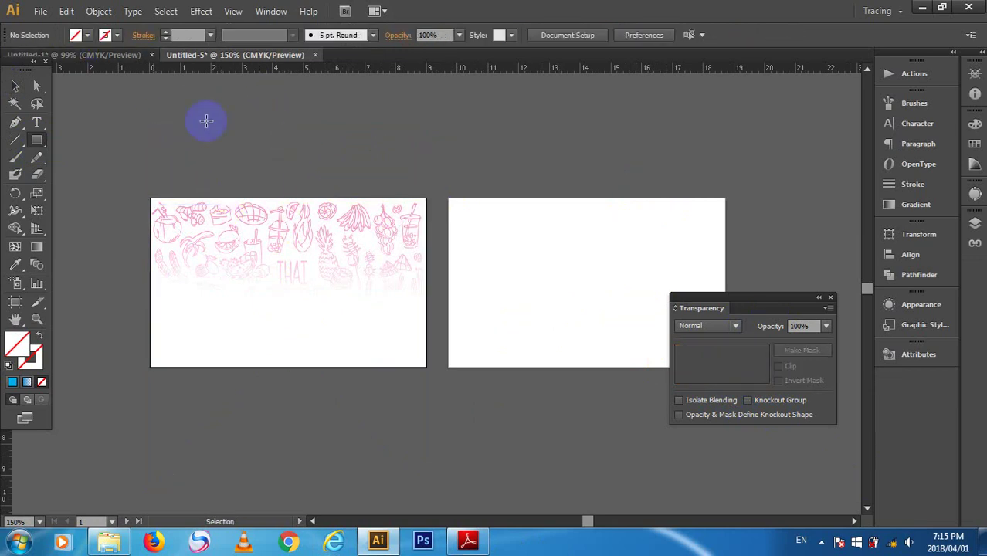
left_click(324, 263)
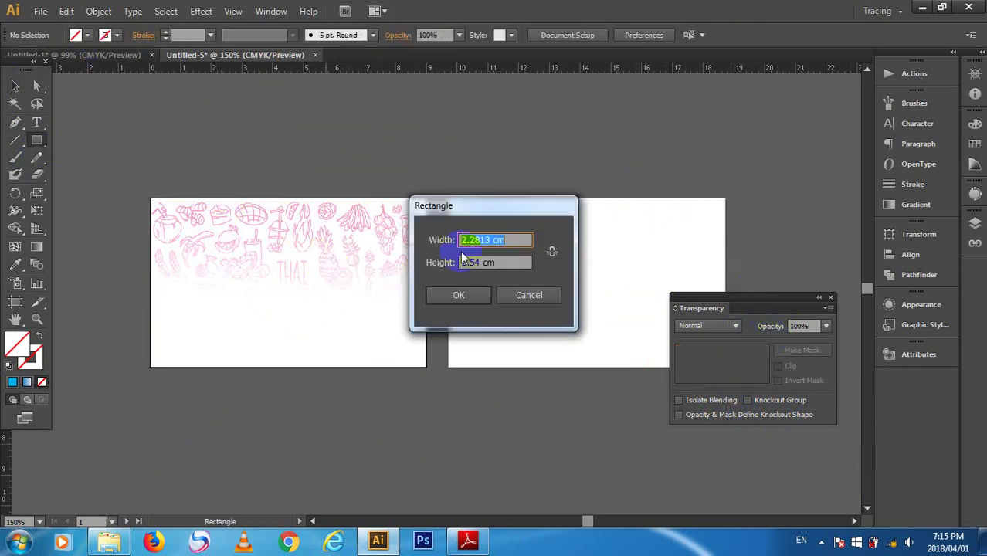
left_click(513, 298)
left_click(14, 87)
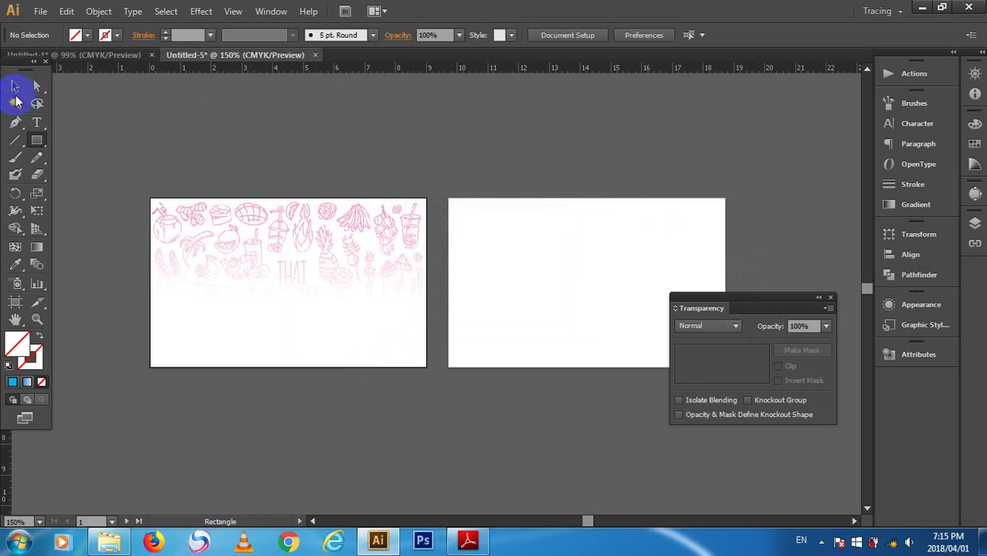
left_click(232, 359)
left_click(251, 323)
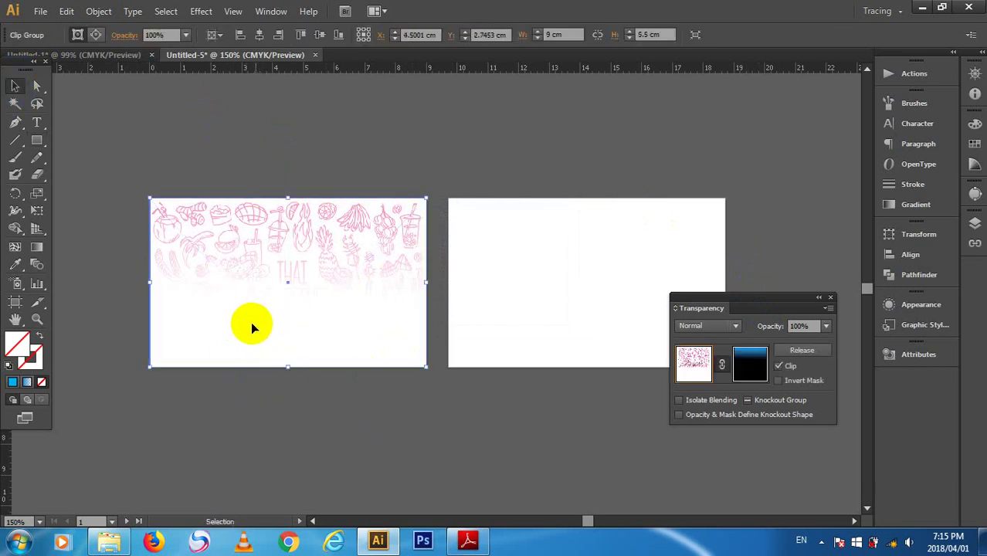
- Create a 9 × 5.5 cm rectangle with the Rectangle tool's size dialog
left_click(36, 139)
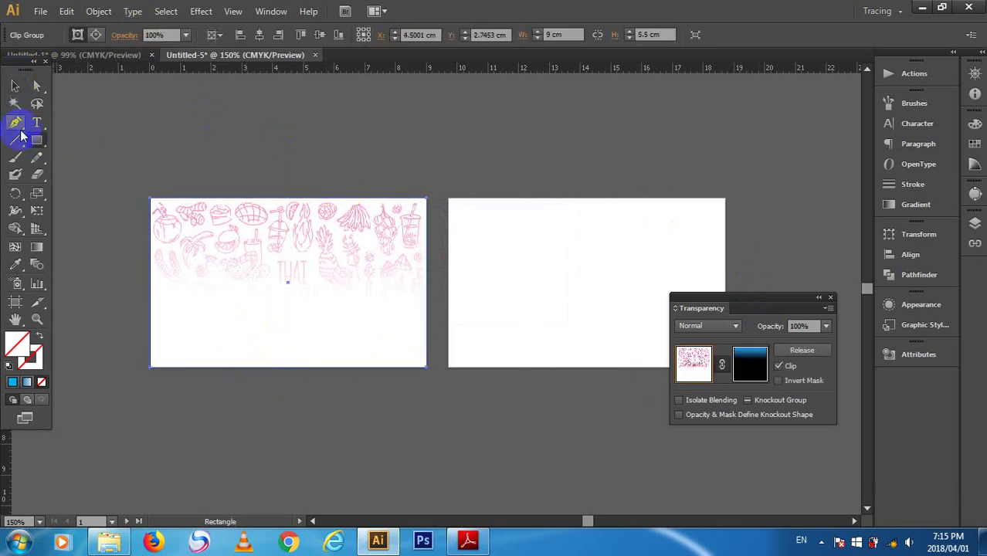
left_click(210, 189)
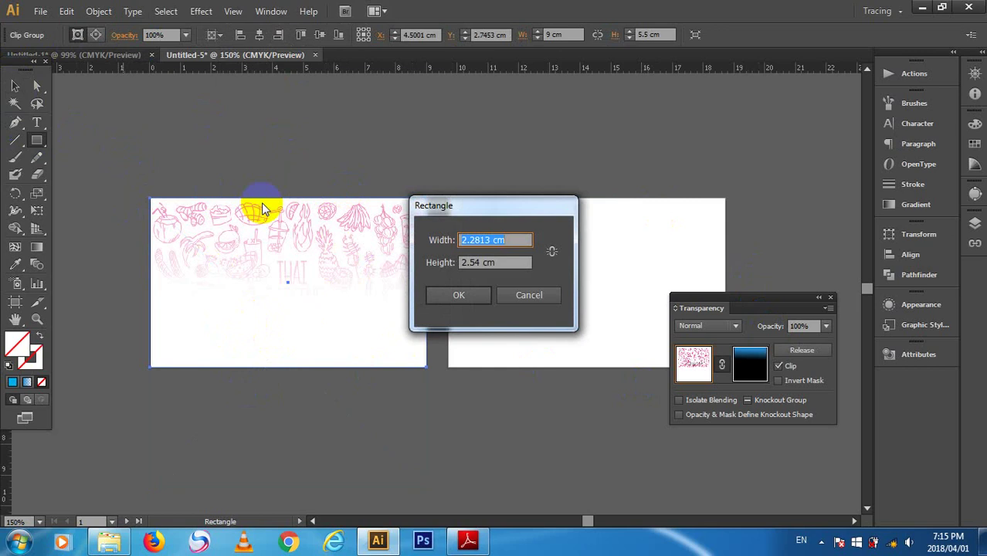
type("9")
key("Tab")
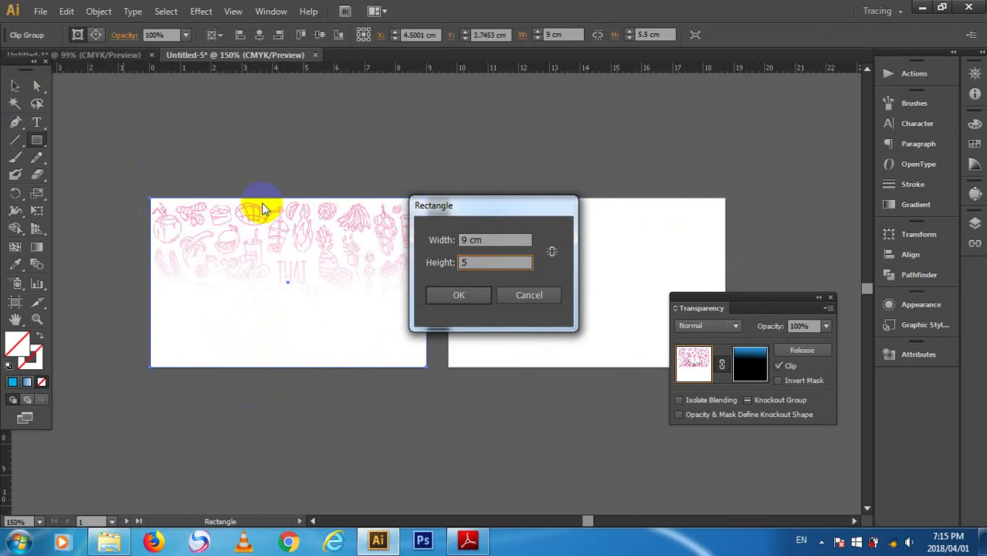
key("Return")
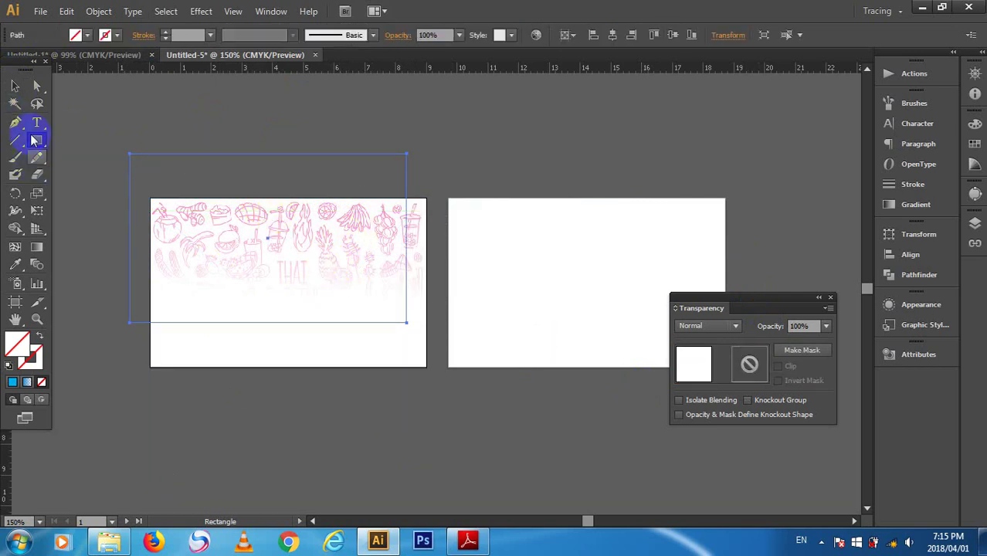
left_click(85, 36)
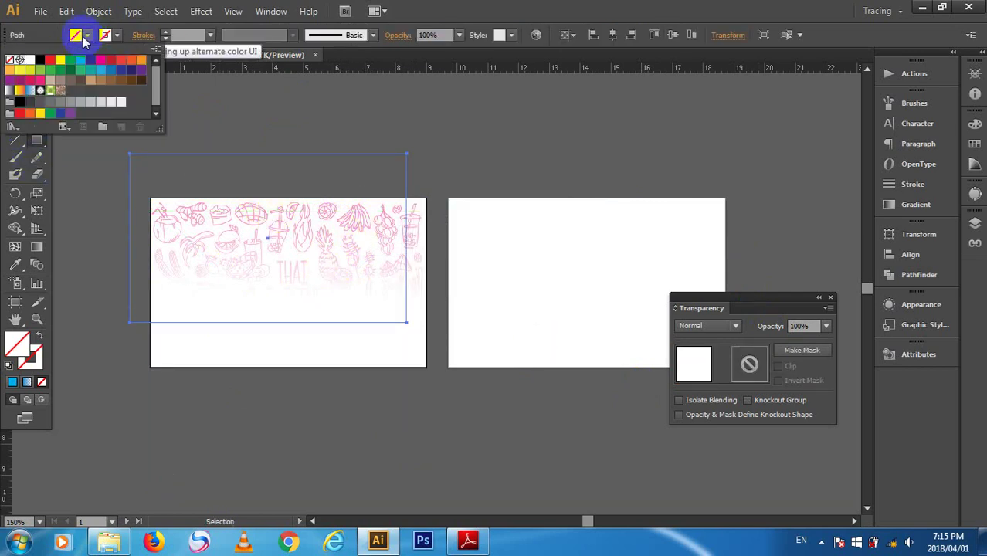
- Fill the rectangle with the blue-to-white gradient and adjust its direction, undoing a stray rectangle
left_click(31, 90)
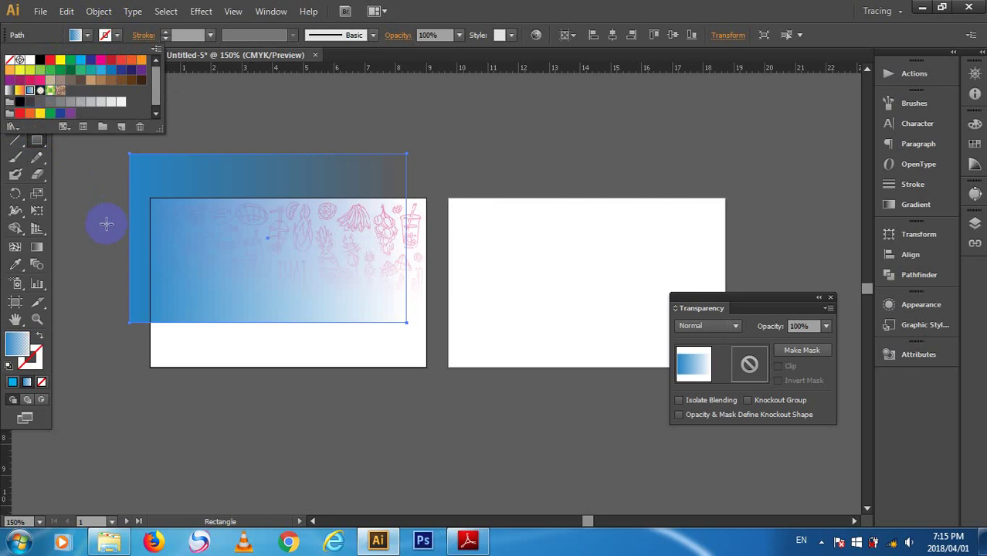
left_click(48, 247)
mouse_move(216, 276)
left_mouse_down()
mouse_move(238, 209)
mouse_move(243, 269)
mouse_move(222, 268)
left_mouse_up()
left_click_drag(207, 309, 188, 282)
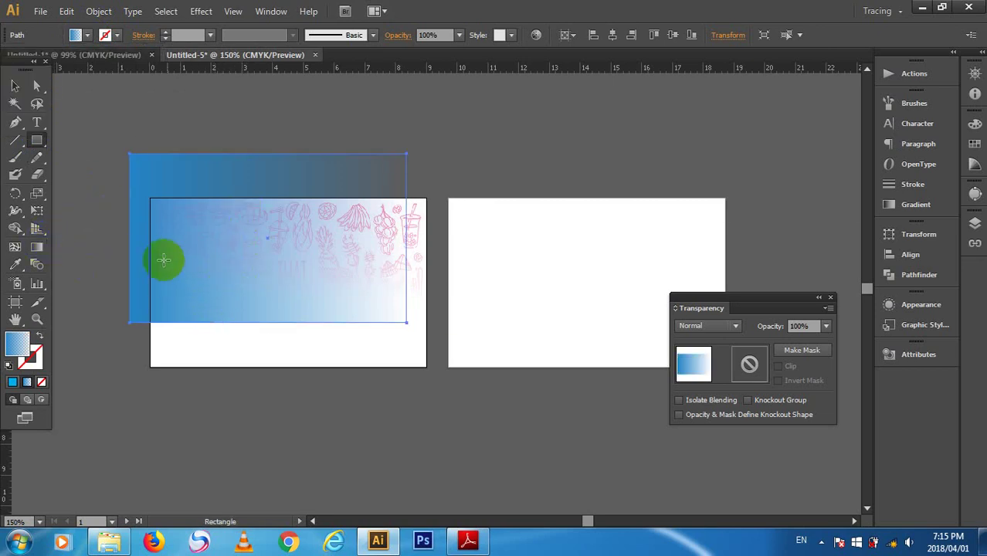
key("m")
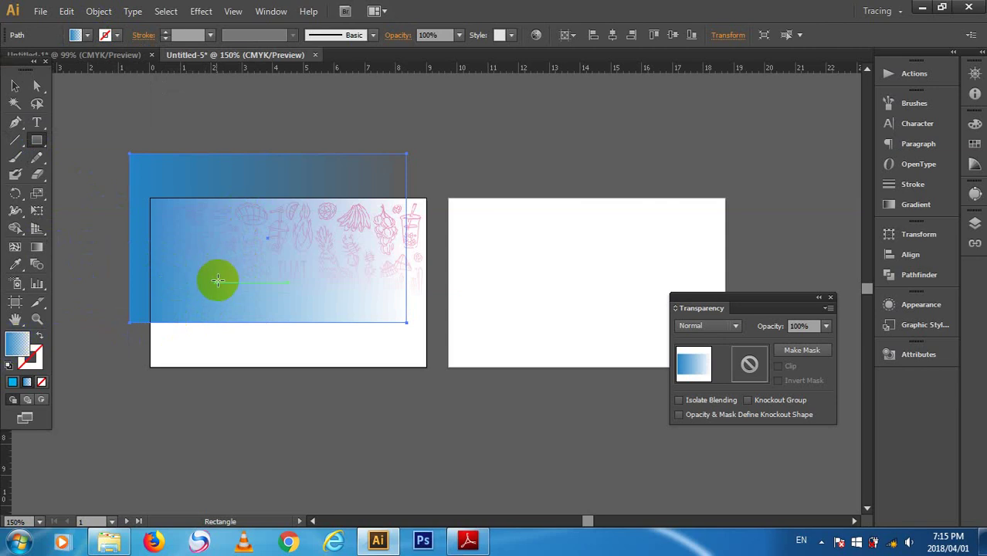
mouse_move(217, 298)
left_mouse_down()
mouse_move(216, 234)
mouse_move(212, 291)
left_mouse_up()
key("ctrl+z")
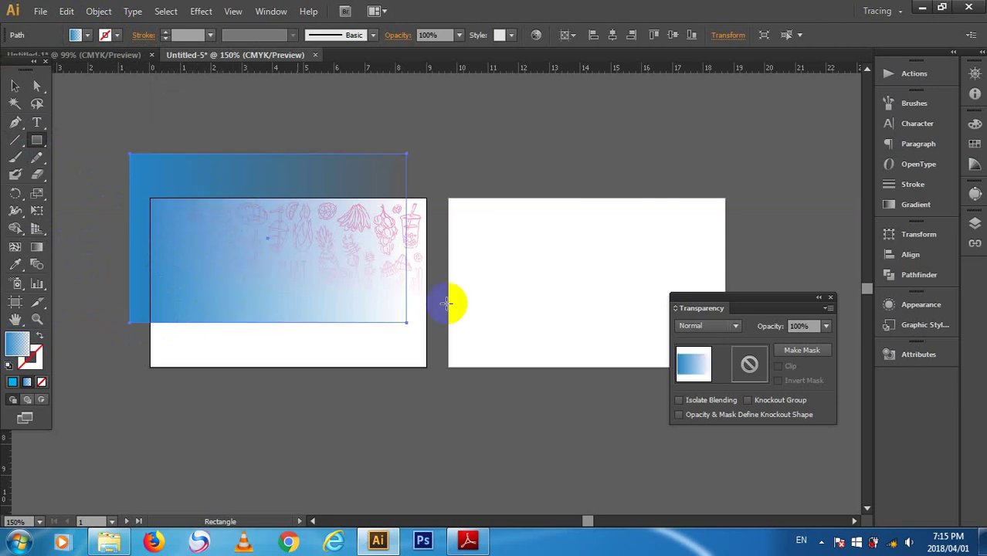
- Change the gradient's colour stops to green in the Gradient panel
left_click(916, 205)
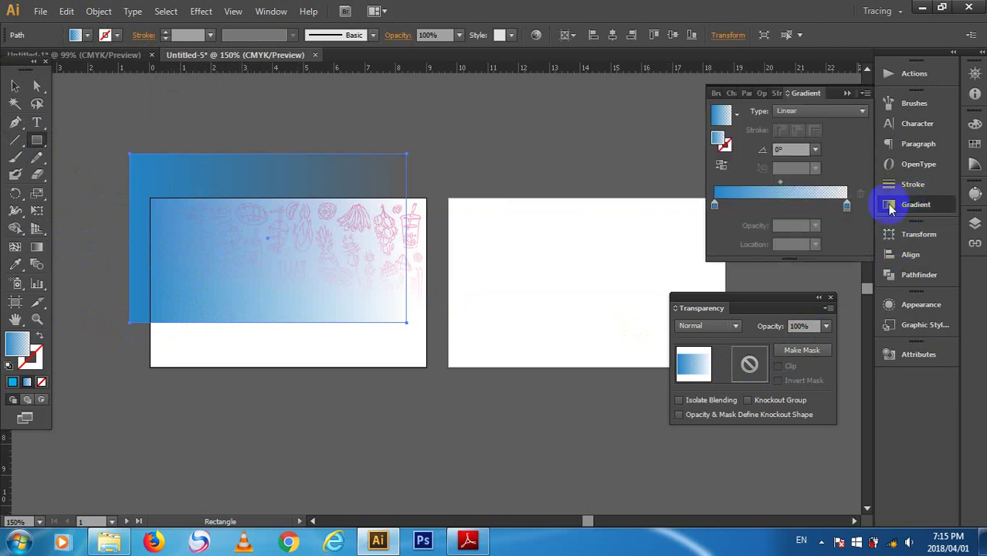
left_click(713, 206)
double_click(714, 206)
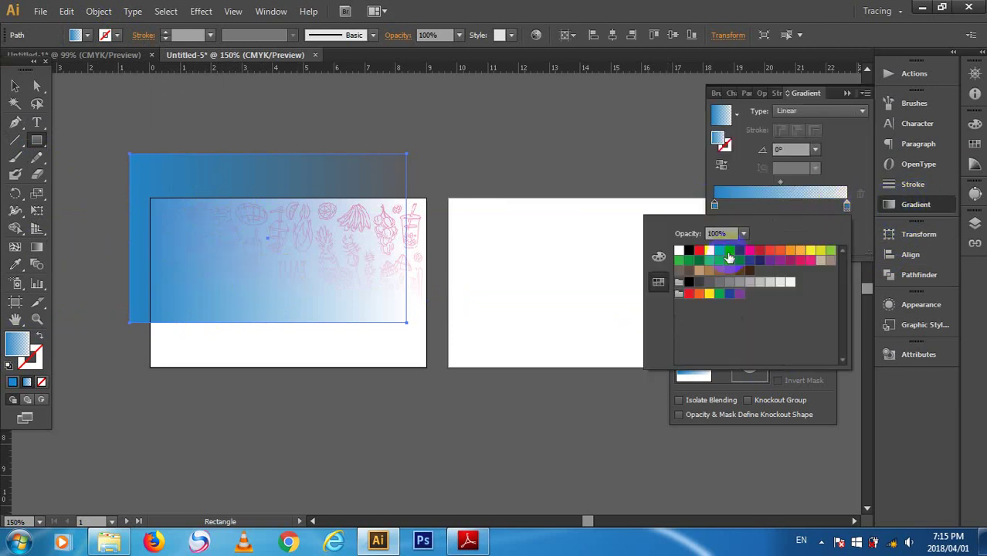
left_click(679, 259)
left_click_drag(679, 263, 847, 206)
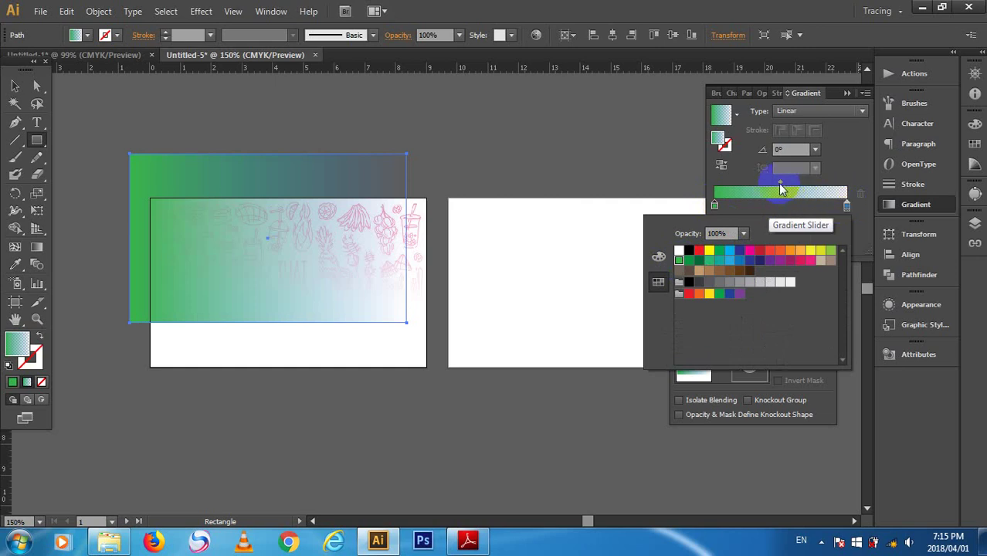
left_click(780, 186)
left_click_drag(780, 186, 816, 187)
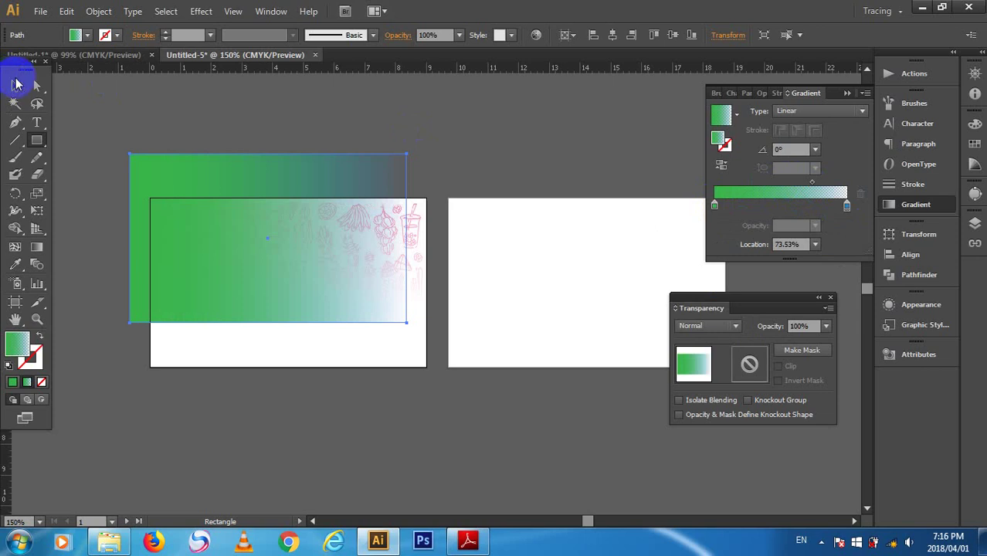
- Make the gradient run vertically and align the rectangle centred to the card's top edge
left_click(36, 247)
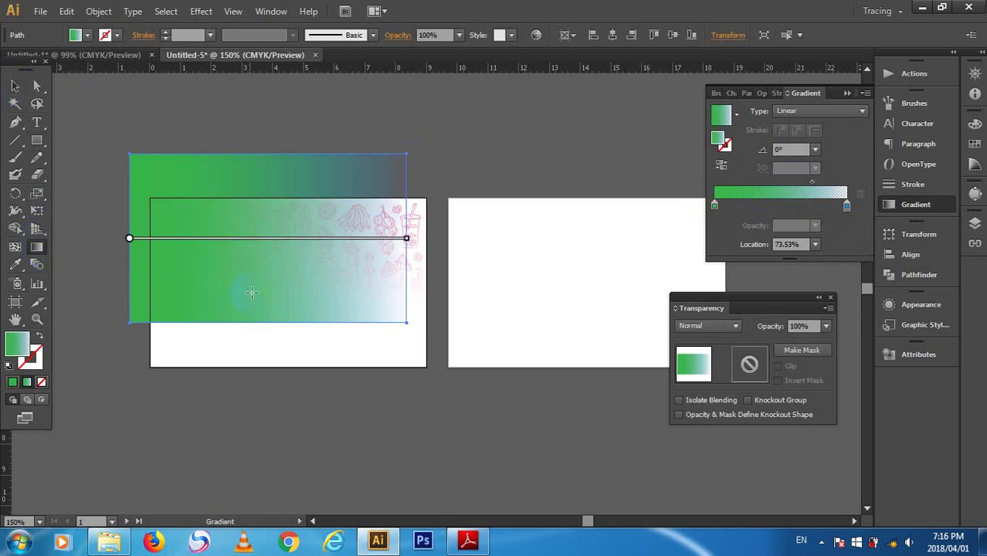
mouse_move(254, 292)
left_mouse_down()
mouse_move(255, 224)
mouse_move(266, 292)
mouse_move(268, 179)
left_mouse_up()
left_click(19, 84)
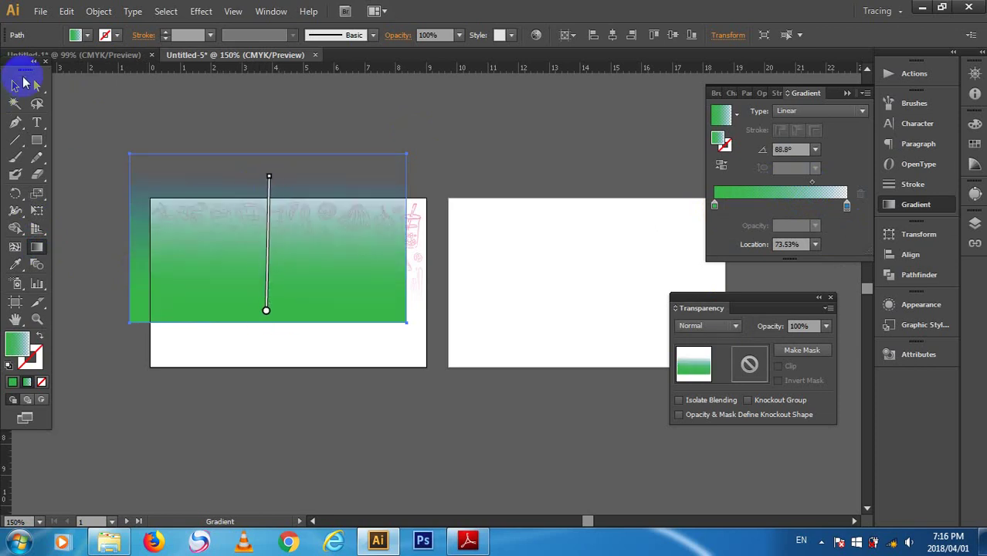
left_click(614, 36)
left_click(654, 36)
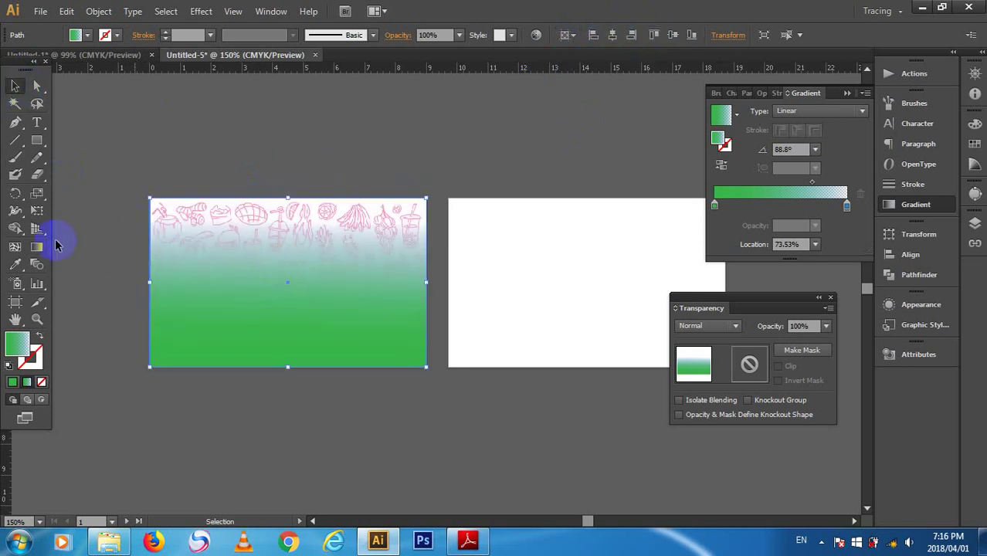
- Adjust where the green fades out toward the top, then marquee-select the card artwork
left_click(37, 246)
mouse_move(287, 221)
left_mouse_down()
mouse_move(289, 267)
mouse_move(291, 208)
left_mouse_up()
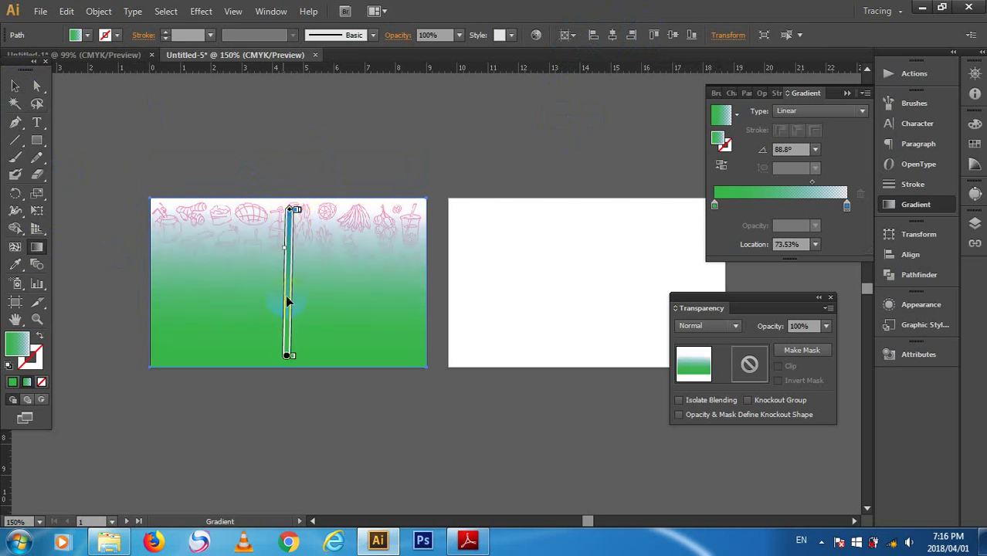
left_click(16, 85)
left_click(313, 141)
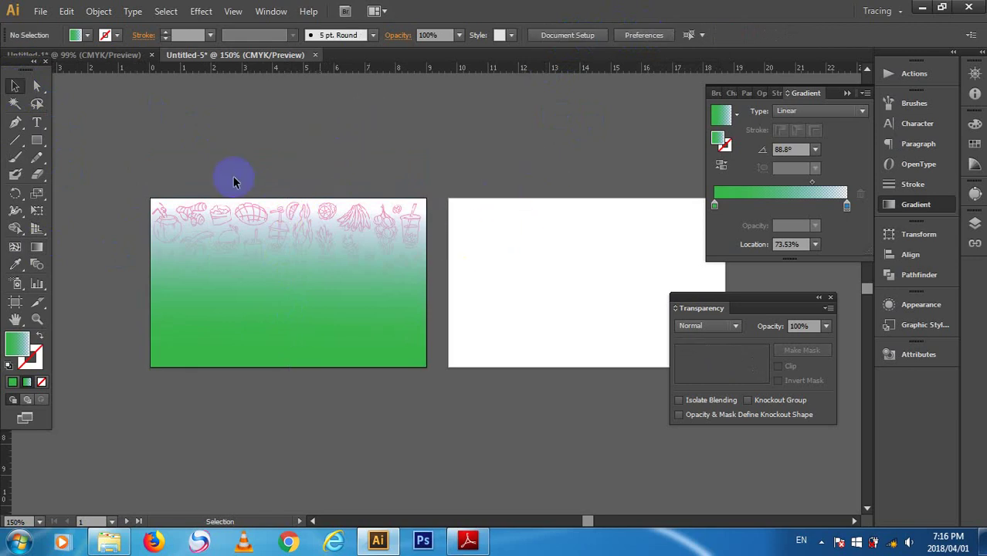
left_click_drag(114, 171, 435, 363)
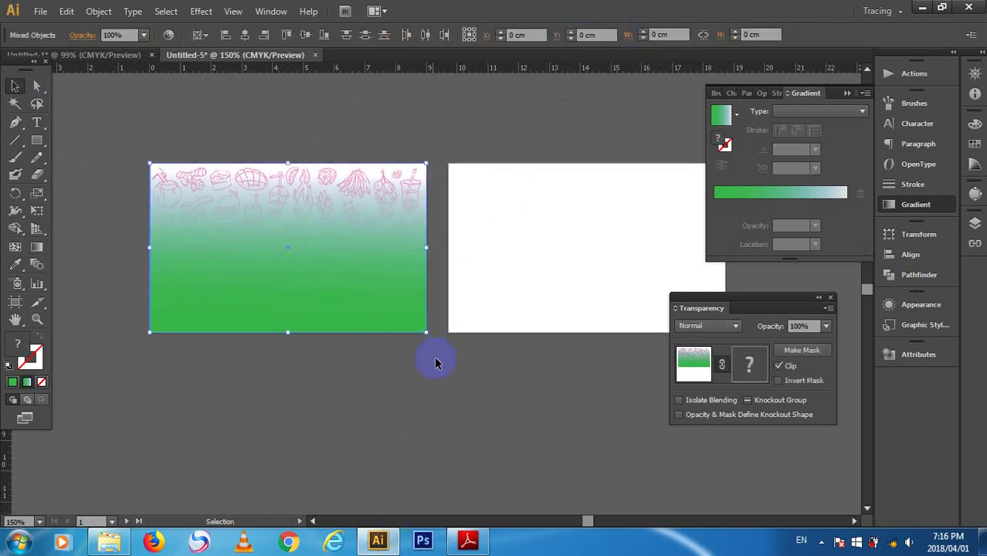
- Group the green gradient rectangle and the food sketches into one object
left_click(410, 396)
left_click_drag(191, 147, 234, 239)
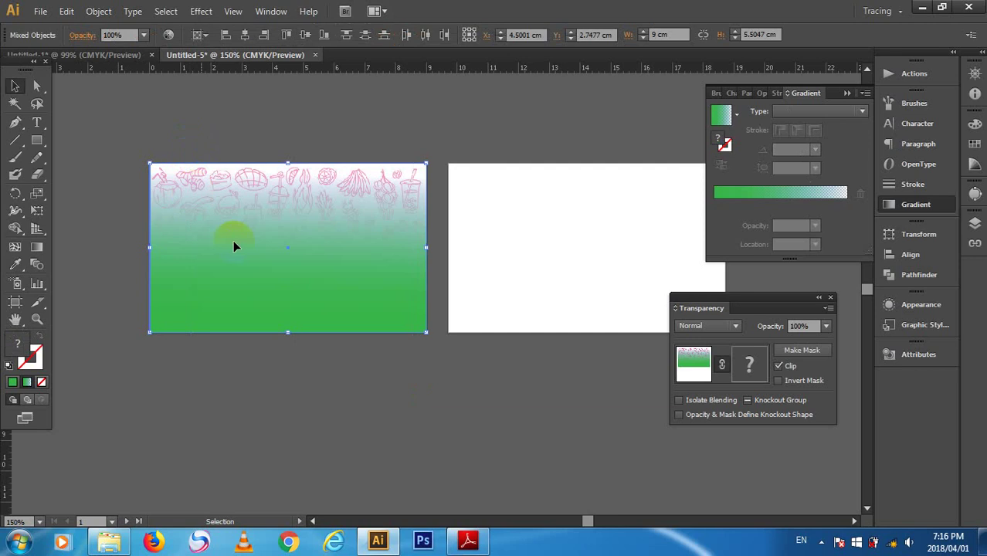
right_click(273, 255)
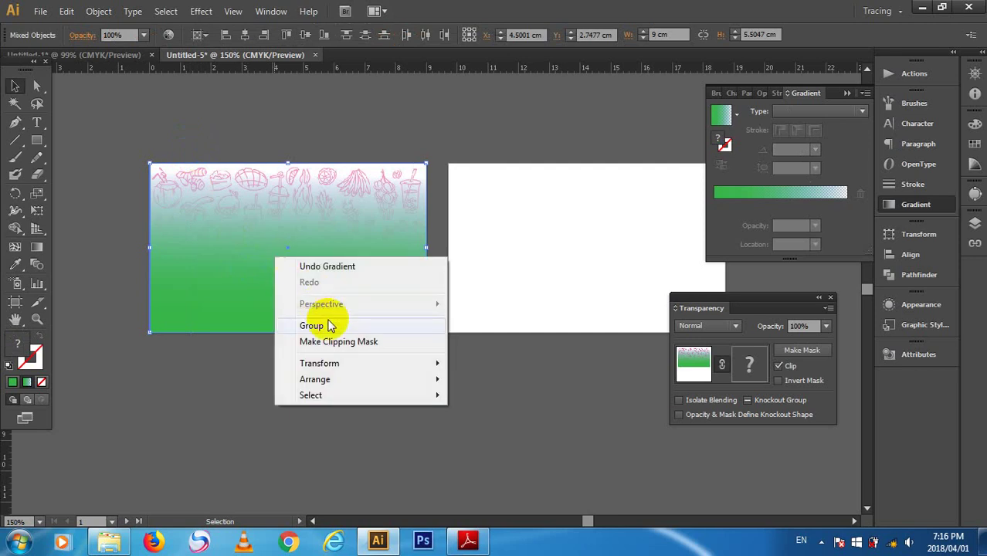
left_click(311, 325)
left_click(363, 433)
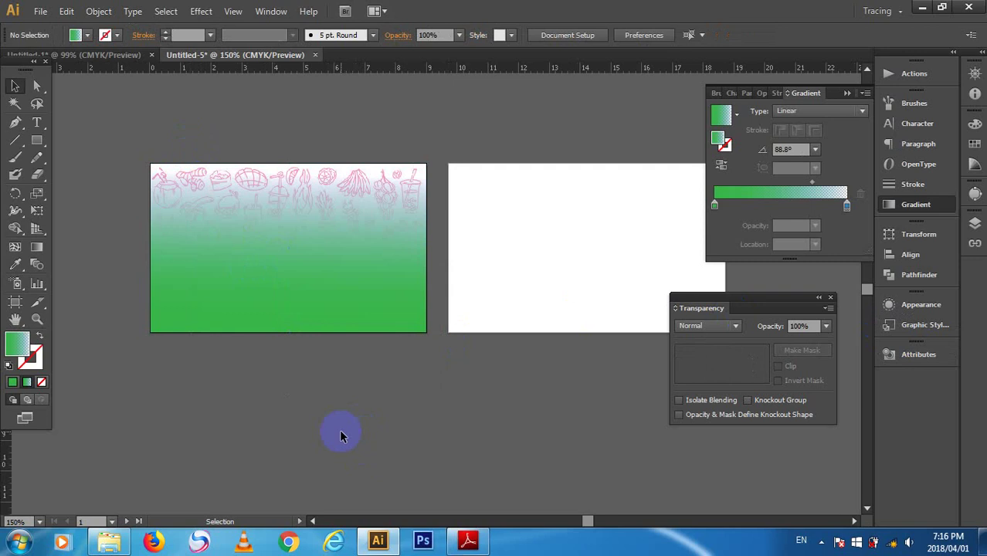
scroll(229, 248, "up", 3)
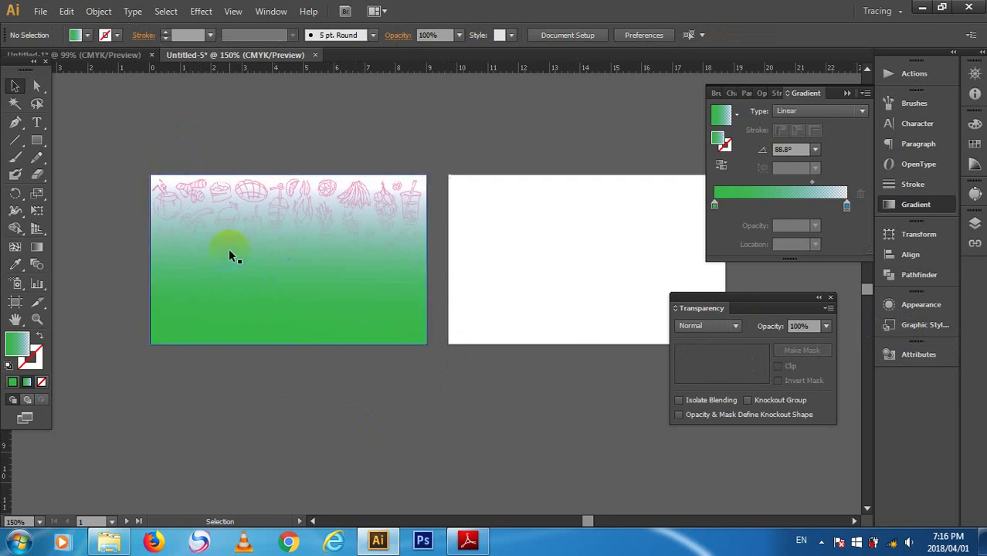
left_click(40, 11)
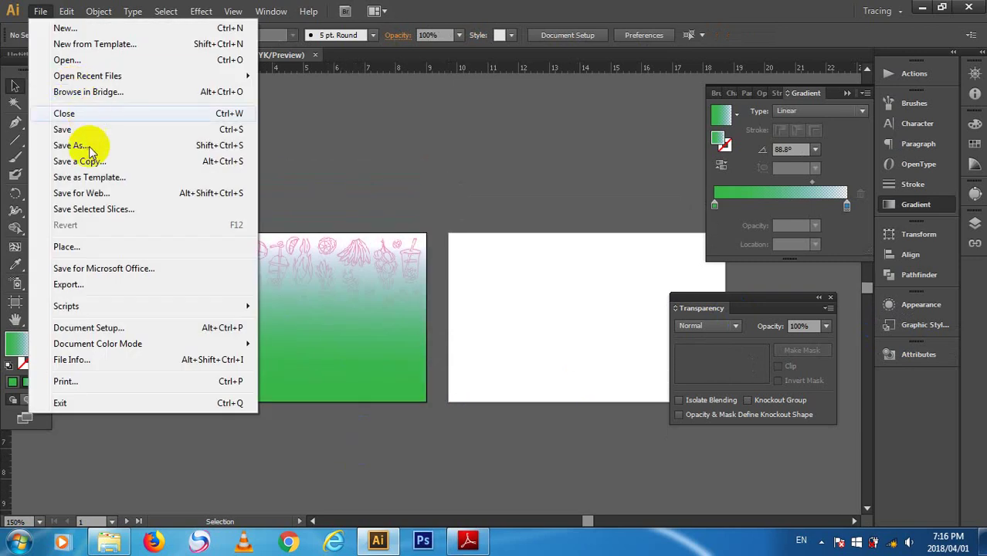
- Place the DipSuace17 photo and move it above the cards
left_click(112, 246)
left_click(294, 131)
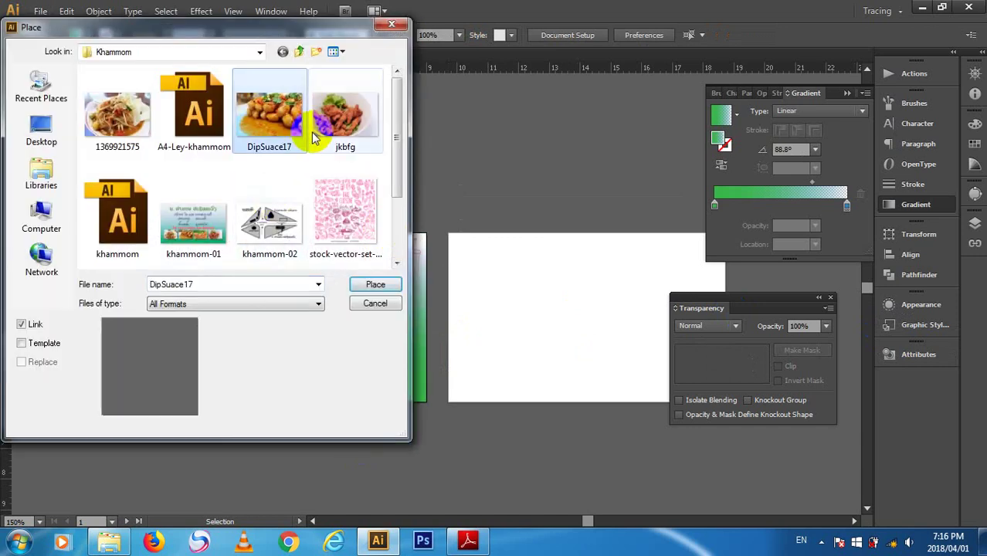
left_click(330, 135)
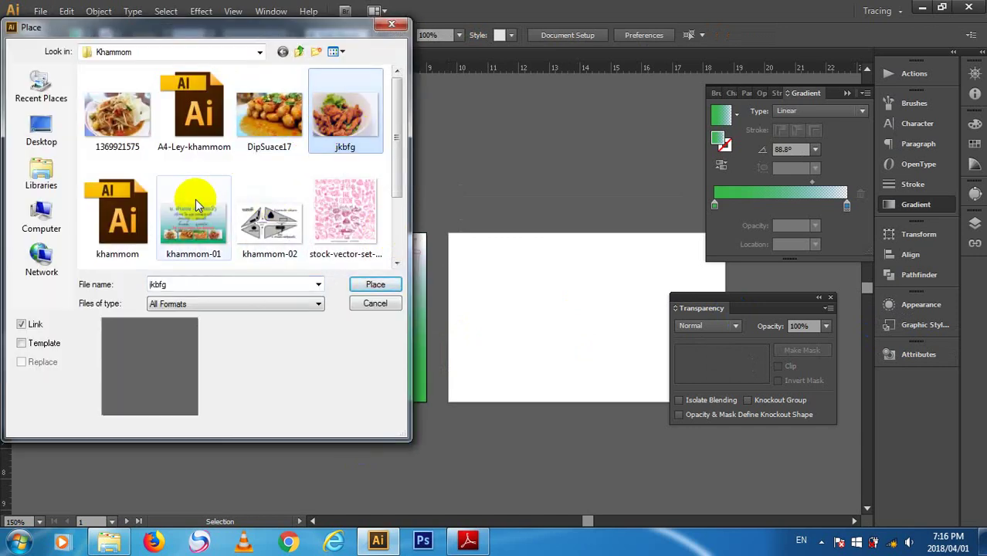
left_click(270, 125)
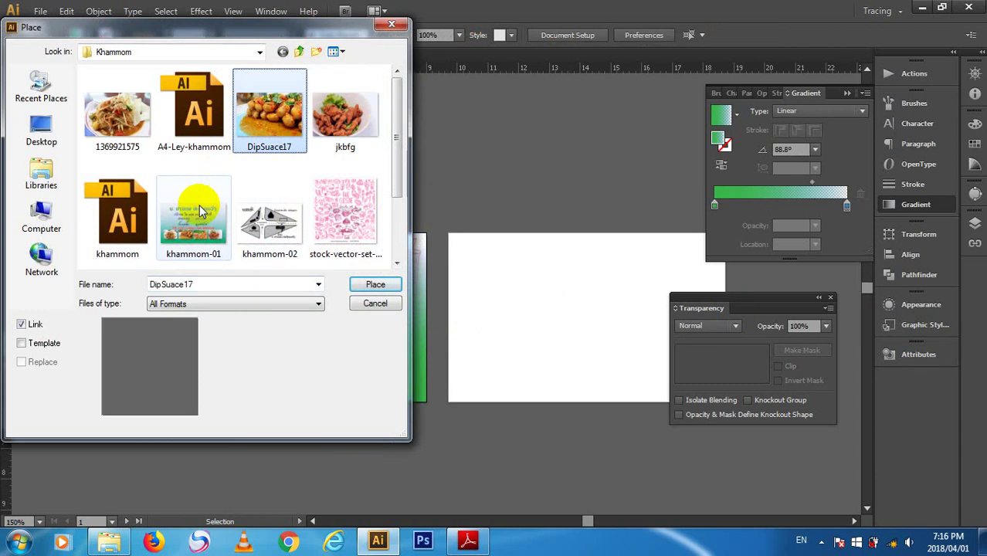
left_click(116, 128)
left_click(268, 146)
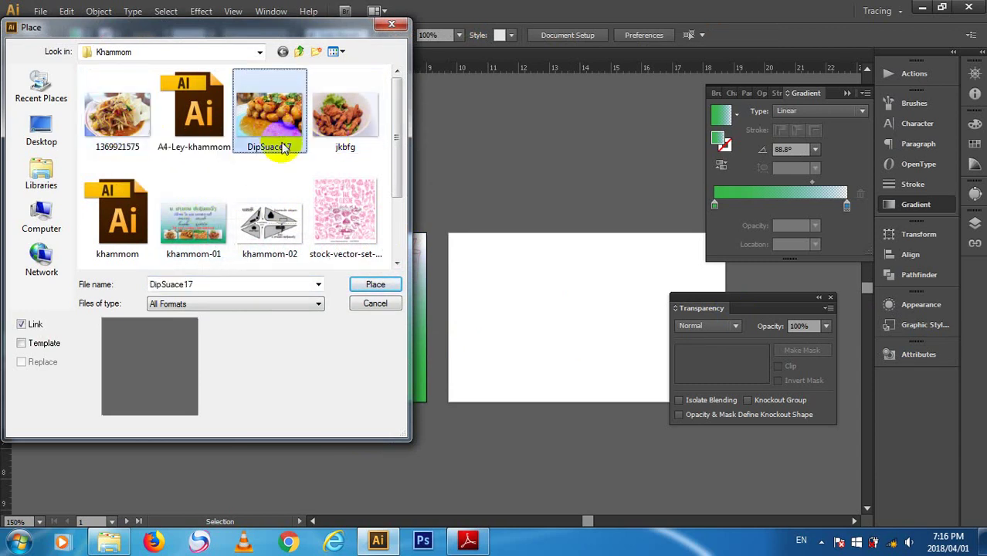
left_click(366, 296)
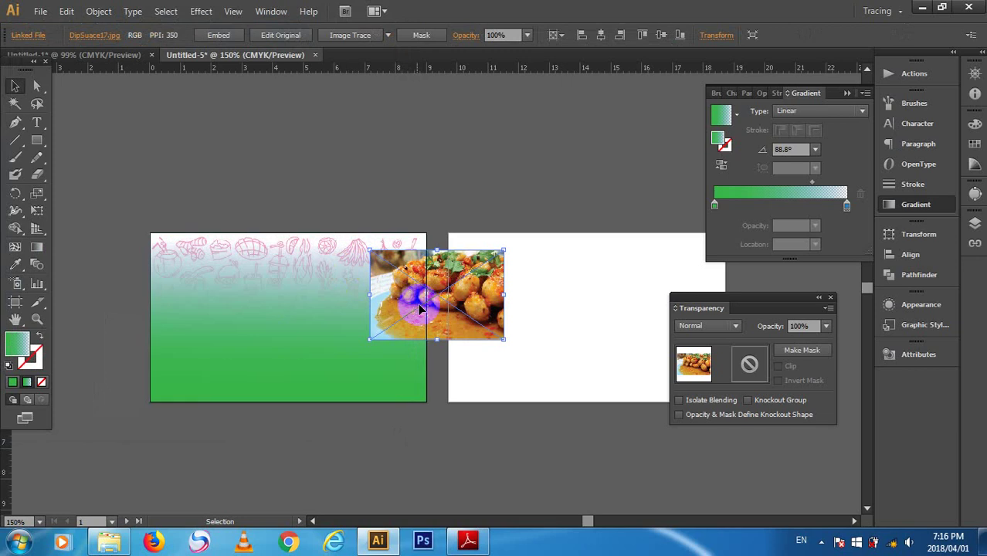
left_click_drag(421, 305, 366, 147)
- Place the jkbfg photo, close the Gradient and Transparency panels, and shrink it to the upper right
left_click(48, 11)
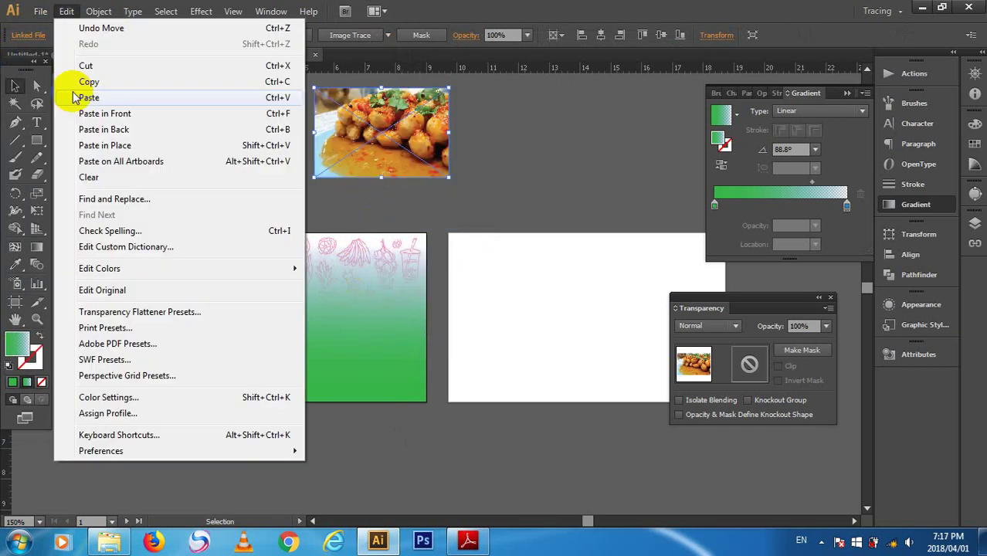
left_click(112, 248)
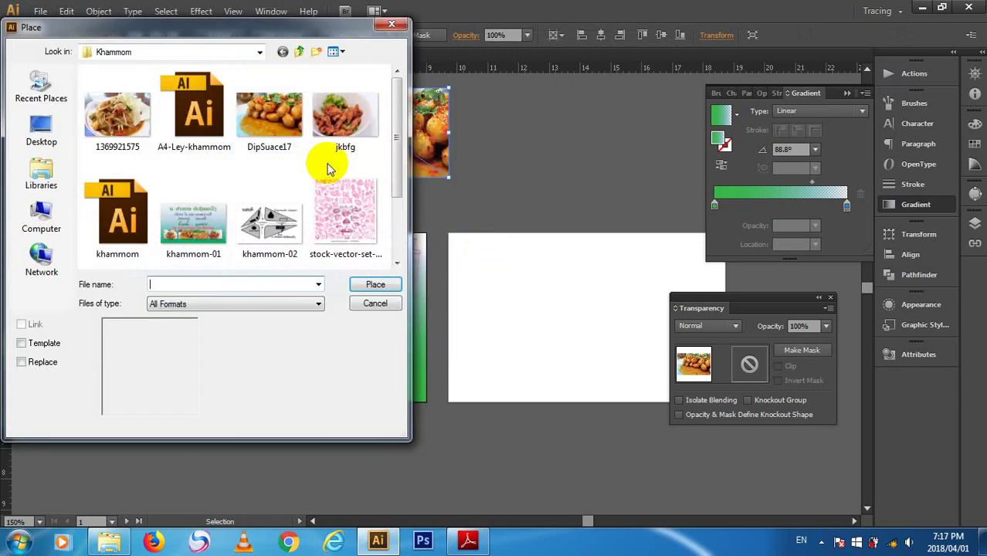
left_click(342, 115)
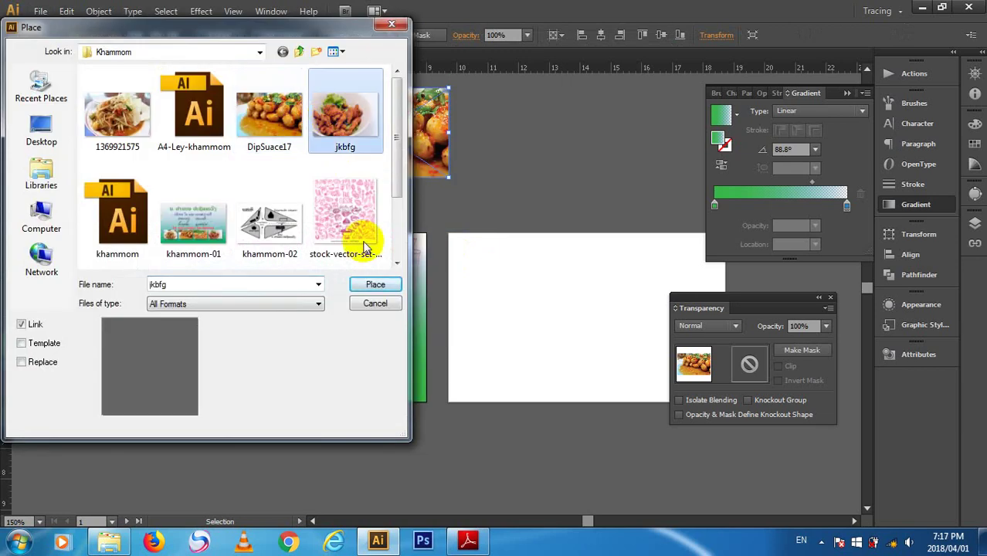
left_click(374, 283)
scroll(580, 220, "up", 2)
scroll(581, 217, "up", 1)
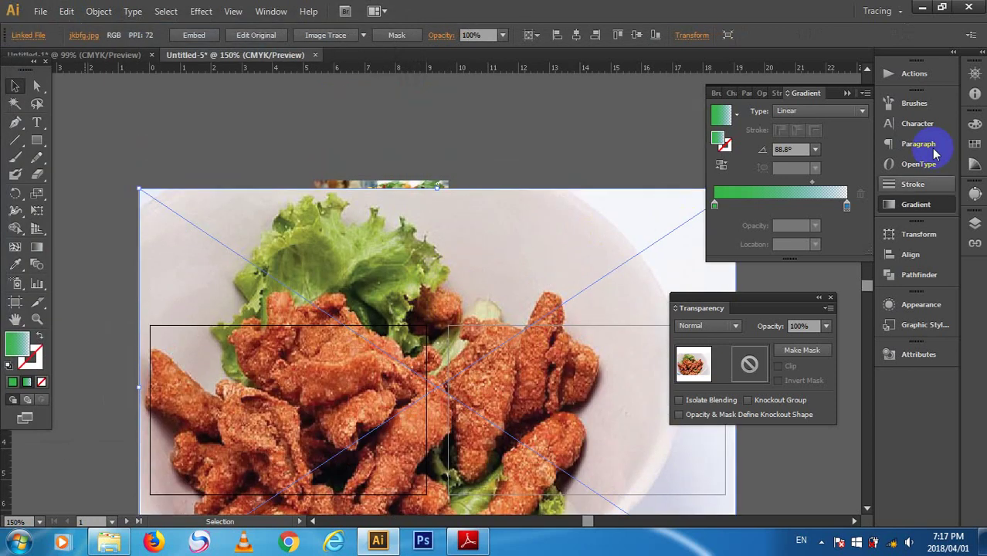
left_click(852, 93)
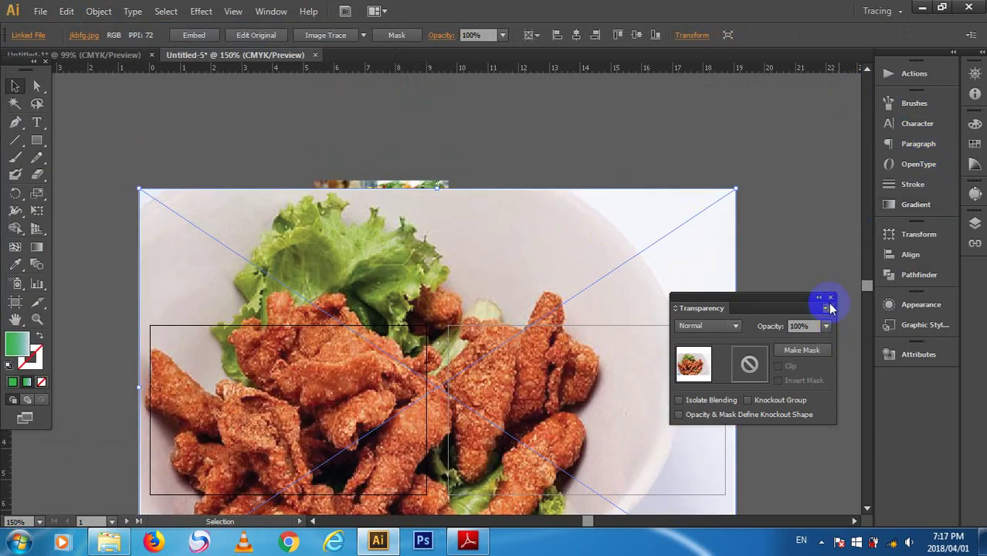
left_click(832, 299)
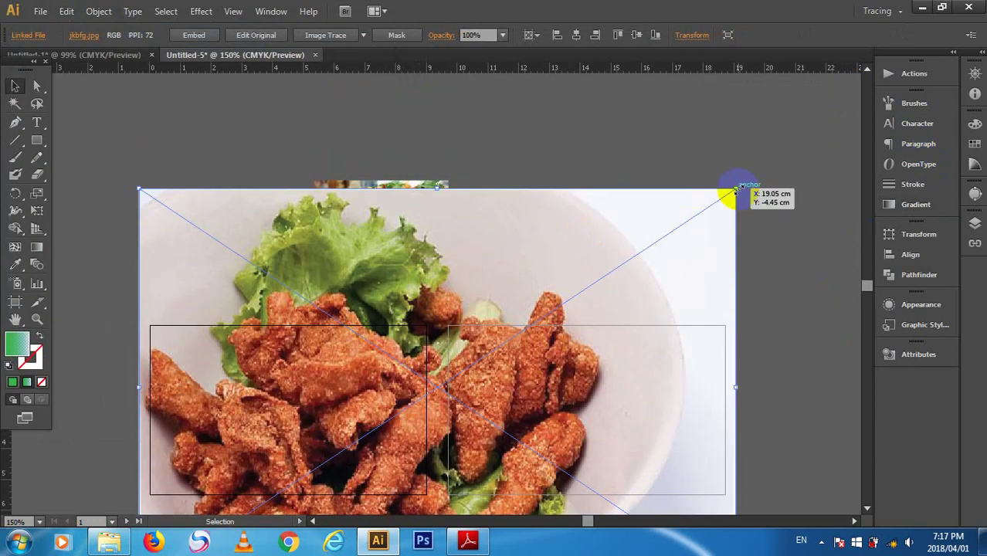
left_click_drag(733, 189, 448, 380)
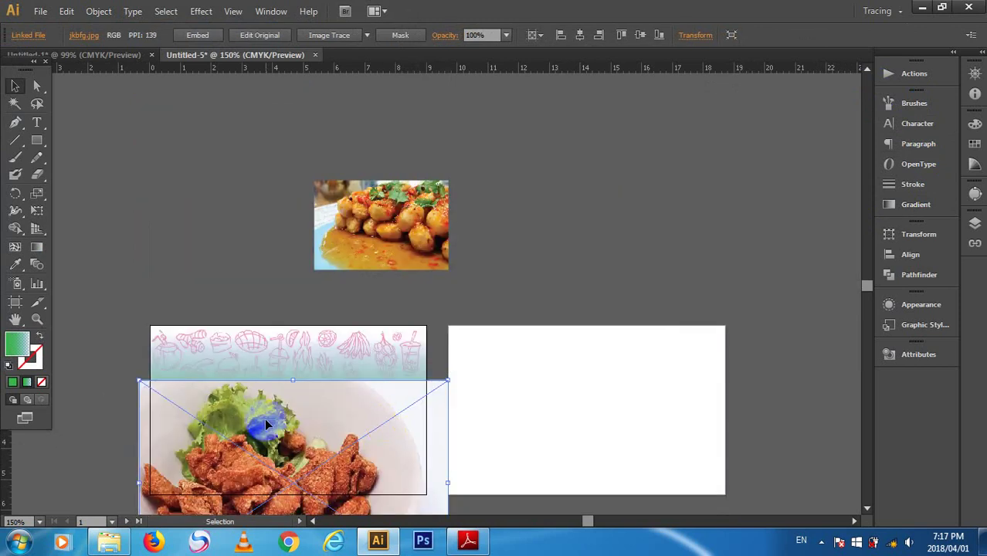
left_click_drag(304, 398, 664, 114)
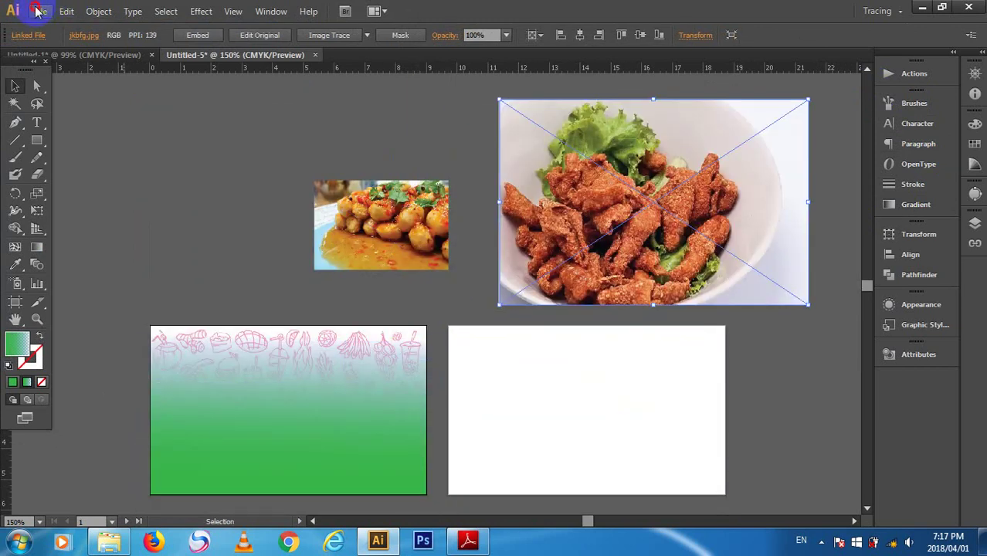
left_click(41, 11)
left_click(95, 245)
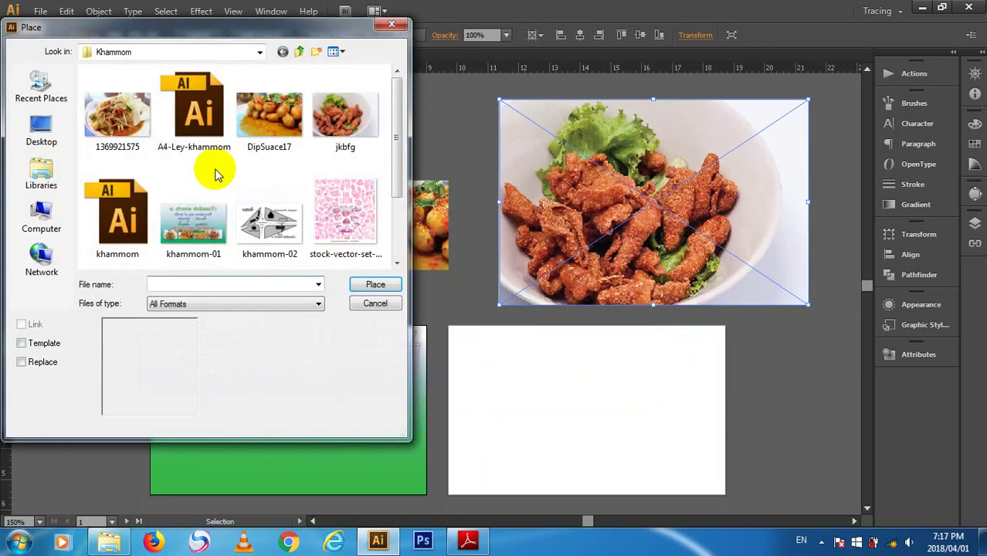
left_click(117, 114)
left_click(376, 284)
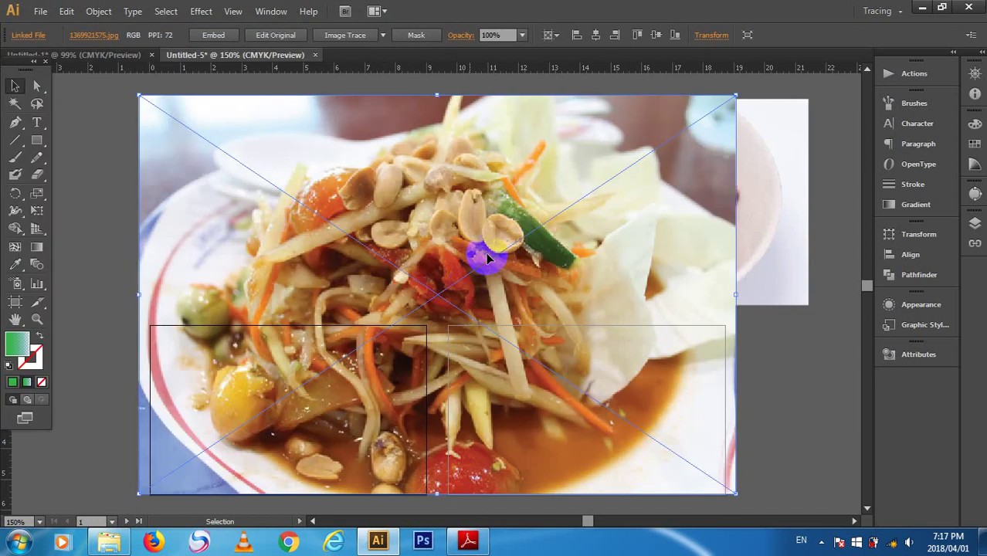
left_click_drag(726, 102, 395, 372)
left_click_drag(241, 352, 176, 132)
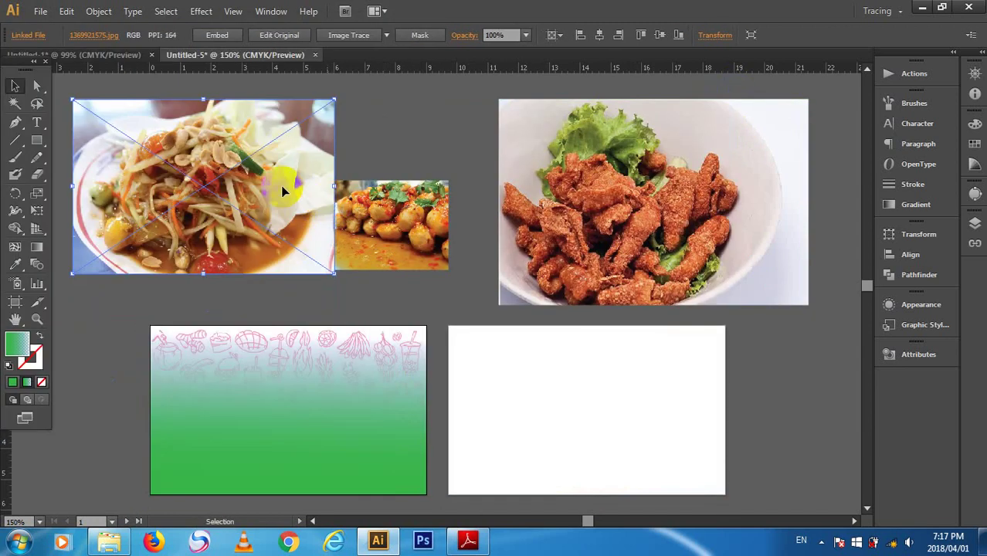
left_click_drag(337, 130, 232, 159)
- Shrink the fried-meat photo further and line all three photos up in one row
left_click(584, 209)
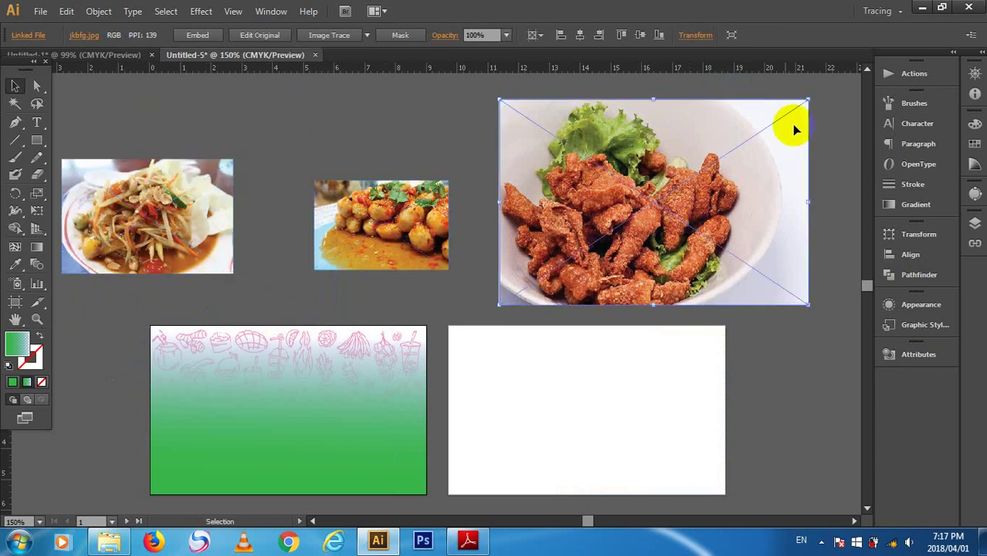
left_click_drag(809, 99, 654, 203)
left_click_drag(571, 262, 613, 192)
left_click_drag(358, 227, 398, 182)
left_click_drag(194, 200, 280, 148)
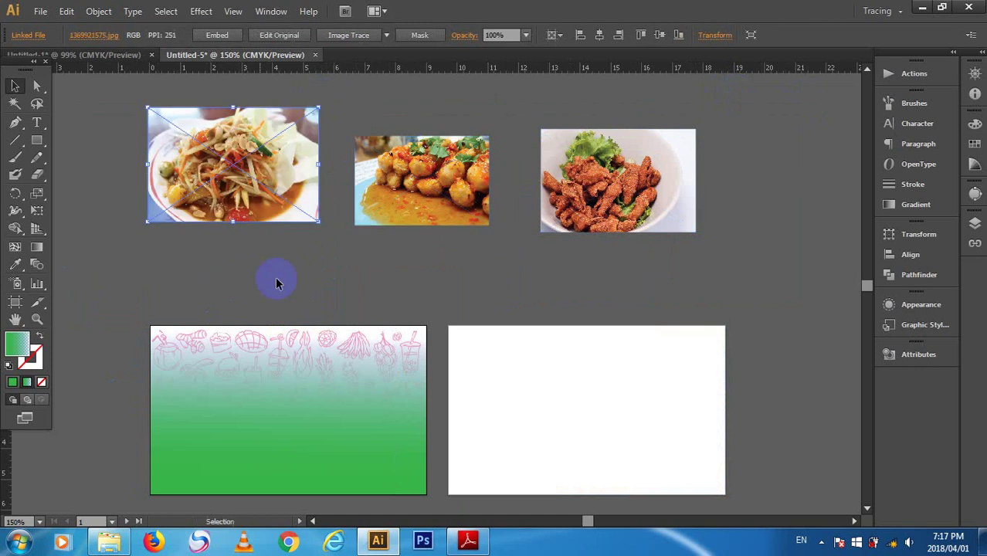
left_click(278, 283)
scroll(286, 300, "down", 2)
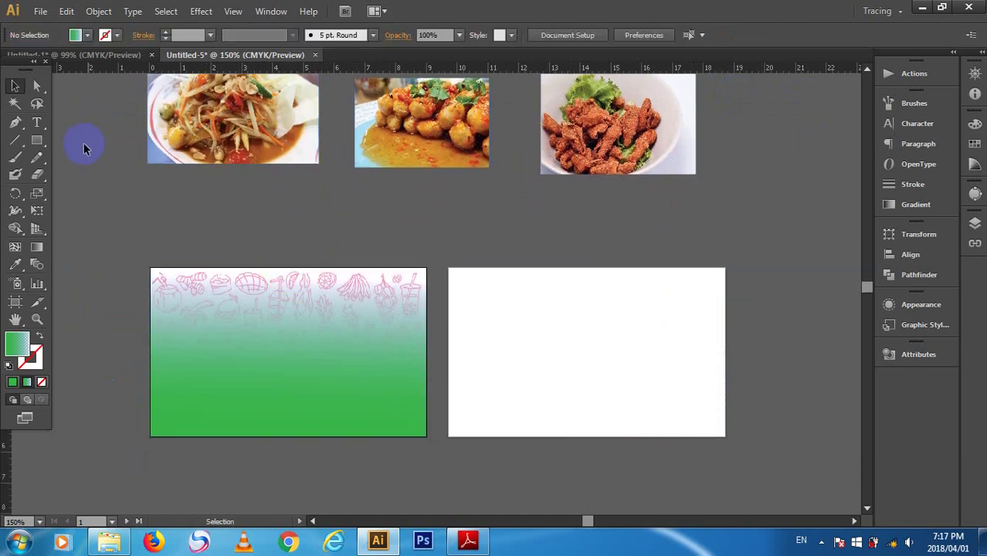
- Start a text point above the cards and switch the keyboard to the Lao layout
key("t")
left_click(600, 316)
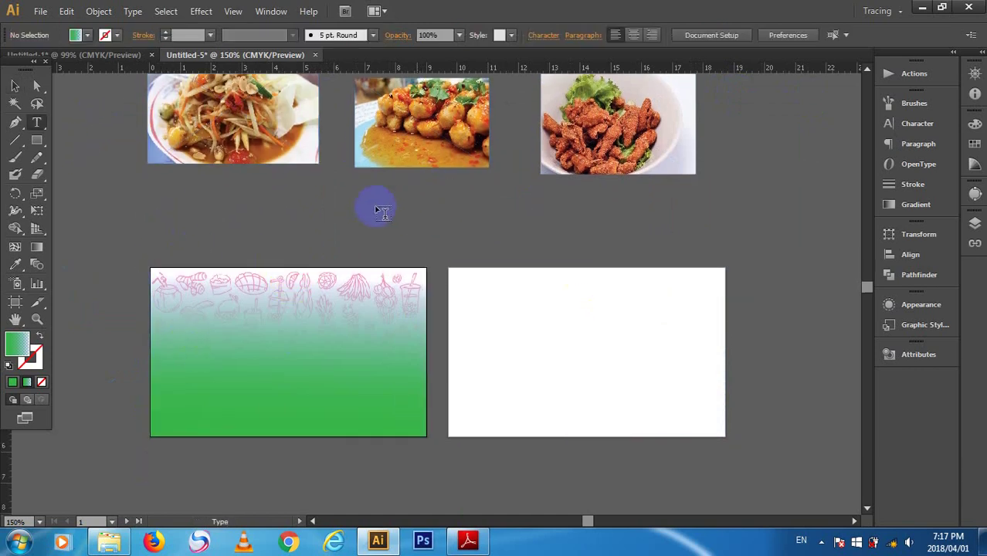
left_click(263, 216)
left_click(360, 282)
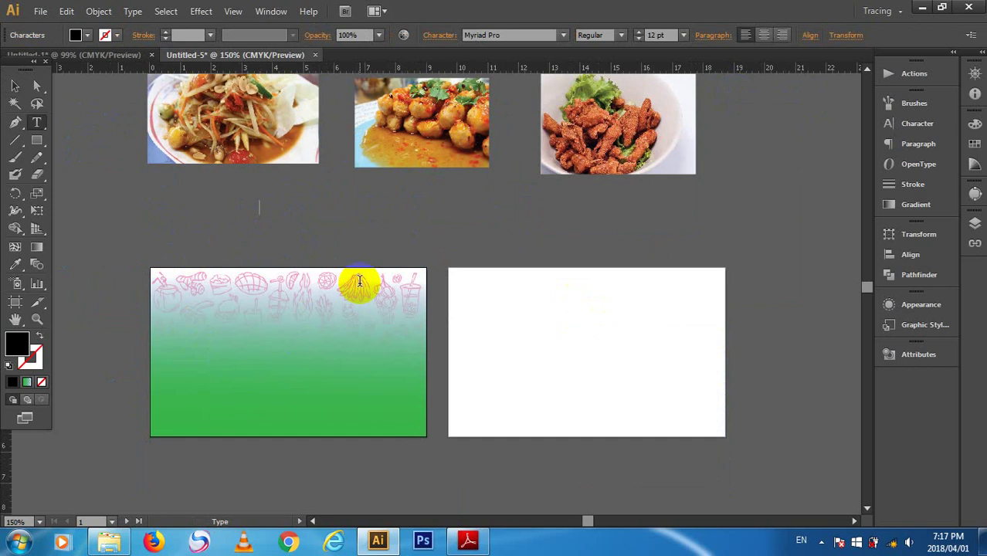
key("alt+shift")
- Set the text font to Saysettha OT Regular, then switch to Untitled-1 and back to Untitled-5
left_click(563, 35)
scroll(540, 348, "down", 10)
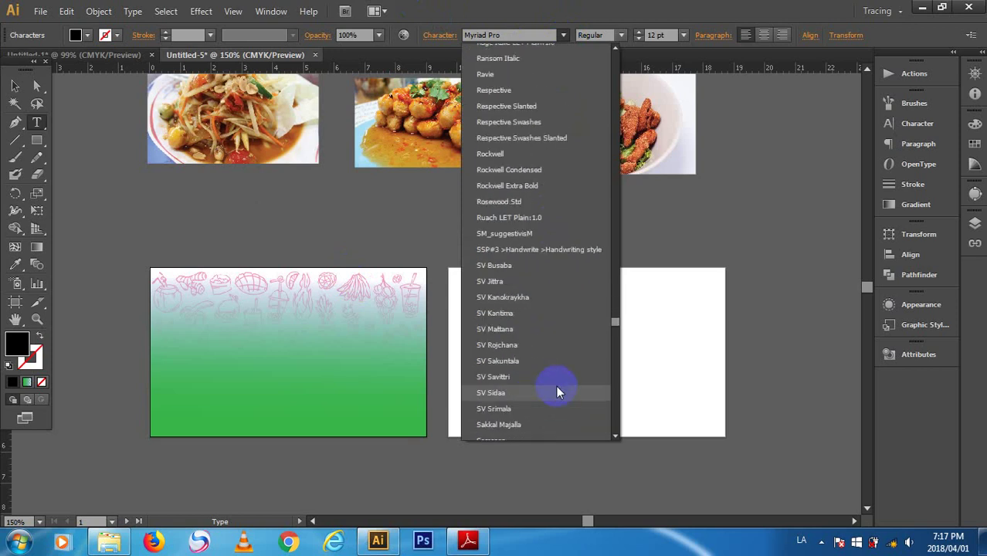
scroll(556, 393, "down", 20)
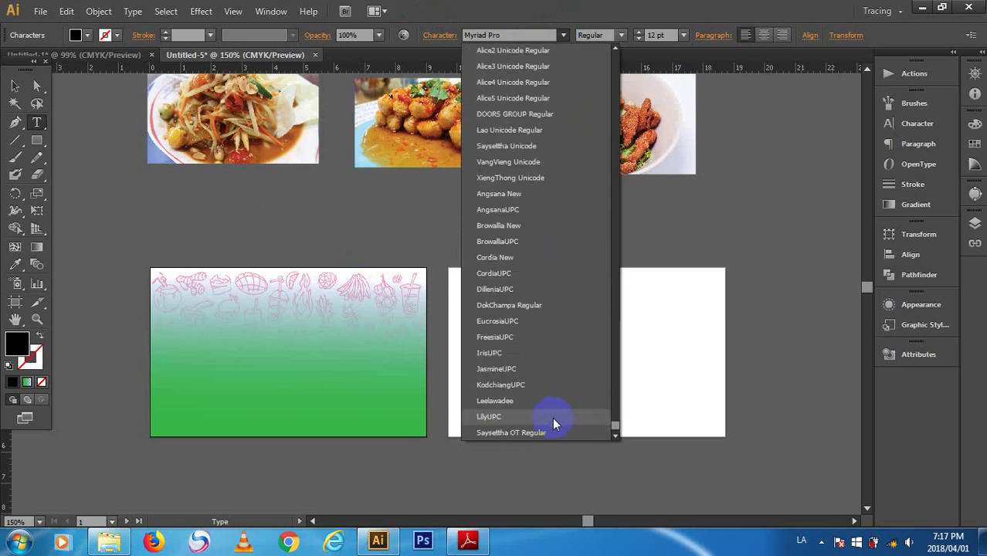
left_click(553, 431)
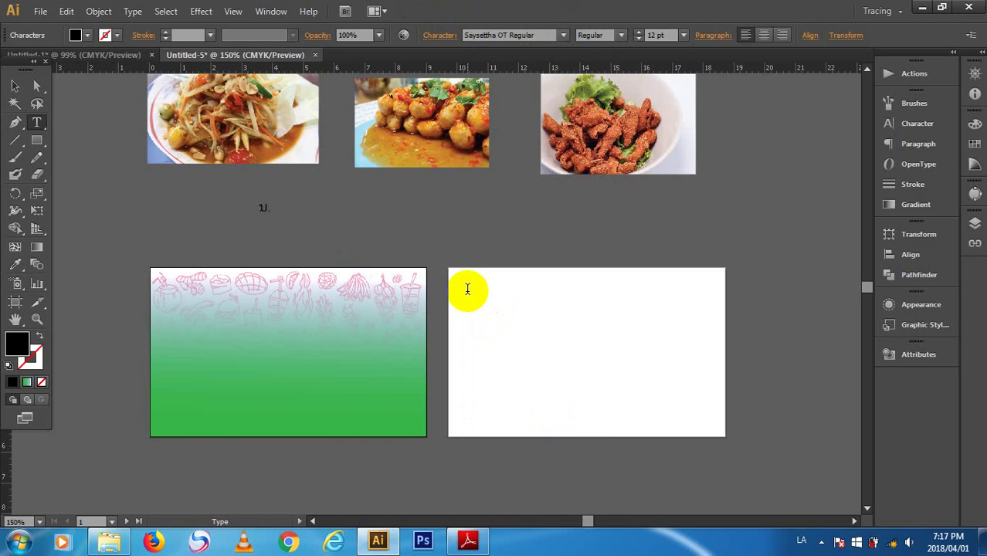
left_click(85, 55)
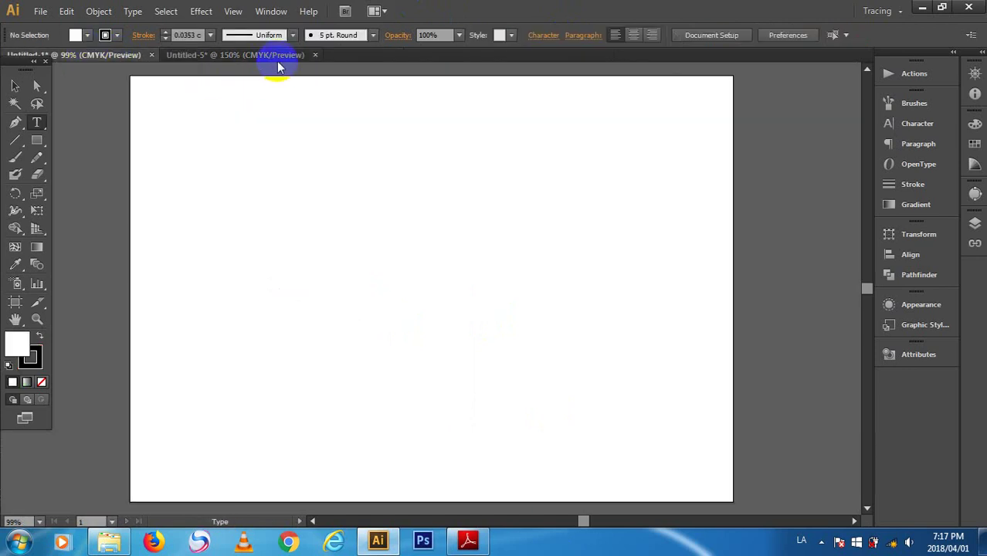
left_click(275, 55)
- Place the khammom-01 reference image over the two cards and put the cursor back on the Lao text line
left_click(40, 10)
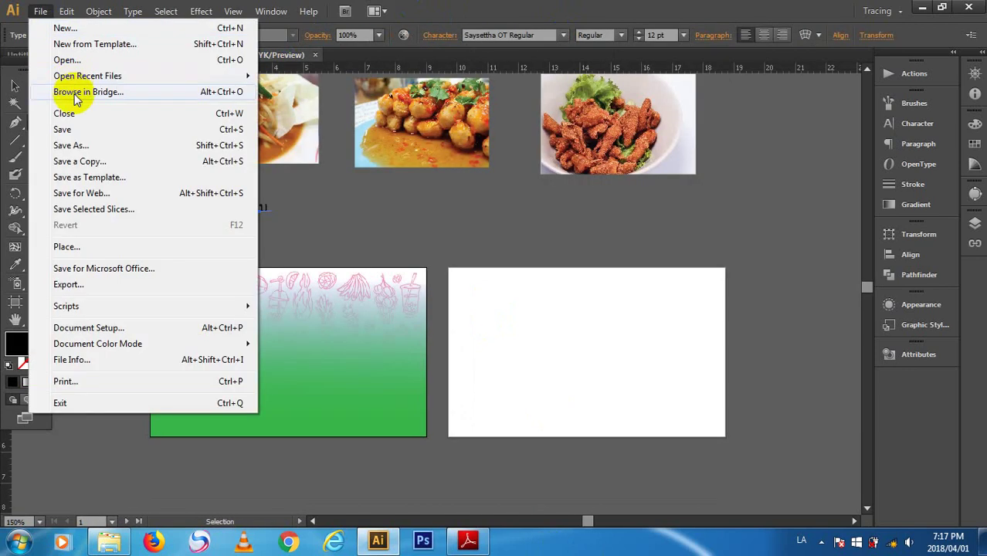
left_click(110, 247)
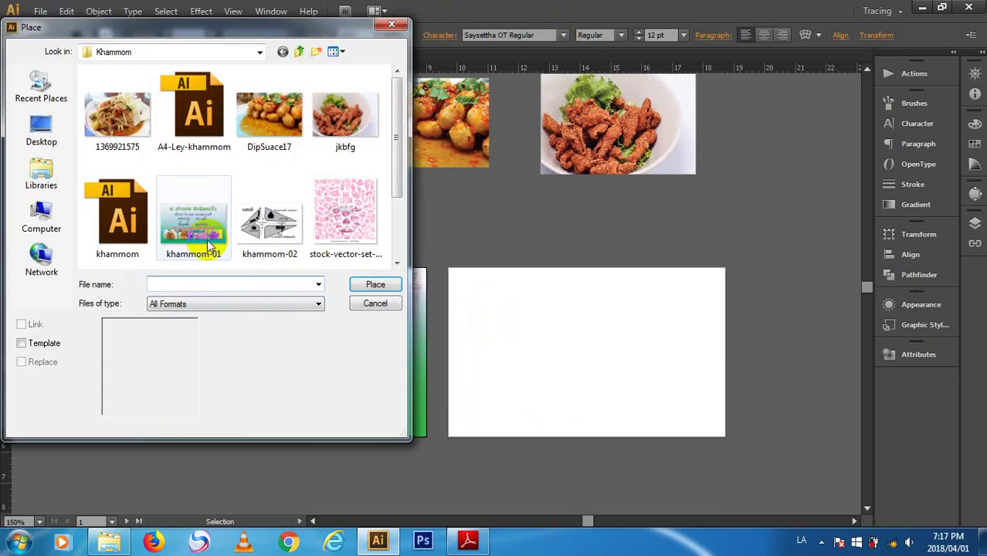
left_click(209, 246)
left_click(378, 283)
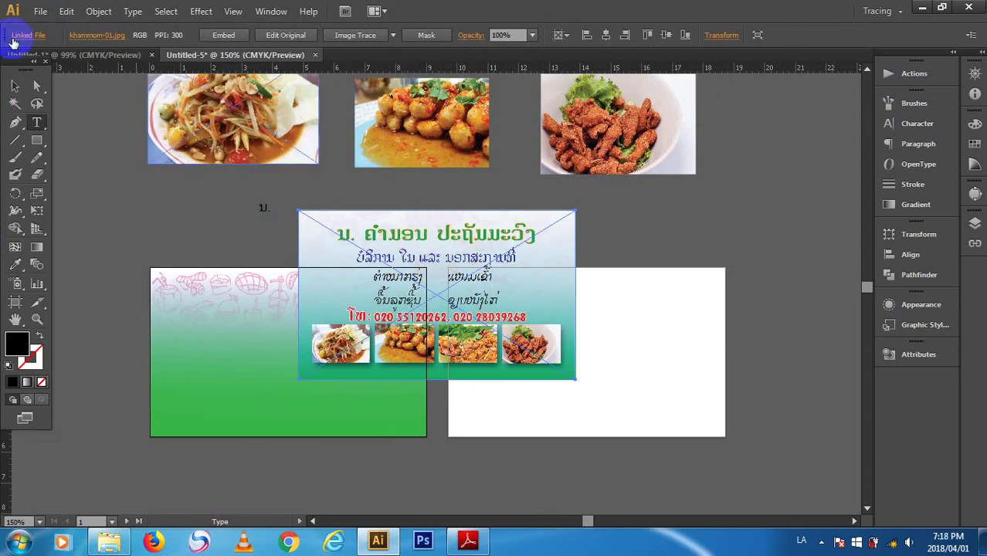
left_click(13, 84)
left_click_drag(709, 240, 496, 298)
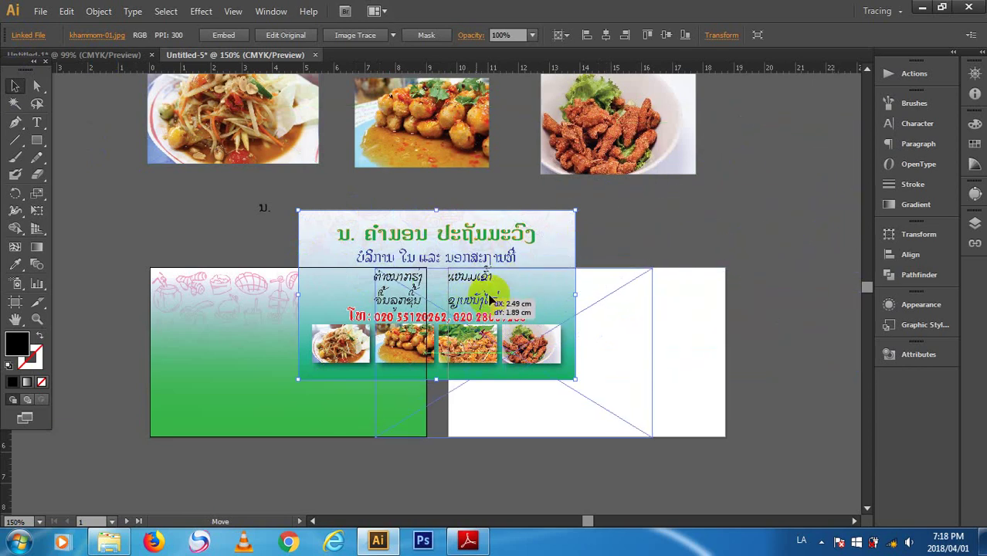
left_click(34, 123)
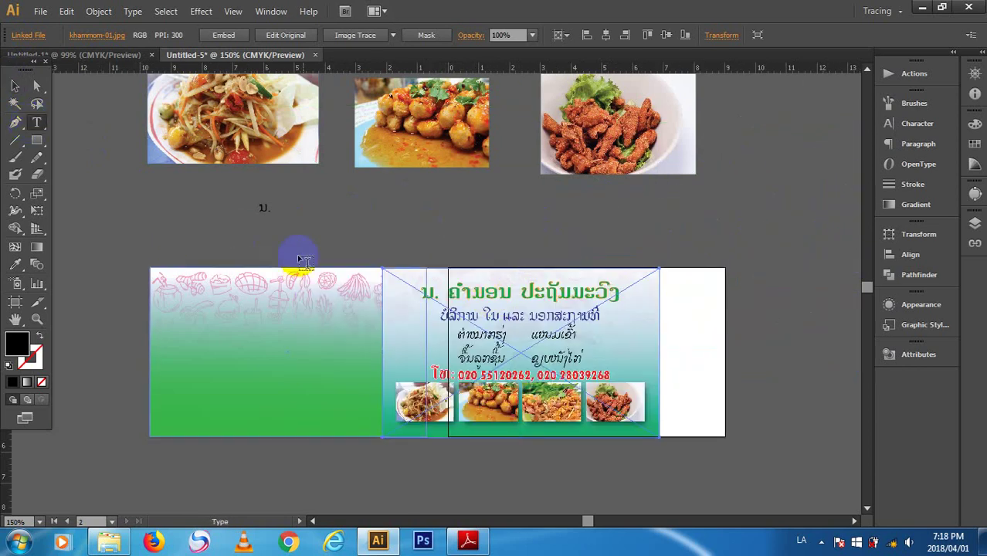
left_click(268, 207)
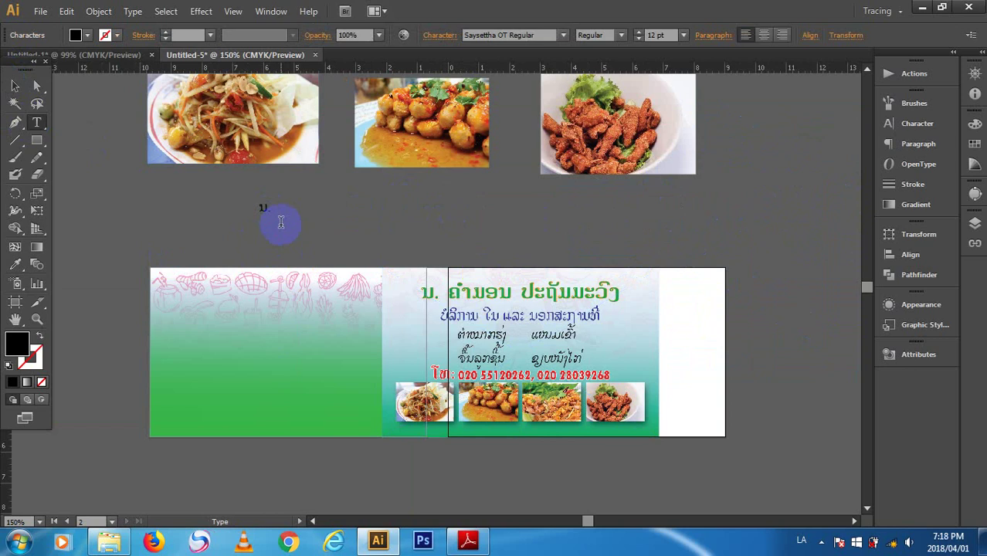
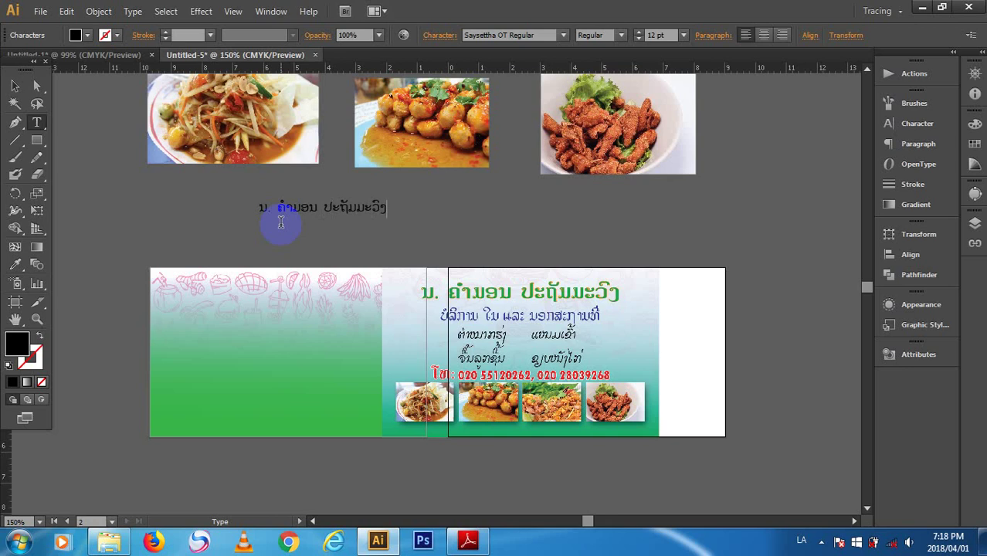
- Type the owner's full name in Lao and Alt-drag a copy of the line just below it
left_click(15, 86)
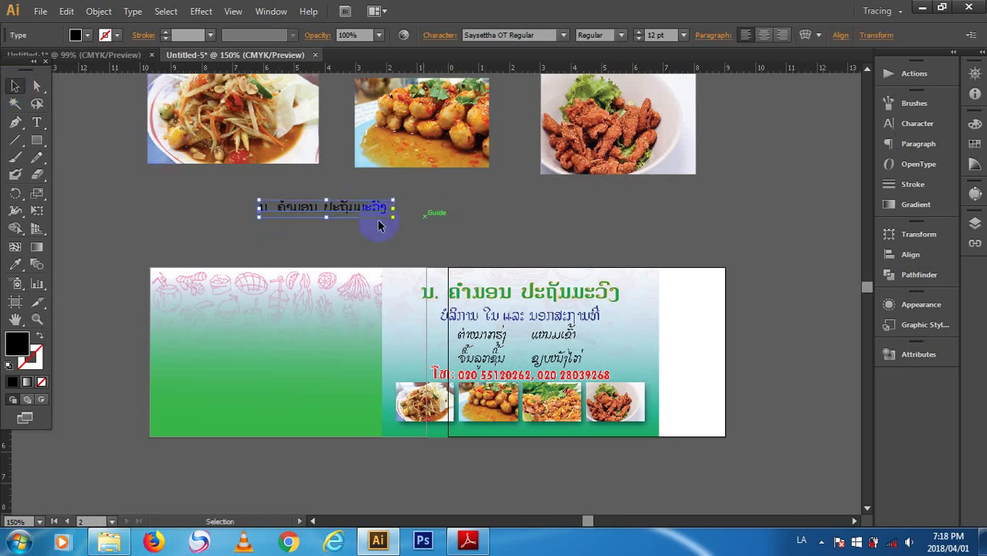
left_click_drag(327, 207, 334, 235)
- Replace the copy's text with the service line 'ບໍລິການ ໃນ ແລະ ນອກສະຖານທີ່'
double_click(333, 235)
key("ctrl+a")
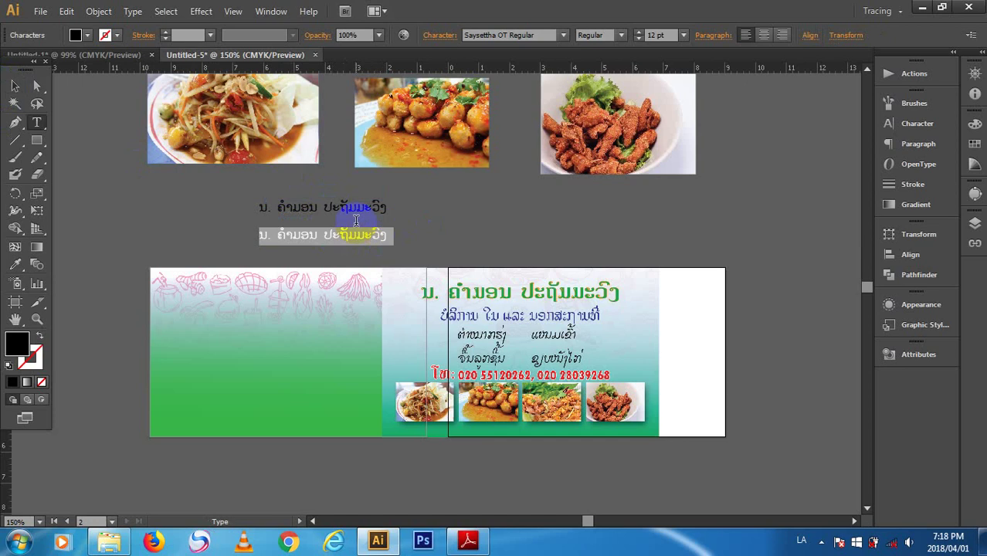
key("BackSpace")
type("ບໍລ")
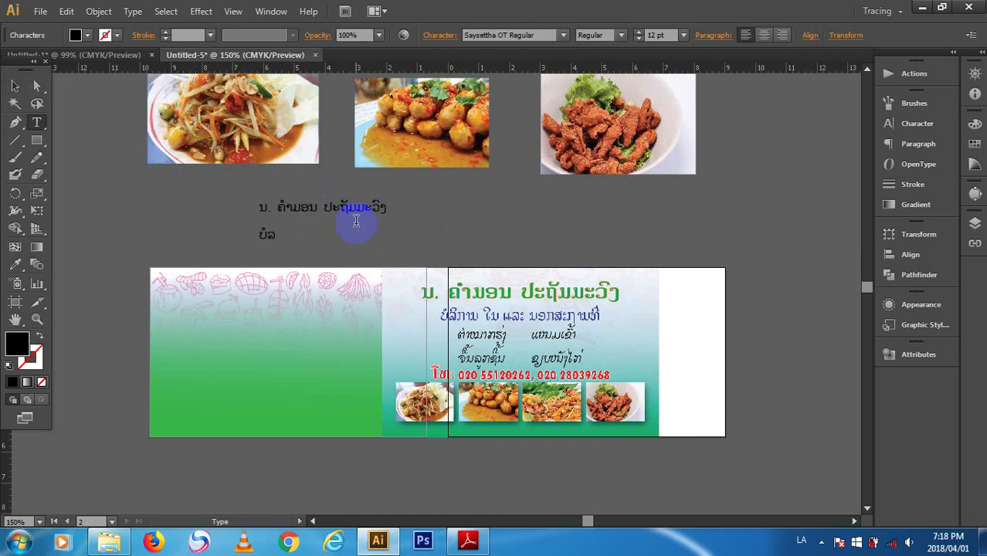
type("ການ ໃບ ແລະ ນອກສະຖາ")
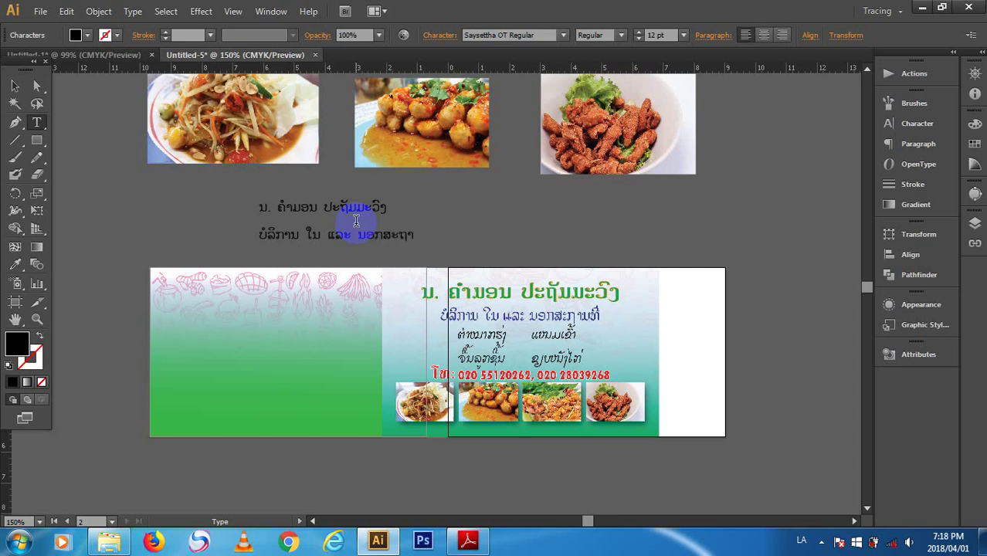
type("ທີ່")
type("ນ")
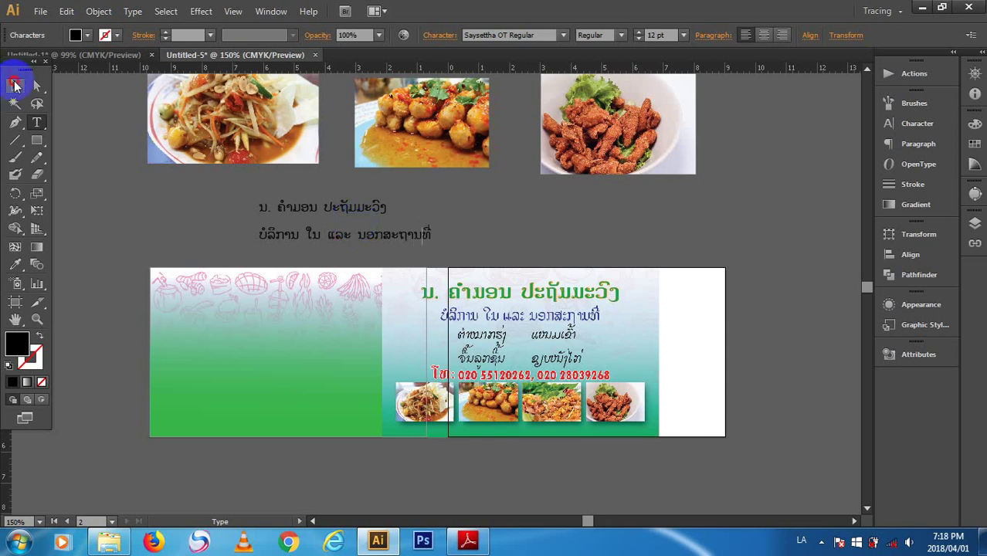
left_click(14, 86)
left_click(326, 235)
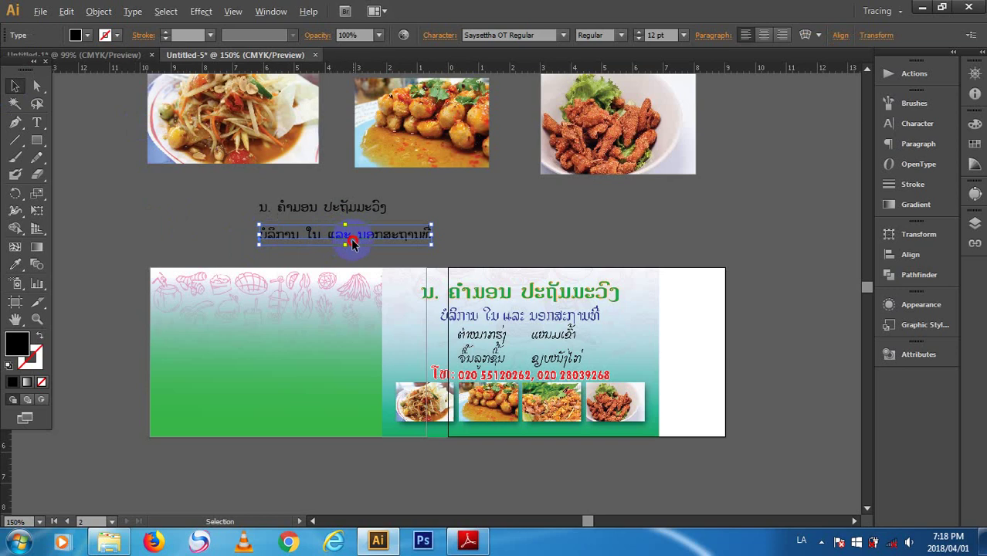
- Copy the service line to the right and retype it as dishes 'ຕໍາໝາກຫຸ້ງ' and 'ແໜມເຂົ້າ'
left_click_drag(354, 234, 603, 220)
double_click(645, 220)
key("ctrl+a")
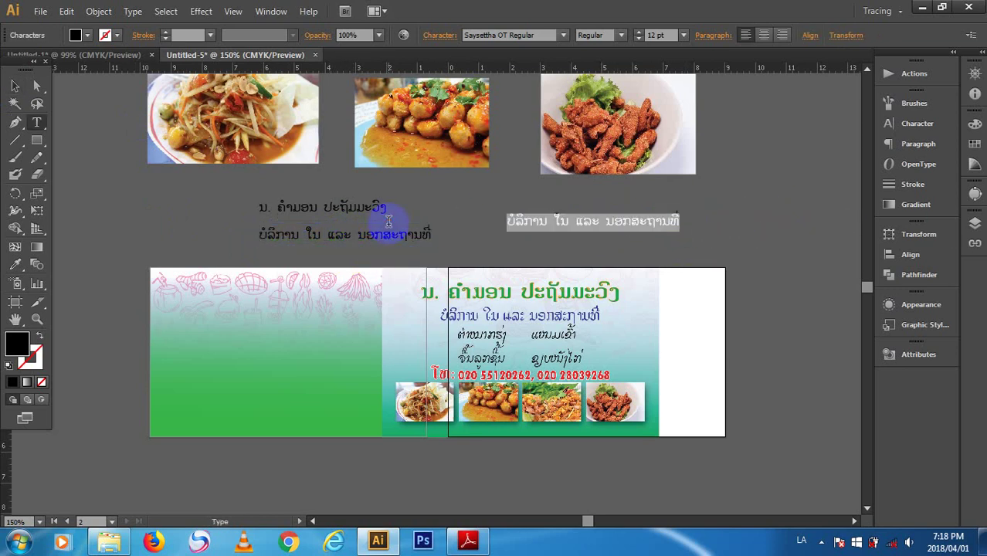
key("BackSpace")
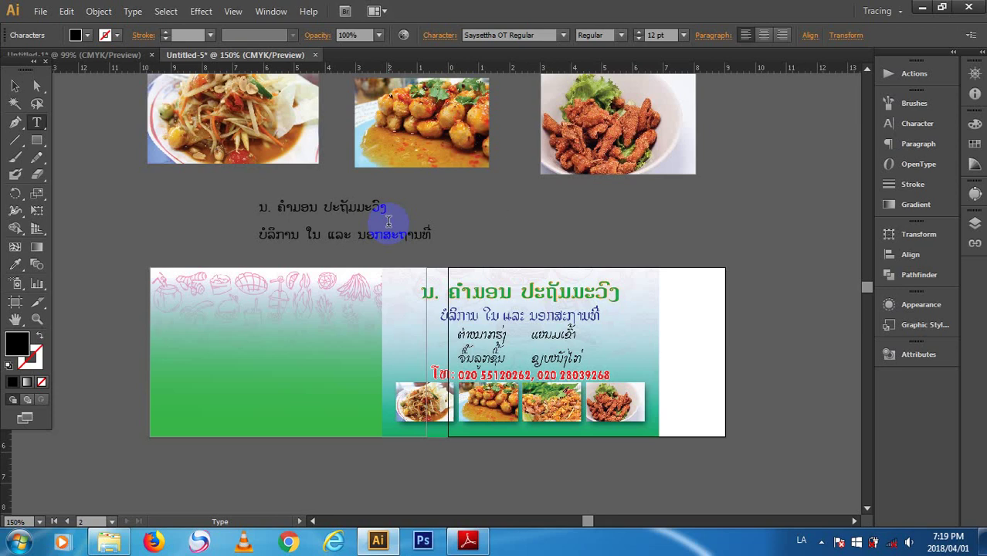
type("ຕໍາໝາກຫຸ້ງ")
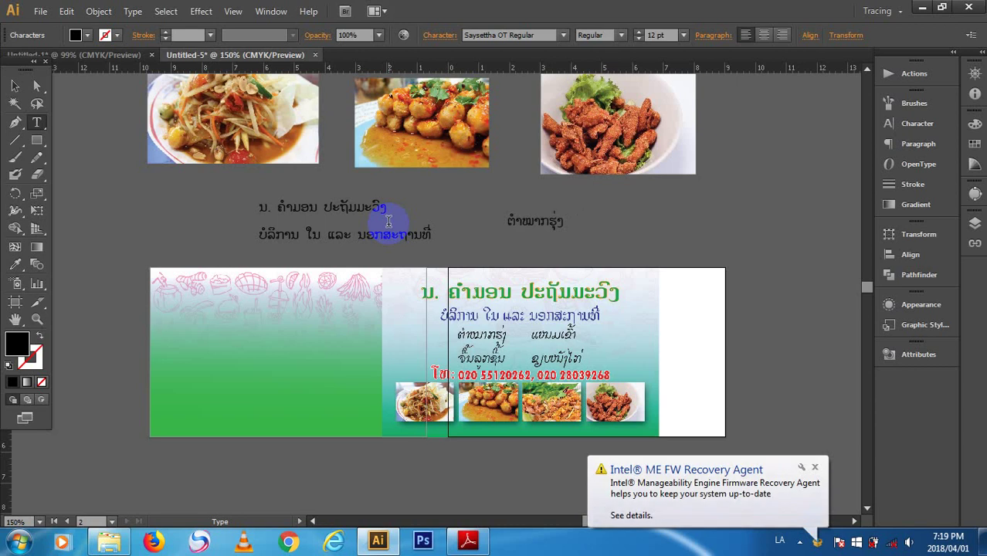
type("ແ")
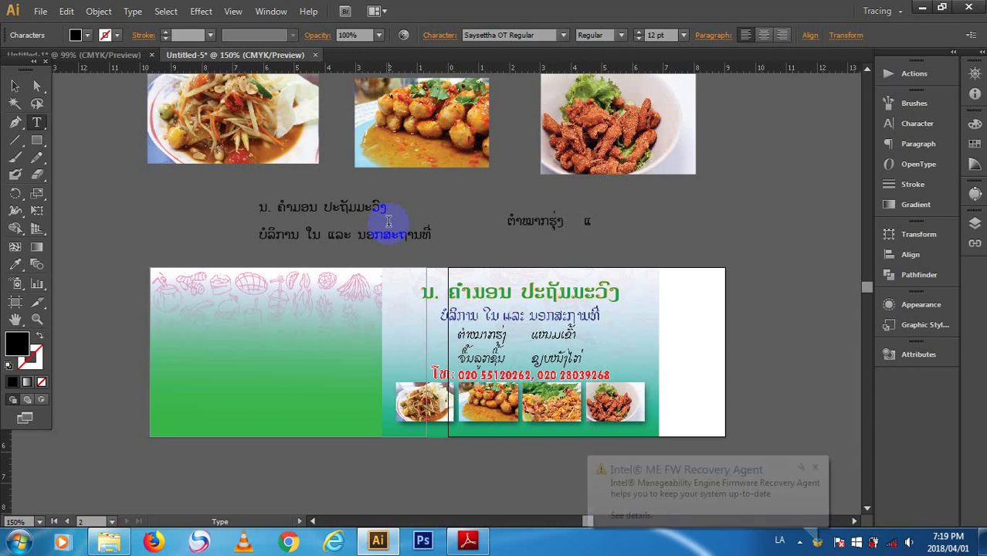
type("ໜມ")
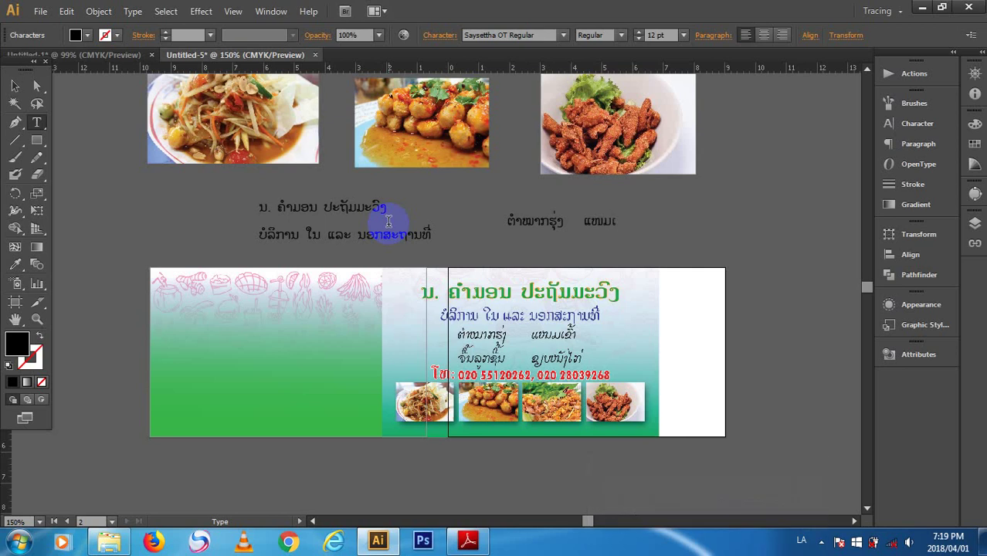
type("ເຂົ້າ")
- Add the second row of dishes, 'ຈື້ນລູກຊີ້ນ' and 'ຂຸບໝັກໄກ່'
left_click_drag(388, 222, 396, 232)
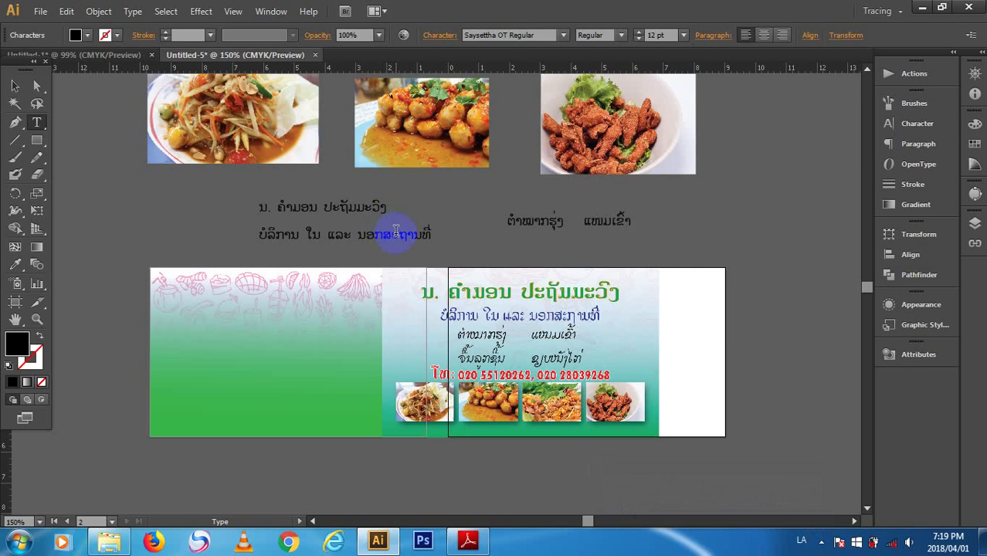
type("ຈື້ນລູກຊີ້ນ")
left_click(460, 279)
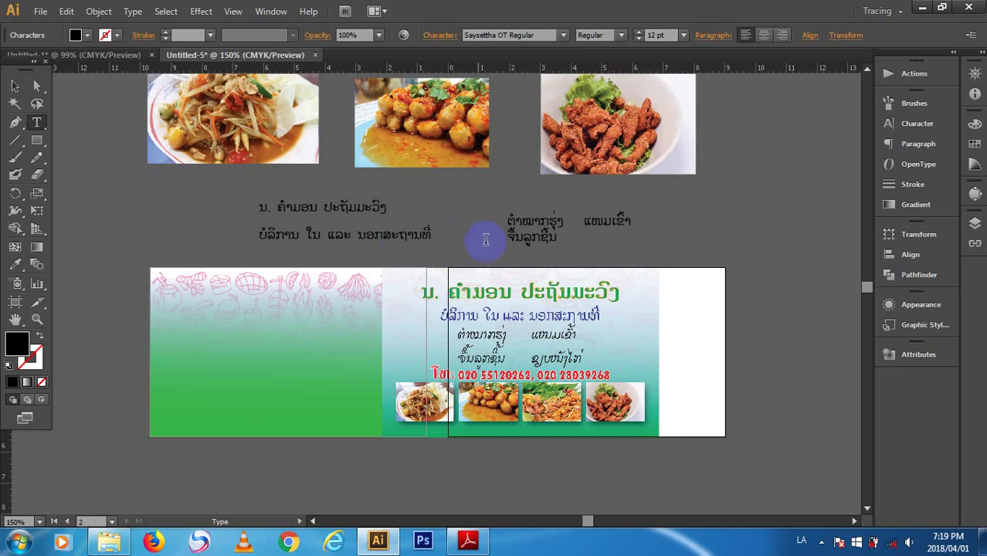
key("BackSpace")
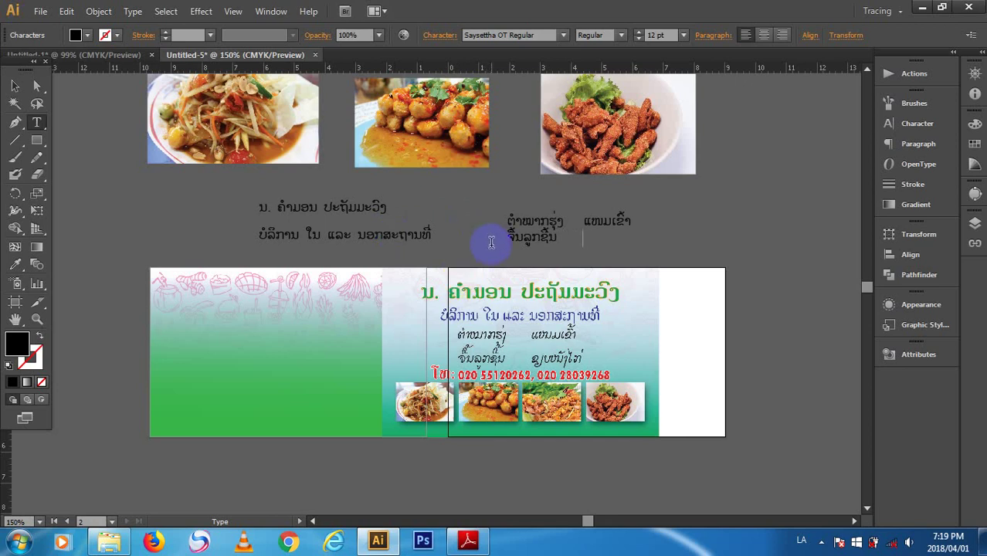
type("ຂຸບໝັກໄກ່")
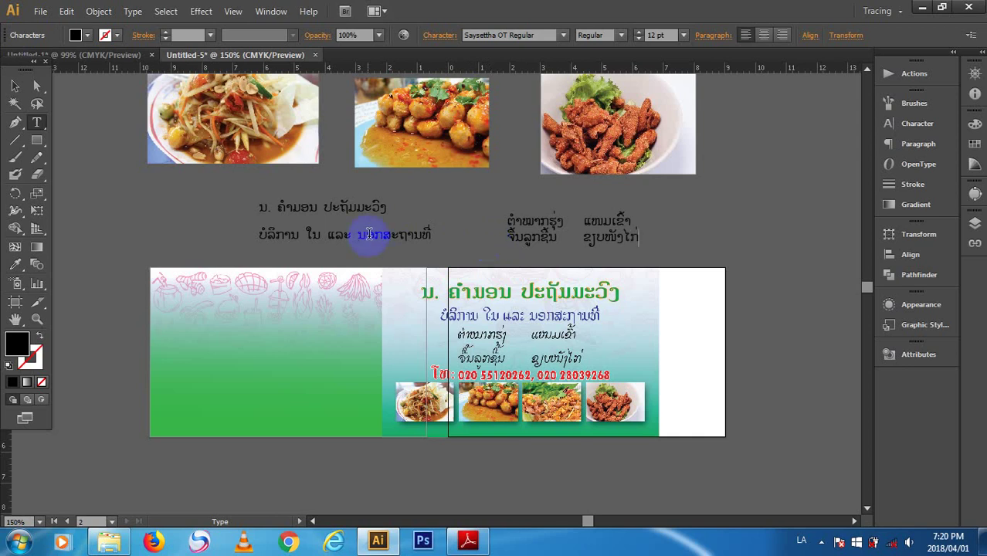
- Nudge the dish list up and left beside the service line and start another text line
left_click(15, 85)
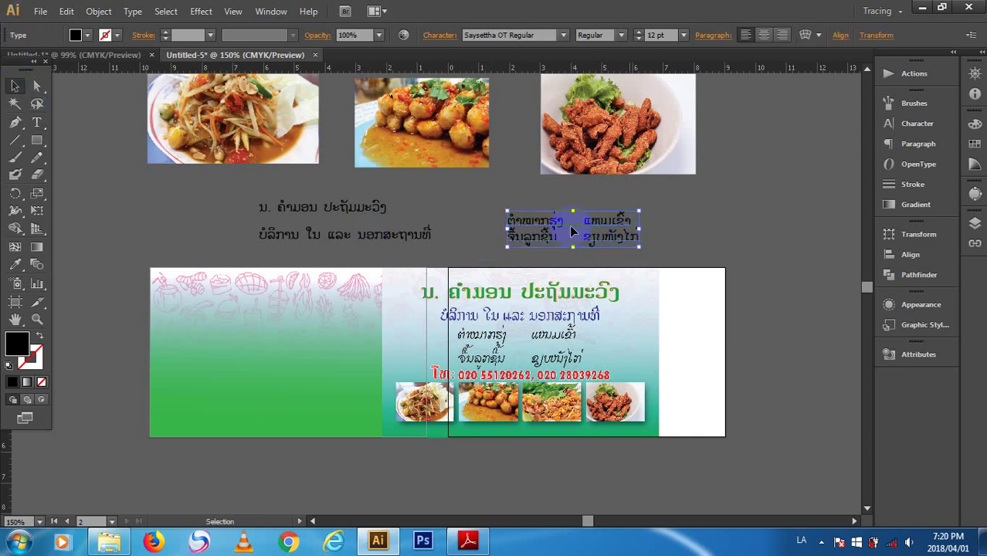
left_click_drag(569, 225, 562, 209)
left_click(116, 170)
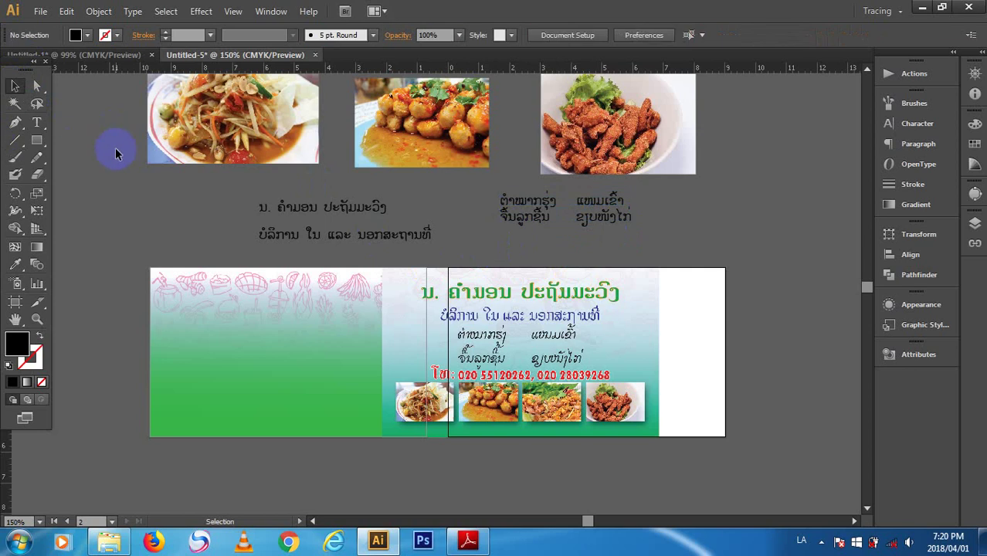
key("t")
left_click(673, 215)
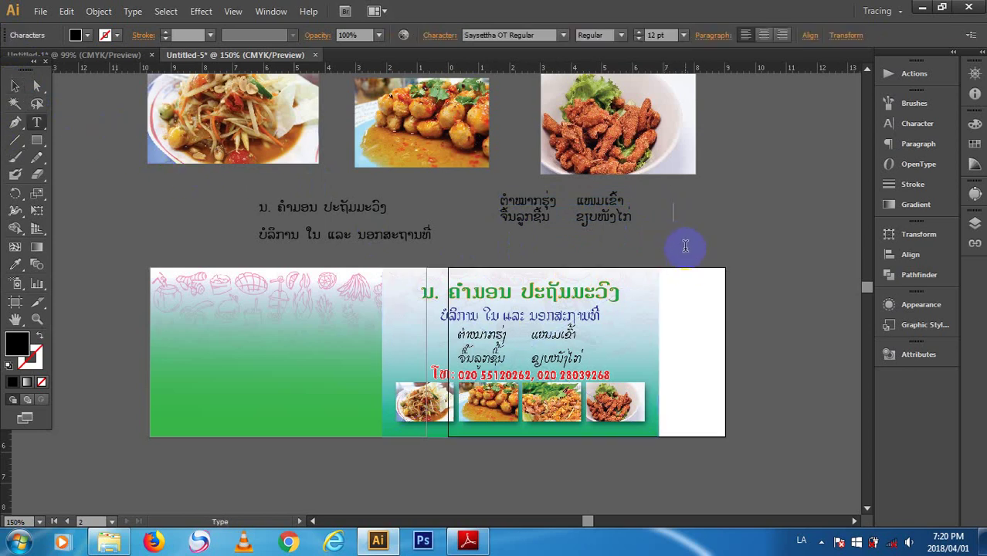
- Type the Lao phone line 'ໂທ:' followed by two contact numbers, fixing a mistyped second number
type("ໂທ:")
key("ctrl+shift")
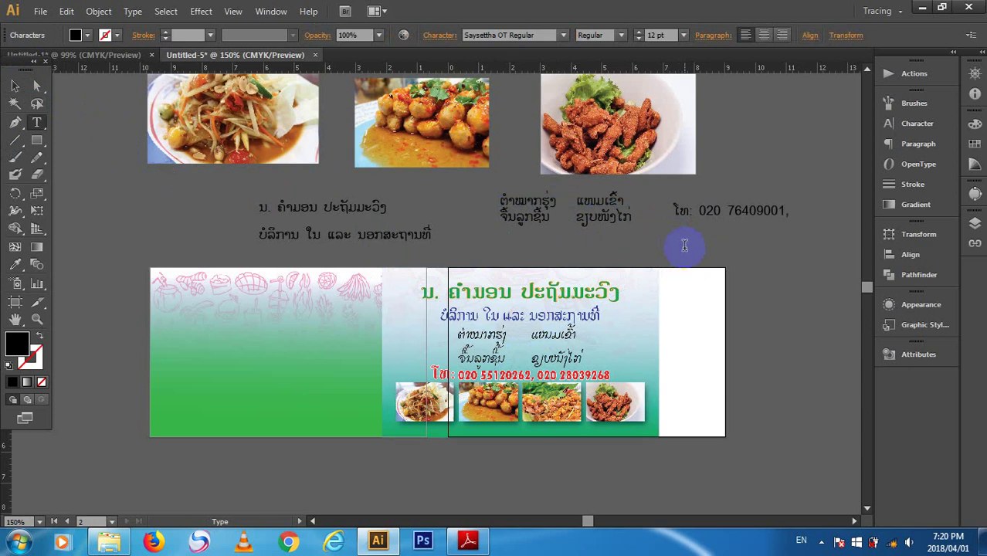
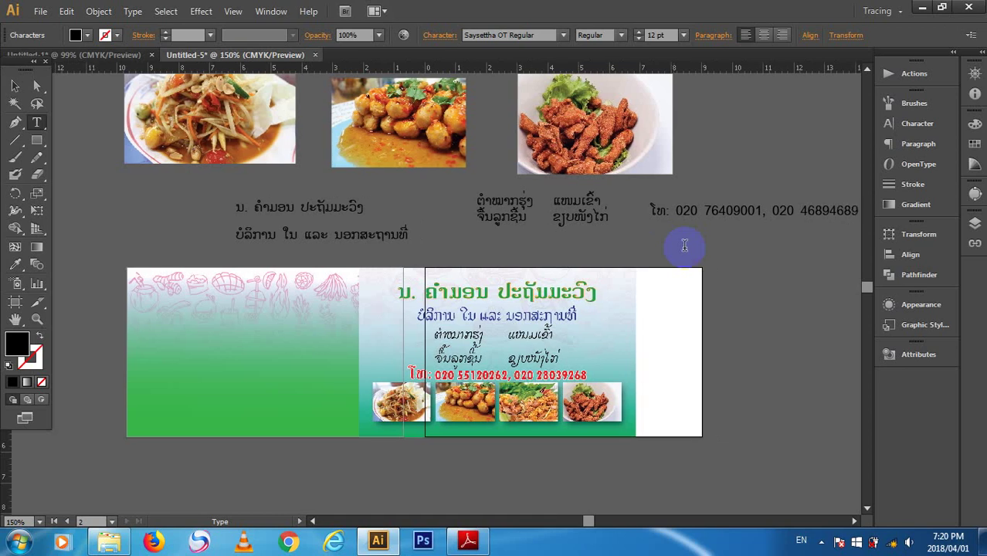
- Move the phone line directly beneath the dish-name list
left_click(17, 89)
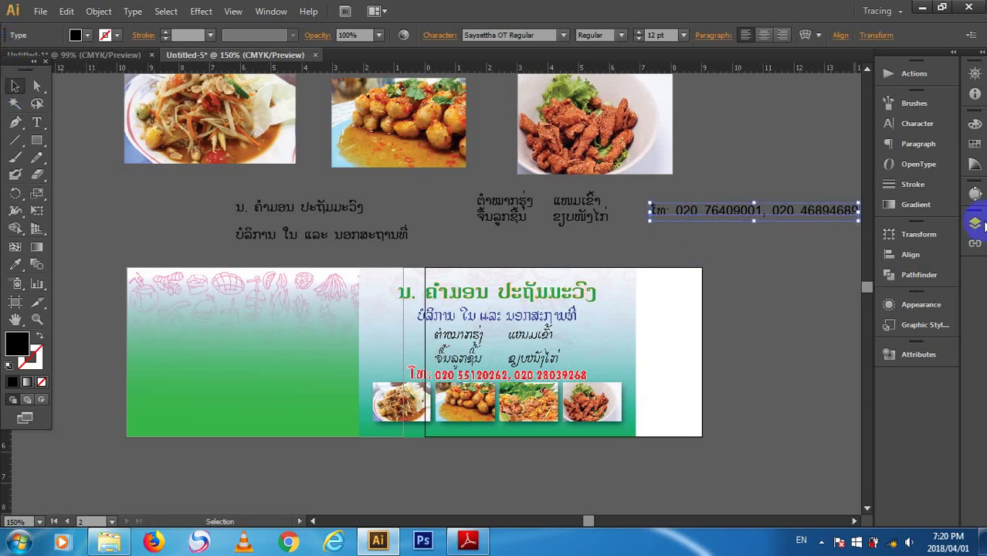
left_click_drag(743, 214, 539, 246)
left_click(747, 236)
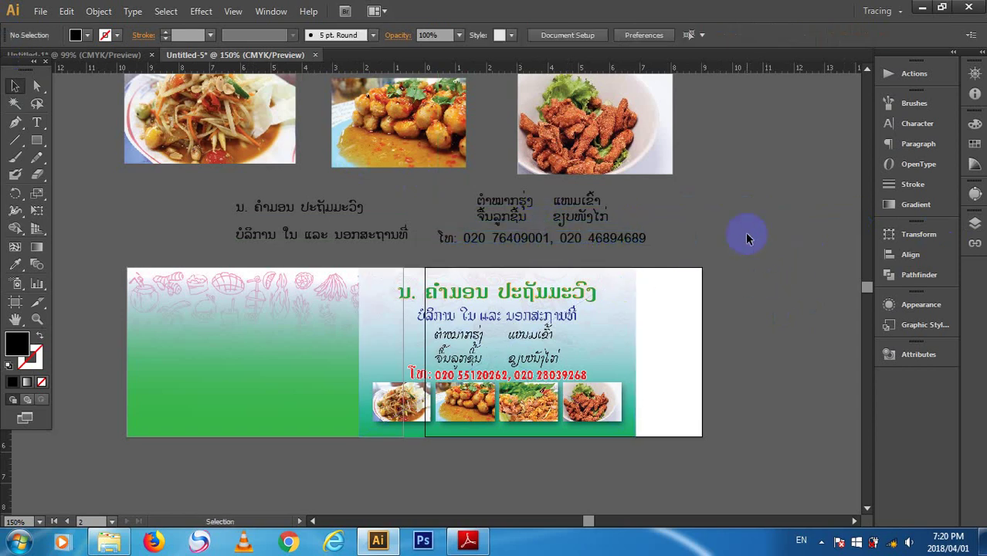
- Place the crispy rice salad food photo into the document
scroll(425, 152, "up", 2)
scroll(424, 152, "up", 2)
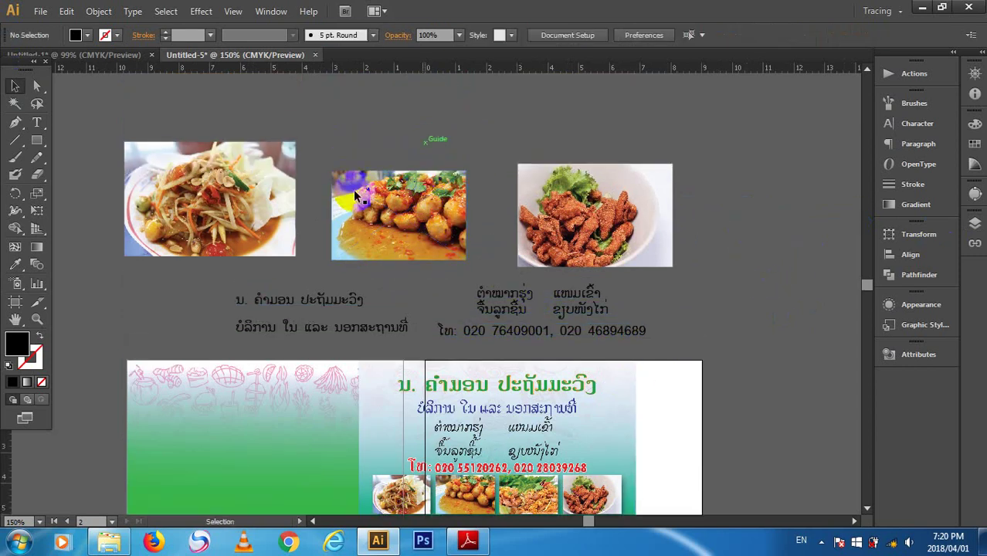
left_click(40, 13)
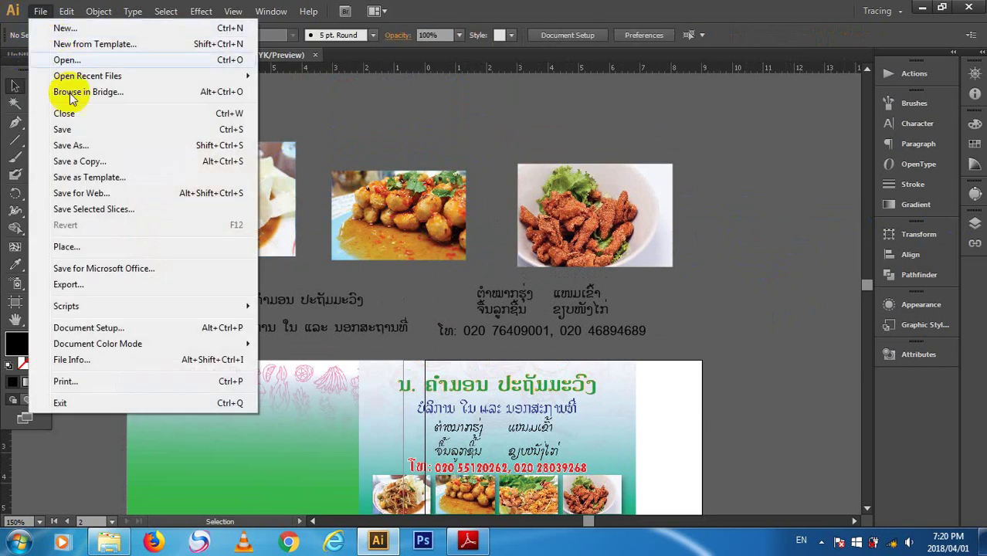
left_click(91, 248)
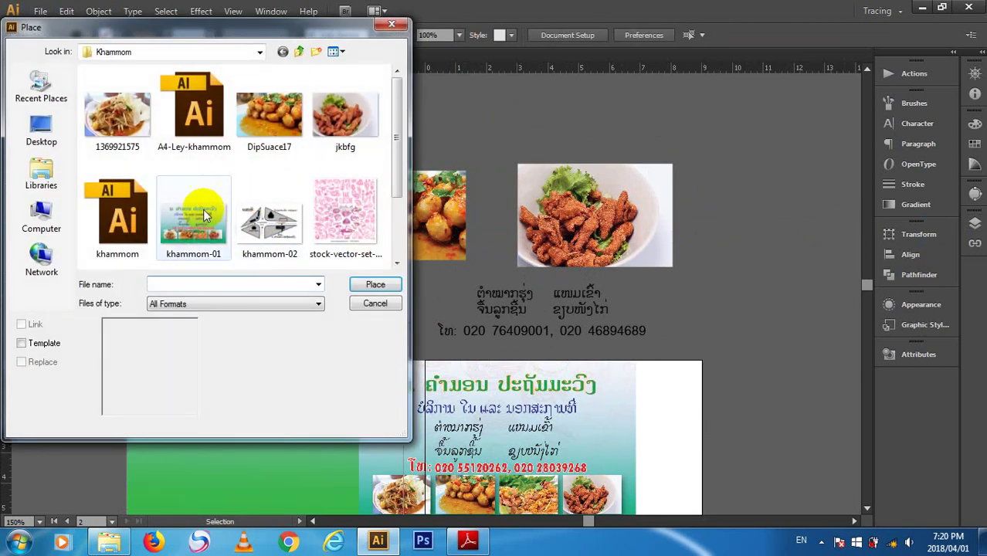
left_click(197, 209)
scroll(198, 210, "down", 2)
left_click(142, 224)
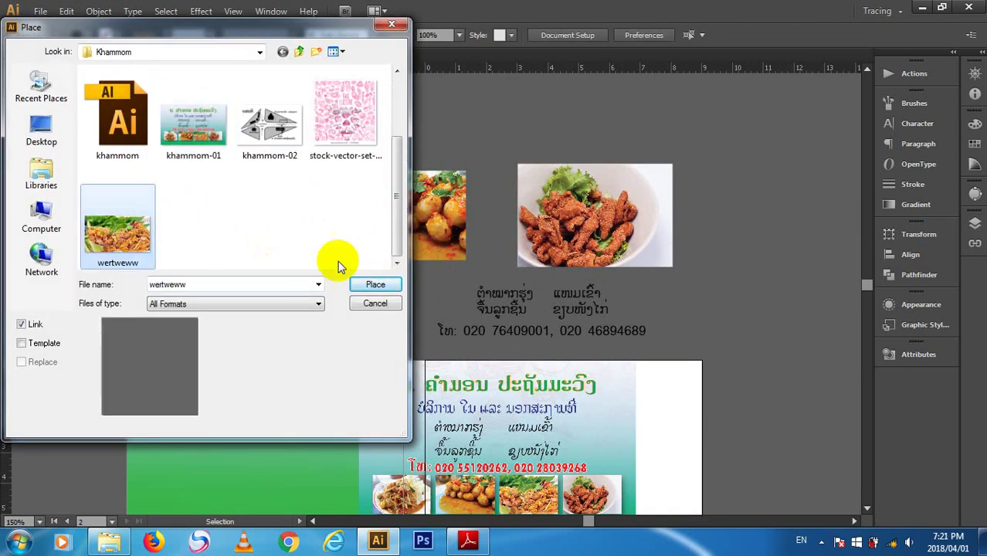
left_click(375, 284)
left_click(385, 281)
- Scale down the placed photo and park it beside the green card
scroll(593, 440, "up", 3)
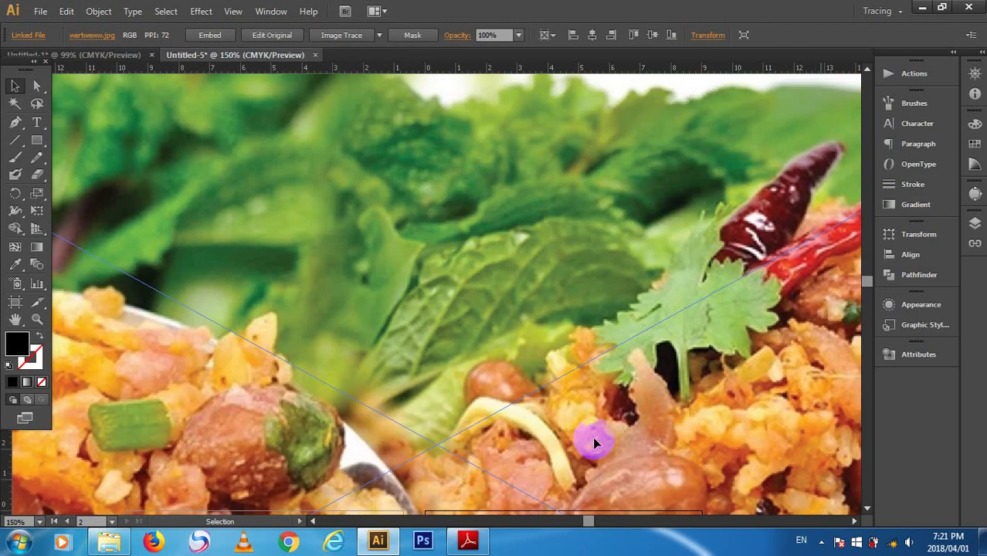
left_click_drag(648, 308, 547, 239)
left_click_drag(749, 95, 745, 137)
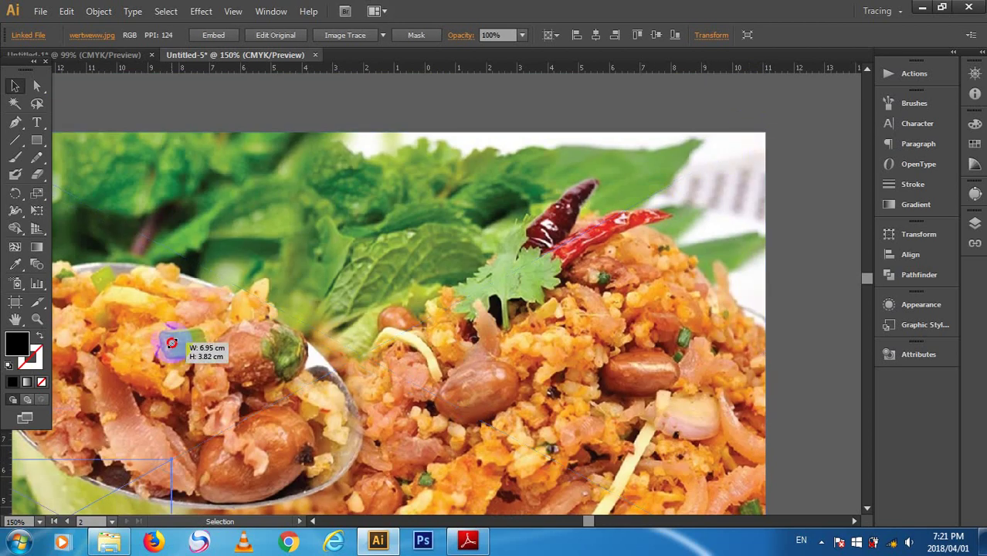
key("ctrl+z")
left_click_drag(94, 477, 460, 85)
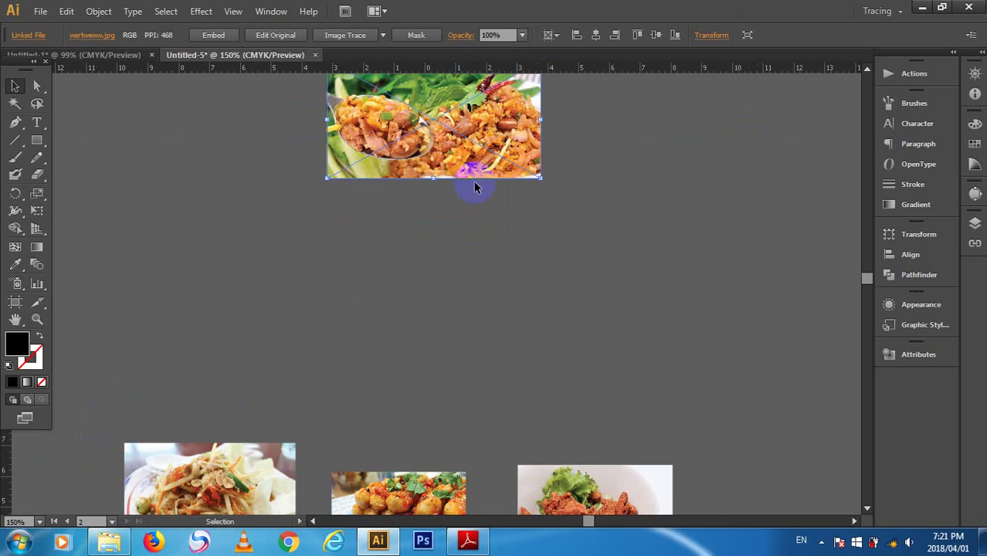
scroll(472, 185, "up", 3)
left_click_drag(543, 121, 422, 188)
- Shift the sample card image right so it covers the white card
scroll(507, 221, "down", 3)
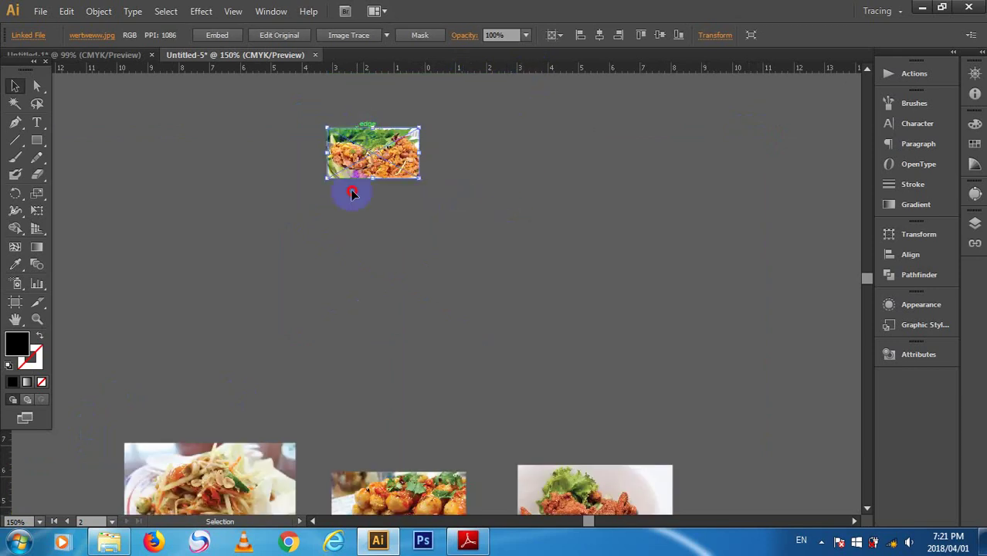
left_click_drag(352, 133, 301, 344)
scroll(368, 271, "down", 5)
left_click_drag(323, 155, 139, 422)
scroll(236, 333, "down", 3)
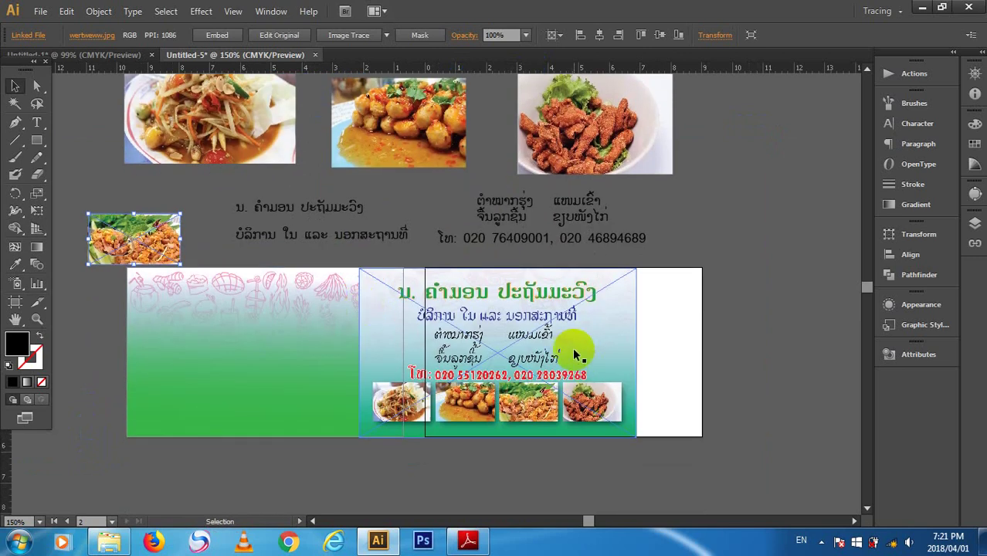
left_click_drag(572, 348, 655, 347)
- Move the new food photo onto the white card and shrink it to thumbnail size
left_click(789, 361)
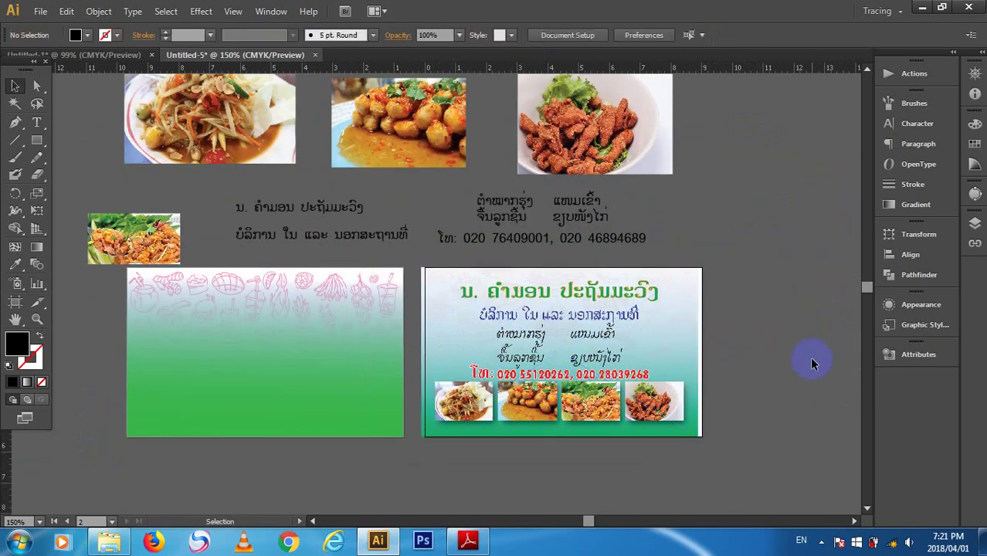
left_click(126, 241)
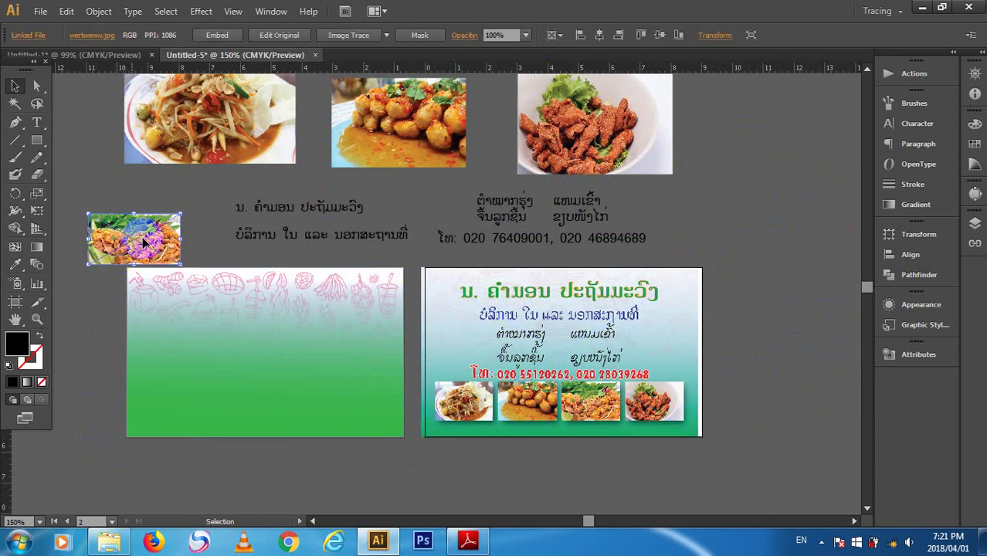
left_click_drag(142, 234, 491, 417)
key("ctrl+z")
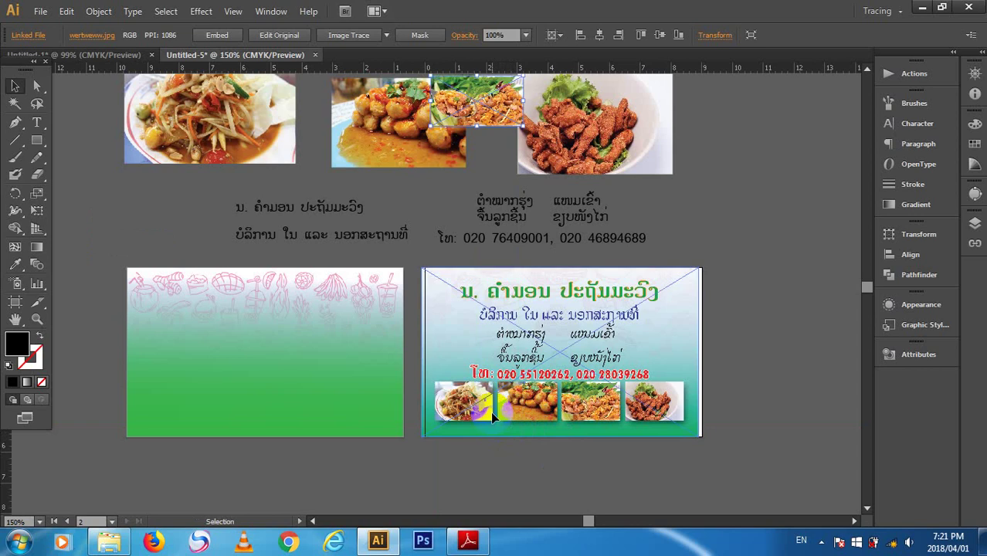
key("ctrl+shift+z")
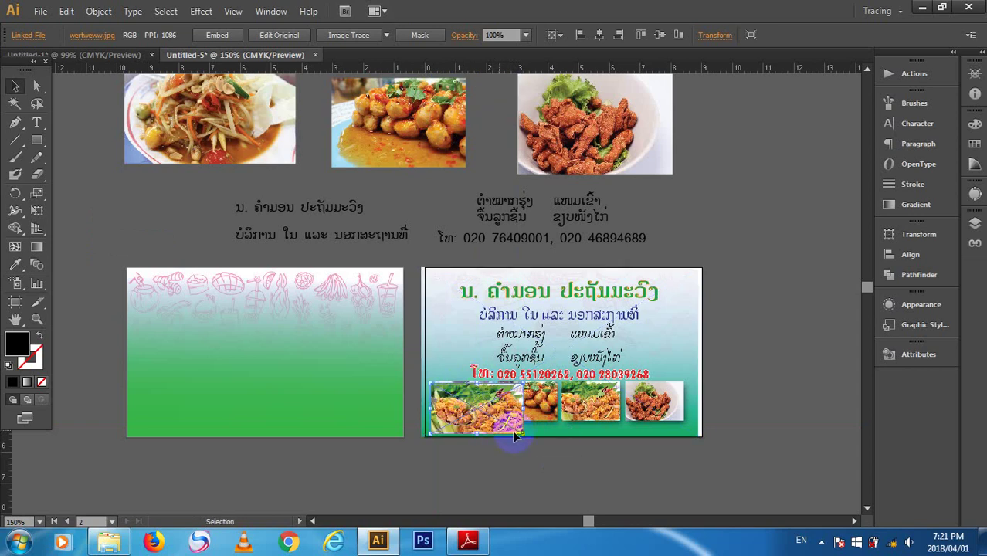
left_click_drag(522, 432, 479, 403)
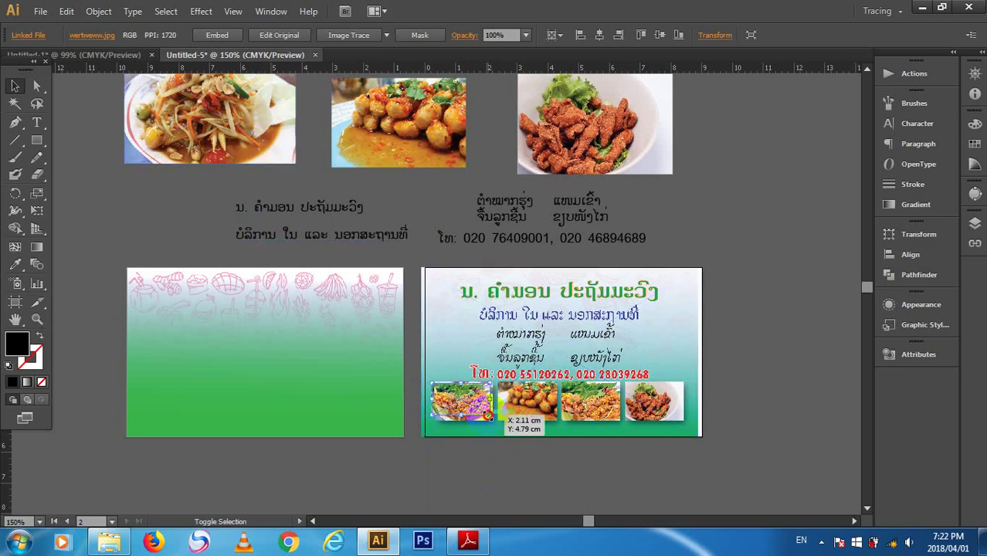
left_click_drag(489, 415, 497, 422)
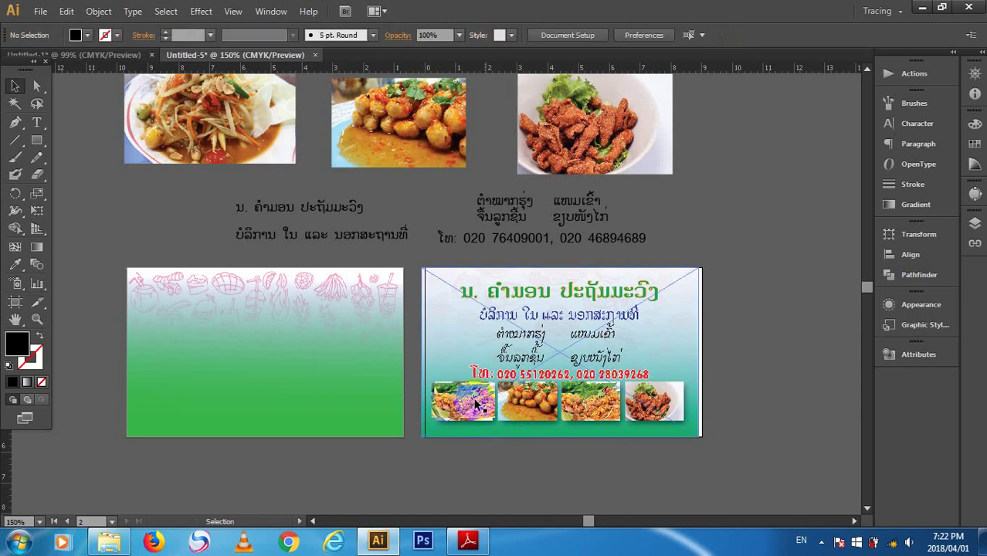
- Bring the papaya salad photo down onto the card, shrink it, and zoom in
left_click_drag(251, 133, 584, 462)
left_click_drag(670, 490, 558, 421)
key("ctrl+equal")
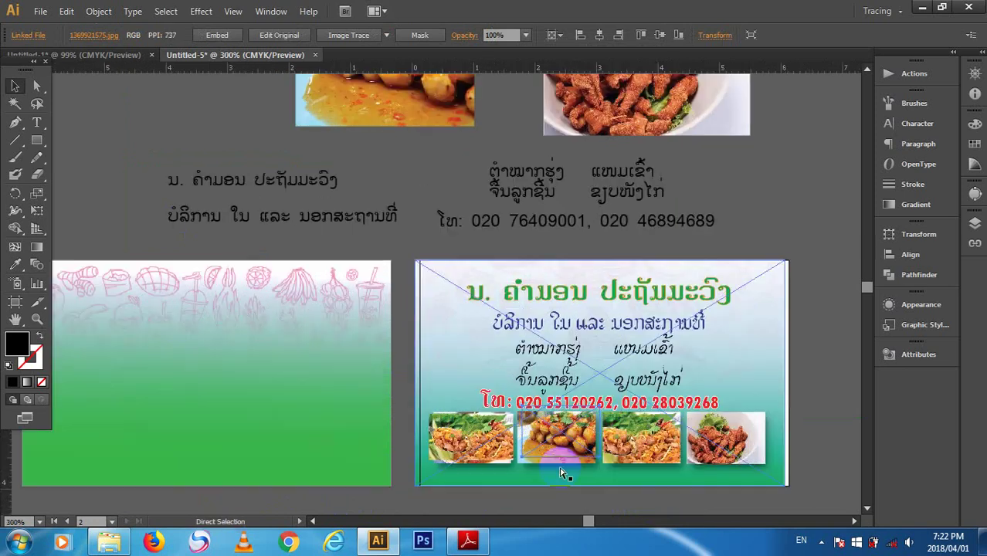
key("ctrl+equal")
key("plus")
scroll(561, 462, "down", 3)
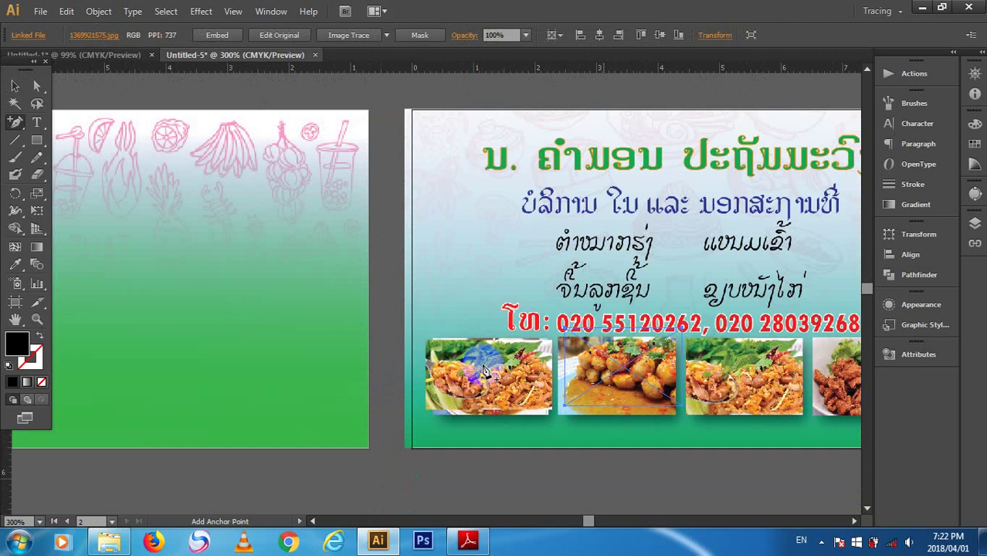
- Nudge the middle food photo and select the sample card image
left_click(15, 85)
left_click_drag(604, 377, 587, 382)
left_click(602, 379)
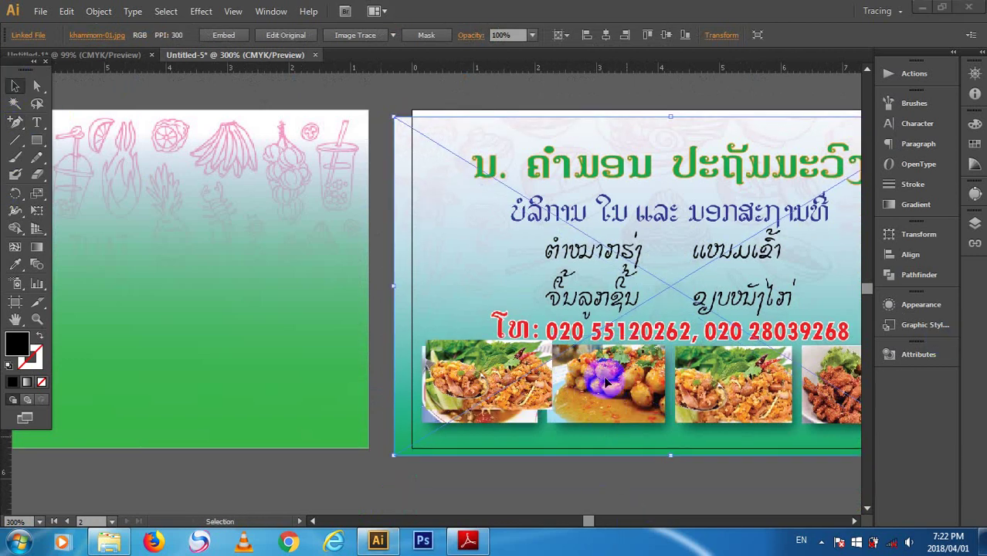
left_click(550, 393)
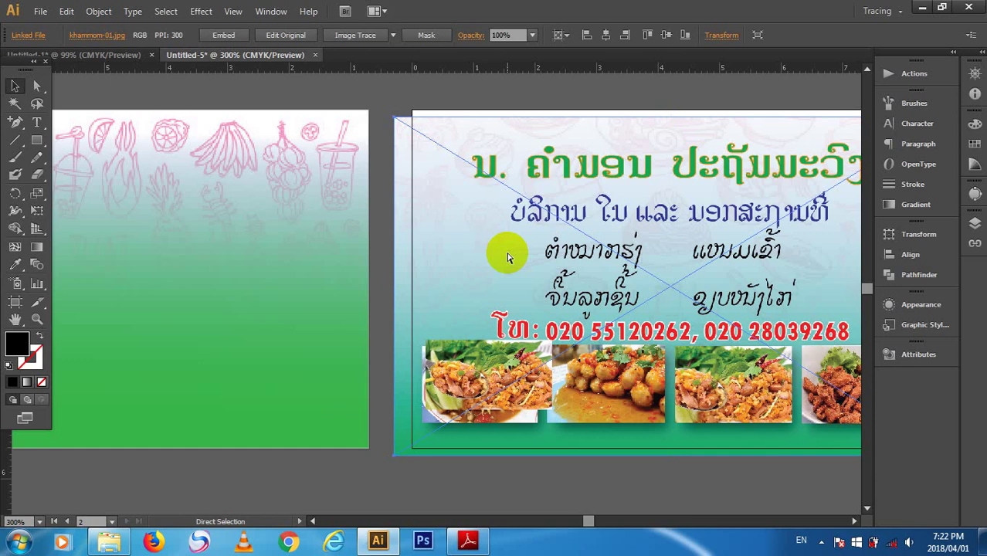
key("v")
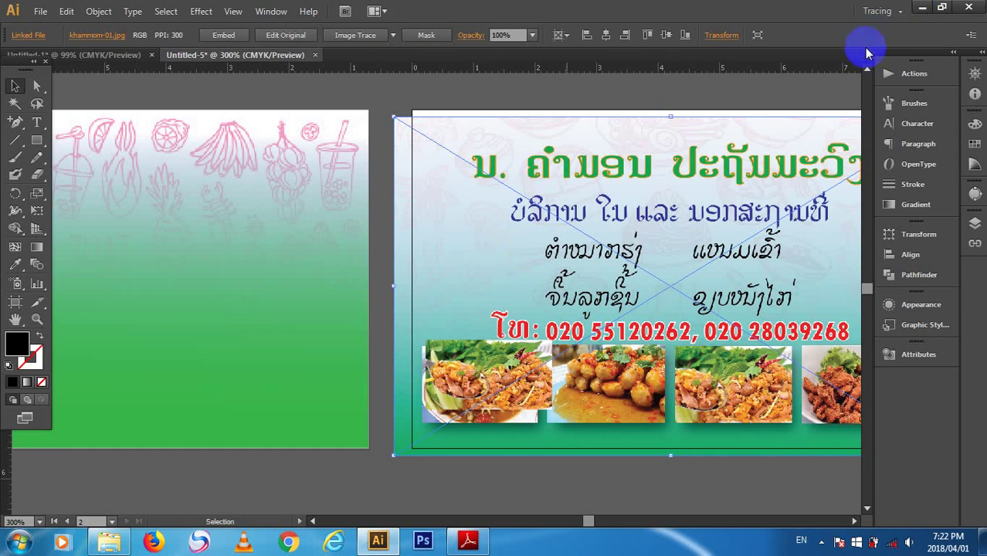
left_click(607, 375)
- Move the sample card image out of the way and resize the papaya salad photo
left_click_drag(434, 288, 558, 88)
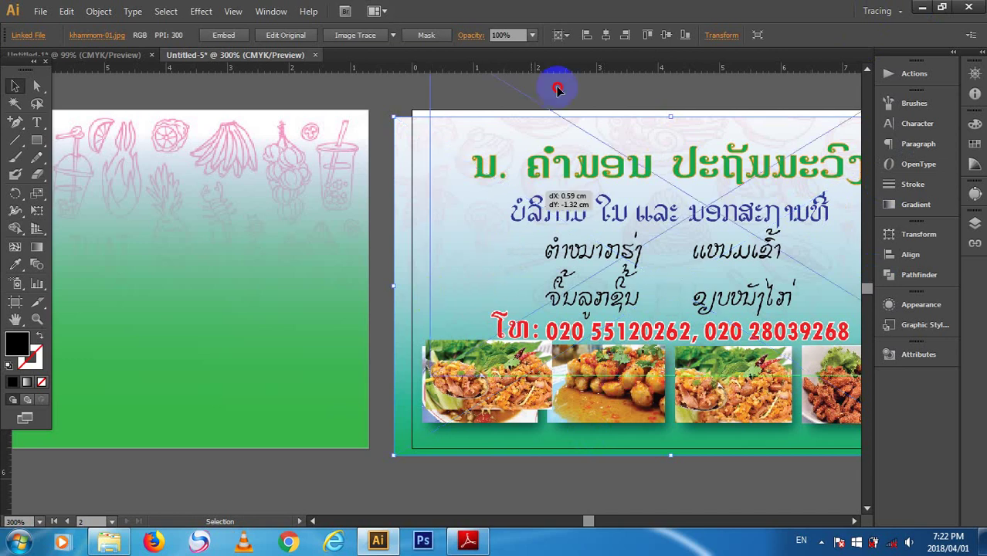
left_click_drag(618, 394, 460, 381)
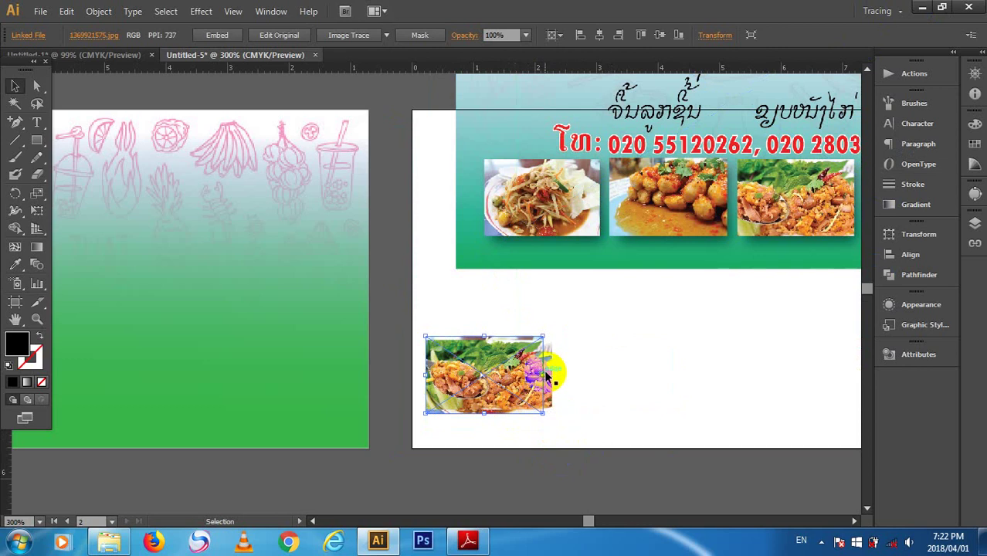
left_click_drag(545, 374, 552, 376)
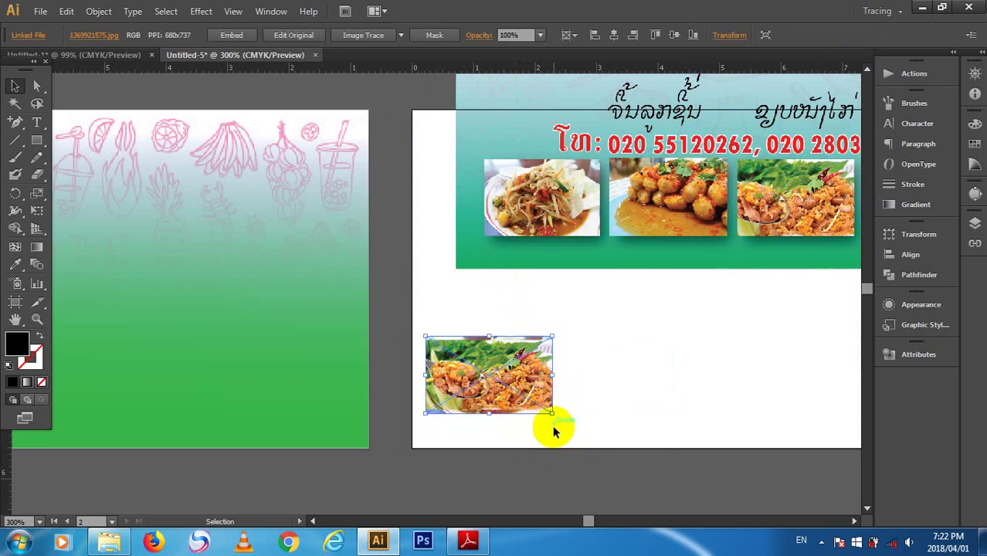
mouse_move(552, 413)
left_mouse_down()
mouse_move(546, 397)
mouse_move(550, 410)
left_mouse_up()
left_click(635, 424)
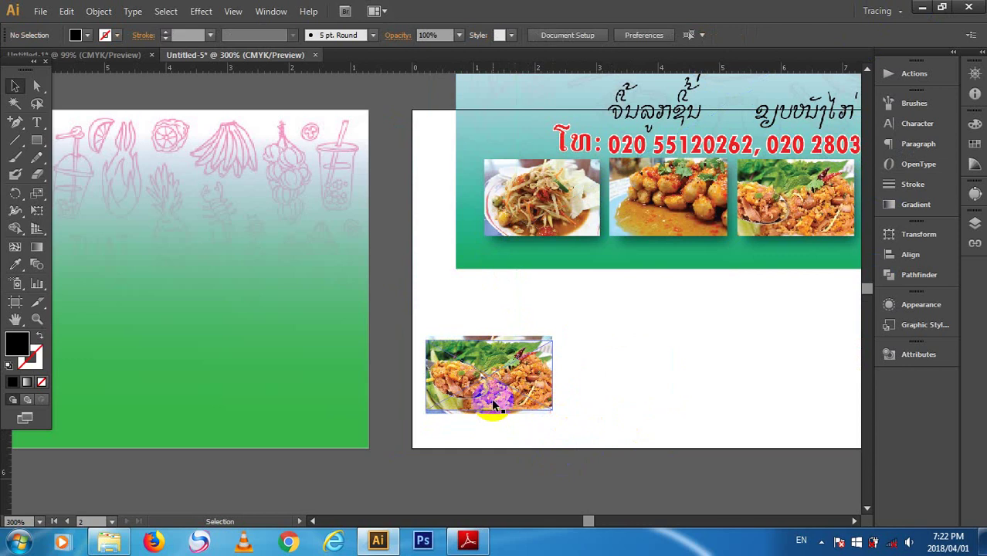
- Position the larb photo right next to the papaya salad photo
left_click(494, 404)
left_click(561, 344)
left_click_drag(479, 371, 669, 376)
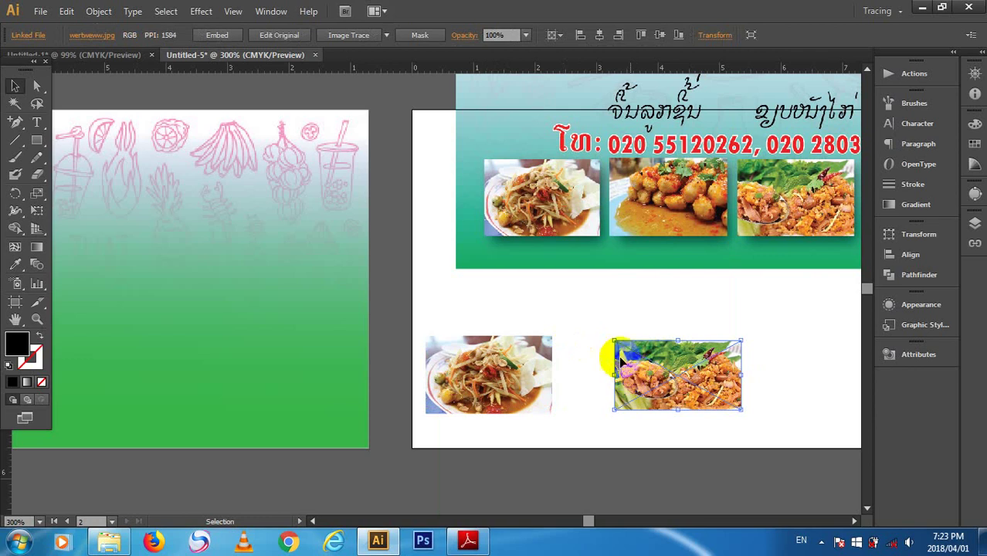
scroll(633, 337, "up", 3)
scroll(658, 187, "up", 5)
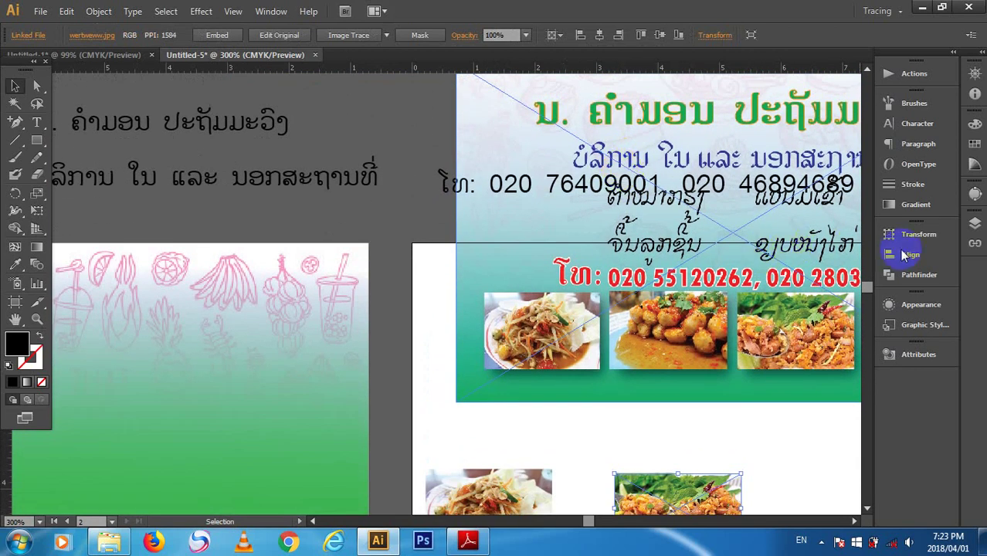
scroll(772, 406, "down", 2)
left_click_drag(698, 458, 635, 459)
scroll(683, 462, "down", 2)
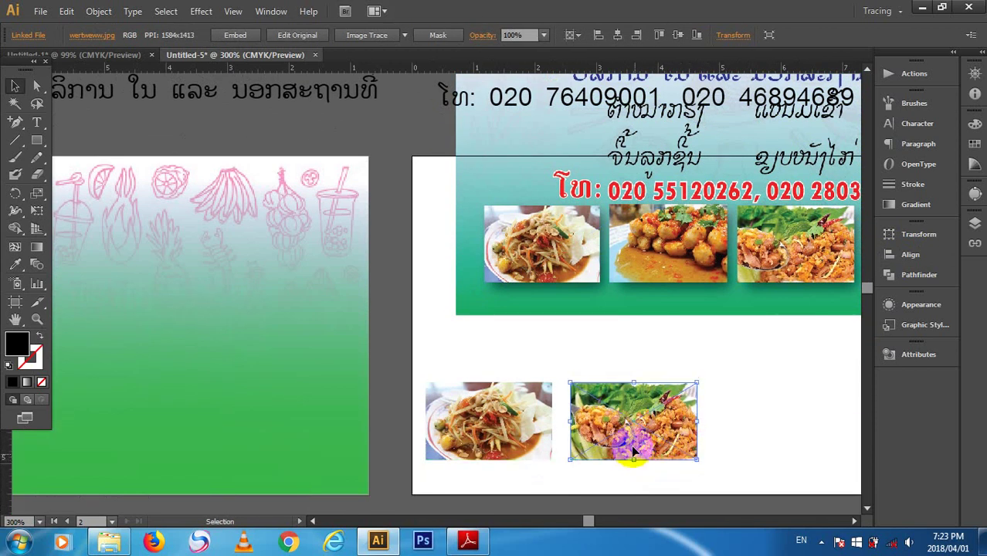
left_click(738, 399)
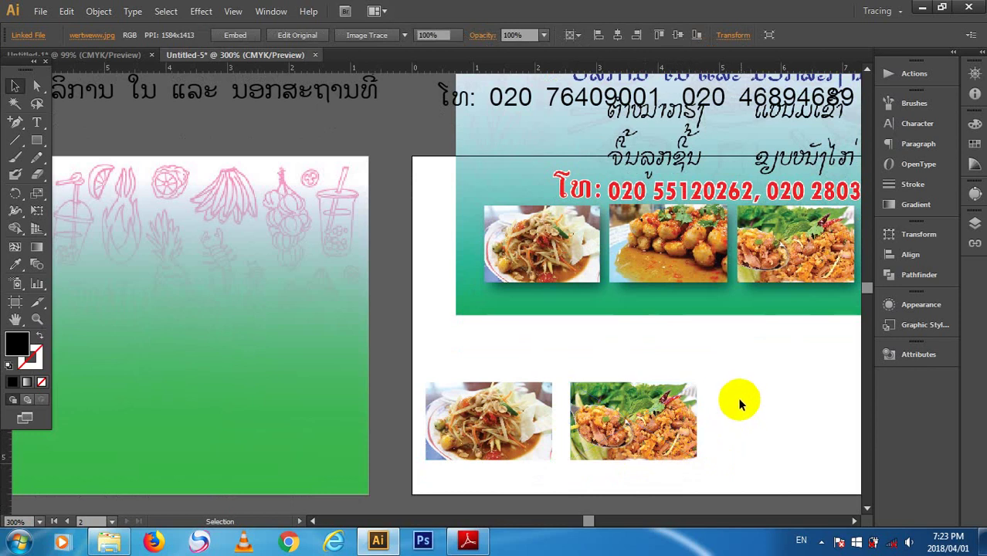
- Bring down the meatball photo, scale it to about 4.25 × 2.82 cm, and move it into the row
scroll(738, 399, "up", 6)
scroll(610, 202, "up", 2)
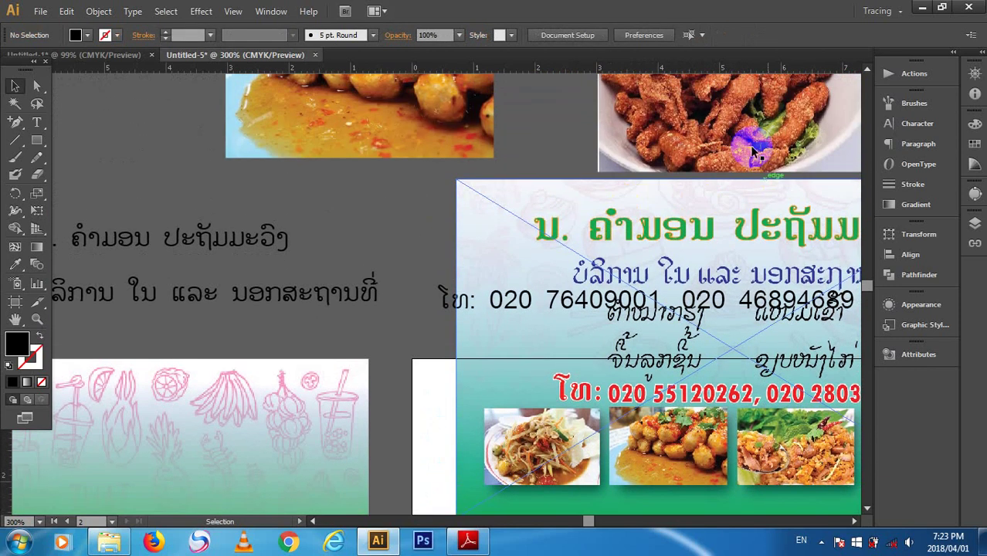
left_click(287, 92)
scroll(463, 146, "down", 1)
left_click_drag(402, 118, 394, 400)
left_click_drag(485, 223, 353, 312)
left_click_drag(309, 341, 678, 400)
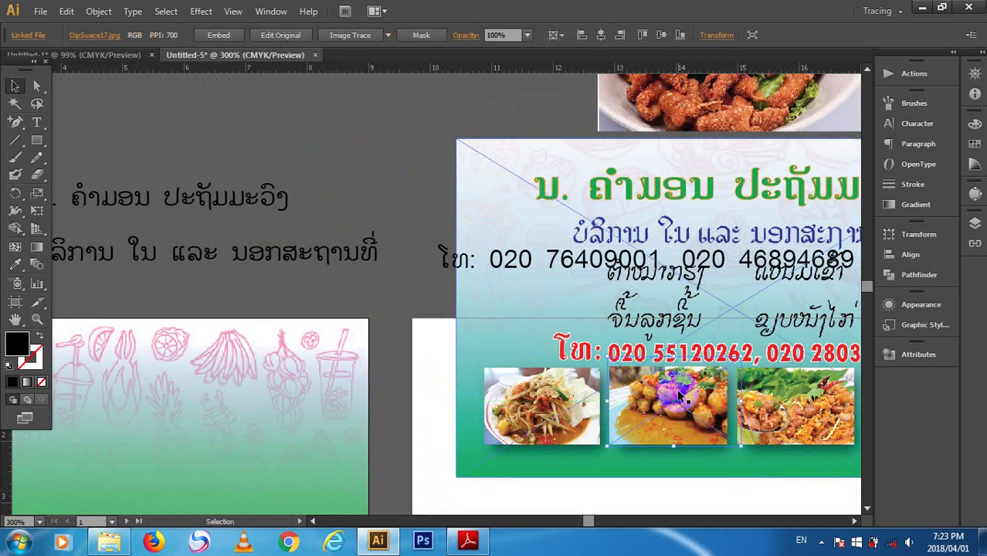
- Check the photo's size in Transform, then move the sample card image up-left over the green card
left_click(722, 36)
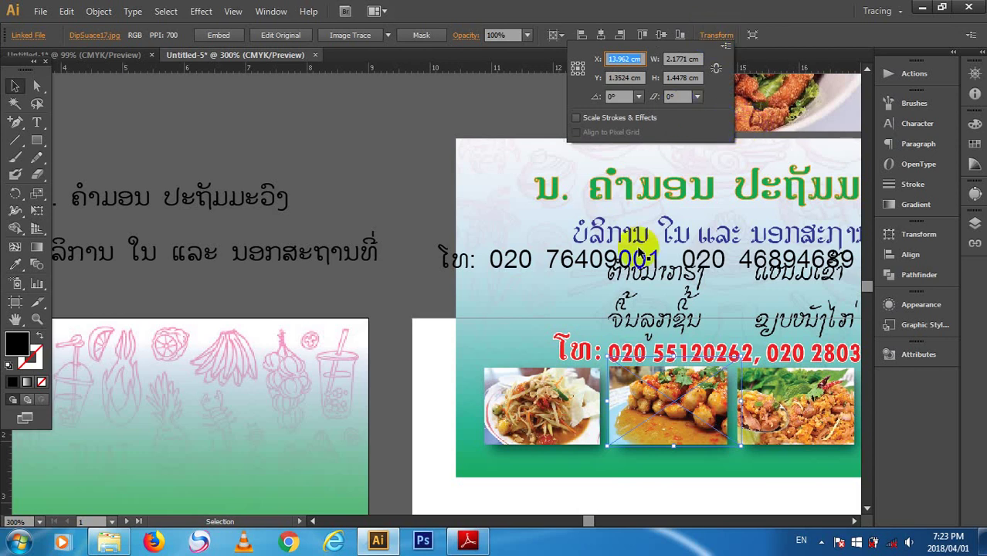
left_click(672, 414)
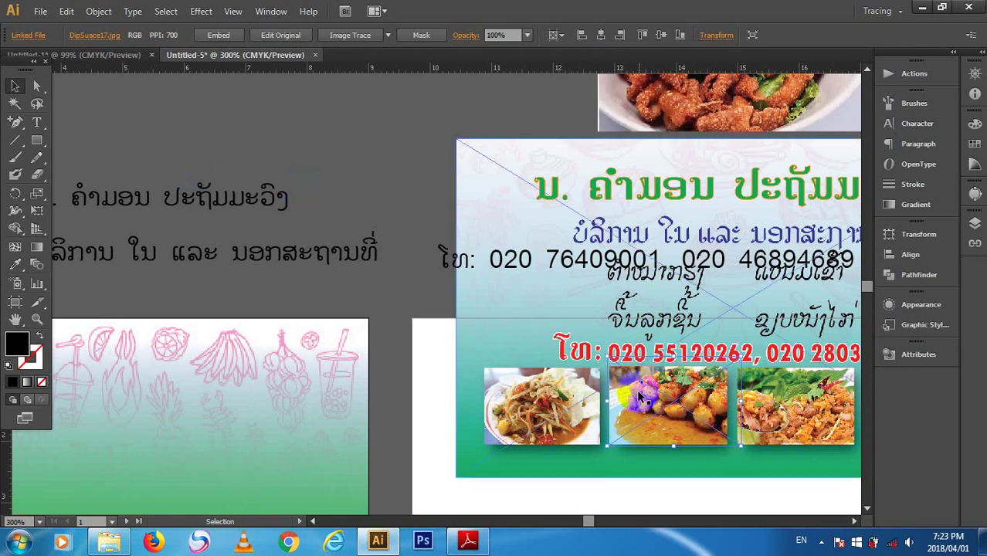
left_click_drag(638, 394, 56, 168)
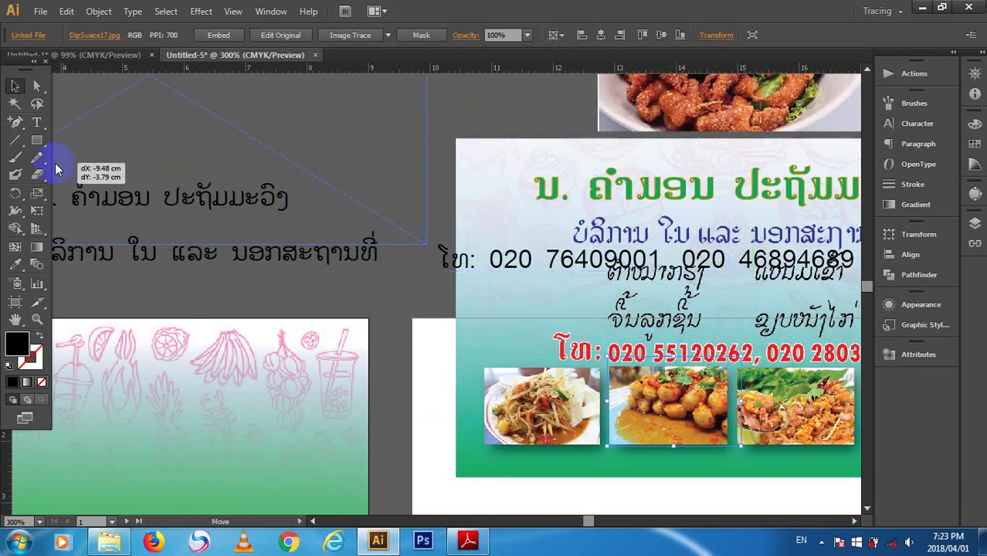
left_click_drag(610, 159, 289, 115)
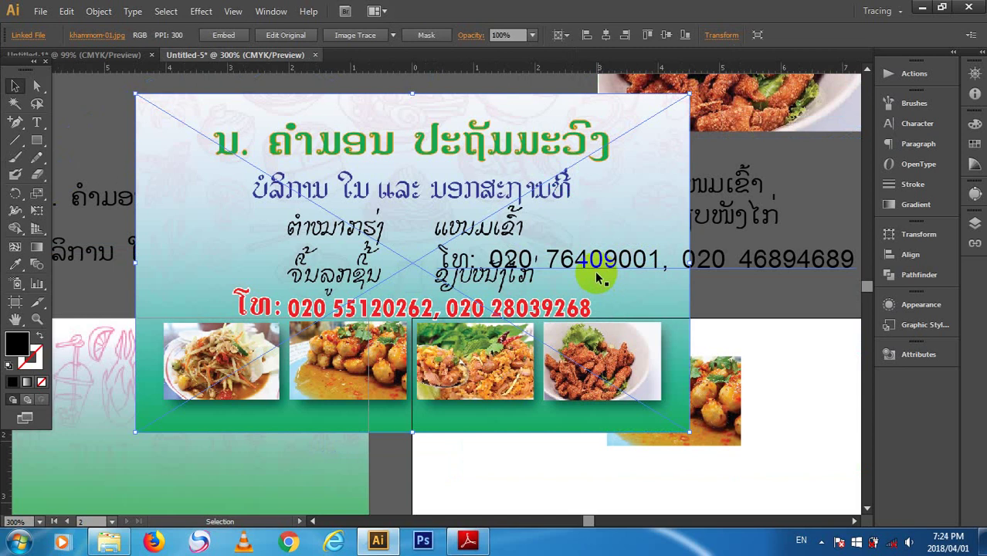
- Zoom out and move the menu card further up and to the left
key("ctrl+minus")
left_click(679, 152)
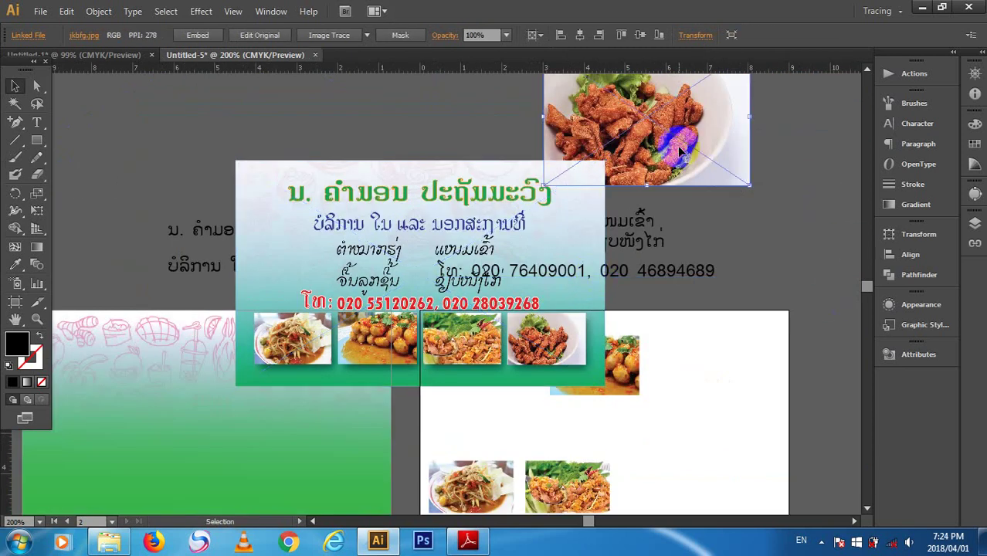
scroll(680, 152, "down", 1)
left_click_drag(680, 152, 730, 454)
scroll(735, 396, "down", 3)
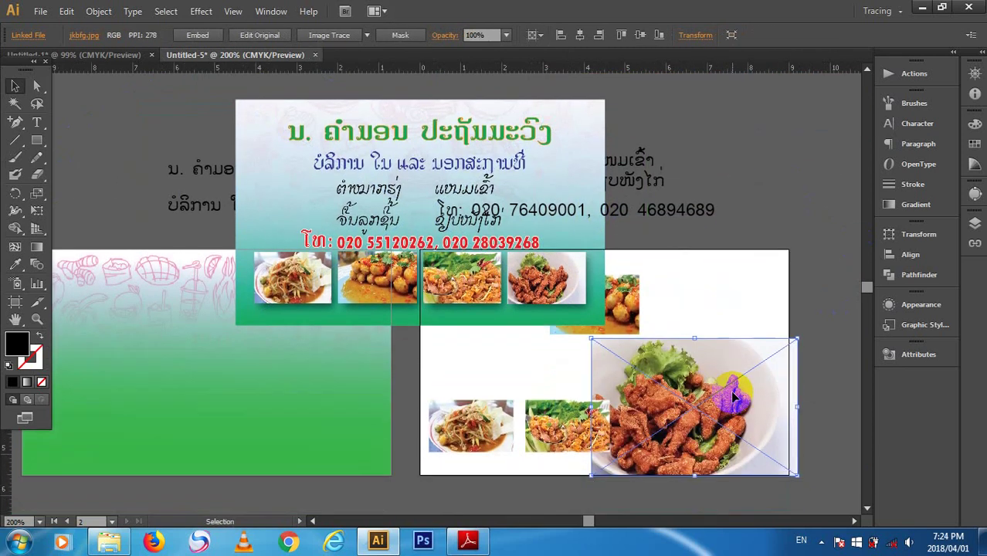
left_click_drag(540, 216, 23, 11)
- Set the small dip-sauce photo to X 1 cm and width 2 cm in Transform
left_click_drag(844, 503, 464, 258)
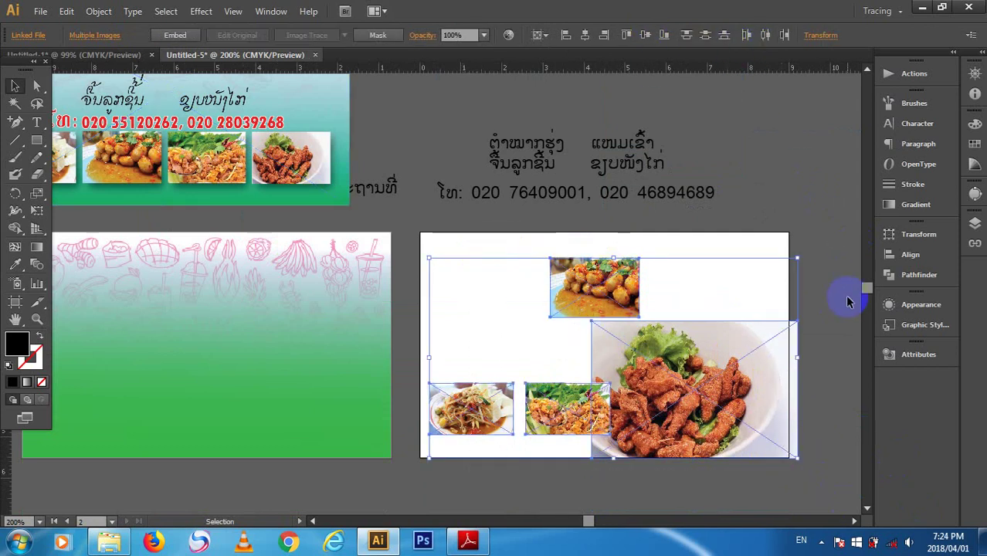
left_click(452, 243)
left_click(578, 276)
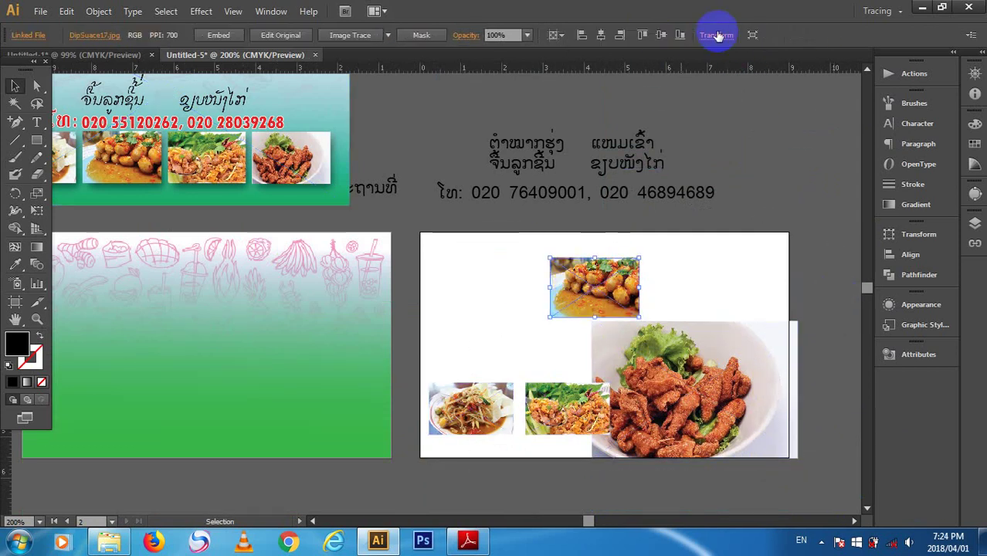
left_click(717, 35)
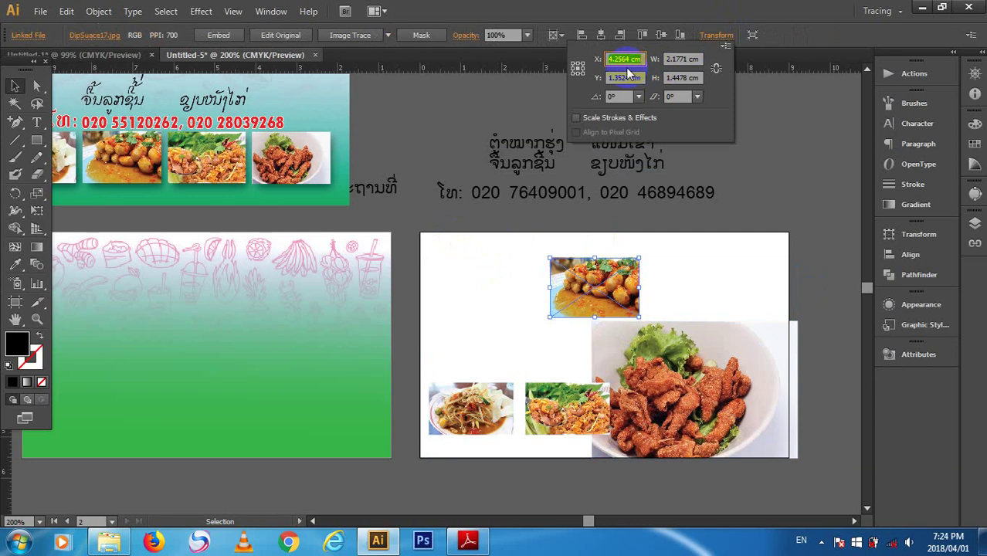
type("1")
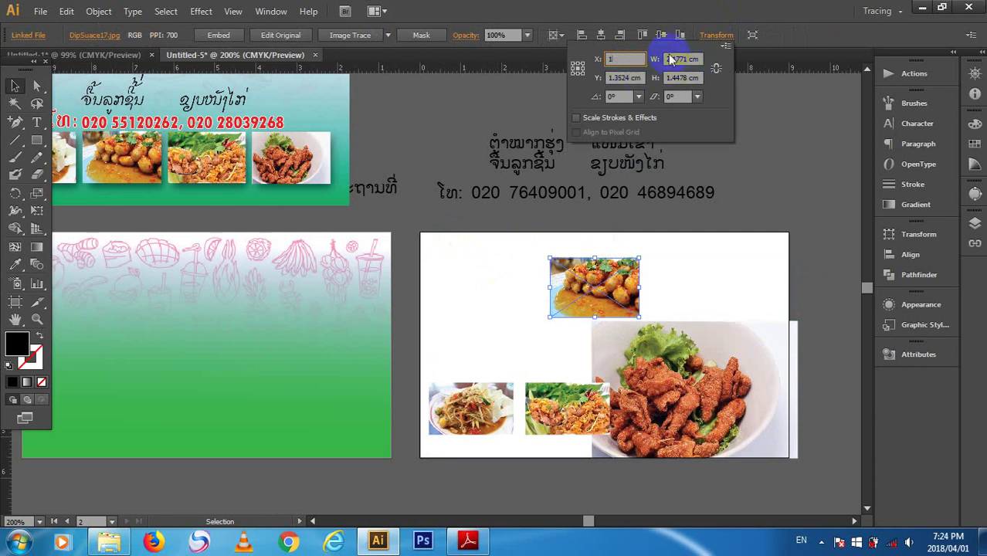
left_click(684, 61)
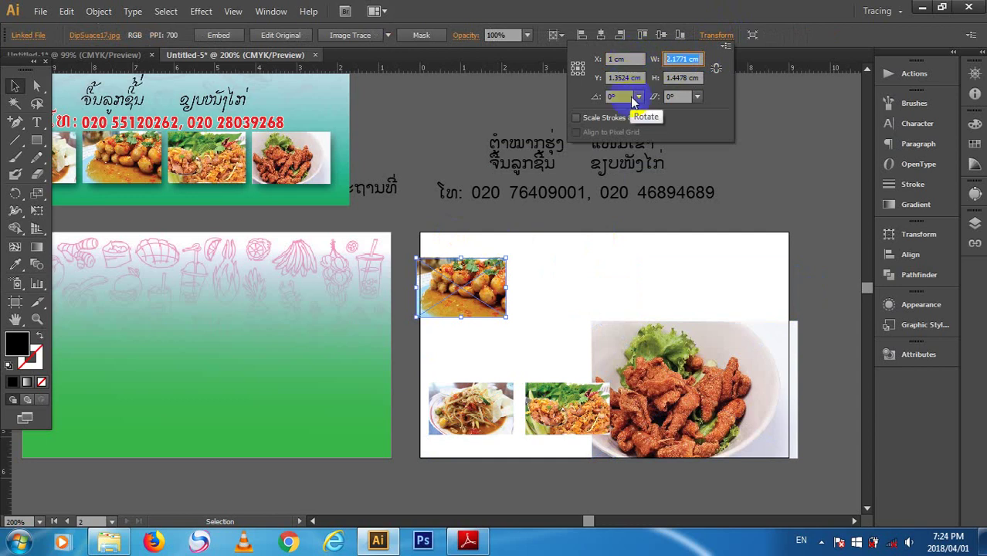
type("2")
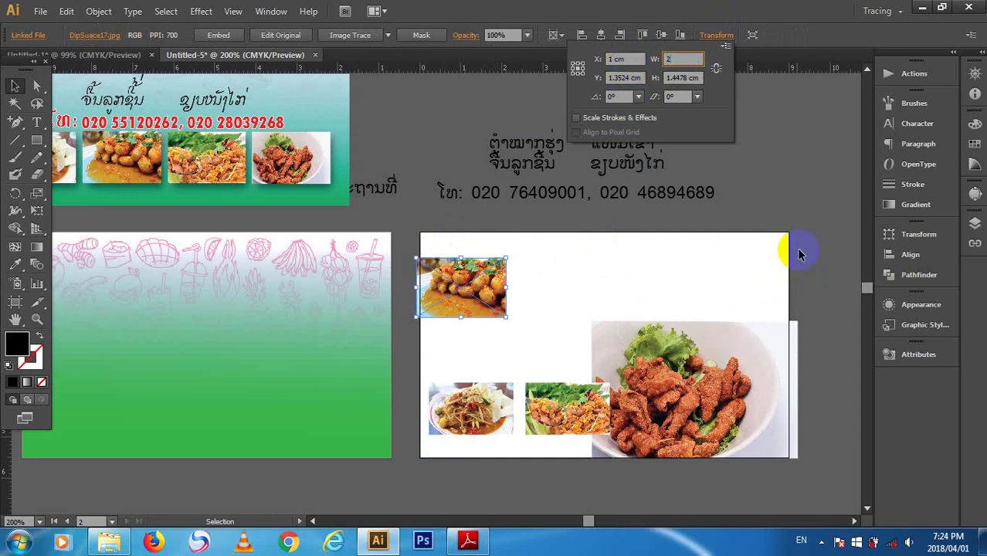
key("Return")
left_click(652, 356)
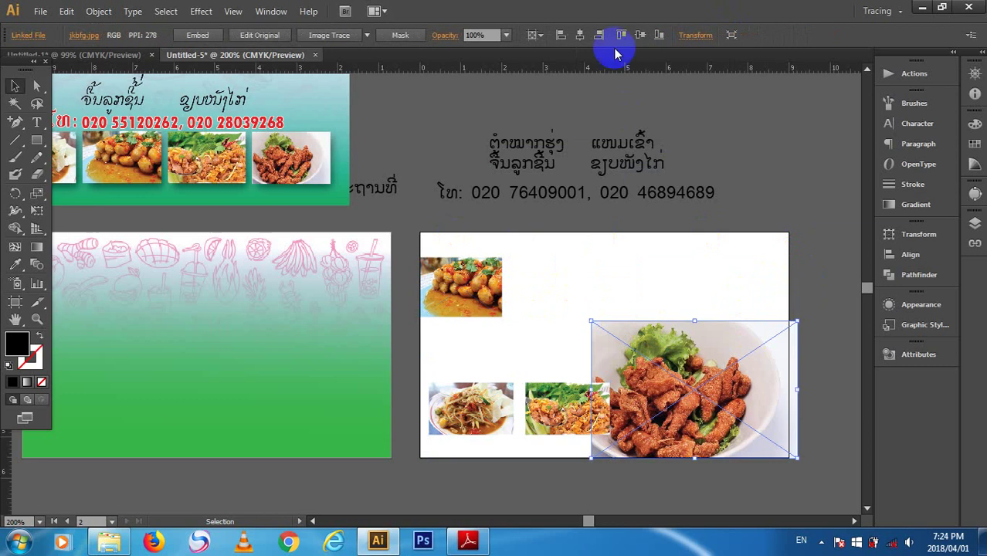
- Set the fried-chicken photo to X 1 cm and width 2 cm, then undo the distorted resize
left_click(685, 39)
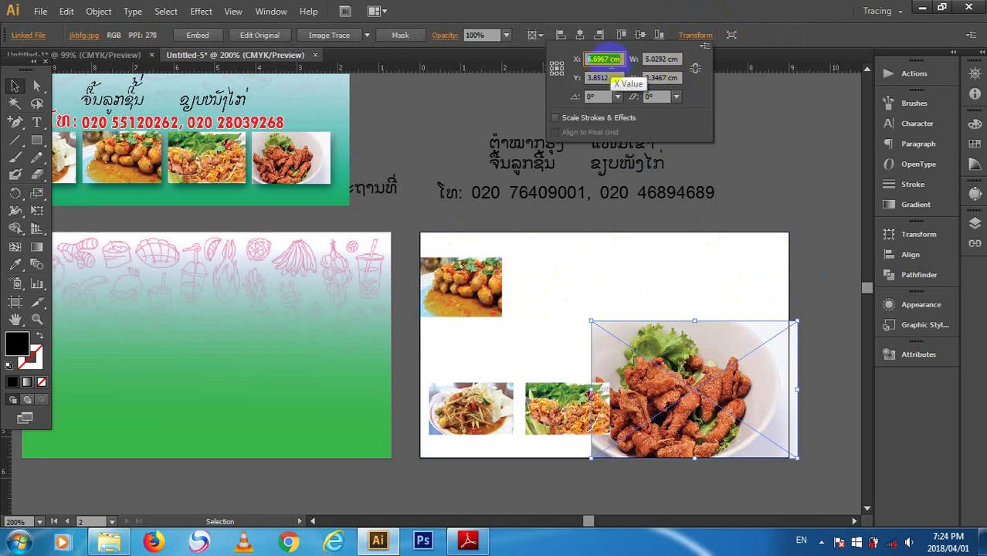
left_click(671, 61)
key("Return")
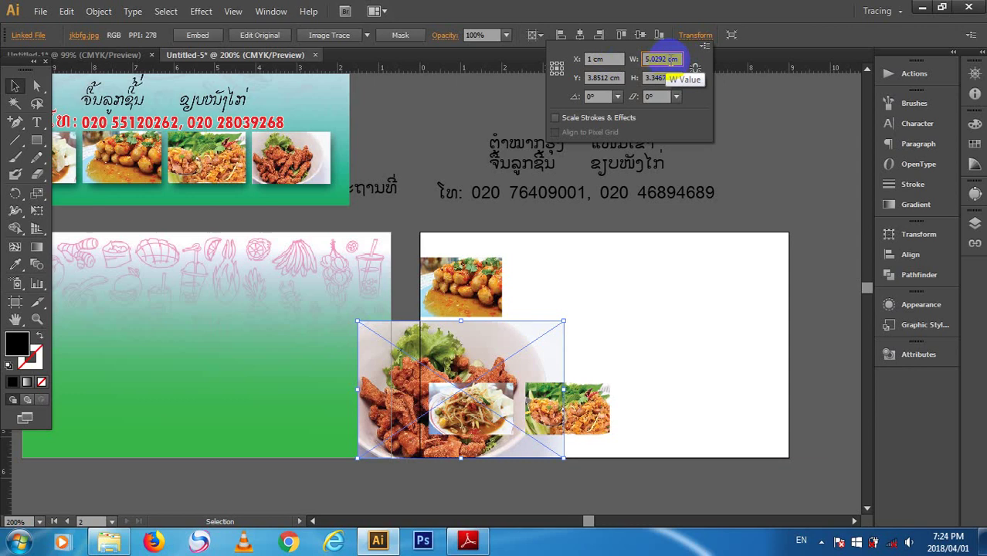
left_click(678, 60)
type("2")
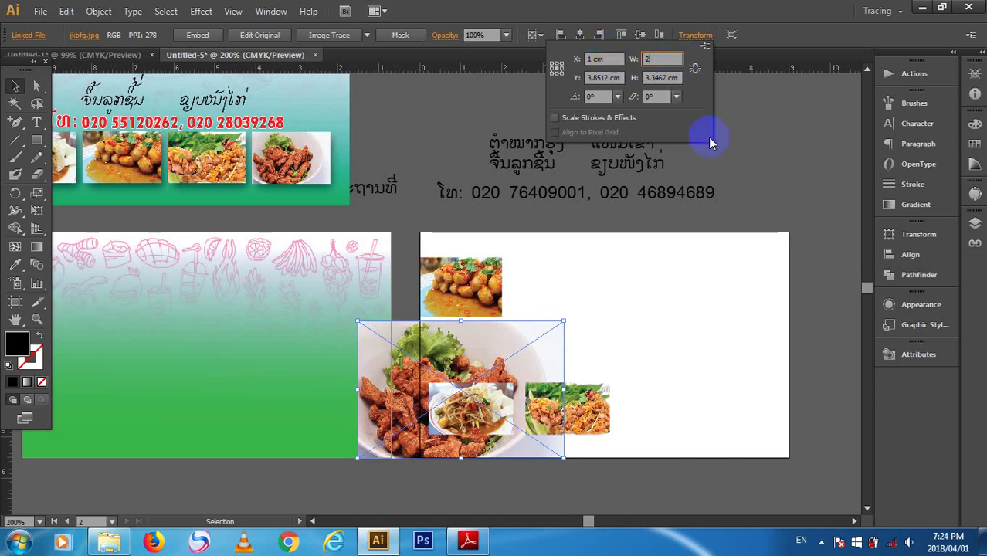
key("Return")
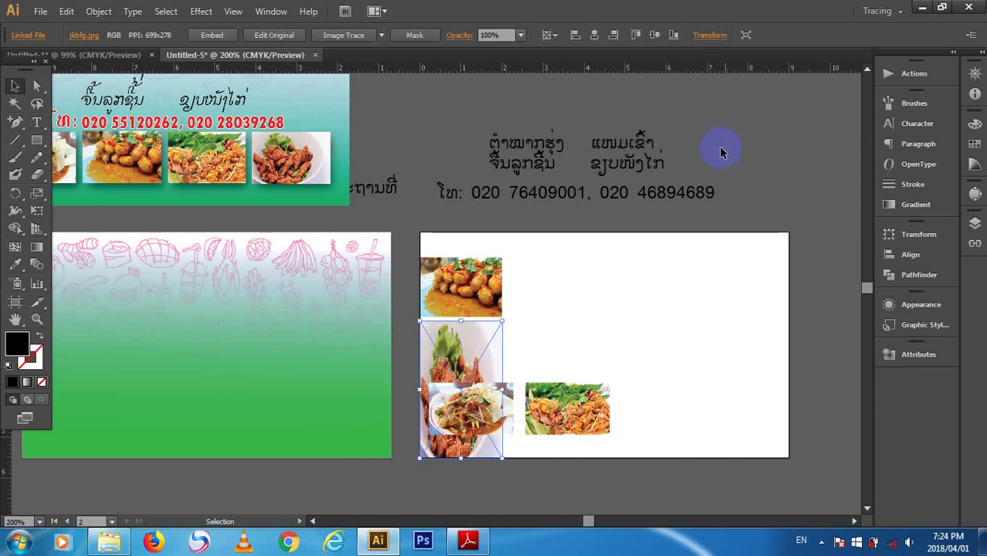
left_click(467, 374)
left_click_drag(468, 374, 660, 300)
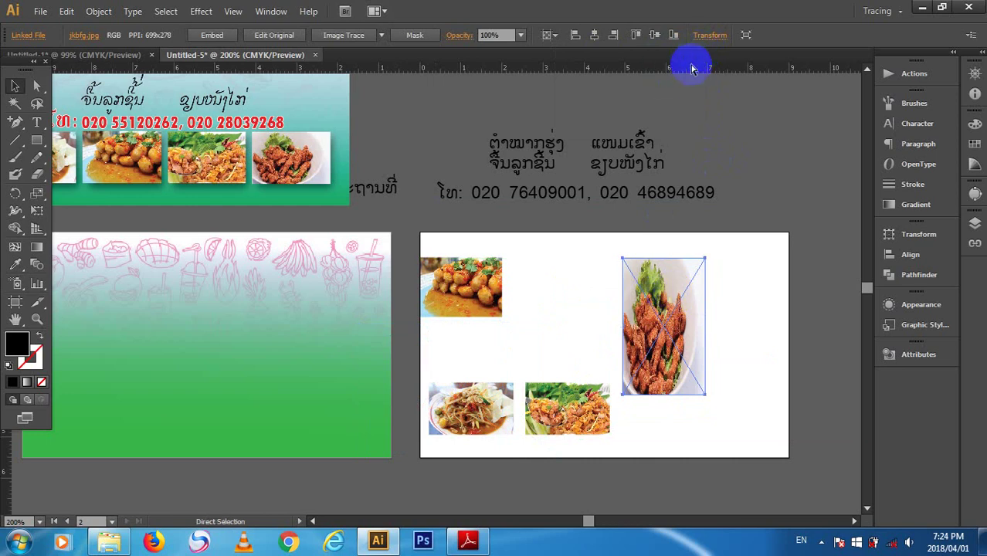
key("ctrl+z")
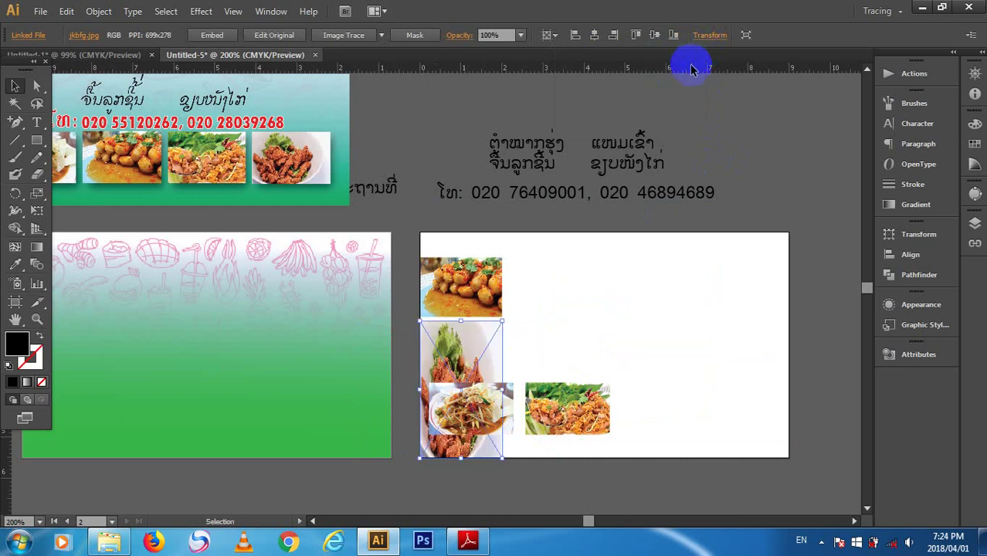
key("ctrl+z")
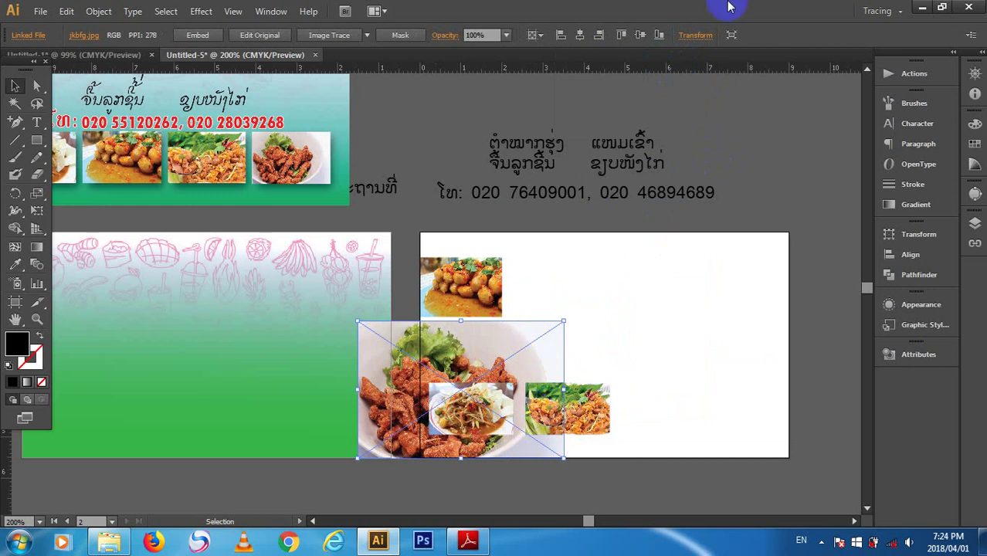
- With Constrain Proportions on, resize the fried-chicken photo to 2 cm wide beside the dip-sauce photo
left_click(697, 36)
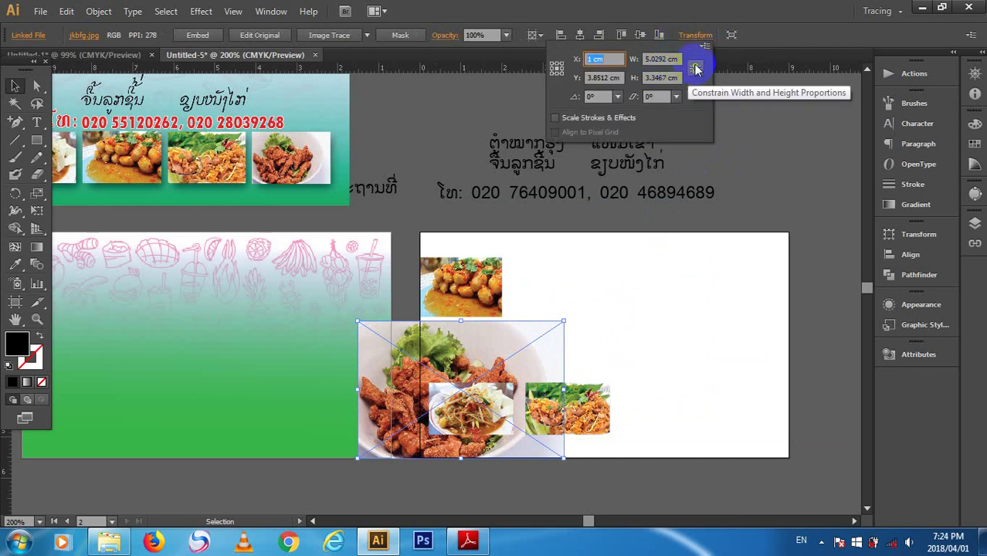
left_click(696, 71)
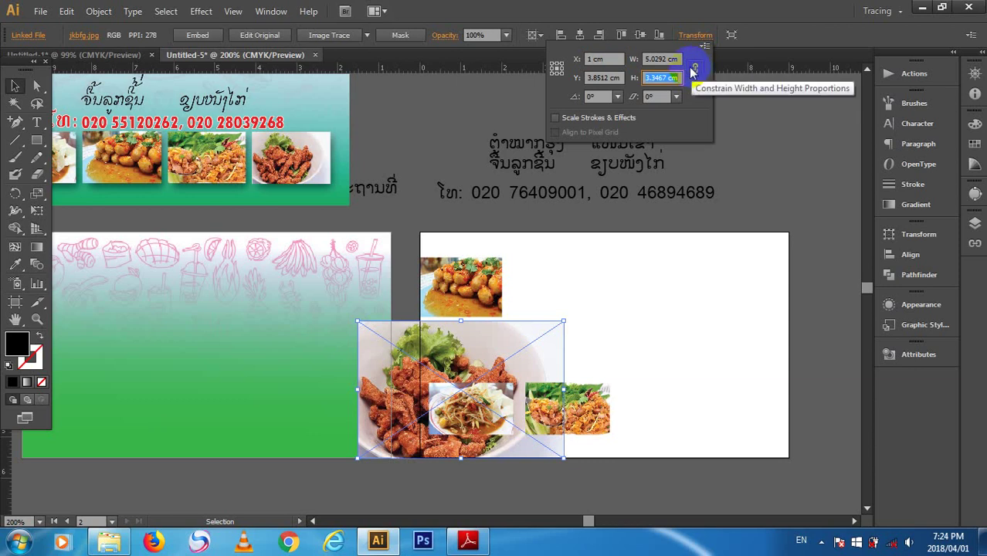
left_click(651, 59)
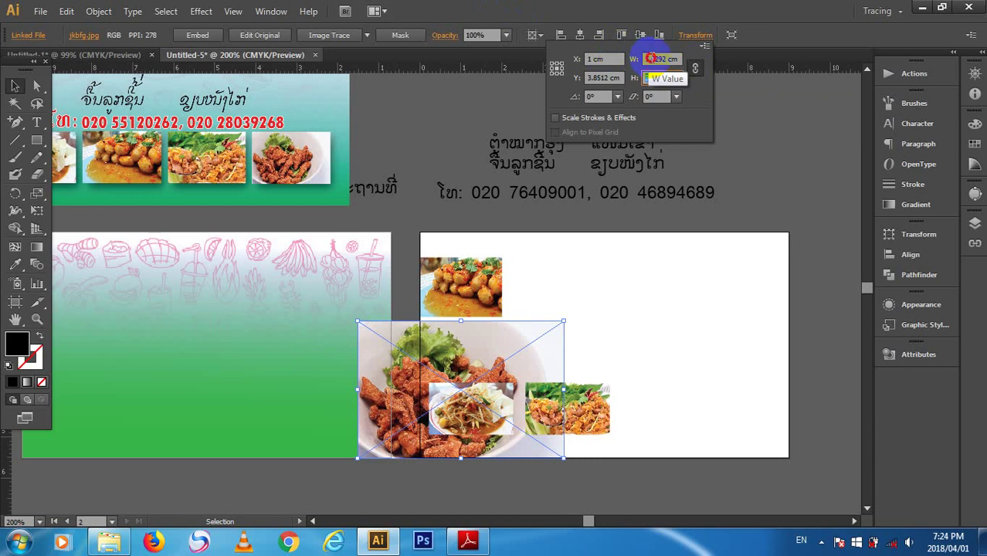
type("2cm")
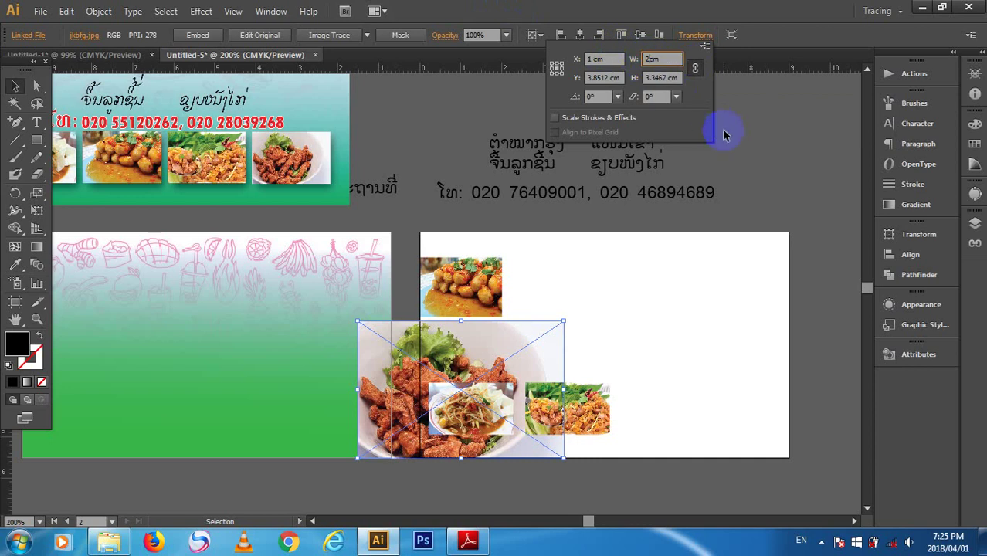
key("Return")
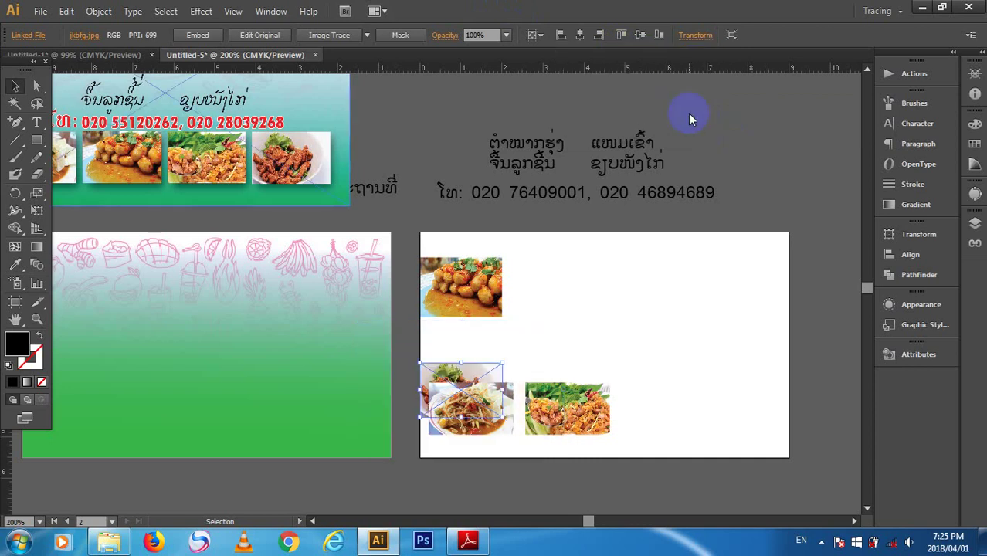
left_click_drag(456, 364, 570, 270)
left_click(567, 431)
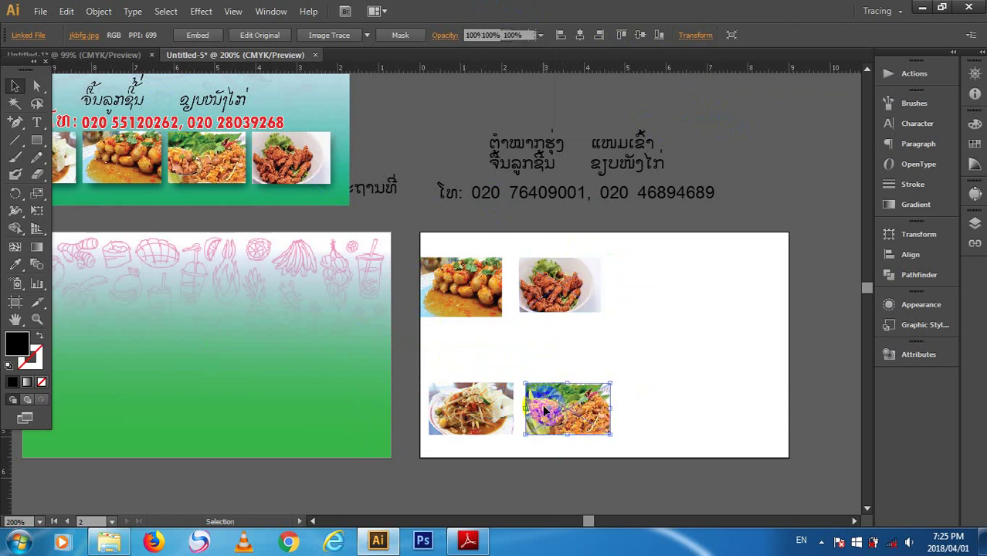
- Set the lower-right crispy rice salad photo to X 1 cm in Transform
left_click(729, 35)
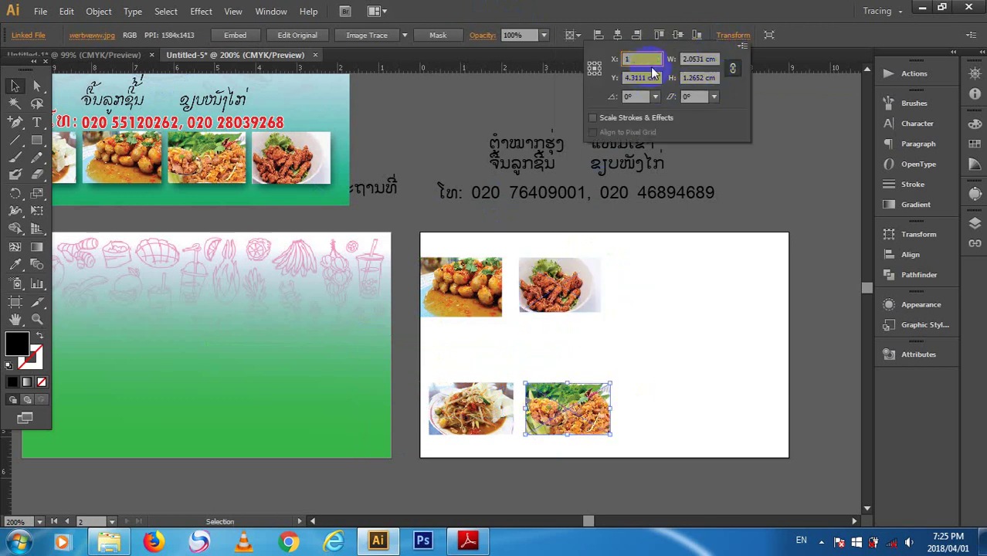
type("1")
key("Return")
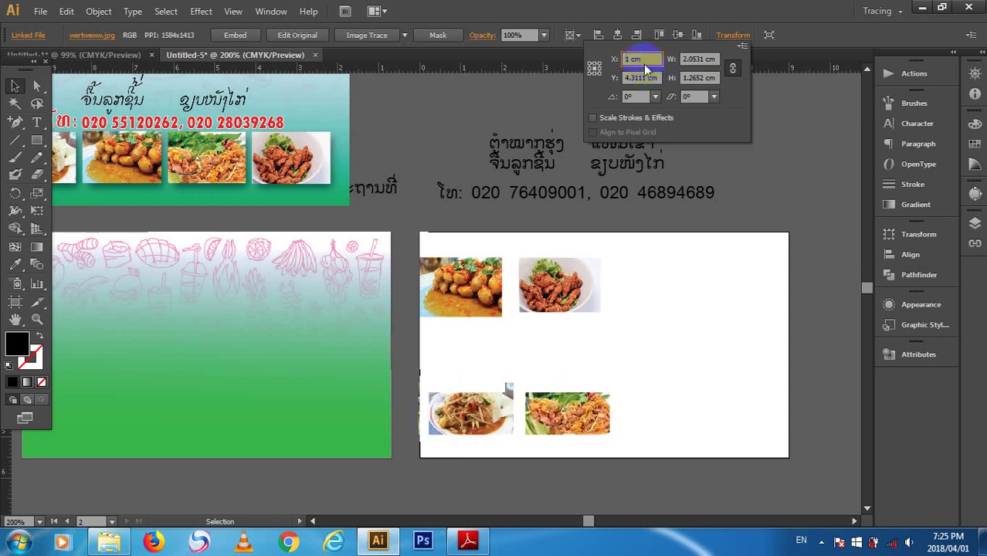
left_click(750, 136)
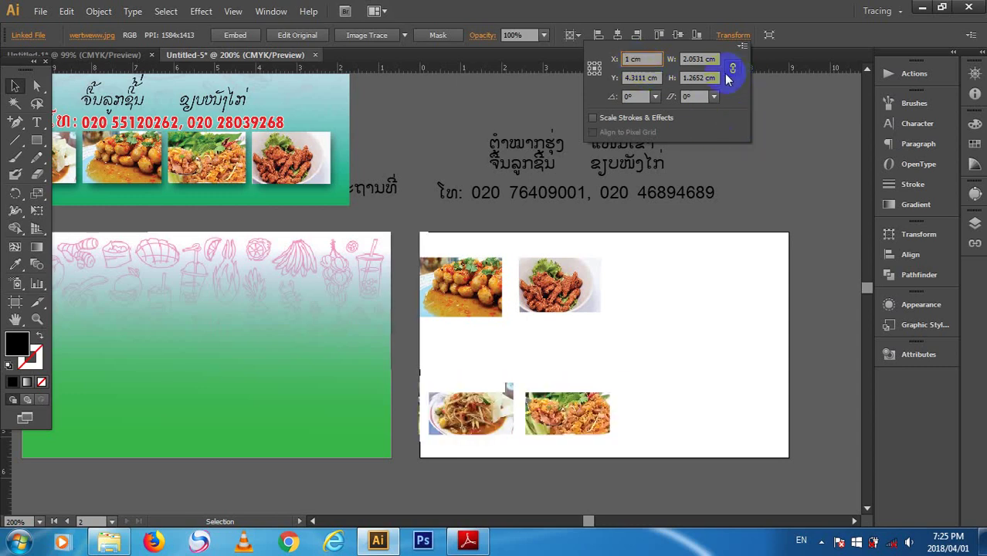
left_click(699, 78)
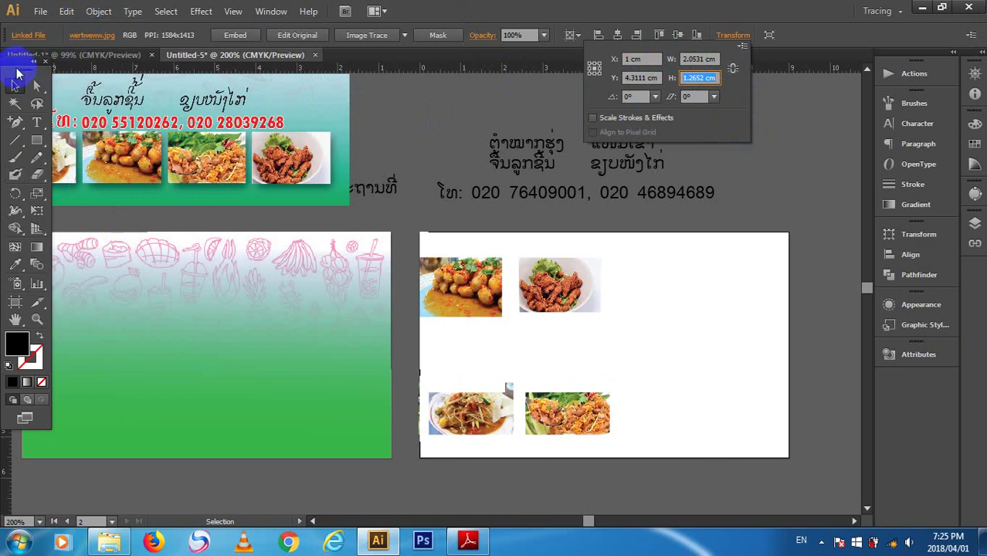
left_click(56, 99)
- Float the Tools panel off its dock and reopen the Transform settings
left_click_drag(17, 71, 74, 94)
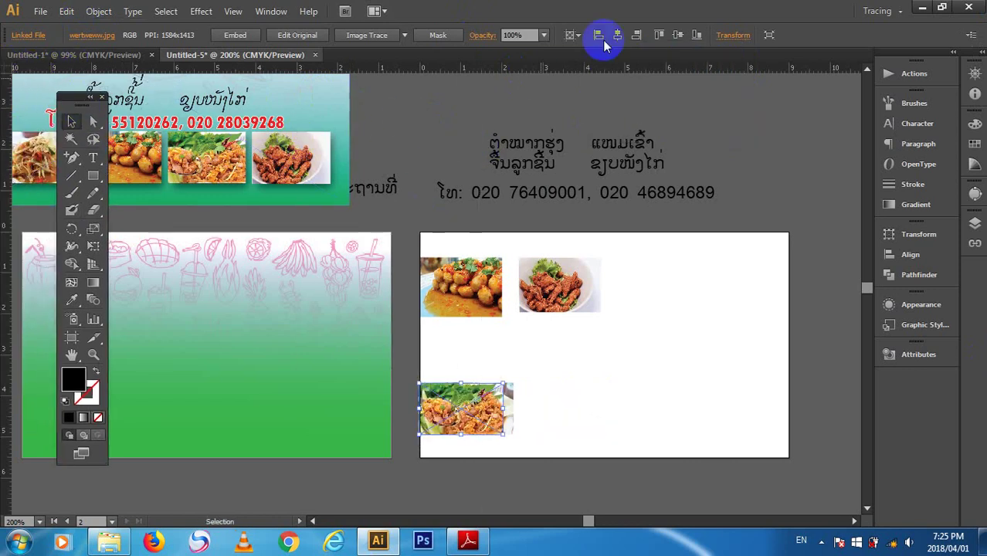
left_click(738, 36)
left_click(737, 35)
left_click(737, 36)
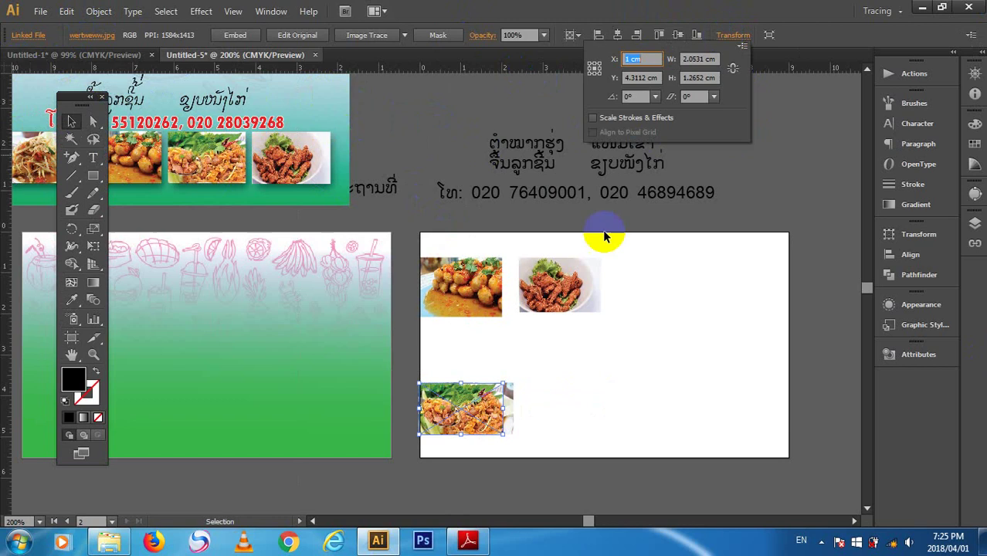
left_click(576, 280)
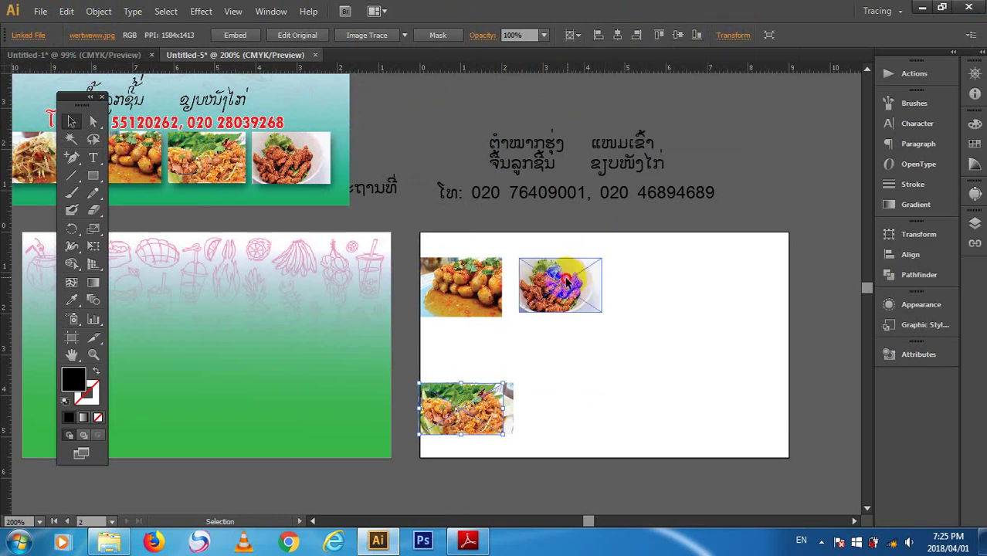
- Set the chicken photo's height to 1 cm in the Transform settings
left_click(699, 35)
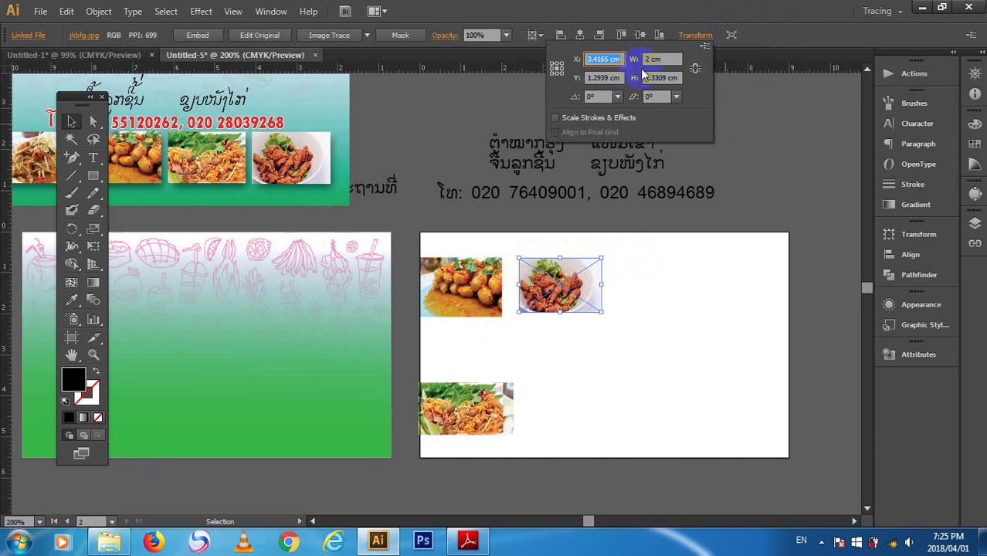
left_click(696, 69)
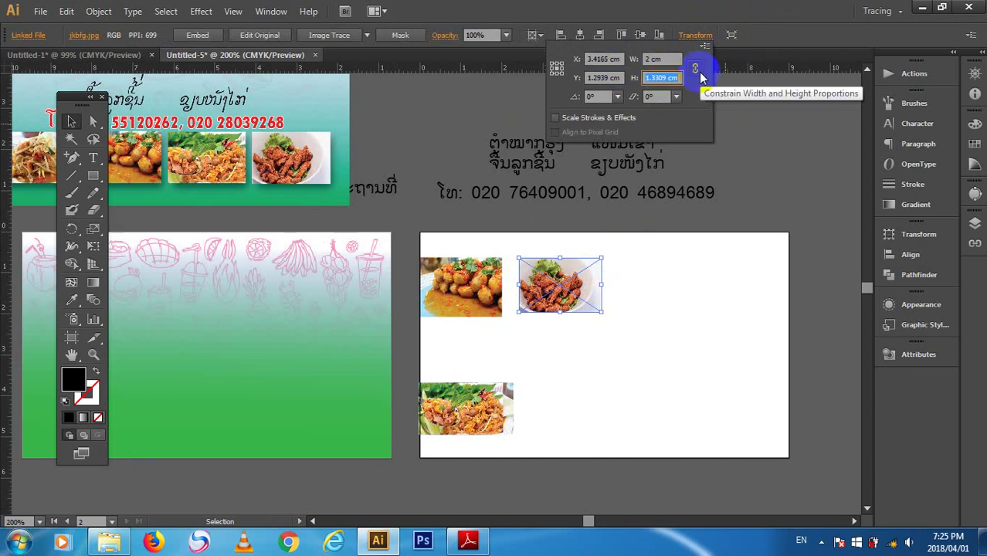
left_click(653, 60)
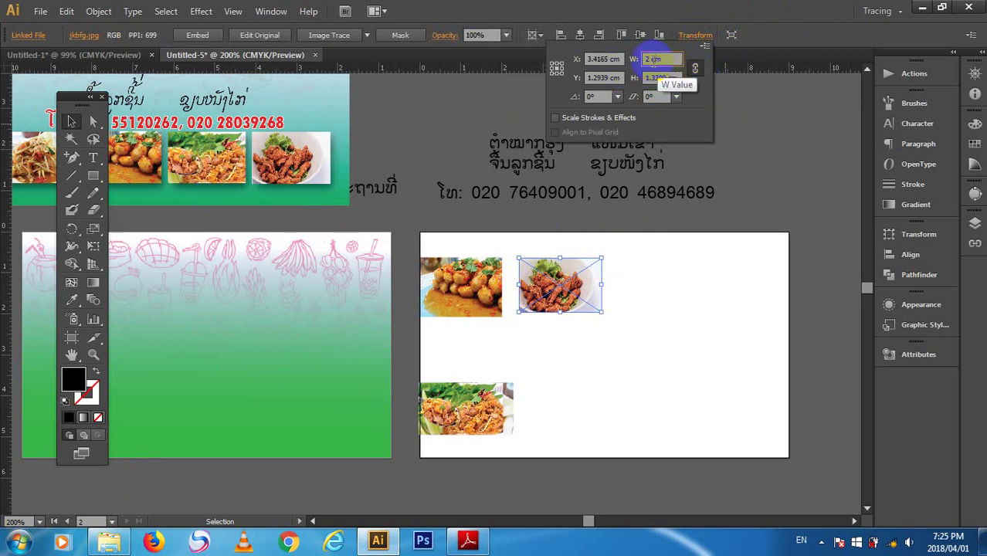
left_click(696, 71)
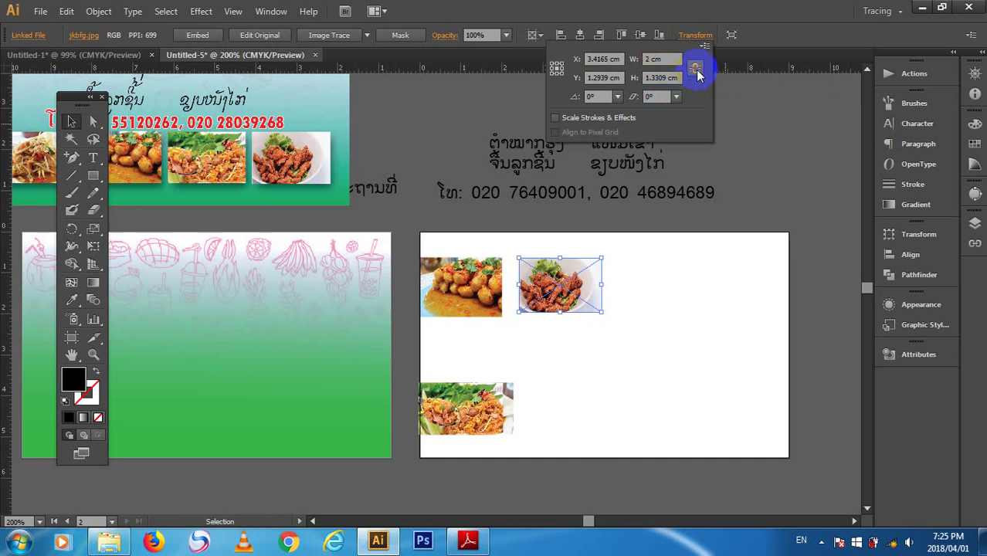
left_click(667, 77)
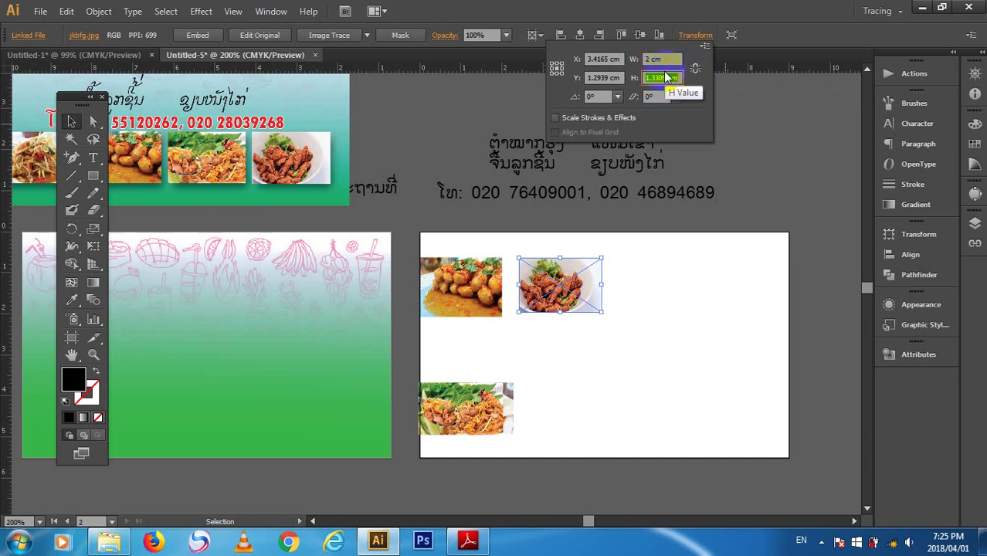
type("1")
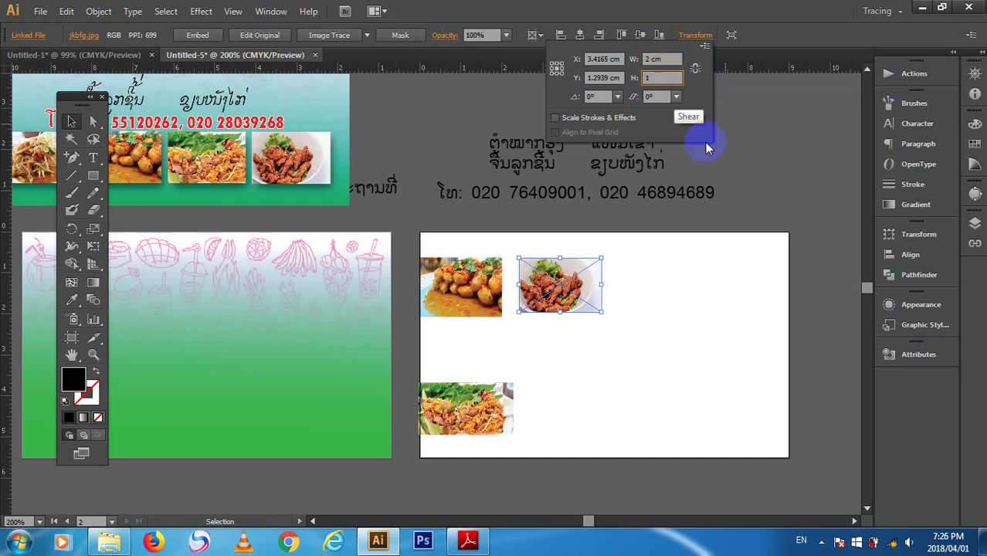
key("Return")
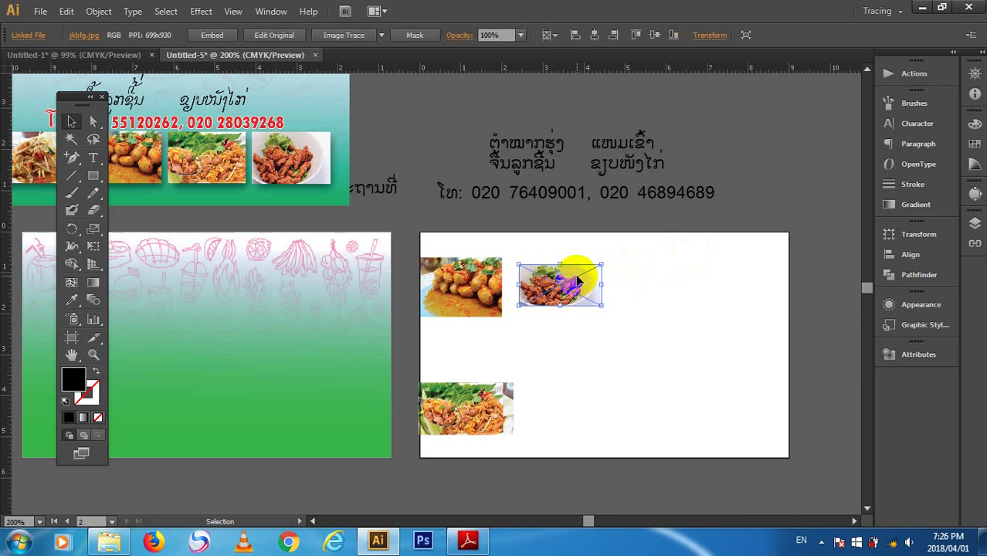
- Unlink width and height proportions for the potato photo and apply
left_click(669, 306)
left_click(491, 274)
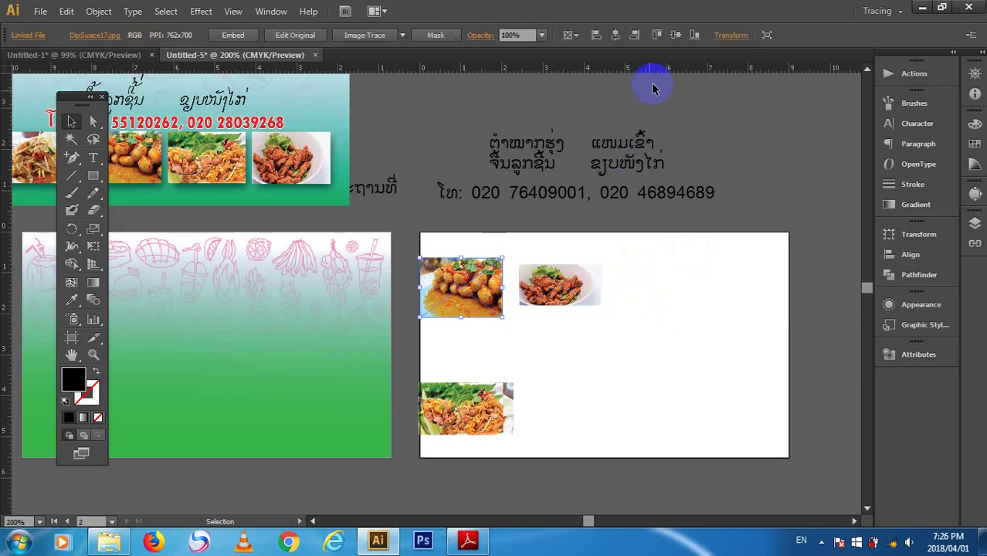
left_click(730, 35)
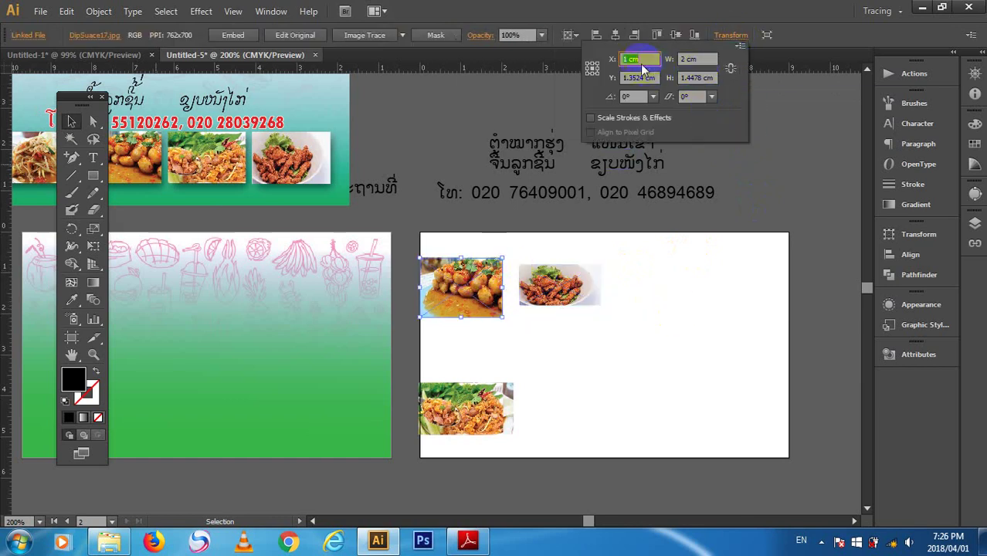
left_click(730, 68)
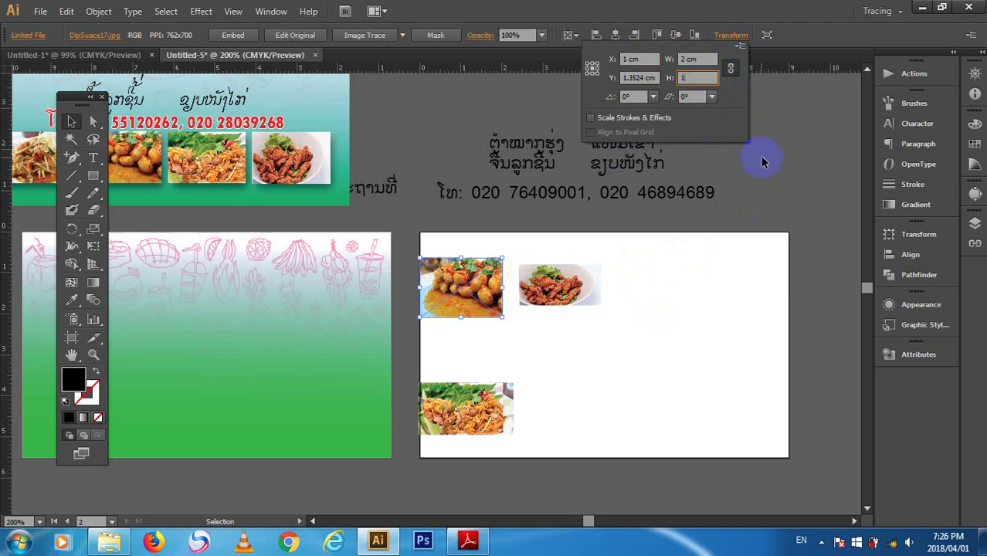
key("Return")
- Set the potato and chicken photos to a 2 cm height together
left_click(565, 345)
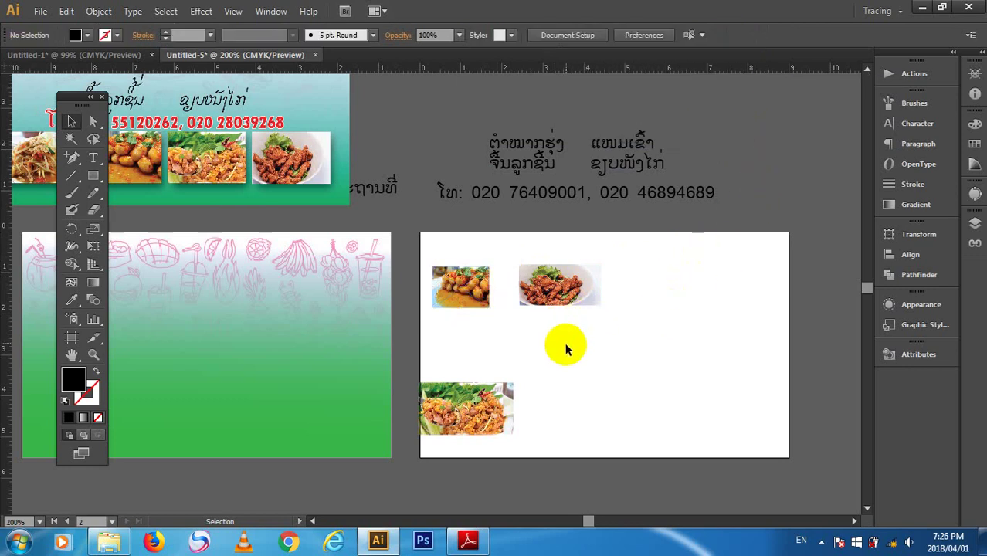
left_click(469, 293)
left_click(550, 284, "shift")
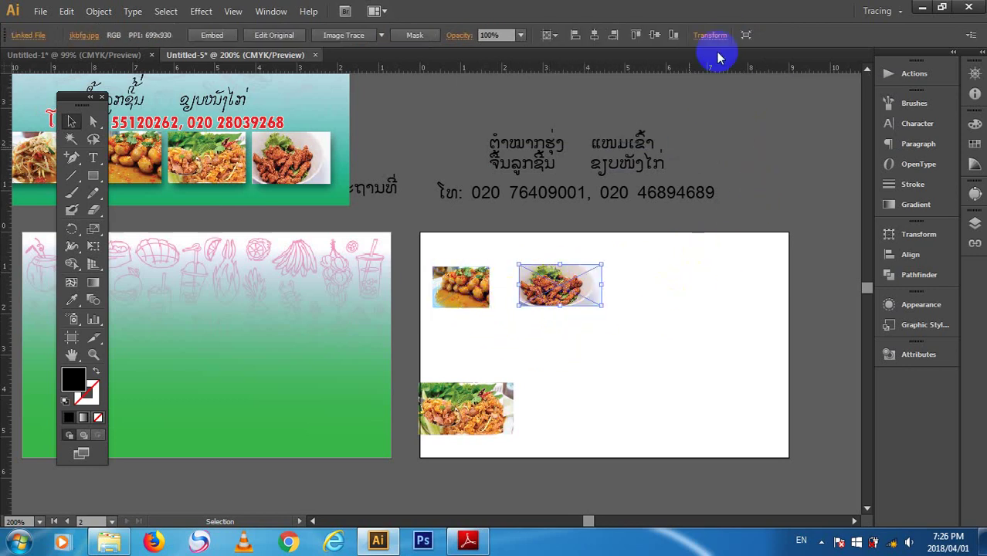
left_click(711, 35)
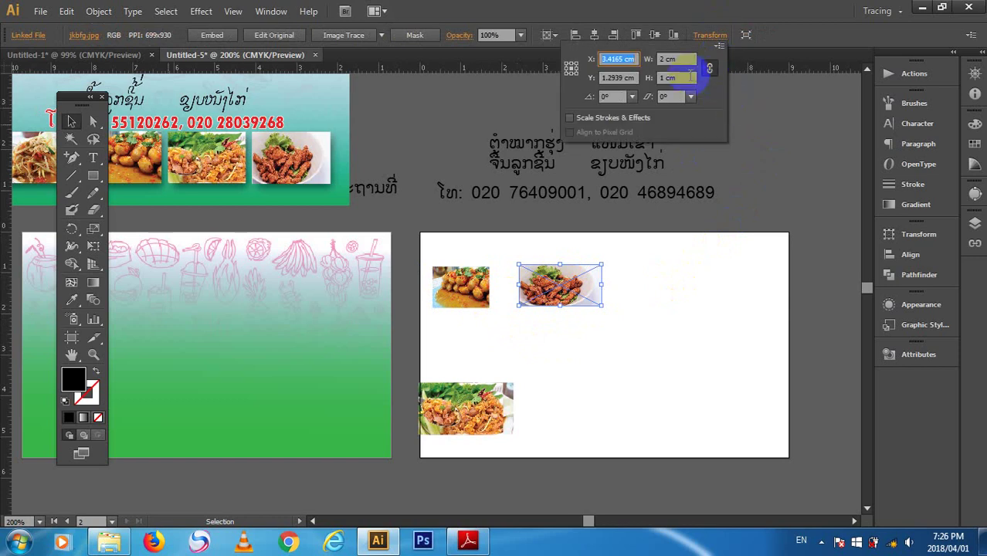
key("Tab")
key("Tab")
key("Tab")
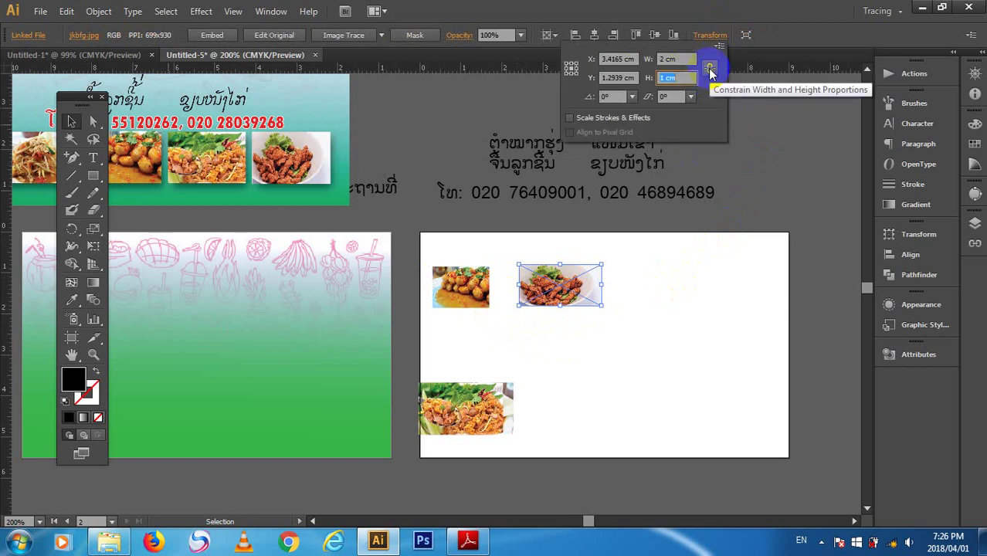
type("2")
left_click(705, 265)
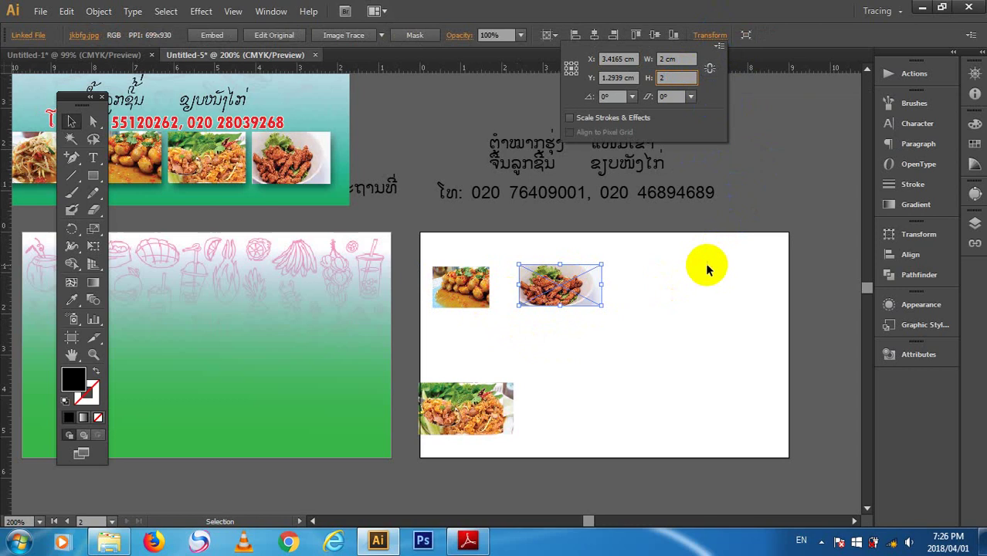
- Resize the potato photo to 2 cm wide and 2 cm tall
left_click(647, 317)
left_click(462, 286)
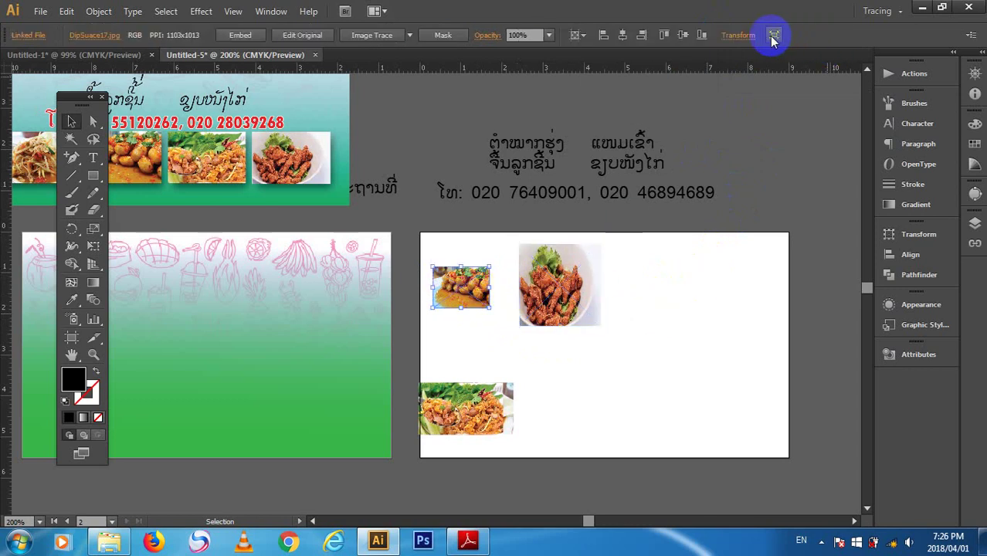
left_click(737, 36)
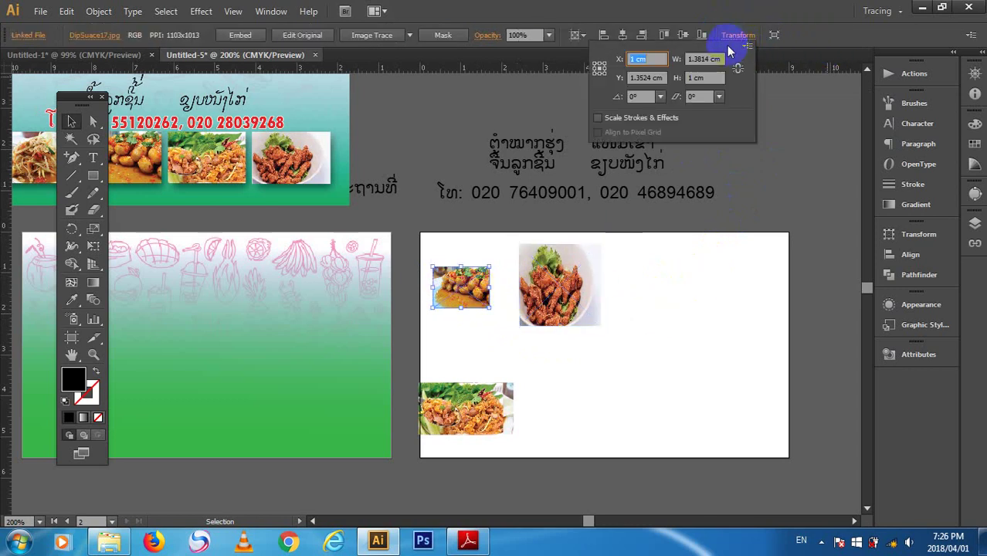
left_click(738, 69)
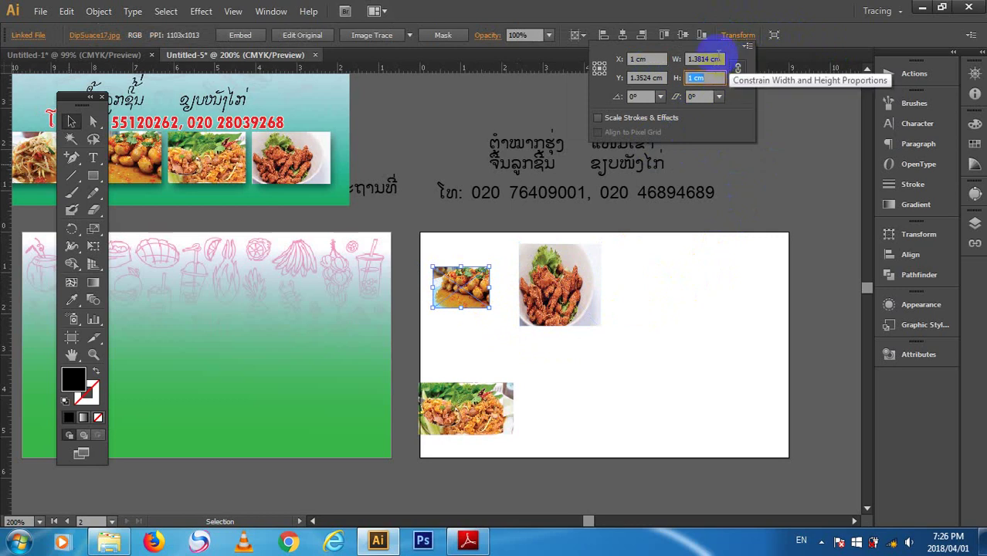
left_click(706, 60)
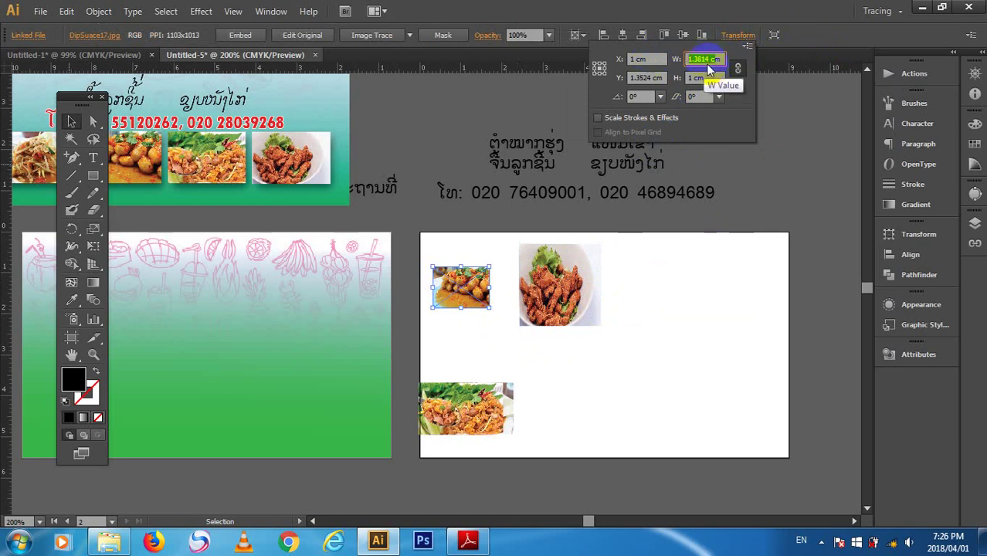
type("2cm")
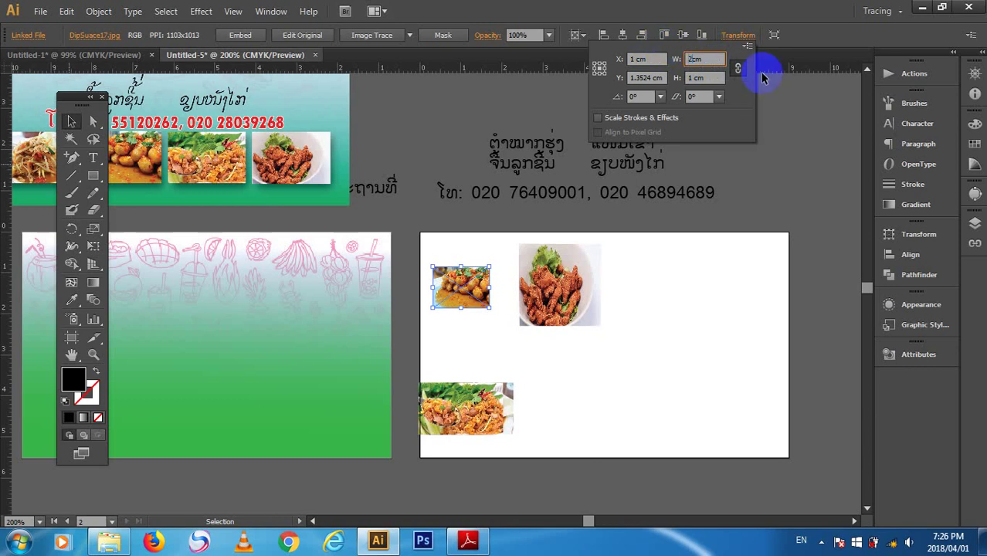
left_click(697, 99)
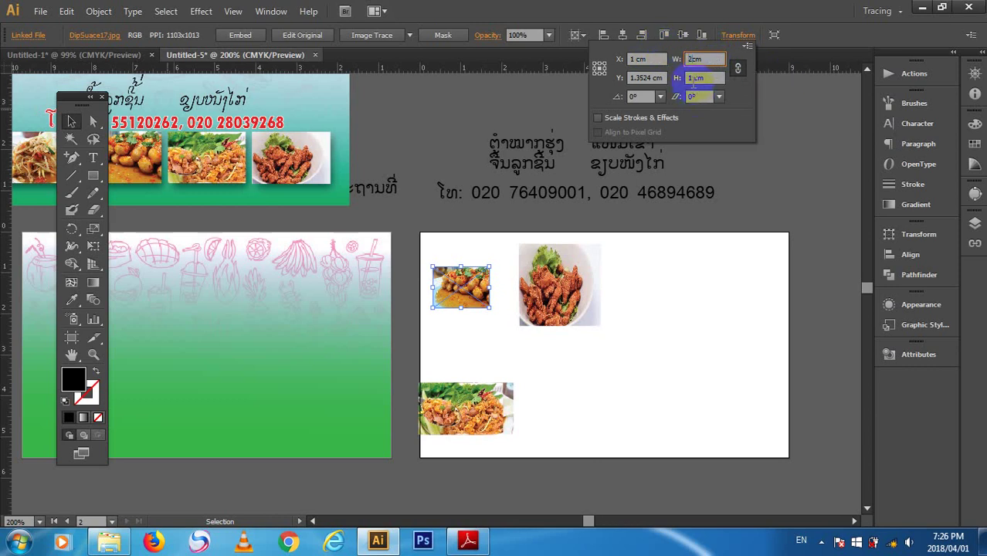
key("Tab")
key("Return")
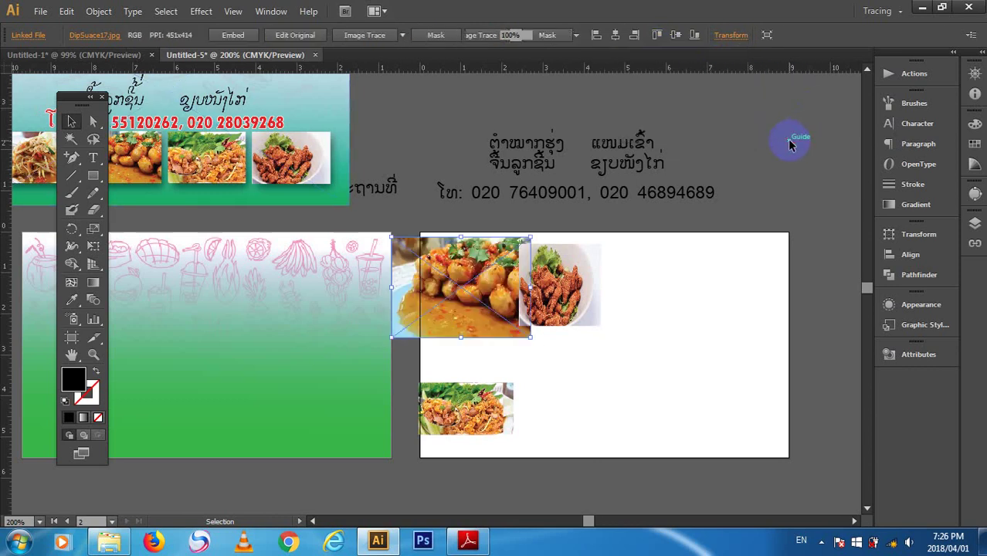
left_click(730, 35)
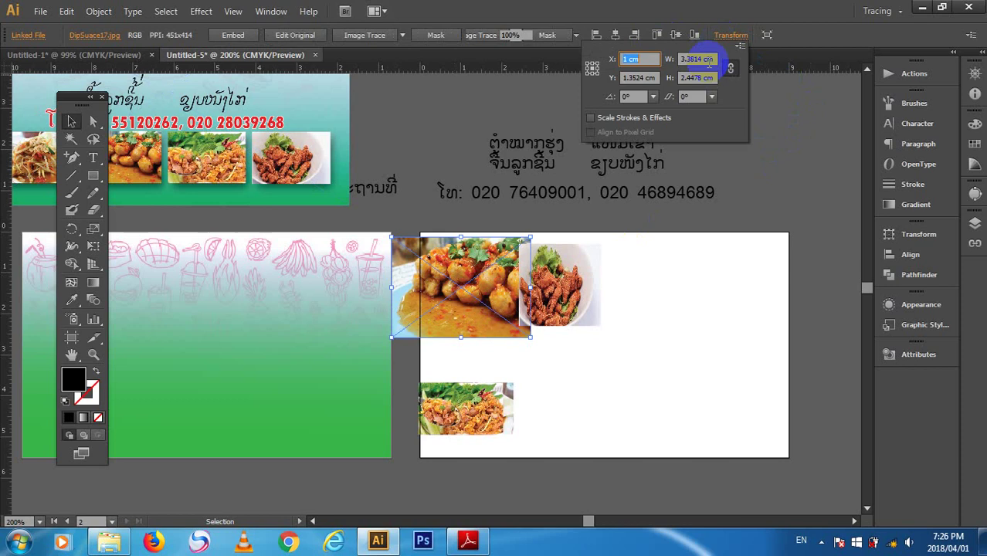
left_click(697, 77)
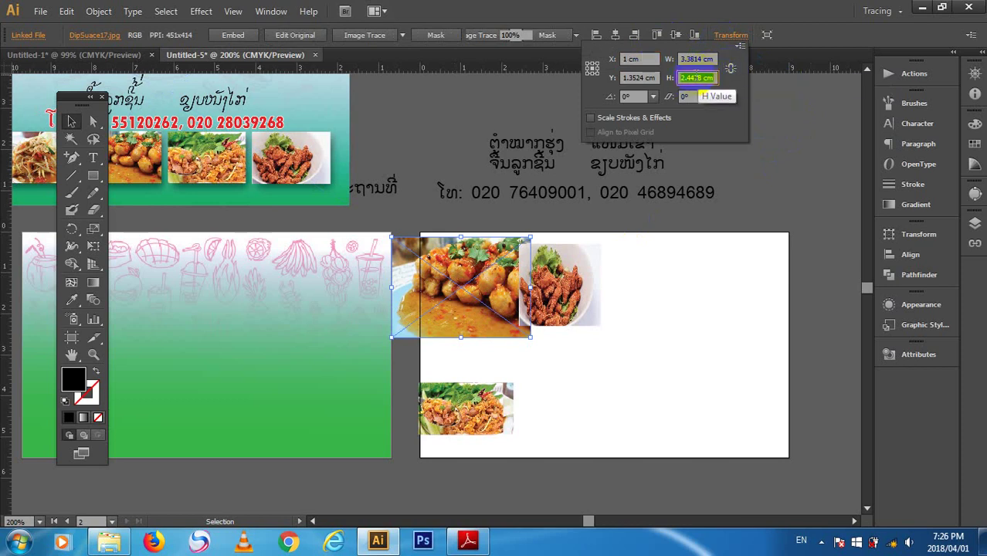
type("2")
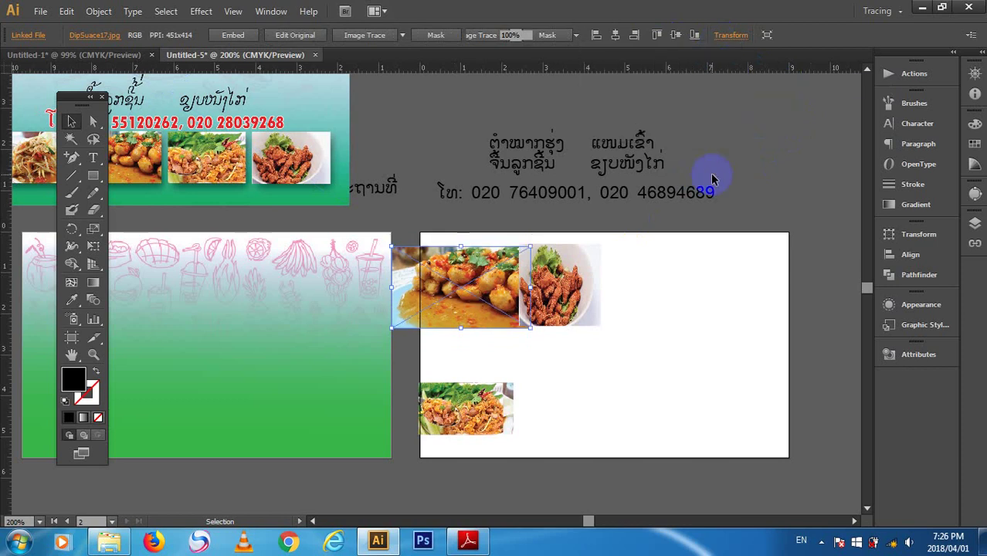
key("Return")
- Reapply the potato photo's 2 cm width and slide the top salad photo right
left_click(682, 335)
left_click(487, 251)
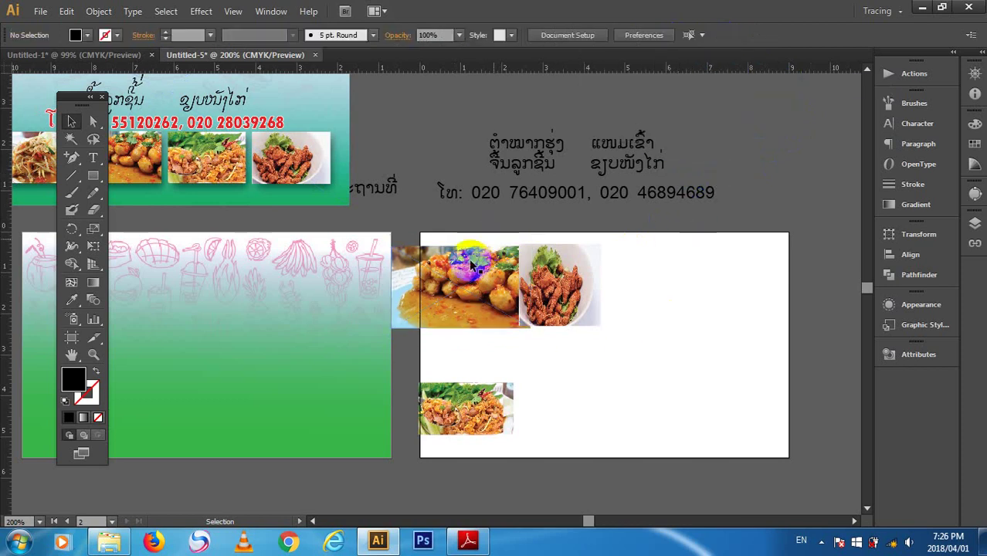
left_click(729, 35)
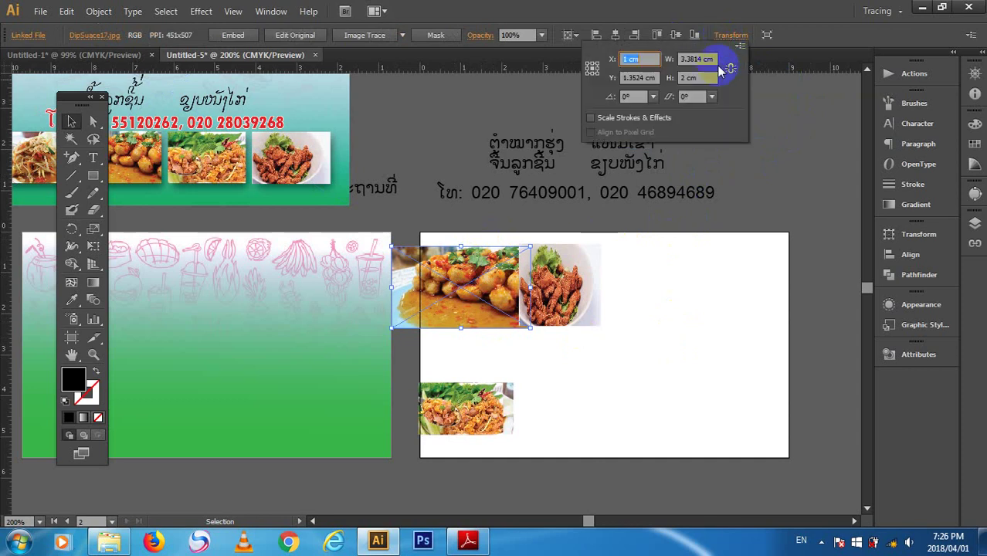
left_click(697, 59)
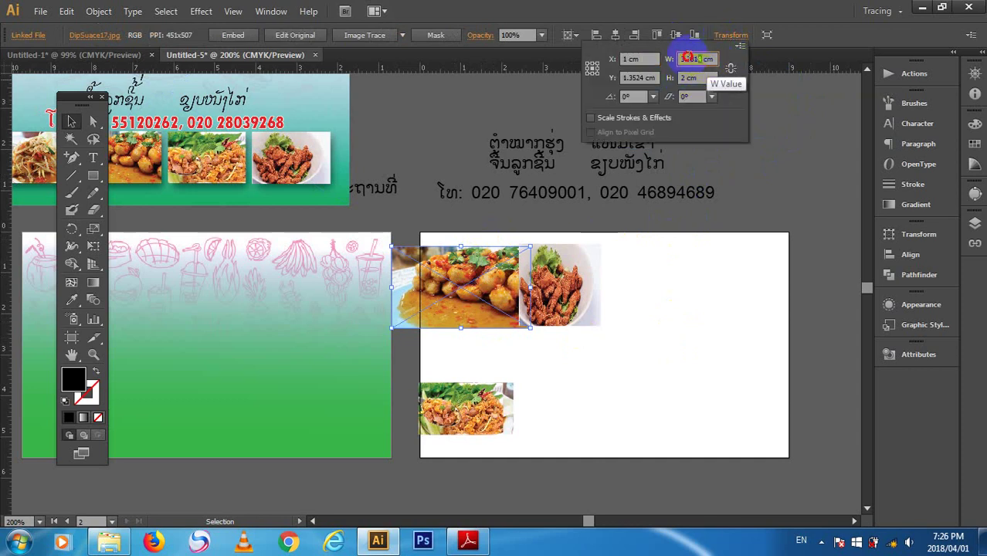
type("2 cm")
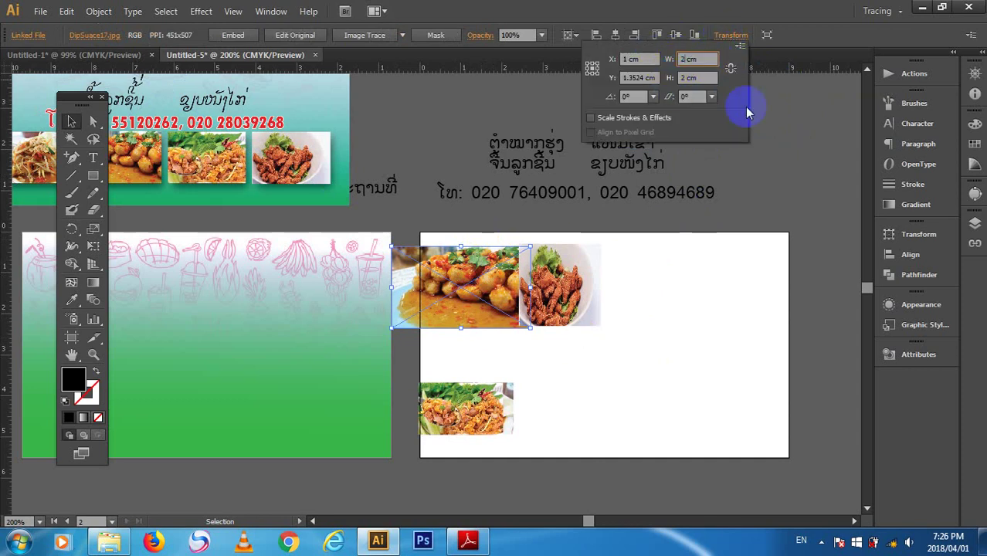
key("Return")
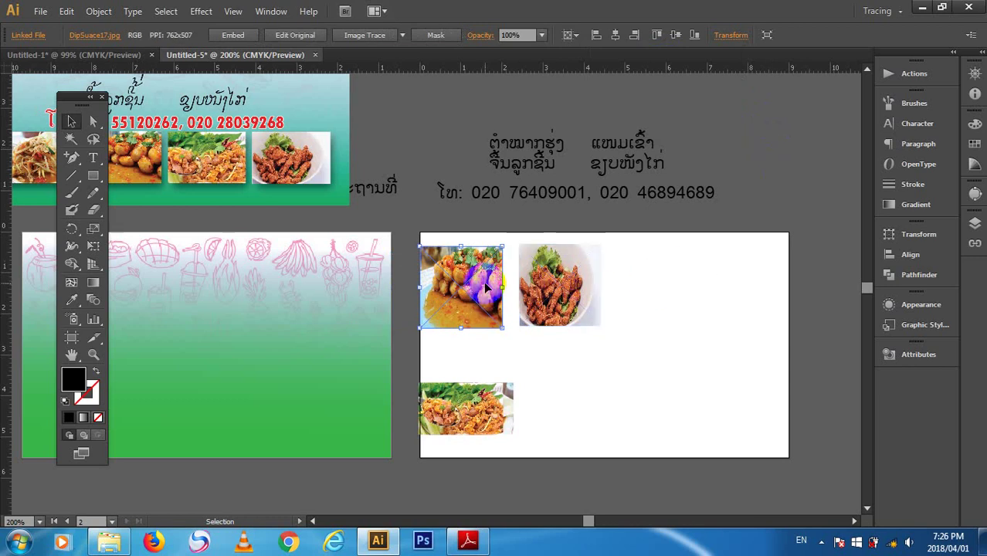
left_click_drag(458, 421, 574, 395)
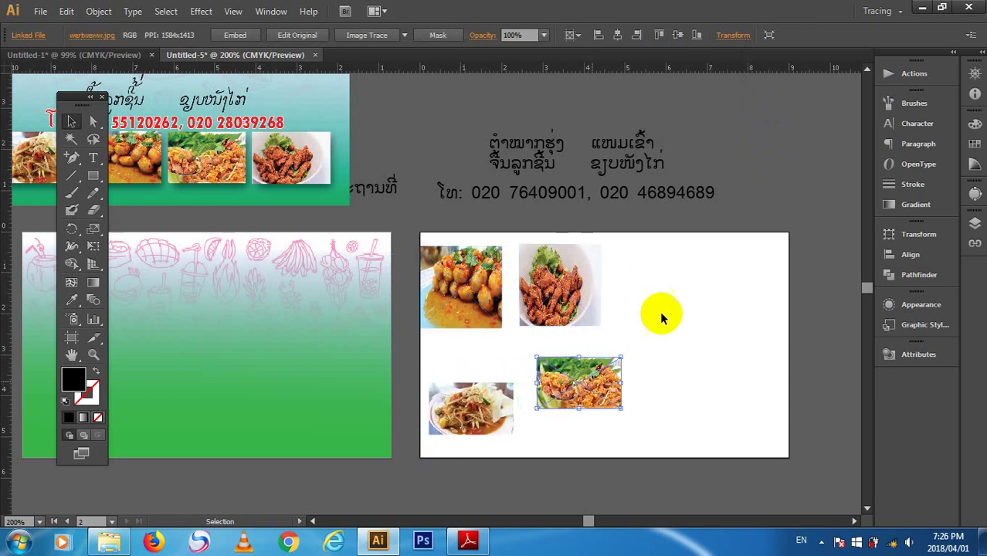
- Make the moved salad photo 2 cm tall and place it third in the top row
left_click(738, 36)
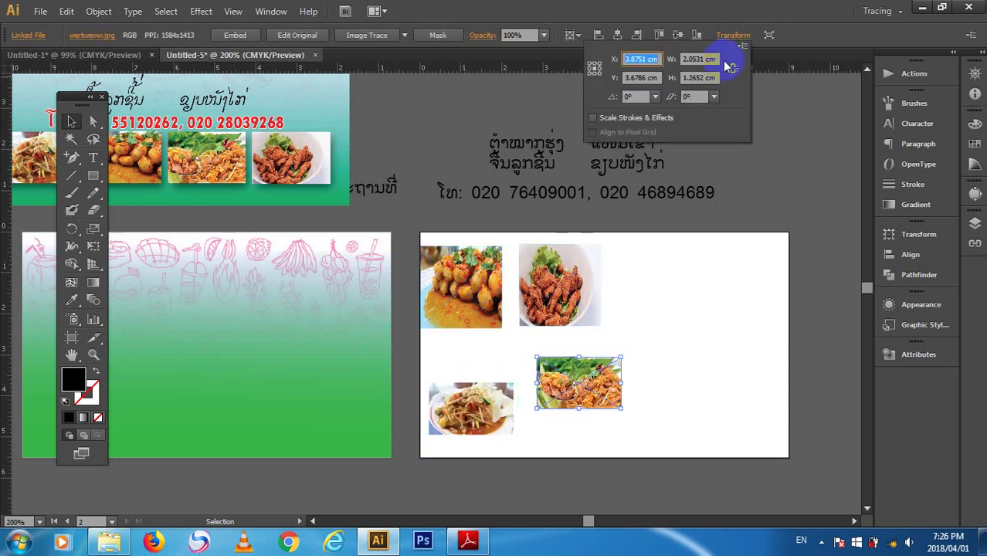
left_click(733, 70)
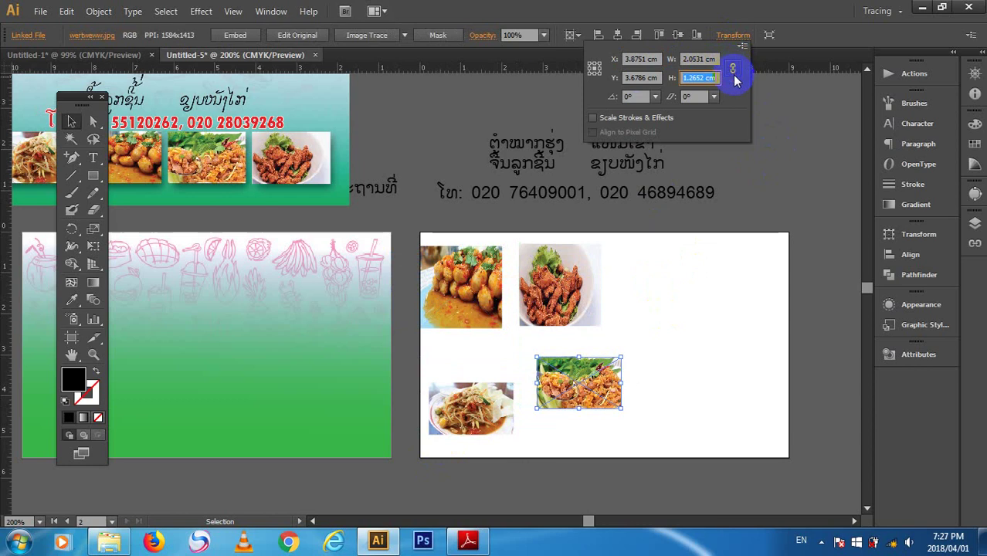
type("1")
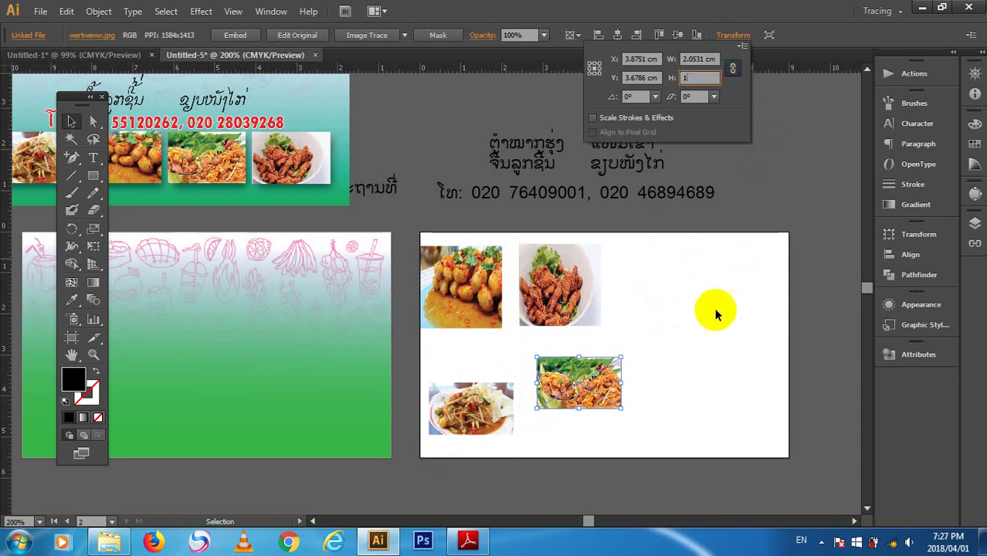
left_click(712, 317)
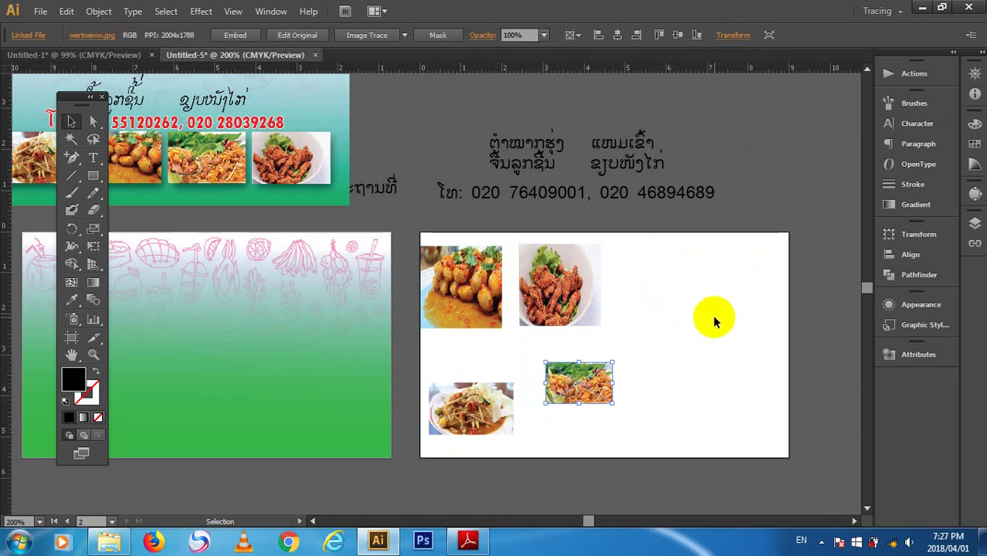
left_click(734, 34)
left_click(733, 69)
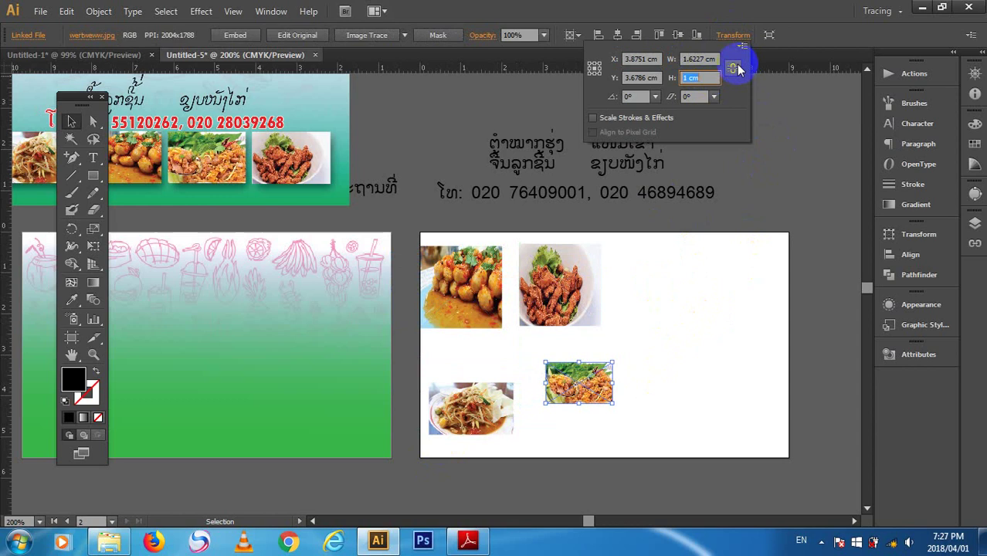
type("2")
left_click(753, 167)
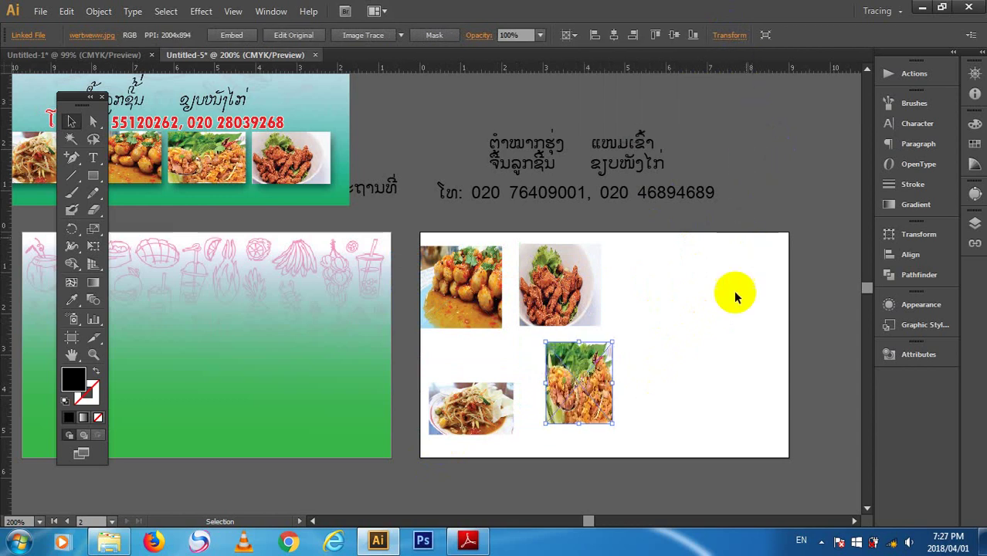
left_click_drag(584, 389, 646, 278)
- Scale the shredded salad photo proportionally to 2 cm tall and move it below the top row
left_click(694, 351)
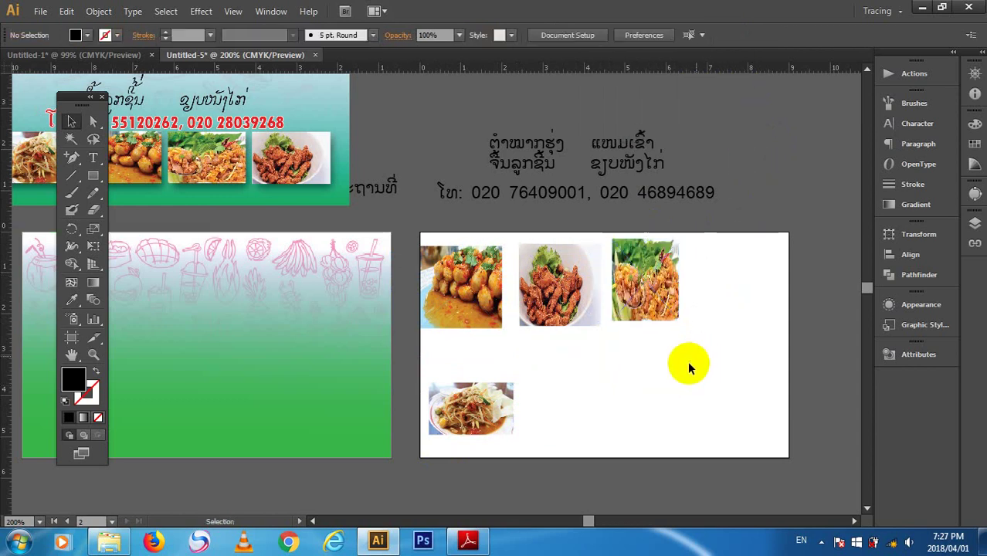
left_click(521, 400)
left_click(730, 35)
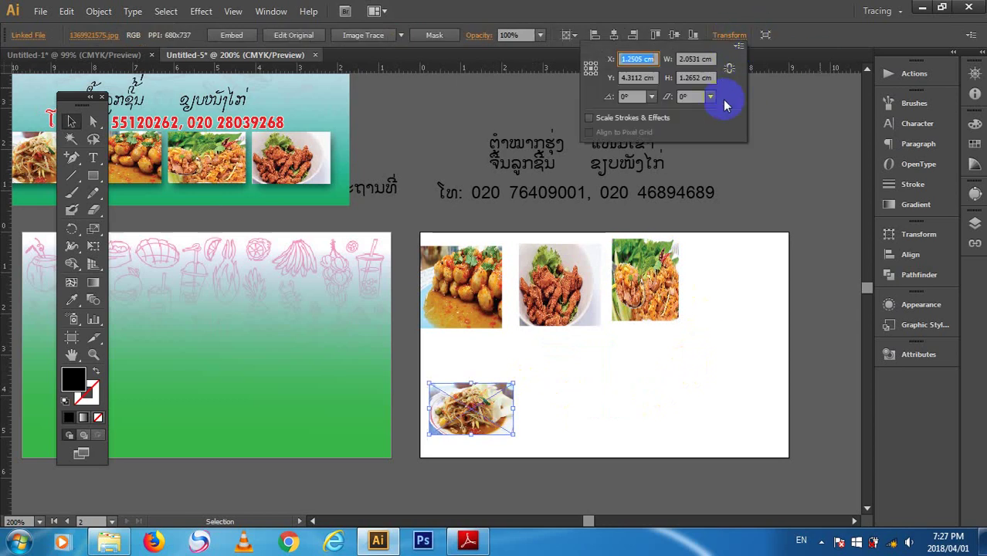
left_click(730, 69)
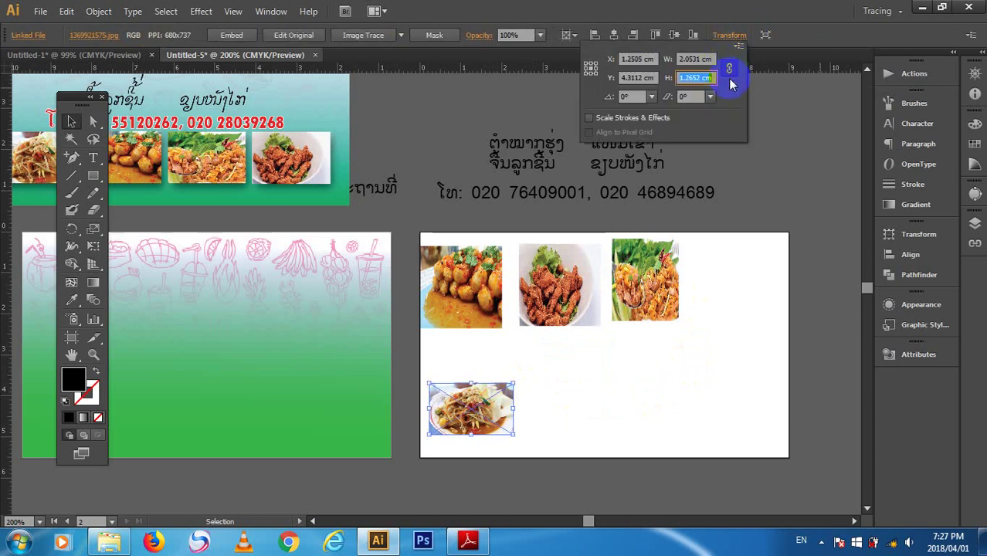
type("2")
key("Return")
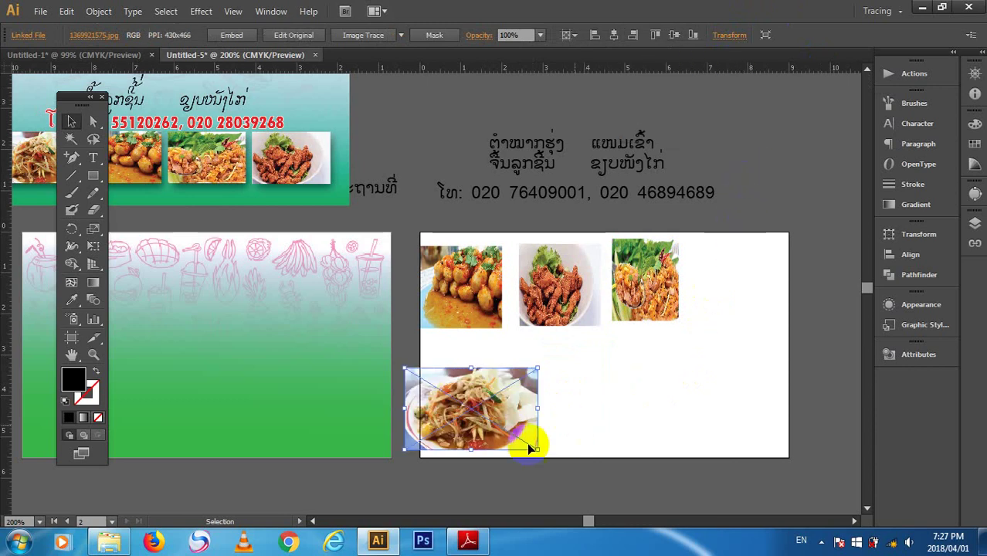
left_click_drag(530, 448, 628, 416)
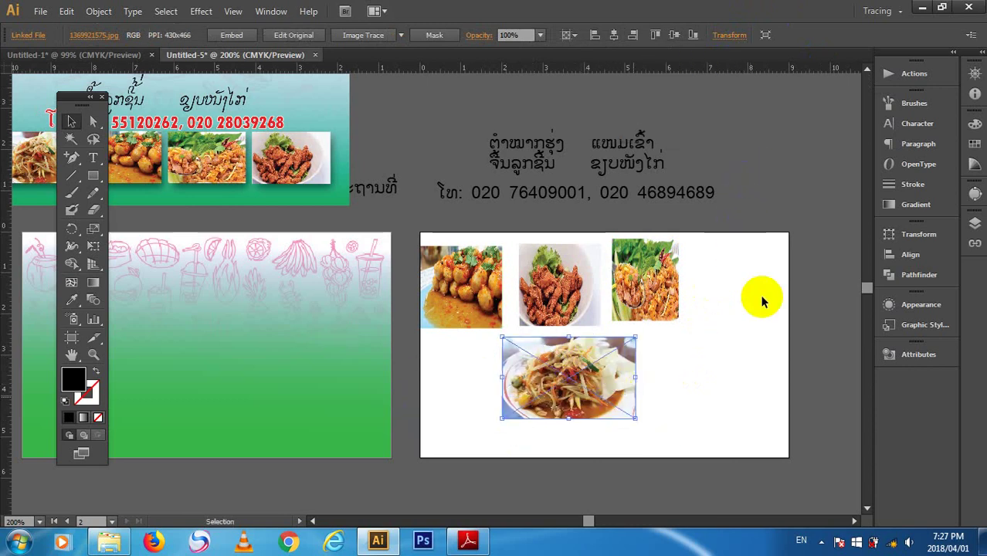
left_click(754, 302)
left_click(646, 312)
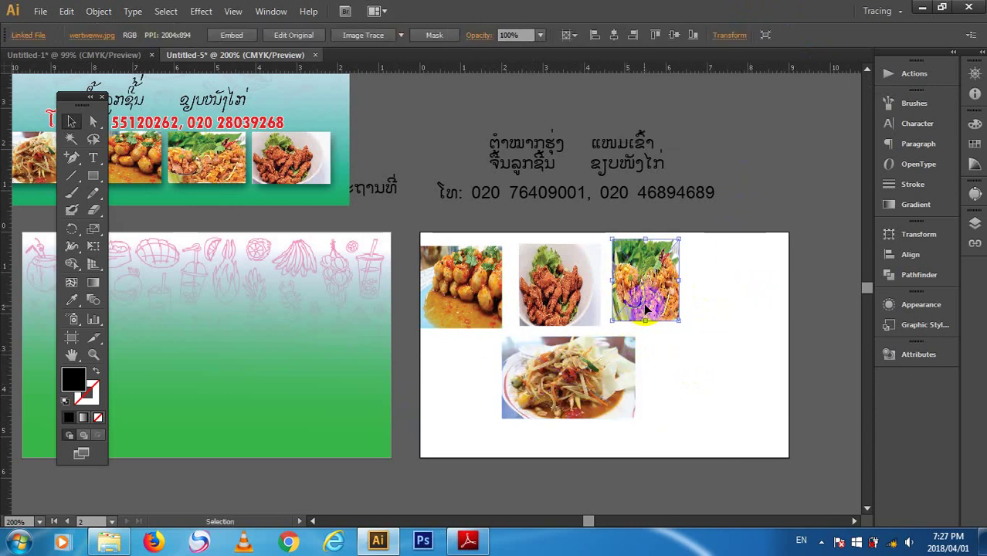
- Nudge the third top-row photo into line and set its height to 1 cm
mouse_move(648, 309)
left_mouse_down()
mouse_move(656, 313)
mouse_move(656, 303)
left_mouse_up()
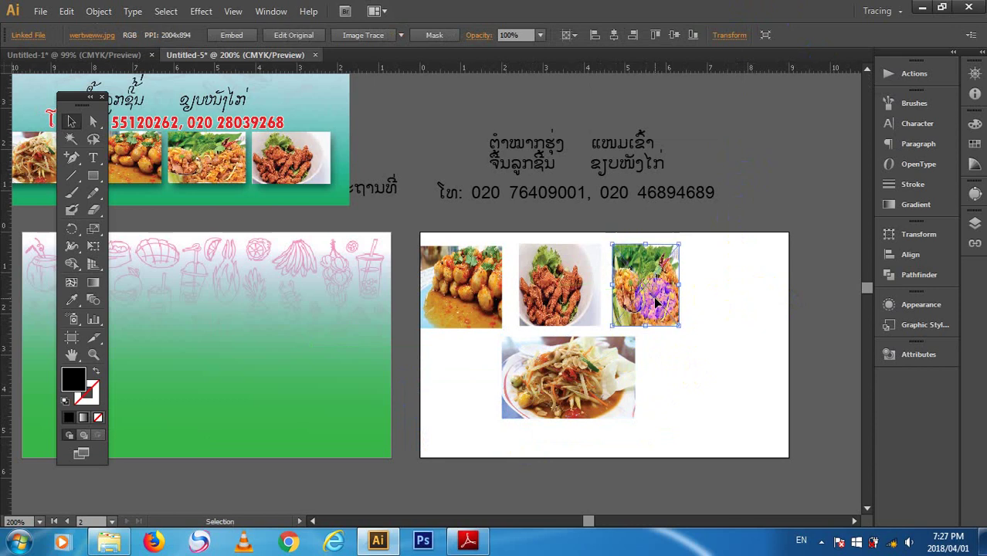
left_click(714, 299)
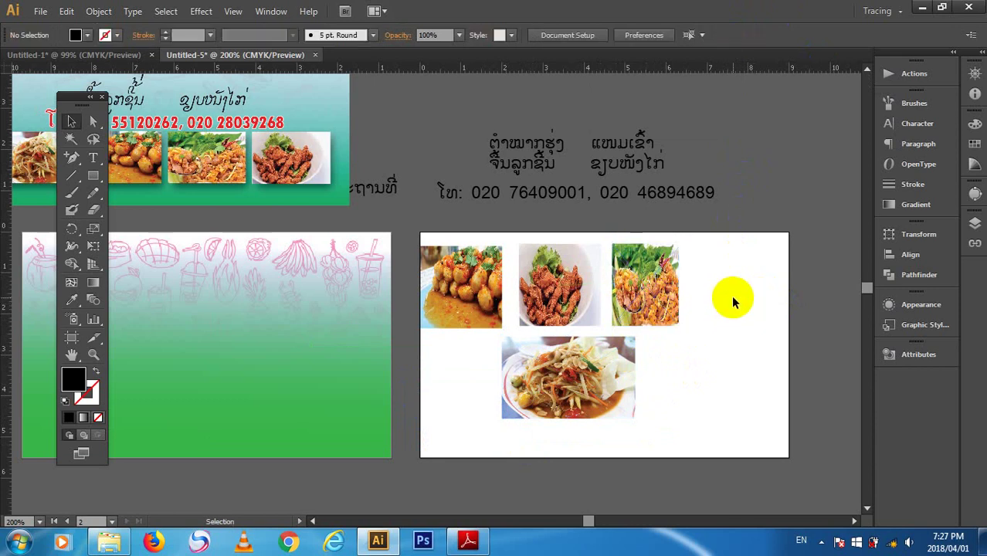
left_click(640, 300)
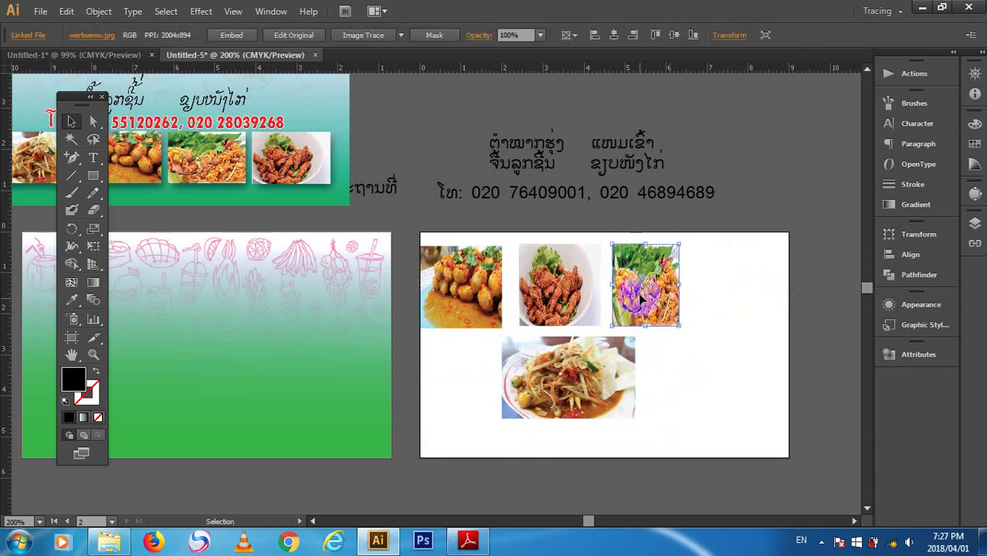
left_click(726, 39)
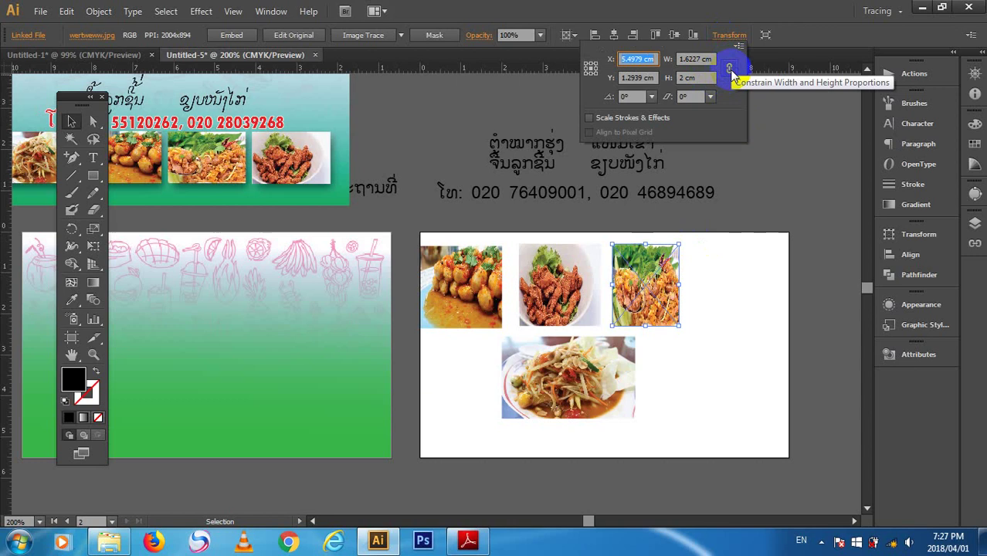
left_click(731, 71)
left_click(695, 78)
type("1")
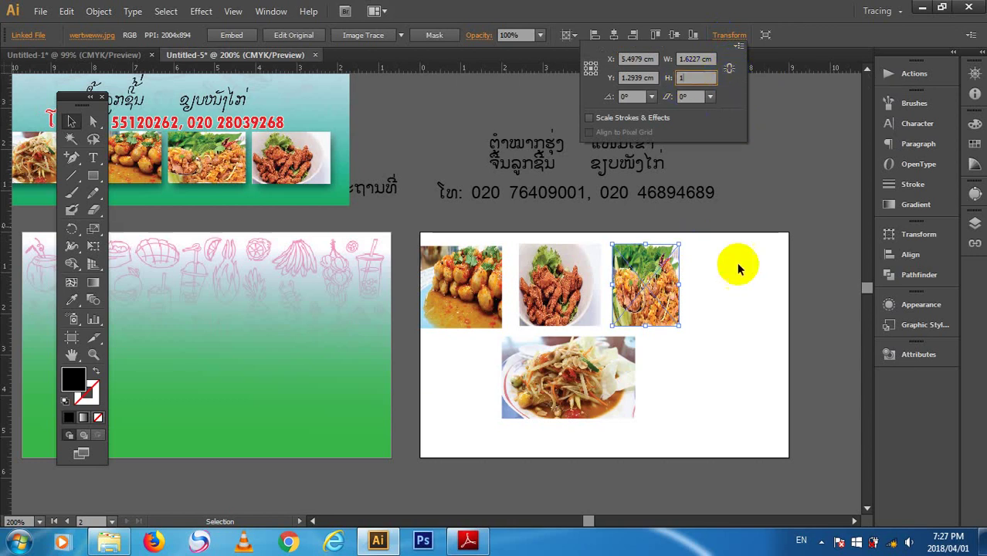
key("Return")
- Set the fried meat photo's height to 1 cm
left_click(560, 285)
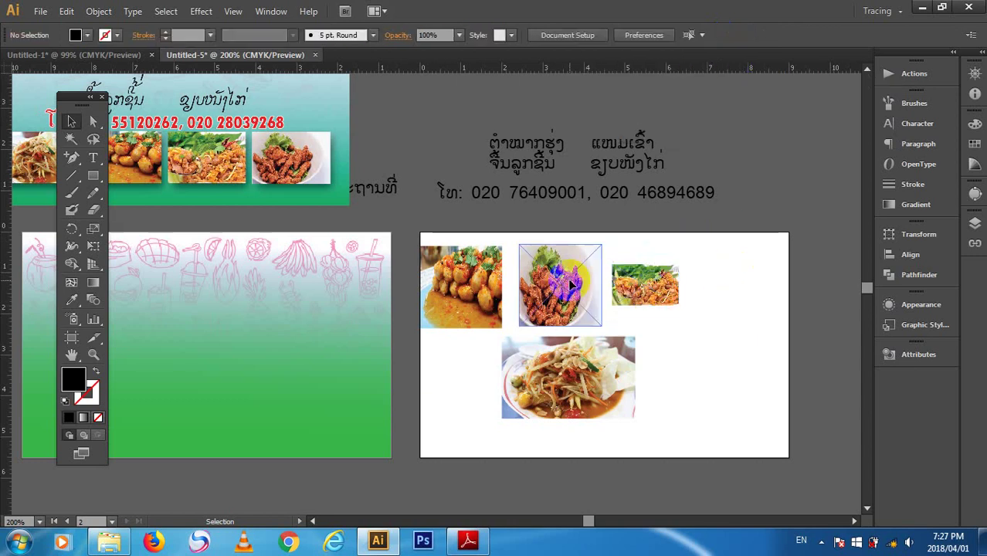
left_click(712, 35)
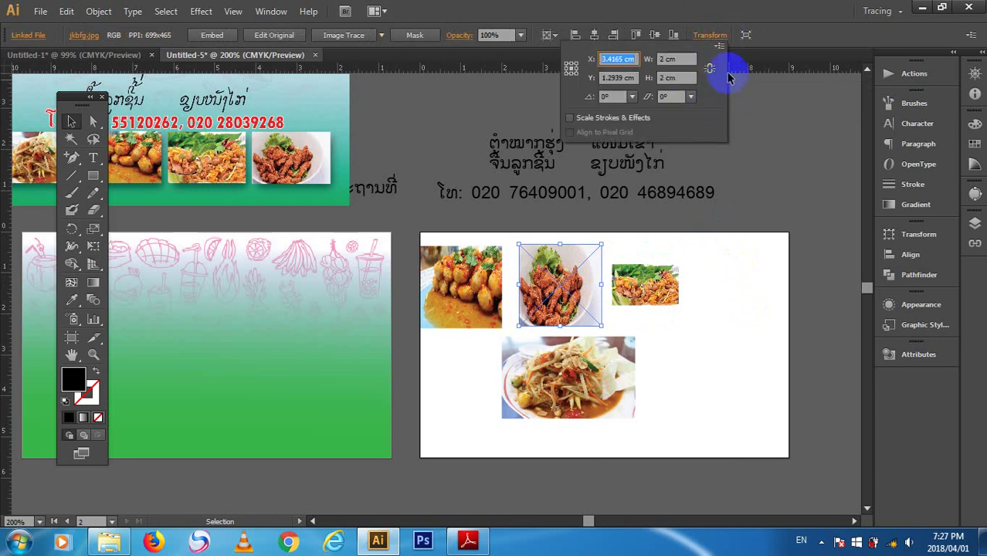
left_click(709, 68)
key("BackSpace")
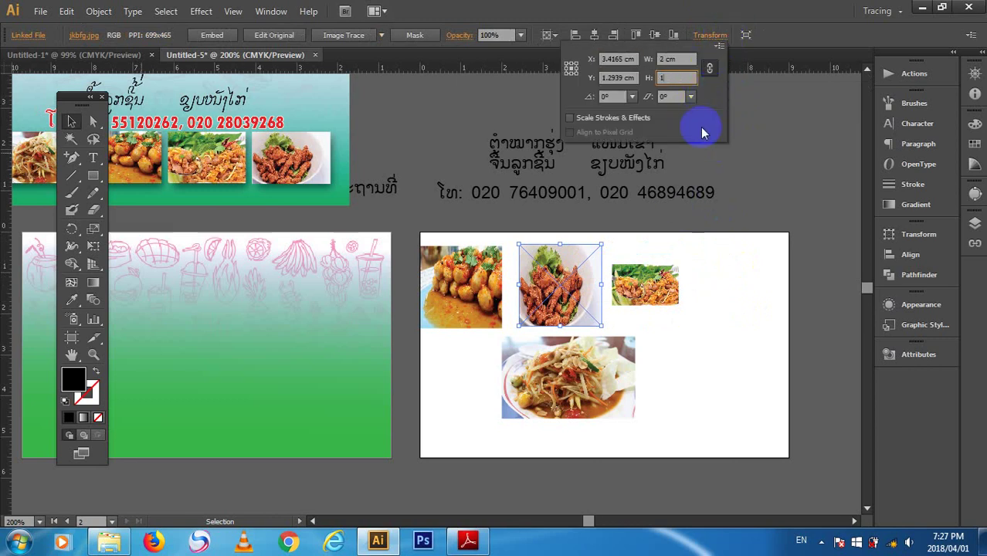
key("Return")
- Give the fried meat photo a 2 cm width with proportions unlinked
left_click(570, 315)
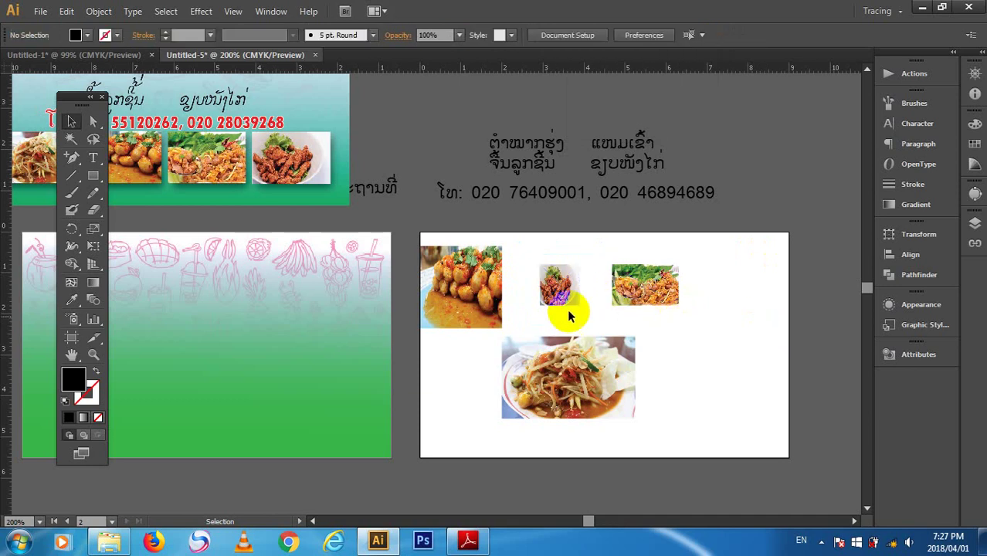
left_click(560, 288)
left_click(721, 35)
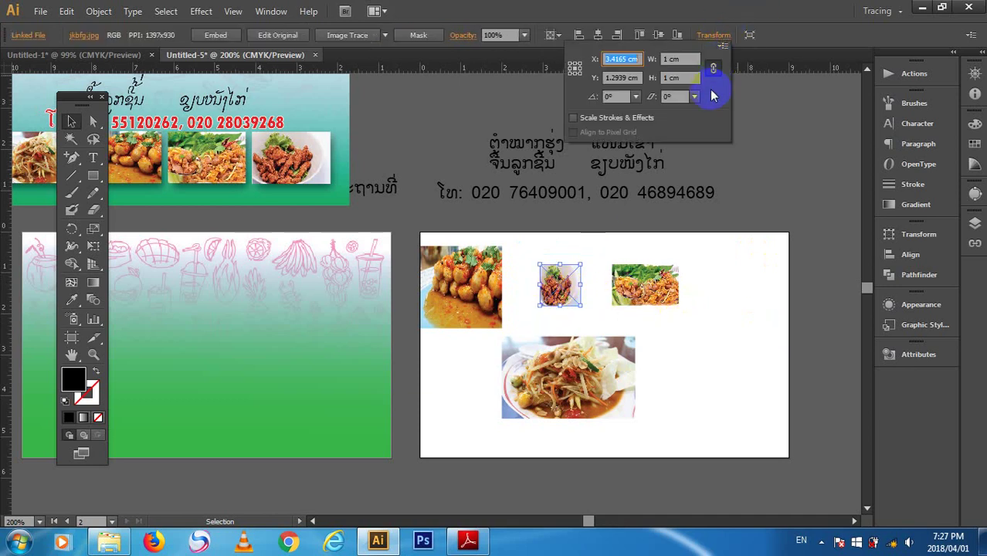
left_click(687, 78)
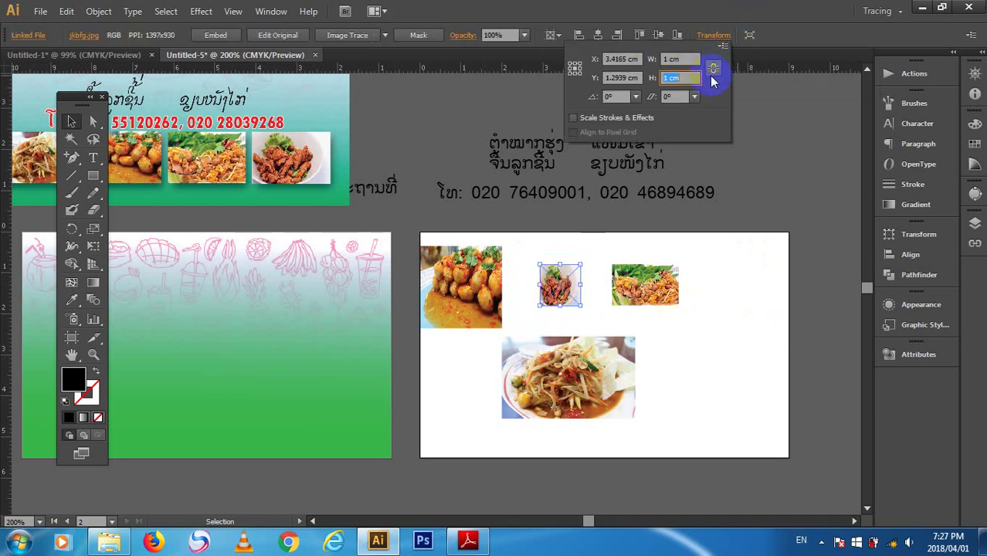
left_click(674, 59)
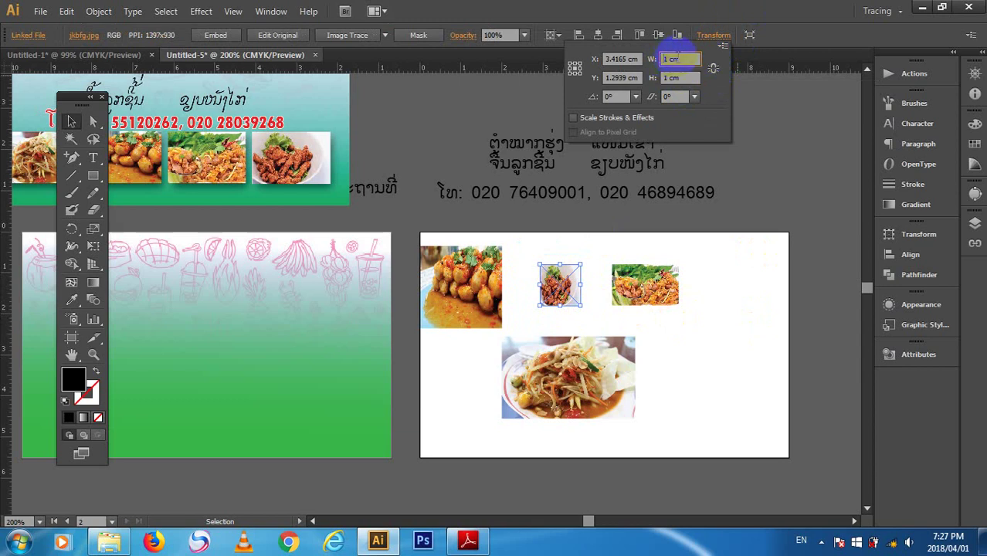
left_click(607, 60)
type("2")
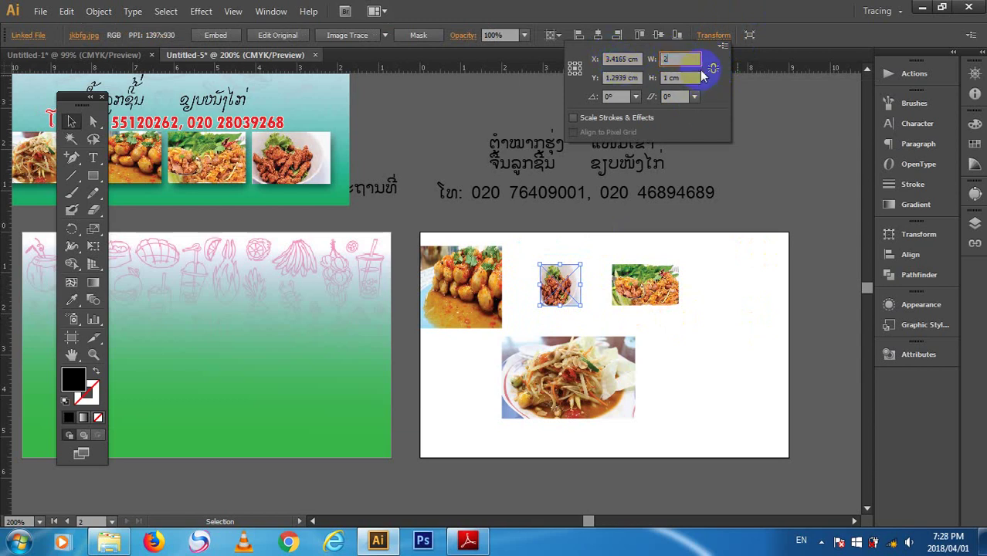
left_click(714, 69)
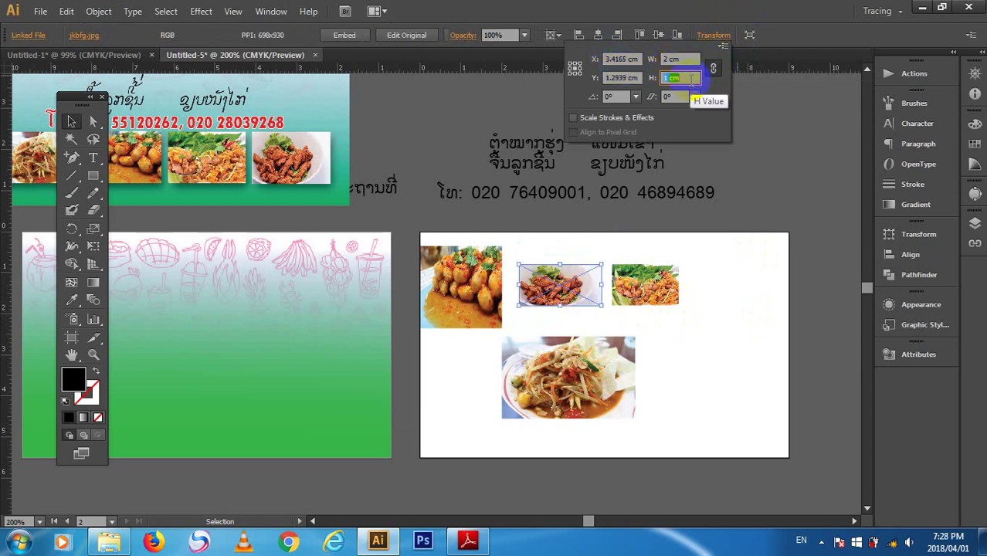
left_click(611, 426)
left_click(664, 356)
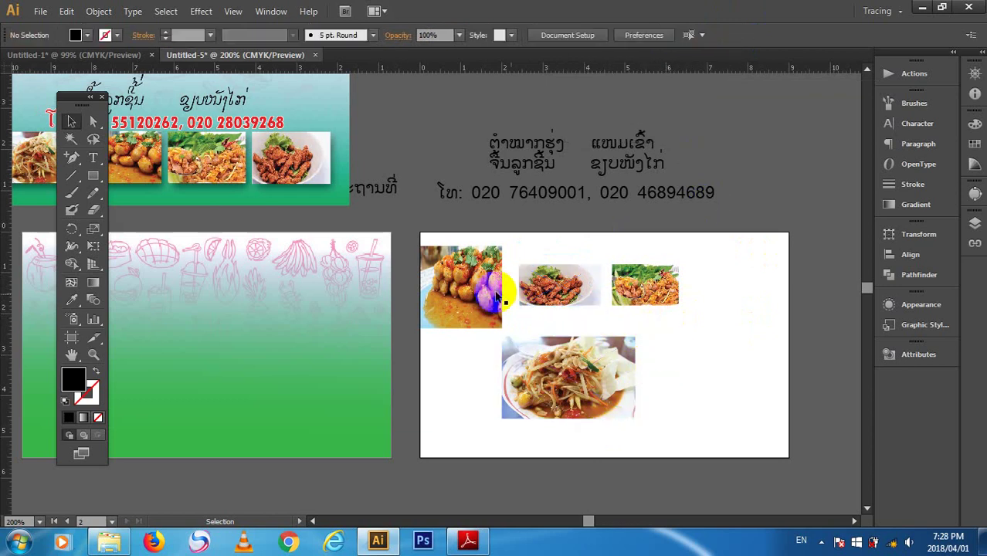
- Set the first top-row photo's height to 1 cm with proportions unlinked
left_click(473, 289)
left_click(731, 35)
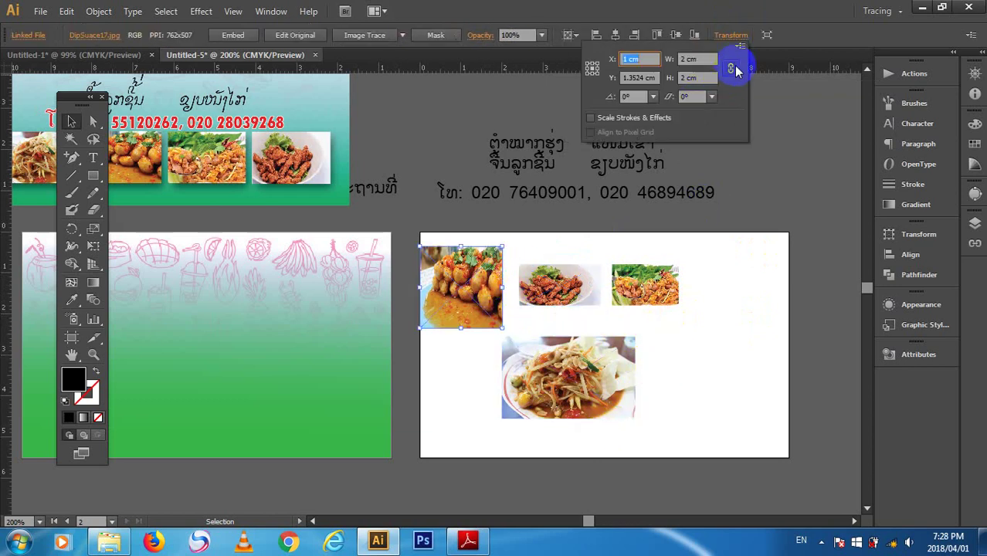
left_click(731, 69)
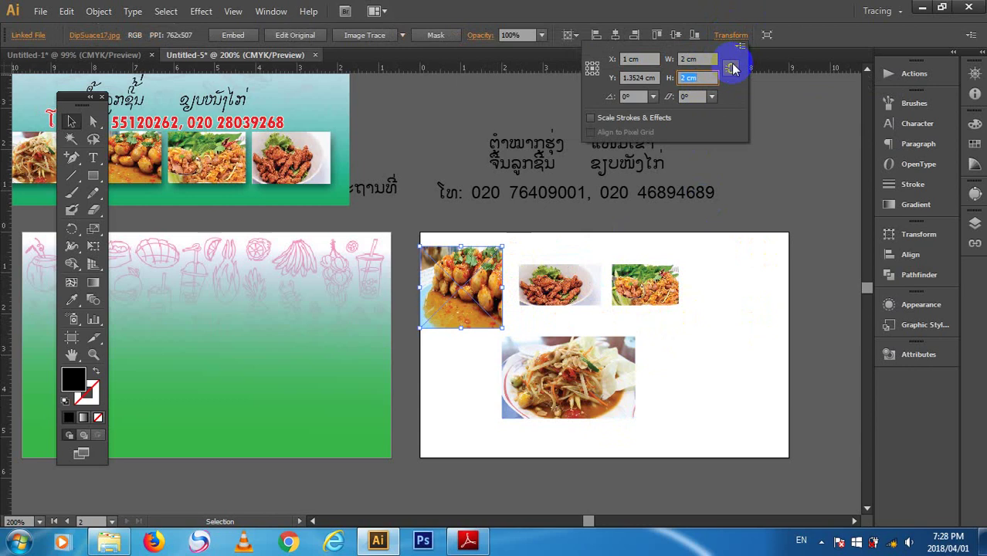
type("1")
key("Return")
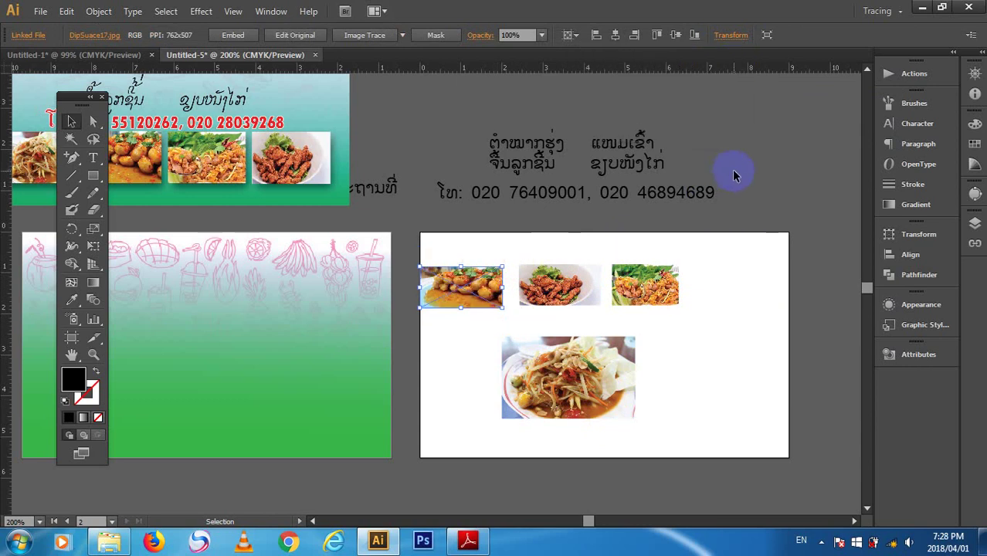
left_click(698, 289)
- Resize the shredded salad photo to 2 × 1 cm and move it to the row's right end
left_click(638, 394)
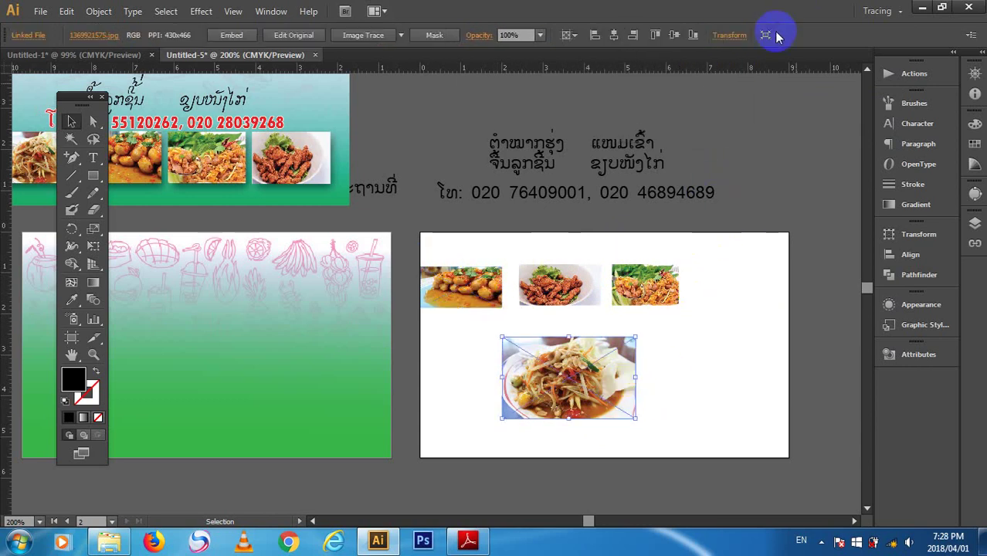
left_click(730, 37)
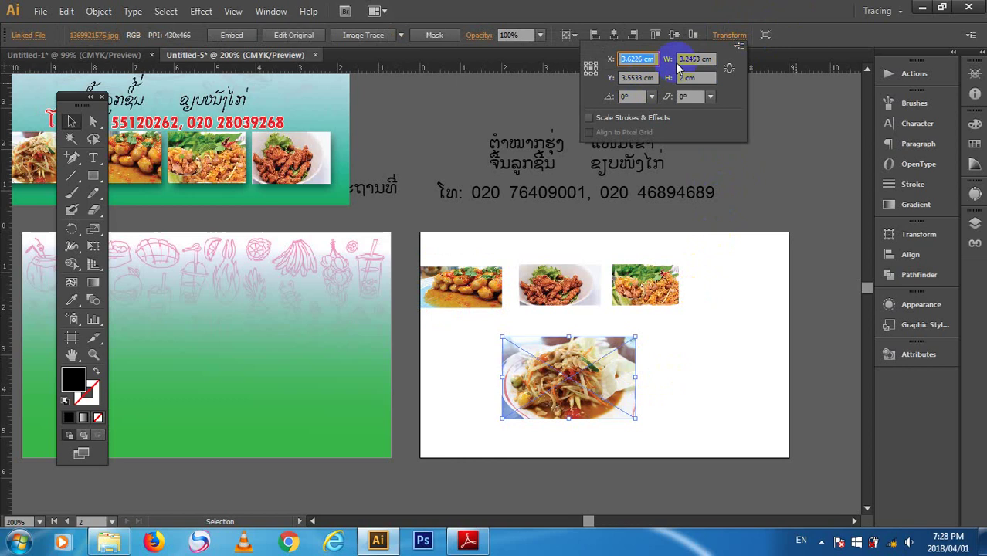
left_click(715, 77)
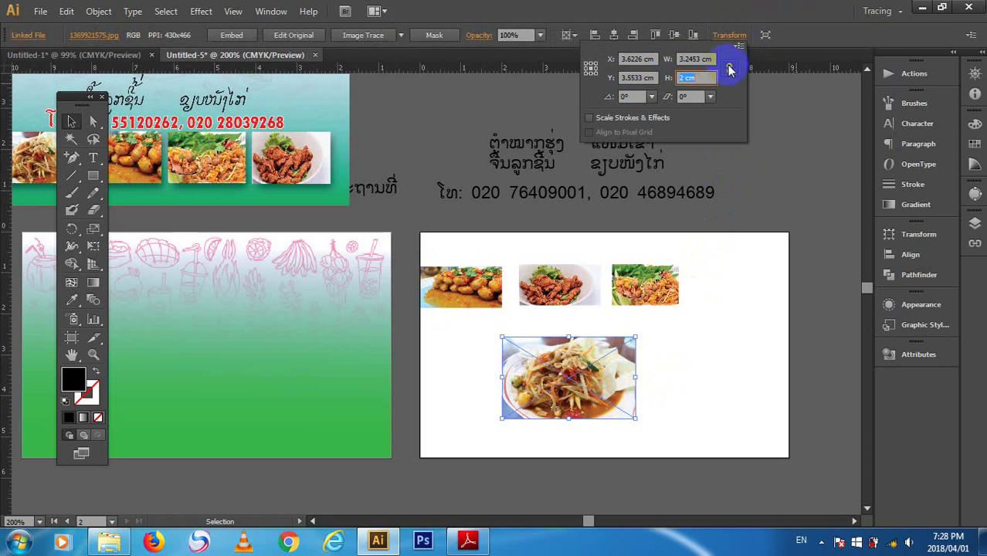
type("1")
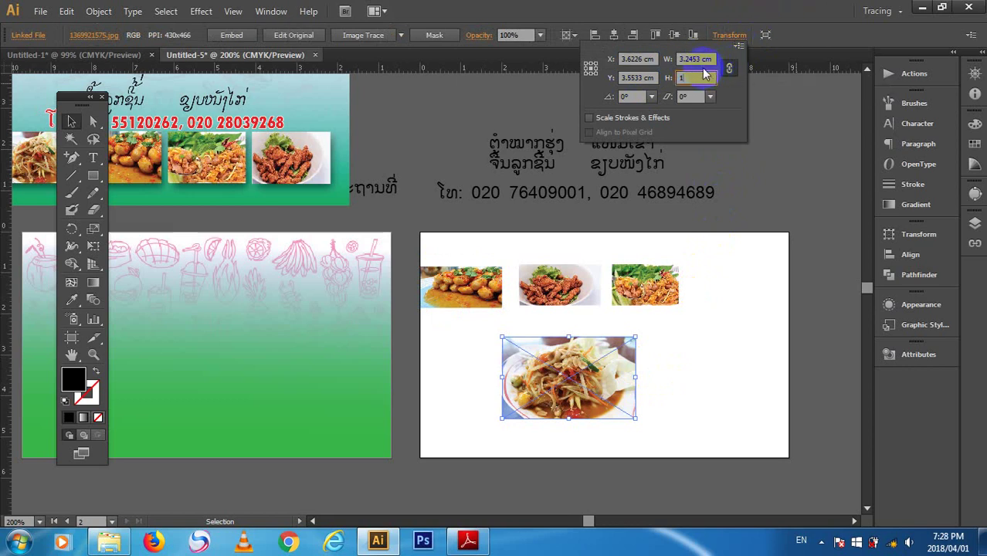
key("Tab")
type("2")
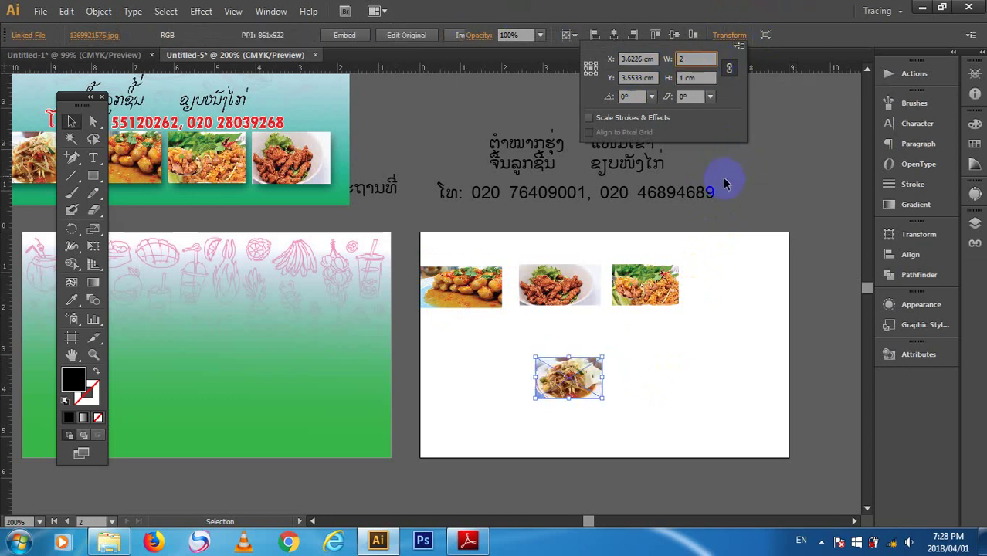
key("Return")
left_click_drag(575, 387, 729, 290)
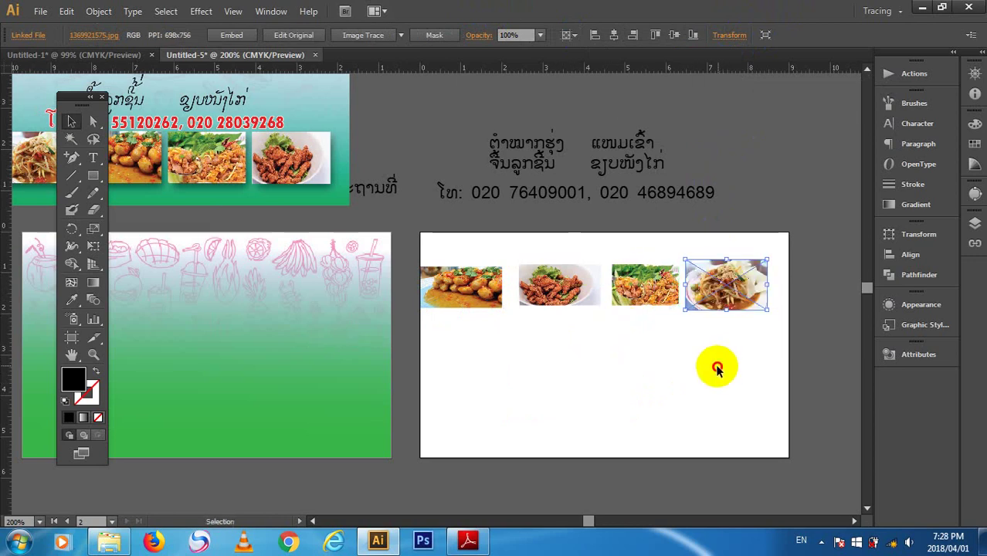
- Correct the salad photo's width back to 2 cm with proportions unlinked
left_click(726, 35)
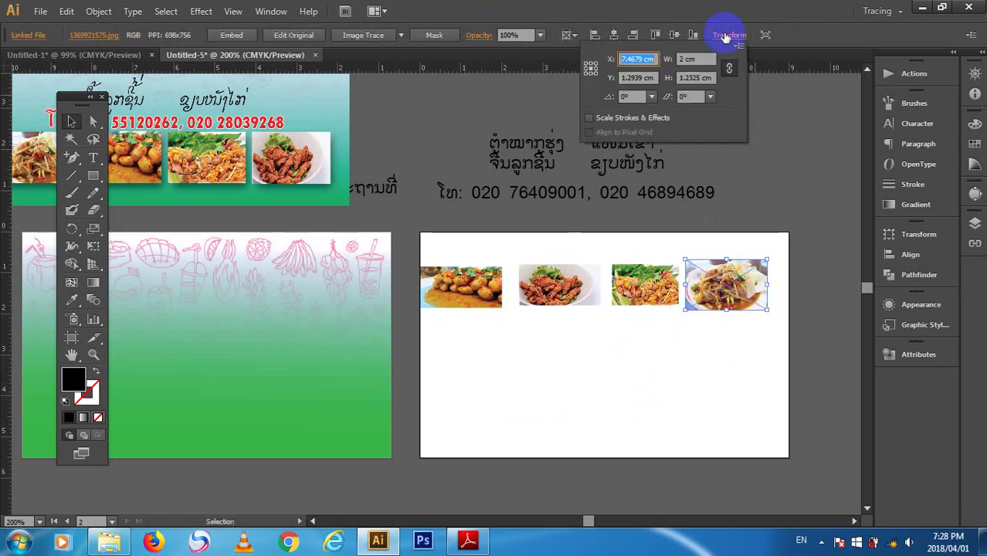
left_click(698, 58)
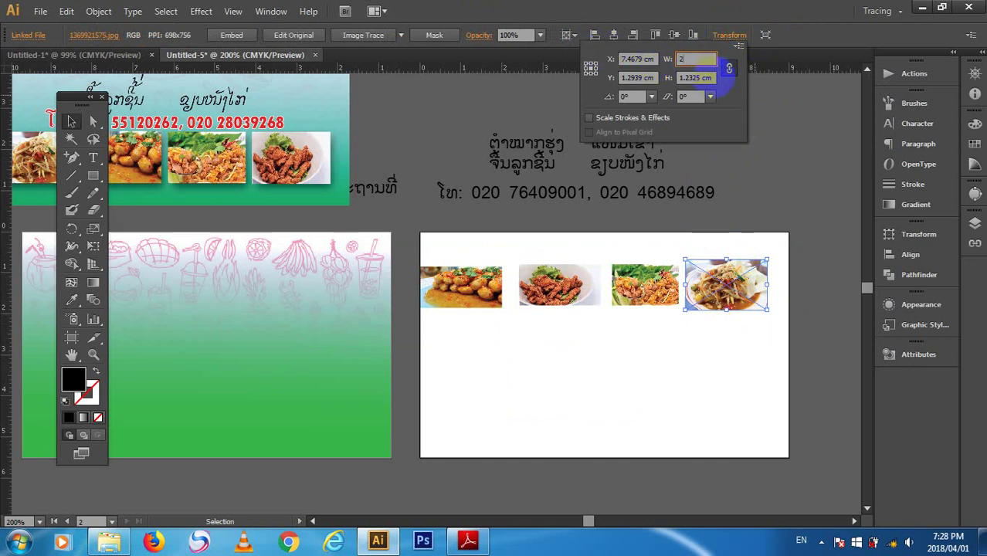
type("1")
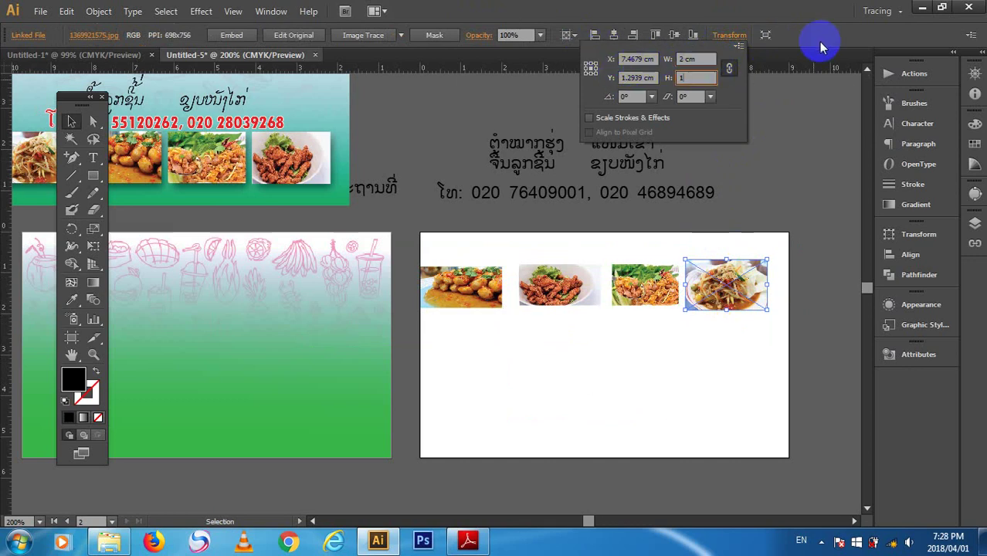
left_click(731, 68)
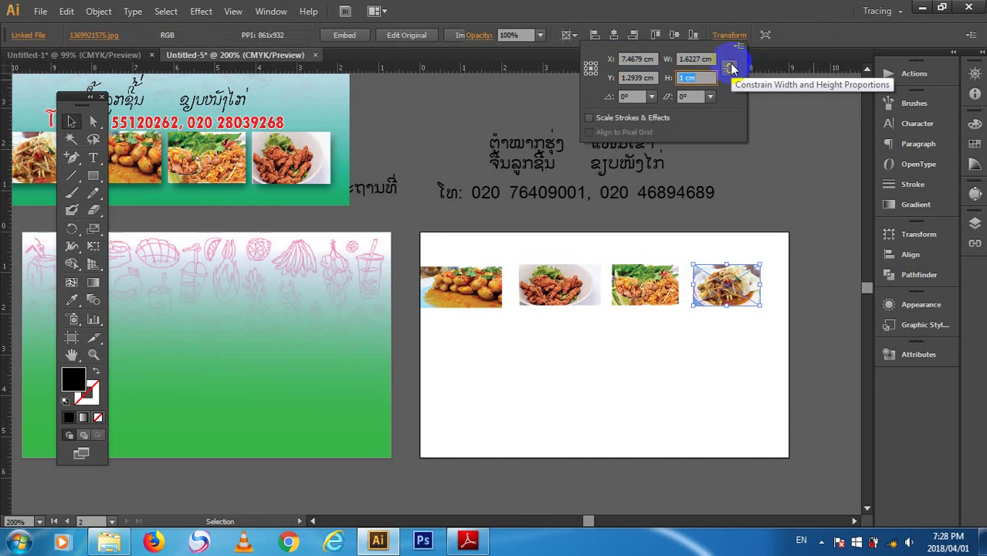
left_click(687, 59)
type("2")
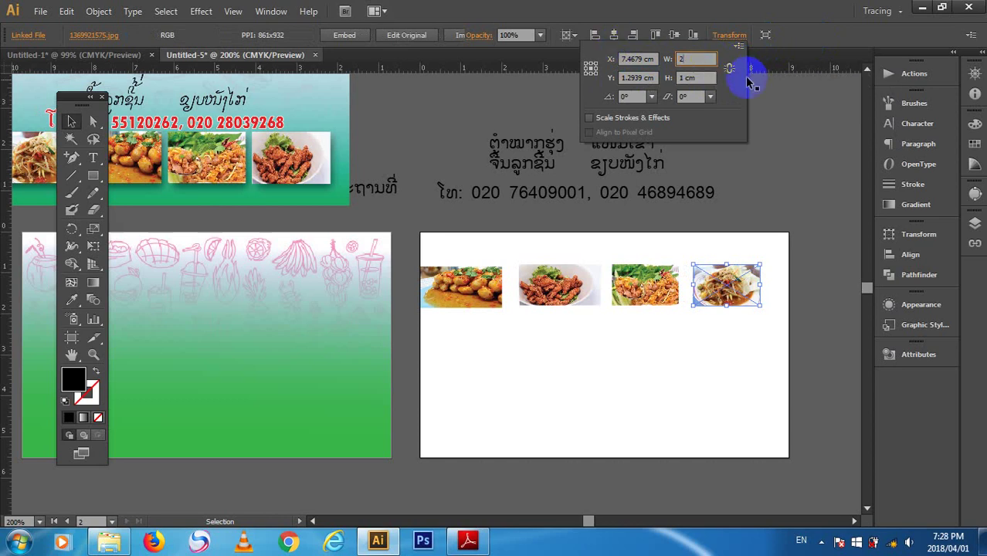
left_click(728, 71)
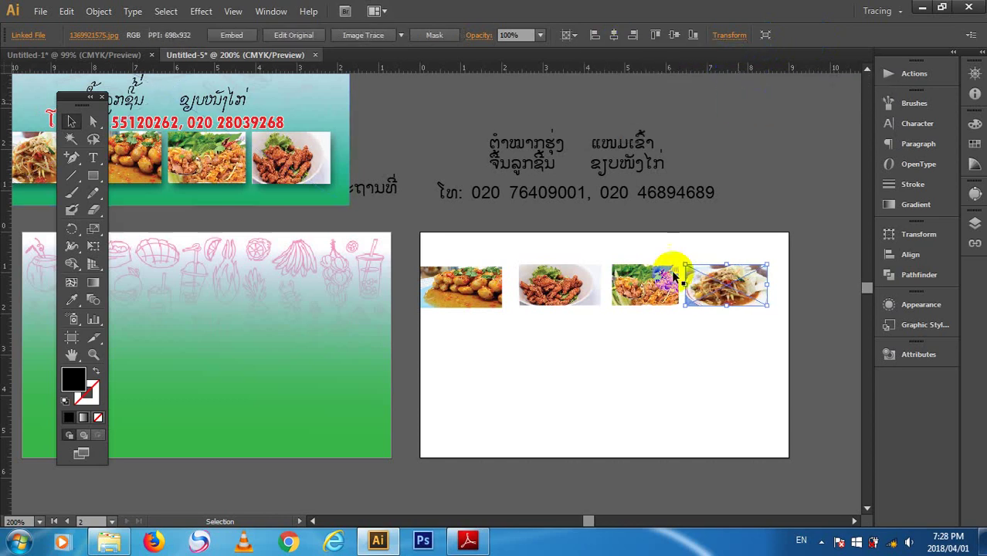
left_click(742, 337)
- Group the four food photos and move the group onto the green card
left_click_drag(727, 355, 447, 259)
right_click(470, 280)
left_click(504, 323)
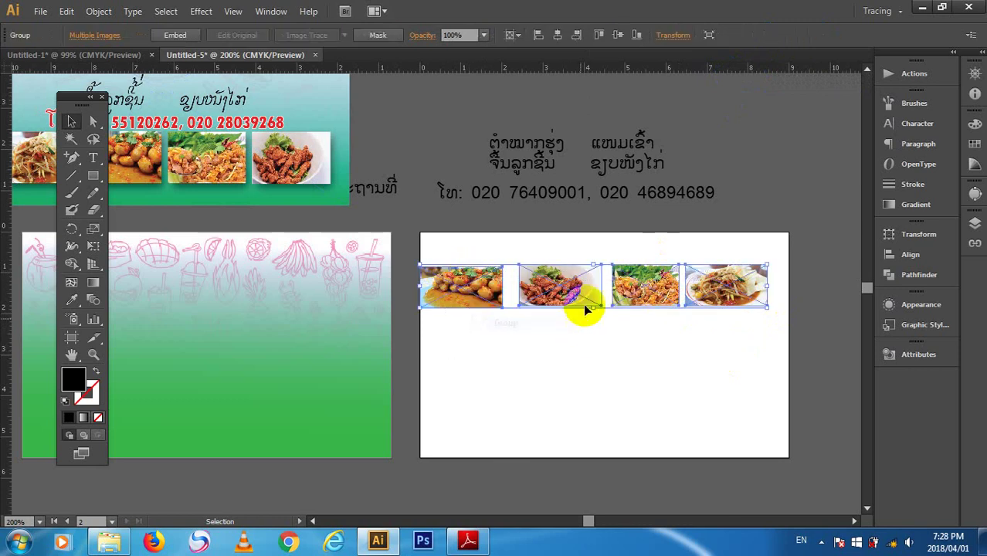
left_click_drag(554, 294, 142, 380)
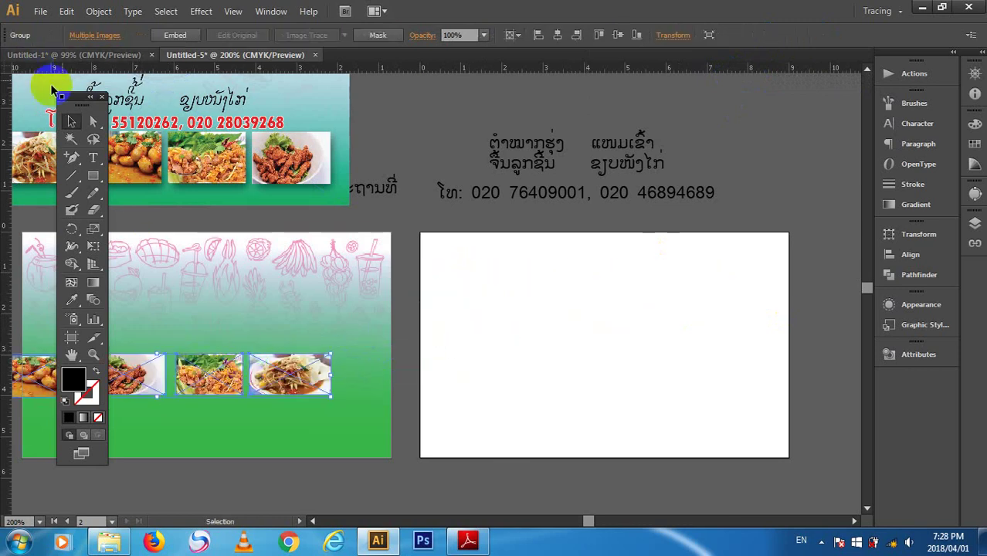
left_click_drag(71, 96, 9, 66)
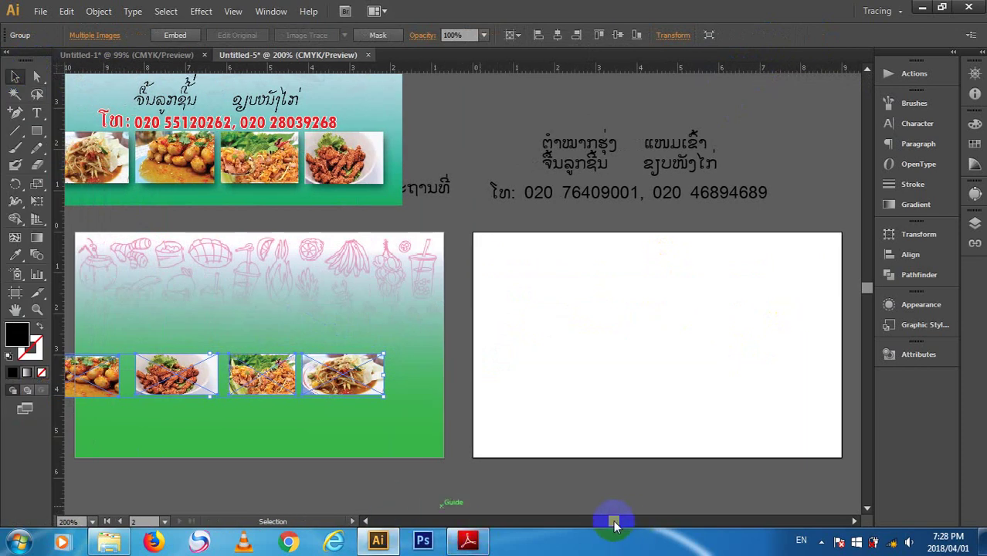
left_click_drag(615, 527, 612, 521)
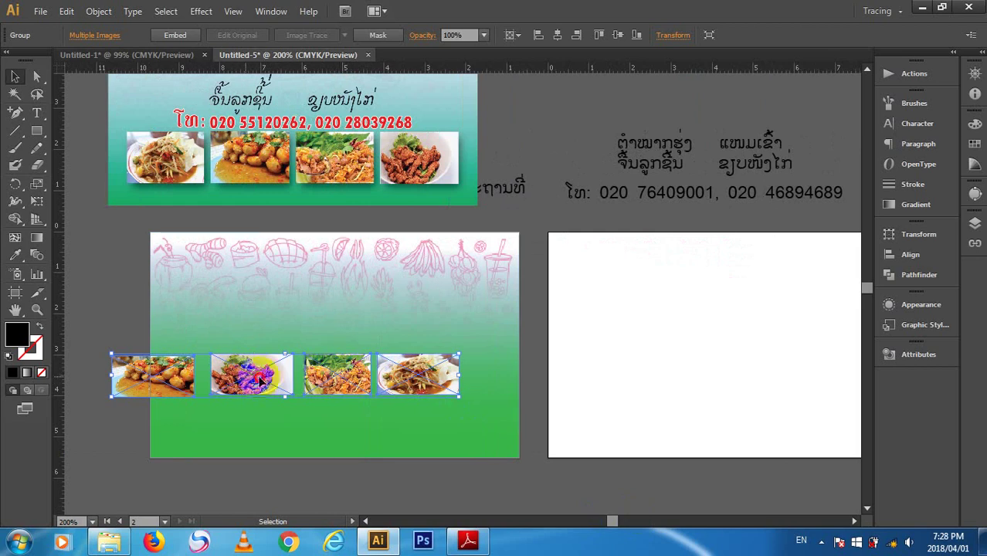
left_click_drag(240, 381, 284, 426)
left_click(529, 491)
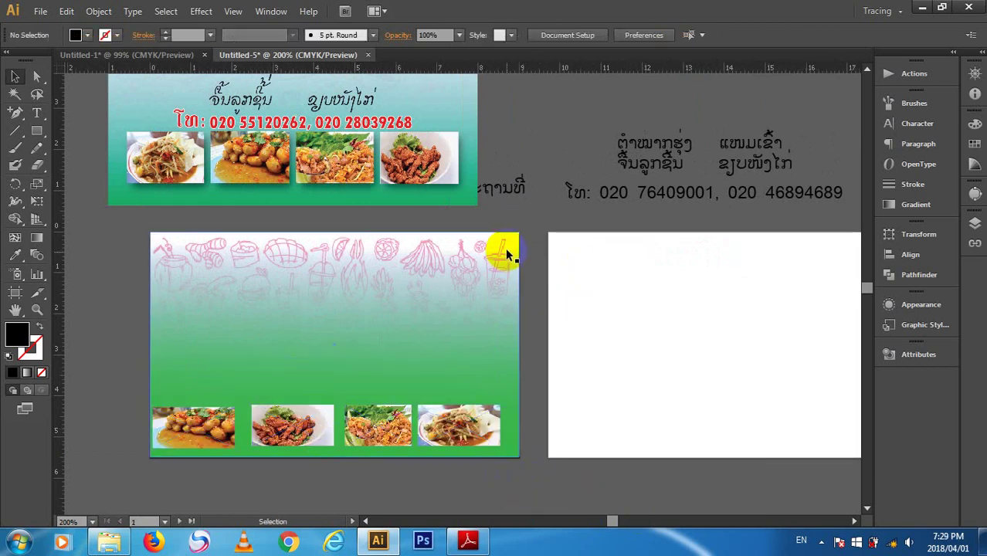
- Unlock the canvas guides and then hide them with Ctrl+;
right_click(550, 194)
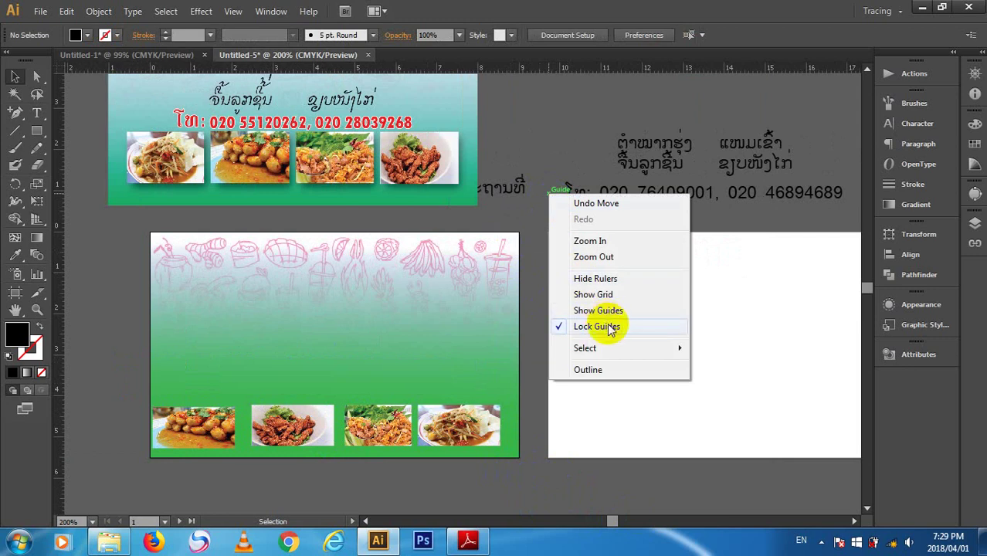
left_click(610, 328)
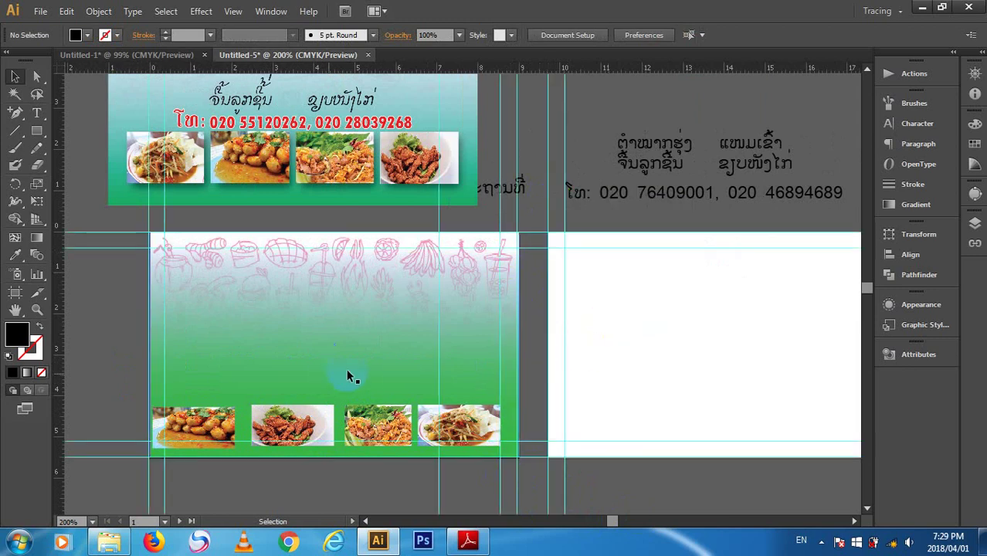
left_click(294, 417)
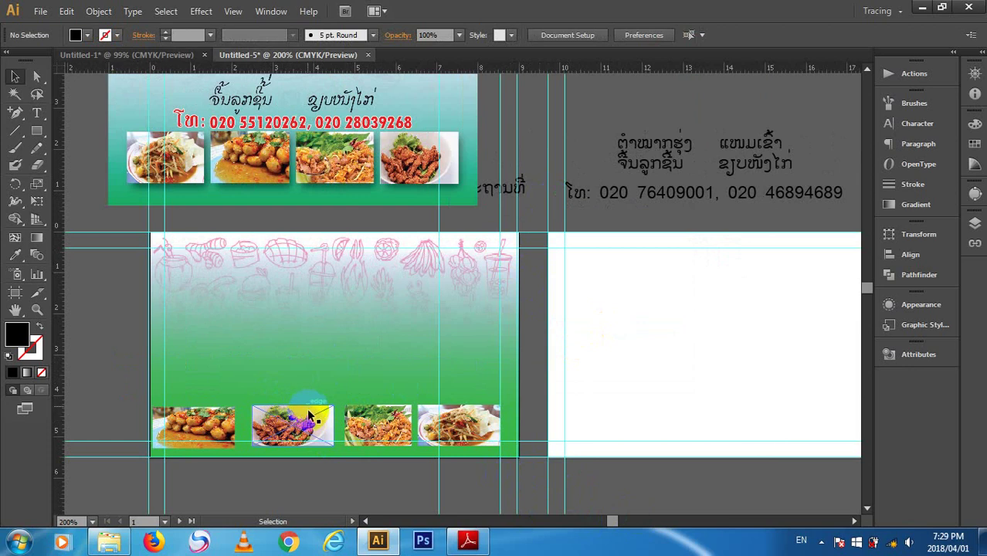
key("ctrl+semicolon")
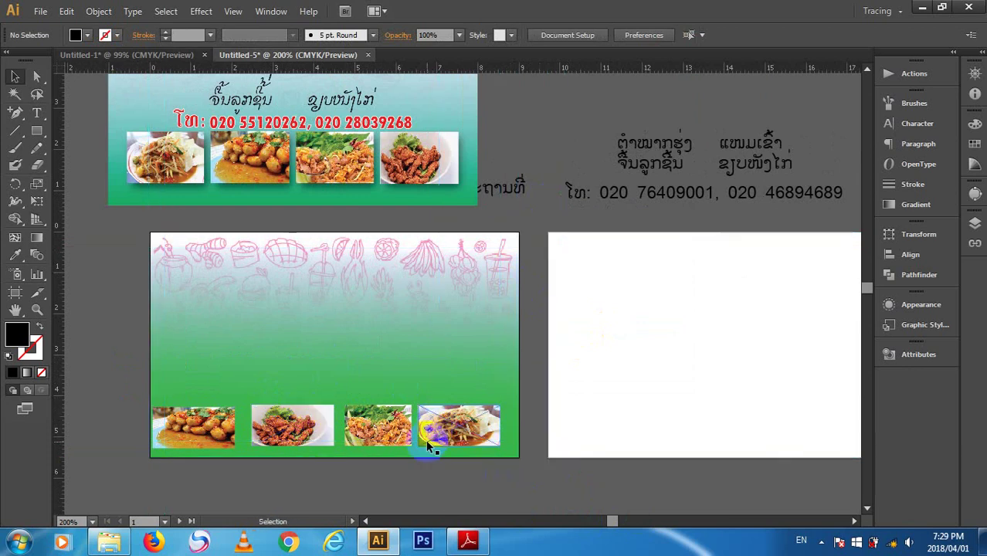
- Align the photo group to the card's right edge and centre it vertically
key("v")
left_click(377, 421)
mouse_move(377, 421)
left_mouse_down()
mouse_move(432, 384)
mouse_move(371, 406)
mouse_move(379, 410)
left_mouse_up()
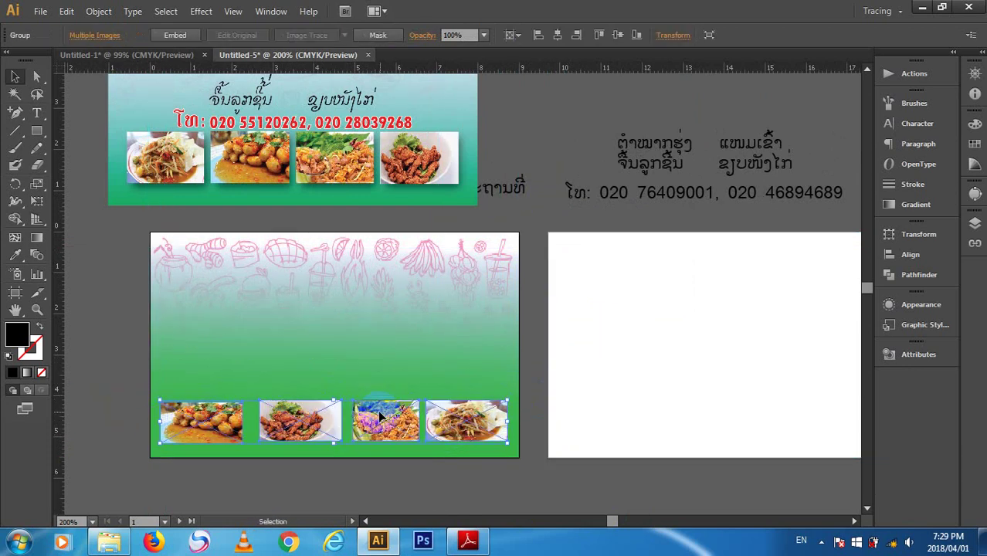
left_click(576, 35)
left_click(610, 36)
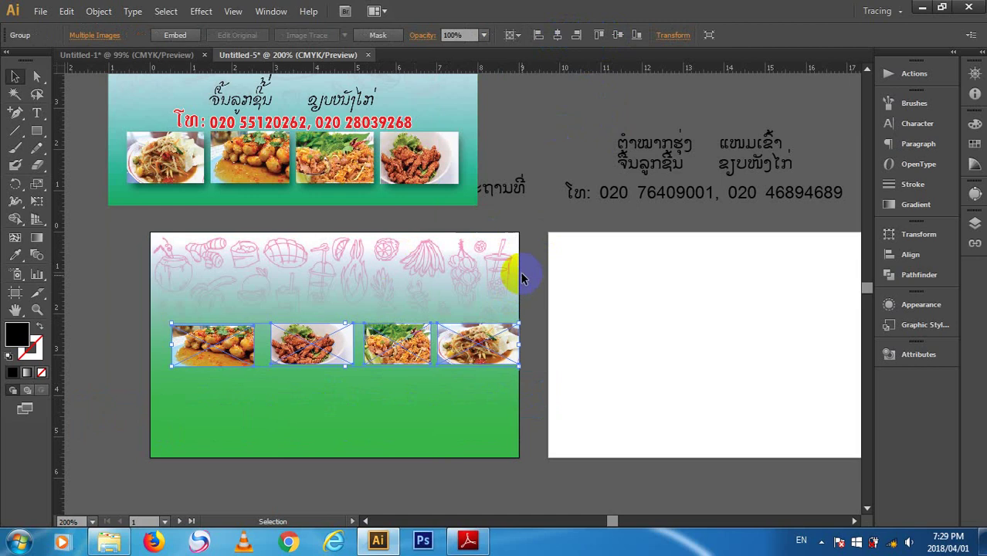
- Open the Align panel and ungroup the four food photos
left_click(915, 262)
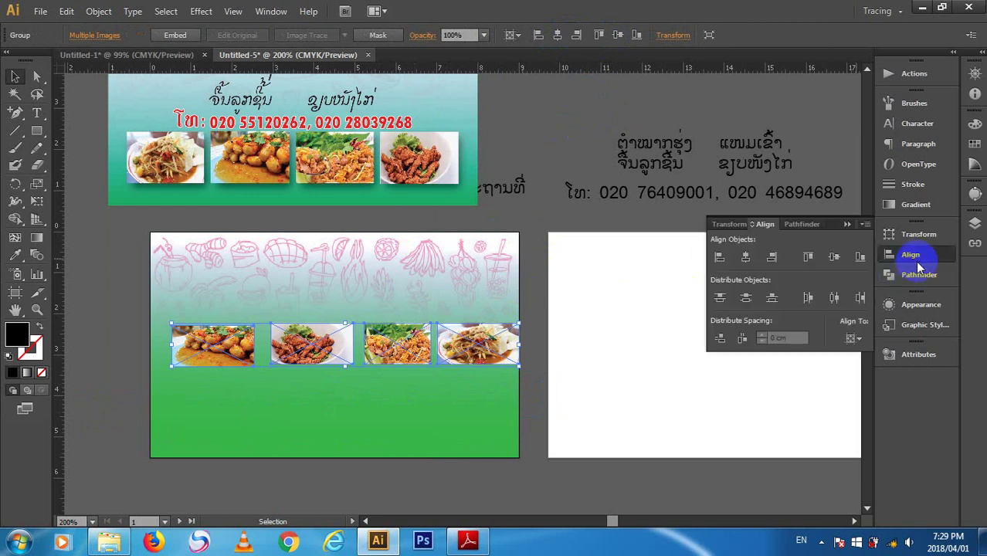
left_click(853, 339)
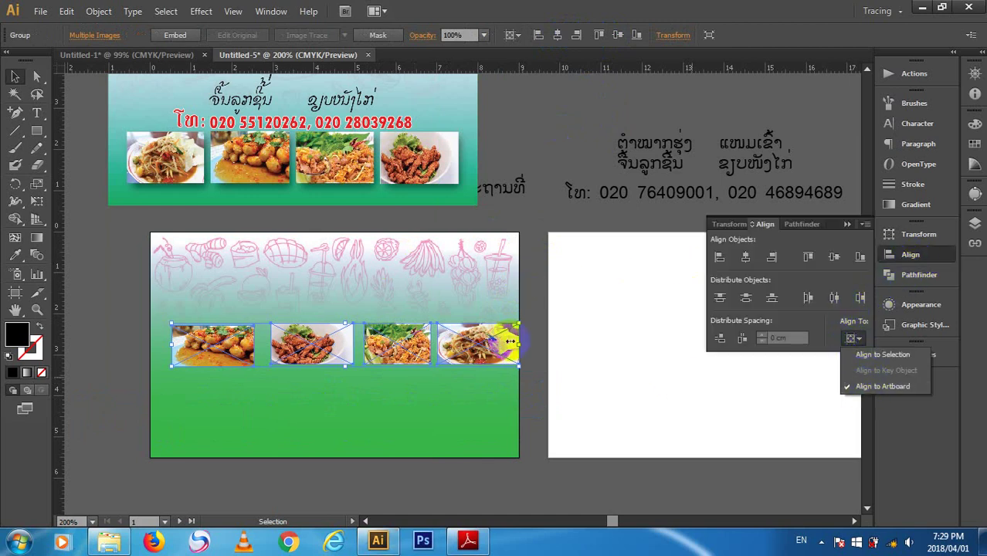
left_click(461, 338)
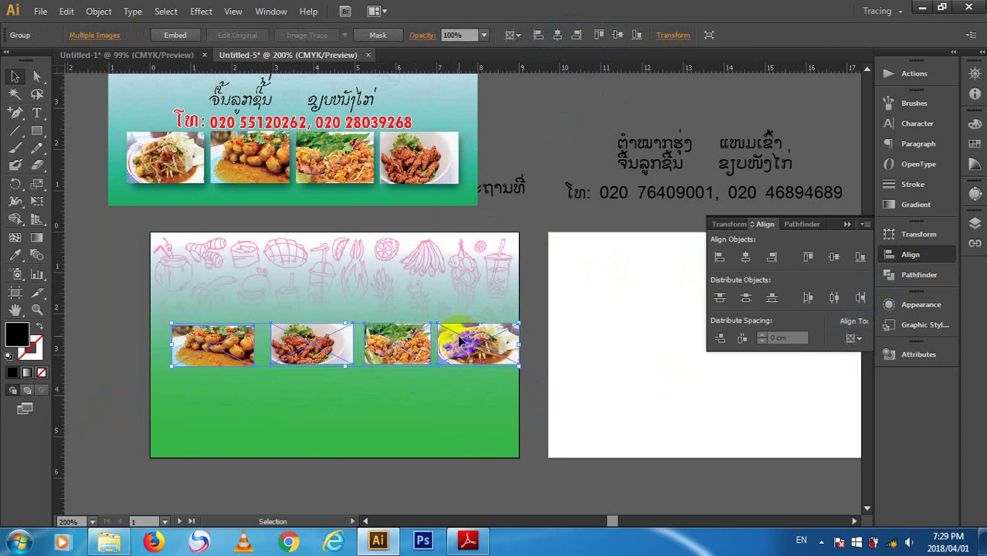
right_click(461, 342)
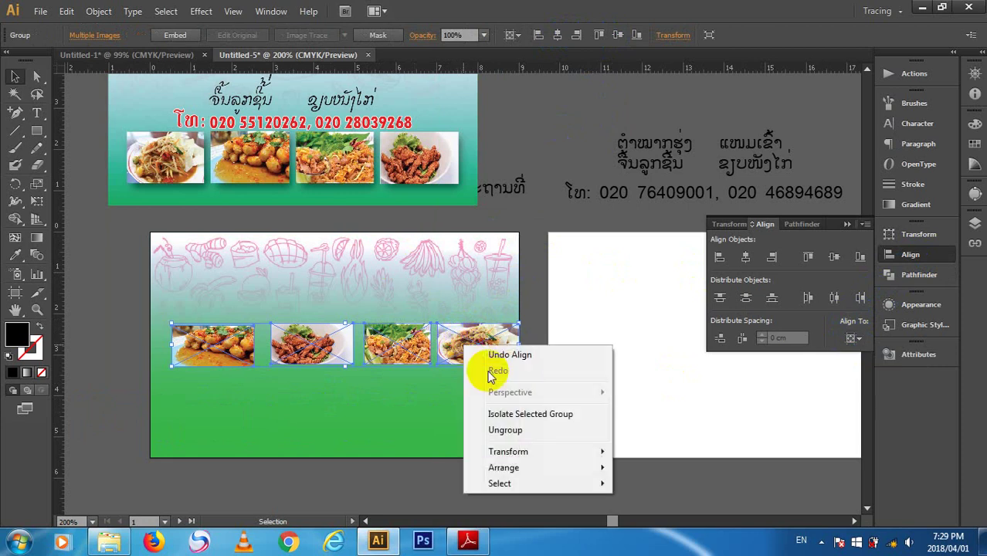
left_click(506, 430)
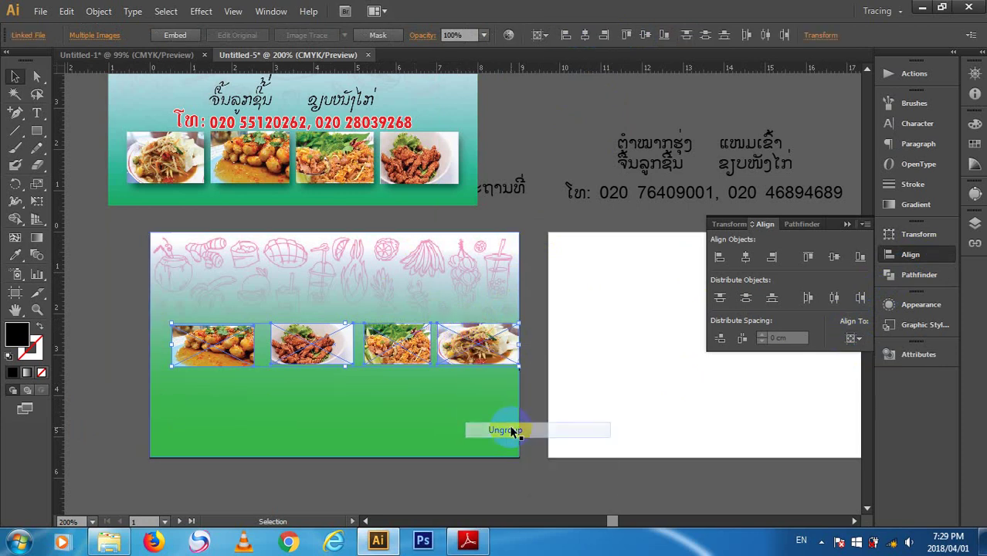
- Distribute the photos horizontally with 0.3 cm spacing, using the third photo as key object
left_click(854, 338)
left_click(881, 371)
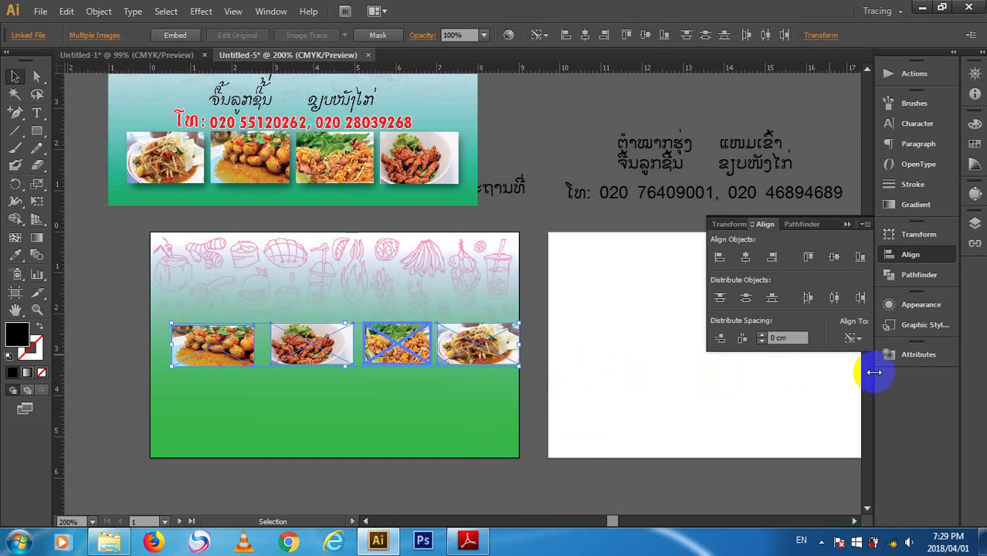
left_click(785, 337)
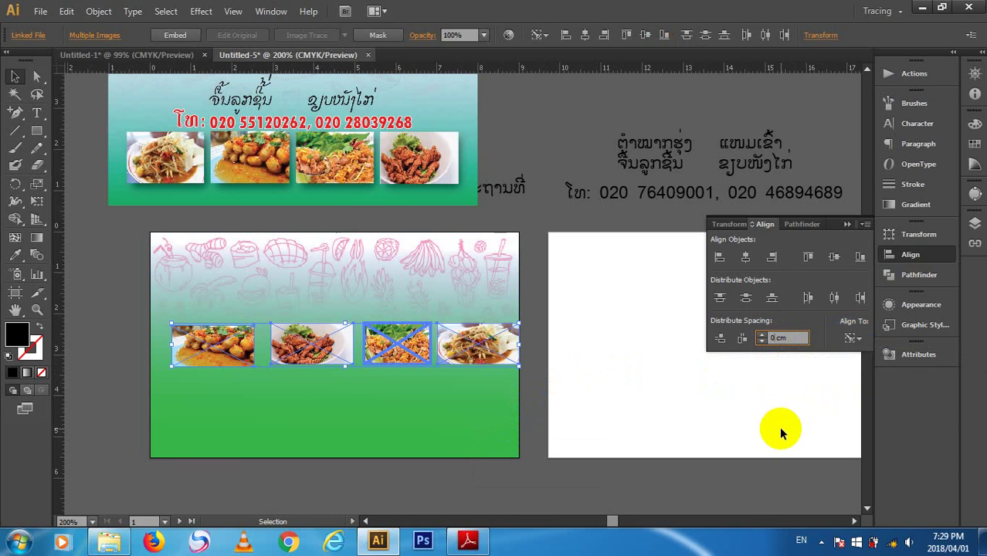
type("0.3")
key("Return")
left_click(743, 340)
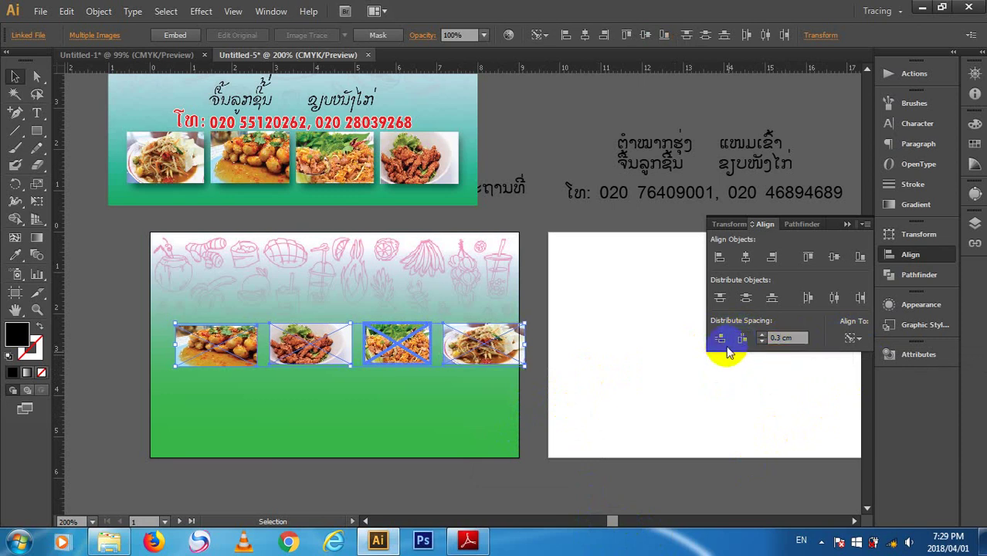
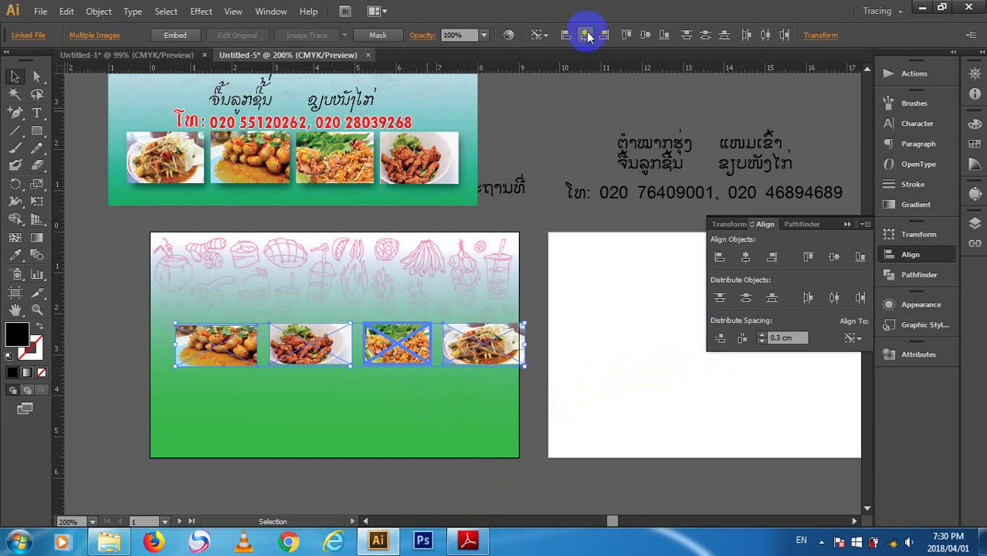
- Group the four selected food photos
left_click(525, 365)
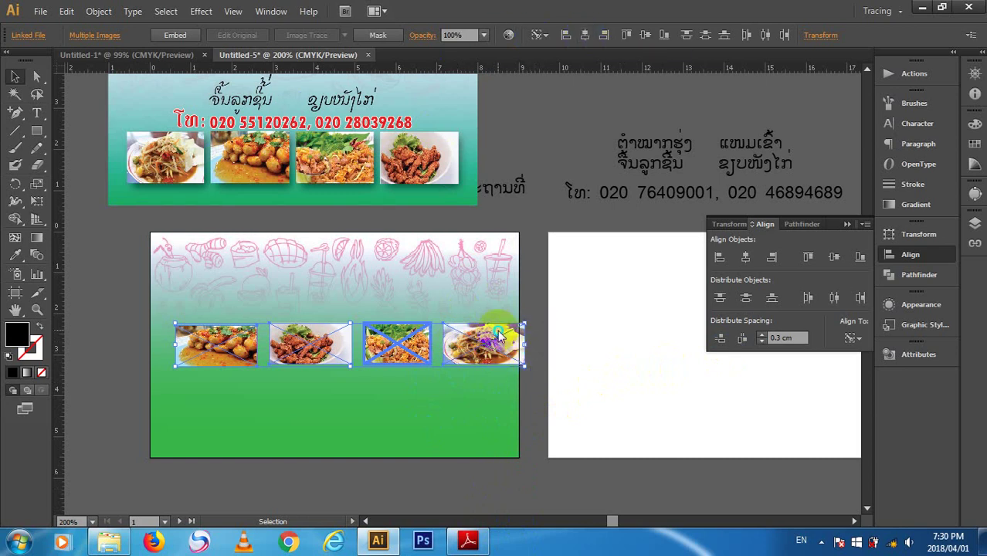
right_click(513, 328)
left_click(550, 377)
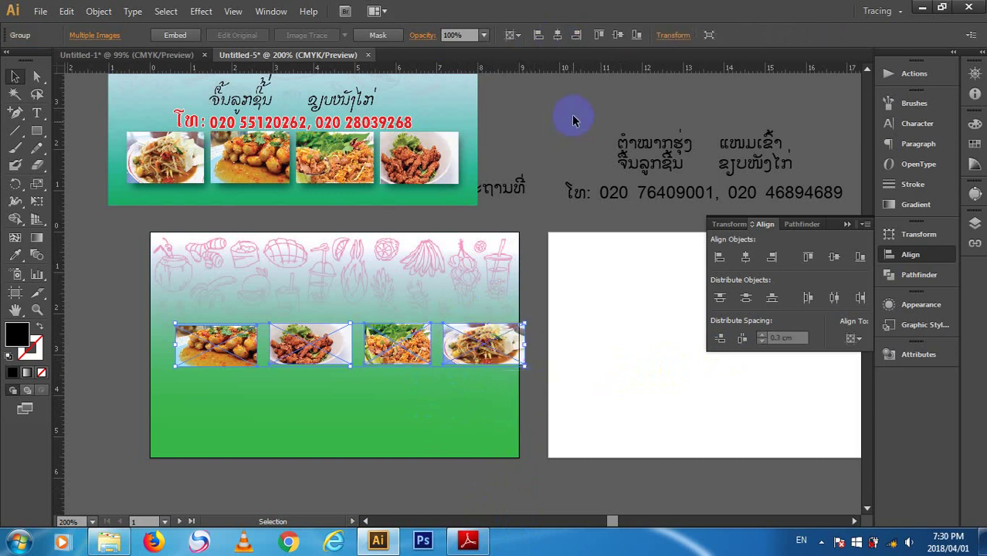
- Centre the photo group horizontally and align it to the artboard's bottom edge
left_click(556, 35)
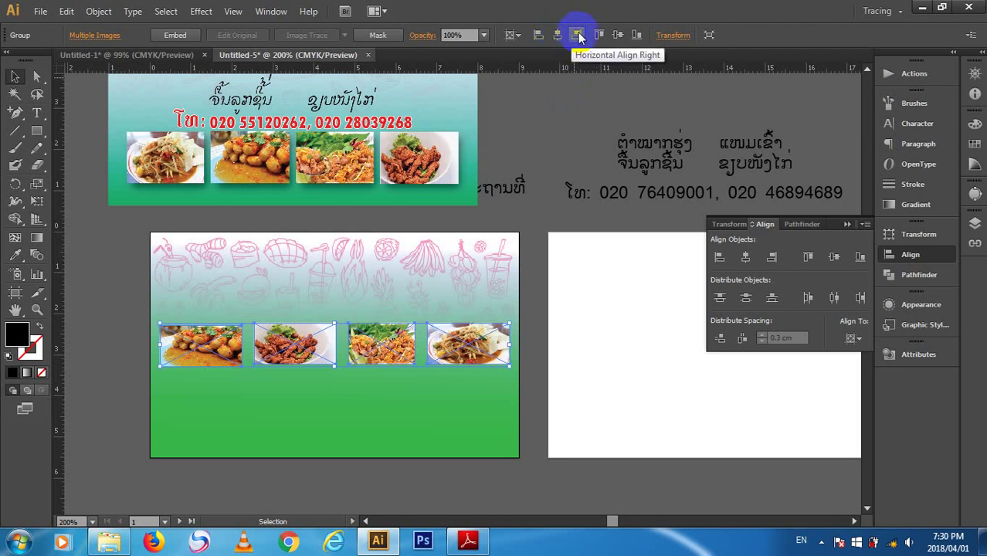
left_click(578, 36)
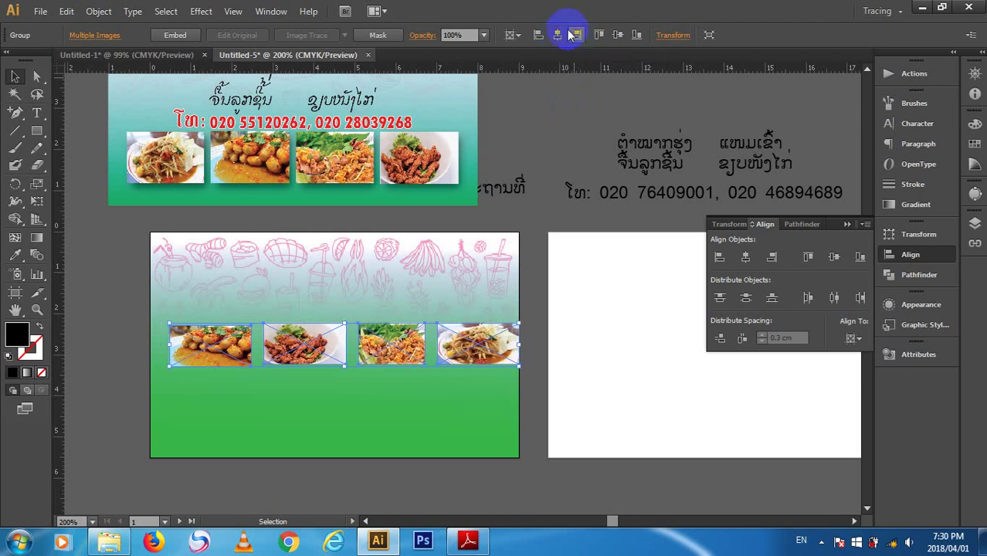
left_click(557, 36)
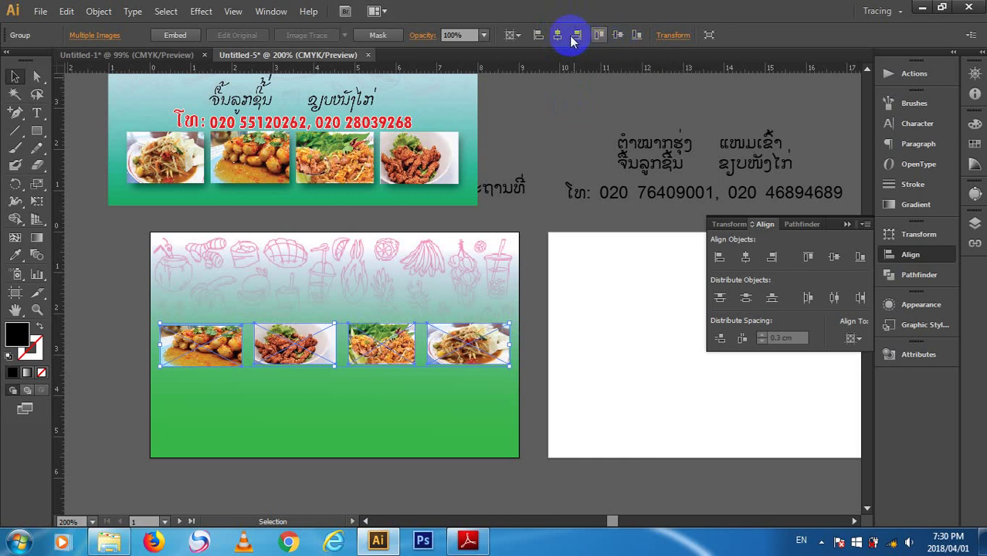
left_click(636, 36)
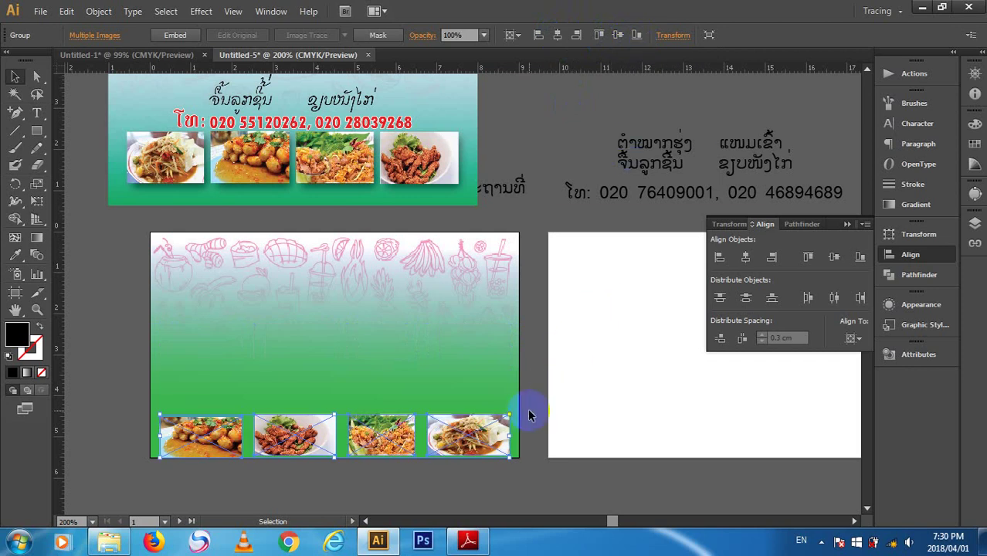
- Show the guides, restore the accidentally deleted photo row, and open General Preferences
key("ctrl+semicolon")
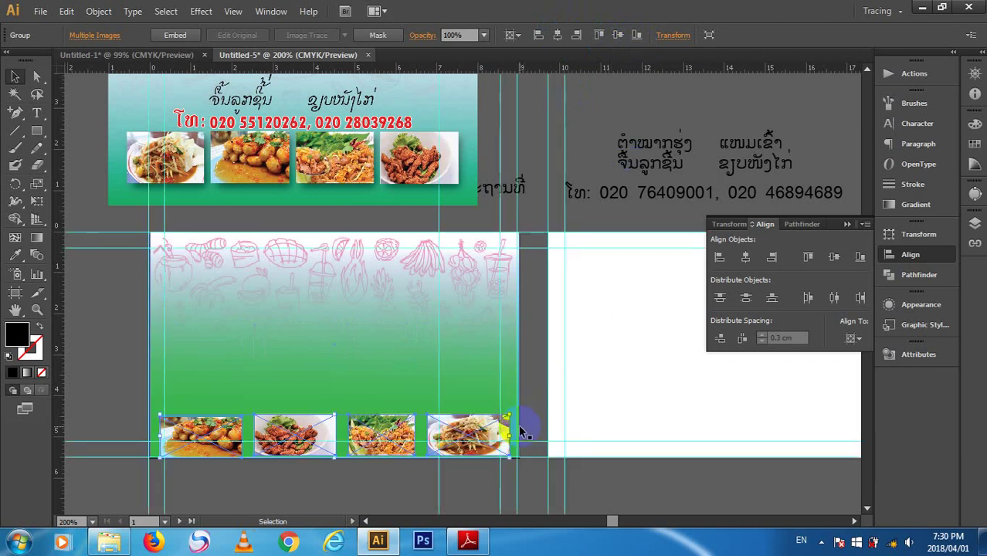
key("Delete")
left_click(431, 437)
key("ctrl+z")
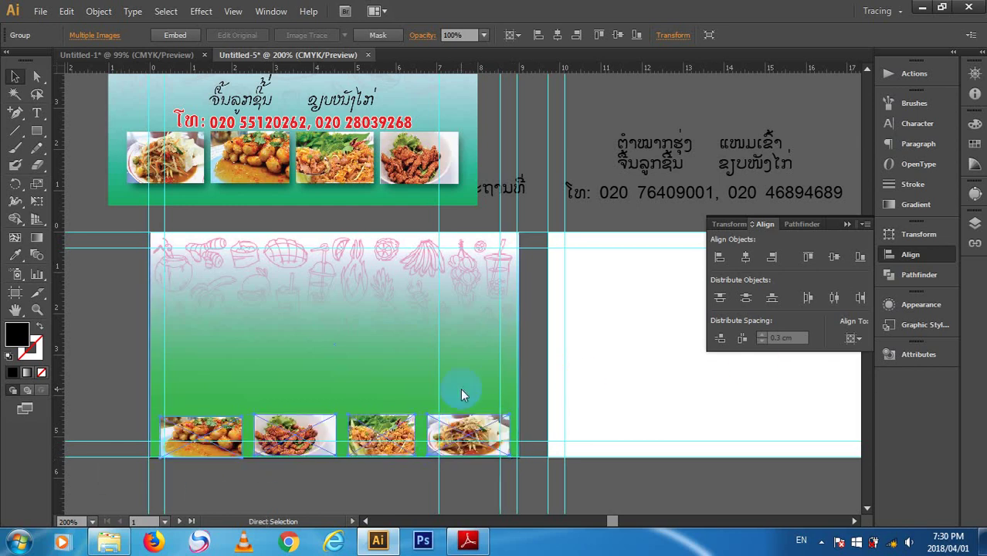
key("ctrl+k")
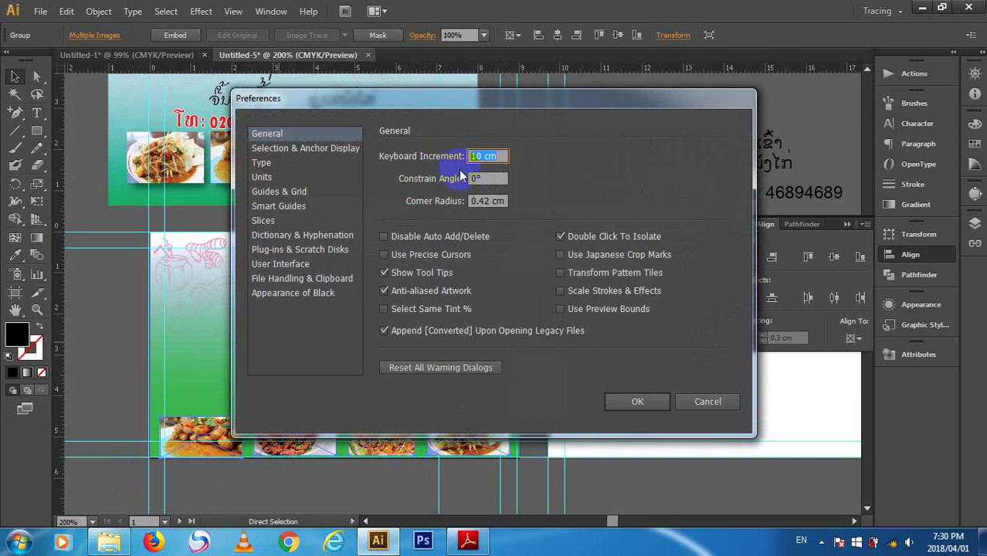
- Set the keyboard increment to 0.1 and nudge the photo row up two steps
type("0.1")
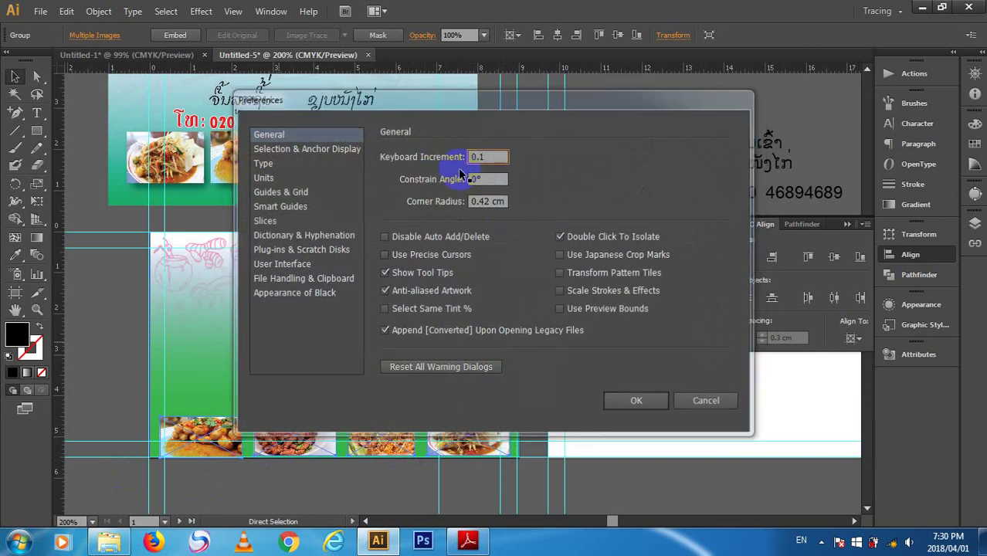
key("Return")
key("v")
key("Up")
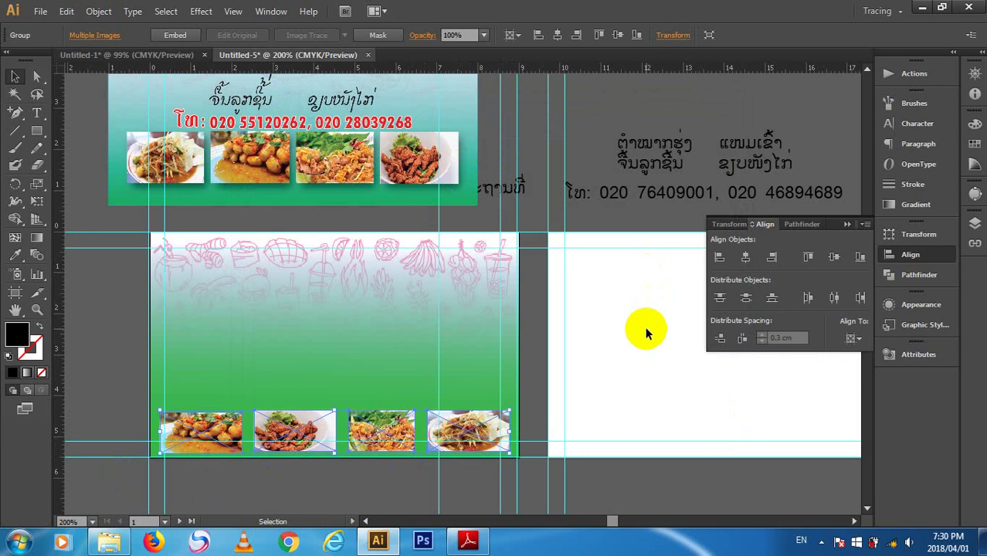
key("Up")
key("Up")
key("Up")
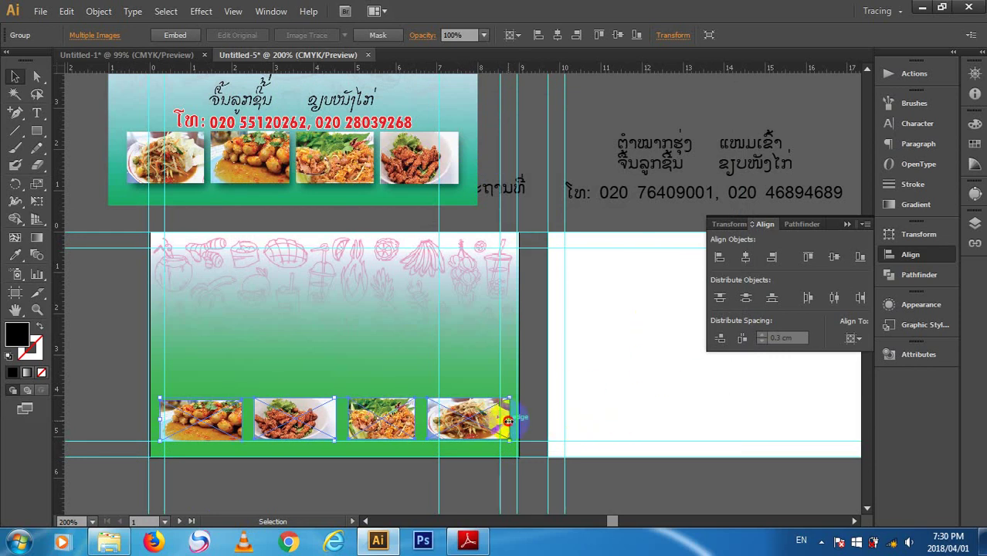
- Stretch the photo row to 8 cm wide between the guides, then deselect it
left_click_drag(508, 421, 507, 421)
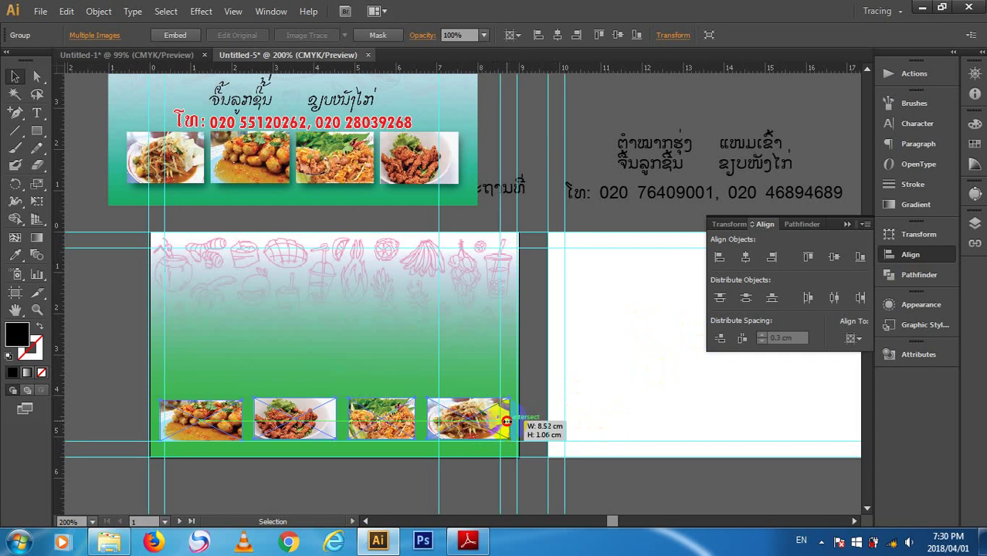
left_click_drag(506, 421, 500, 421)
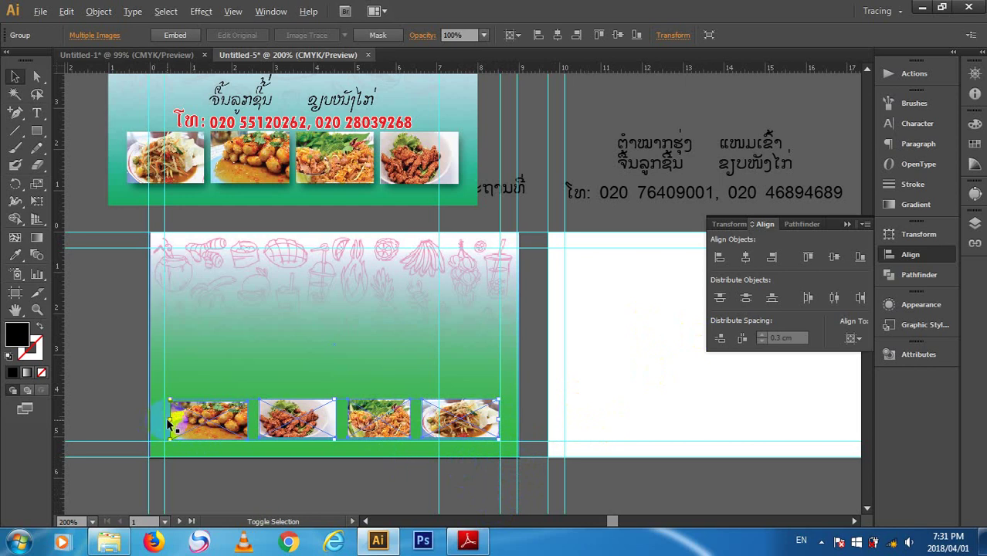
left_click_drag(171, 419, 165, 418)
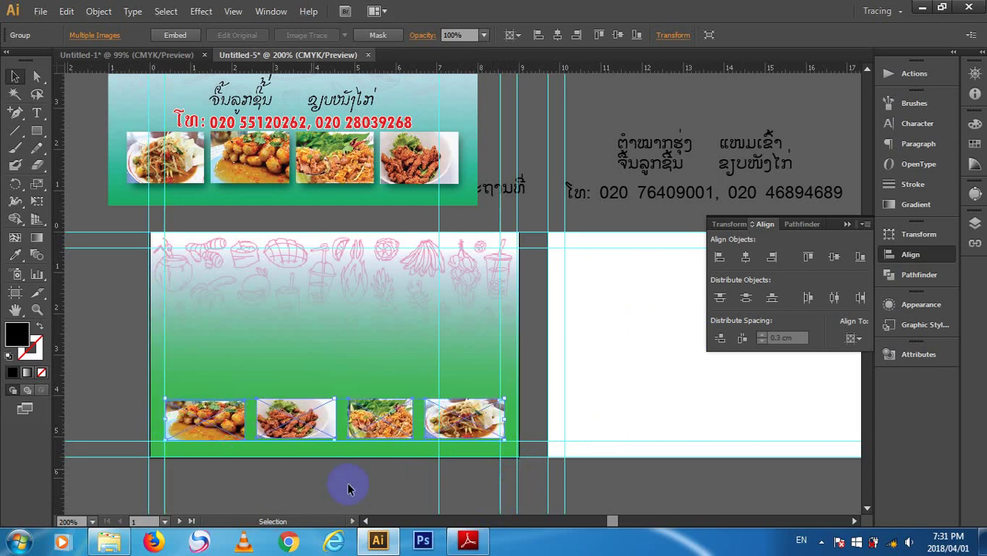
left_click(515, 493)
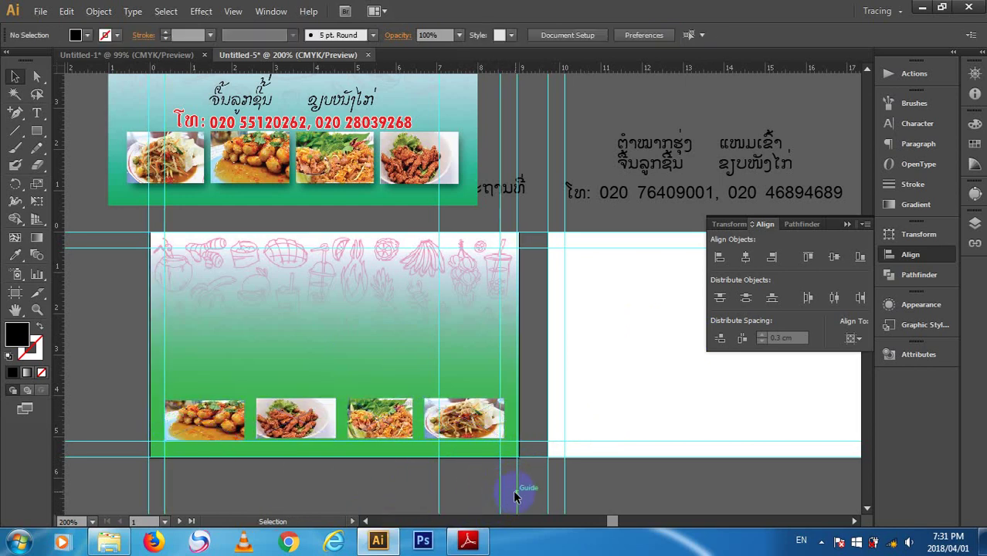
left_click(463, 418)
left_click(525, 351)
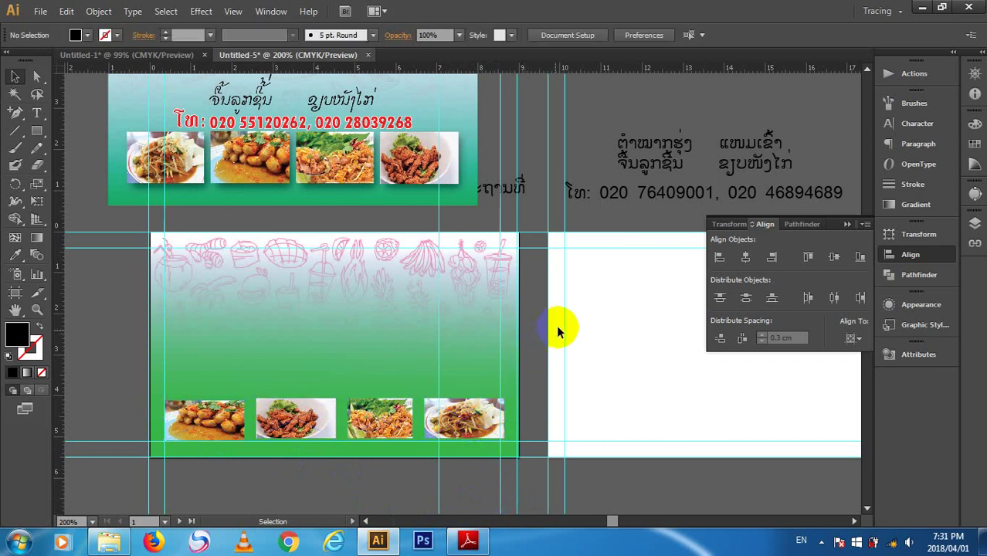
left_click(622, 198)
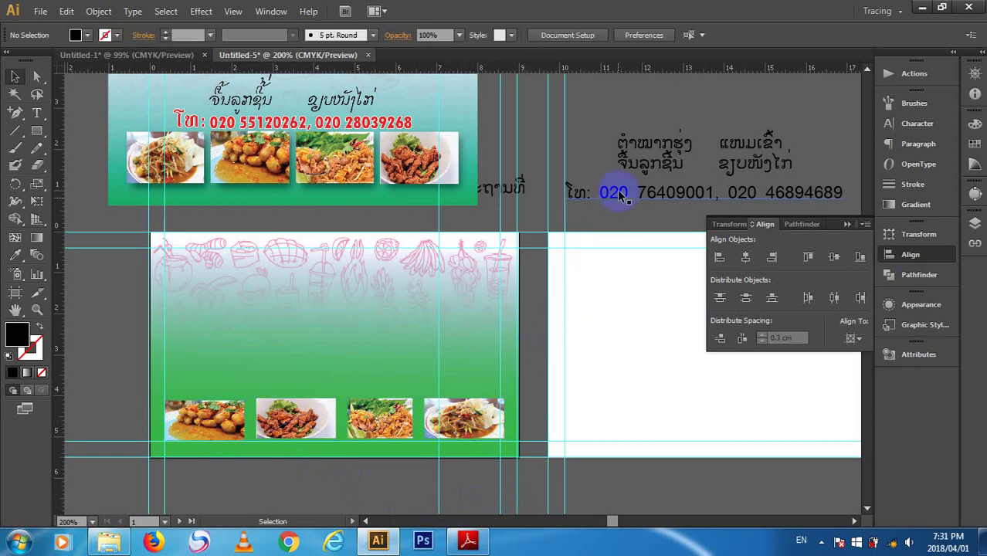
- Move the Lao text block, phone number and service line onto the green card
left_click(628, 145)
left_click_drag(435, 260, 275, 358)
left_click_drag(580, 197, 235, 334)
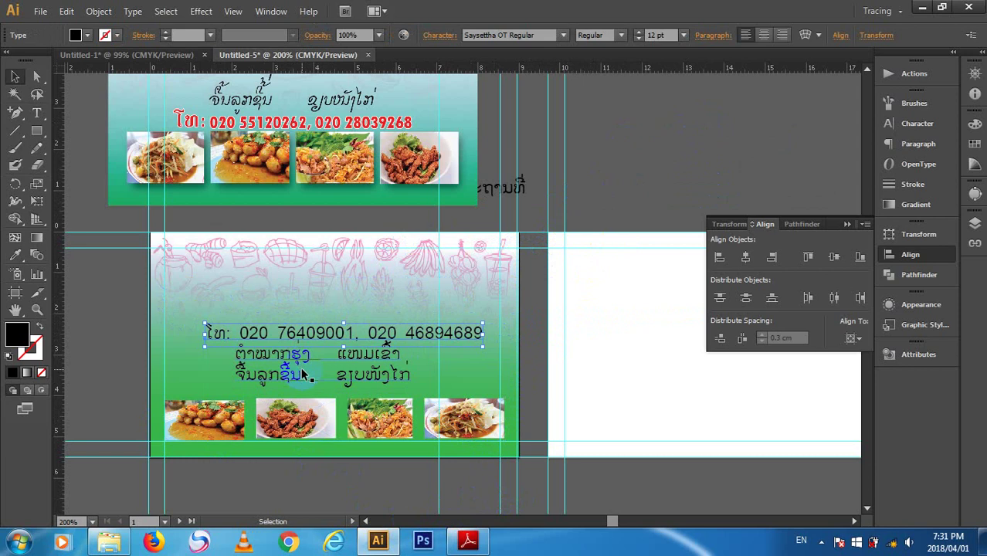
left_click_drag(300, 364, 331, 281)
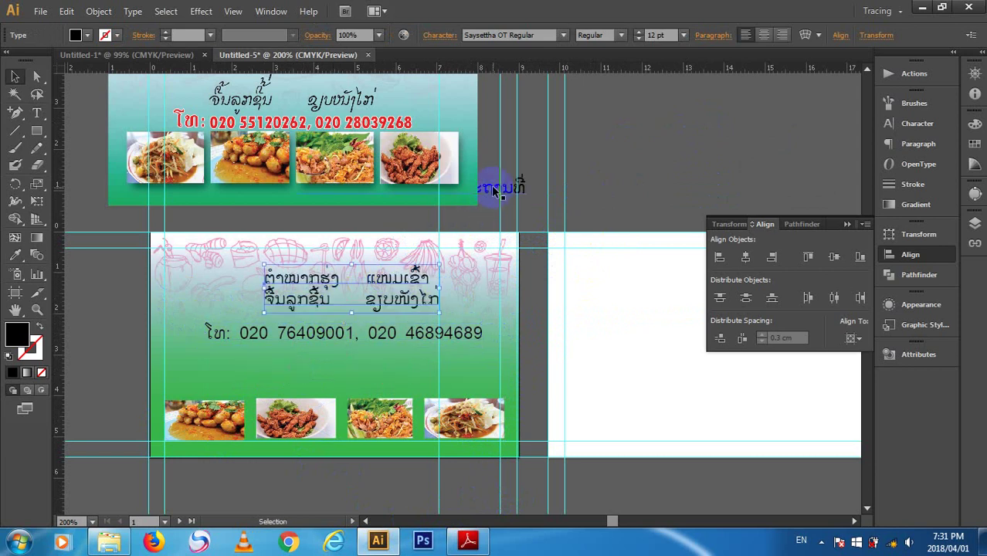
left_click_drag(502, 189, 425, 275)
left_click_drag(351, 338, 340, 382)
left_click_drag(351, 298, 339, 340)
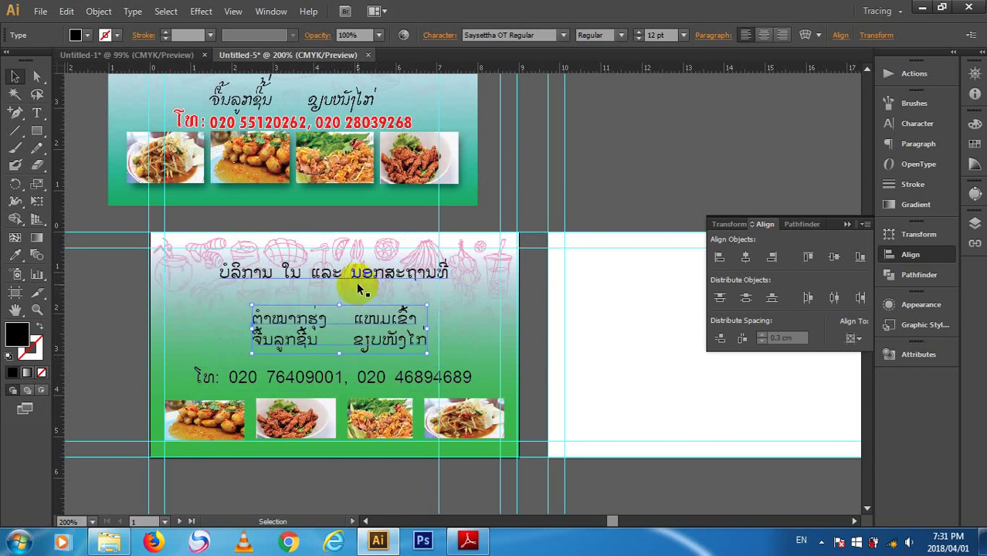
left_click_drag(358, 269, 362, 282)
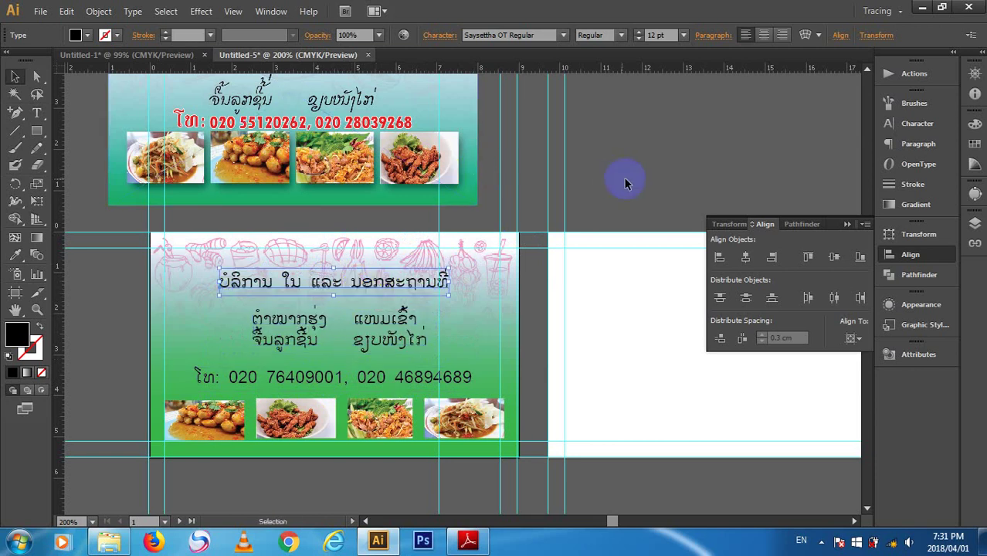
- Bring the title lines onto the card and space all text lines above the photos
scroll(672, 131, "up", 5)
scroll(669, 137, "up", 4)
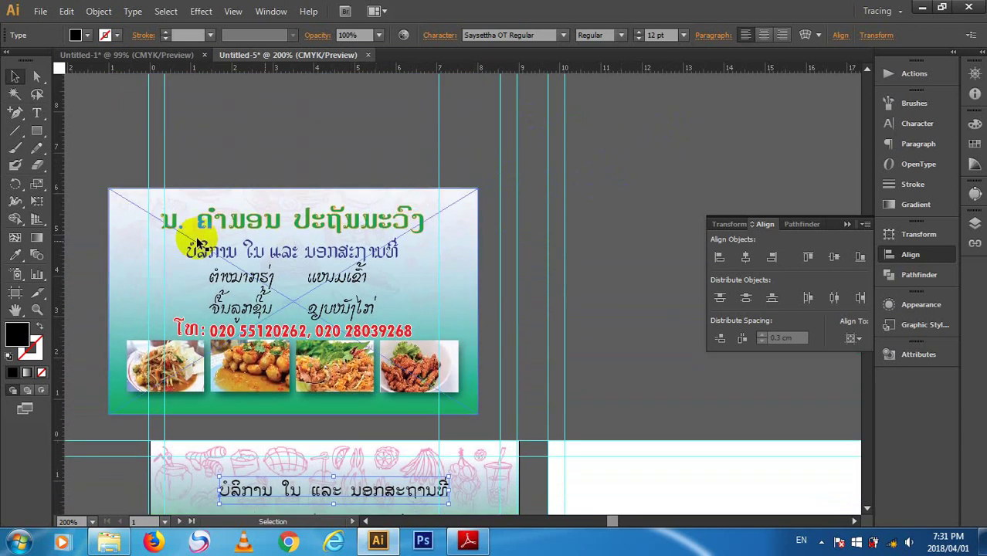
left_click_drag(166, 238, 468, 180)
left_click_drag(462, 245, 337, 178)
scroll(385, 272, "down", 3)
left_click_drag(392, 302, 353, 357)
scroll(409, 378, "down", 7)
left_click_drag(366, 318, 361, 332)
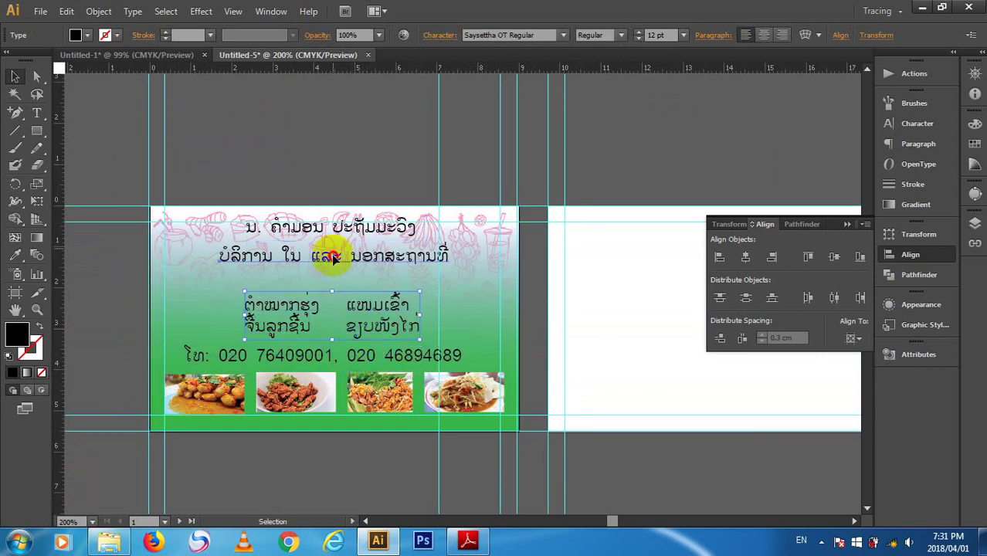
mouse_move(344, 258)
left_mouse_down()
mouse_move(359, 268)
mouse_move(347, 272)
left_mouse_up()
left_click_drag(342, 227, 347, 246)
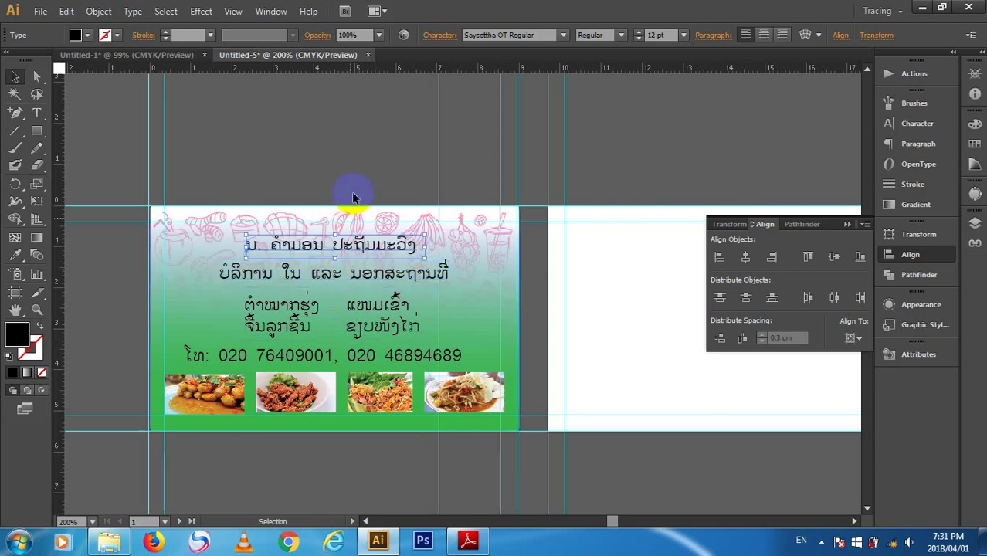
left_click(353, 198)
left_click(408, 238)
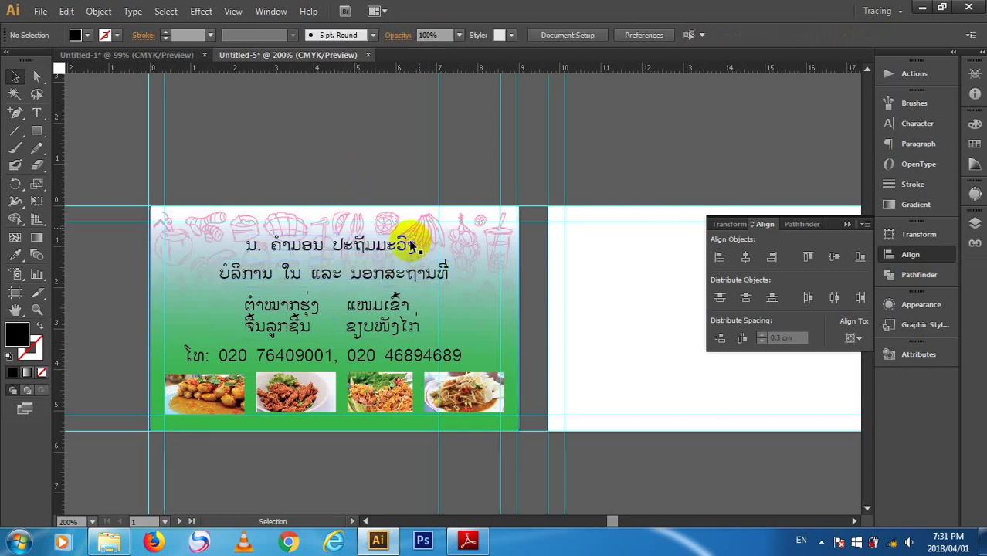
- Raise the title line slightly and try the Deth font on it, then undo
left_click_drag(345, 246, 346, 237)
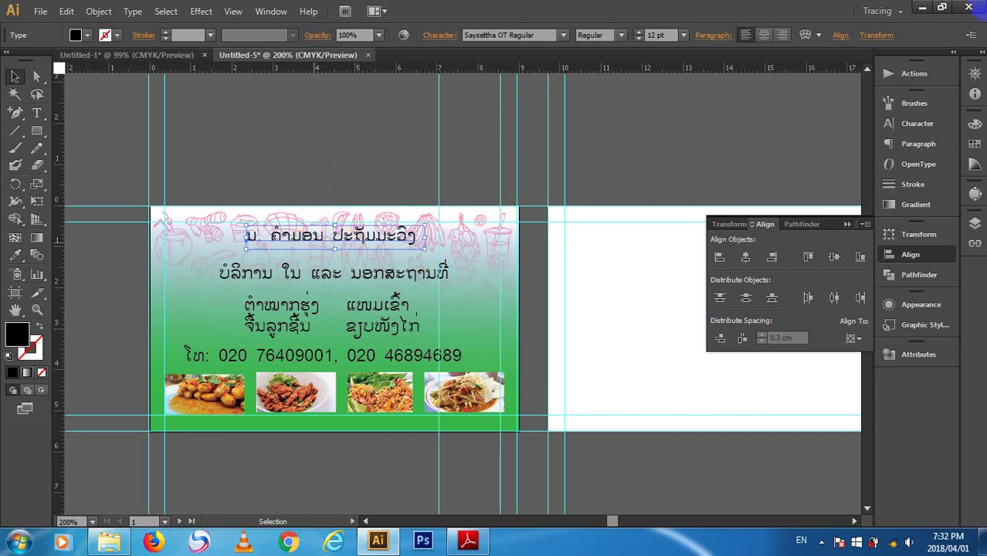
left_click(546, 36)
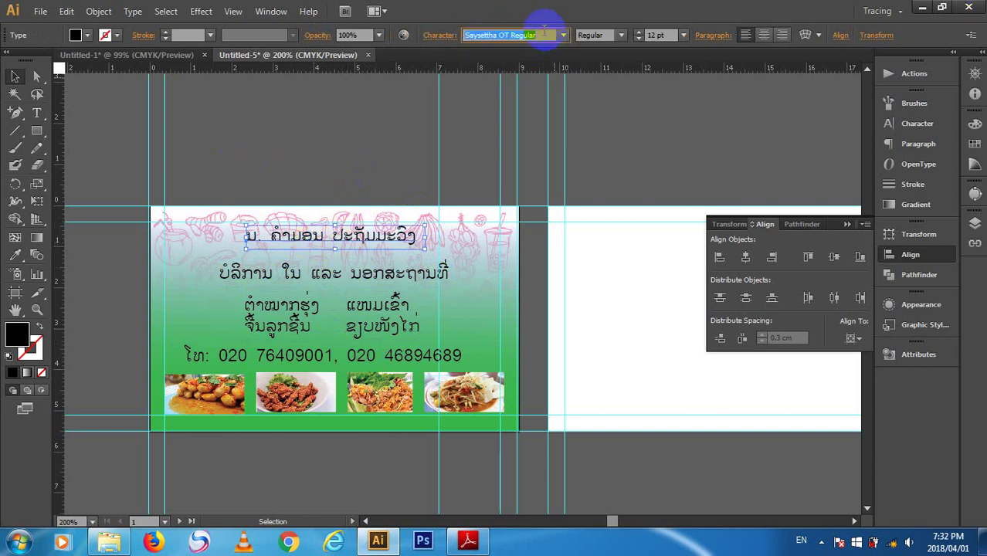
type("D")
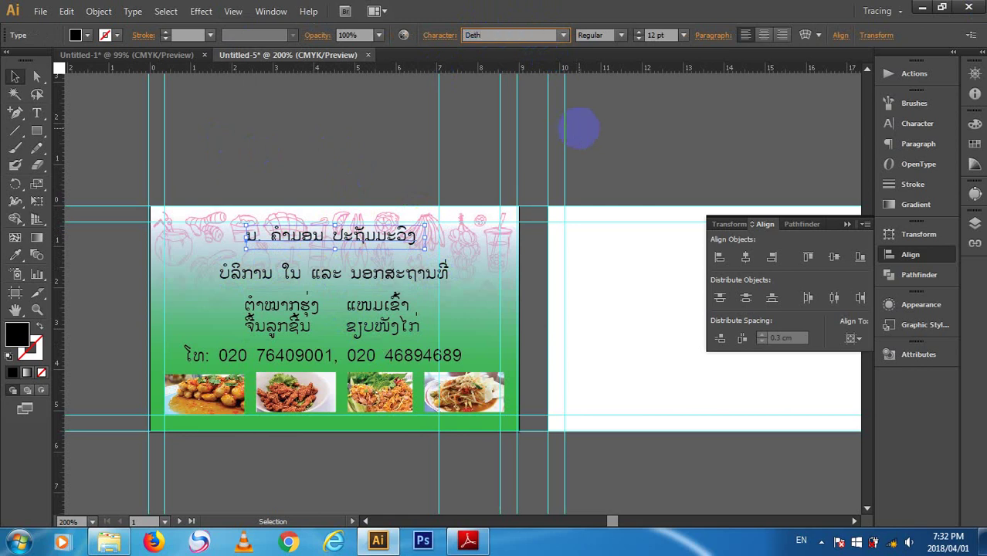
type("eth")
key("Return")
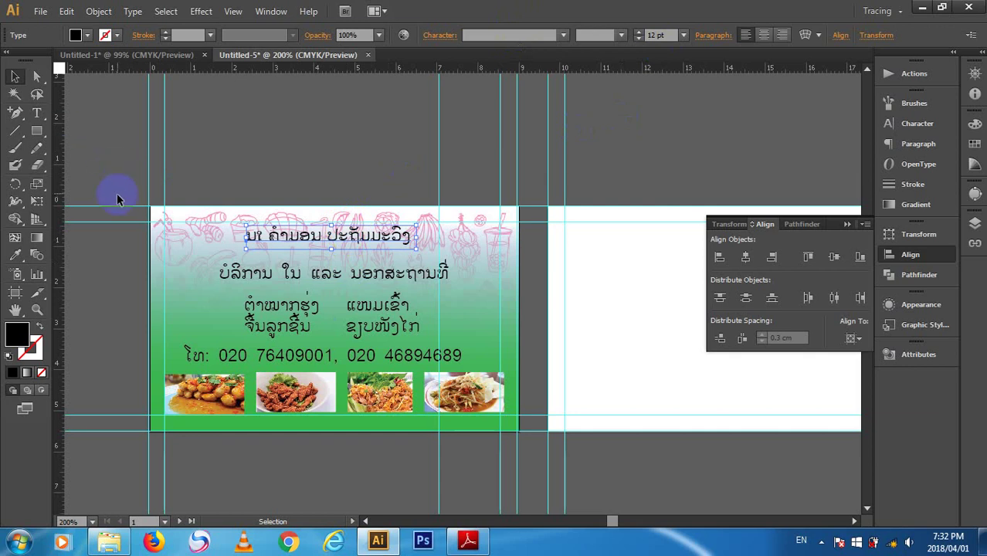
key("ctrl+z")
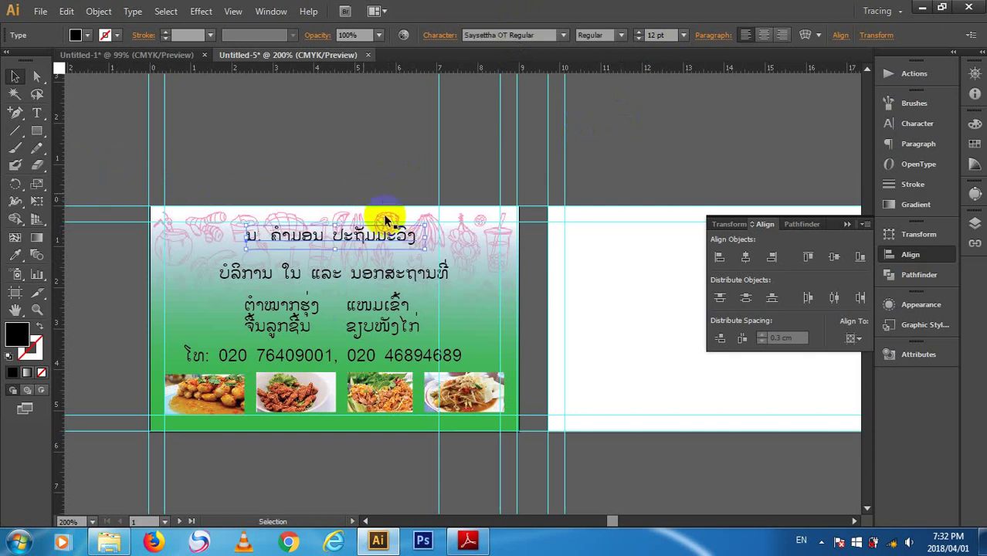
- Reselect the title line, then start a new text point on the pasteboard with the Type tool
left_click(407, 234)
left_click(396, 237)
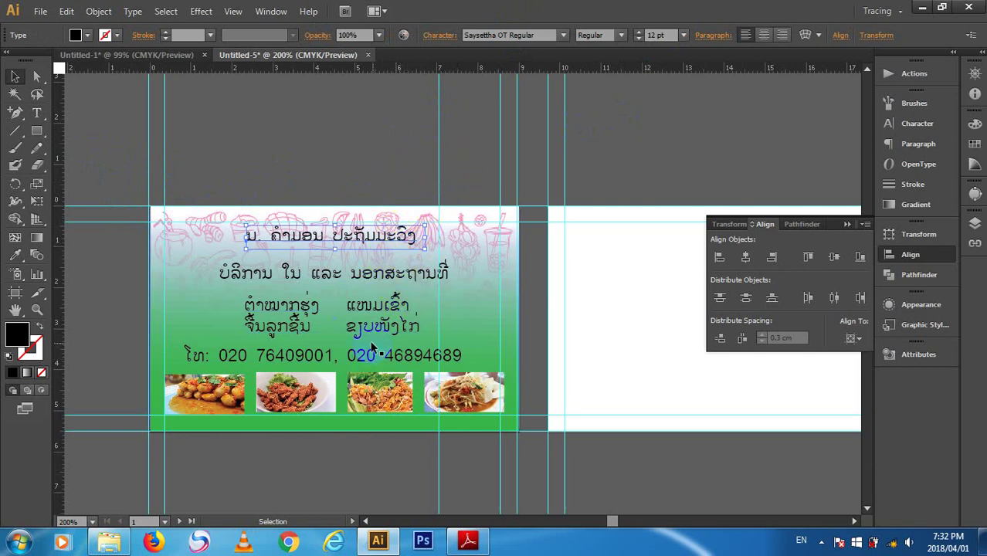
left_click(36, 113)
left_click(298, 139)
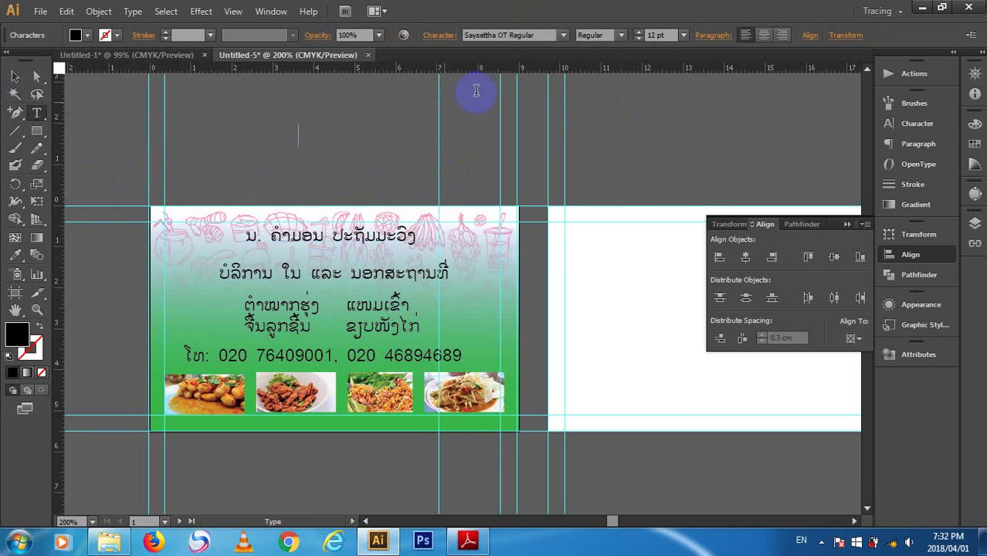
- Pick Deth 1 as the font for the new text
left_click(512, 35)
type("DeVinne Txt BT")
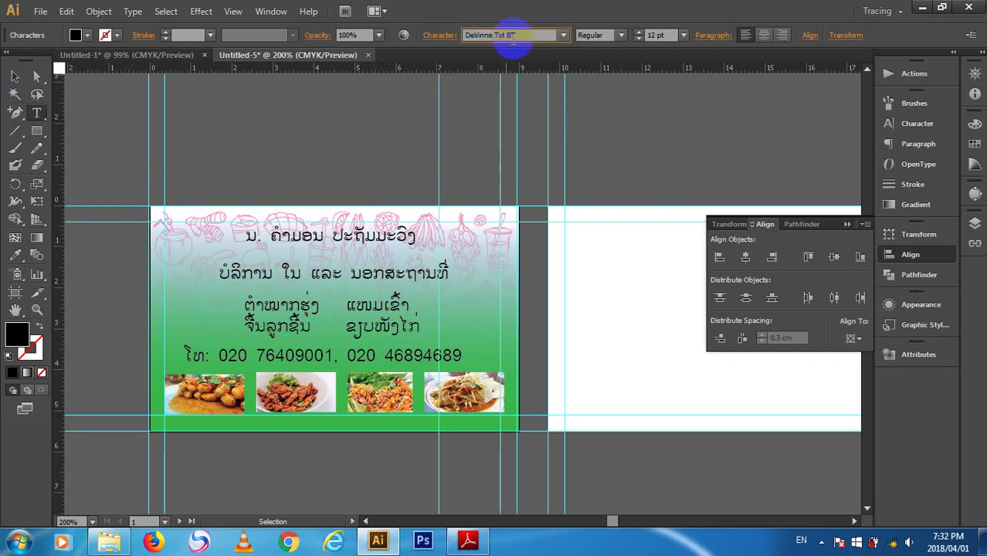
key("Return")
left_click(580, 33)
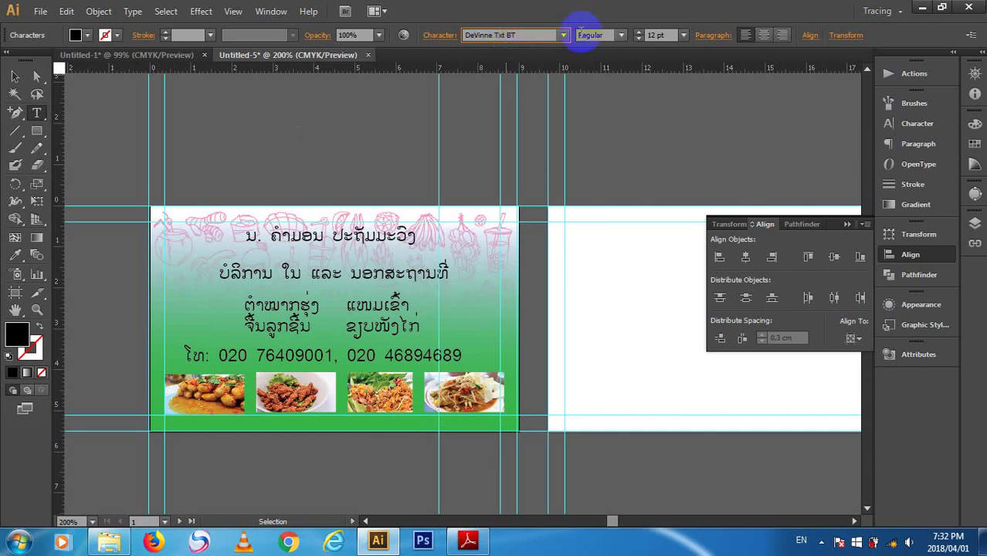
left_click(565, 35)
left_click(567, 35)
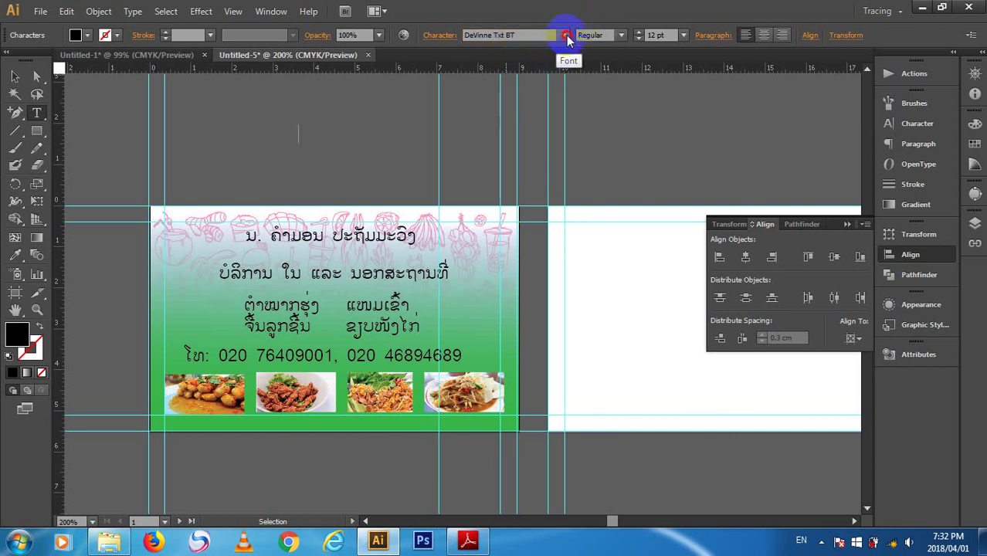
left_click(566, 35)
left_click(517, 101)
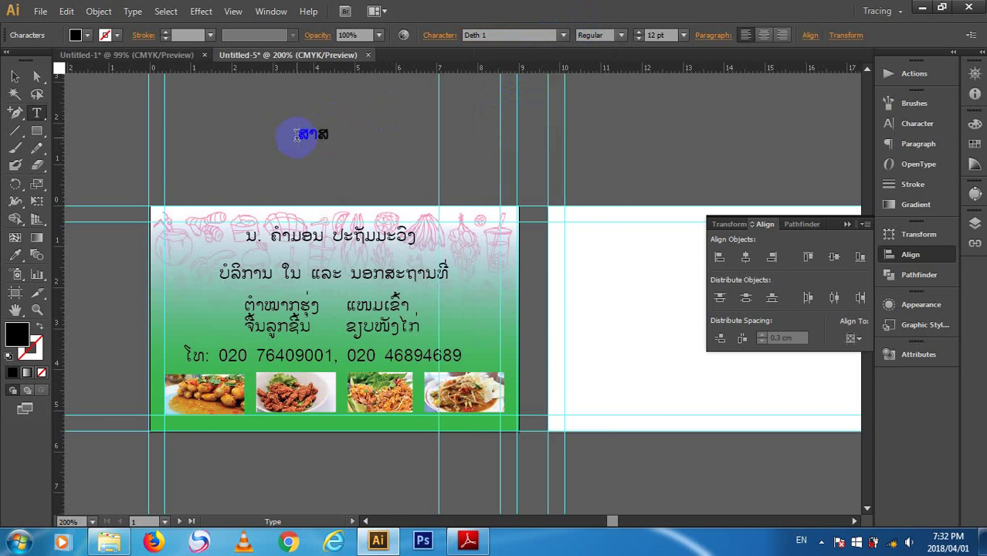
- Select the new ສາສາ word and change its font to KY 25
left_click(15, 77)
left_click(325, 139)
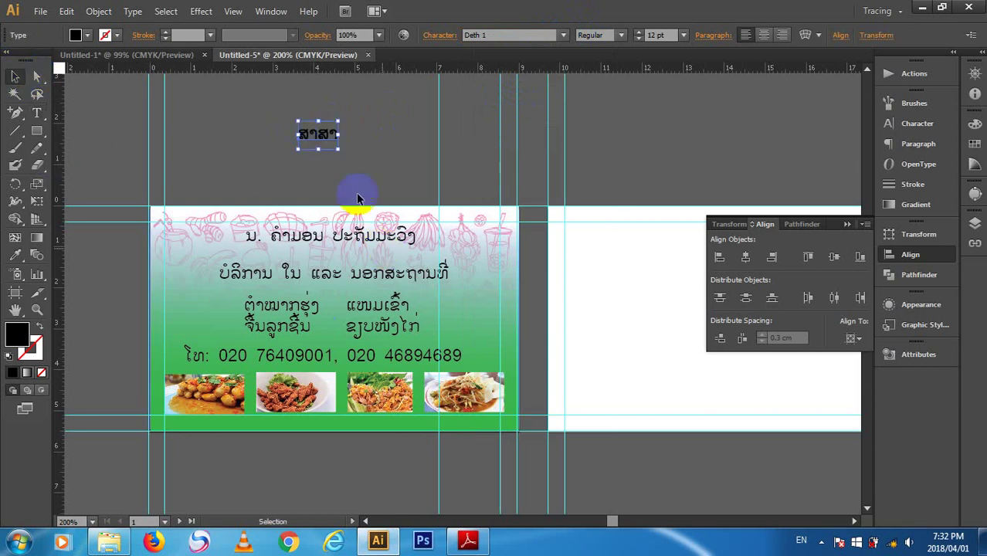
left_click(351, 237)
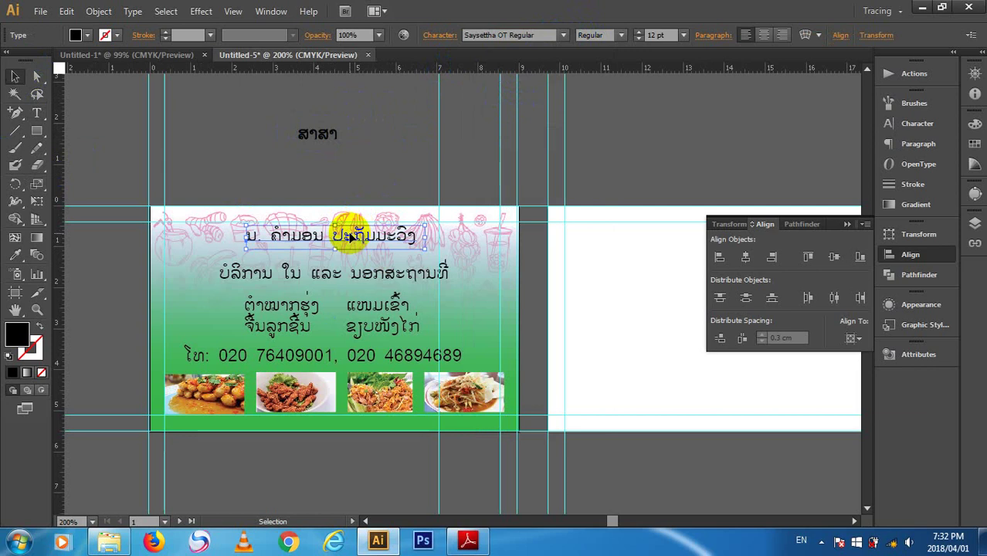
left_click(320, 133)
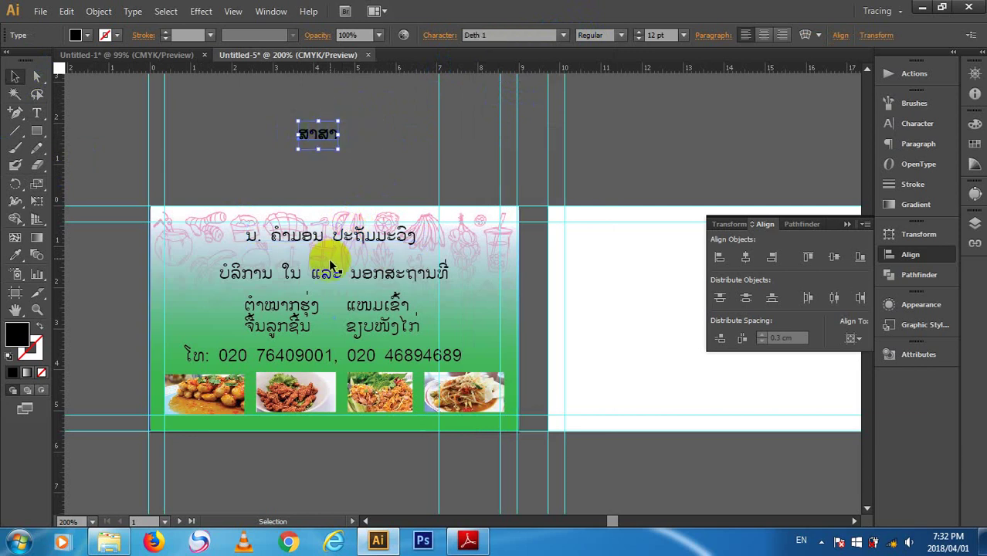
left_click(309, 137)
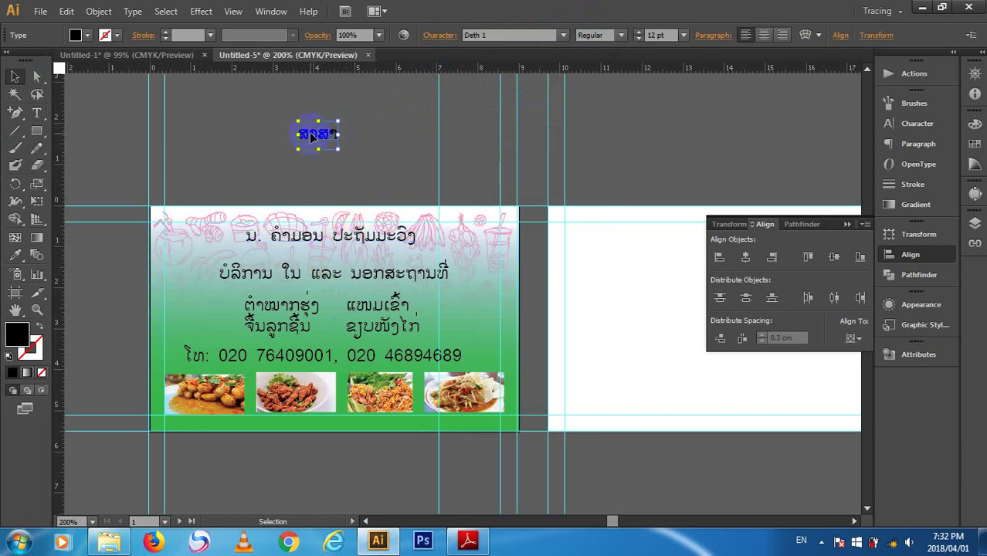
left_click_drag(318, 135, 330, 150)
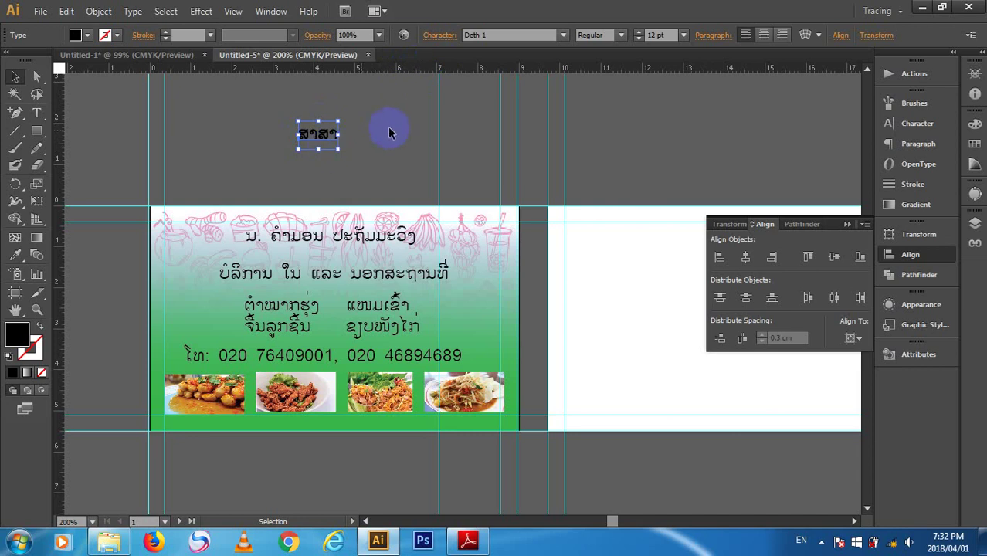
left_click(487, 36)
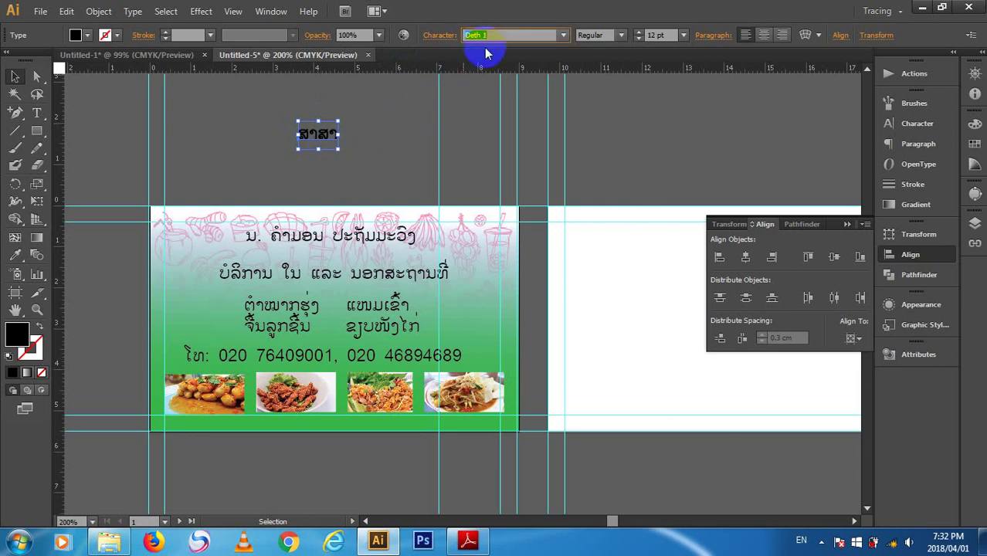
key("Return")
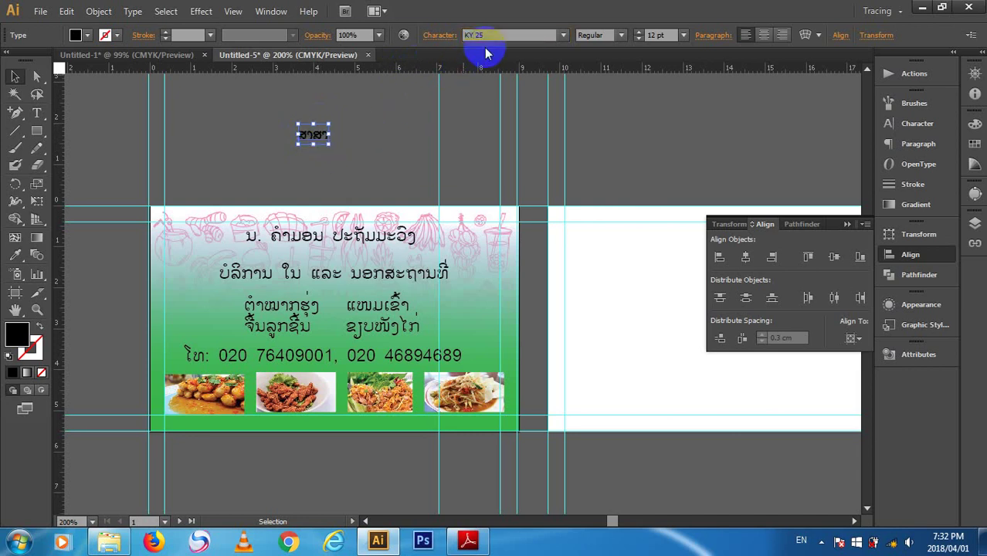
- Change the ສາສາ word's font to KY 3
left_click(414, 161)
left_click(320, 133)
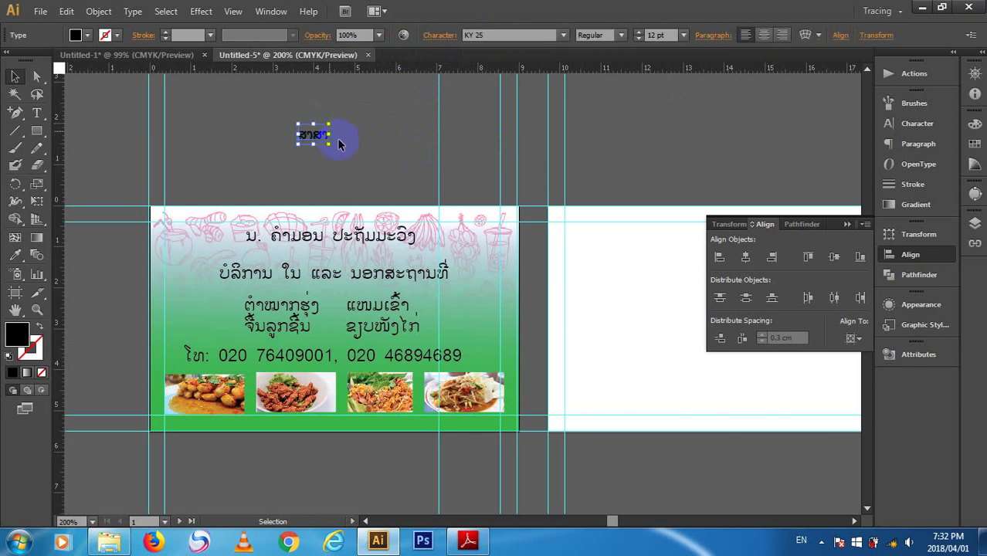
left_click(560, 36)
left_click(562, 36)
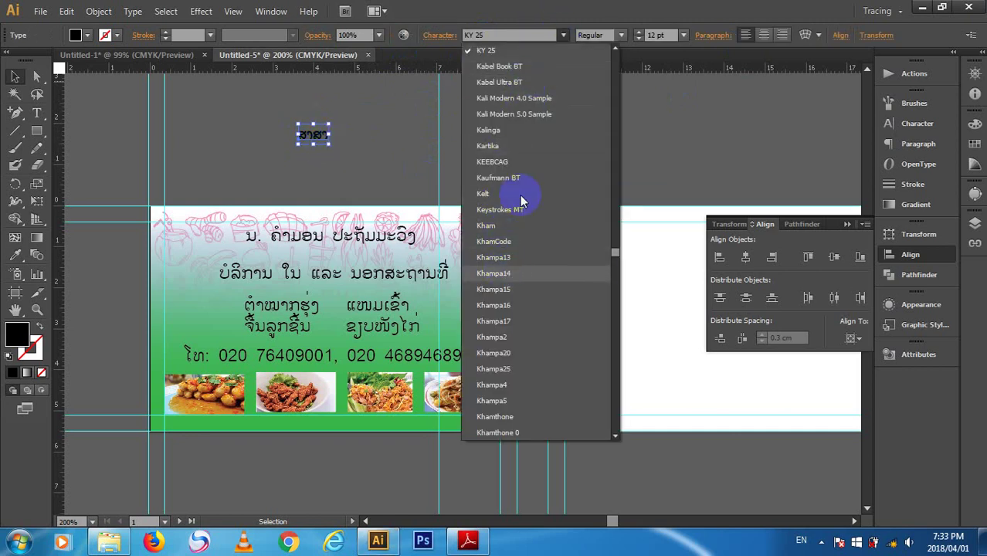
scroll(538, 127, "down", 7)
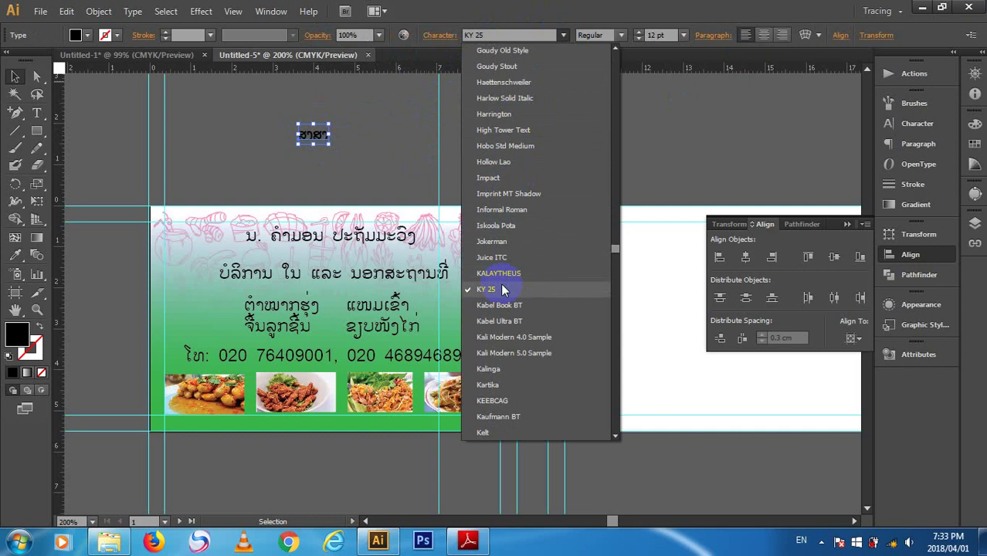
left_click(507, 216)
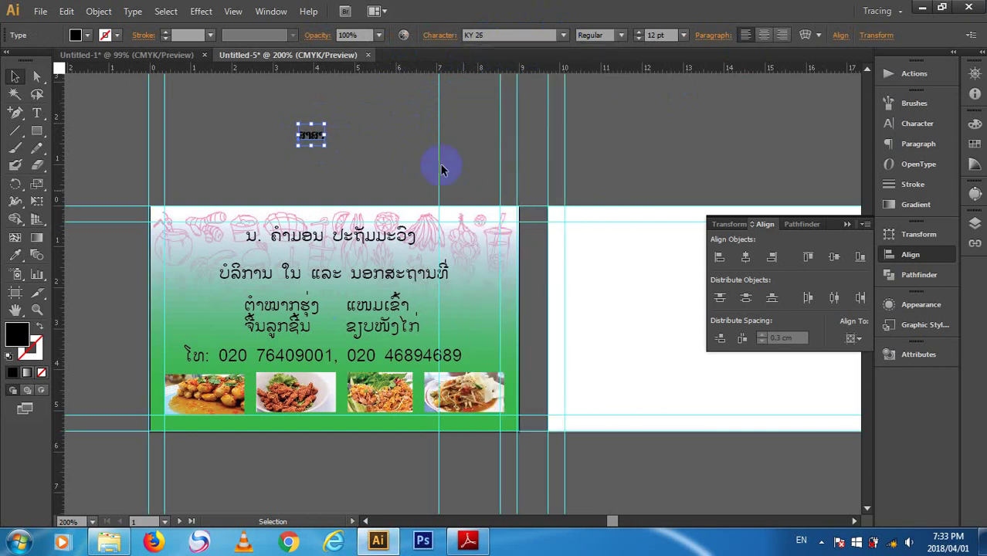
left_click(510, 35)
type("KY 3")
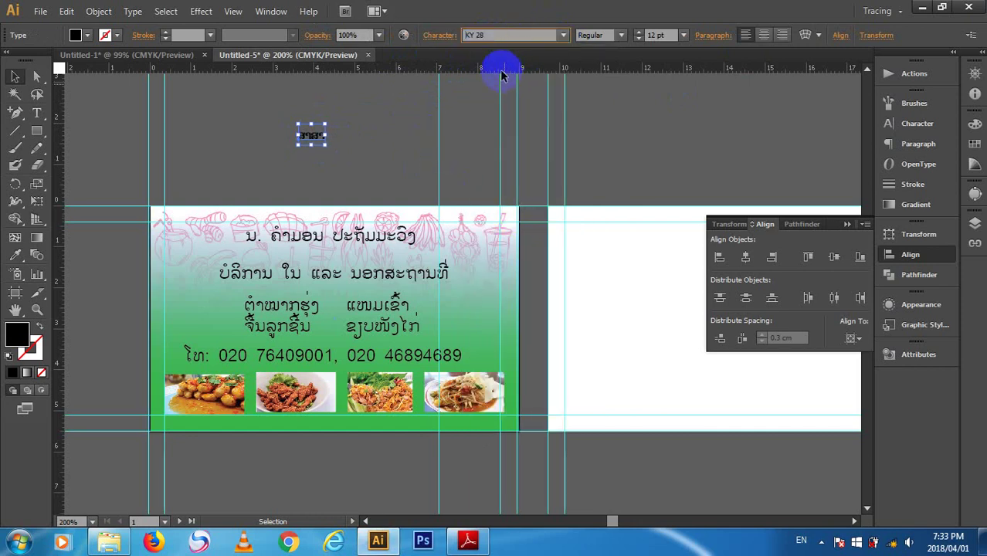
key("Return")
- Enlarge the ສາສາ word to about 3.35 cm wide and move it higher
left_click_drag(328, 145, 429, 233)
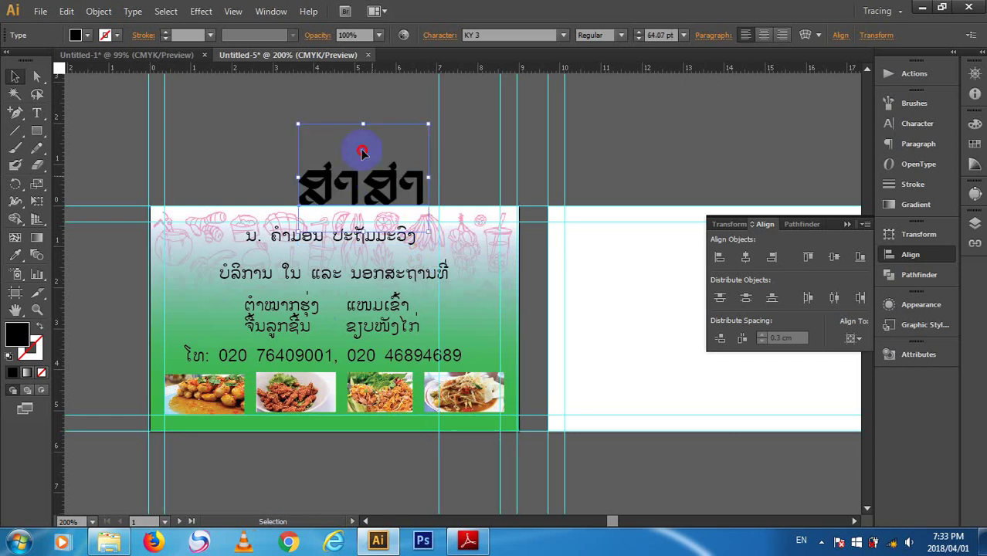
left_click_drag(360, 150, 359, 106)
left_click(498, 36)
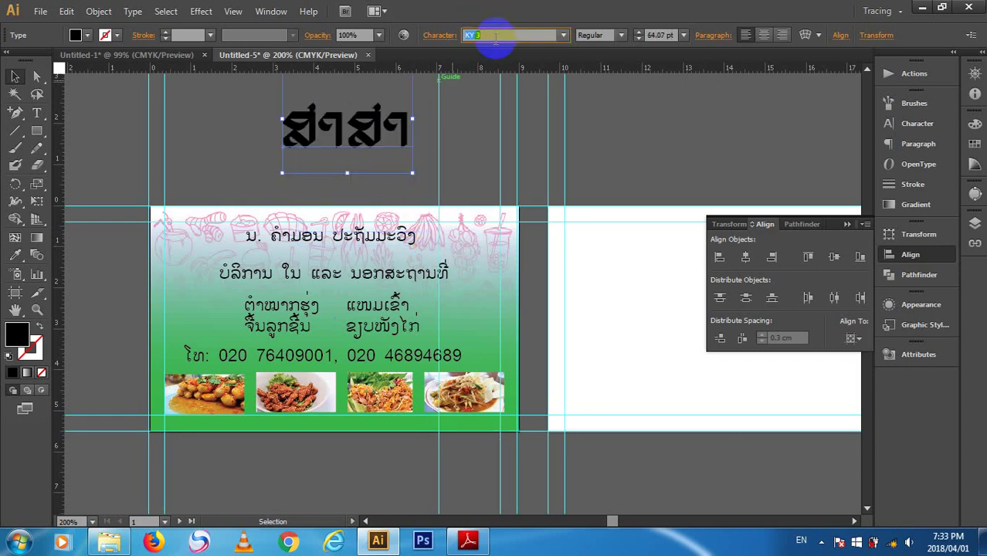
- Step through KY fonts (KY 38, KY 39, KY 48, KY 26) on the word, settling on KY 36
key("Down")
key("Down")
key("Down")
key("Down")
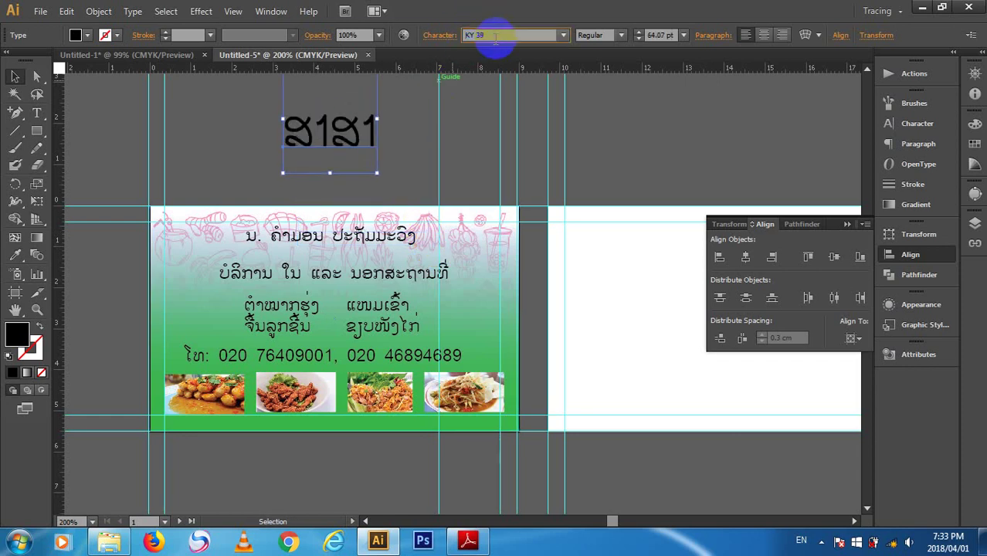
key("Down")
key("Down")
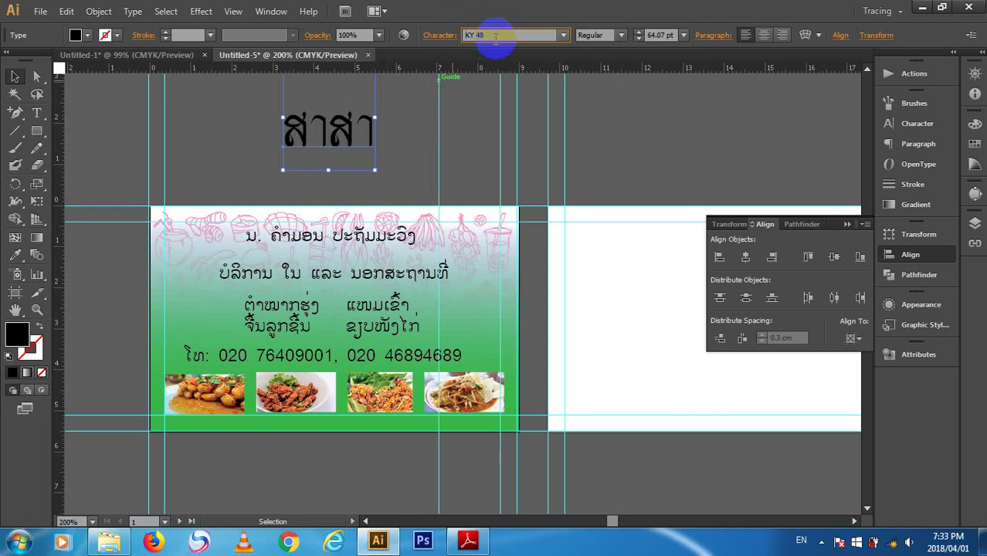
key("Down")
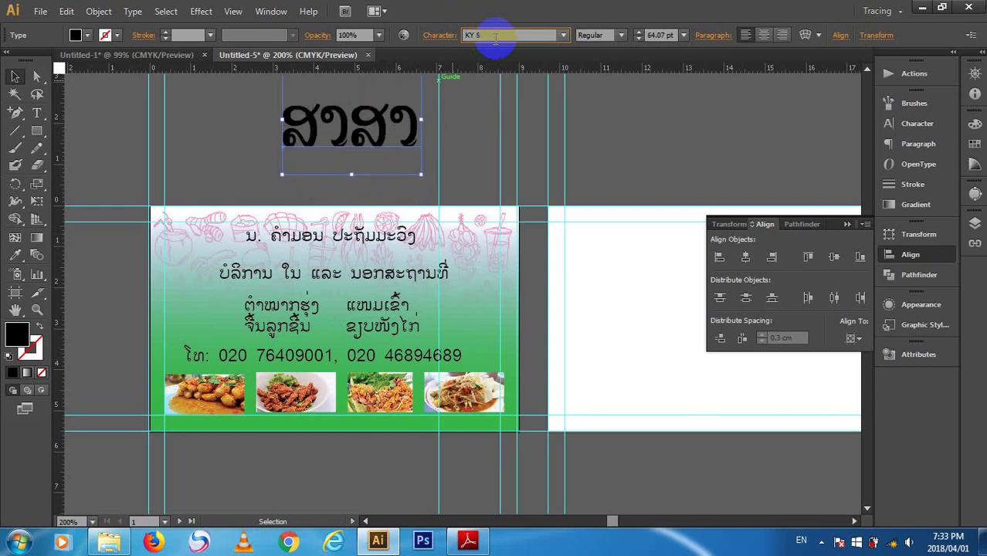
key("Up")
key("Up")
key("Up")
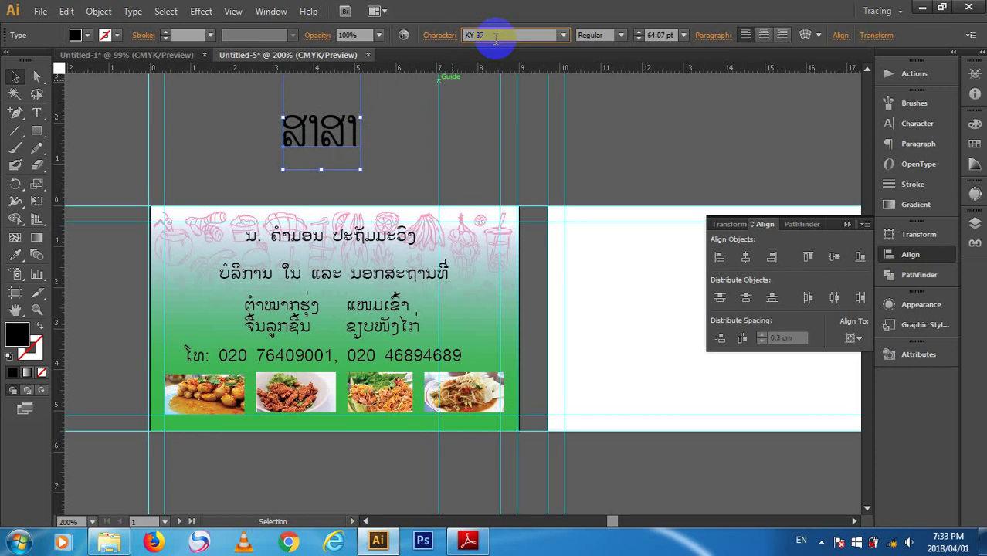
key("Up")
key("Up")
key("Up")
key("Up")
key("Up")
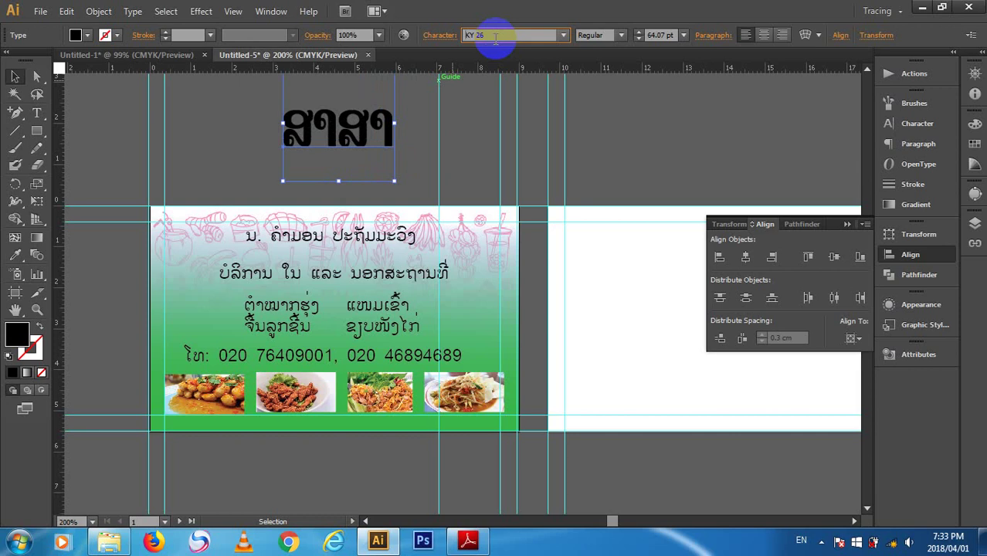
key("Down")
key("Down")
key("Down")
key("Down")
key("Down")
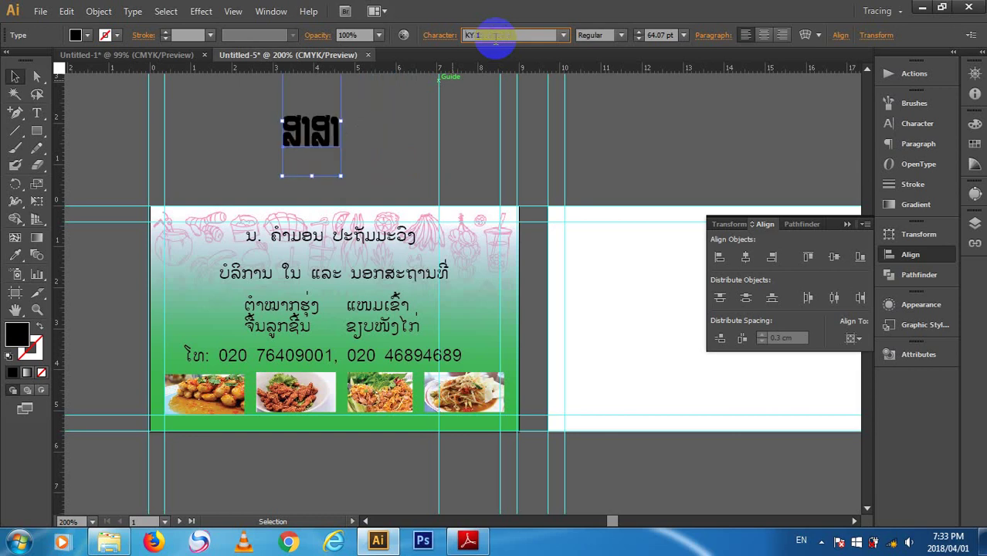
key("Down")
key("Down")
key("Down")
key("Down")
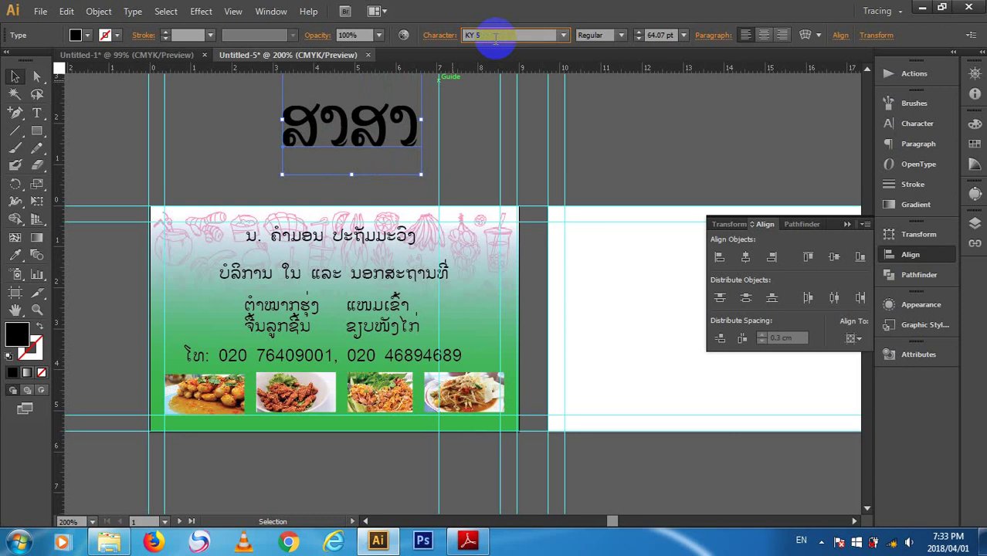
key("Down")
key("Down")
key("Down")
key("Down")
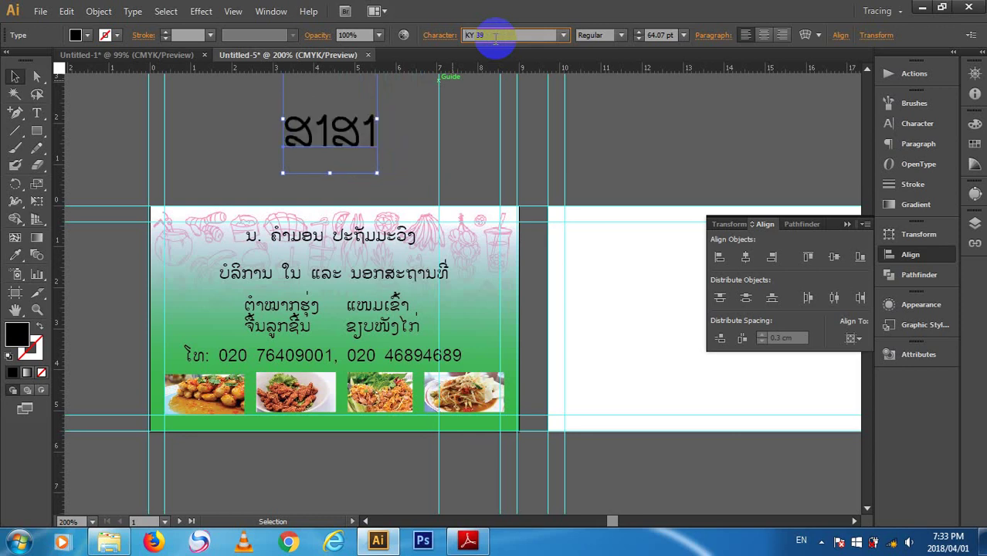
key("Down")
key("Down")
key("Down")
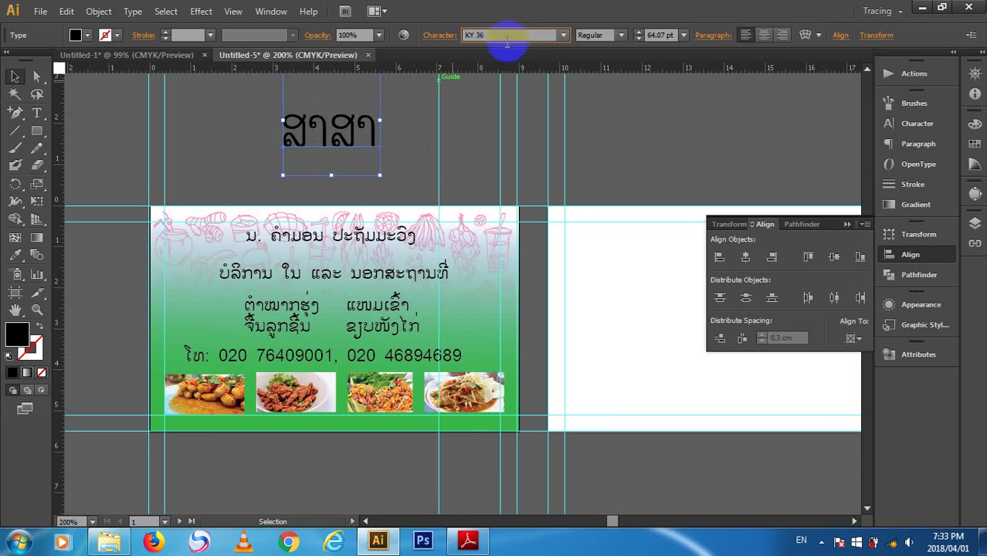
left_click(512, 34)
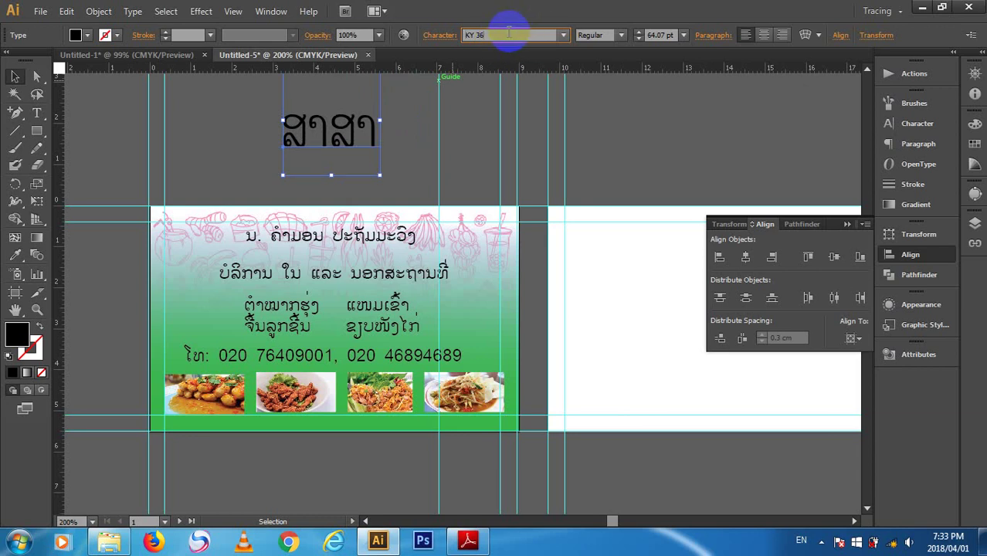
left_click(490, 29)
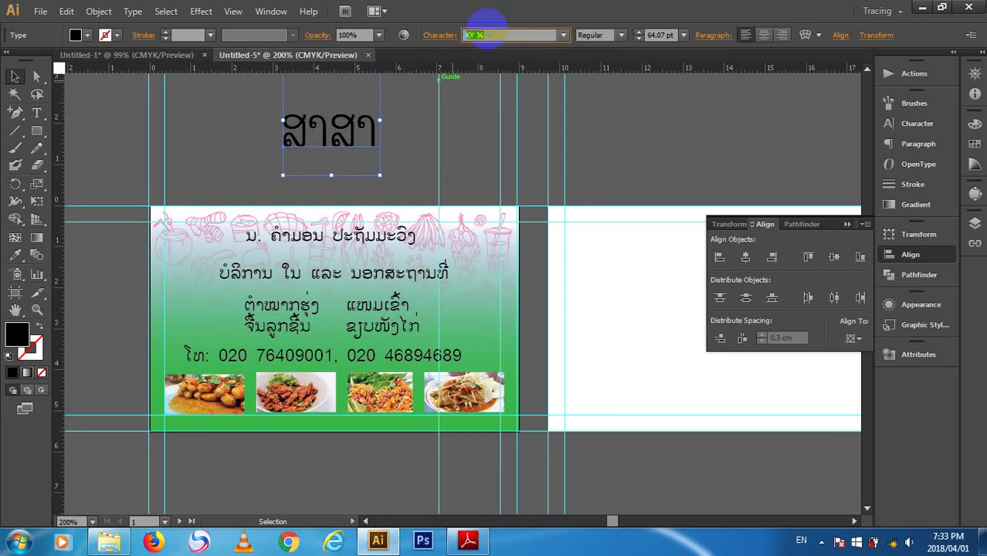
- Apply HONGKAD10 to the headline from the full font list
left_click(550, 34)
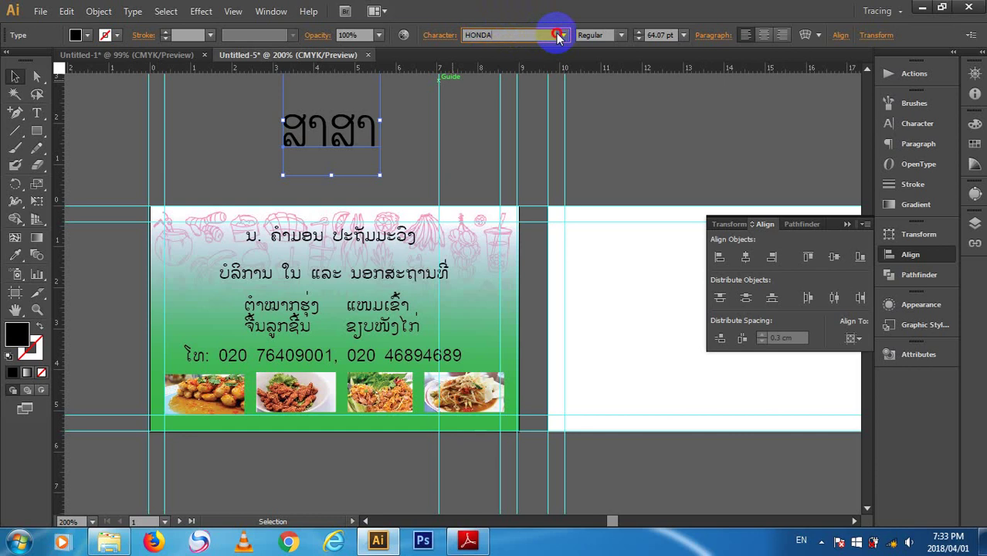
left_click(561, 35)
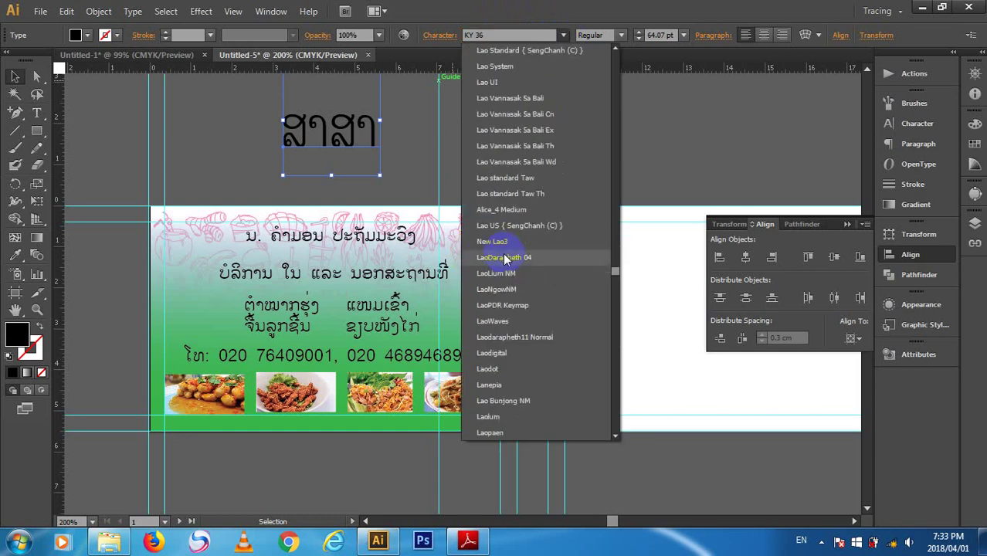
scroll(505, 248, "down", 5)
scroll(511, 201, "up", 20)
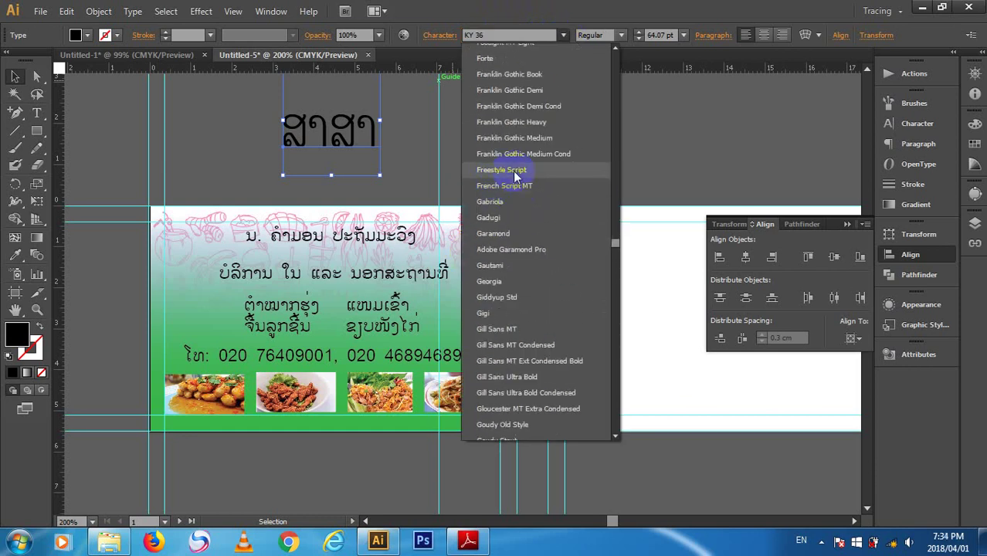
scroll(519, 201, "down", 15)
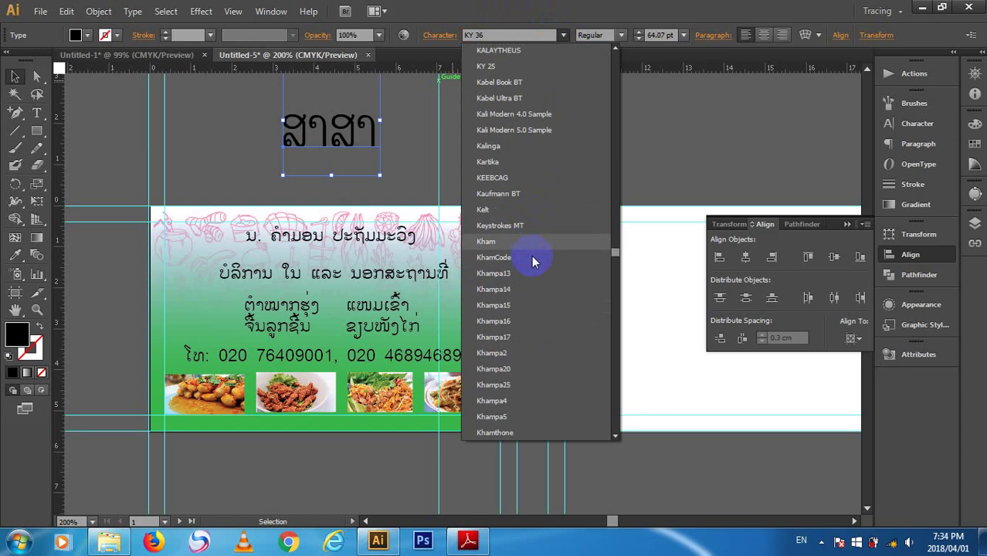
scroll(552, 222, "up", 10)
scroll(564, 216, "down", 12)
scroll(567, 194, "up", 5)
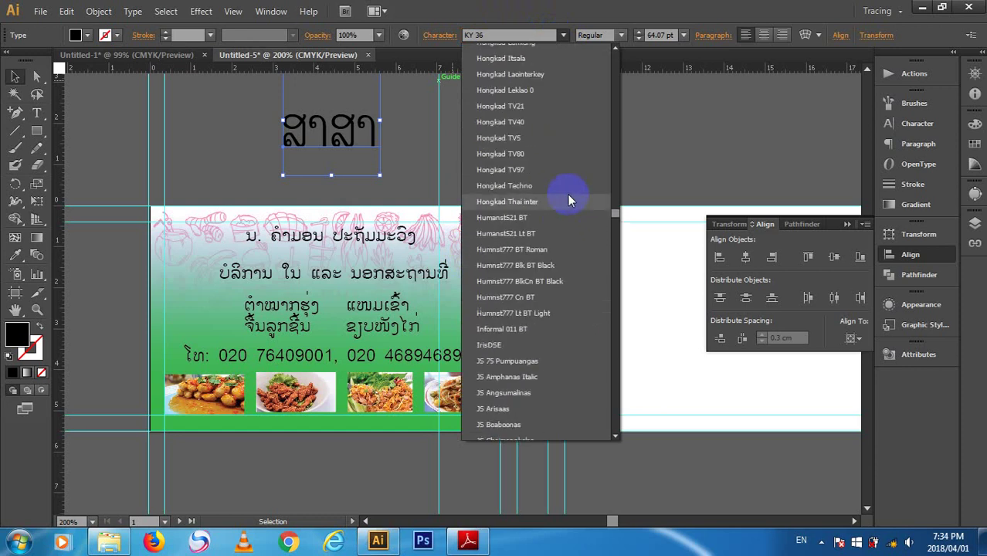
scroll(522, 286, "up", 6)
scroll(520, 232, "down", 3)
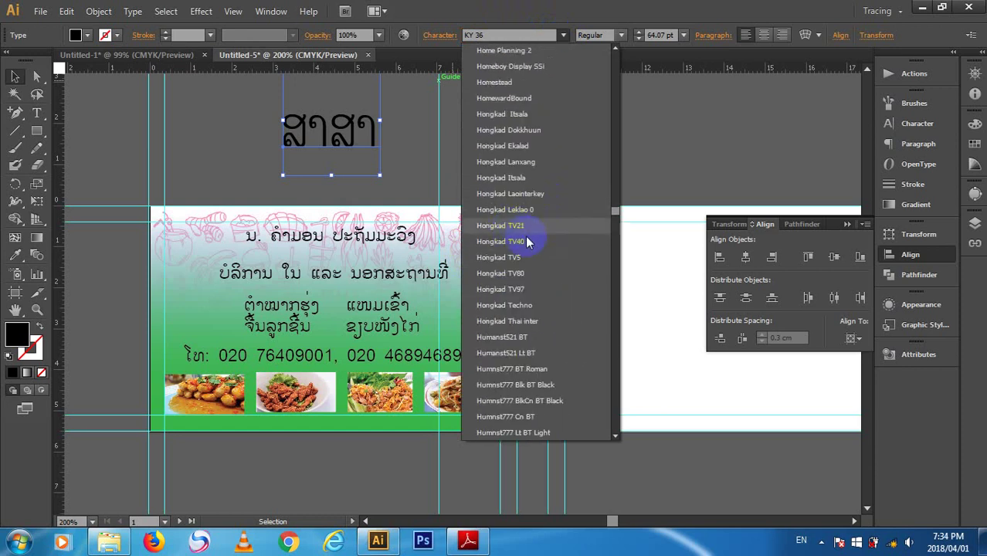
scroll(531, 258, "down", 8)
scroll(575, 229, "down", 3)
scroll(592, 185, "up", 3)
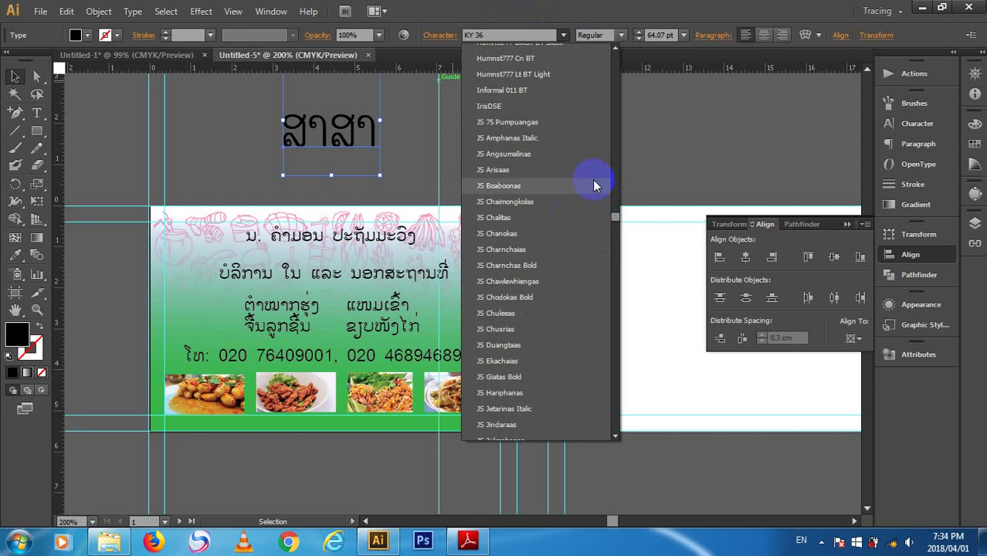
scroll(572, 185, "up", 5)
scroll(557, 185, "down", 5)
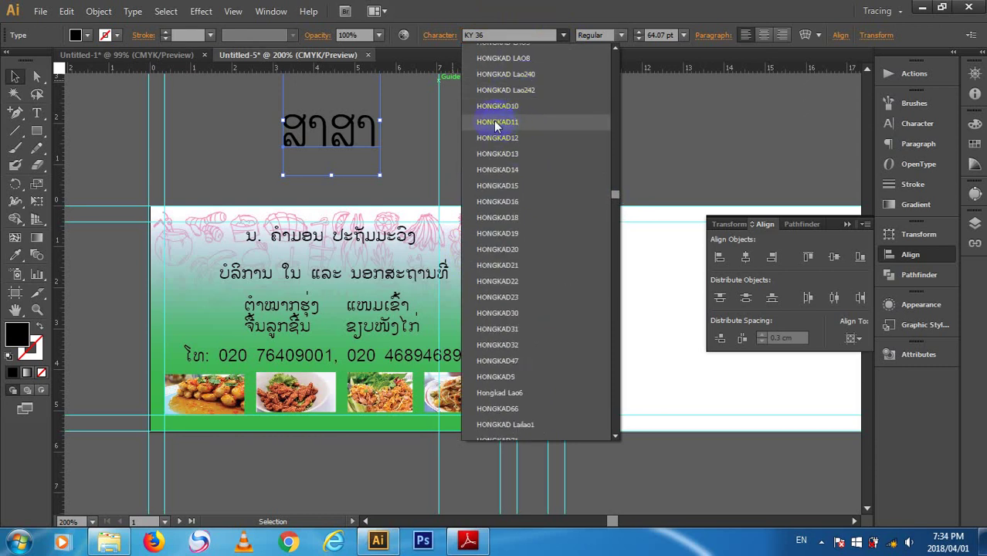
left_click(508, 104)
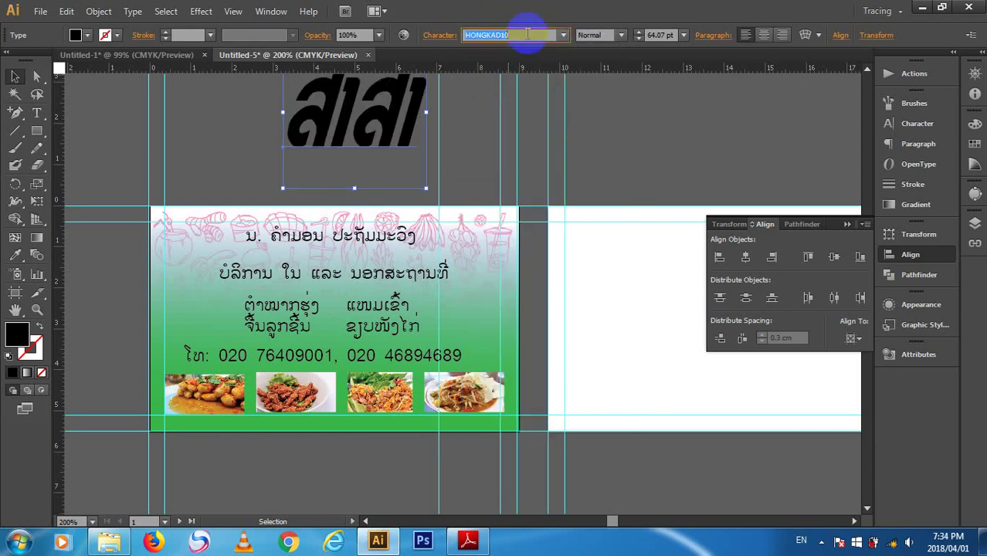
- Step through the following fonts to settle on VONGNAM BAN NAKHA 13
key("Down")
key("Down")
key("Down")
key("Down")
key("Down")
key("Down")
key("Down")
key("Down")
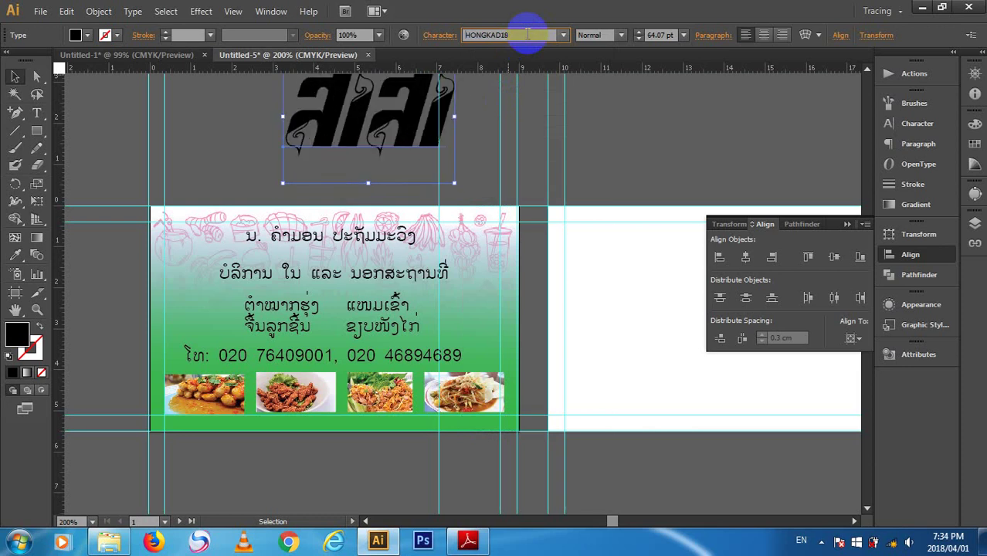
key("Down")
key("Down")
key("Down")
key("Down")
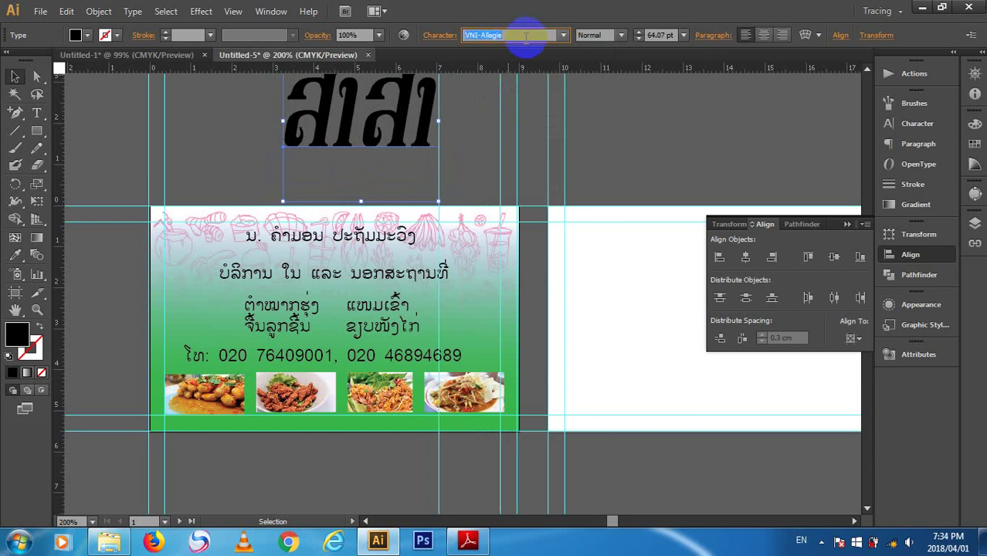
key("Down")
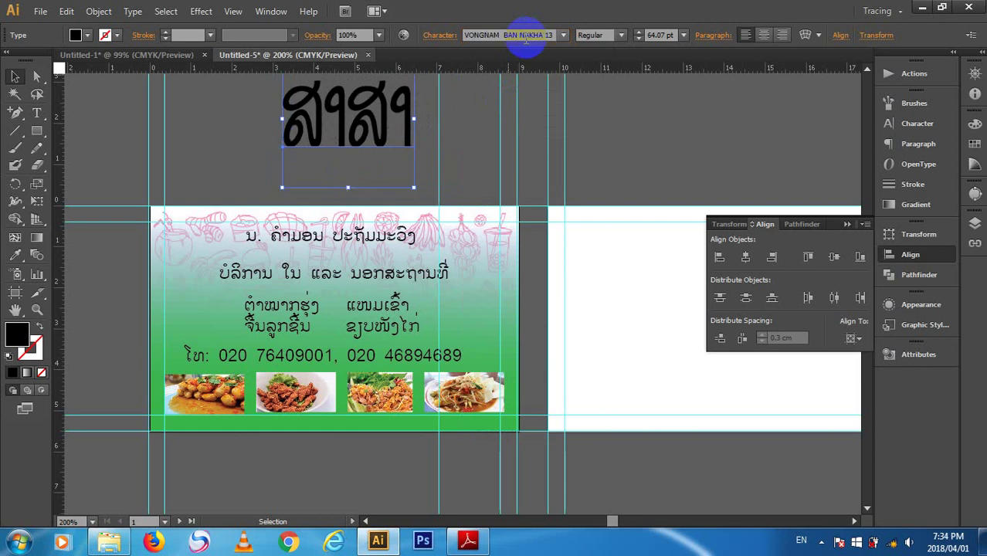
- Apply VONGNAM NAKHA to the headline and preview variants through VONGNAM 9 and VONGNAM 6 2006
left_click(566, 35)
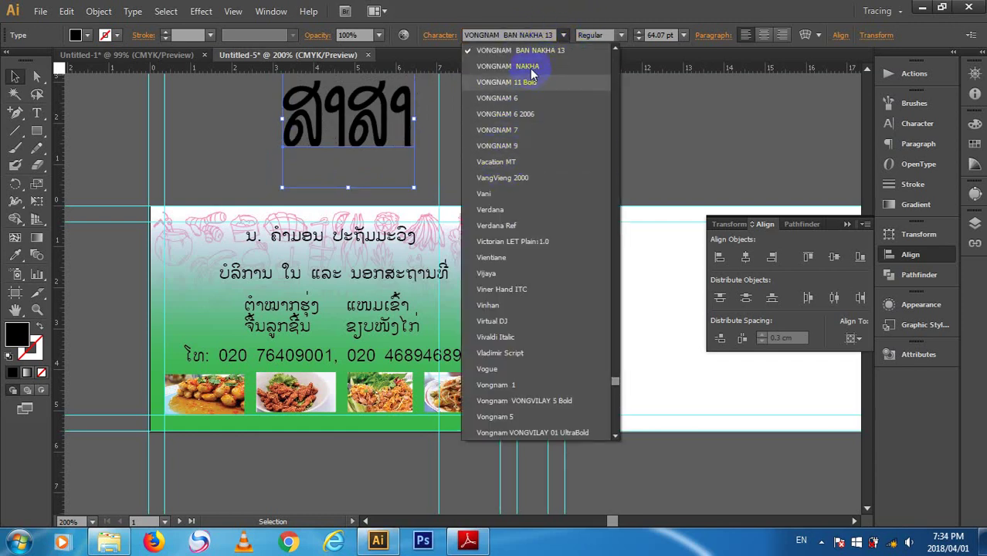
left_click(526, 65)
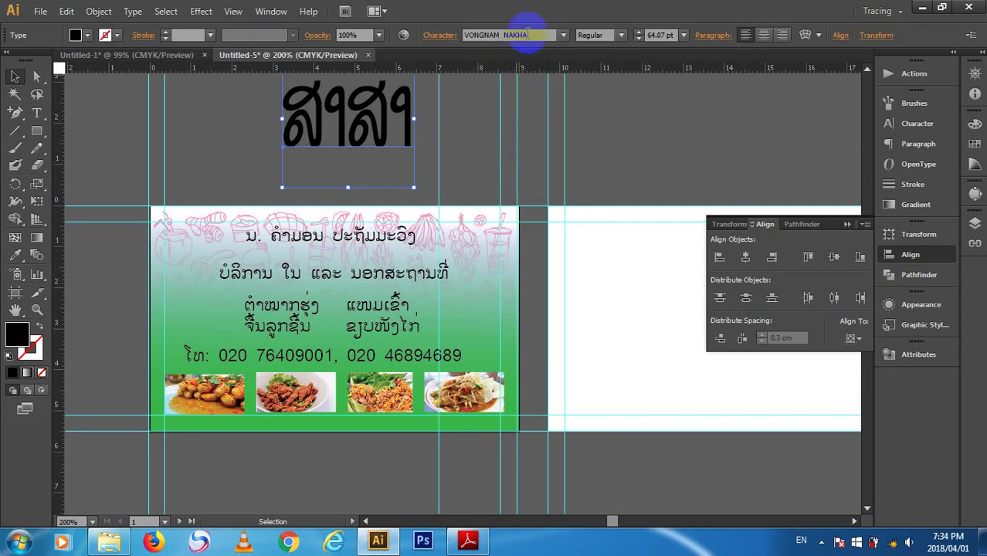
left_click(525, 35)
key("Up")
key("Up")
key("Up")
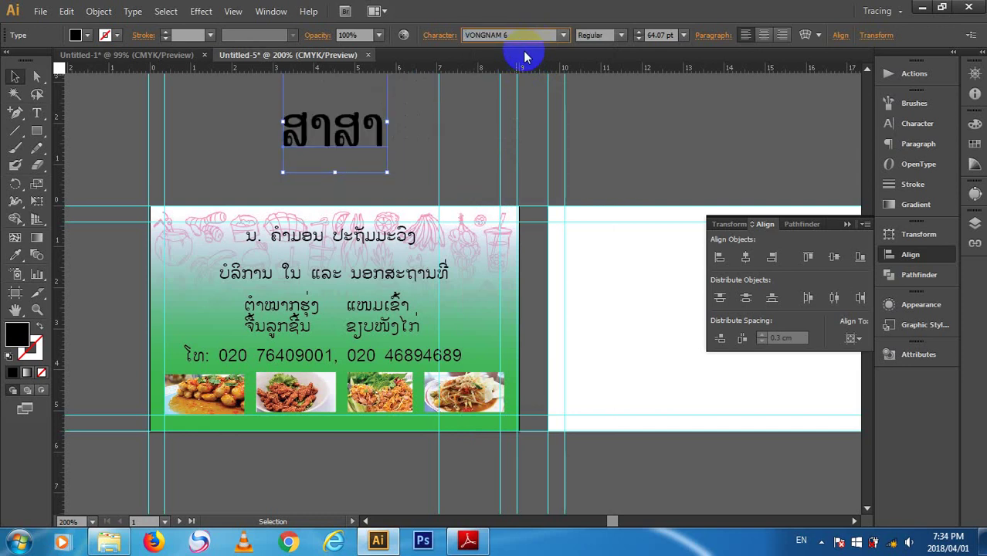
key("Down")
key("Down")
key("Down")
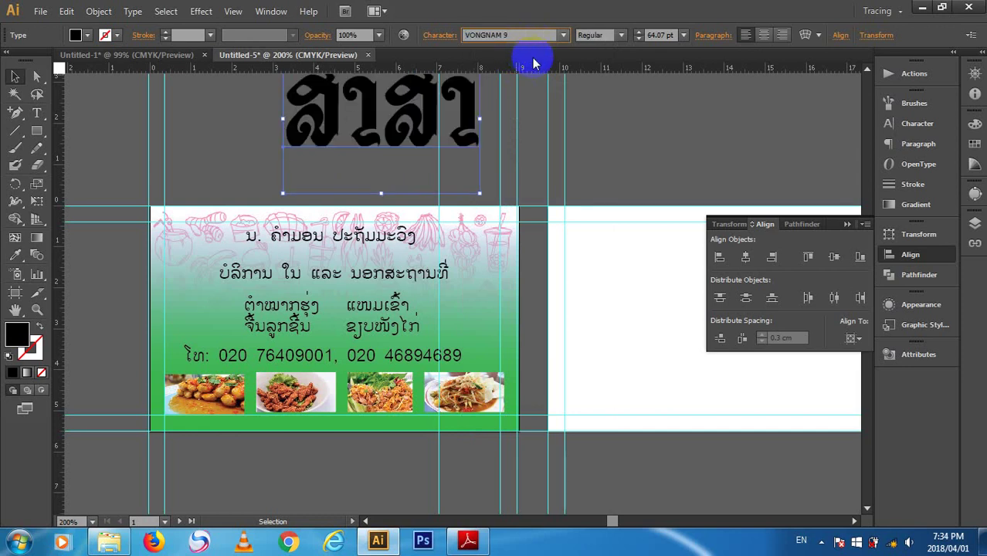
key("Up")
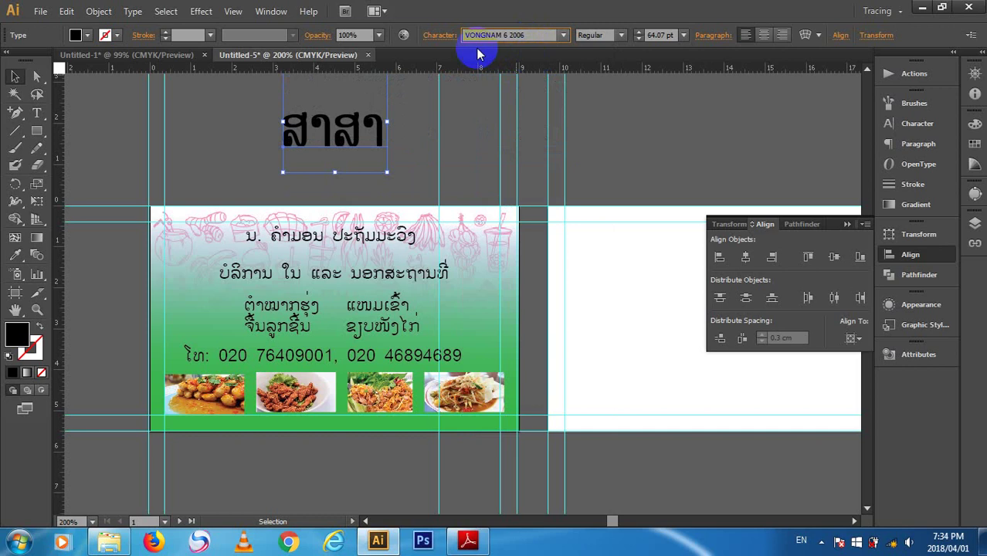
- Set the headline font to KY 25, briefly previewing neighbouring fonts such as Kali Modern 5.0 Sample
left_click(548, 34)
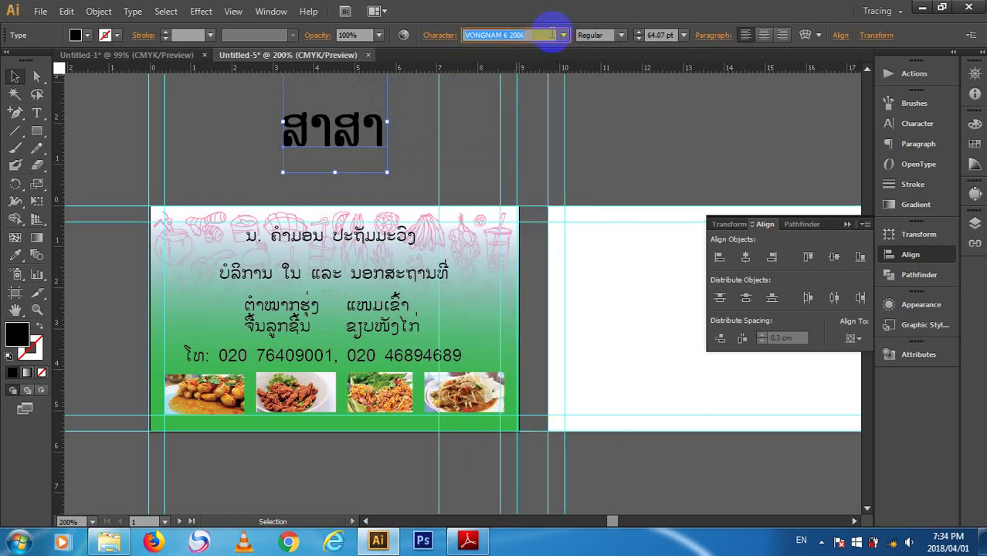
type("KY 25")
key("Return")
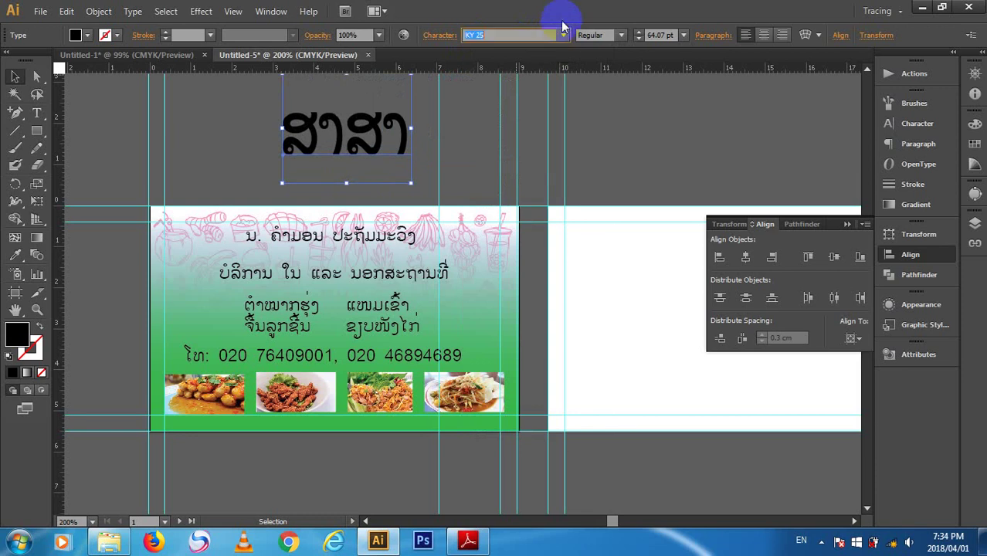
key("Down")
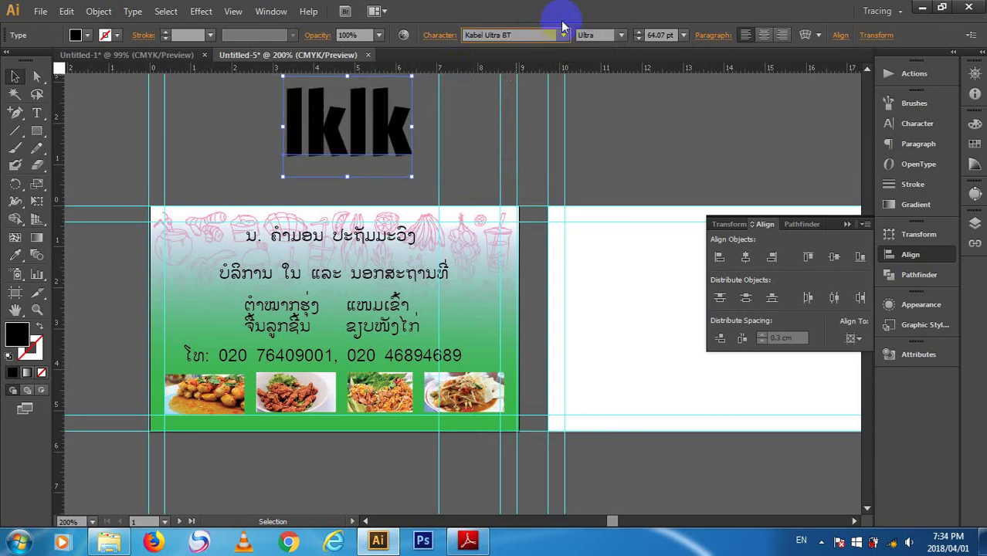
key("Up")
key("Up")
key("Up")
key("Up")
key("Up")
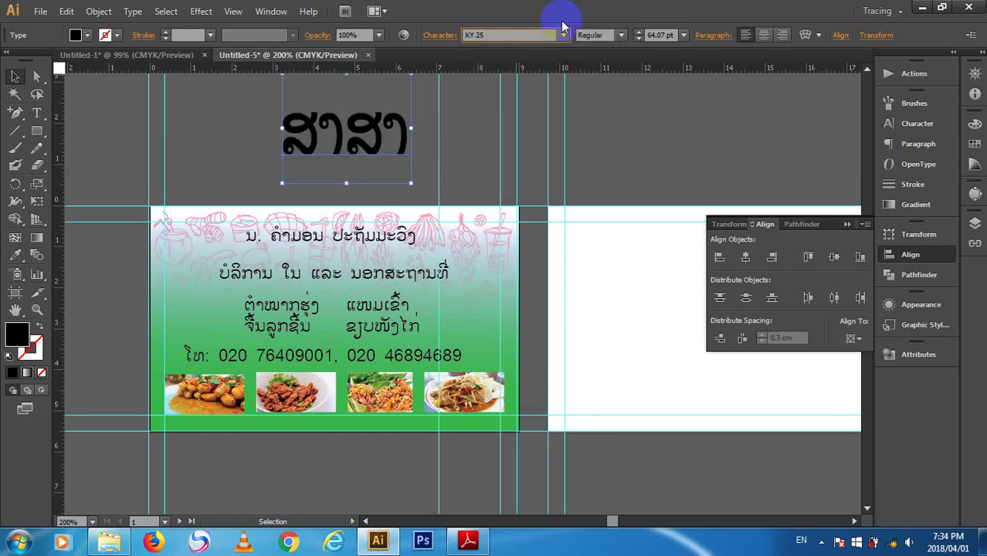
key("Down")
key("Down")
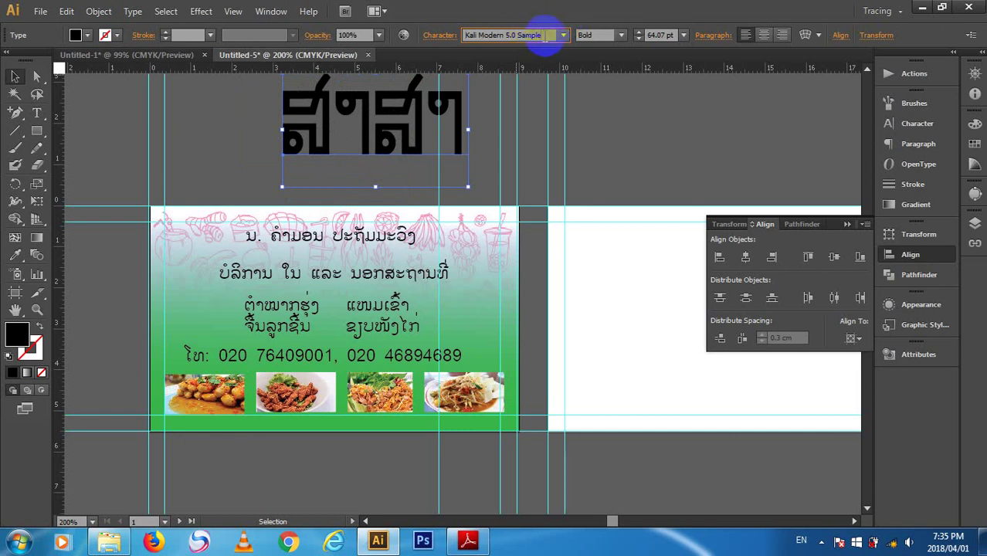
left_click(546, 37)
type("KY 25")
key("Return")
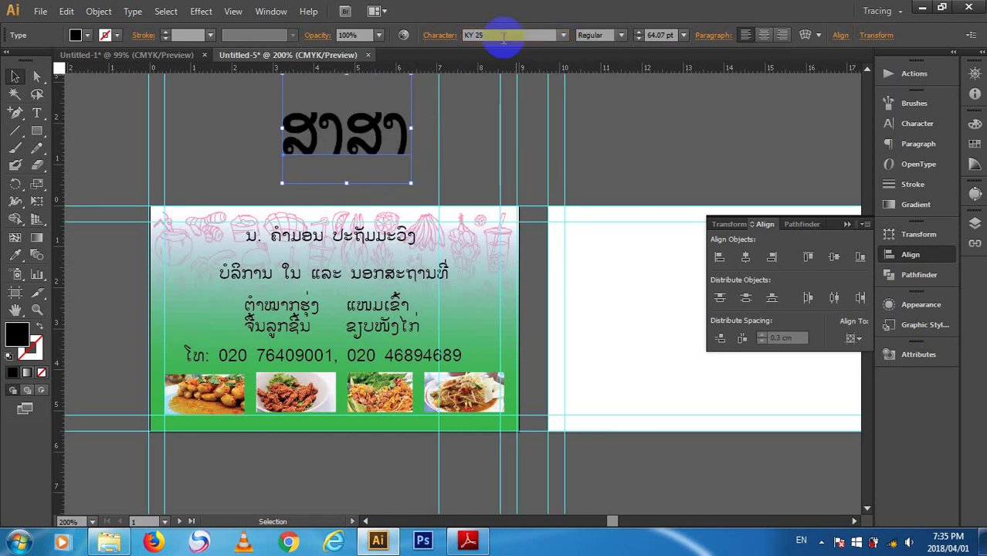
- Cycle through Kaufmann BT, Khampa16, Khamvanh and KinimB fonts, ending on KY 1
left_click(502, 35)
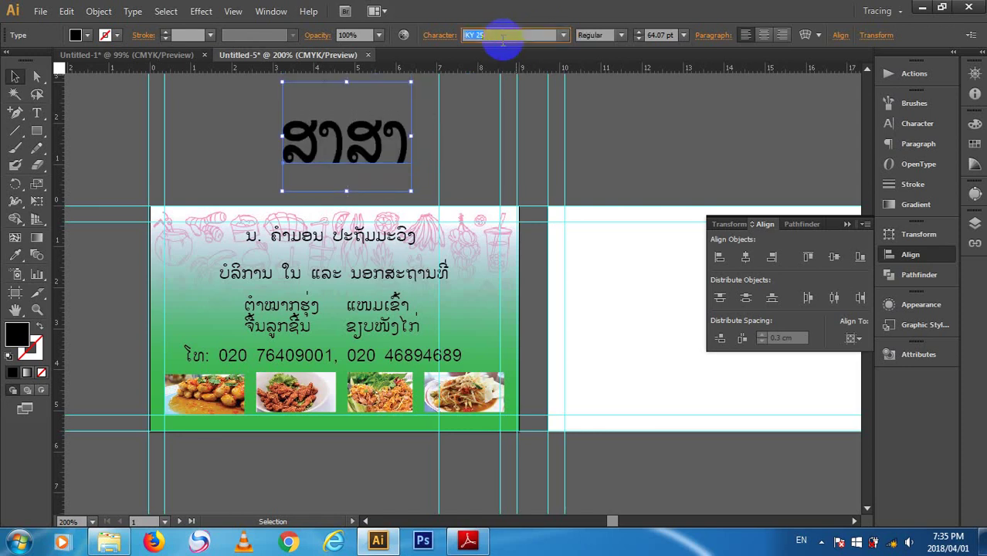
key("Up")
key("Up")
key("Up")
key("Up")
key("Down")
key("Down")
key("Down")
key("Down")
key("Down")
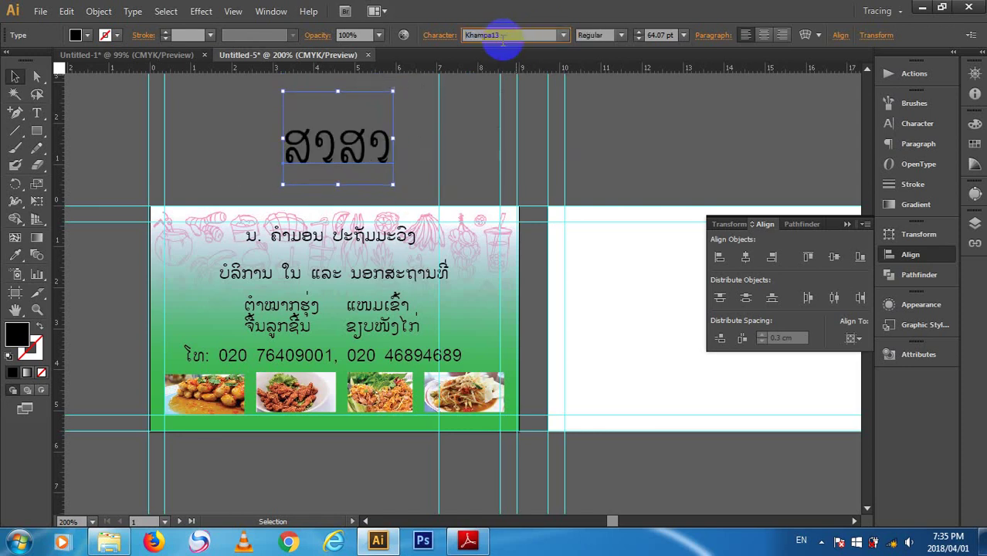
key("Up")
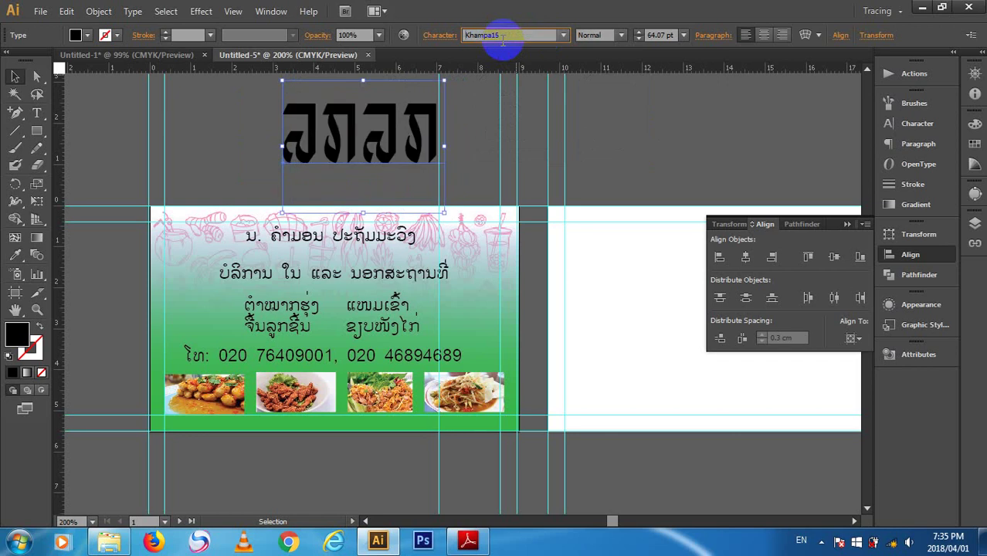
key("Down")
key("Down")
key("Down")
key("Down")
key("Down")
key("Down")
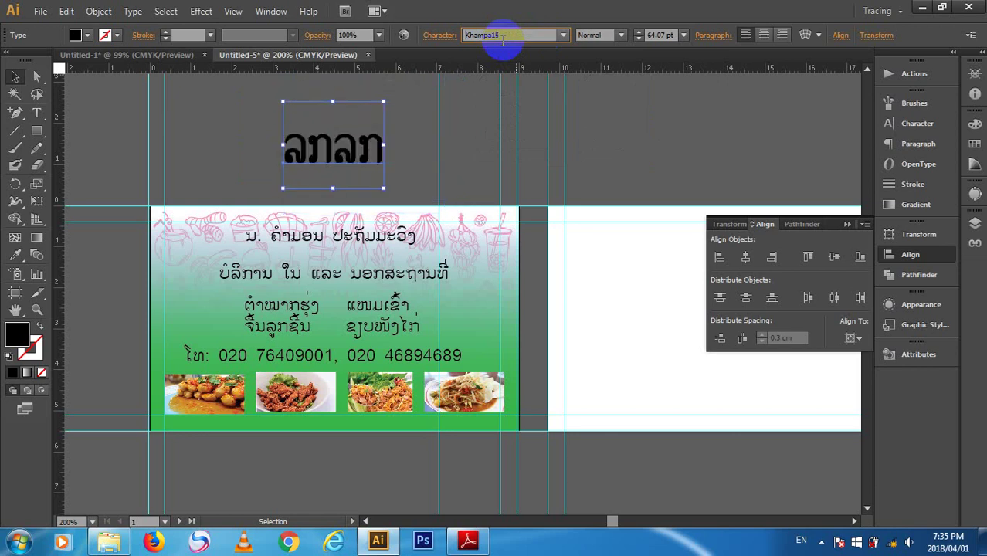
key("Down")
key("Down")
key("Down")
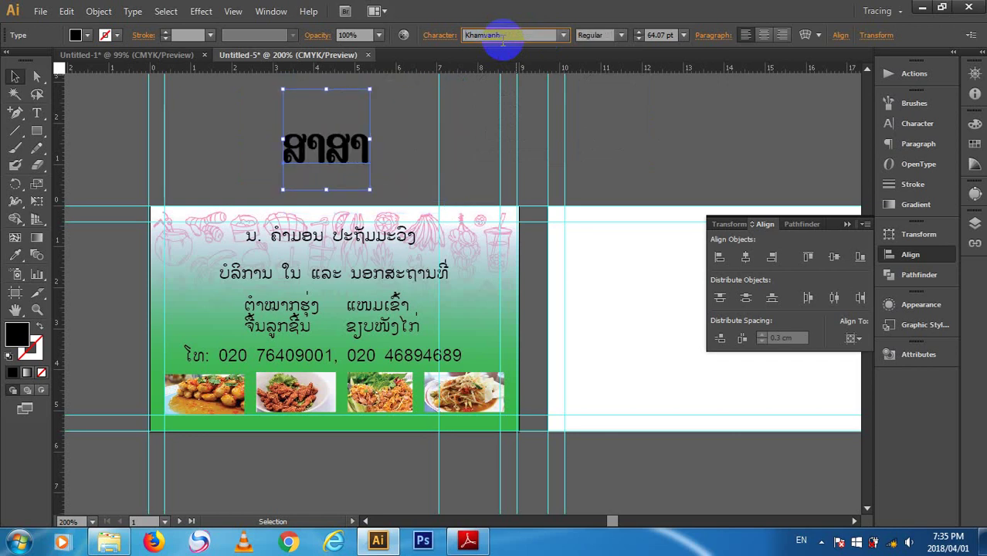
key("Down")
key("Up")
key("Down")
key("Down")
key("Down")
key("Down")
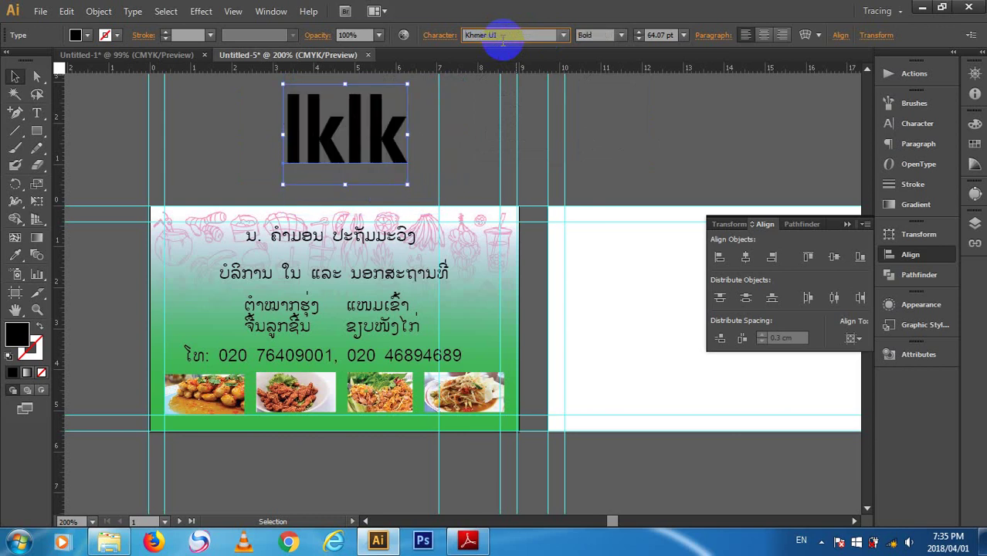
key("Down")
key("Down")
key("Down")
key("Down")
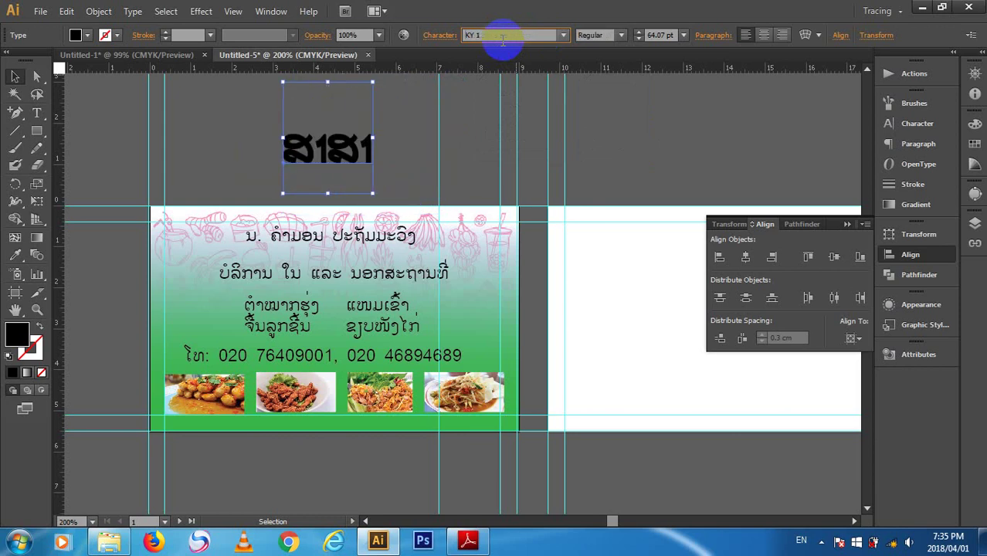
key("Down")
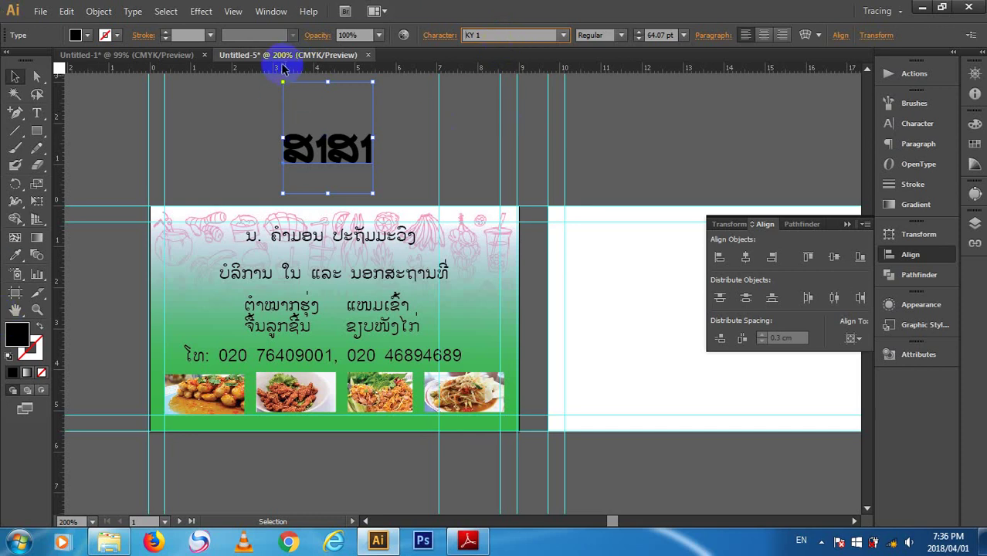
- Delete the 'lklk' sample text and hide all the guides
left_click(384, 155)
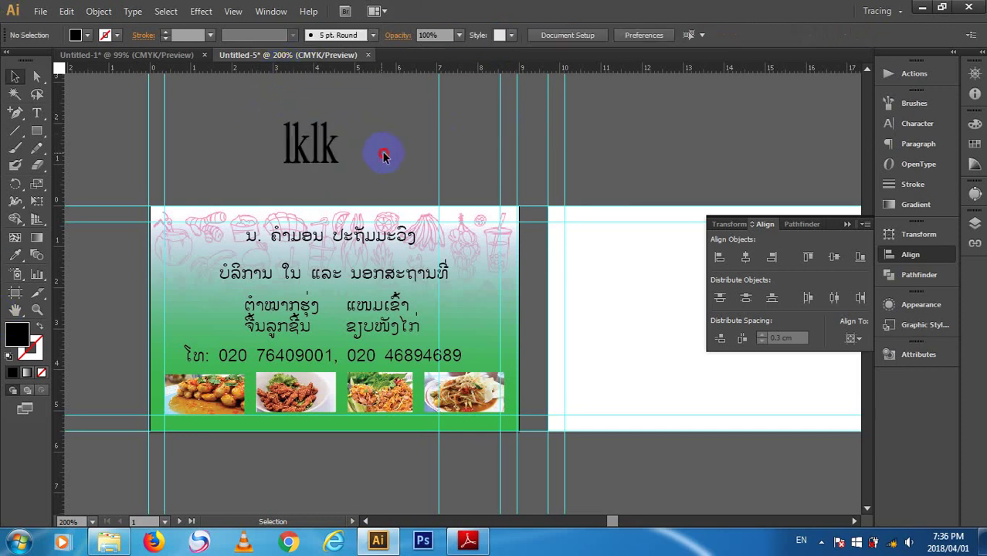
left_click(276, 150)
key("Delete")
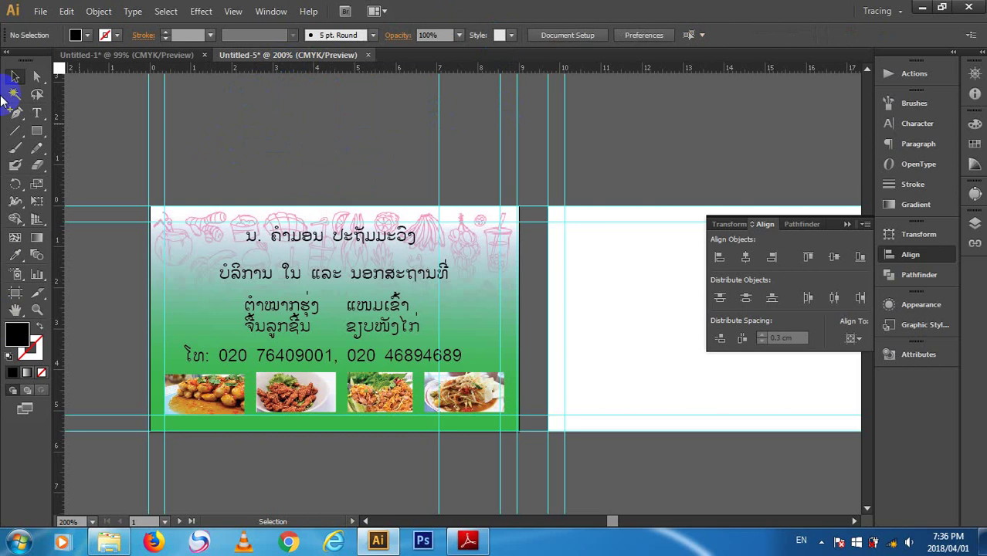
left_click(617, 183)
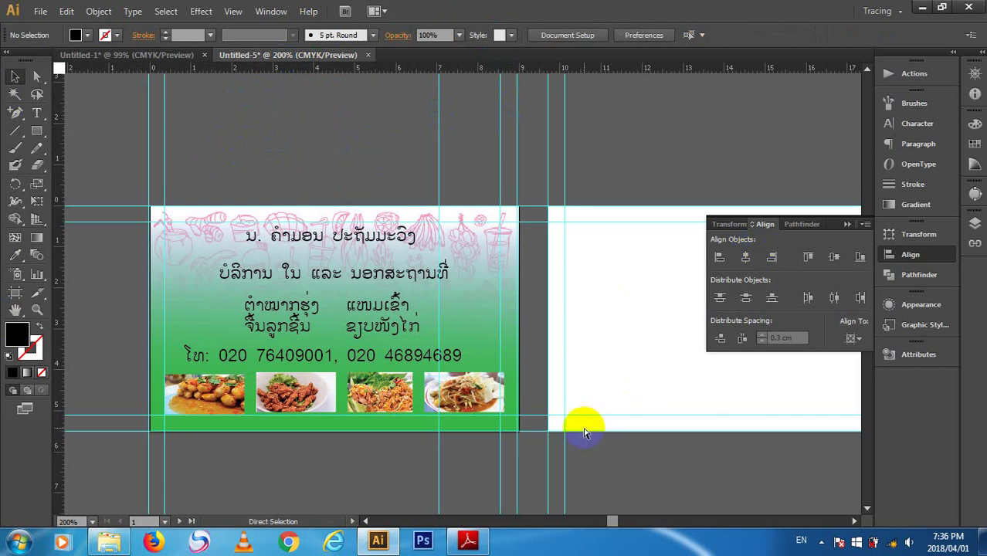
key("ctrl+semicolon")
- Scale the card's top Lao line up to 18.26 pt across the top, then undo the resizing
left_click(389, 234)
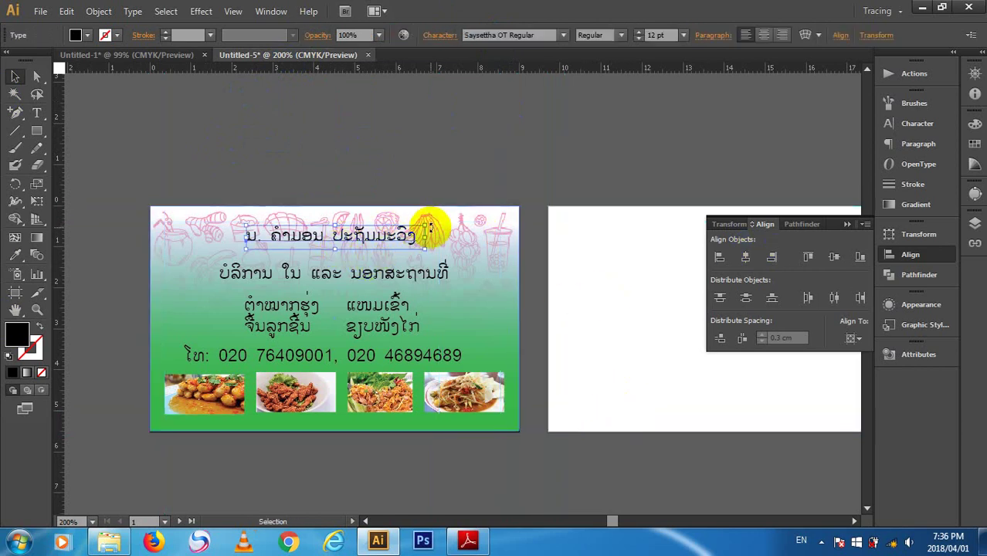
left_click_drag(425, 229, 485, 216)
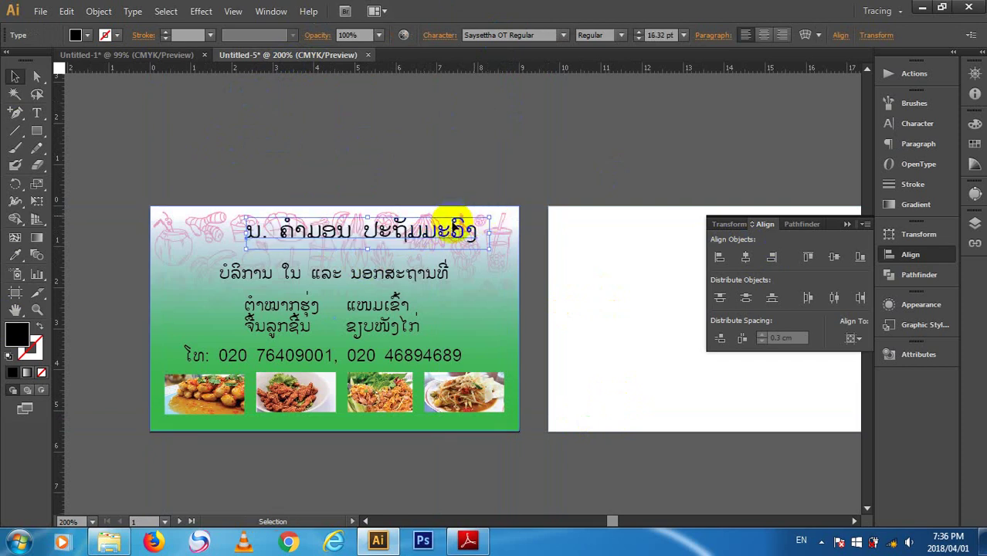
left_click_drag(422, 231, 387, 234)
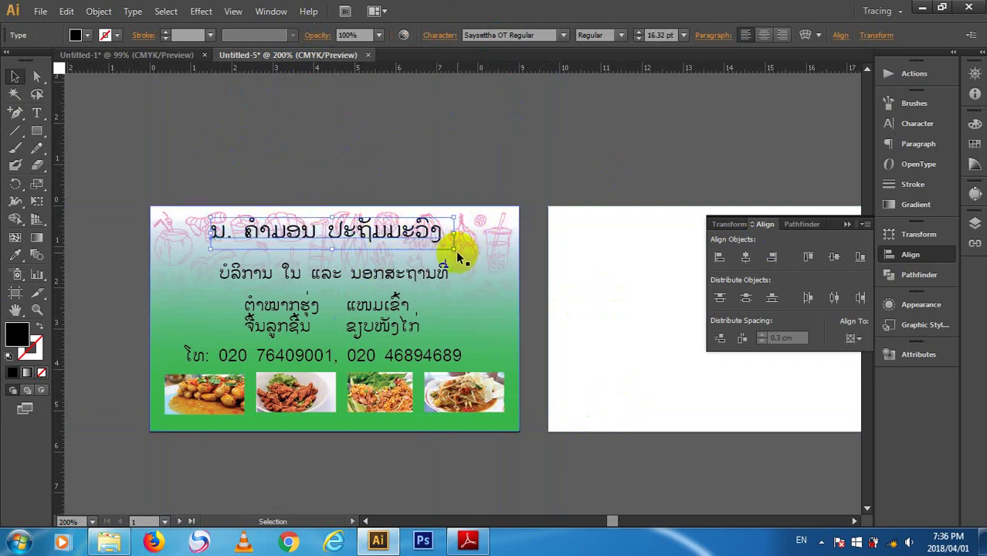
left_click_drag(453, 248, 488, 275)
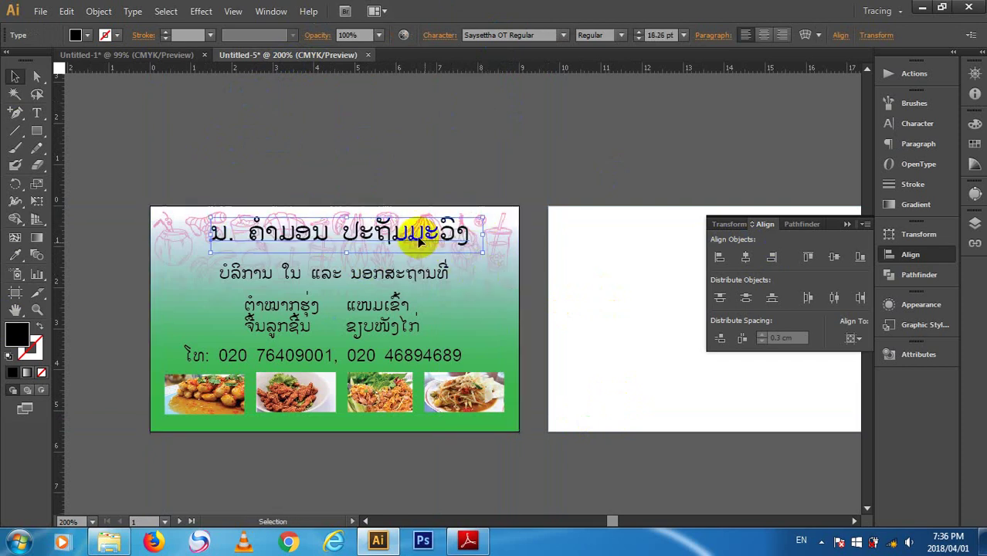
left_click_drag(408, 240, 403, 239)
left_click(426, 181)
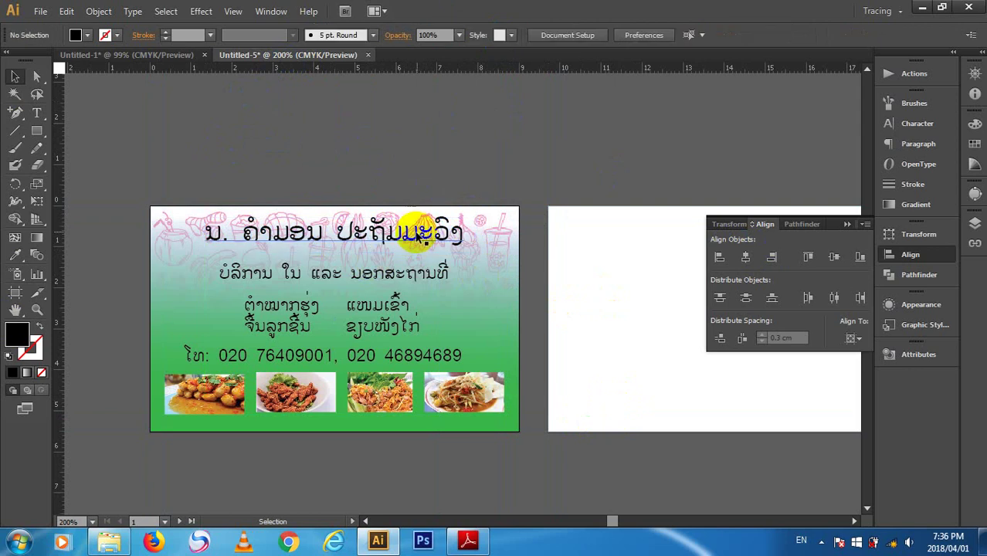
left_click(417, 238)
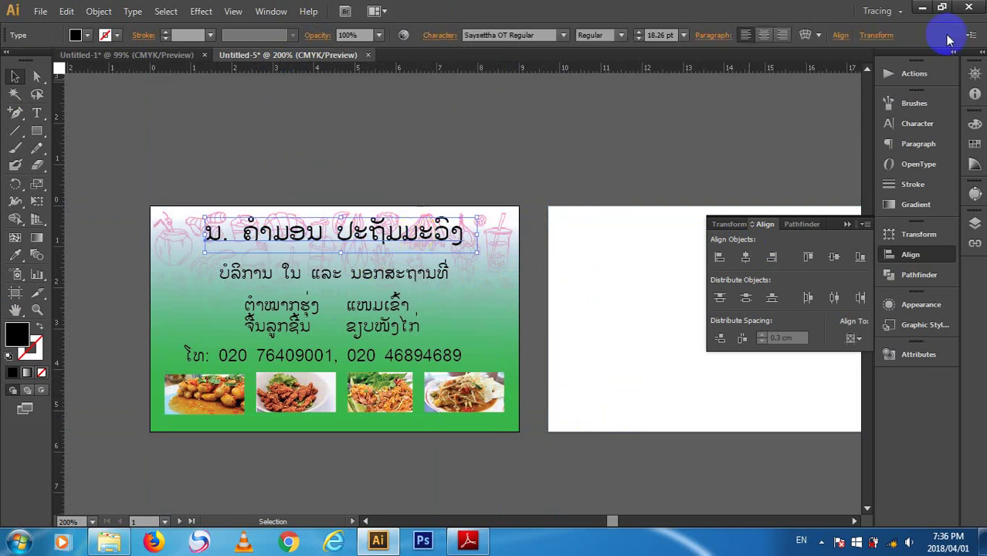
left_click(605, 136)
key("ctrl+z")
key("ctrl+z")
key("ctrl+z")
key("ctrl+z")
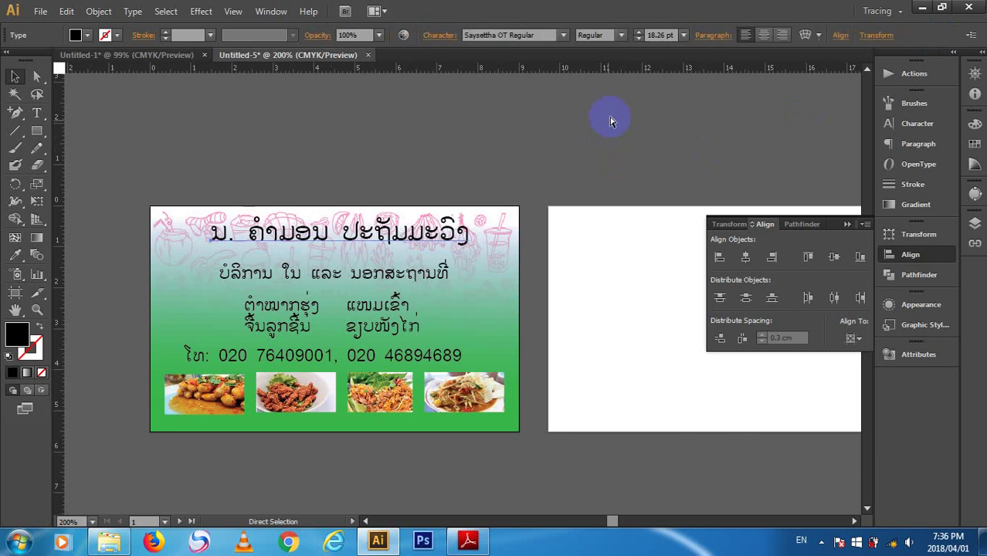
- Restore the sample text, move it above the card's right side and start editing it
key("ctrl+shift+z")
key("ctrl+shift+z")
key("ctrl+shift+z")
key("ctrl+shift+z")
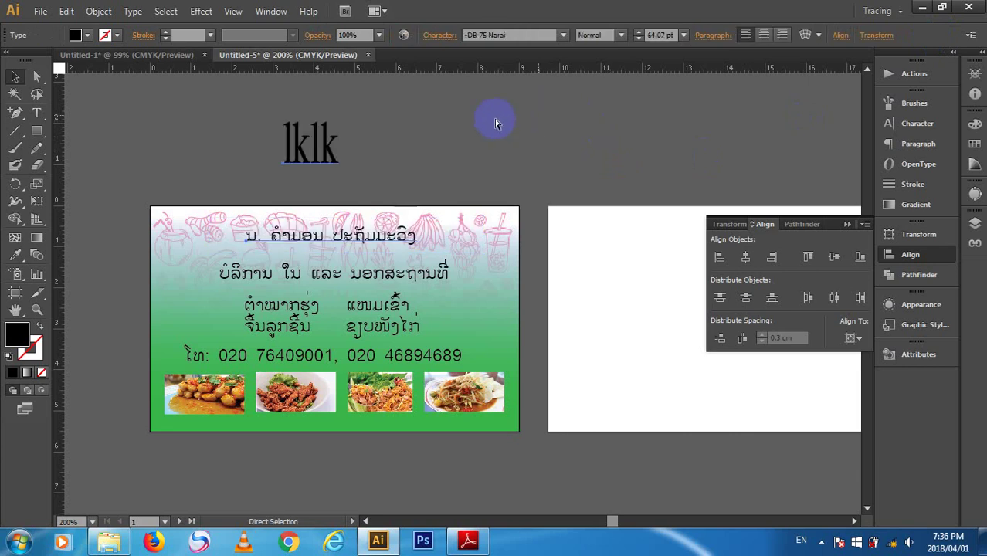
left_click_drag(308, 132, 428, 131)
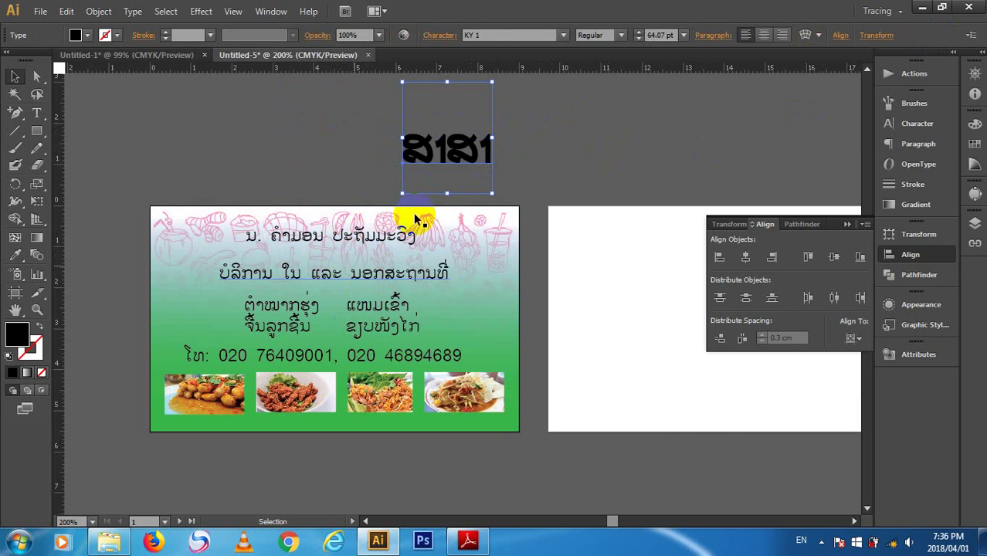
double_click(452, 154)
left_click(538, 145)
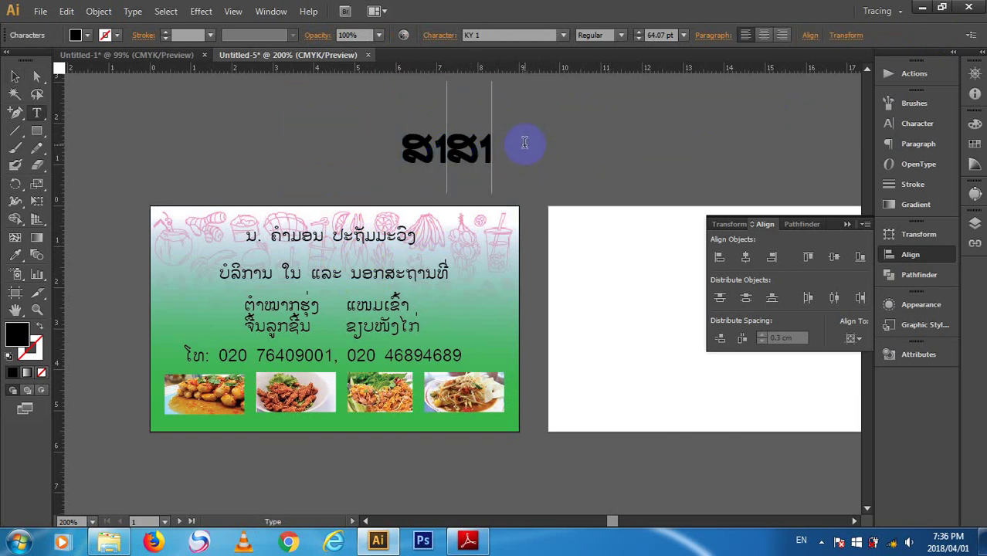
- Try several Lao characters in the KY 1 text, leaving only the base letter
type(".,;")
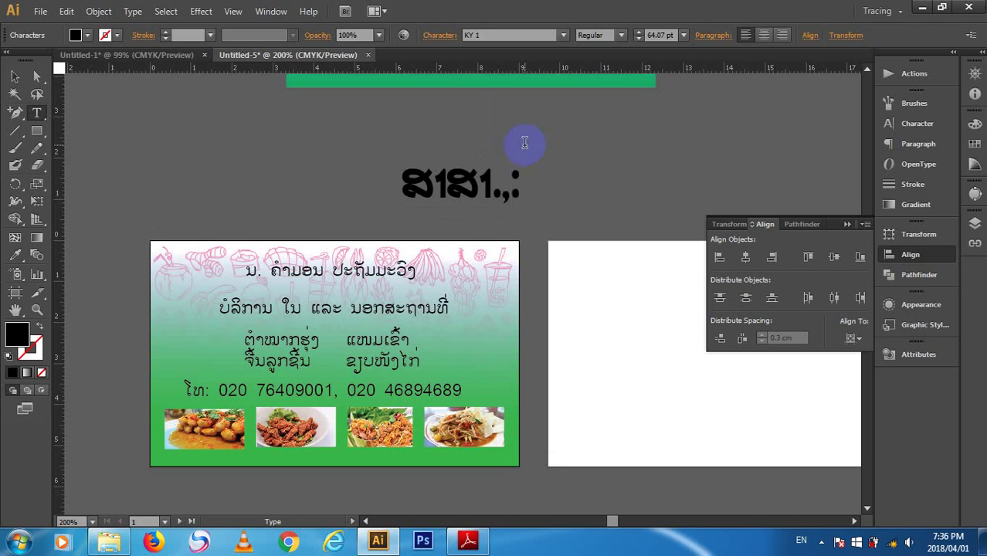
type("ໝ")
key("BackSpace")
key("BackSpace")
key("BackSpace")
key("BackSpace")
type(";.")
key("BackSpace")
key("BackSpace")
key("BackSpace")
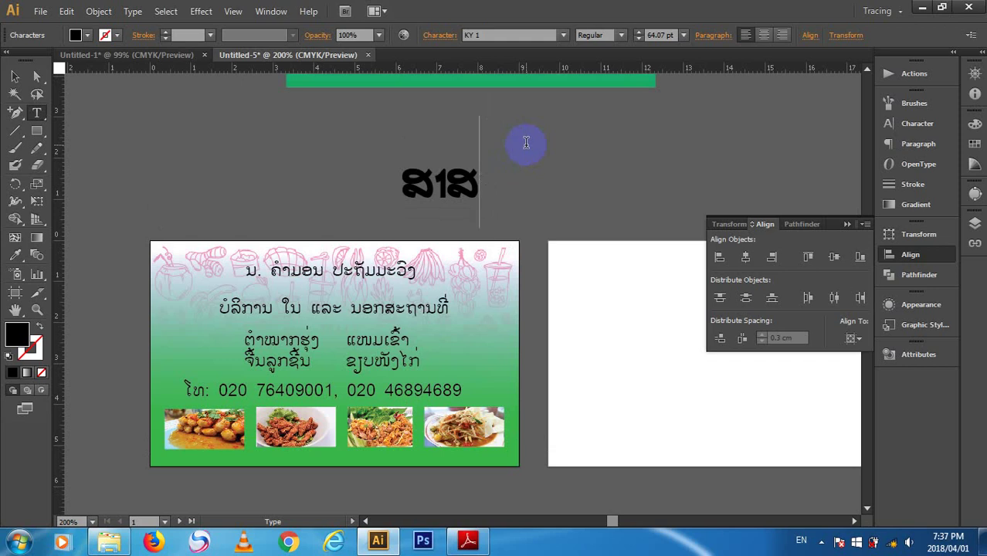
type(".")
key("BackSpace")
key("BackSpace")
key("BackSpace")
key("BackSpace")
type("ລ")
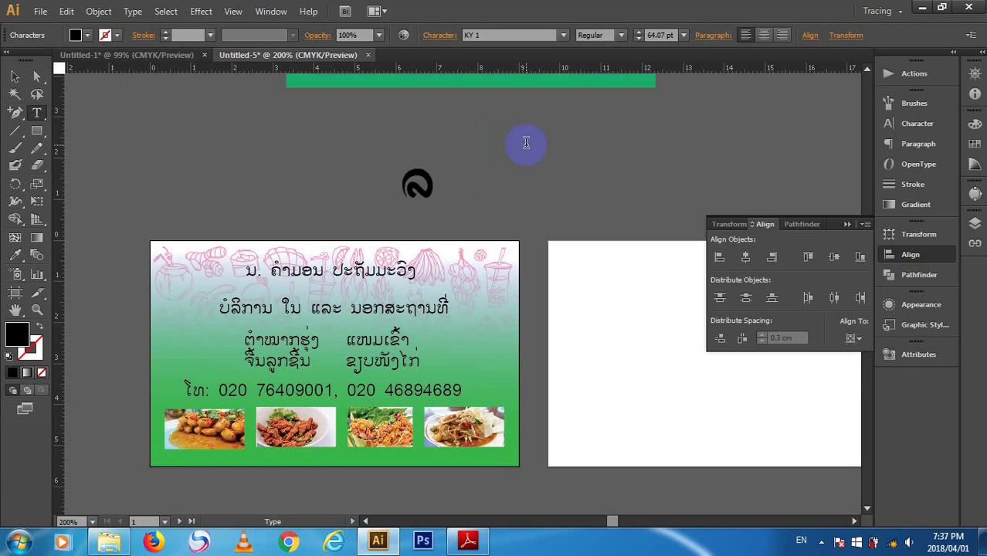
key("BackSpace")
type("ທ")
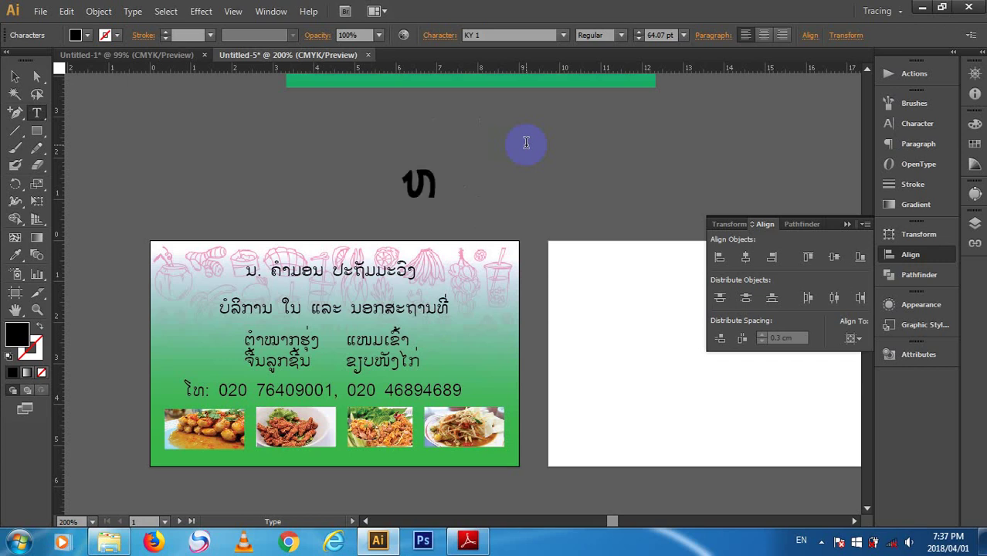
type("ລ")
key("BackSpace")
- Add the subscript mark so the large KY 1 text reads ຫຼ, and finish editing
key("shift+F6")
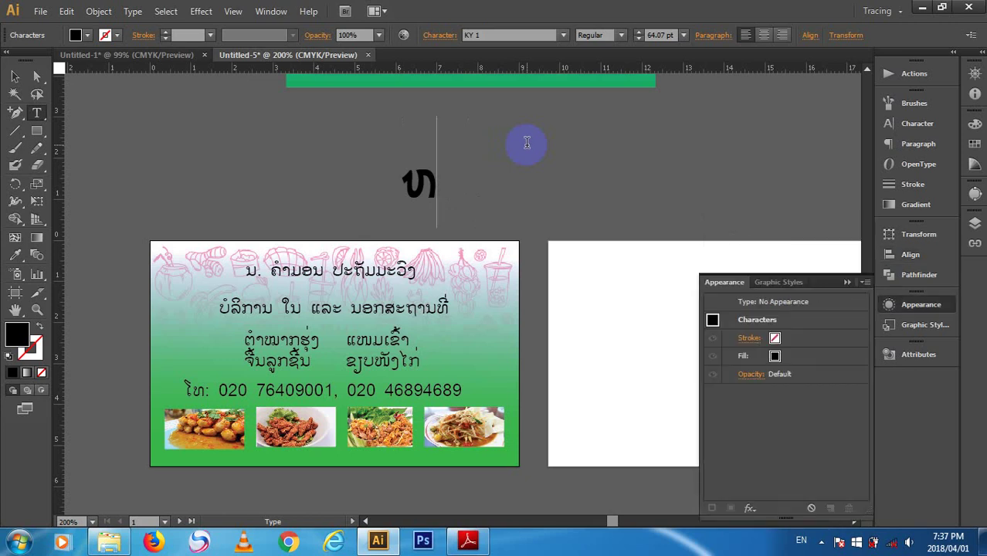
key("shift+F6")
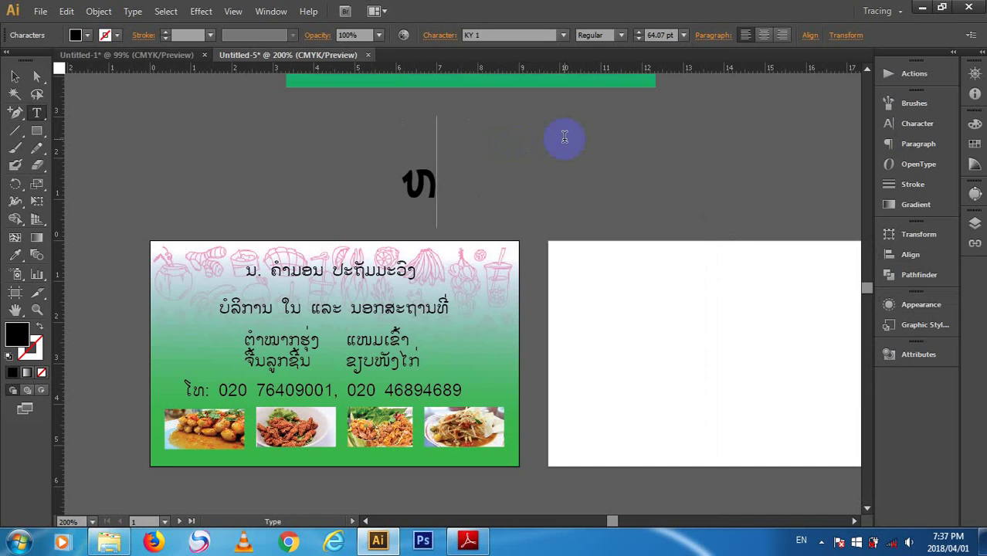
type("ຼ")
key("BackSpace")
type("ຼ")
left_click(14, 77)
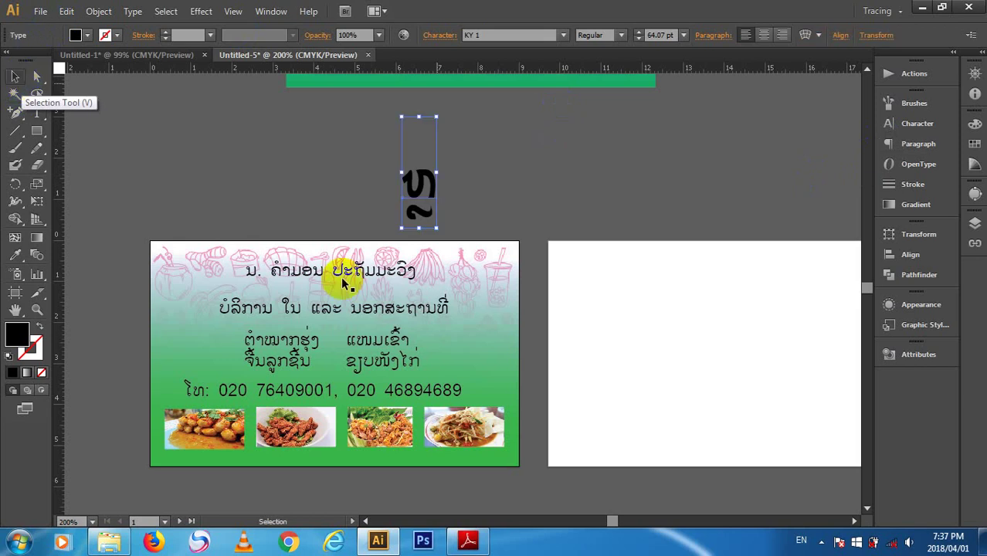
- Copy the top Lao line above the right artboard and retype it as ຫຼ with Lao input
left_click_drag(392, 271, 643, 148)
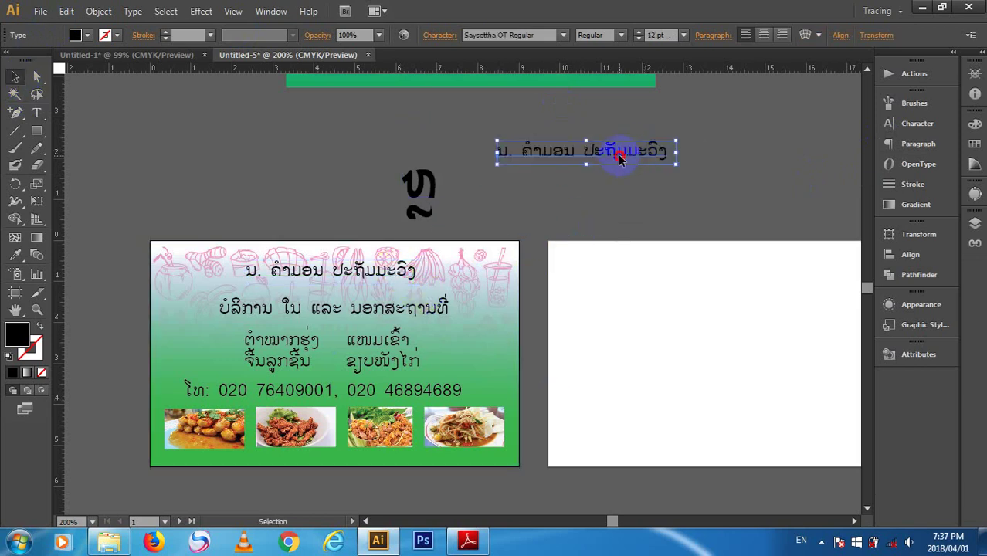
double_click(618, 154)
triple_click(618, 155)
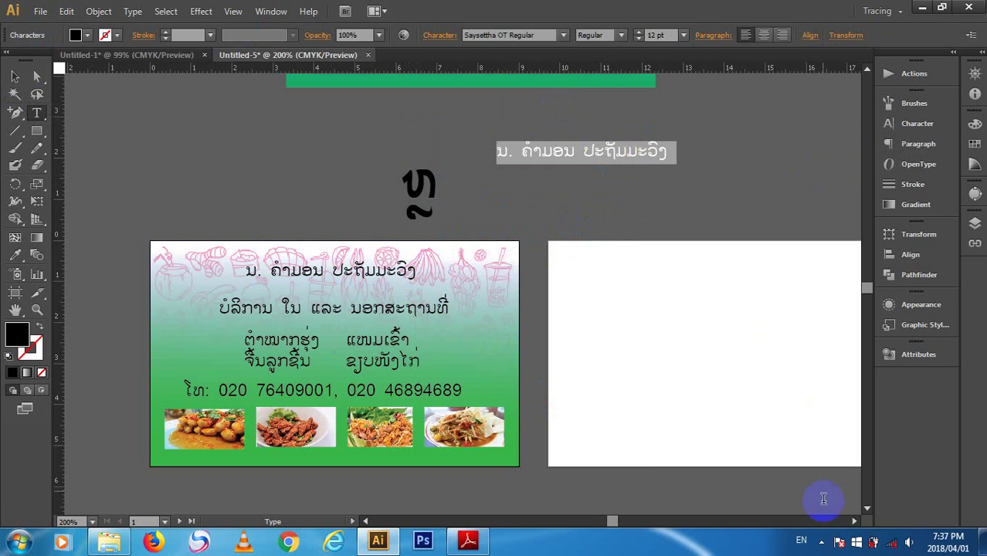
left_click(801, 540)
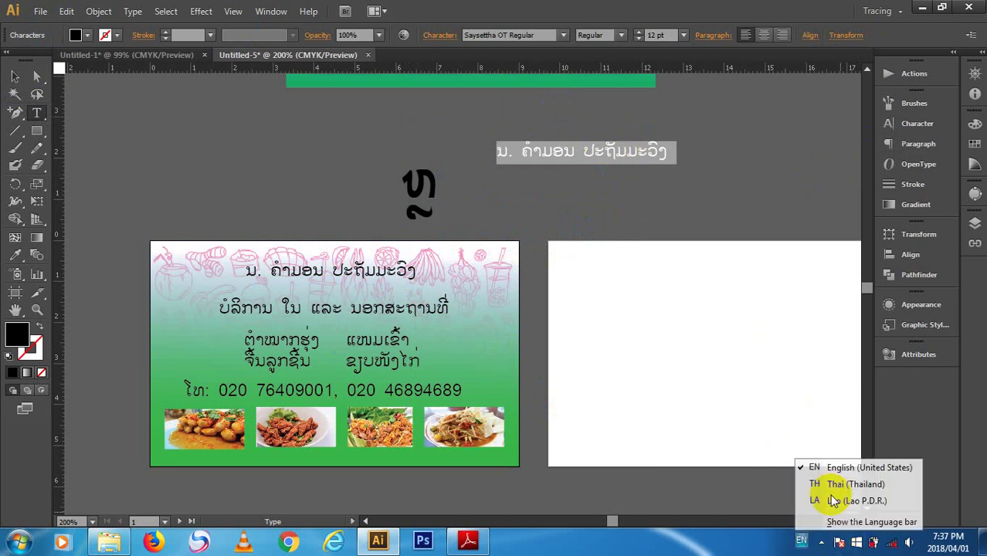
left_click(833, 501)
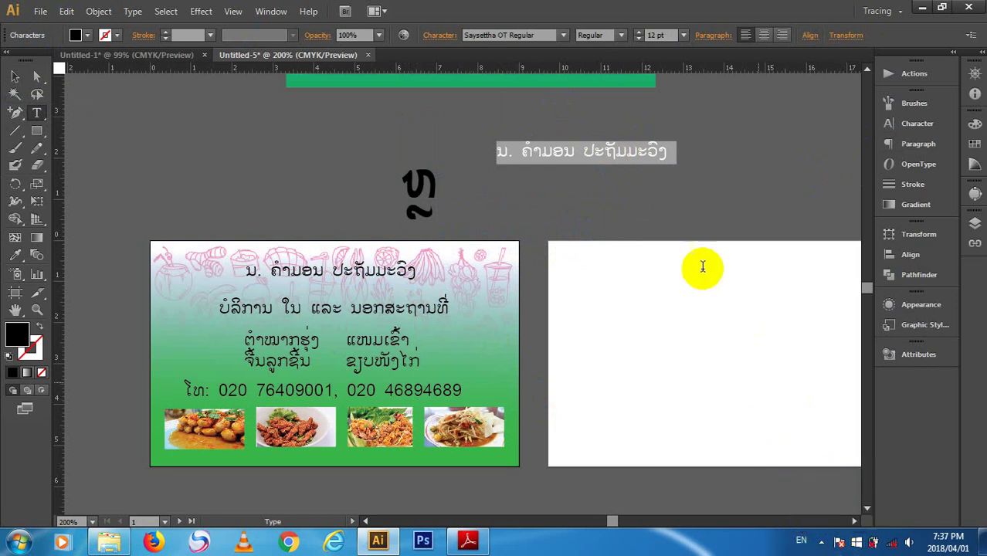
type("ຫຼ")
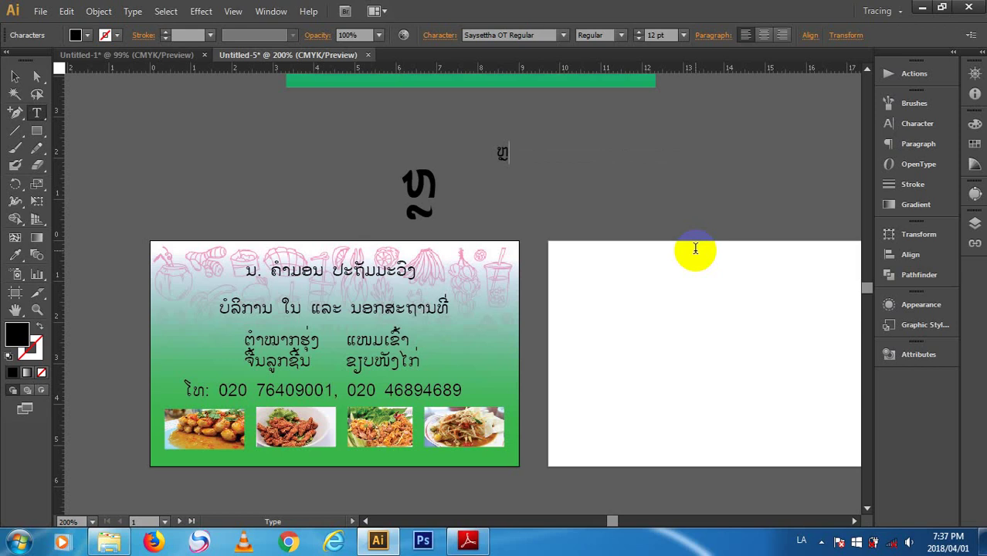
left_click(15, 76)
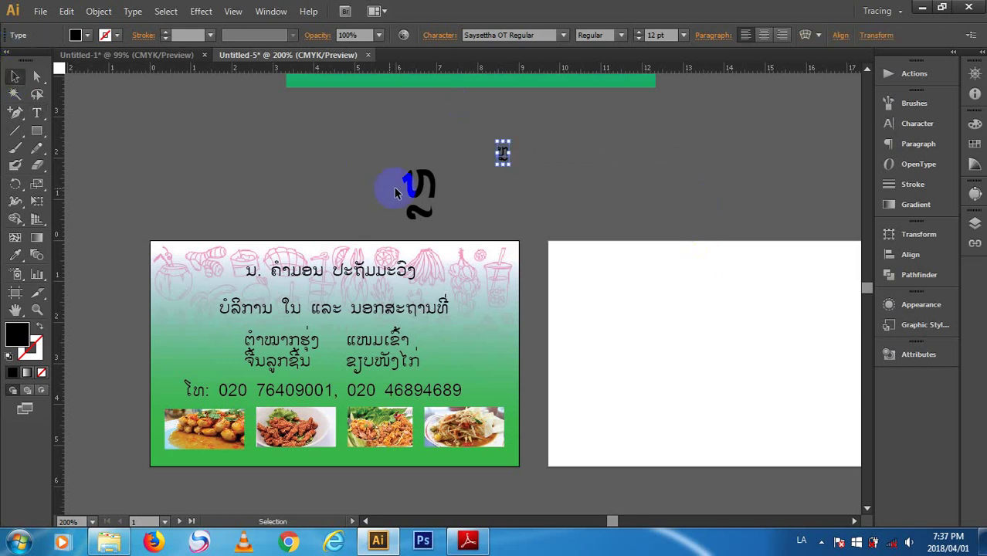
- Switch keyboard input back to English and select the large ຫຼ text
left_click(414, 190)
left_click(805, 542)
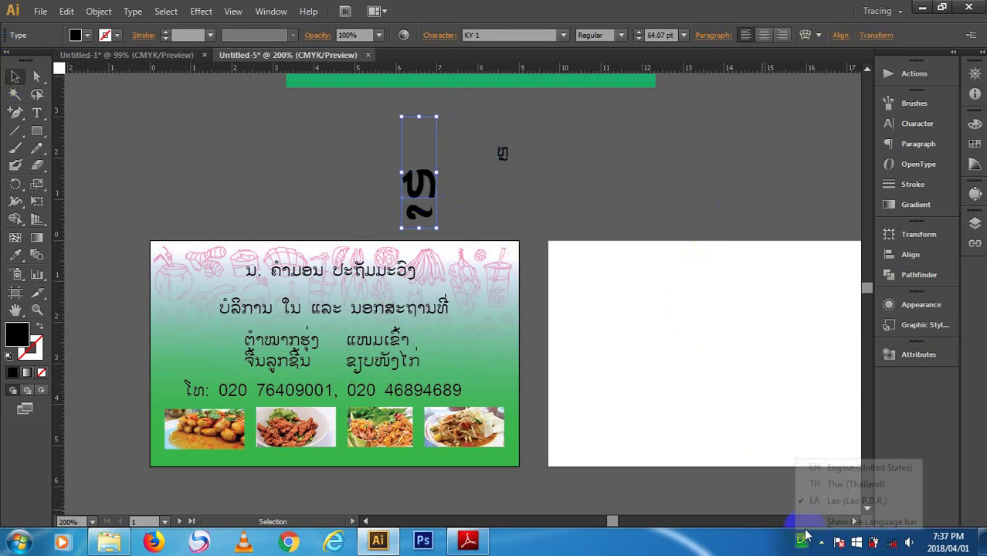
left_click(820, 462)
left_click(555, 141)
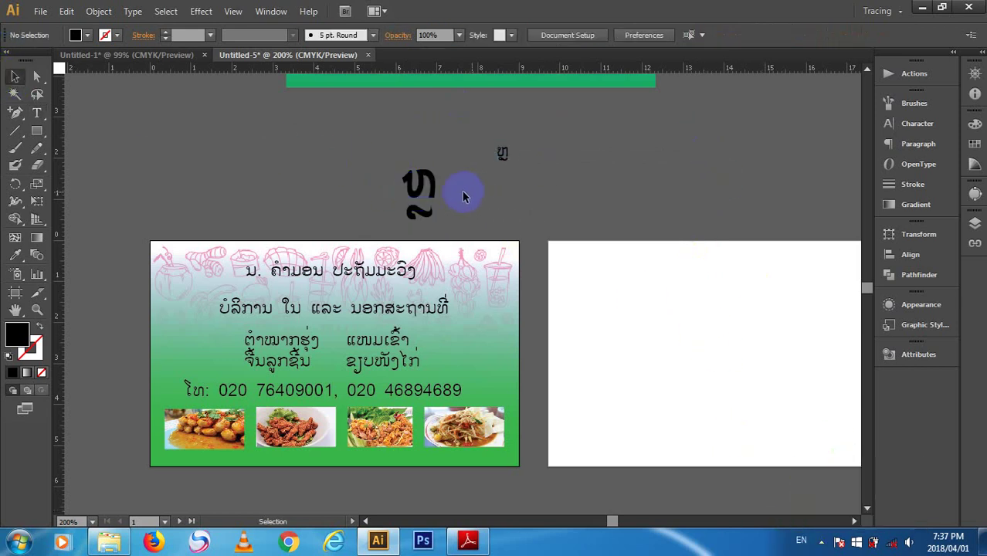
left_click(427, 183)
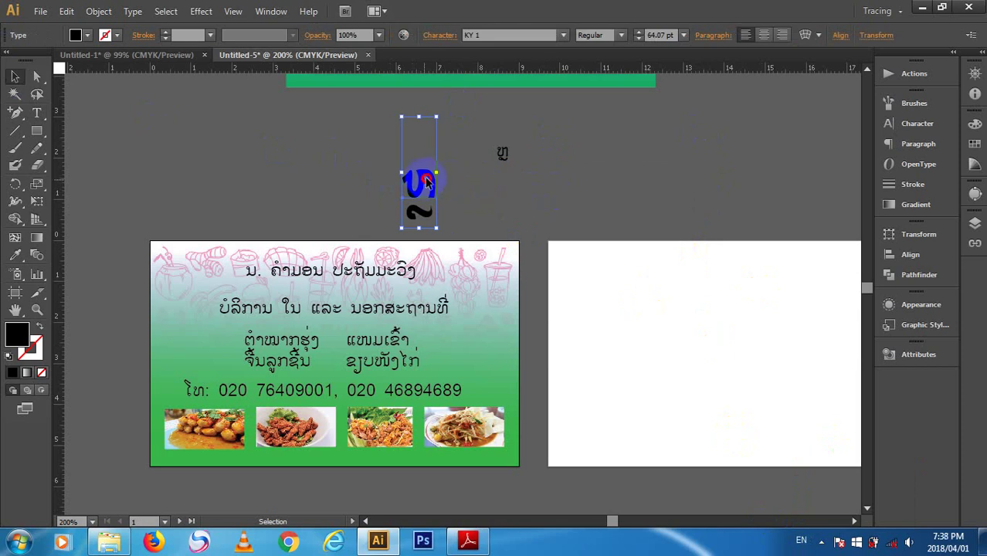
- Select the large ຫຼ glyph and test-type ລ, ຍ, ~ and ໜ, clearing each
double_click(438, 183)
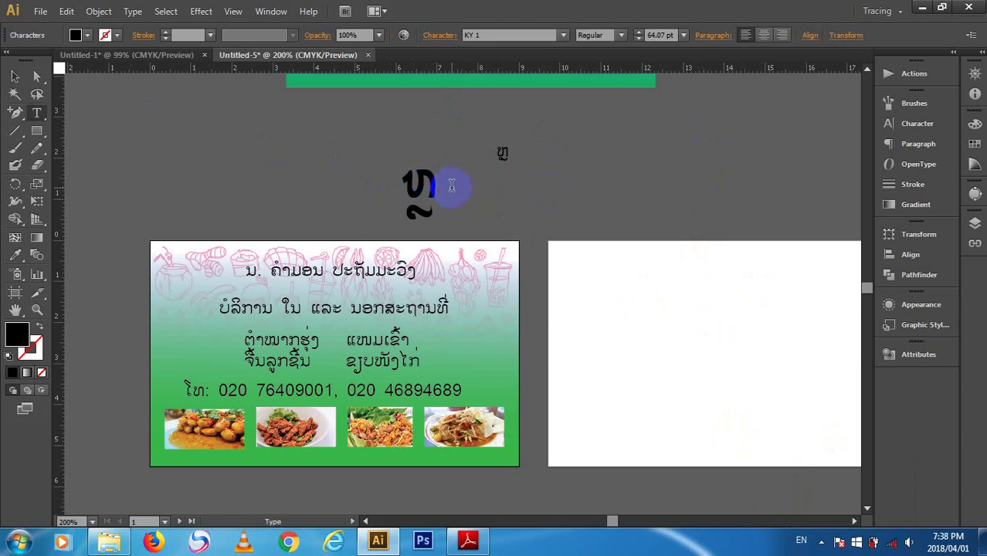
left_click_drag(452, 185, 418, 188)
type("ລ")
key("ctrl+z")
type("ຍ")
key("BackSpace")
type("ຍ")
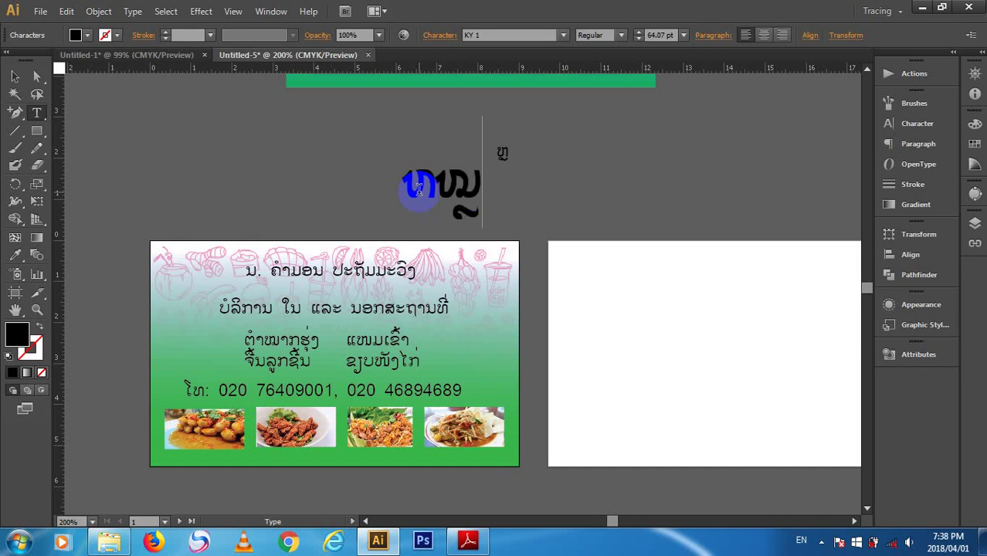
key("BackSpace")
type("~")
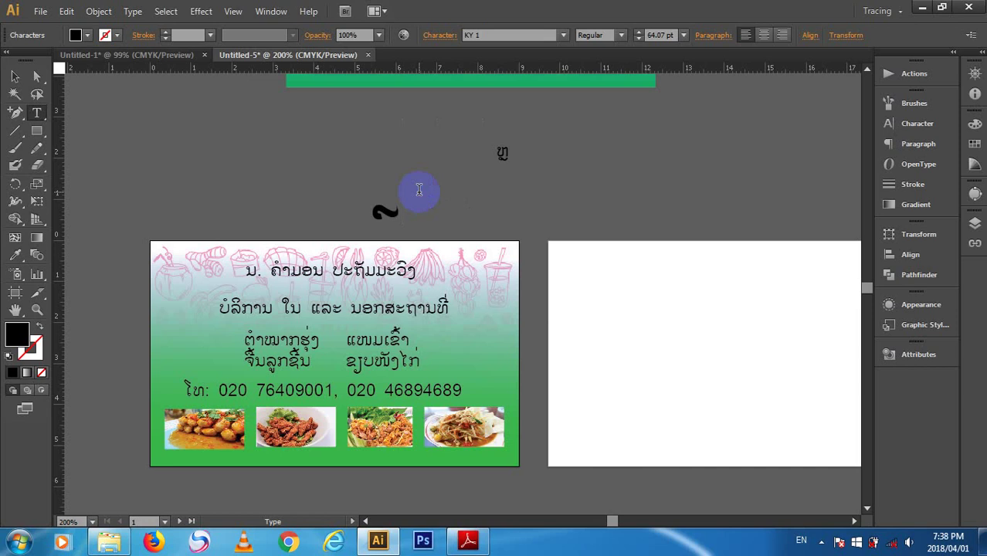
key("BackSpace")
type("ໜໜ")
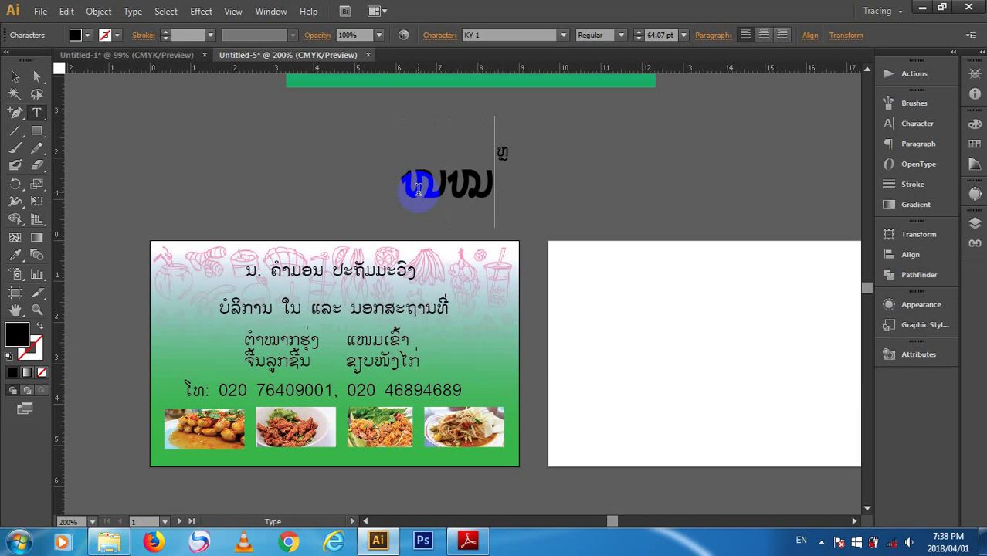
key("BackSpace")
key("BackSpace")
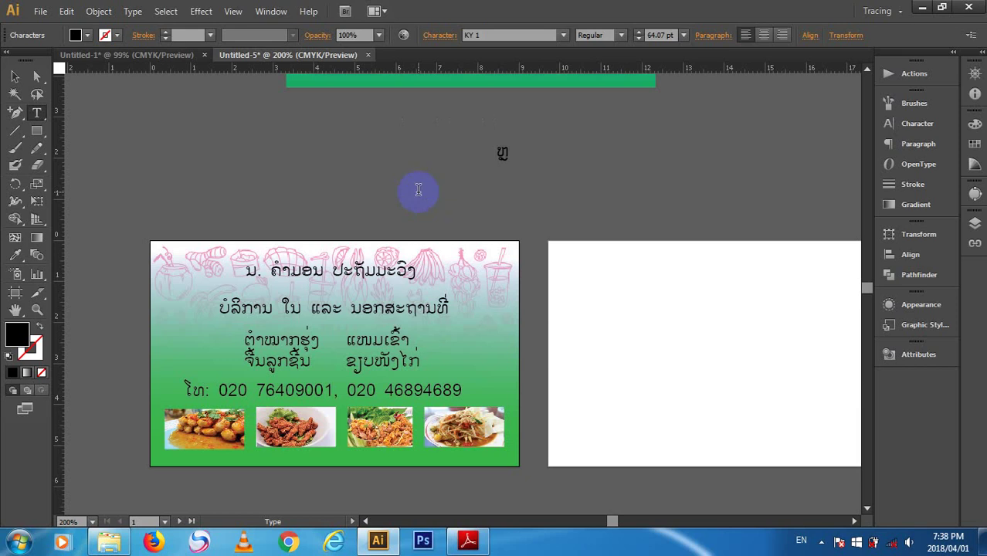
type("ໜໜ")
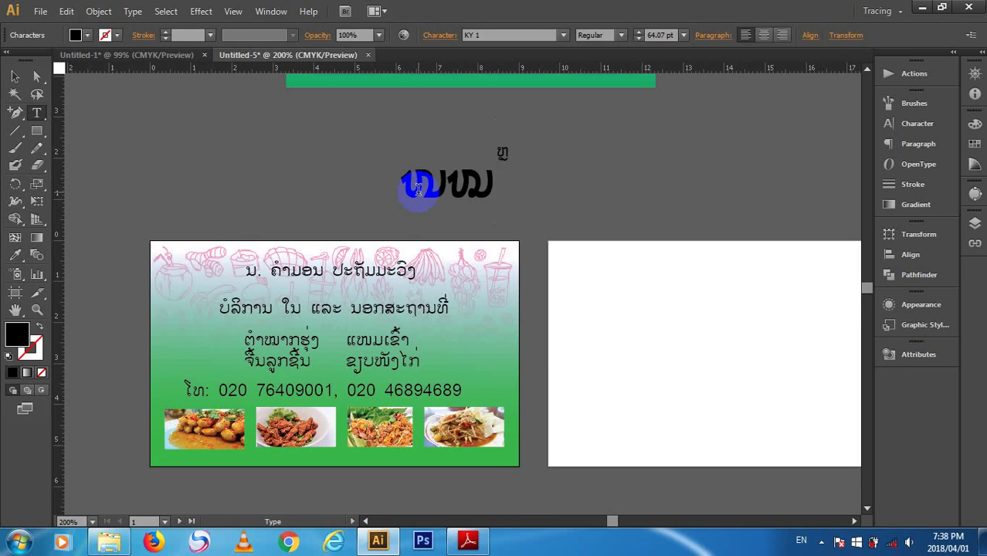
key("BackSpace")
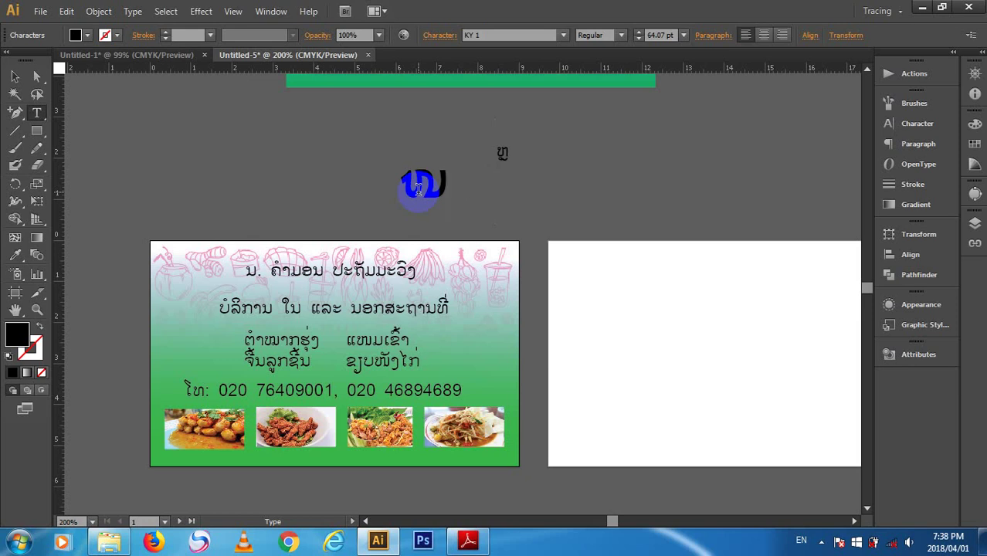
key("BackSpace")
- Test the digits 1234 and 56789 in the text, then delete them all
type("123")
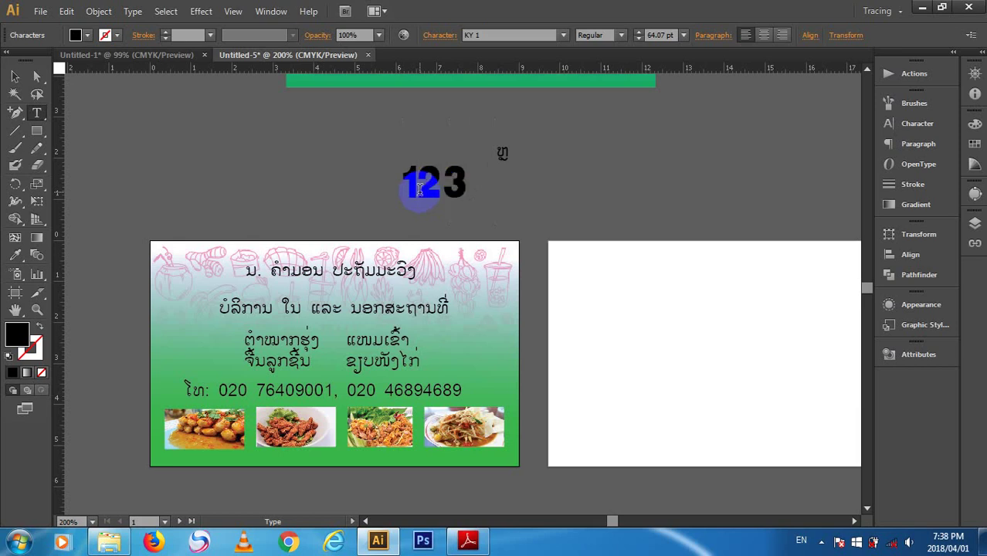
type("4")
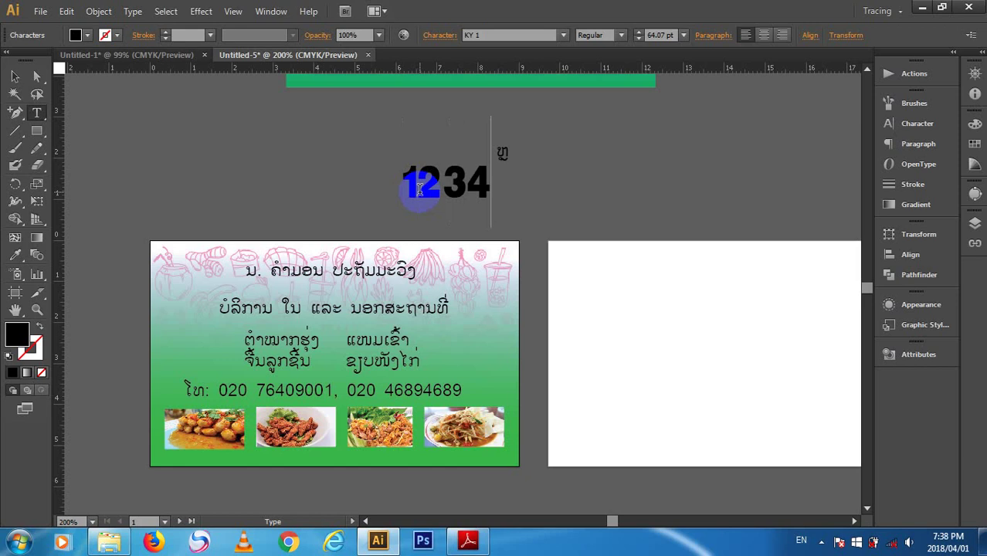
type("໌")
key("BackSpace")
type("ຼ")
key("BackSpace")
type("5")
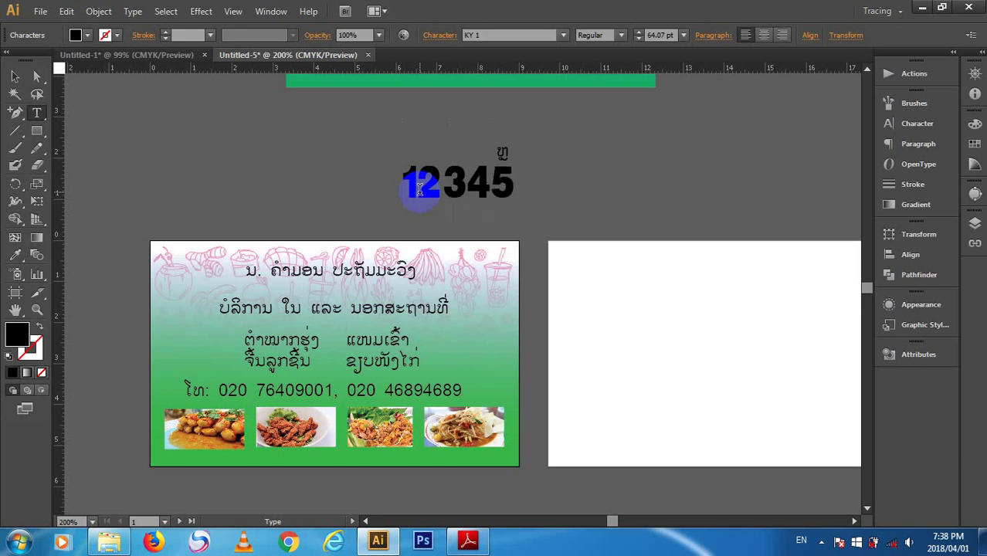
type("6789")
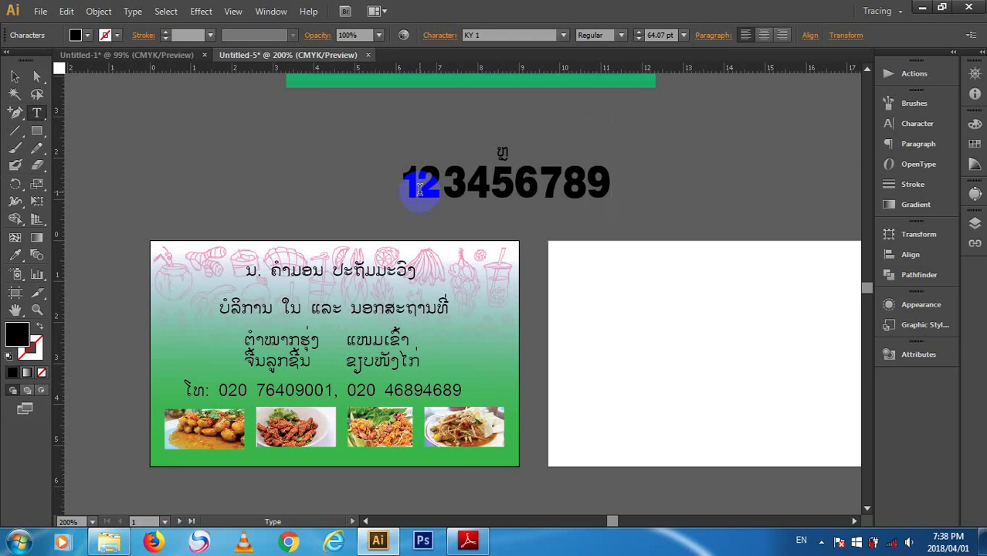
key("BackSpace")
key("BackSpace")
key("BackSpace")
key("BackSpace")
key("BackSpace")
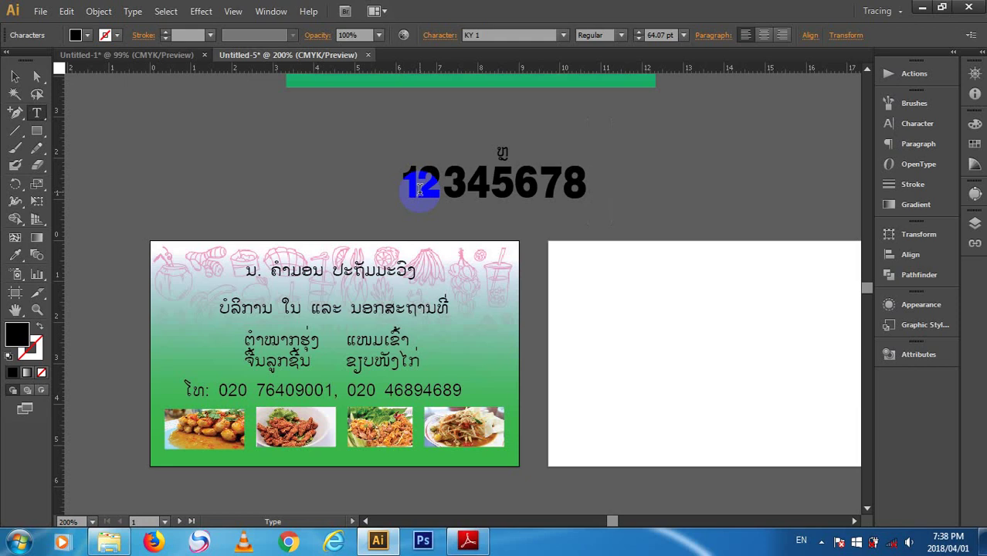
key("BackSpace")
key("BackSpace")
key("BackSpace")
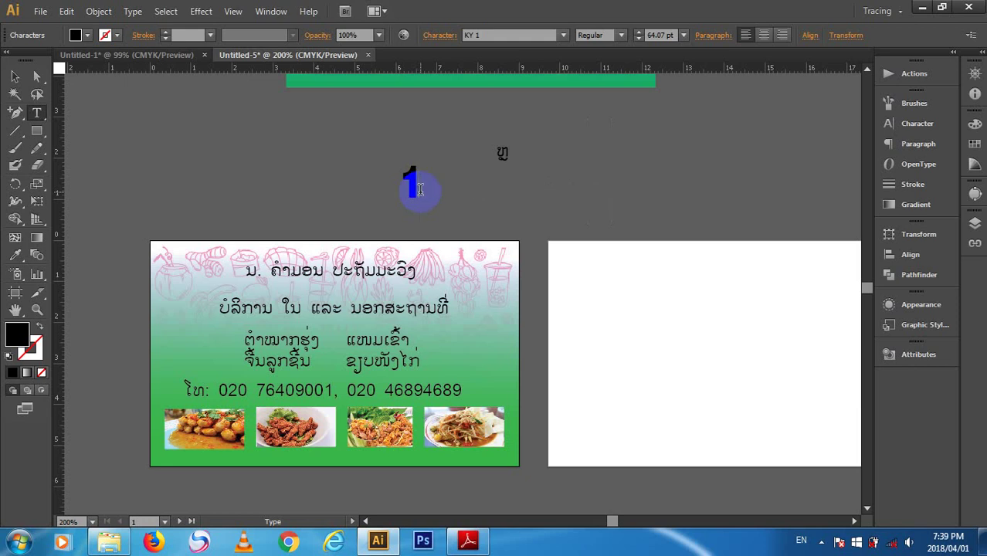
key("BackSpace")
- Test Lao strings ໜໜໜໜ and ໂຄສລລ21 plus punctuation, then erase them
type("ໜໜໜໜ")
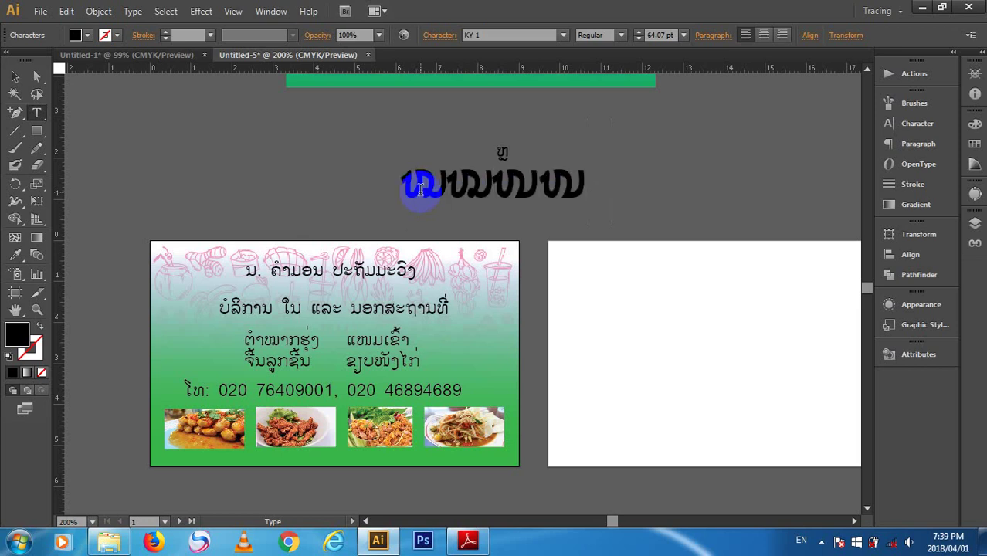
key("BackSpace")
key("BackSpace")
key("BackSpace")
key("BackSpace")
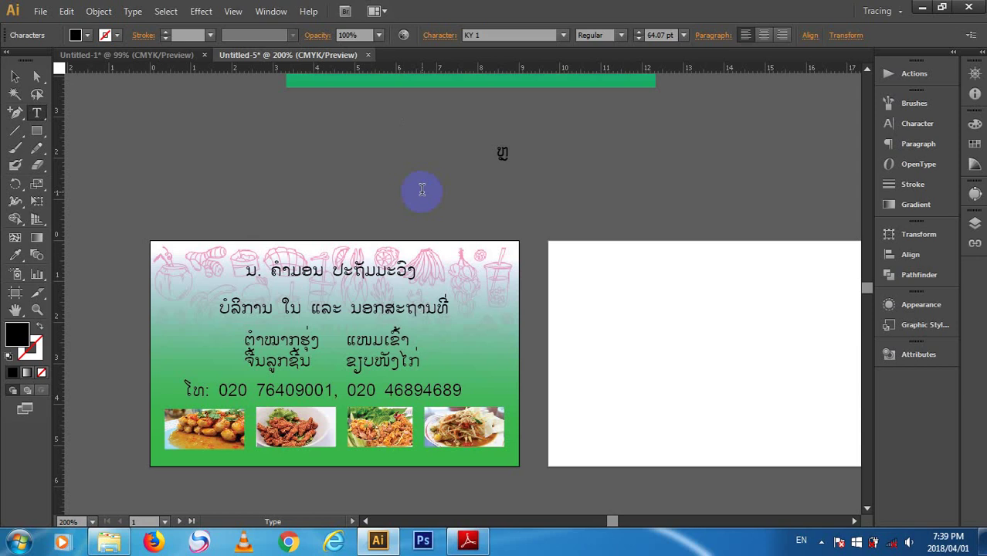
type("ໂຄສ")
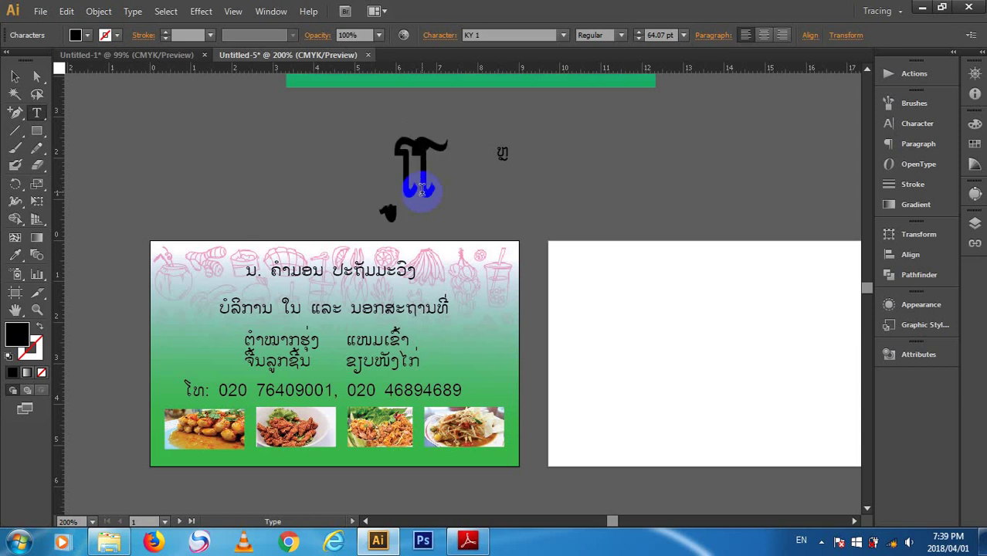
type("ລລ")
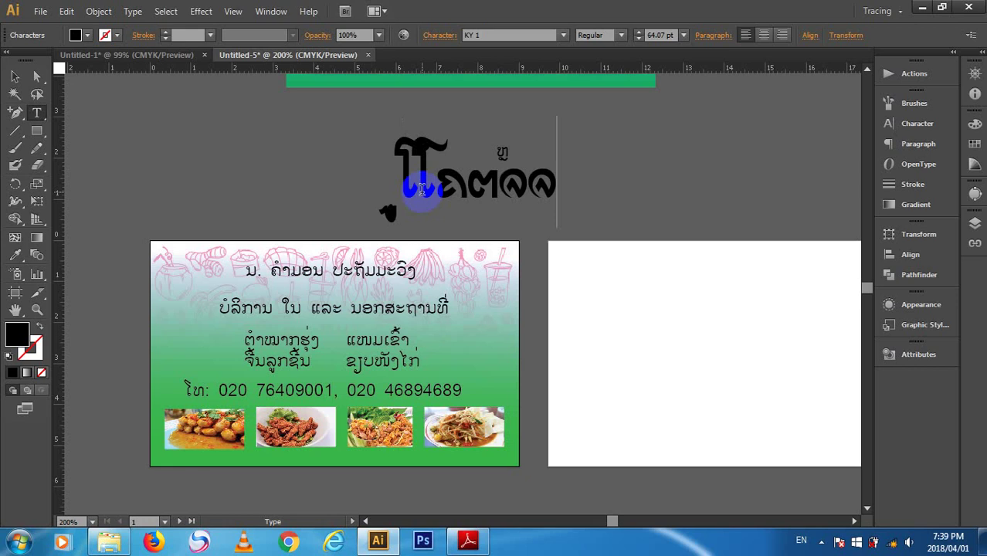
type("21")
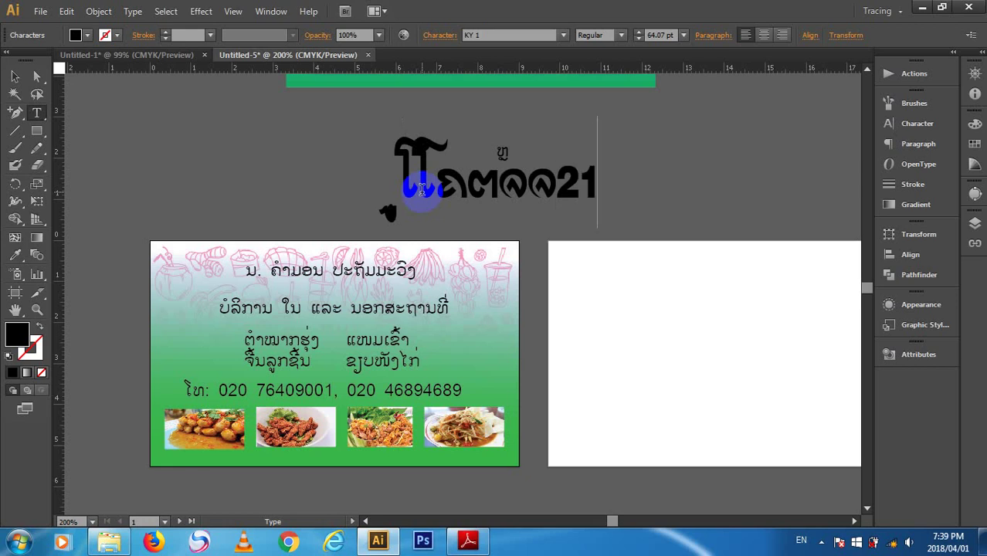
key("BackSpace")
key("BackSpace")
key("BackSpace")
key("BackSpace")
key("BackSpace")
key("BackSpace")
key("BackSpace")
key("BackSpace")
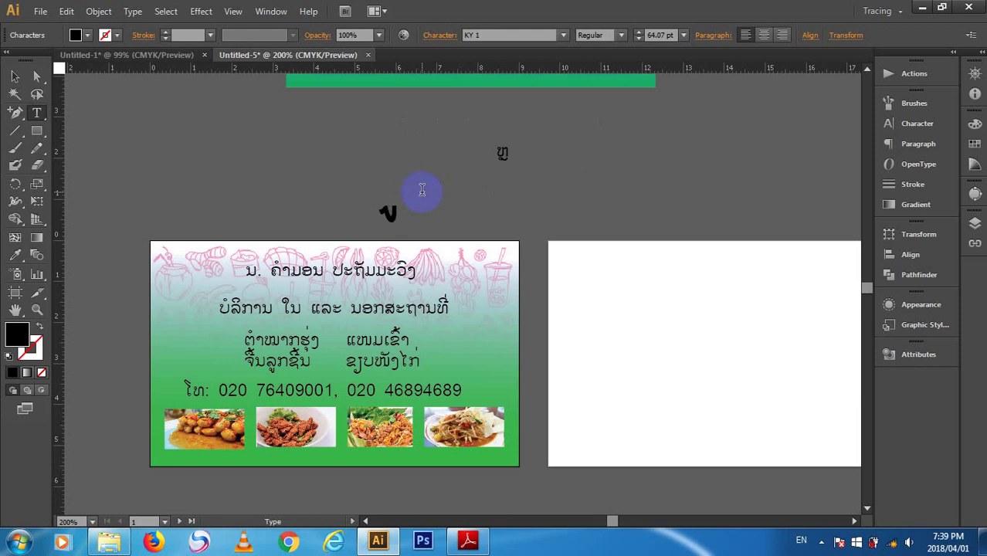
key("BackSpace")
type("!")
key("BackSpace")
type(".")
key("BackSpace")
type(".")
key("BackSpace")
type("ຊ")
key("BackSpace")
- Retype digits 1234 and 56789 with stray marks, then delete all the digits
type("567")
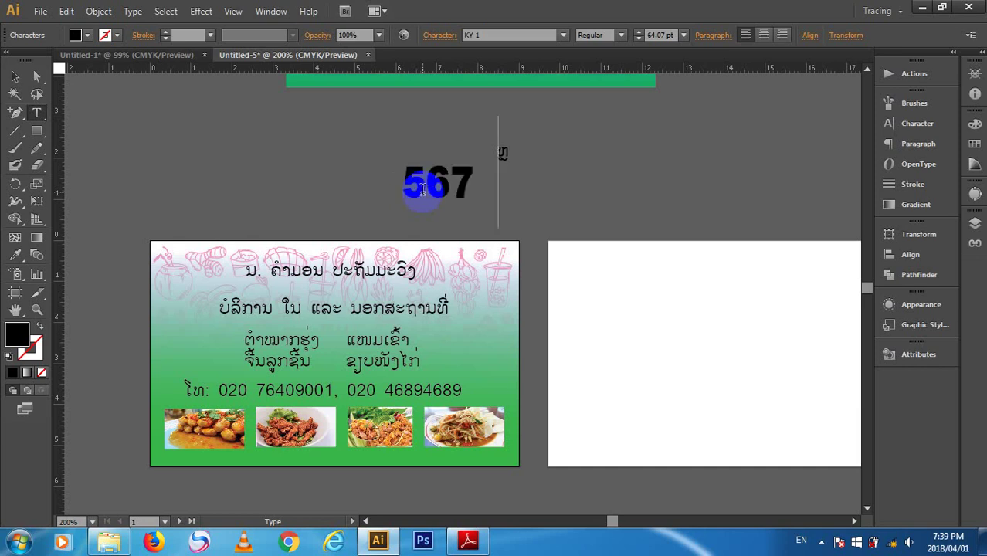
type("89ຶ")
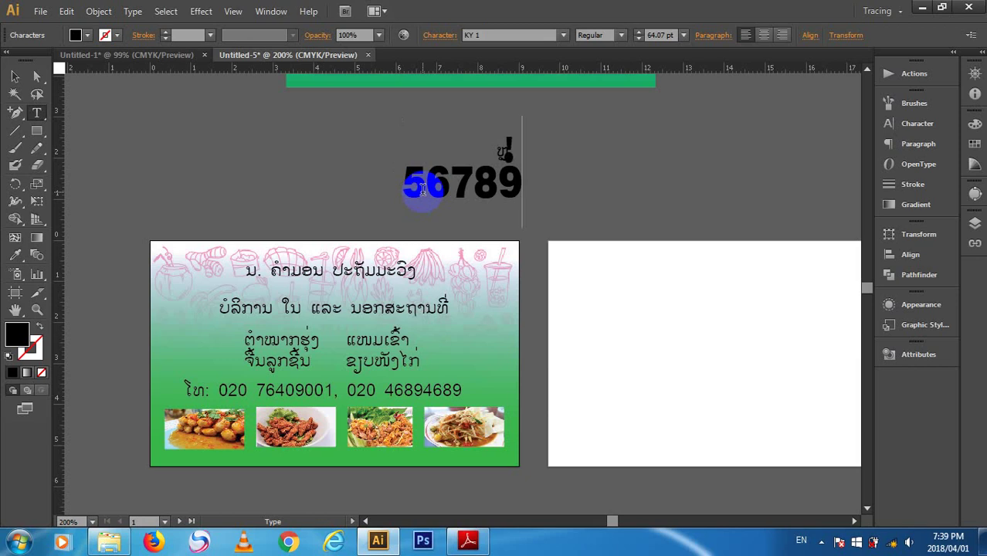
key("BackSpace")
key("BackSpace")
key("BackSpace")
key("BackSpace")
key("BackSpace")
key("BackSpace")
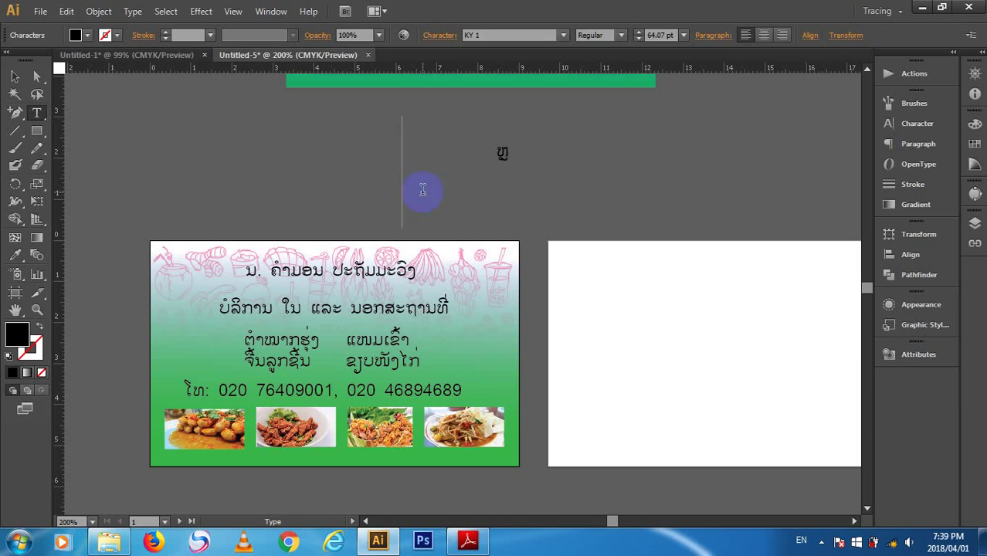
type("1234້")
key("BackSpace")
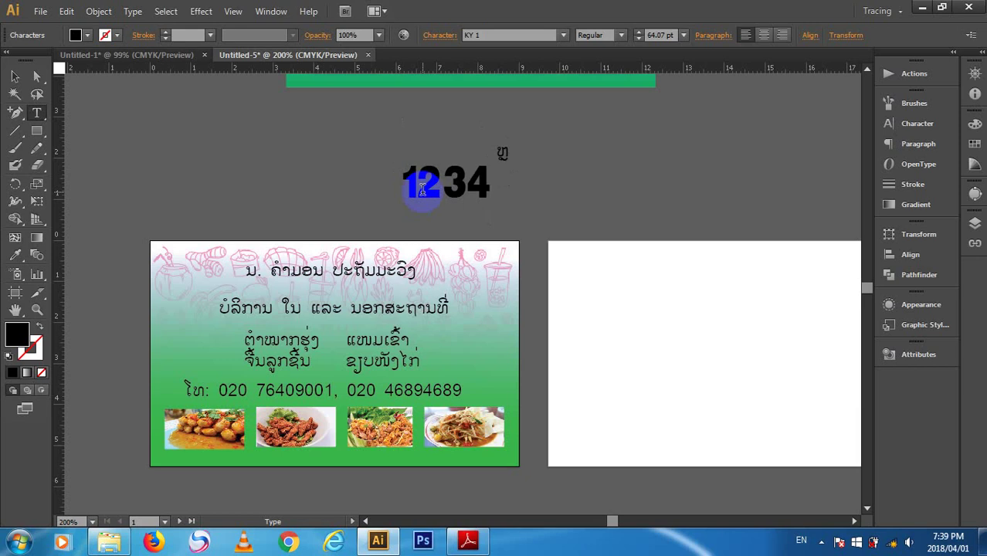
type("56")
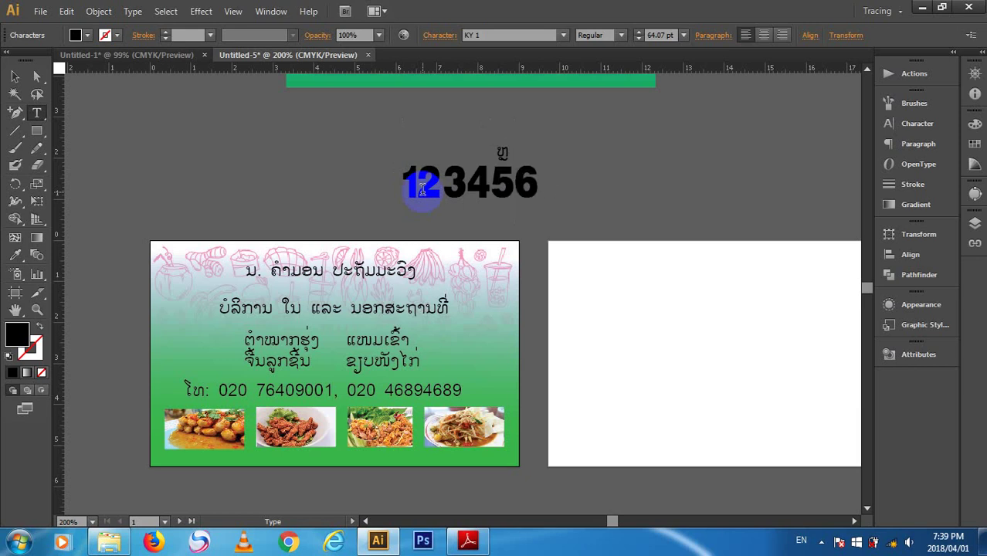
type("789")
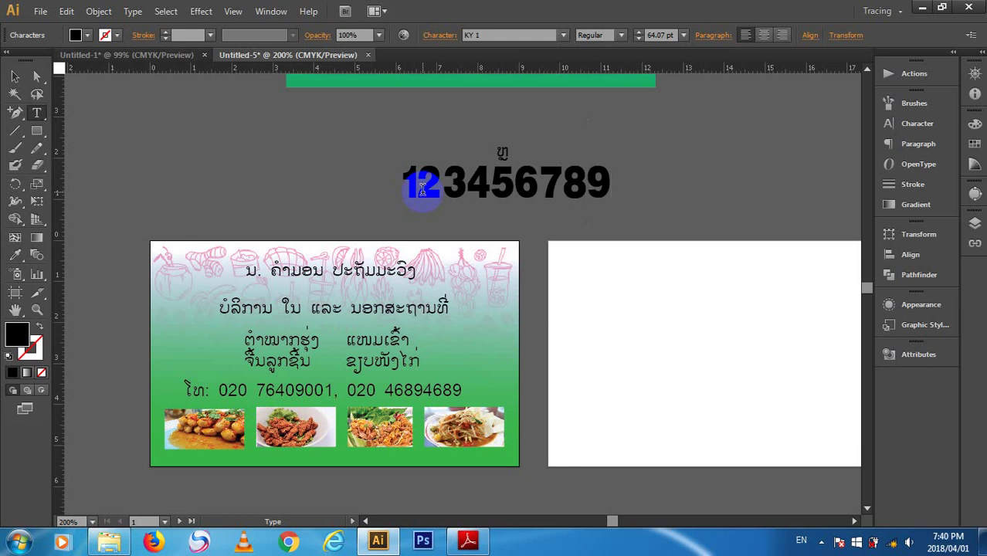
type("ຼ")
key("BackSpace")
type("/")
key("BackSpace")
type("ລ")
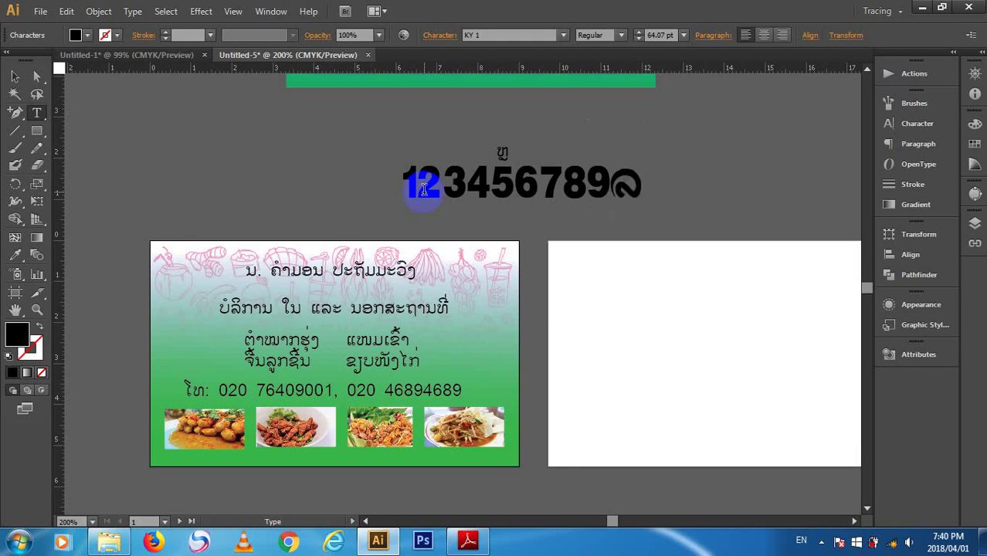
key("BackSpace")
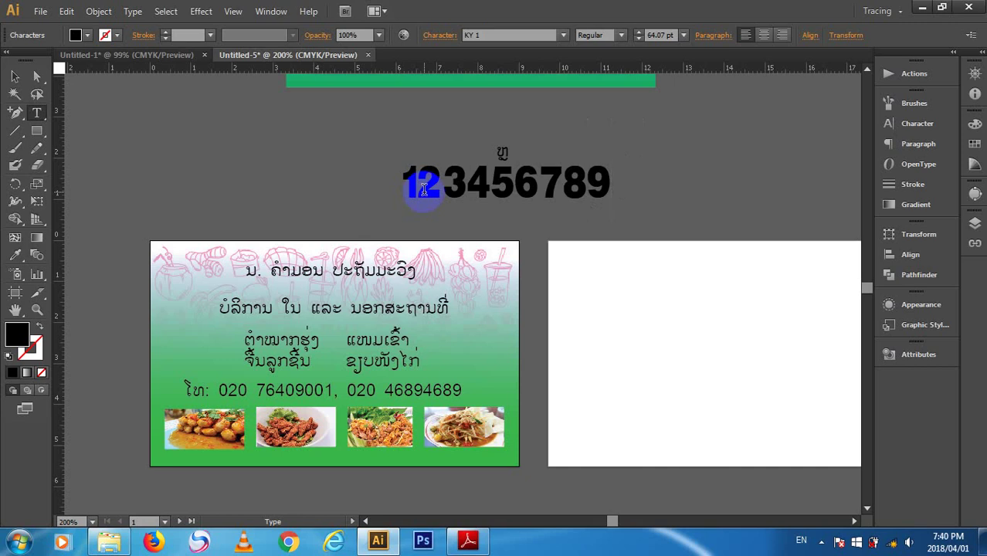
type(";")
key("BackSpace")
type("ທ")
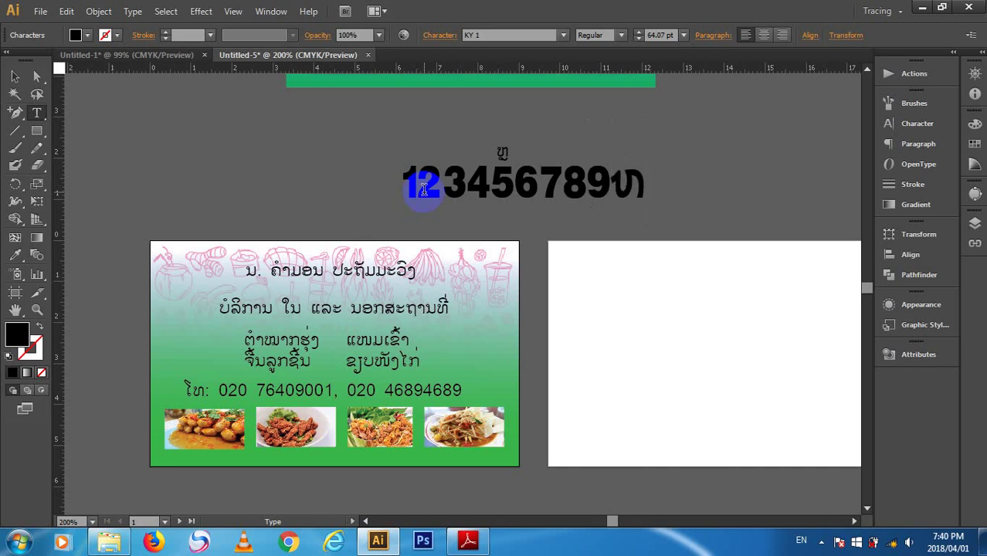
type("ຸ")
key("BackSpace")
key("BackSpace")
key("BackSpace")
key("BackSpace")
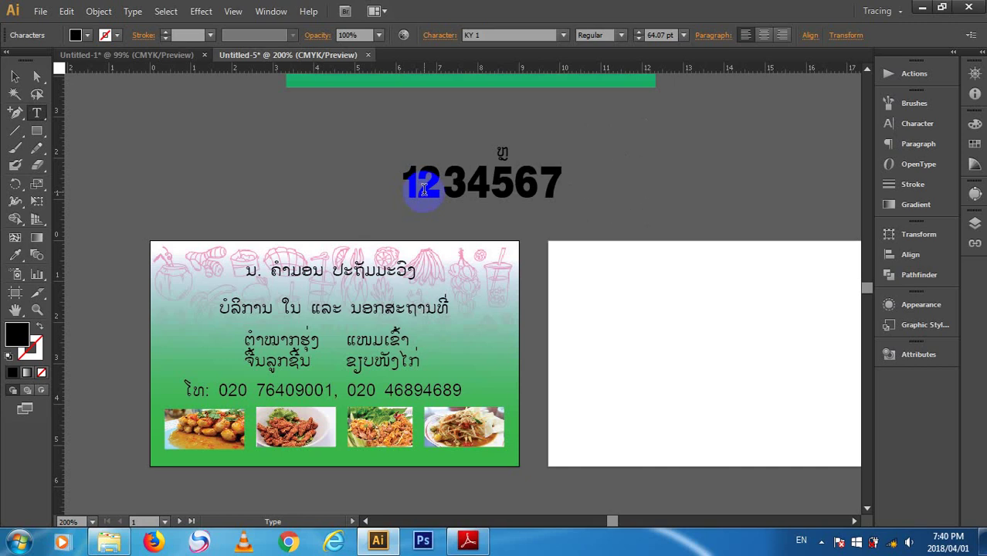
key("BackSpace")
key("BackSpace")
key("BackSpace")
key("BackSpace")
key("BackSpace")
key("BackSpace")
key("BackSpace")
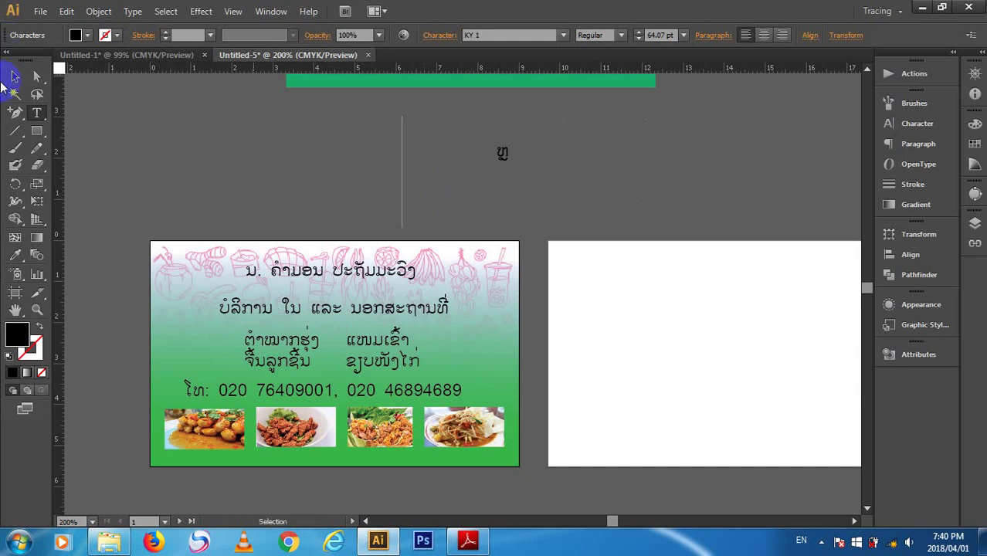
- Select the small Lao text and the tall empty text frame above the card
left_click(14, 78)
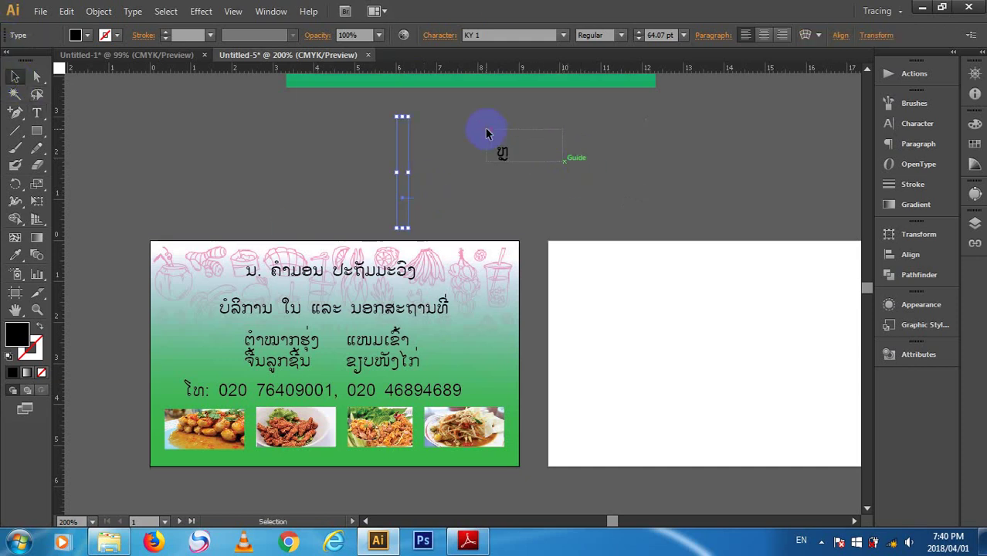
left_click(499, 154)
left_click(467, 228)
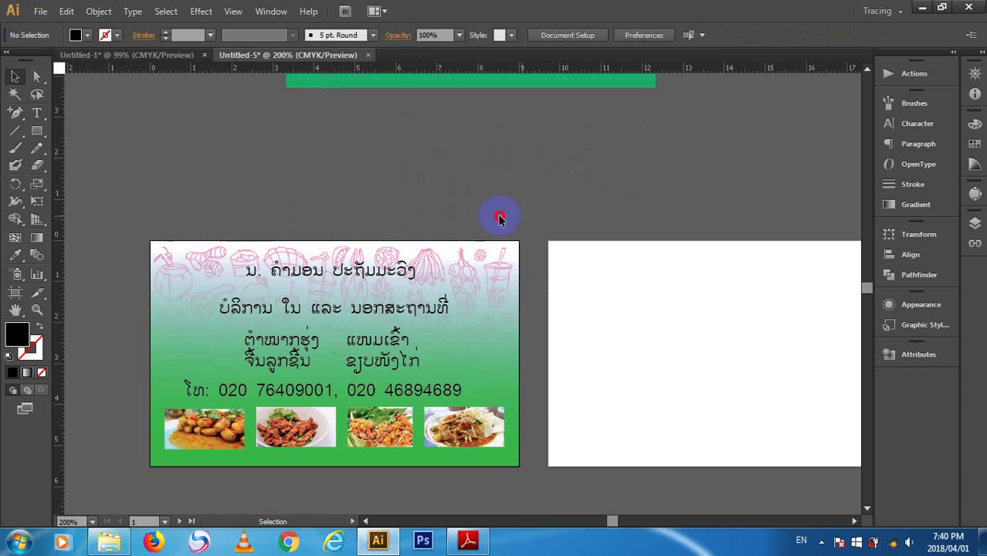
left_click(402, 178)
left_click(262, 252)
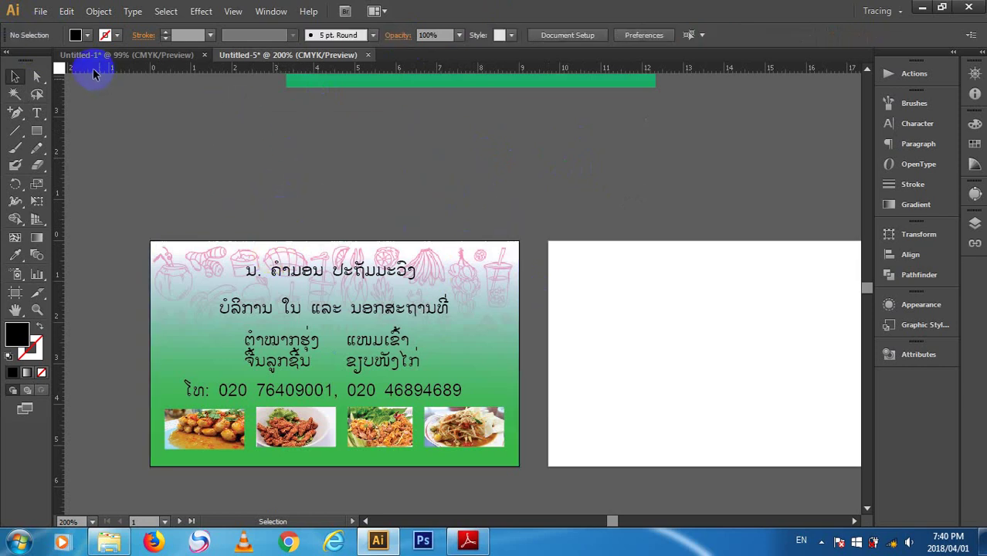
key("t")
left_click(328, 176)
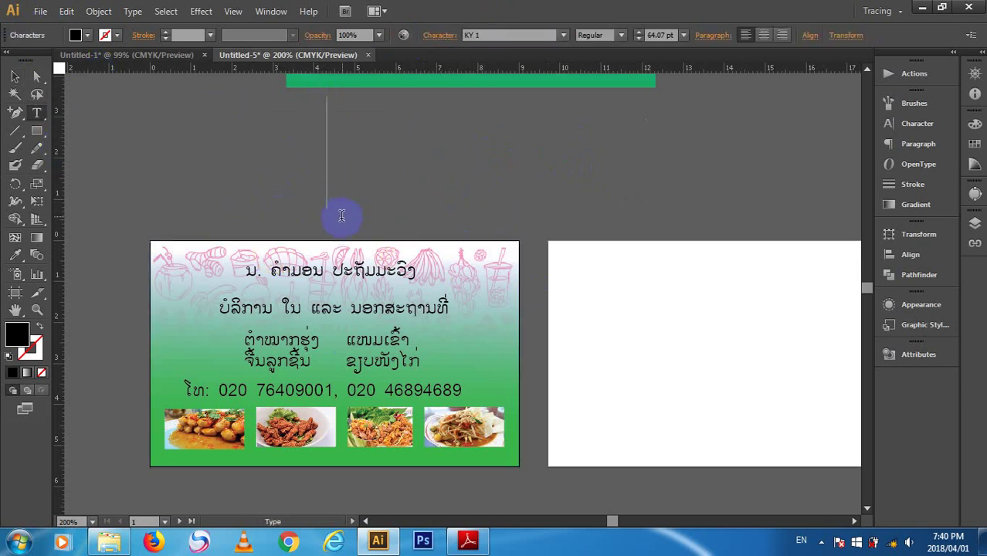
key("Escape")
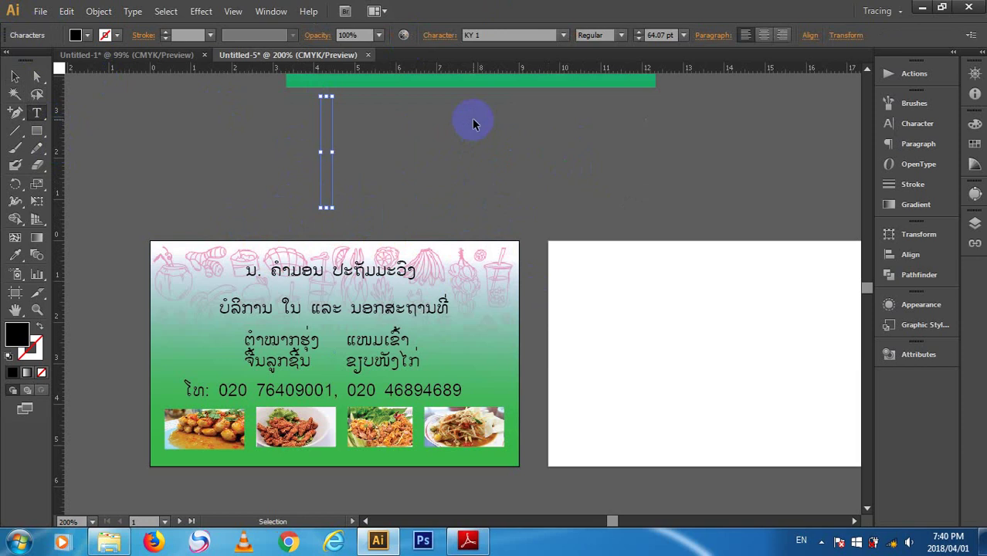
- Confirm Preferences and set the KY 1 type size to 24 pt
key("ctrl+k")
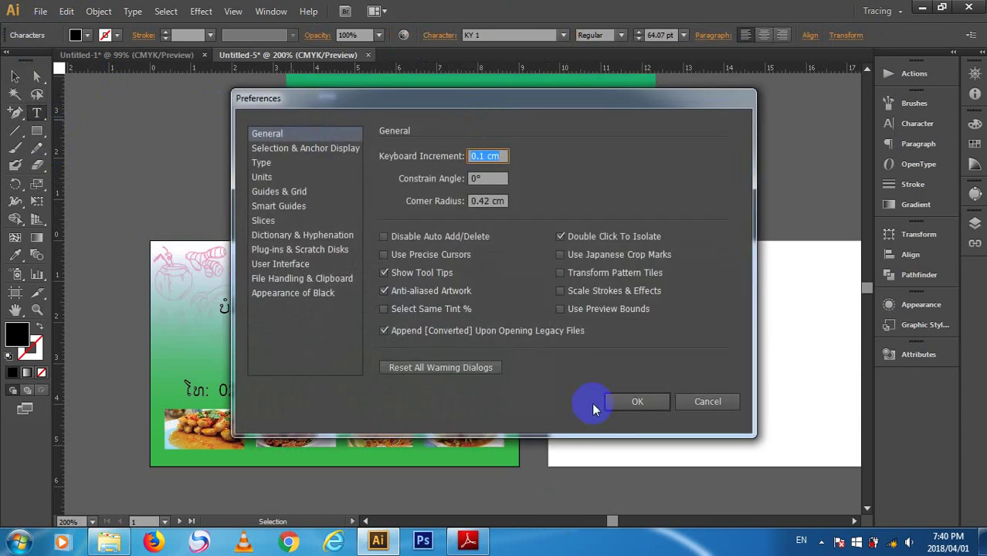
left_click(627, 401)
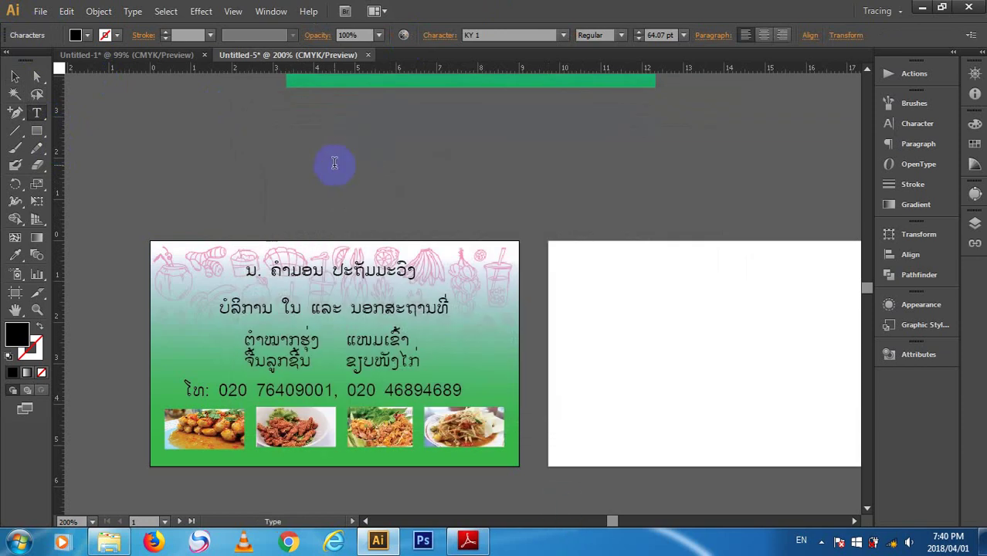
left_click(684, 35)
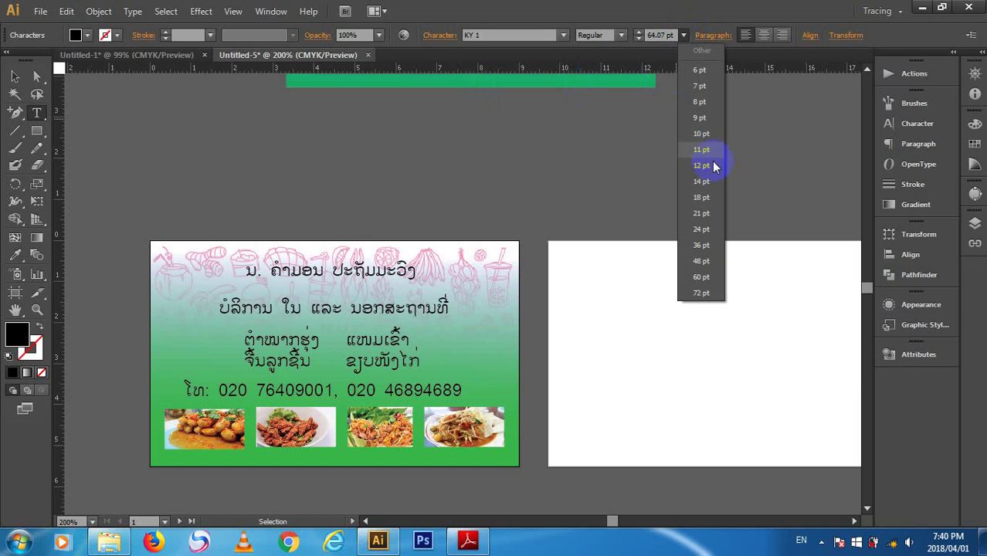
left_click(701, 228)
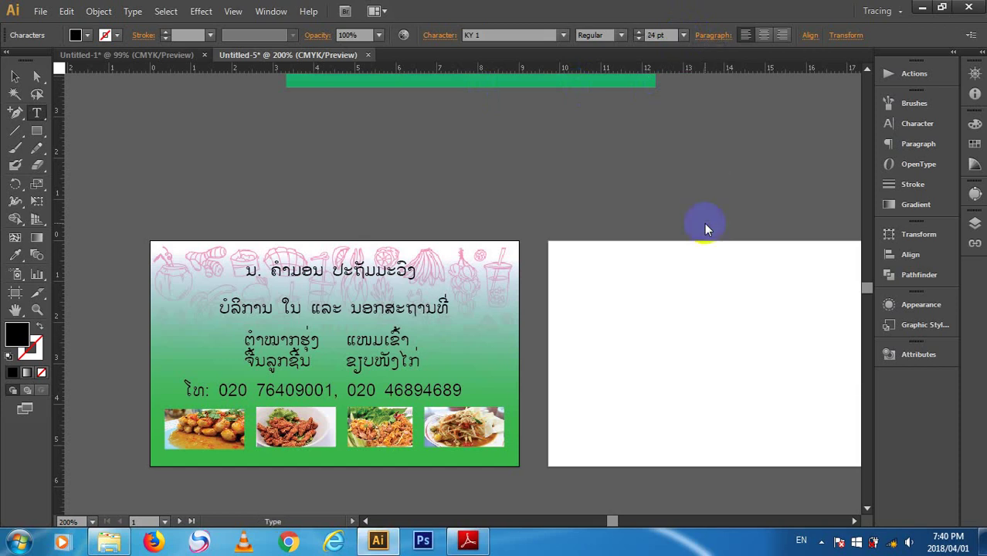
left_click(360, 176)
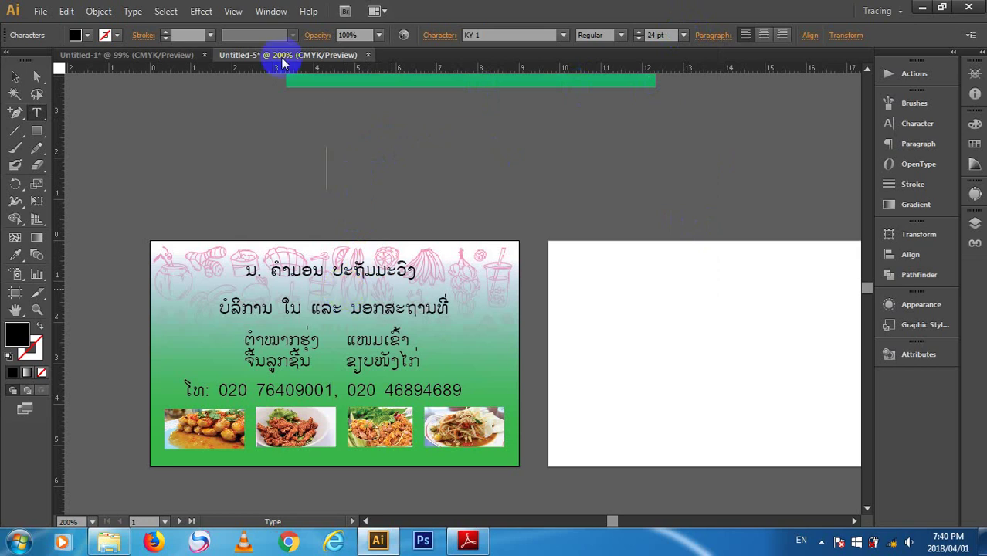
double_click(359, 324)
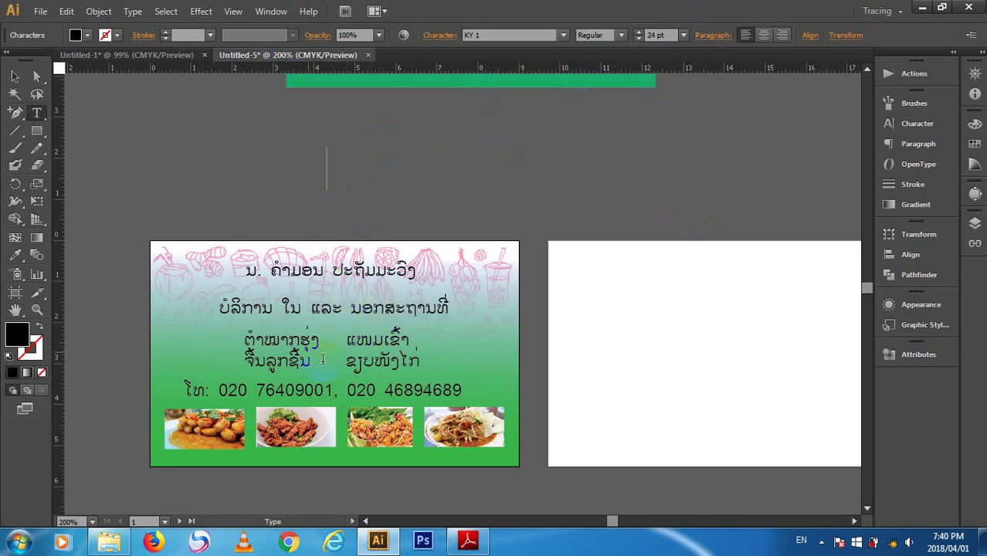
double_click(353, 360)
left_click(15, 76)
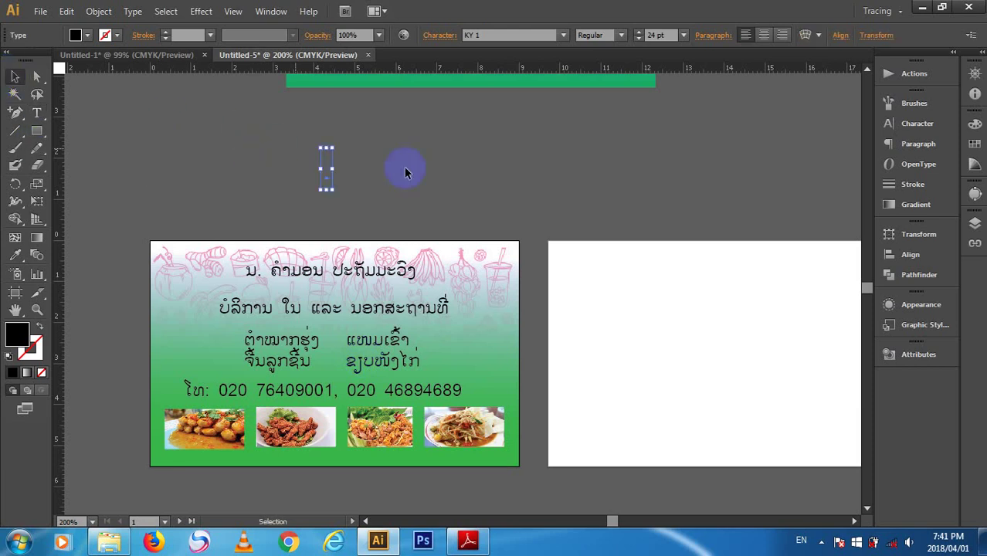
- Marquee-select the whole card with its food photos and Alt-drag a copy onto the right artboard
left_click(371, 137)
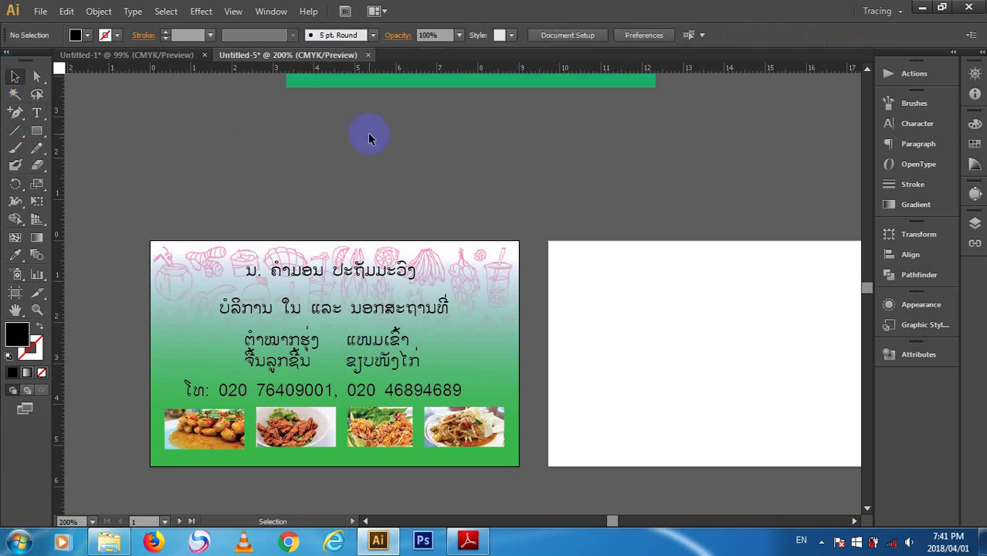
left_click(328, 423)
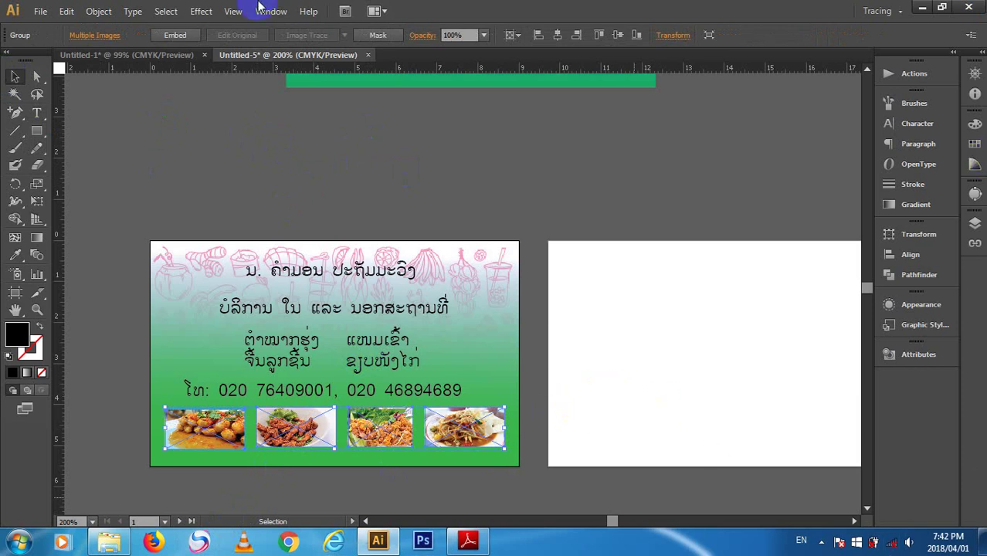
left_click_drag(142, 236, 597, 462)
left_click_drag(656, 373, 570, 353)
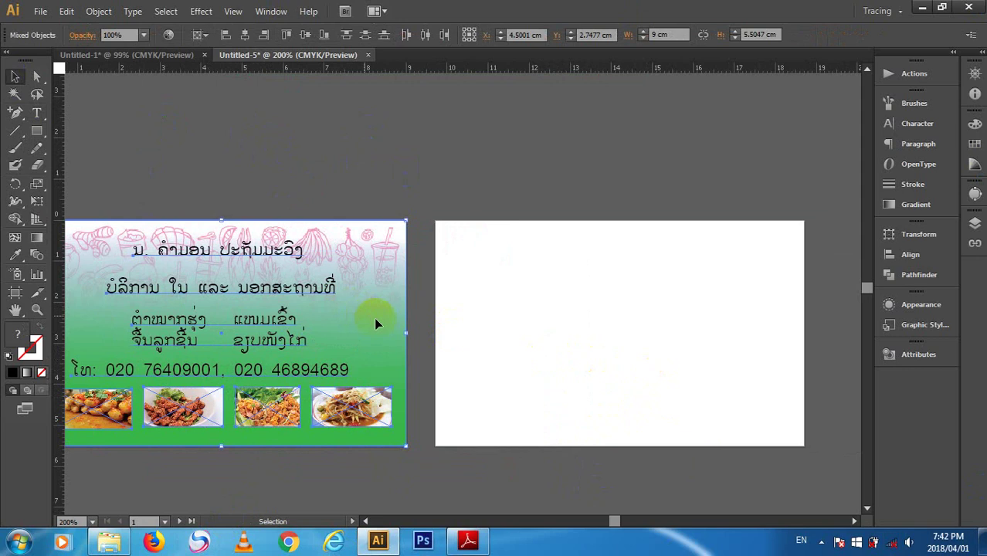
left_click_drag(379, 323, 709, 377)
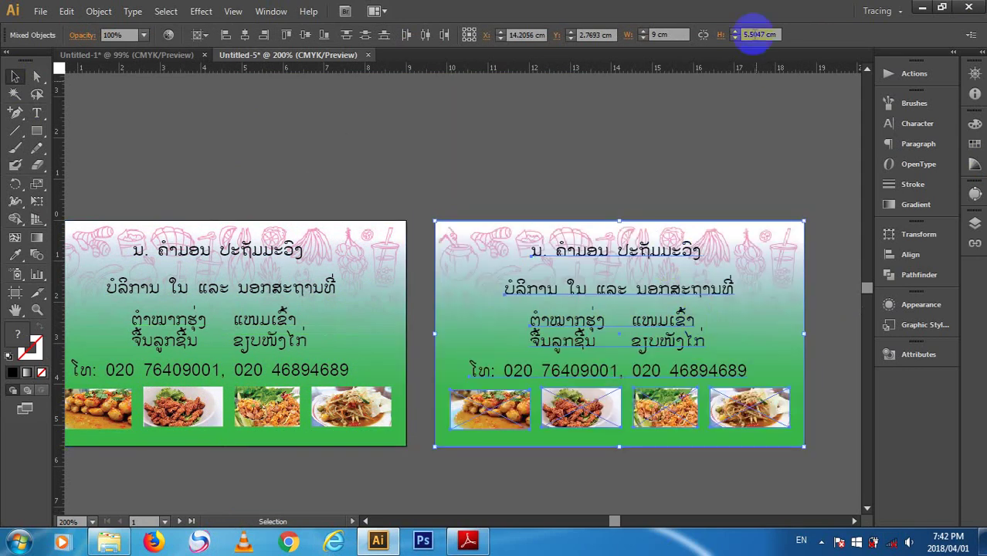
- Apply a drop shadow to the copied card's food photos, then undo it
left_click(721, 145)
left_click(729, 402)
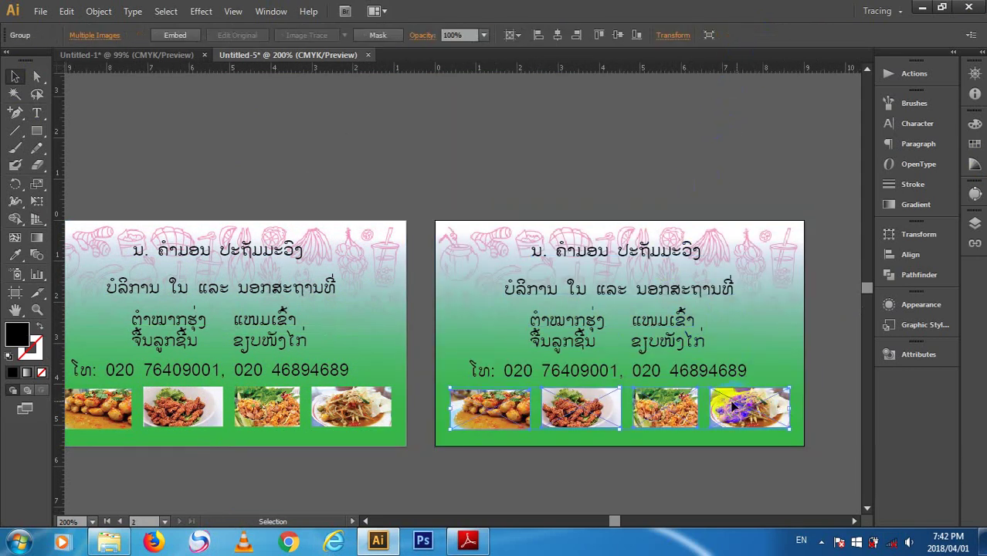
left_click(201, 11)
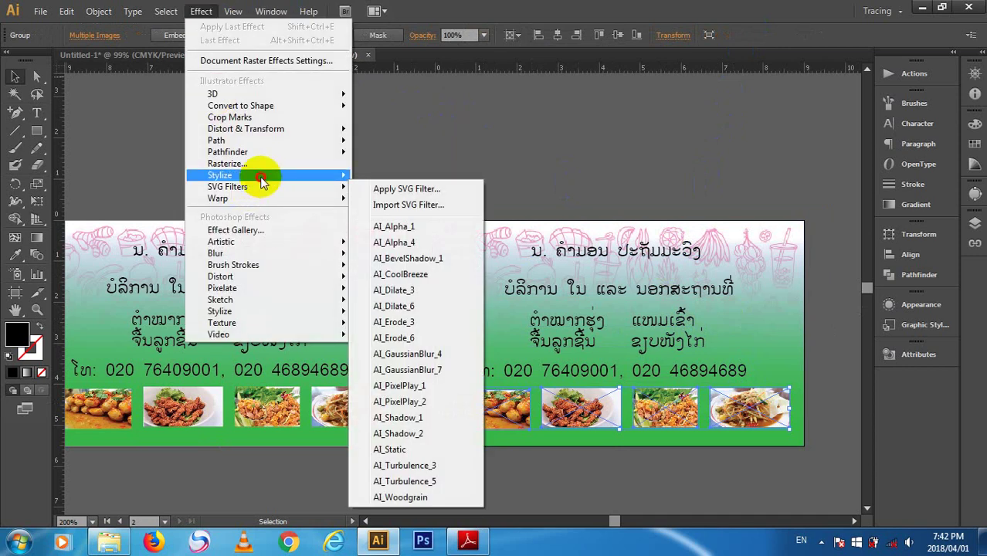
mouse_move(261, 176)
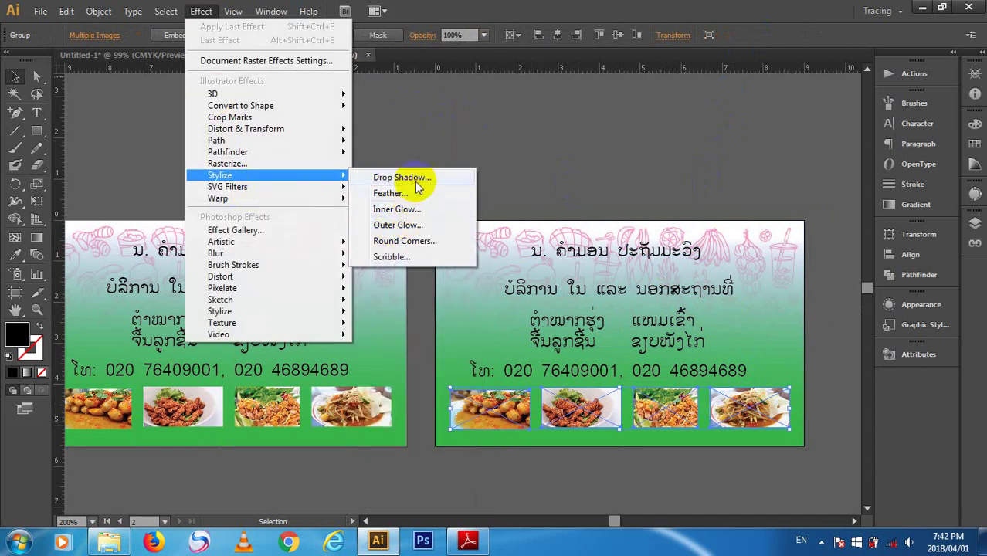
left_click(415, 180)
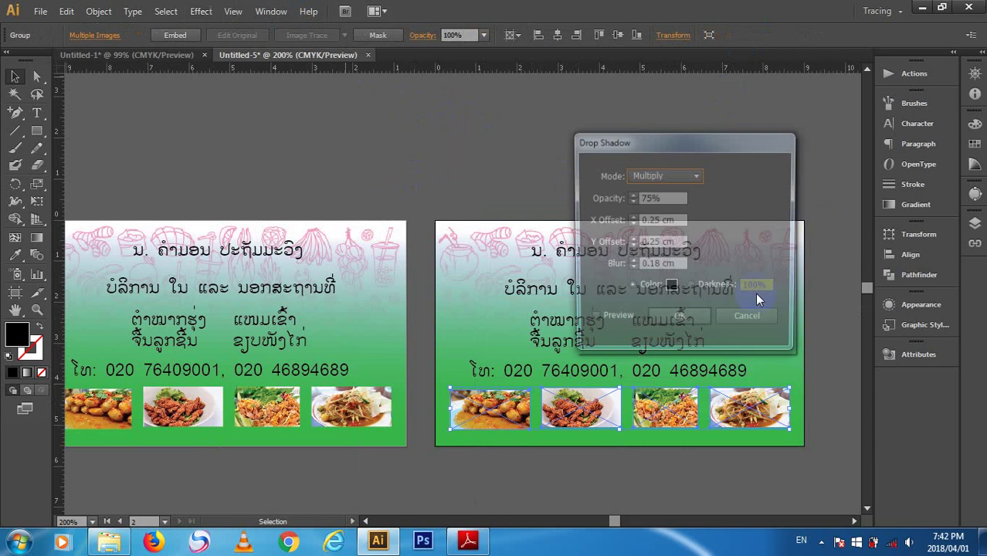
left_click(614, 322)
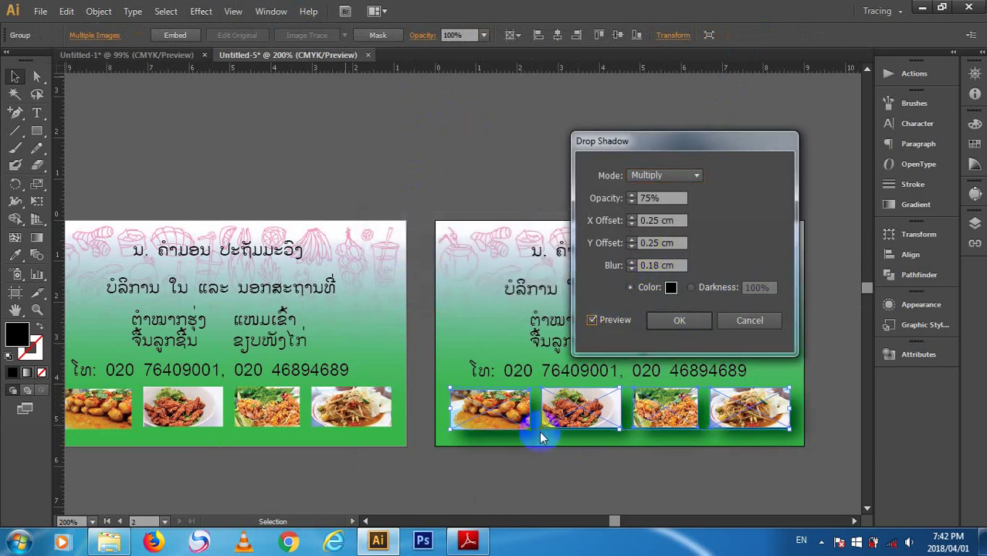
left_click(685, 323)
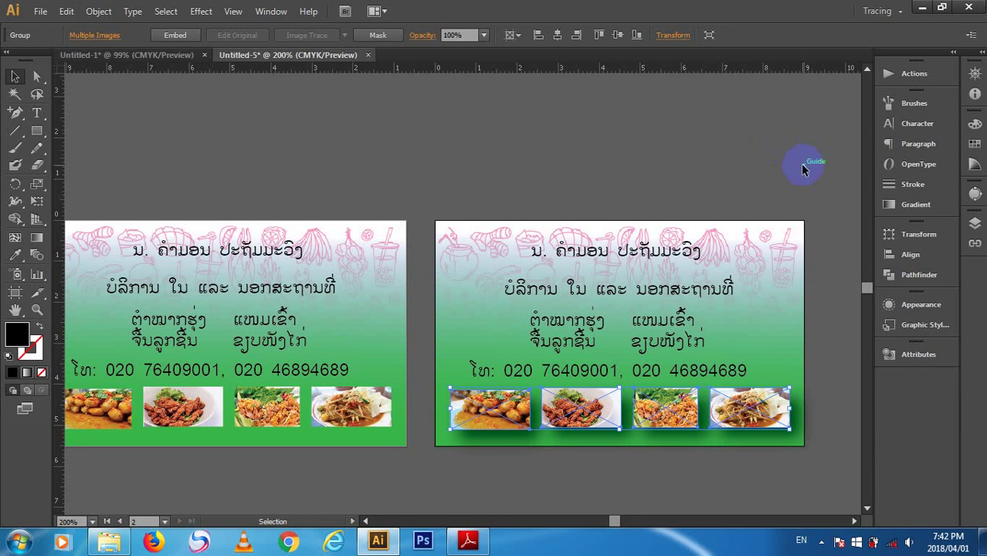
key("ctrl+z")
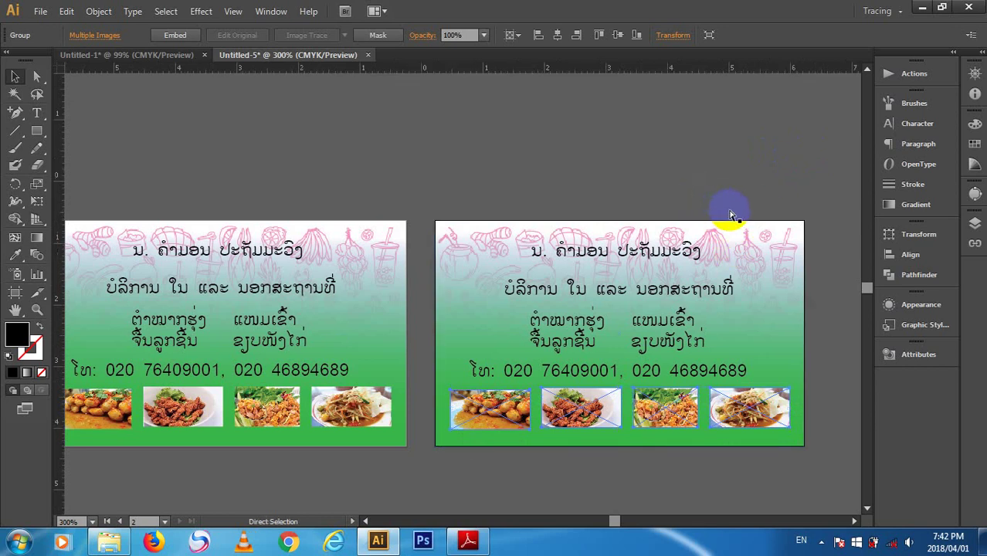
- Zoom in to 300% on the row of four food photos
key("ctrl+equal")
left_click_drag(723, 326, 333, 223)
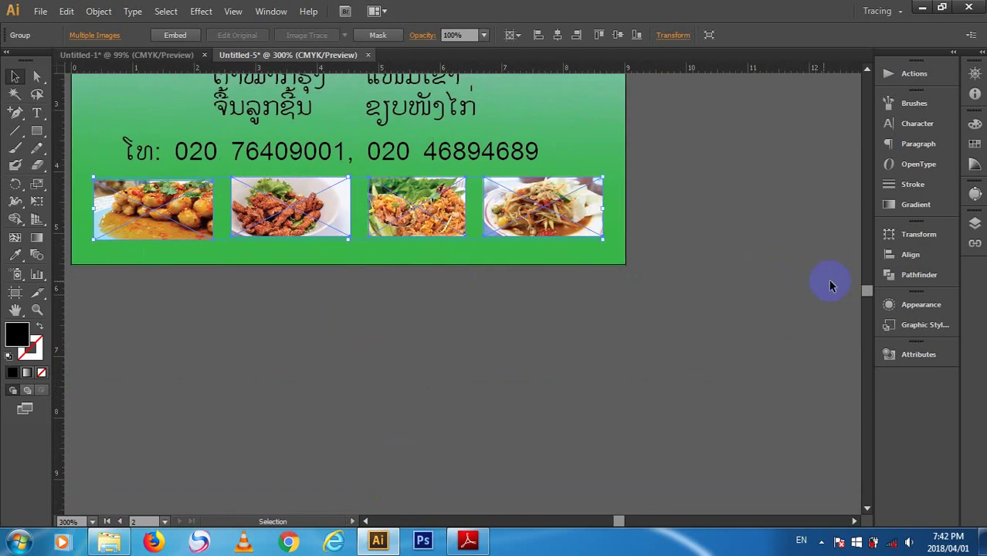
key("ctrl+equal")
- Draw a rectangle over the fourth food photo and give it a 10 px Gaussian Blur
left_click_drag(692, 276, 678, 319)
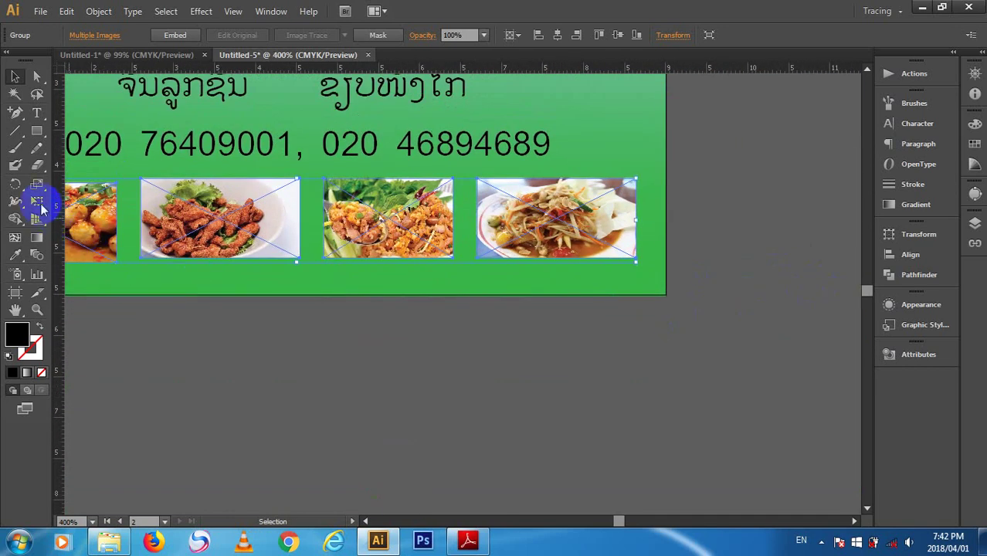
left_click(36, 130)
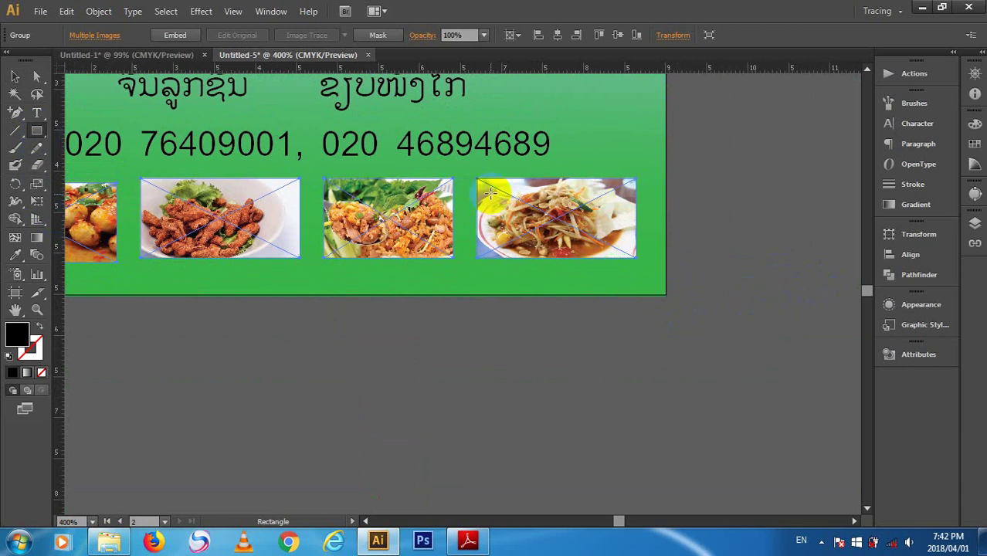
left_click_drag(484, 190, 631, 252)
left_click(15, 77)
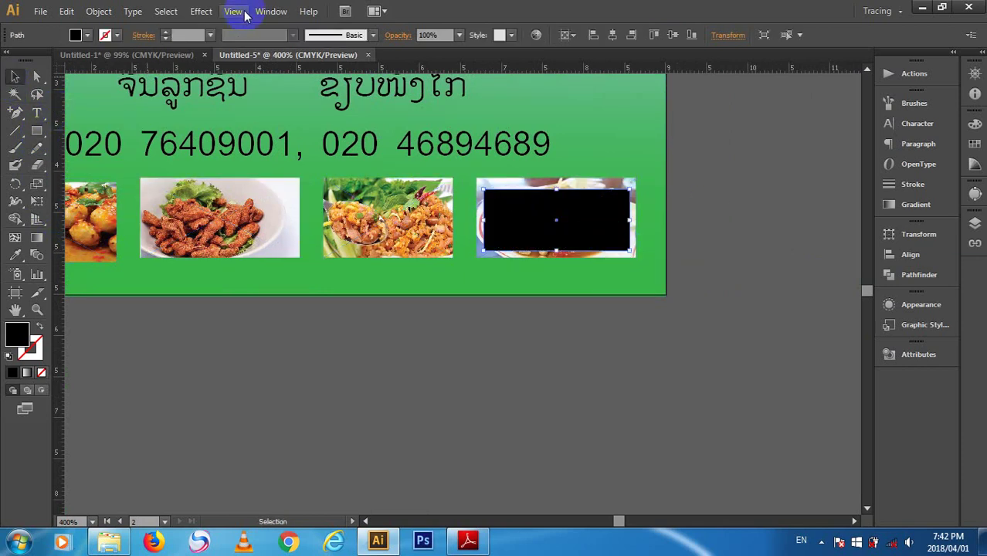
left_click(201, 13)
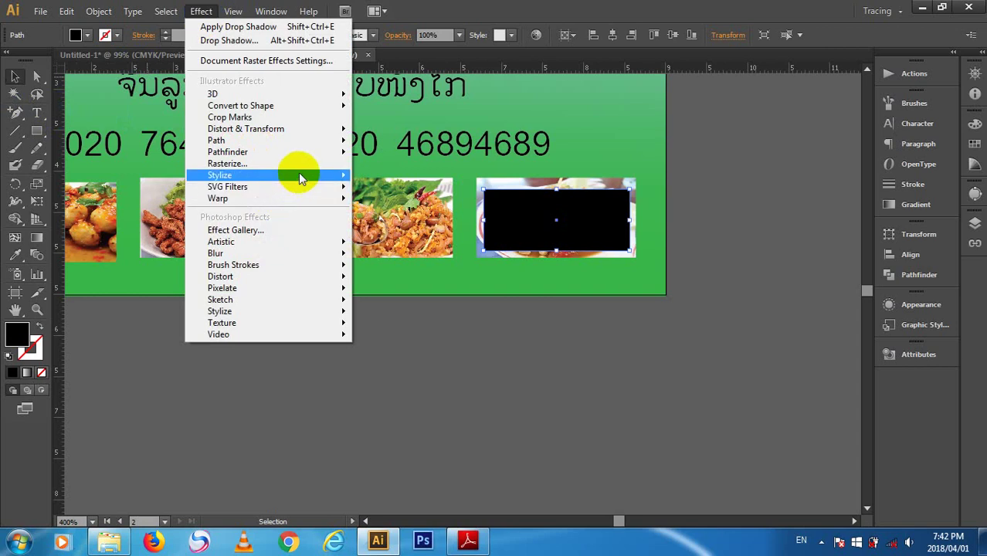
mouse_move(298, 173)
mouse_move(254, 253)
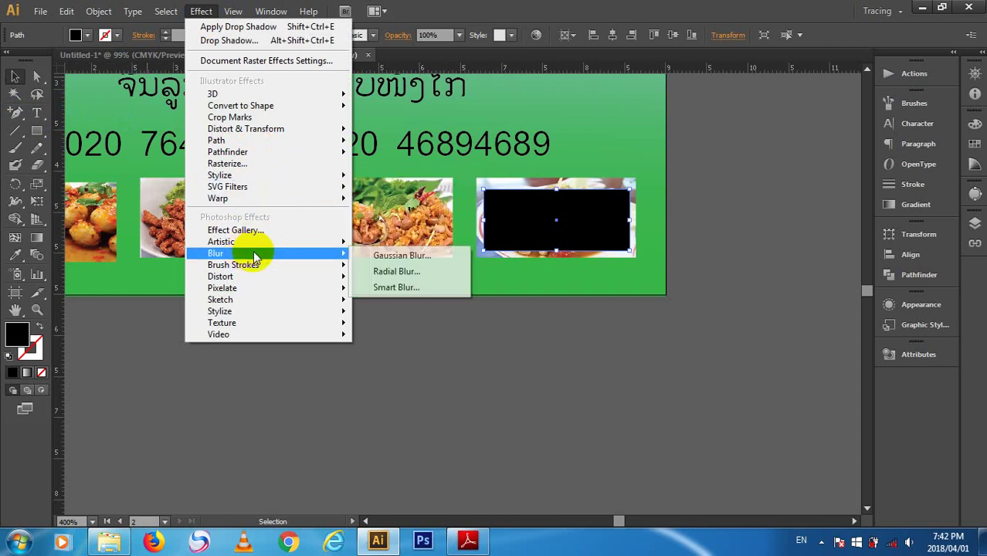
left_click(416, 260)
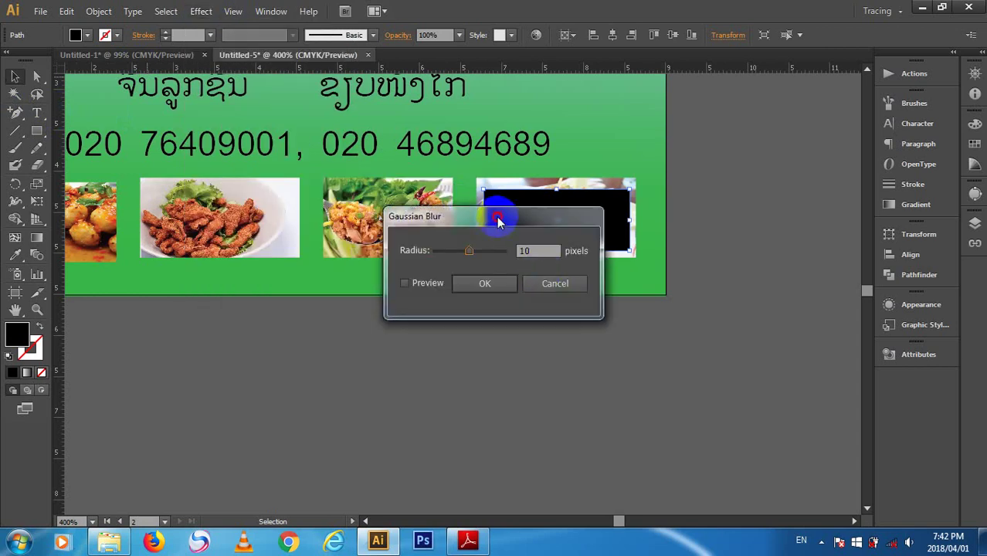
left_click_drag(501, 214, 514, 341)
left_click(444, 409)
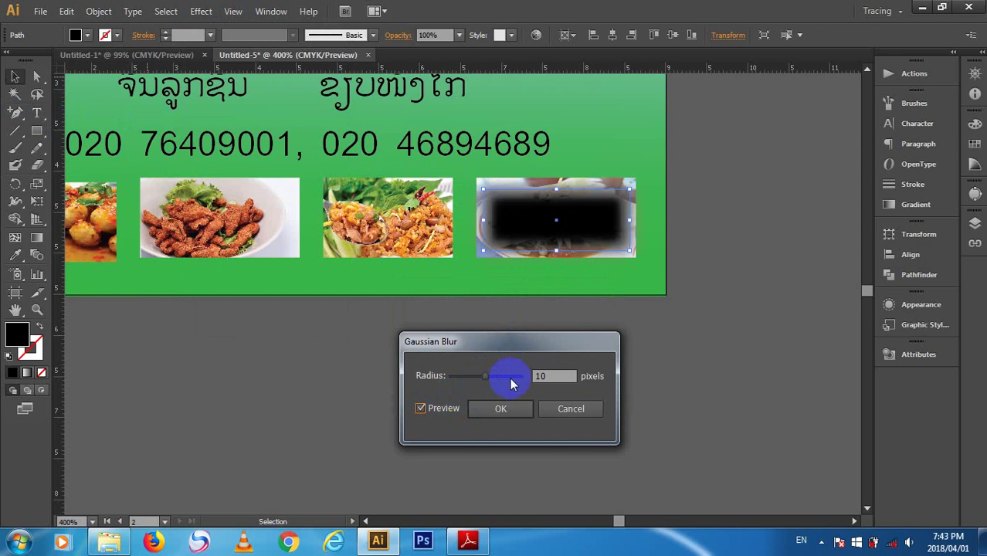
left_click(513, 406)
- Move the blurred rectangle slightly lower and bring the food photos in front of it
left_click_drag(568, 223, 576, 238)
left_click(581, 190)
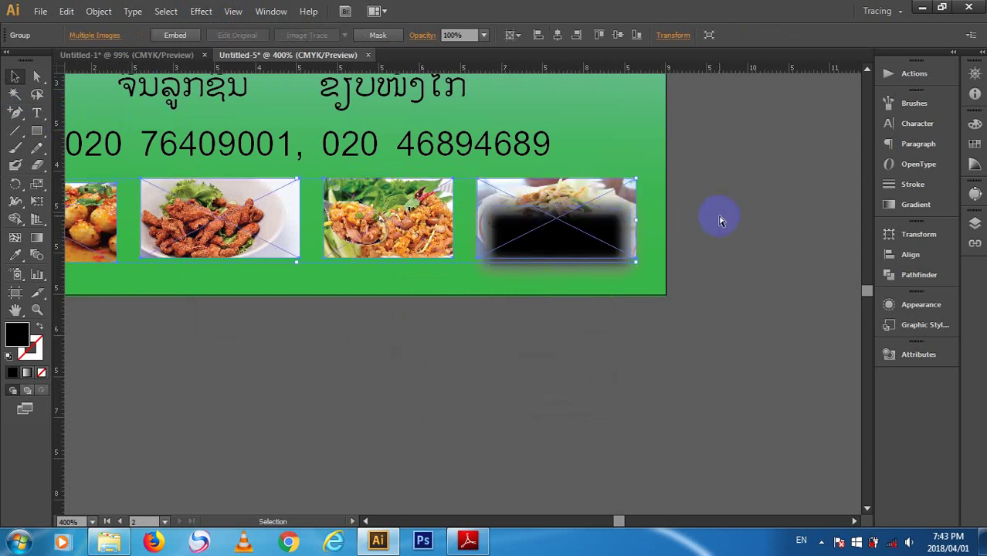
key("ctrl+shift+bracketright")
left_click(775, 263)
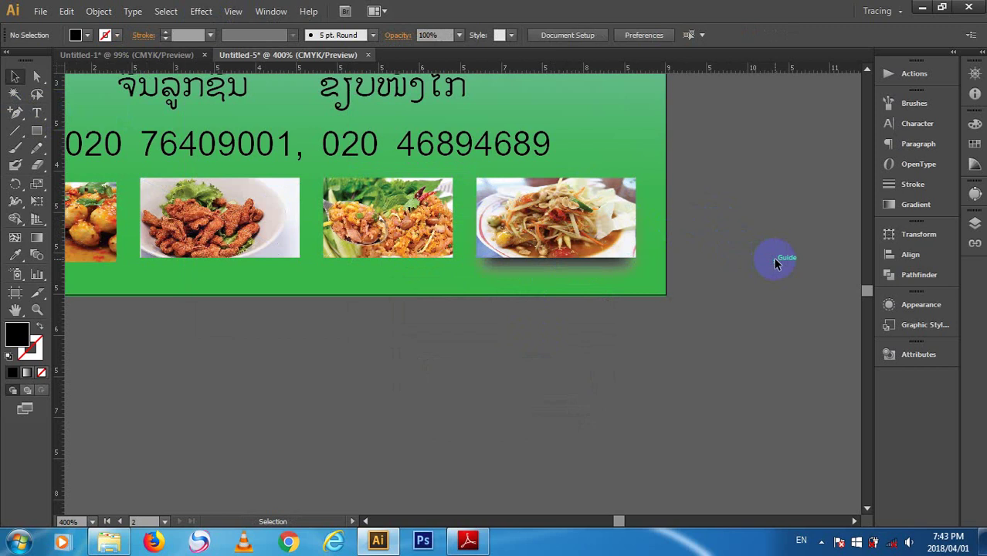
left_click(589, 270)
- Nudge the shadow with the arrow keys to centre it behind the fourth photo
key("Right")
key("Right")
key("Right")
key("Up")
key("Up")
key("Up")
key("Up")
key("Up")
key("Up")
key("Up")
key("Up")
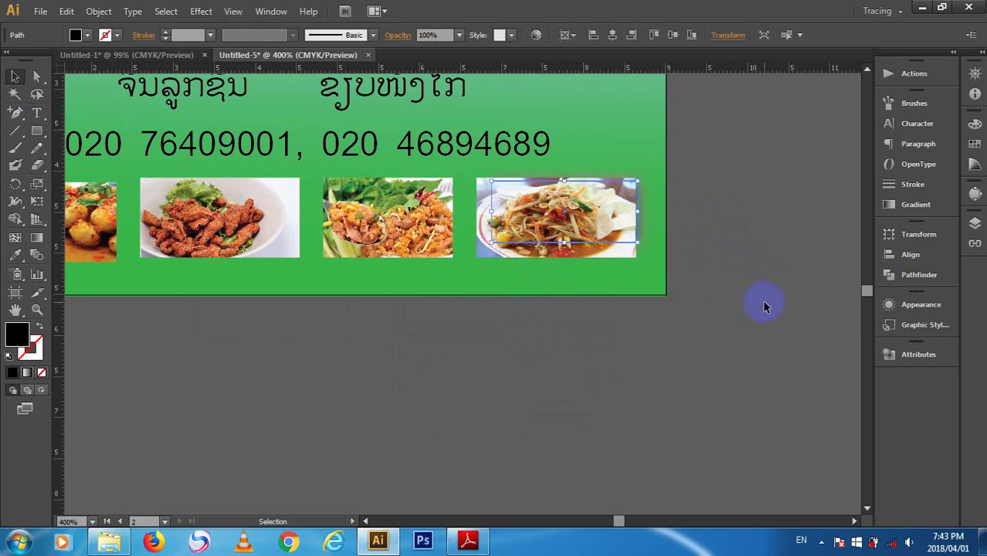
key("Down")
key("Down")
key("Down")
key("Down")
key("Down")
key("Down")
key("Right")
key("Right")
key("Right")
key("Down")
key("Down")
key("Left")
key("Left")
key("Left")
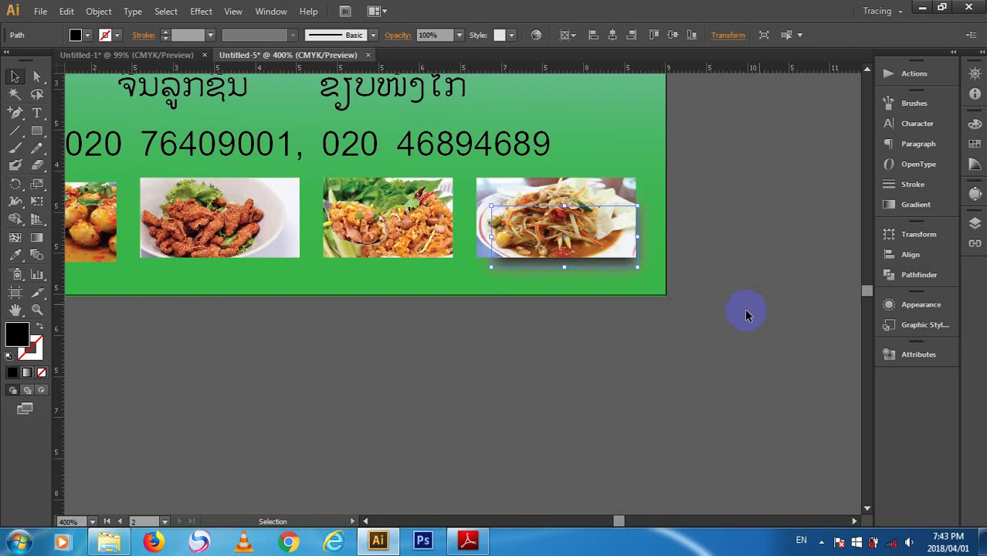
key("Up")
key("Up")
key("Down")
- Set the keyboard increment to 0.01 cm and fine-tune the shadow's position
key("ctrl+k")
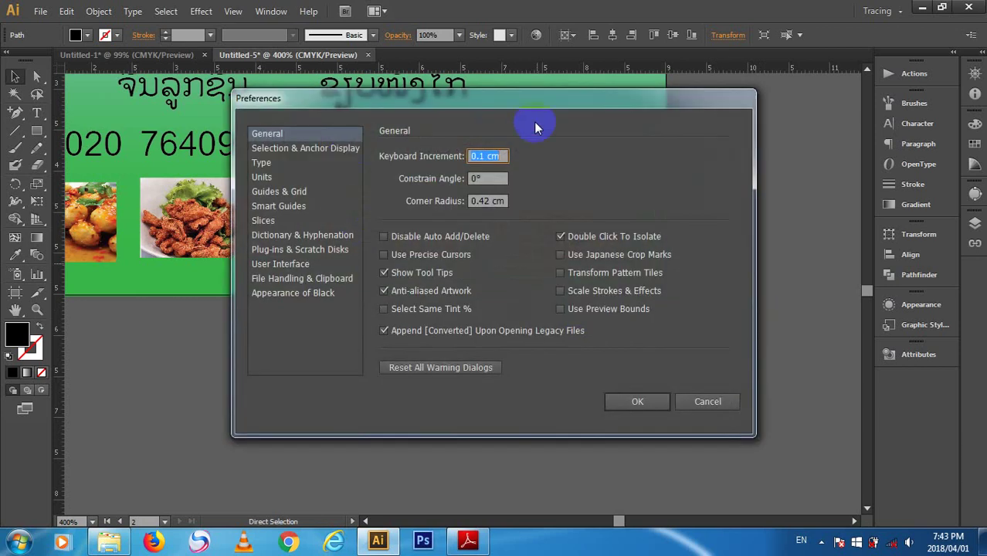
type("0.01")
key("Return")
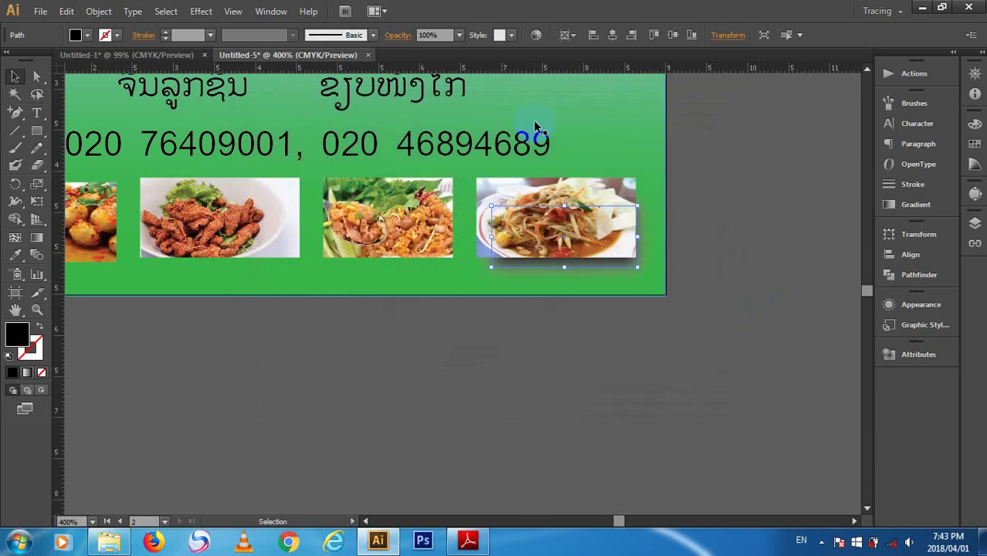
key("Left")
key("Left")
key("Left")
key("Left")
key("Left")
key("Left")
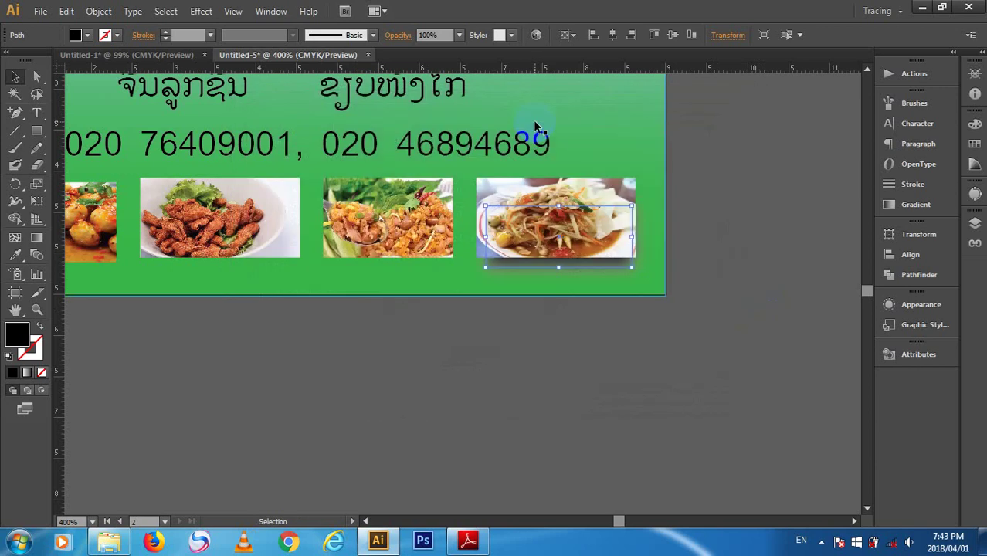
key("Up")
key("Up")
key("Up")
key("Up")
key("Up")
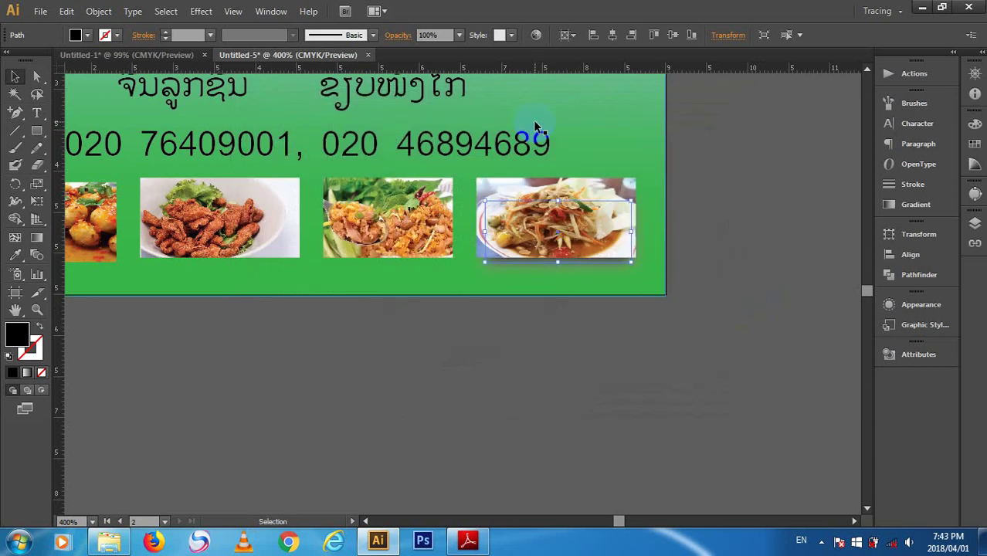
key("Right")
key("Right")
key("Right")
key("Right")
key("Right")
key("Right")
key("Down")
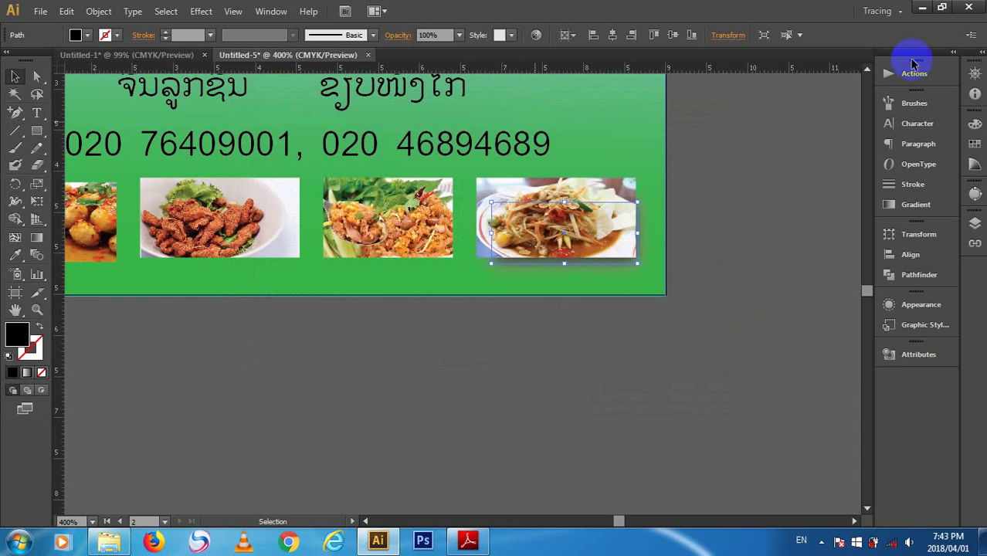
- Alt-drag a shadow copy under the third photo and repeat it twice with Ctrl+D
left_click_drag(649, 341, 793, 408)
left_click_drag(791, 321, 603, 317)
key("ctrl+d")
key("ctrl+d")
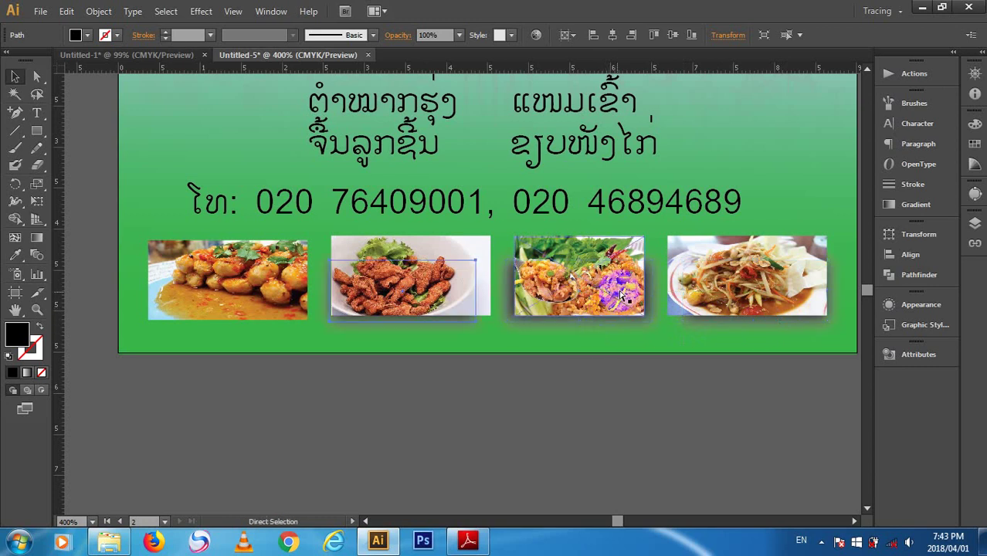
- Narrow the third photo's shadow by pulling its left and right edges inward
left_click(645, 396)
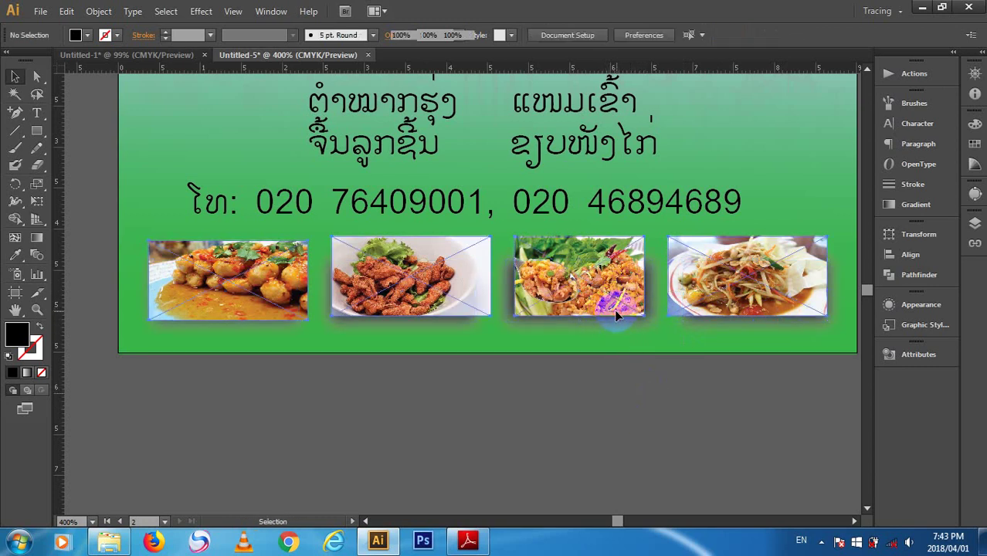
left_click(614, 310)
left_click(611, 319)
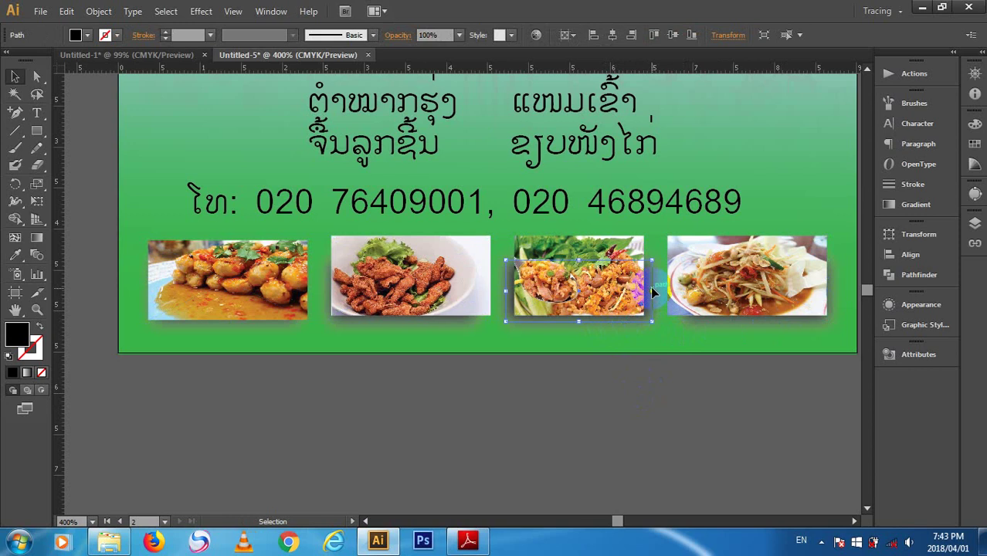
left_click_drag(654, 289, 640, 290)
mouse_move(507, 291)
left_mouse_down()
mouse_move(524, 294)
mouse_move(514, 291)
left_mouse_up()
- Shift the second photo's shadow slightly right and check the shadows
left_click(478, 321)
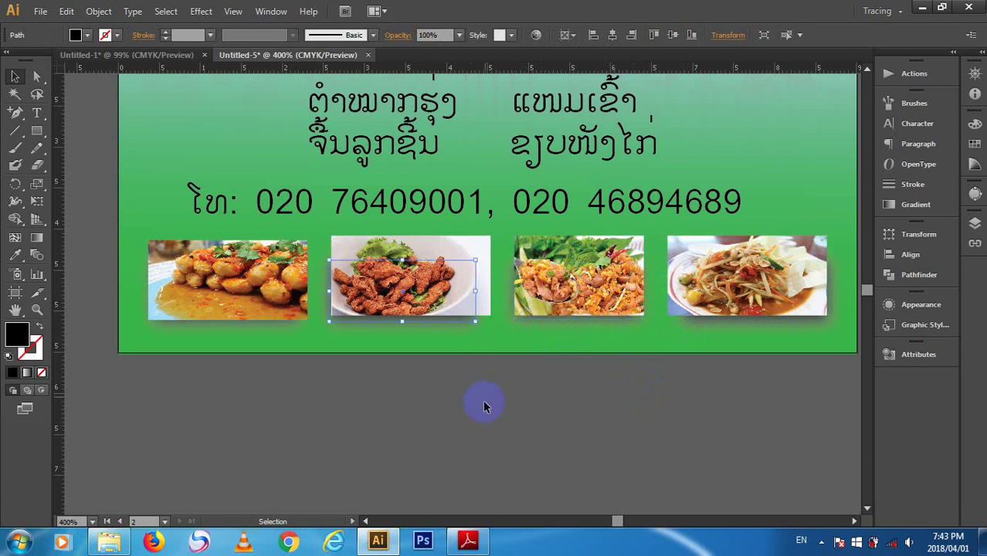
key("Right")
key("Right")
key("Right")
key("Right")
key("Right")
key("Right")
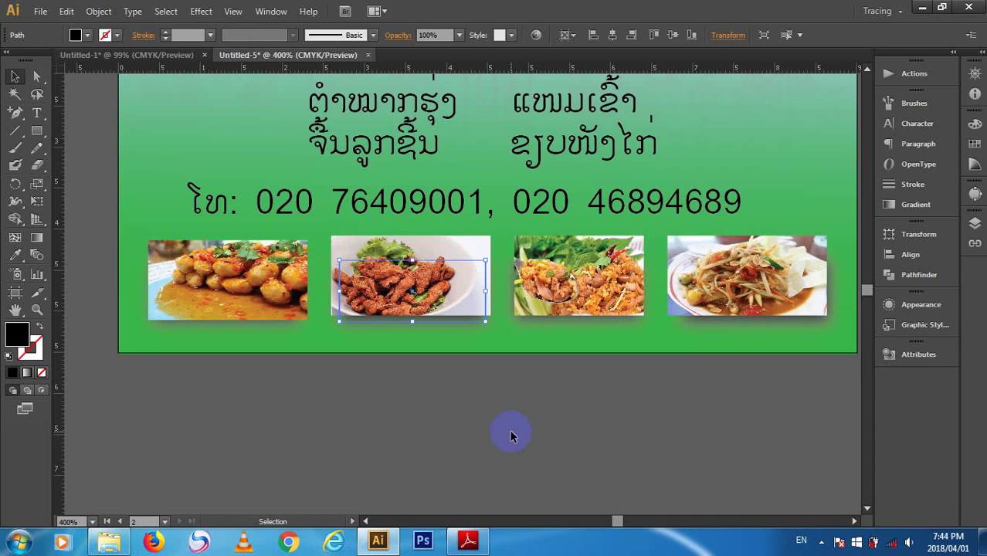
left_click(506, 438)
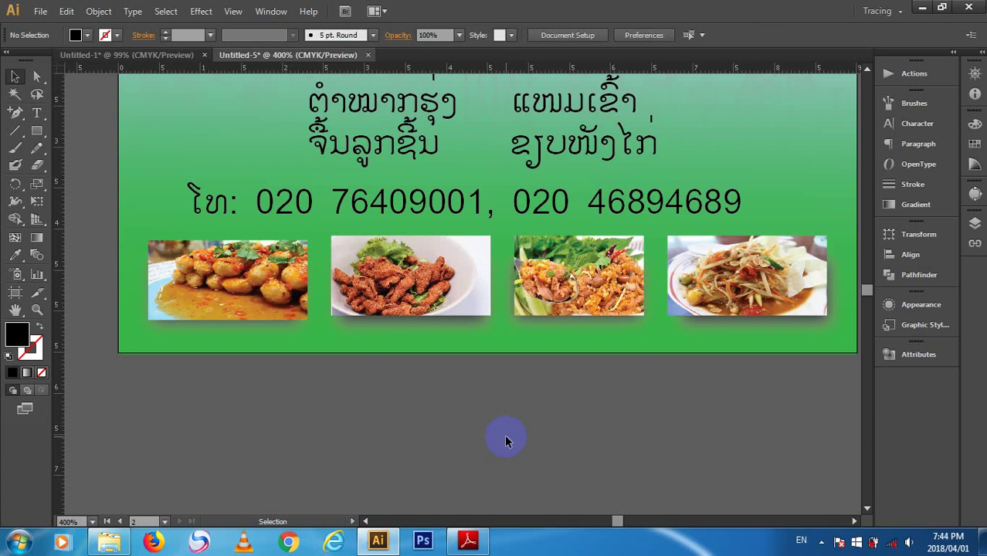
left_click(631, 323)
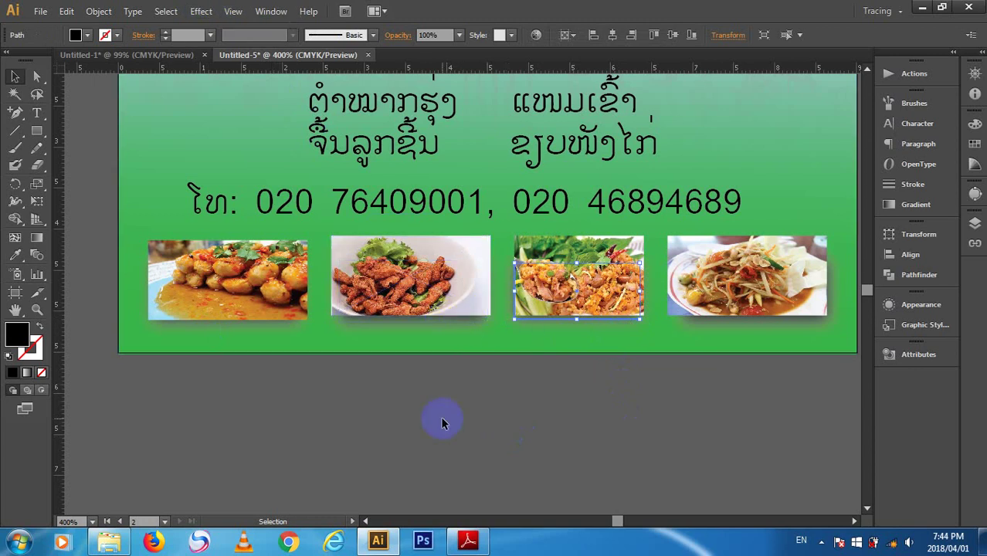
left_click(271, 11)
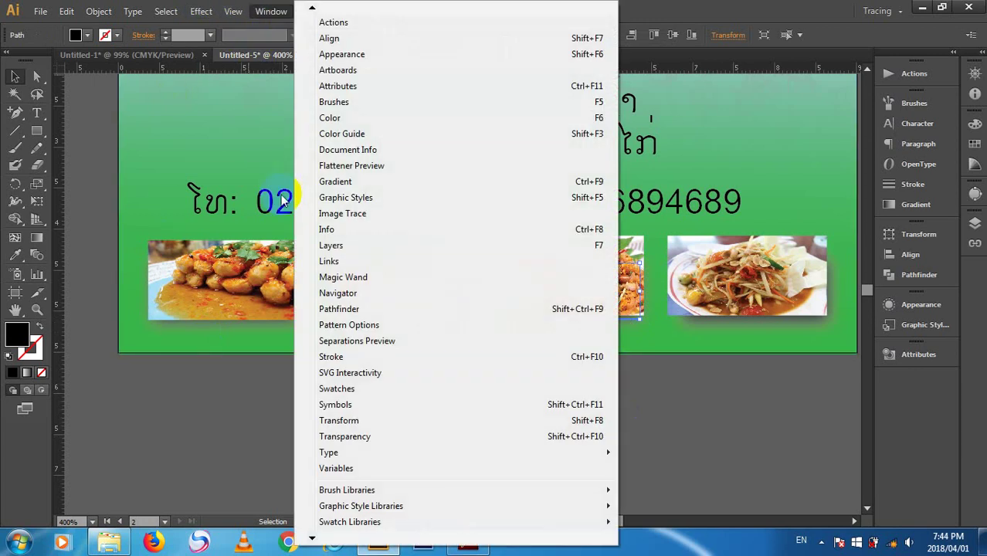
mouse_move(200, 10)
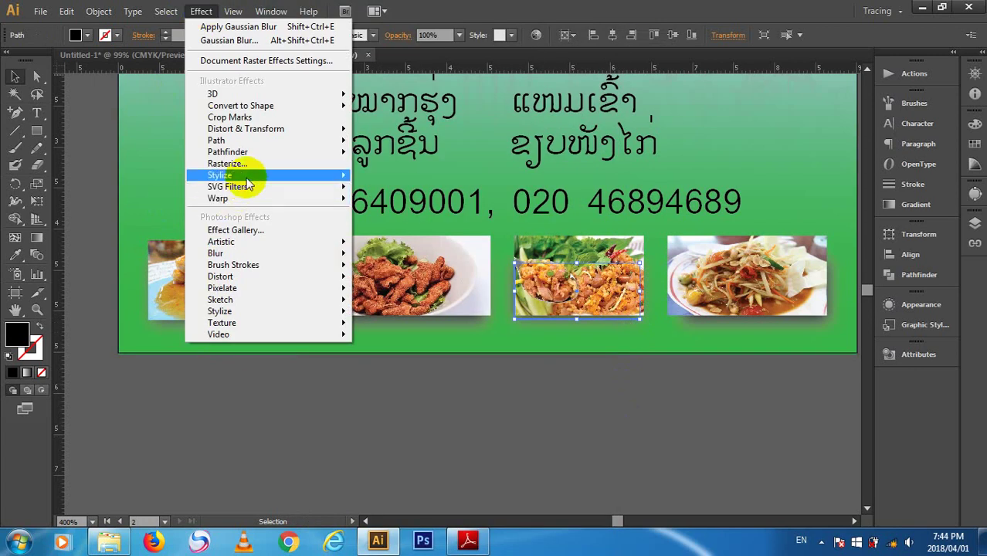
mouse_move(247, 180)
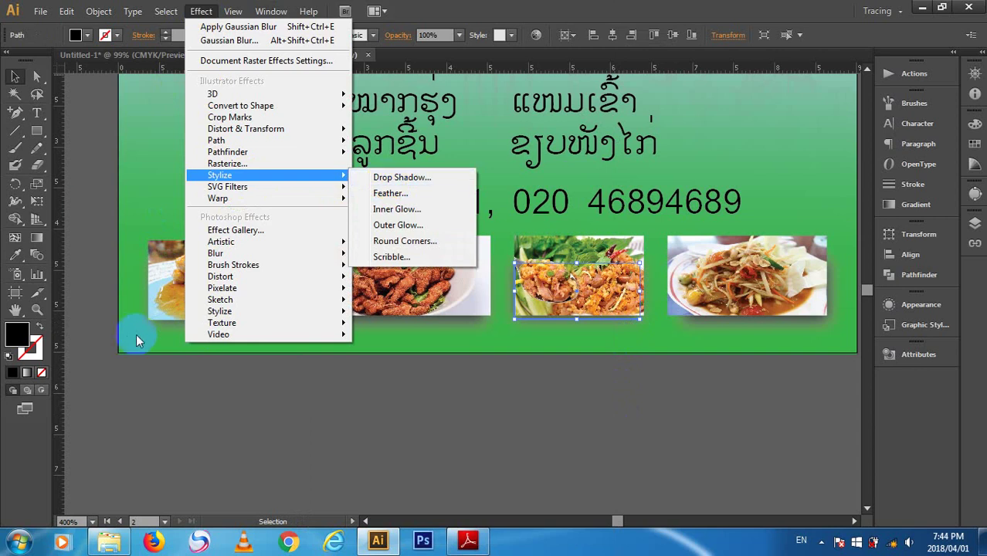
left_click(219, 431)
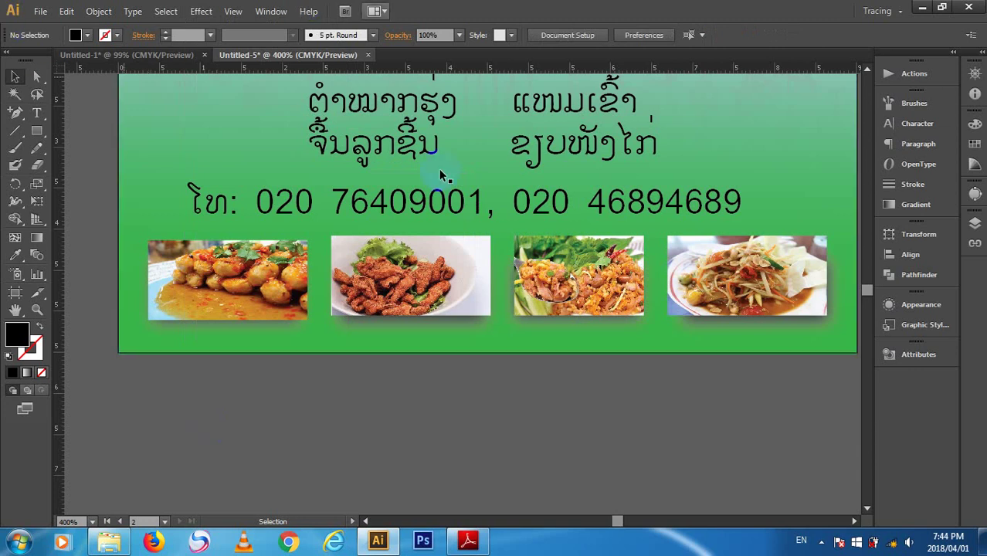
left_click(444, 317)
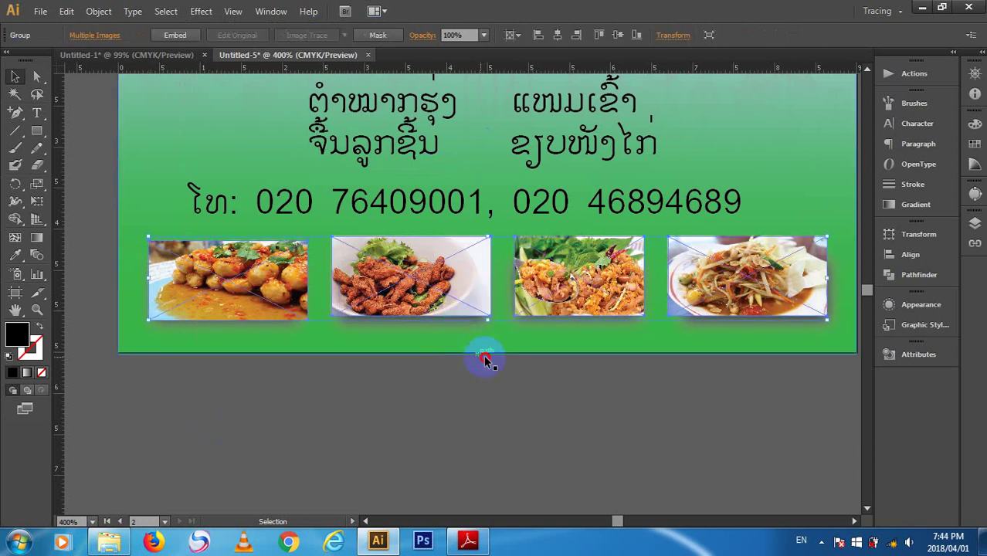
left_click(653, 413)
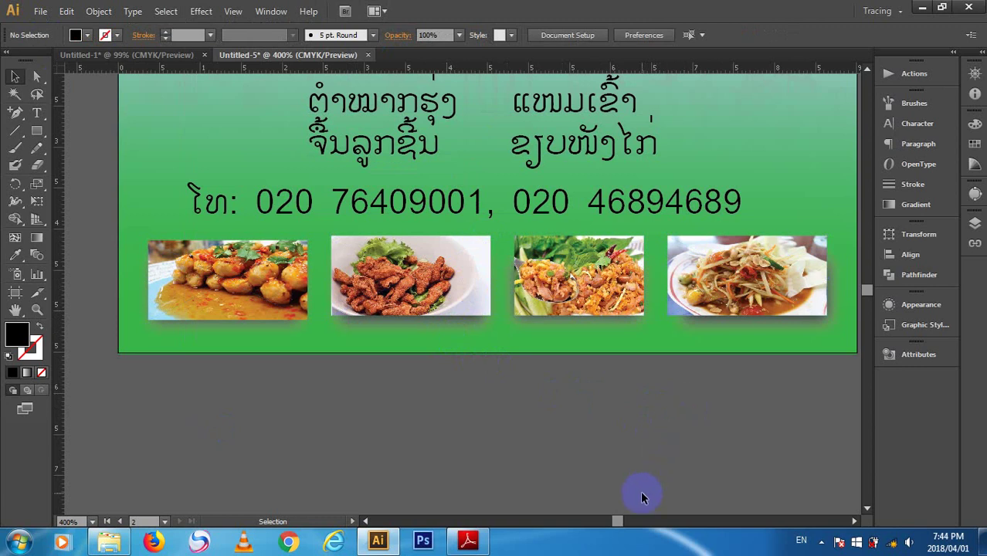
key("ctrl+minus")
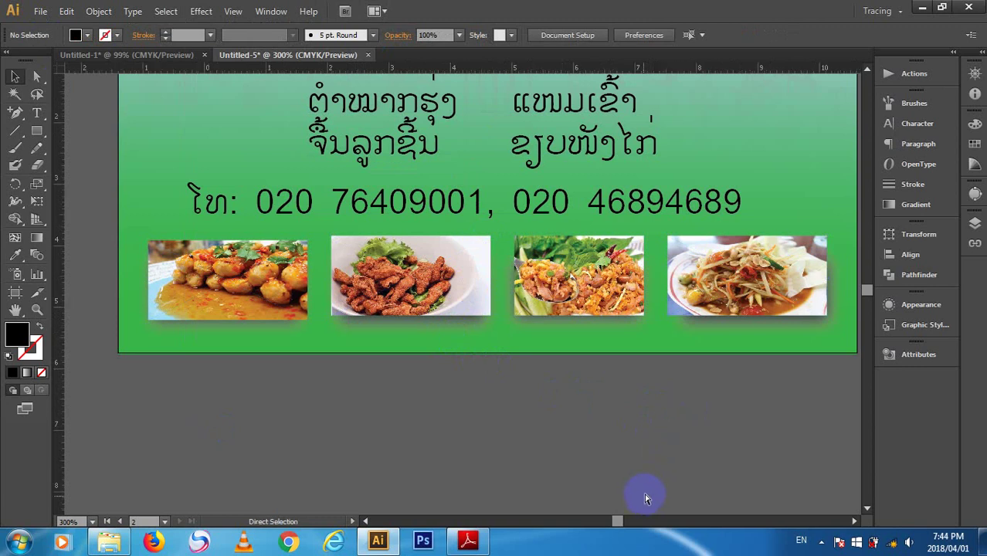
- Marquee-select the right card's text, photos and shadows, group them, then zoom back to 300%
key("ctrl+minus")
key("ctrl+minus")
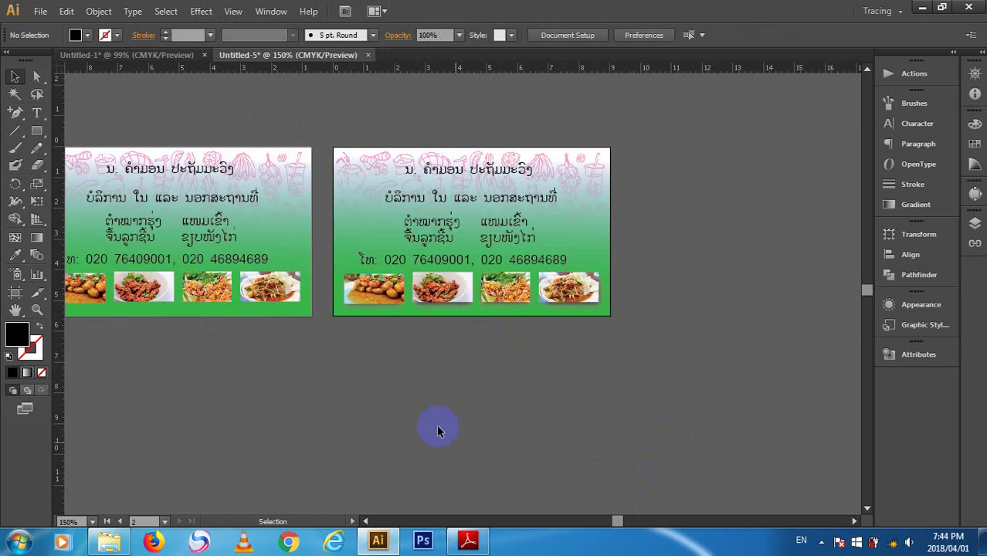
scroll(460, 296, "up", 2)
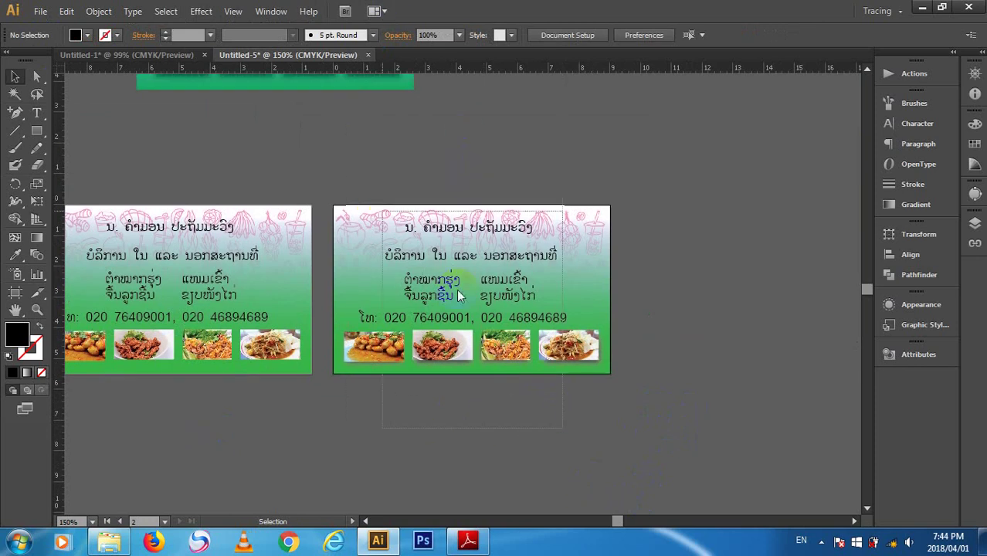
left_click(592, 321)
left_click(727, 397)
left_click_drag(739, 446, 323, 151)
right_click(472, 299)
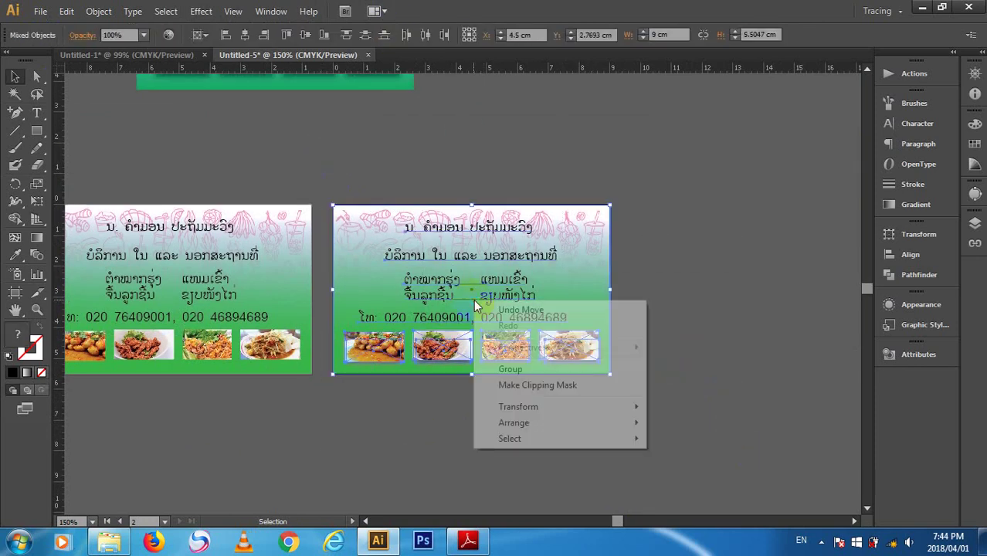
left_click(537, 369)
left_click(646, 351)
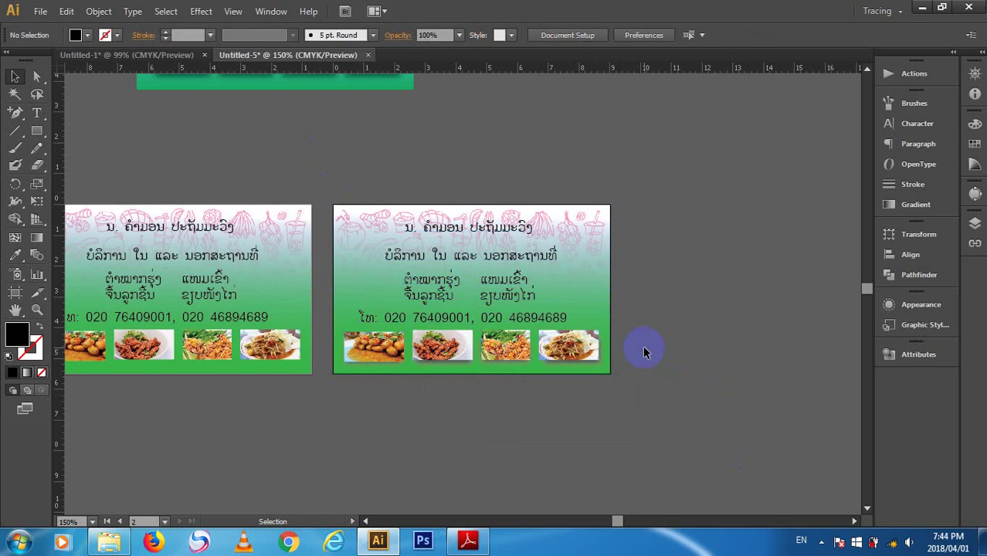
left_click(561, 315)
scroll(463, 482, "left", 5)
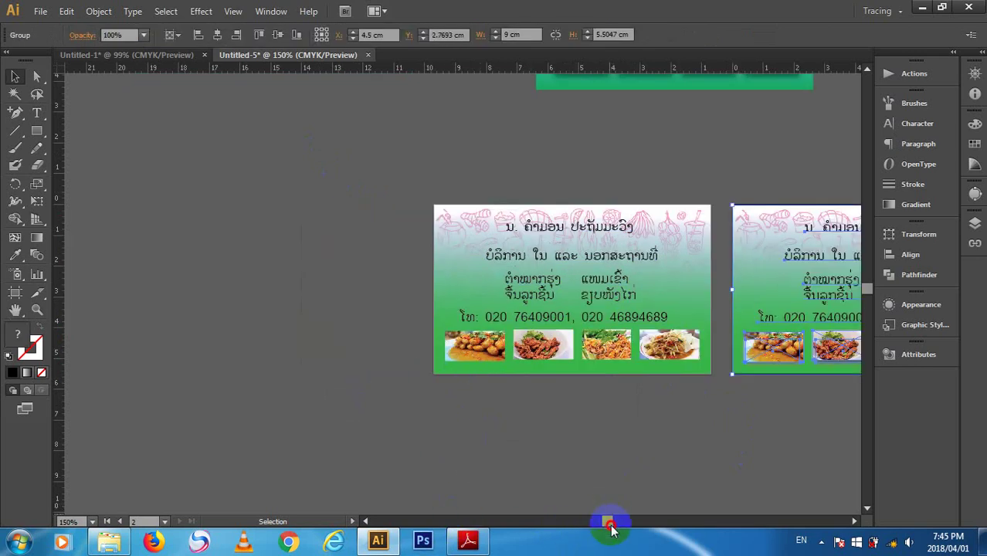
left_click_drag(610, 528, 615, 526)
left_click(536, 458)
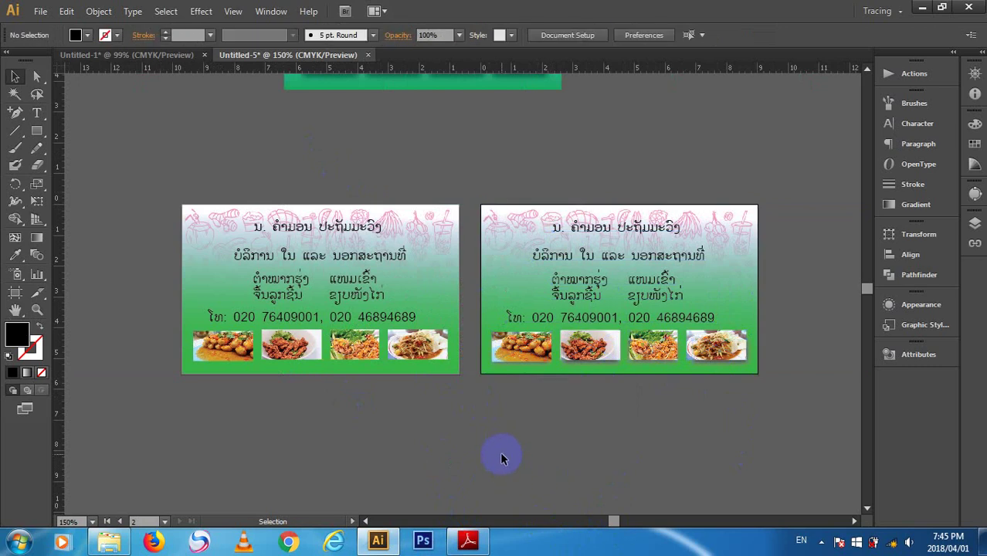
key("ctrl+=")
key("ctrl+=")
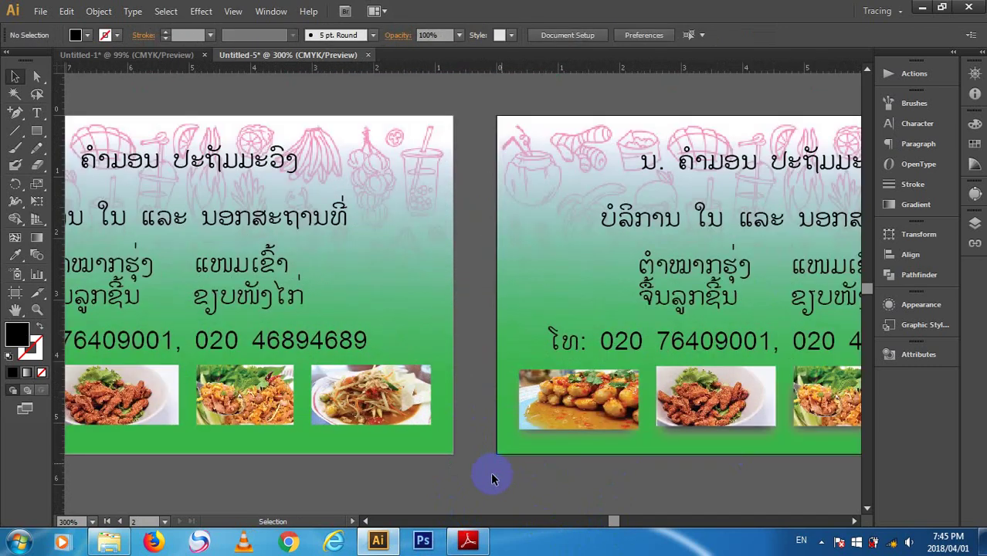
- Draw a rectangle over the left card's last photo and apply a 23-pixel Gaussian Blur
left_click(36, 130)
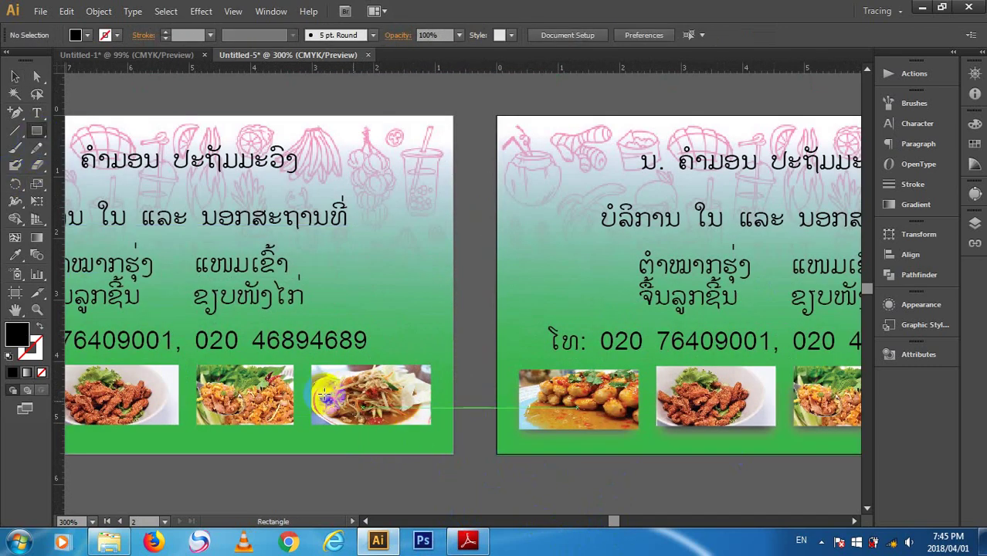
left_click_drag(306, 388, 435, 426)
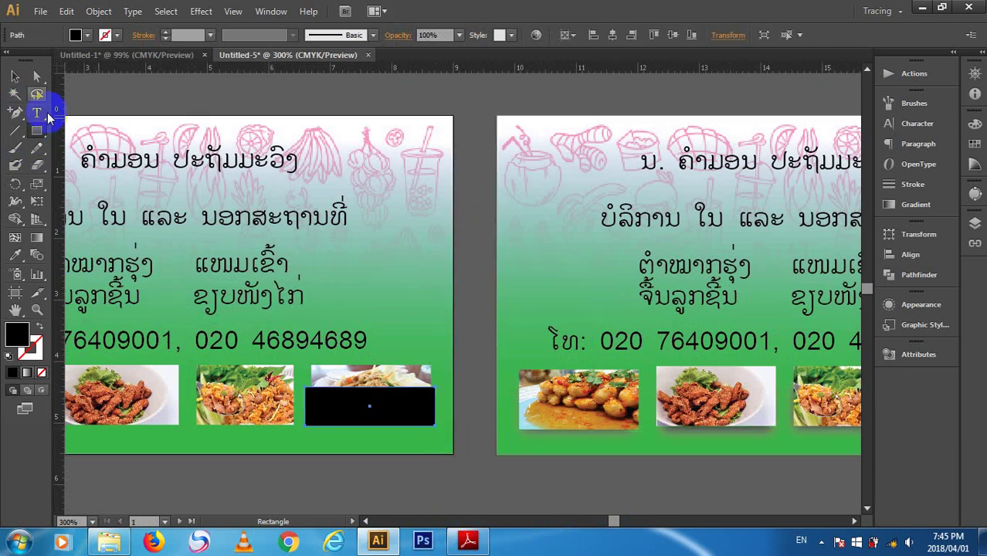
left_click(14, 77)
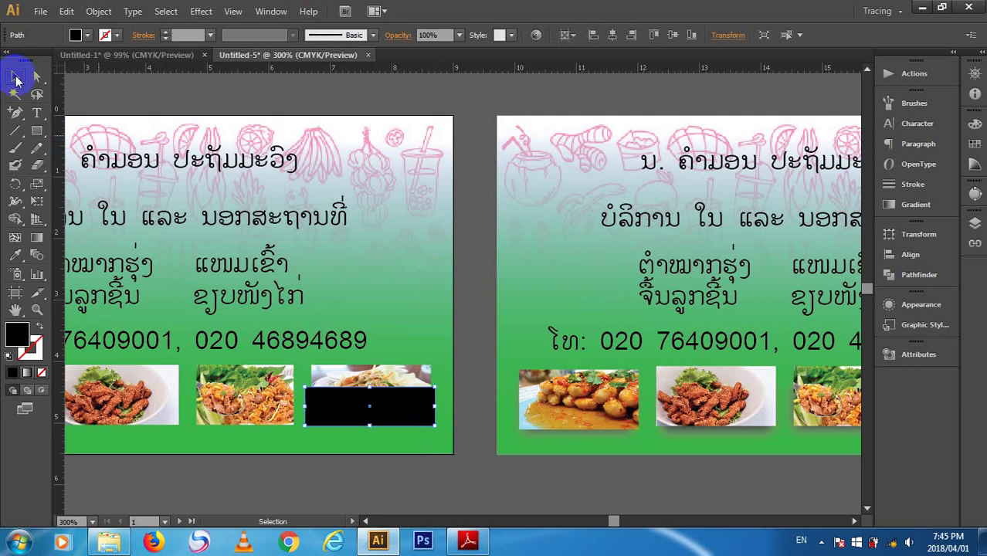
left_click(202, 12)
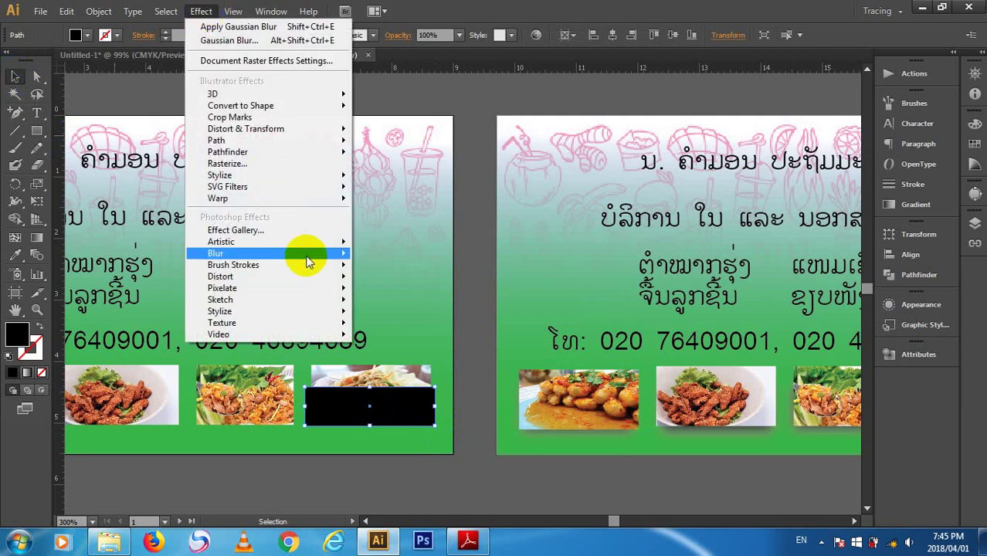
mouse_move(326, 255)
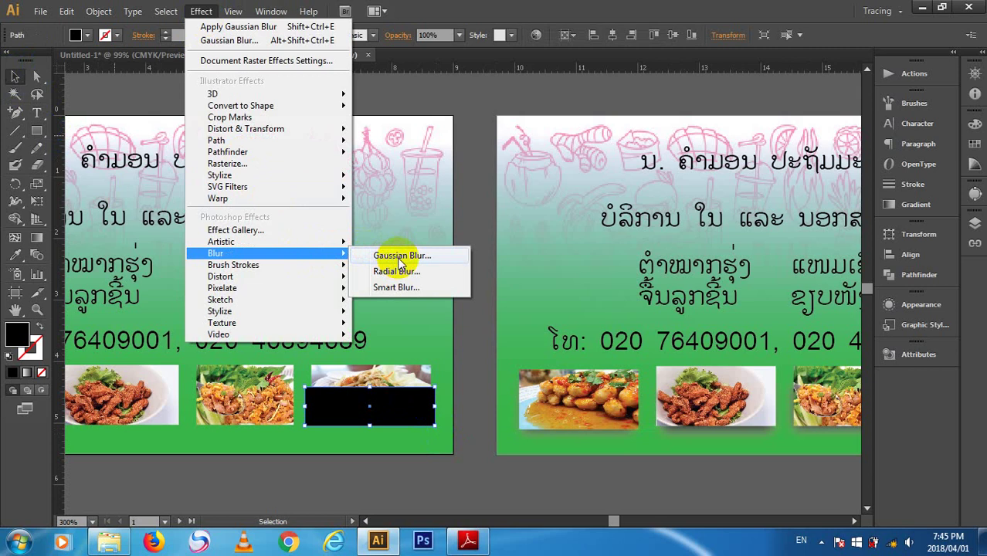
left_click(400, 258)
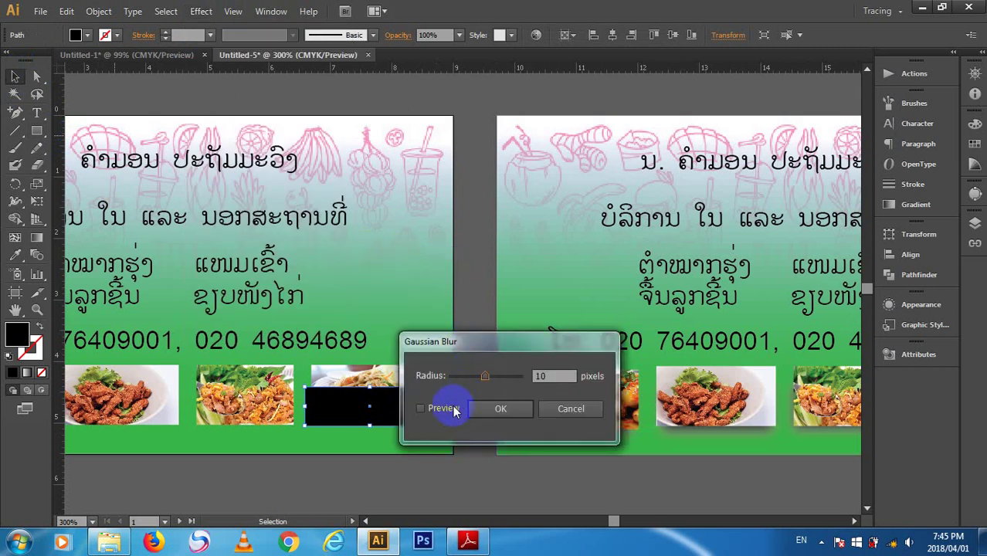
left_click(443, 409)
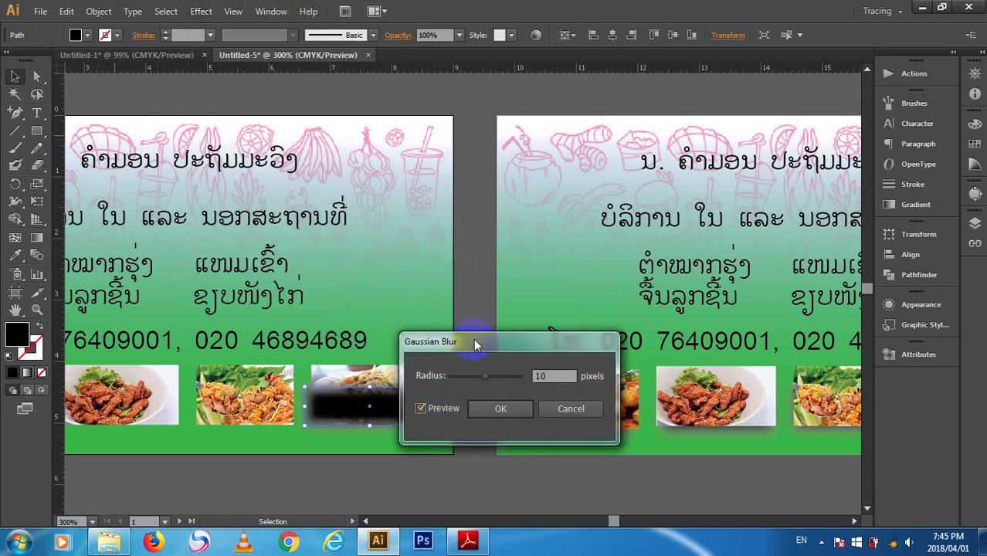
left_click_drag(476, 345, 593, 346)
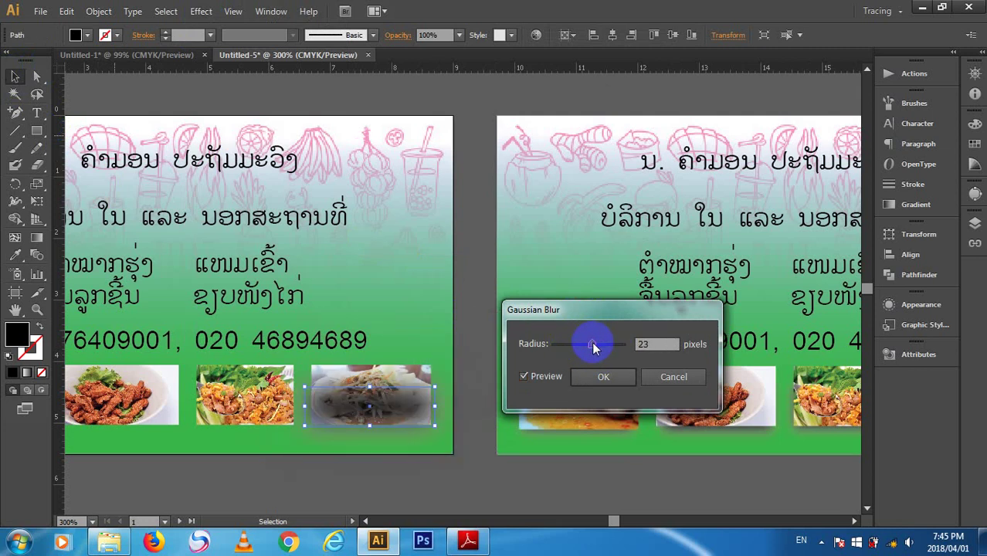
left_click(604, 377)
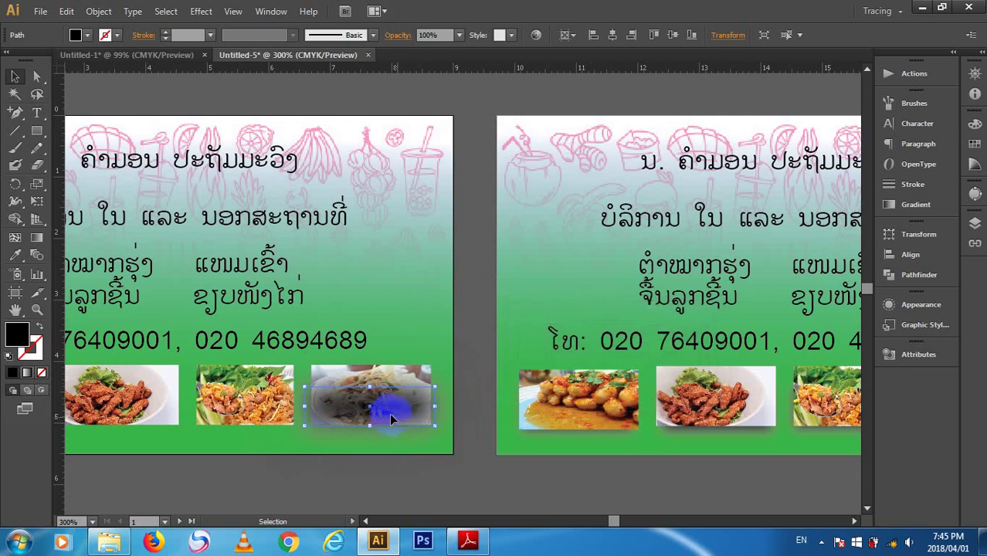
- Nudge the blurred rectangle down-right, ungroup the left card, and select the rectangle alone
mouse_move(390, 417)
left_mouse_down()
mouse_move(398, 403)
mouse_move(396, 431)
left_mouse_up()
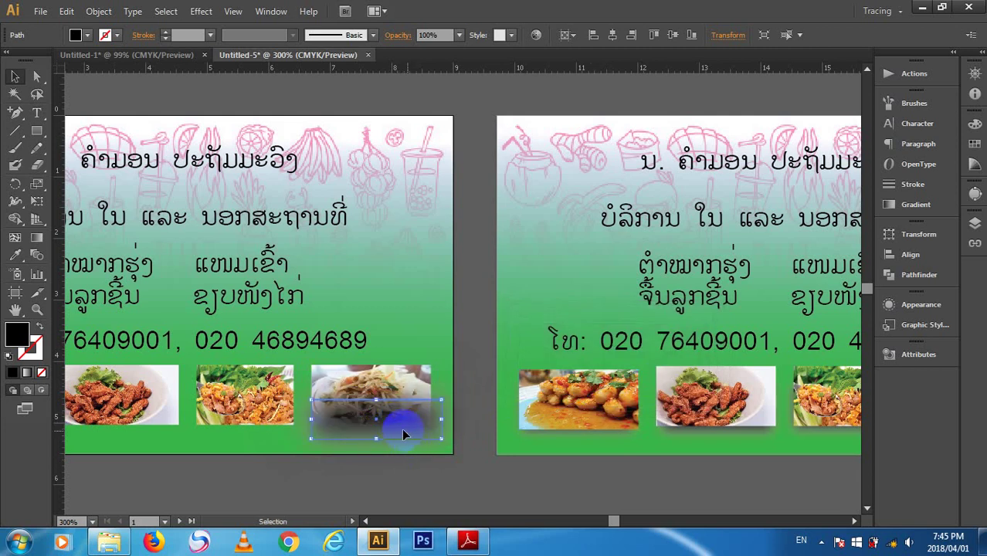
key("a")
key("v")
left_click(405, 464)
left_click(386, 376)
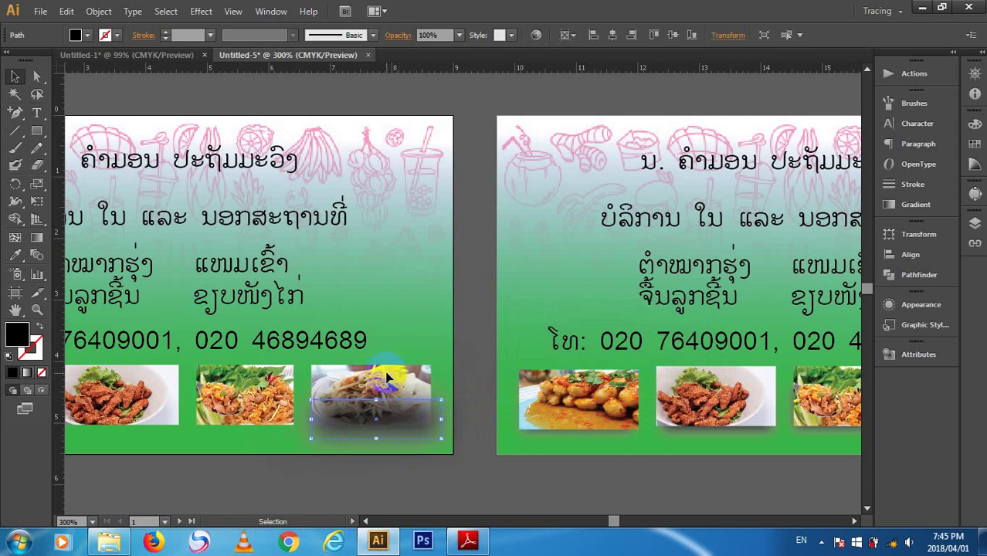
left_click(375, 214)
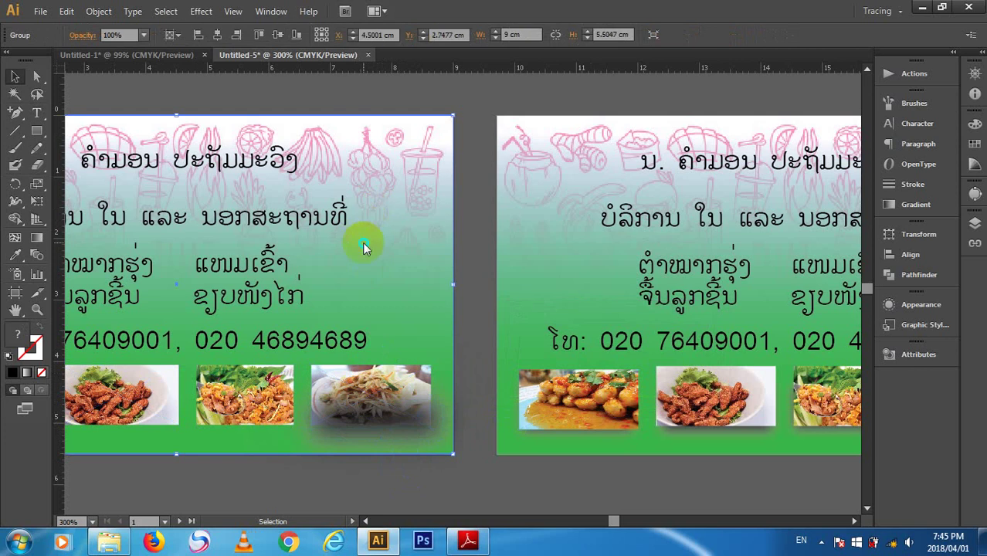
right_click(365, 247)
left_click(375, 328)
scroll(379, 413, "left", 5)
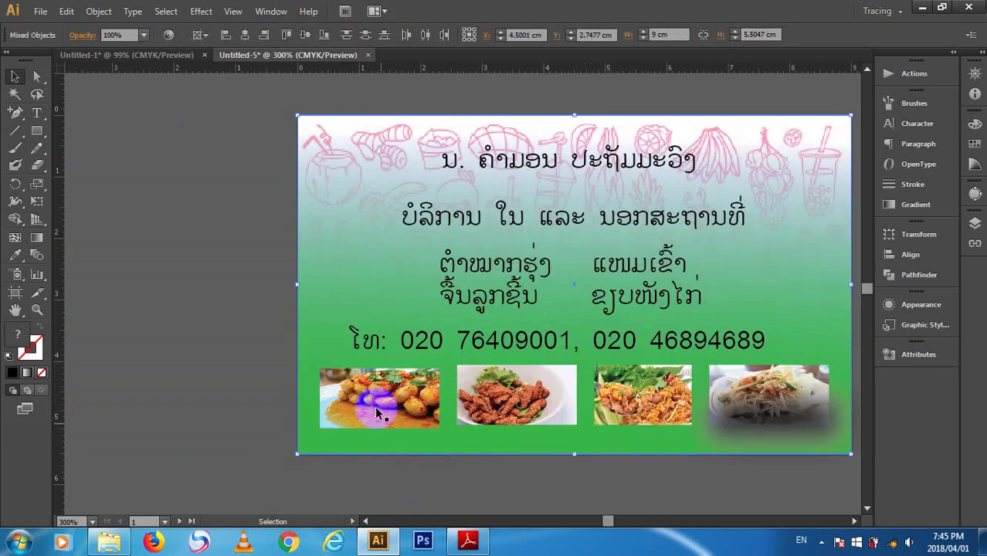
left_click(750, 400)
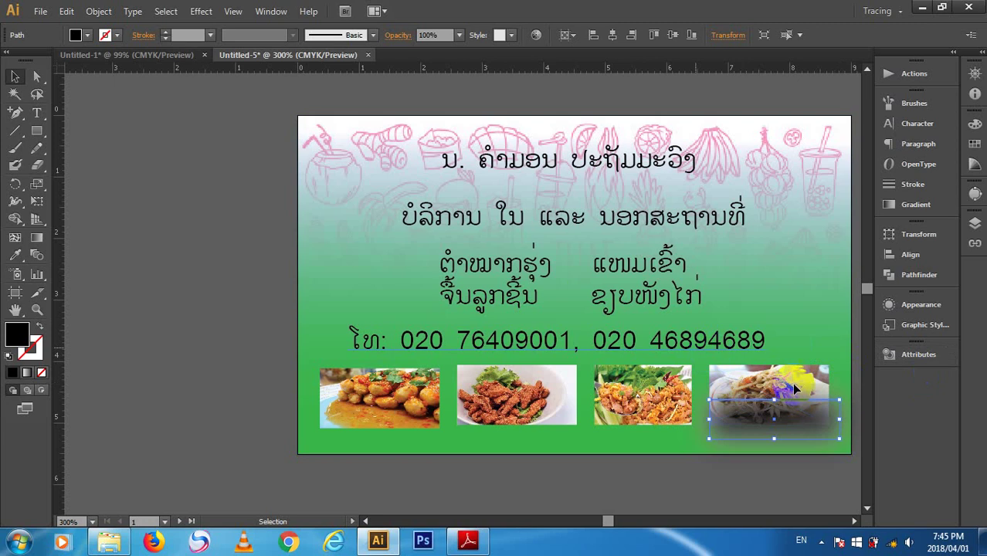
scroll(733, 409, "right", 5)
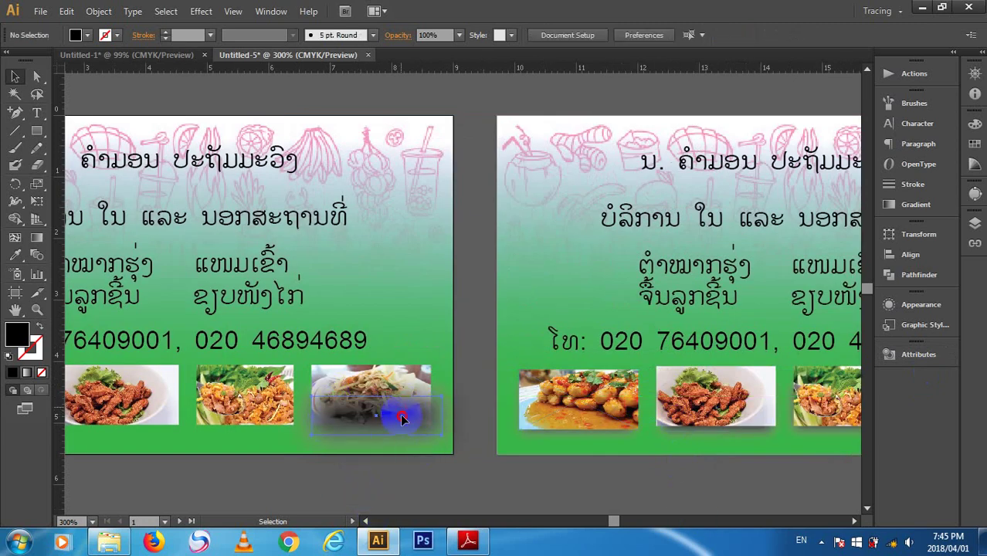
- Move the blurred rectangle down beneath the third food photo
left_click_drag(407, 395, 411, 430)
left_click(443, 349)
right_click(407, 392)
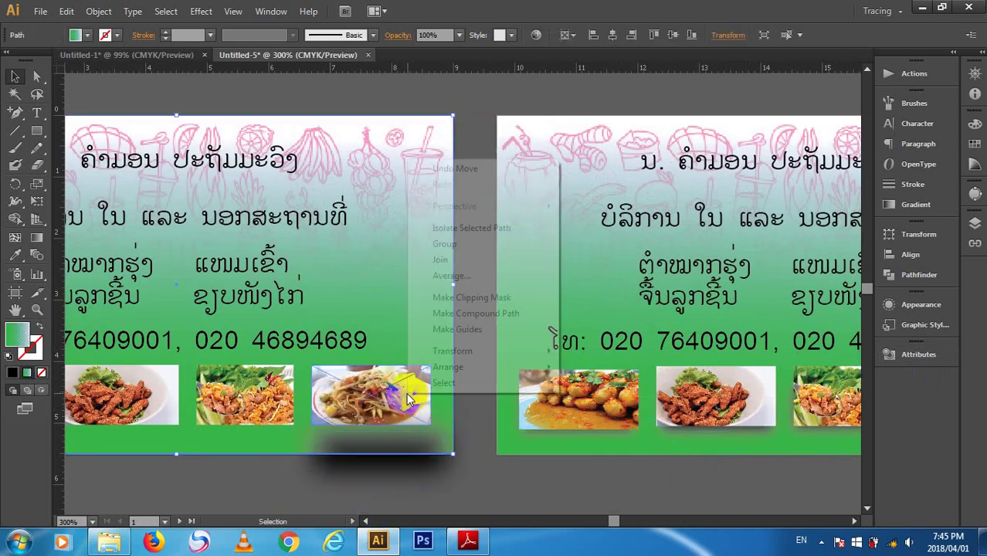
left_click(384, 380)
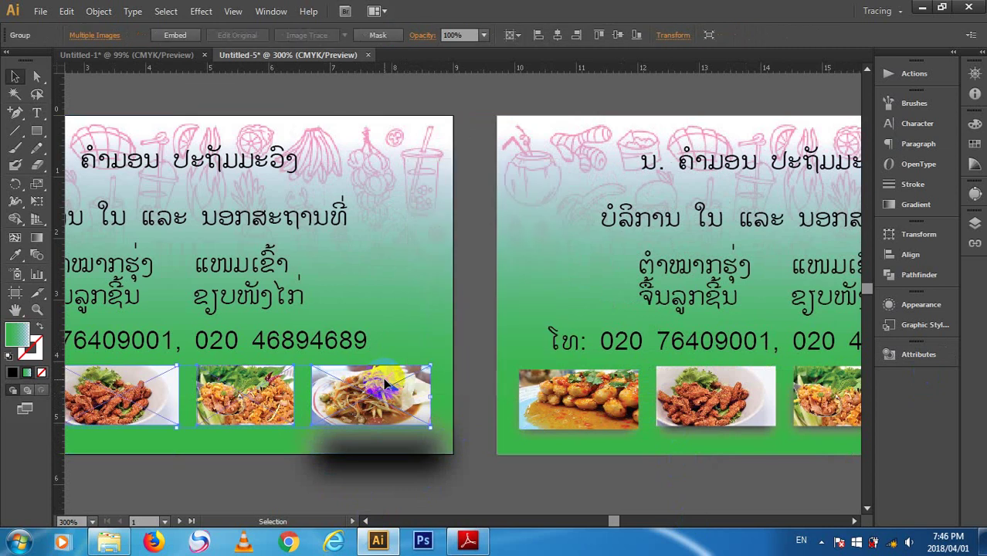
left_click_drag(382, 451, 380, 413)
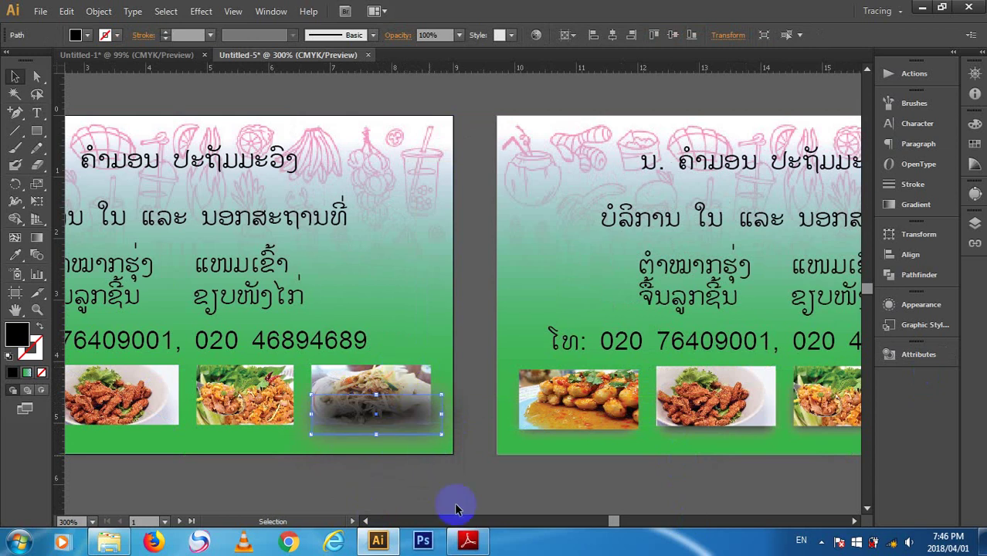
left_click(456, 508)
left_click(428, 372)
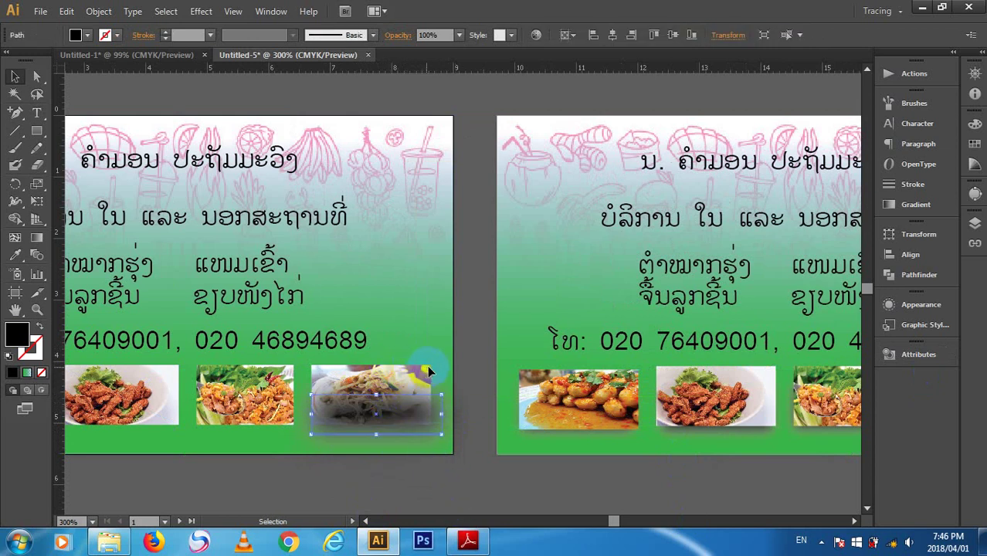
left_click_drag(432, 426, 435, 463)
- Ungroup the photo artwork and send the shadow behind the papaya salad photo
left_click(399, 472)
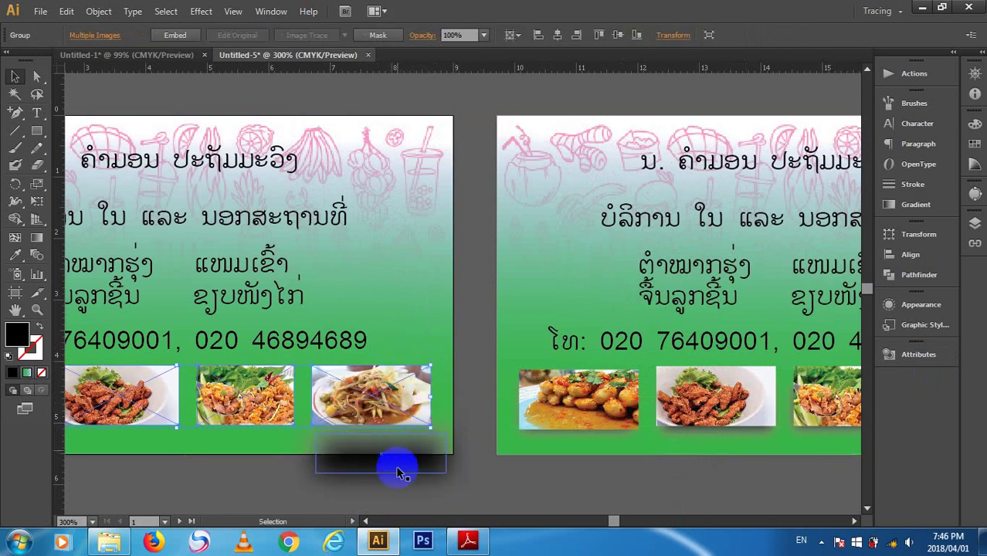
right_click(378, 405)
left_click(430, 337)
left_click(435, 479)
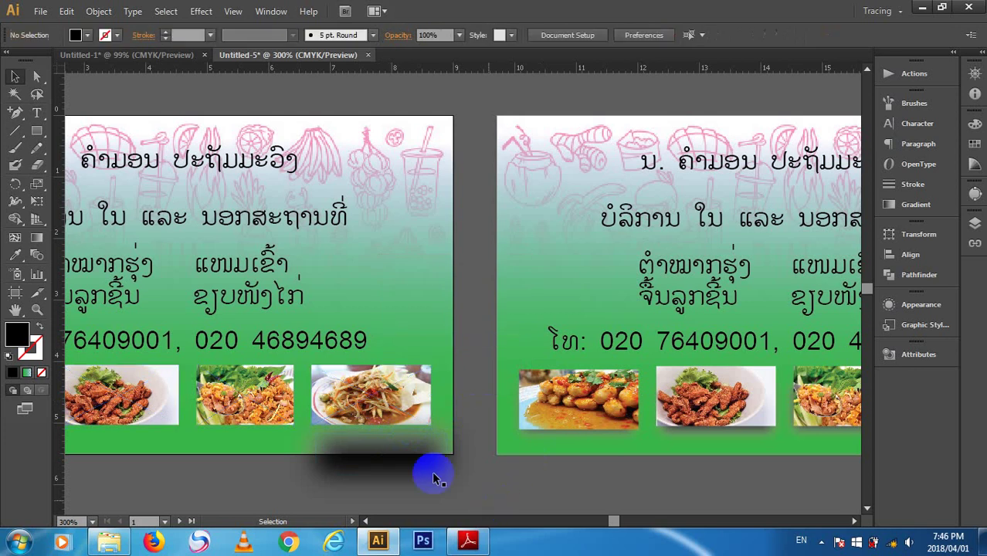
left_click_drag(385, 434, 379, 396)
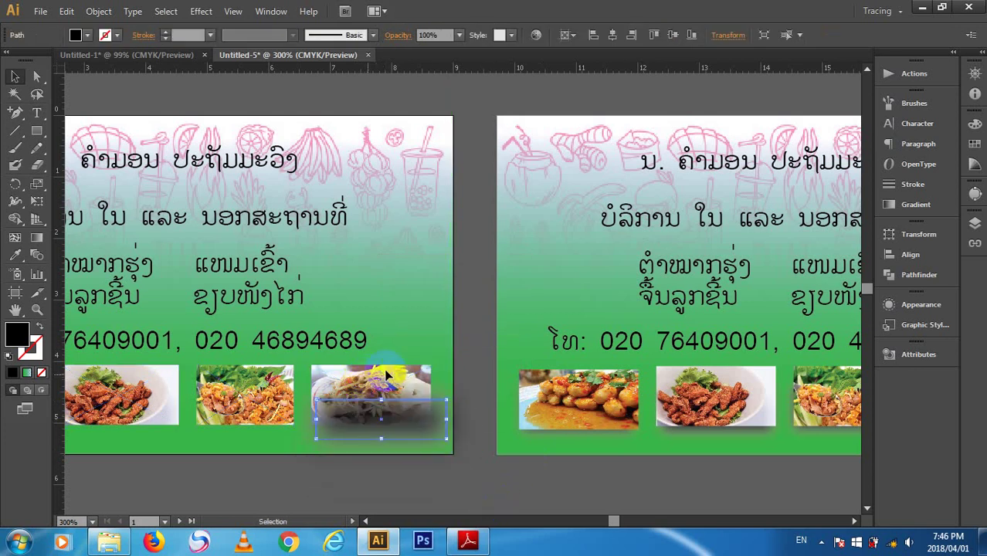
key("ctrl+shift+bracketleft")
- Reposition the shadow so it sits just under the papaya salad photo
left_click(479, 340)
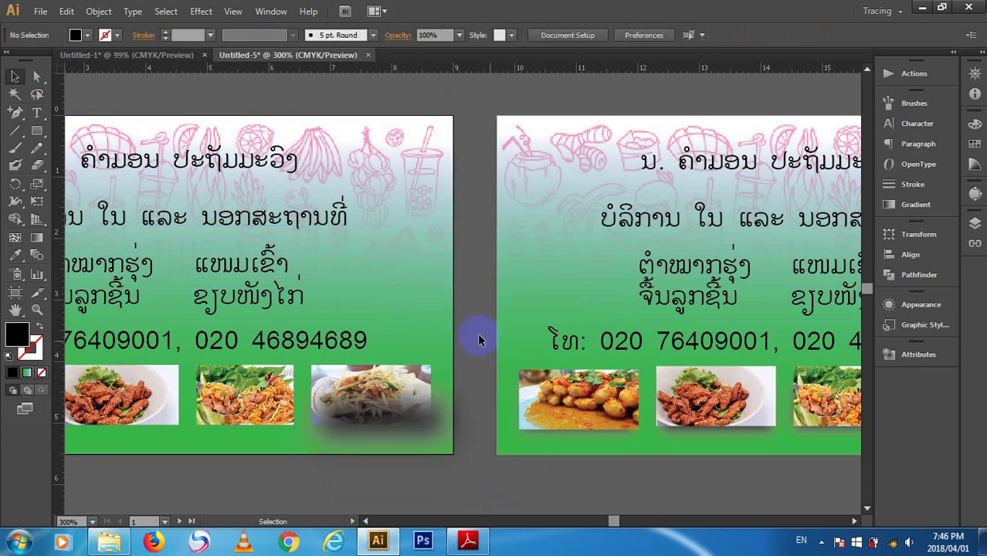
left_click(426, 428)
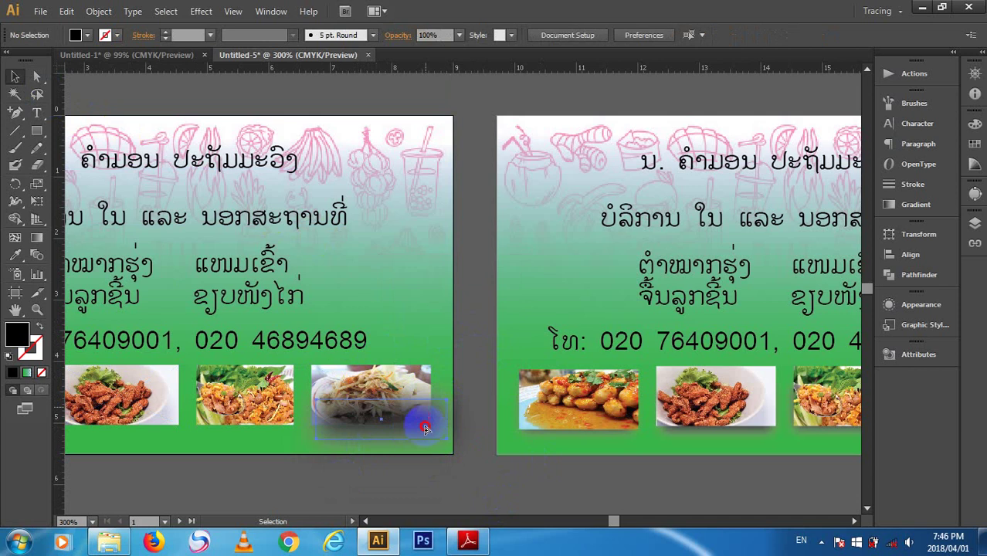
left_click_drag(426, 429, 427, 450)
left_click(417, 403)
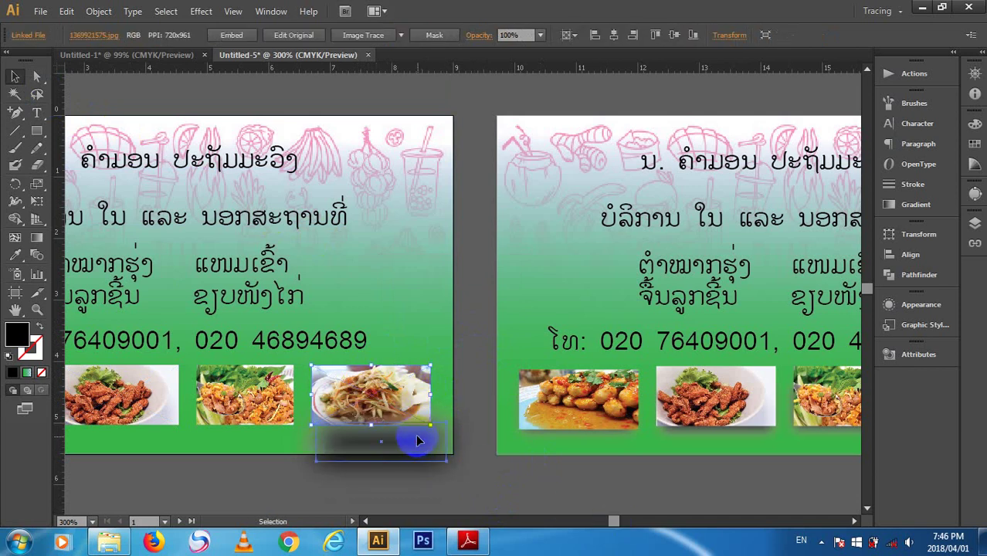
left_click_drag(404, 444, 384, 402)
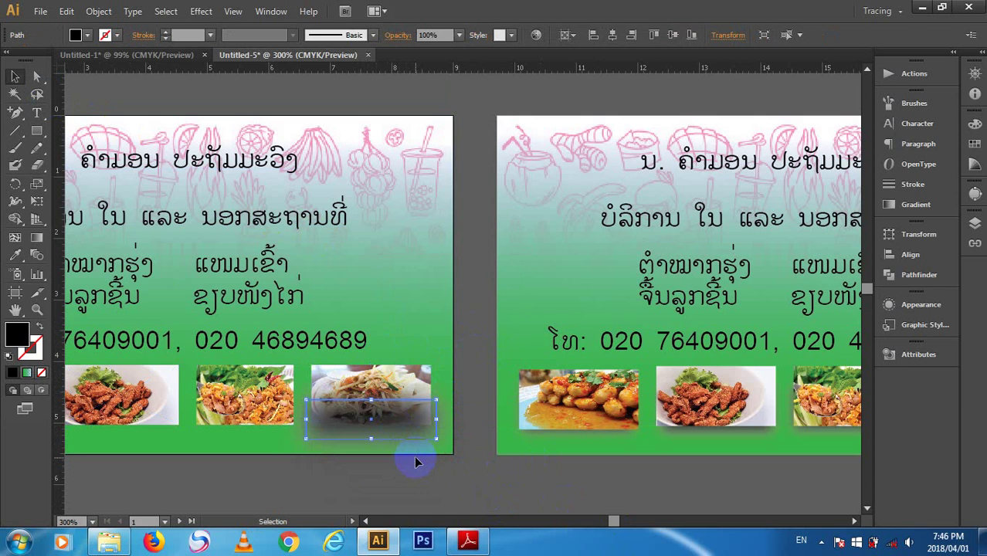
key("a")
key("v")
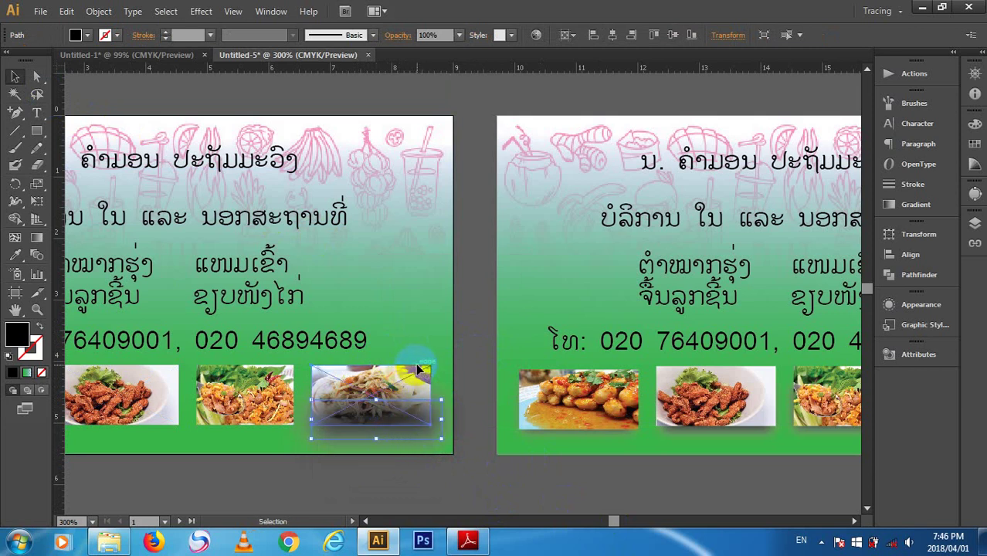
left_click(418, 365)
key("a")
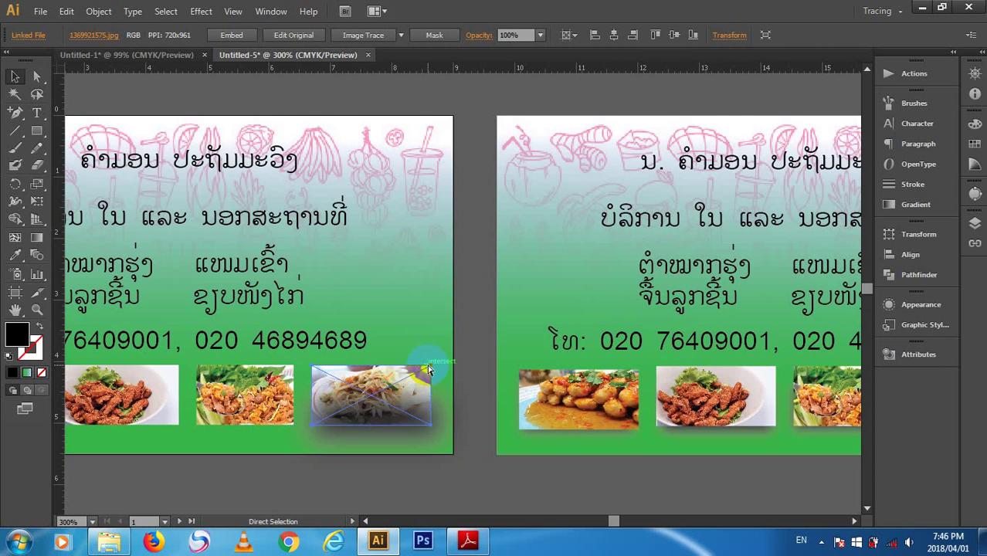
key("ctrl")
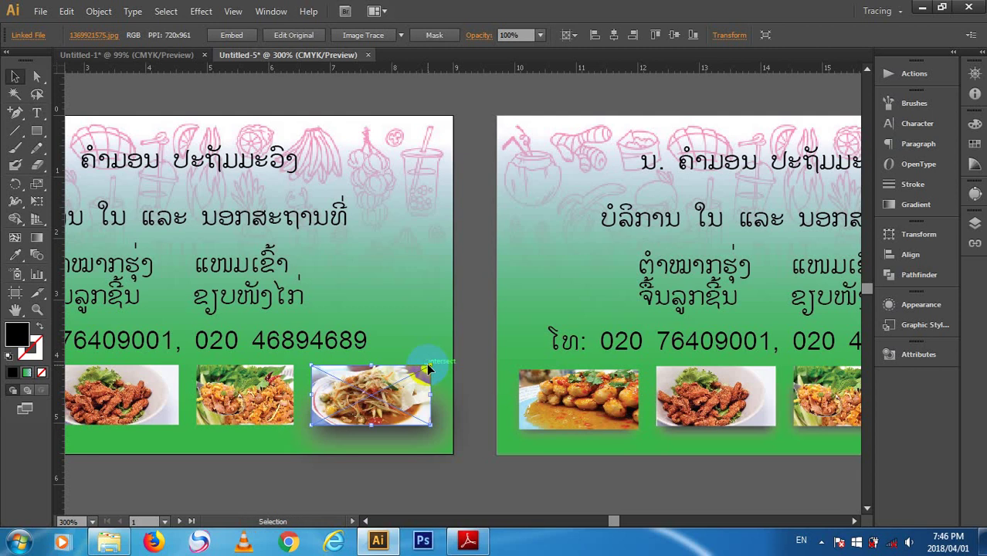
- Resize the shadow into a thin strip about 1.98 cm wide and 0.51 cm high
left_click(468, 457)
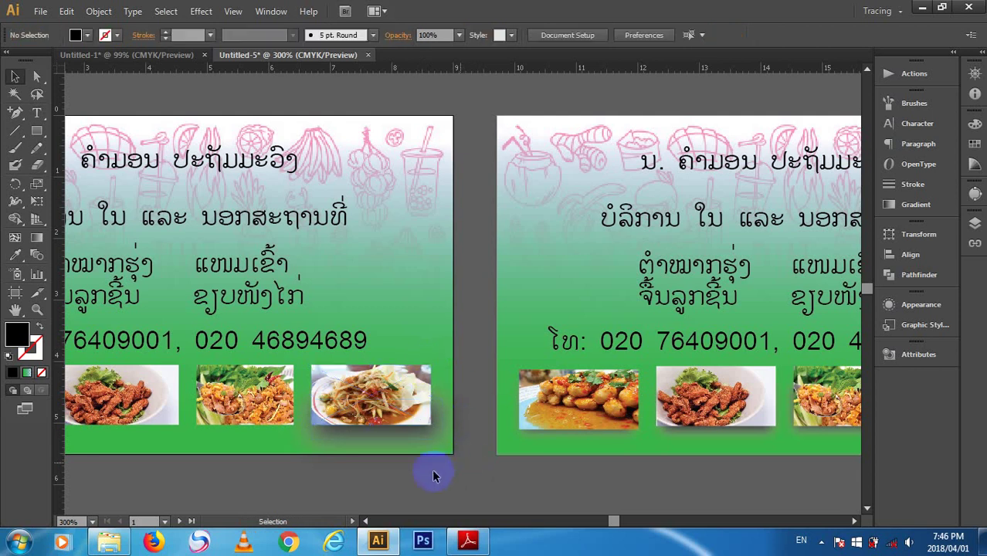
left_click(427, 424)
left_click_drag(417, 440, 437, 439)
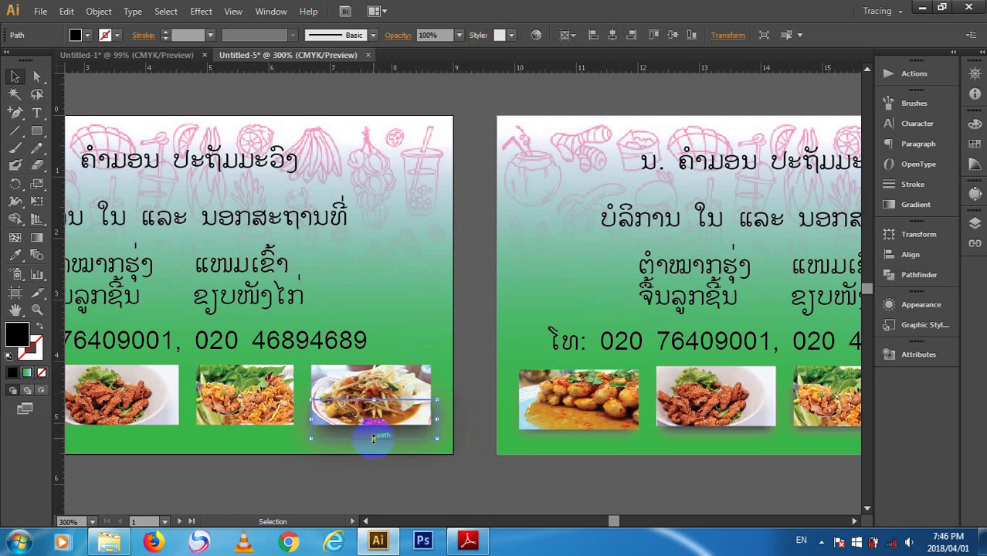
left_click_drag(374, 435, 374, 429)
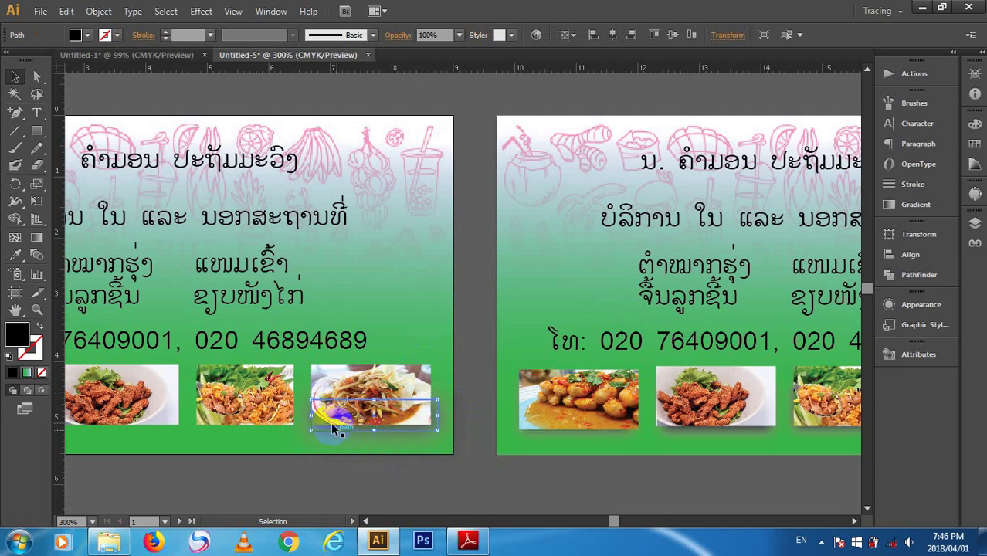
left_click_drag(310, 417, 310, 418)
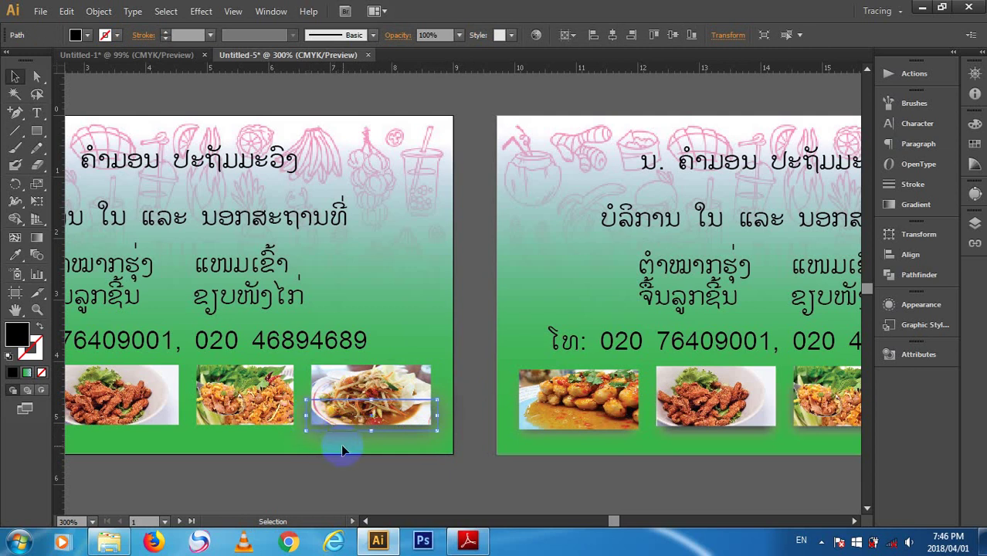
- Fill the thin shadow strip with light grey from the Swatches
left_click(411, 478)
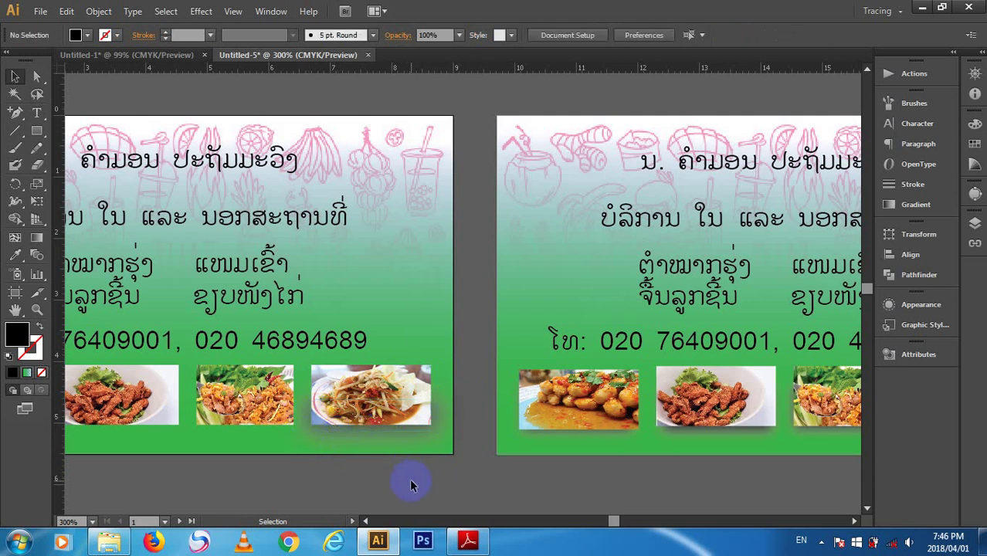
left_click(363, 439)
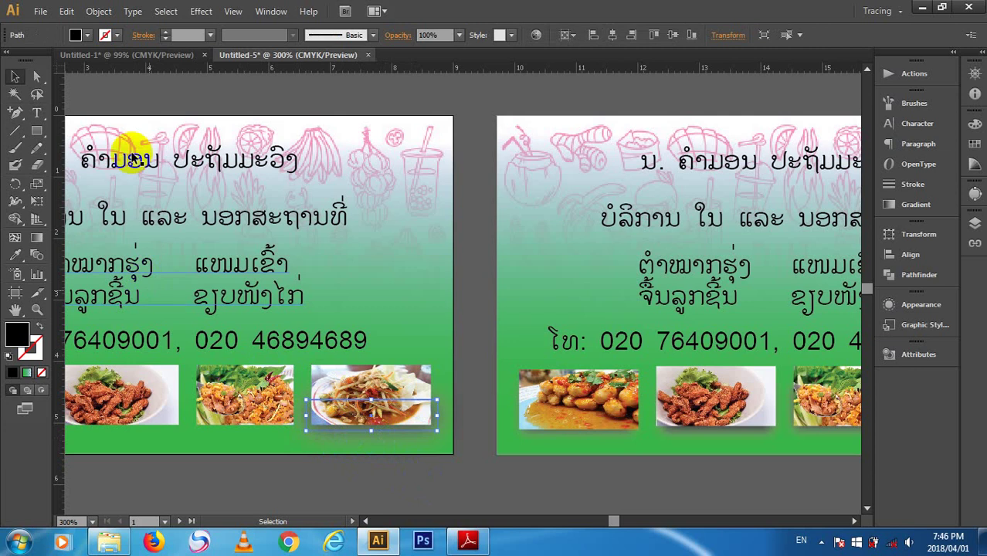
left_click(81, 35)
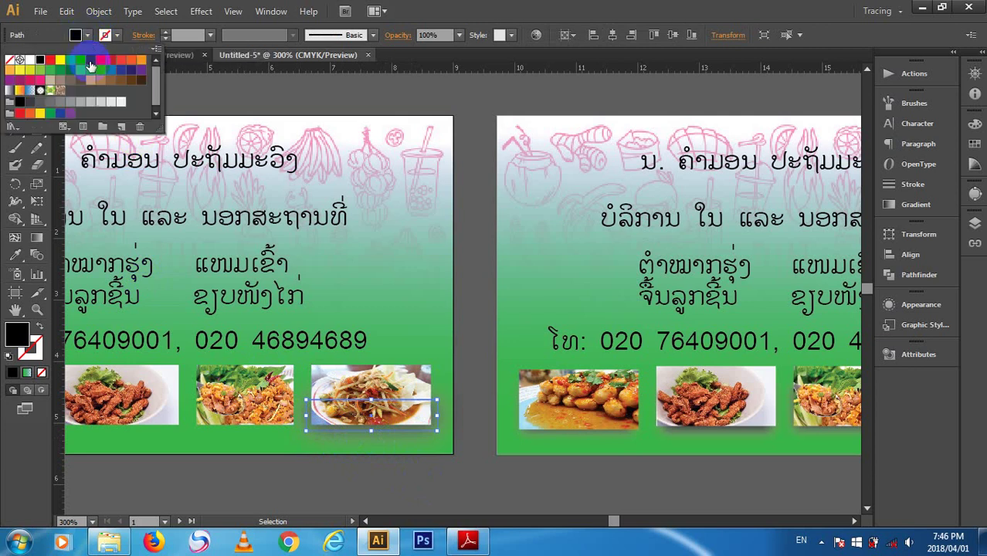
left_click(91, 102)
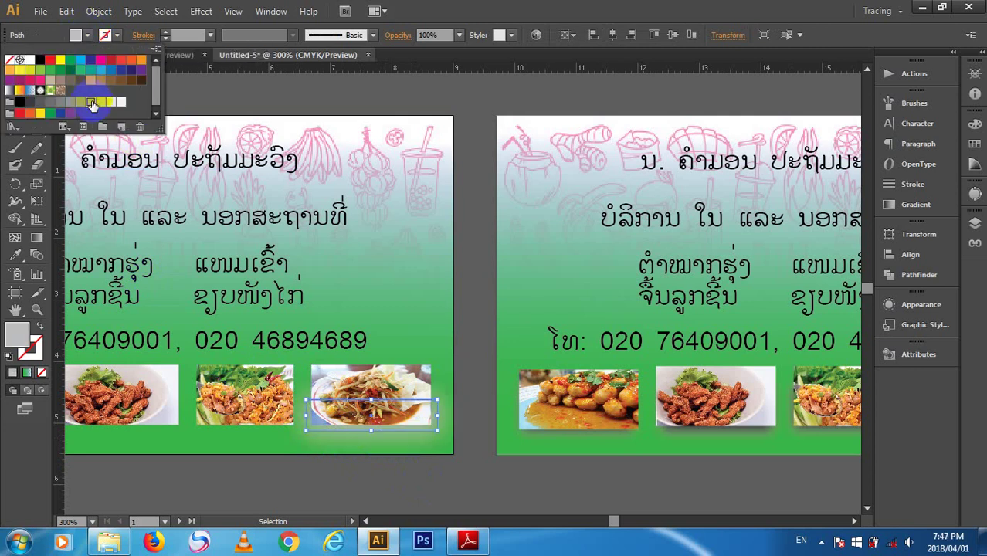
left_click(391, 464)
left_click(435, 492)
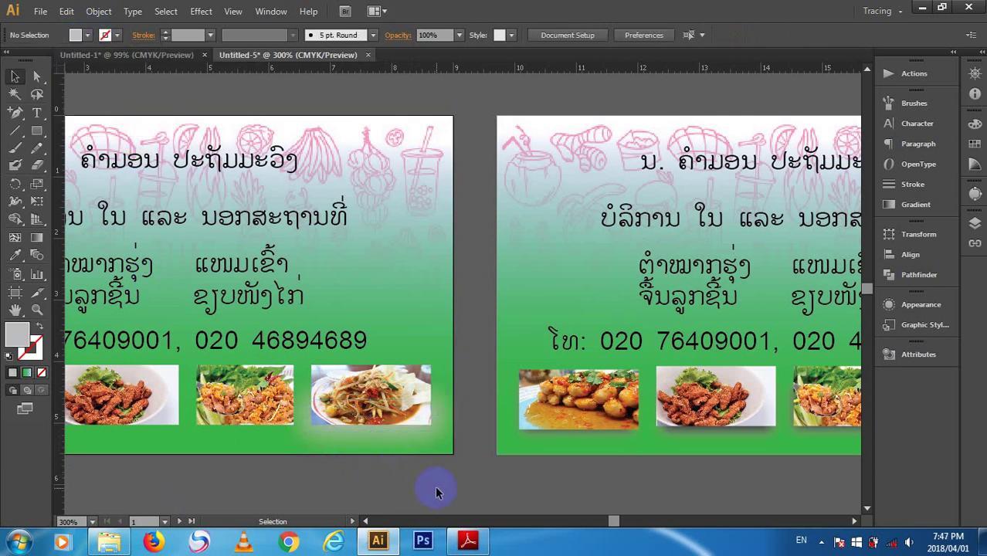
left_click(417, 434)
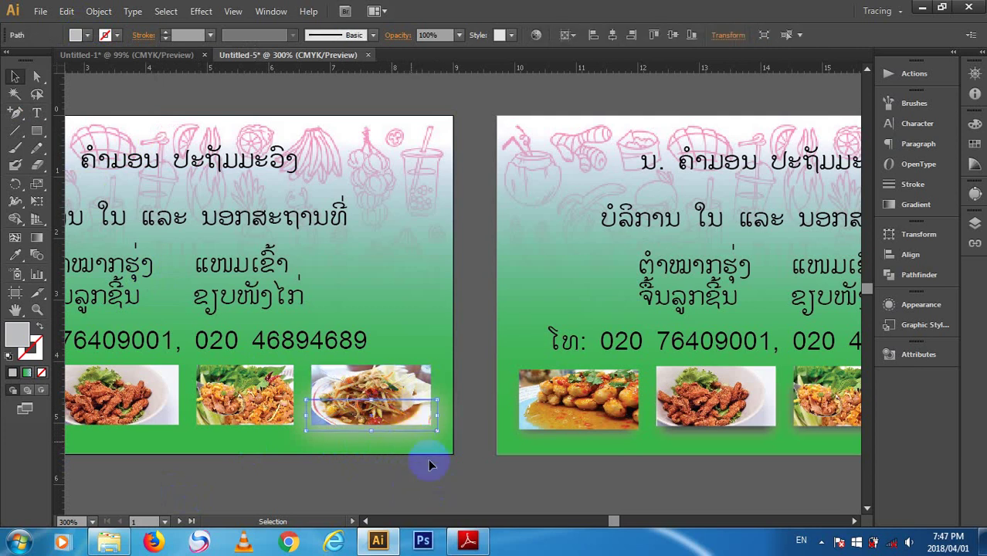
left_click(232, 409)
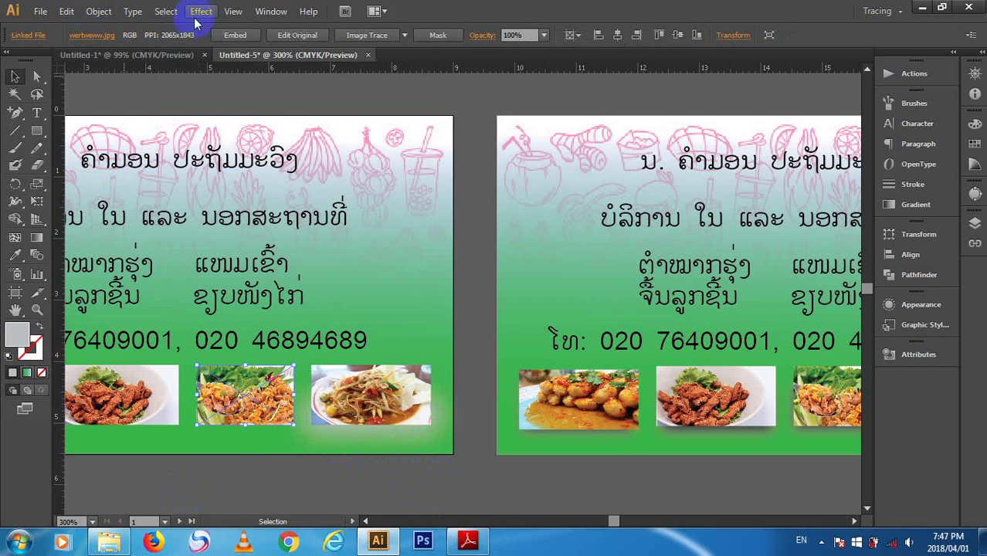
- Add a default drop shadow (Multiply, 75%, 0.25 cm offsets, 0.18 cm blur) to the herb-topped salad photo
left_click(203, 11)
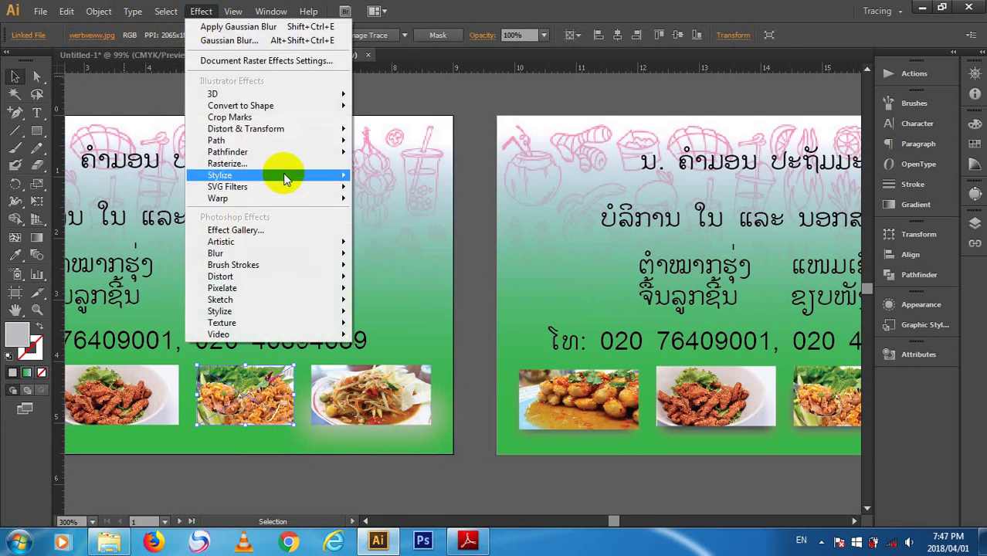
mouse_move(282, 177)
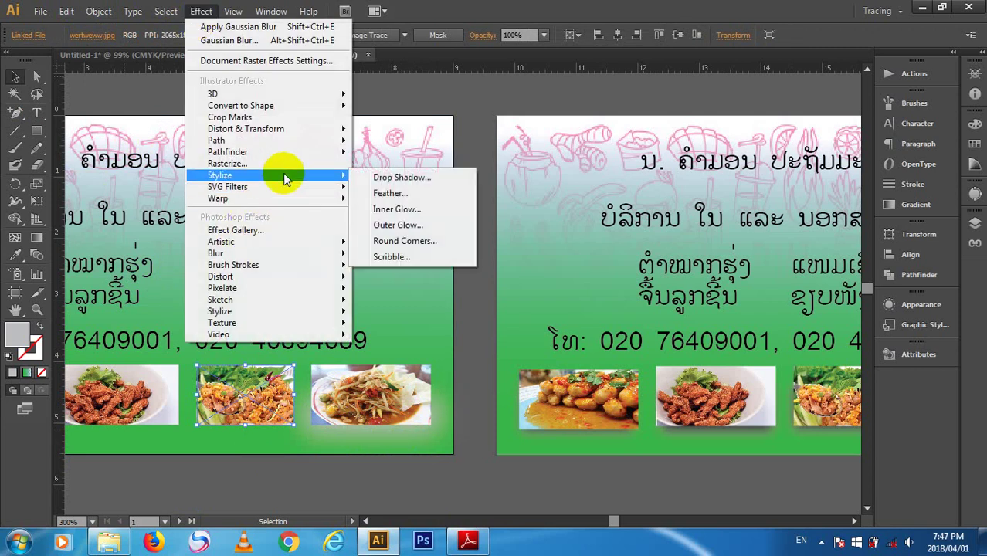
left_click(390, 178)
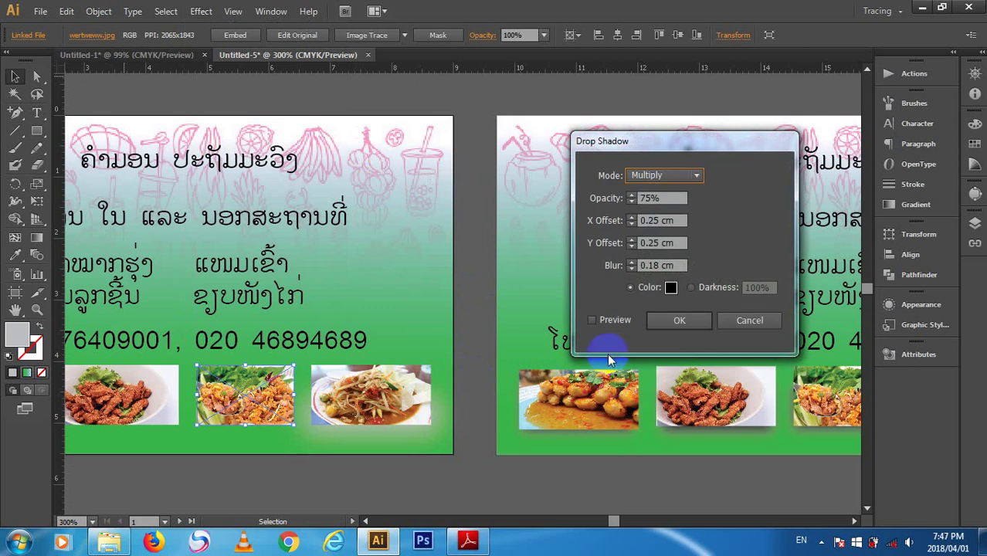
left_click(592, 320)
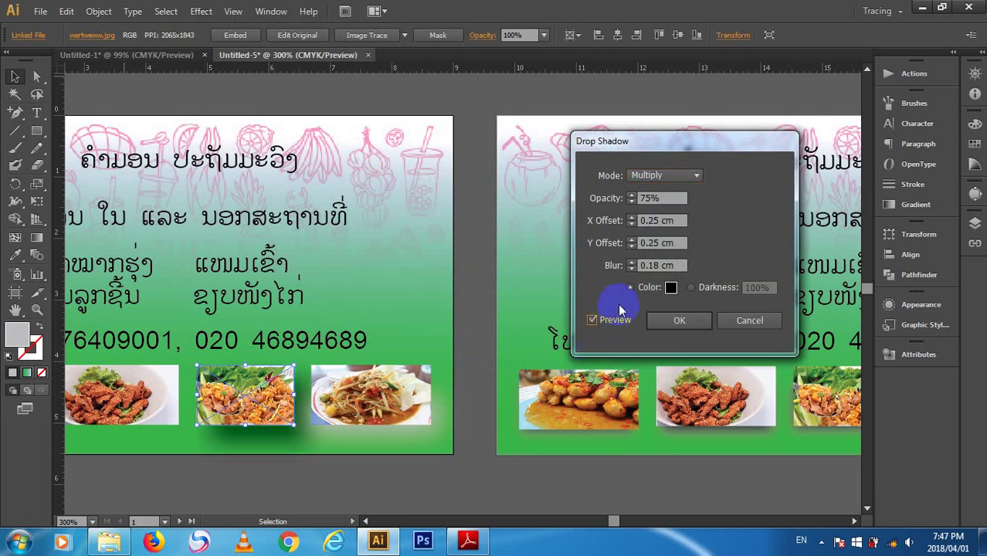
left_click(680, 321)
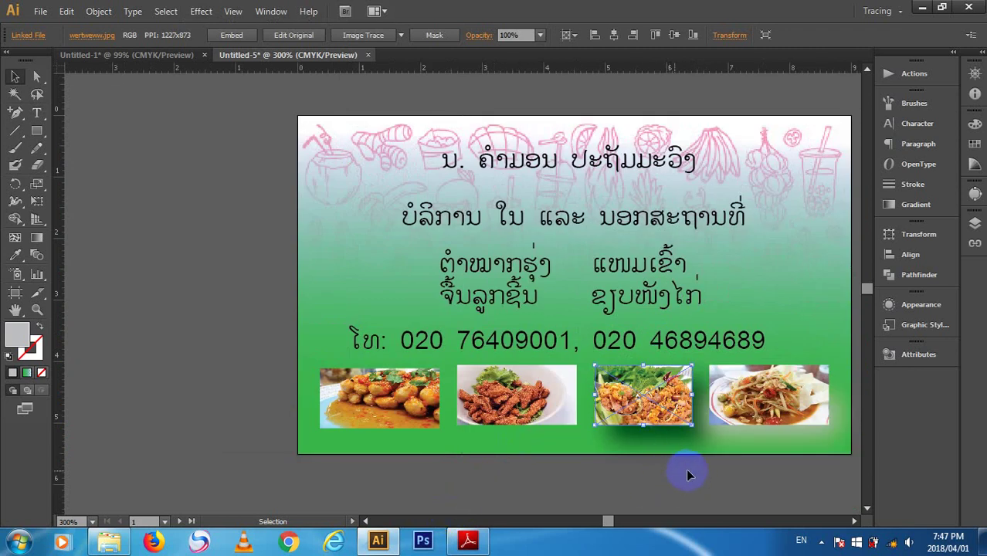
left_click(724, 465)
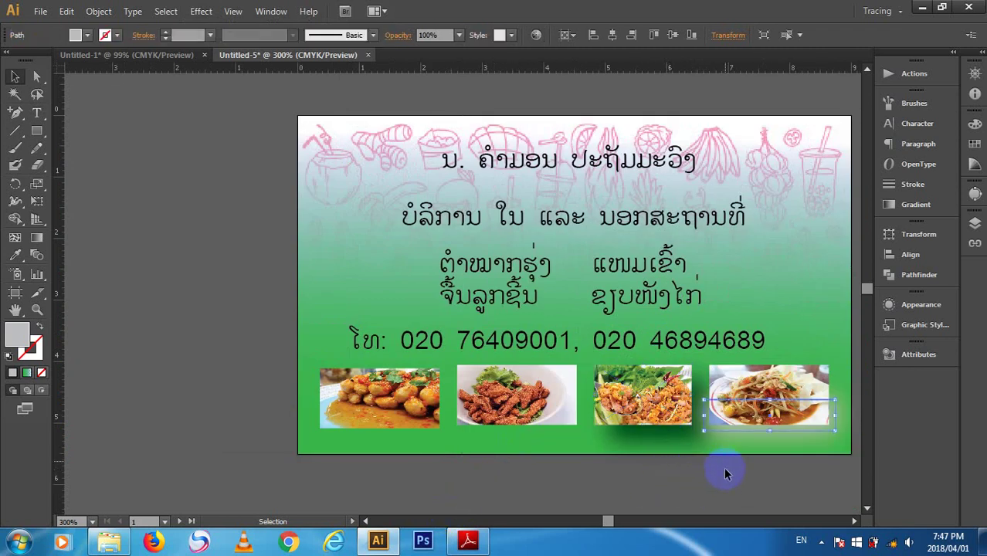
left_click(662, 401)
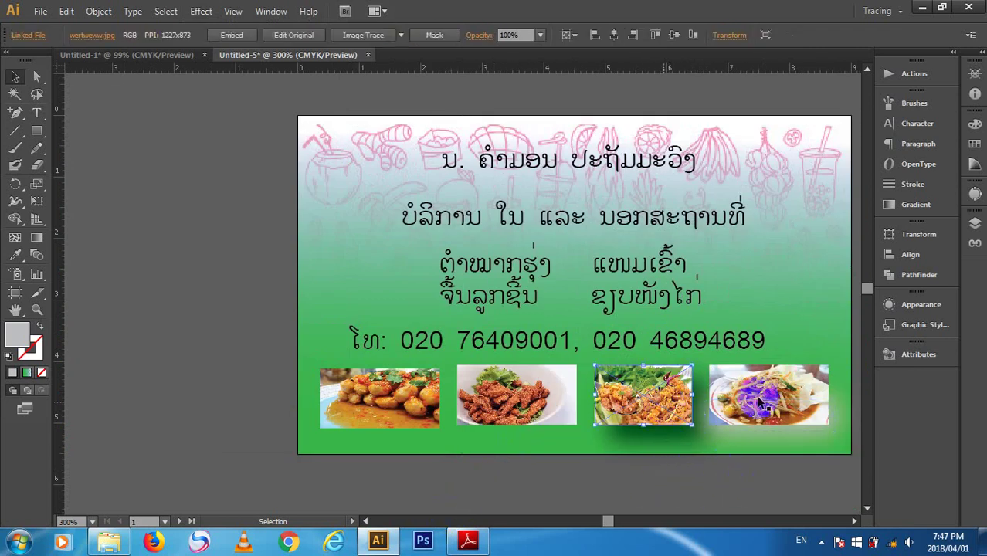
left_click(793, 488)
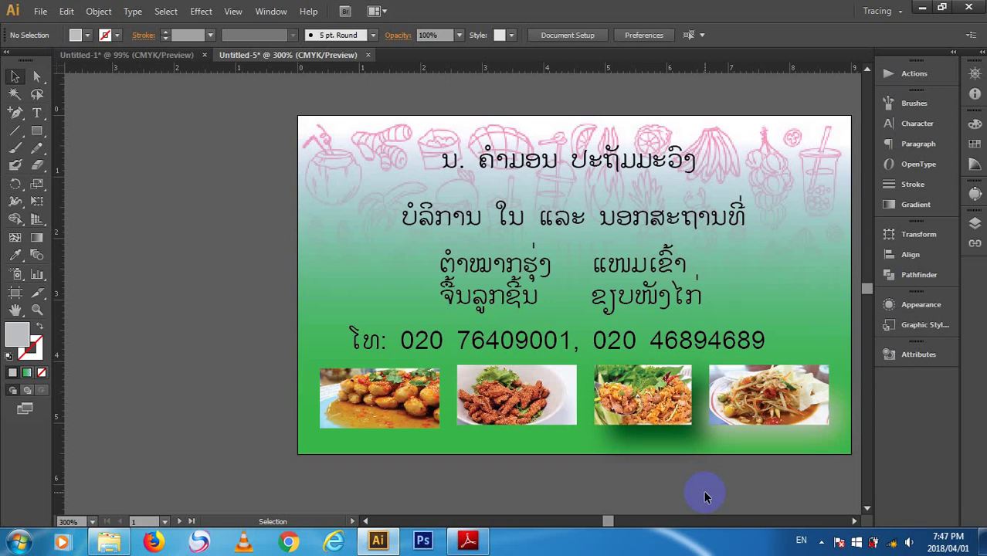
- Open Drop Shadow for the second food photo, inspect its settings, and cancel without applying
left_click(560, 388)
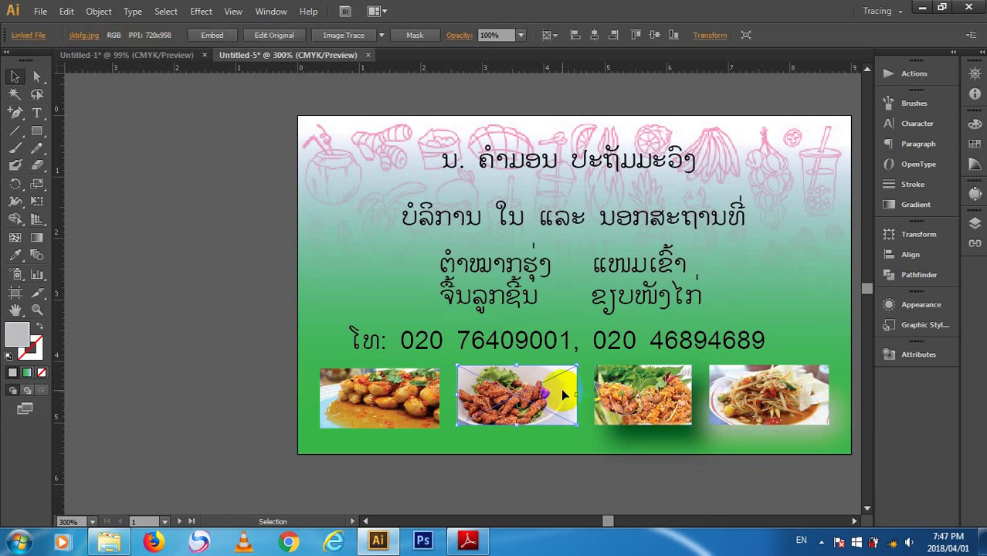
left_click(201, 10)
mouse_move(246, 176)
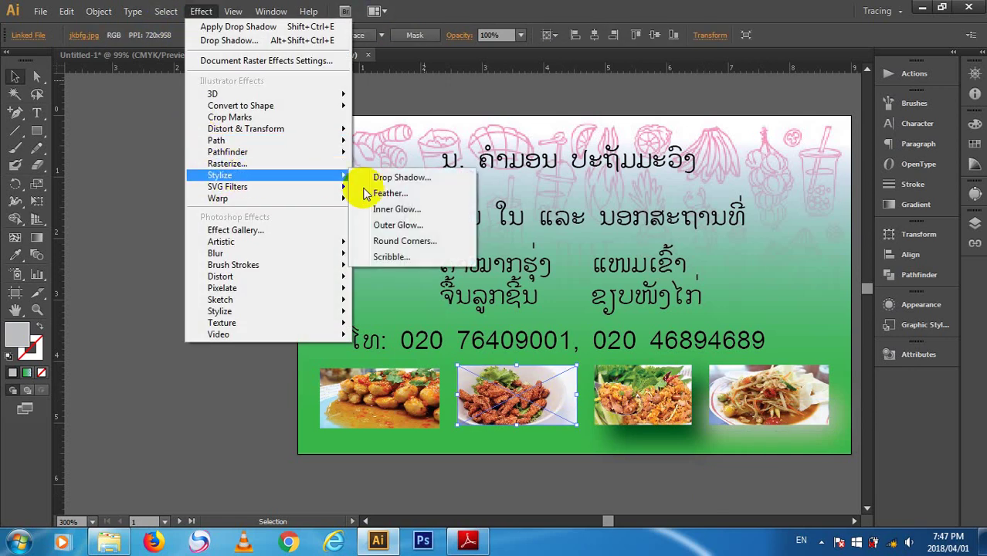
left_click(395, 178)
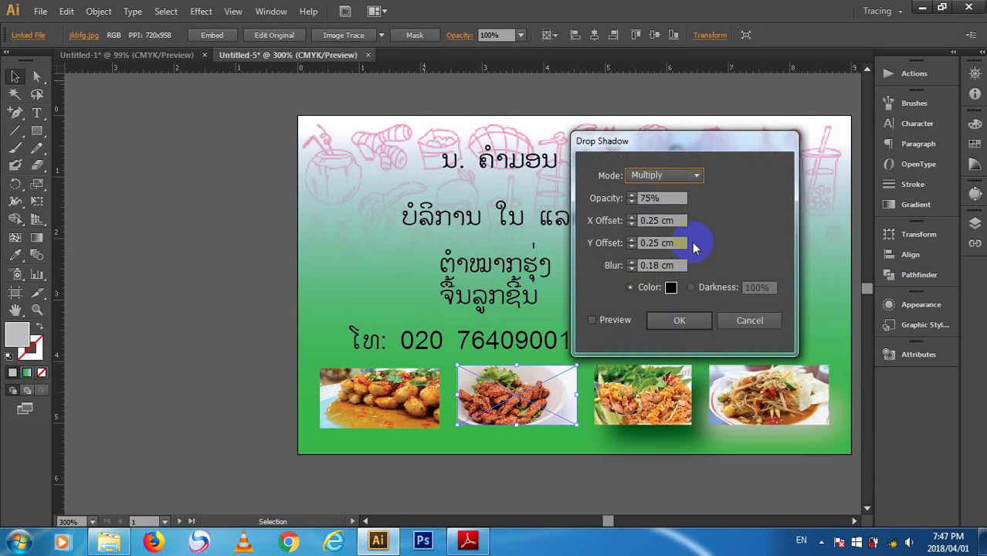
double_click(649, 198)
left_click(656, 177)
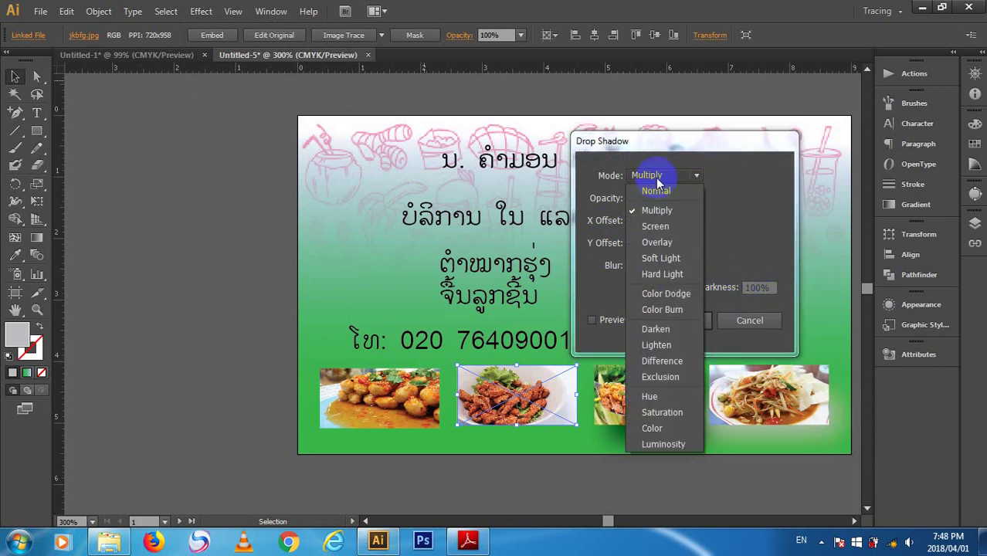
left_click(656, 178)
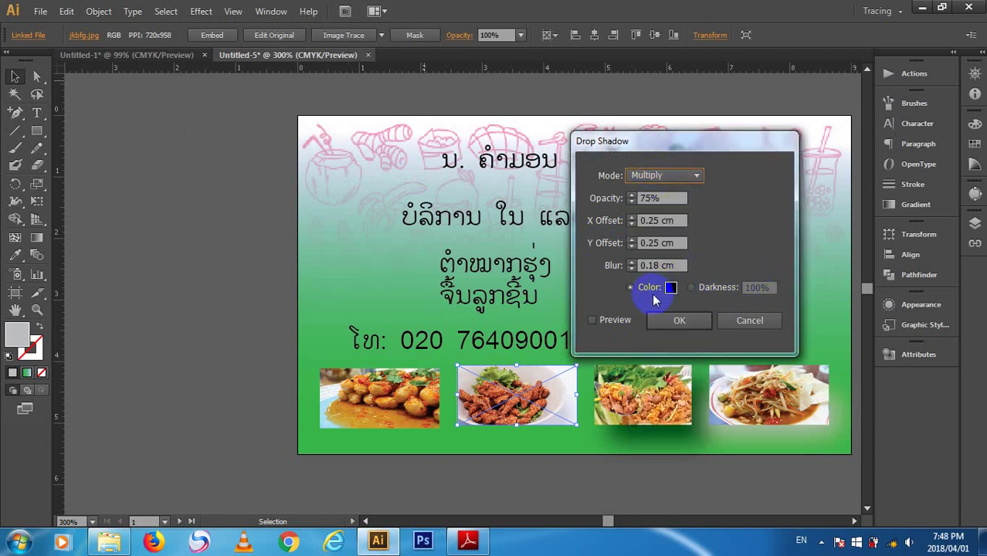
left_click(653, 178)
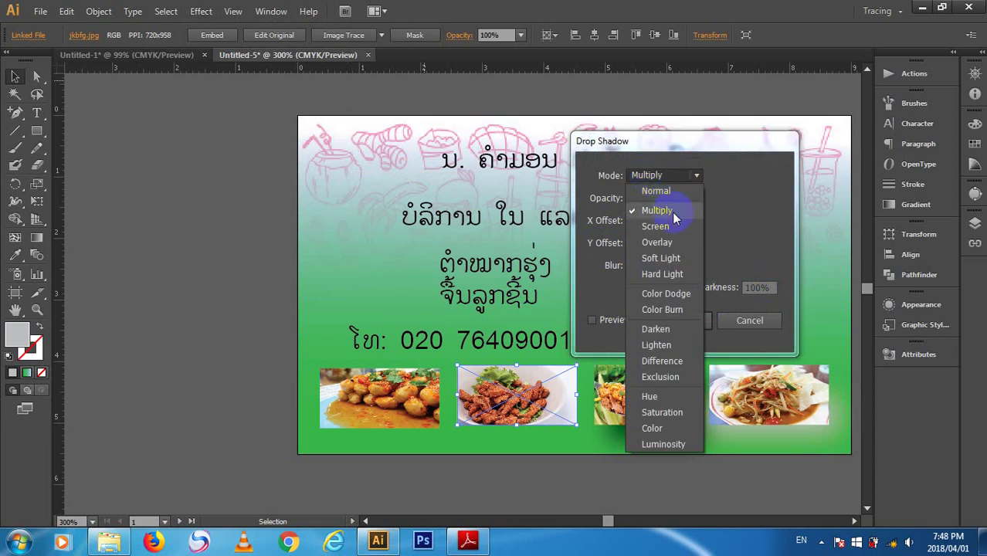
left_click(758, 187)
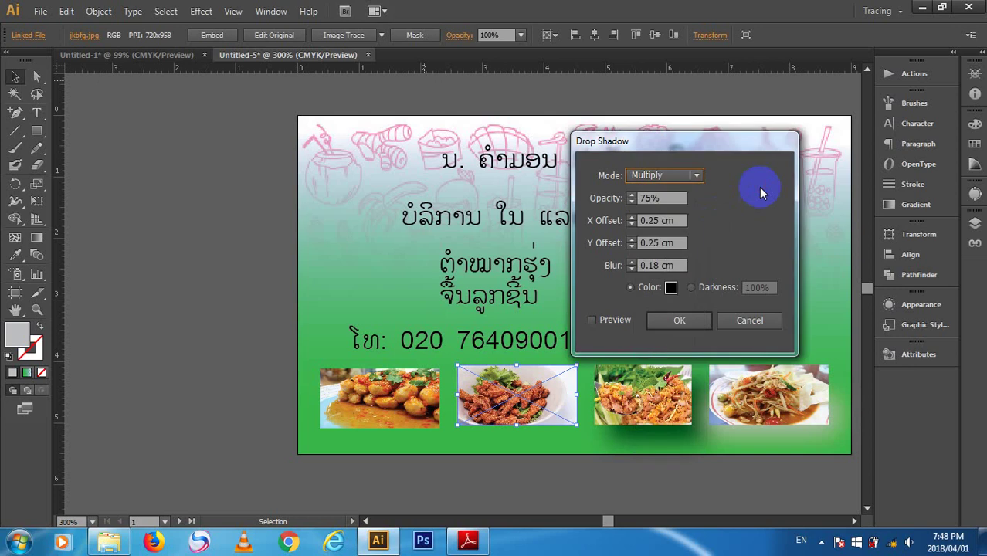
left_click(671, 180)
left_click(686, 209)
left_click_drag(638, 220, 682, 221)
left_click(761, 322)
scroll(619, 450, "down", 2)
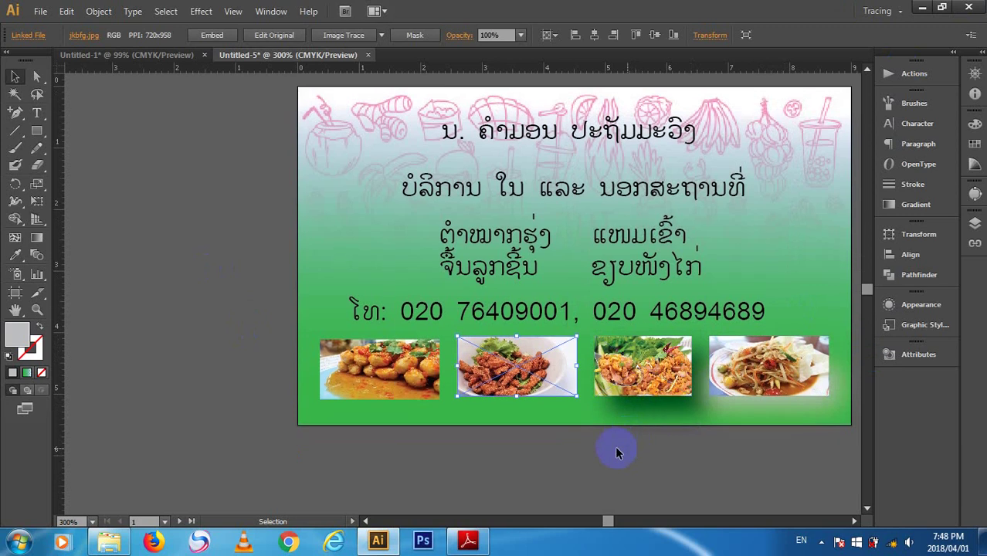
- Reopen the Drop Shadow dialog for the photo and move it away from the artwork
left_click(201, 11)
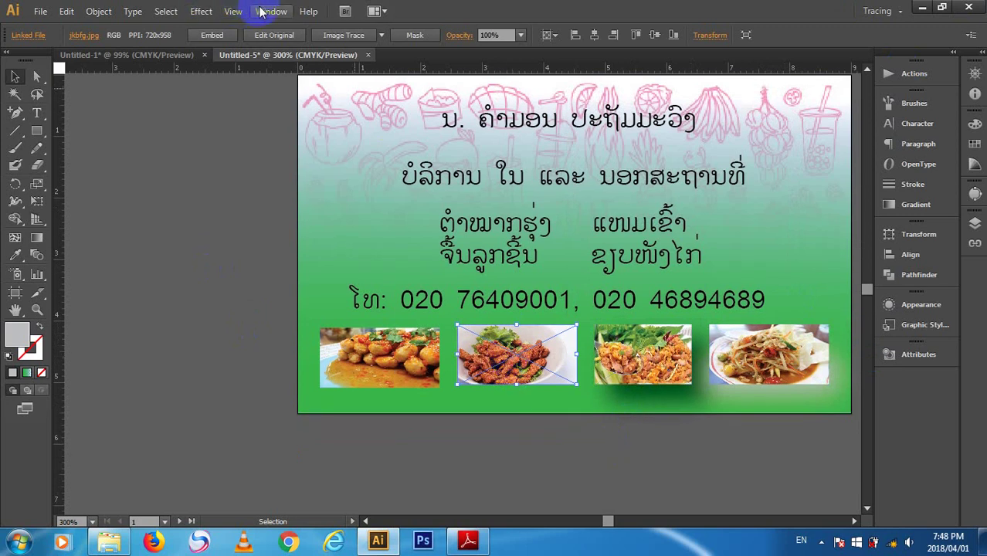
left_click(199, 10)
left_click(197, 11)
left_click(200, 11)
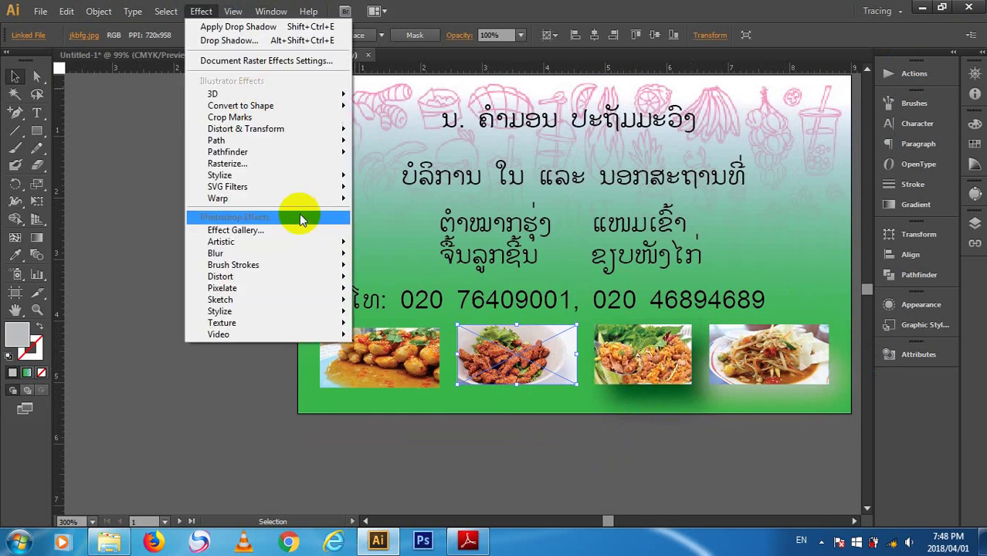
mouse_move(310, 179)
left_click(410, 176)
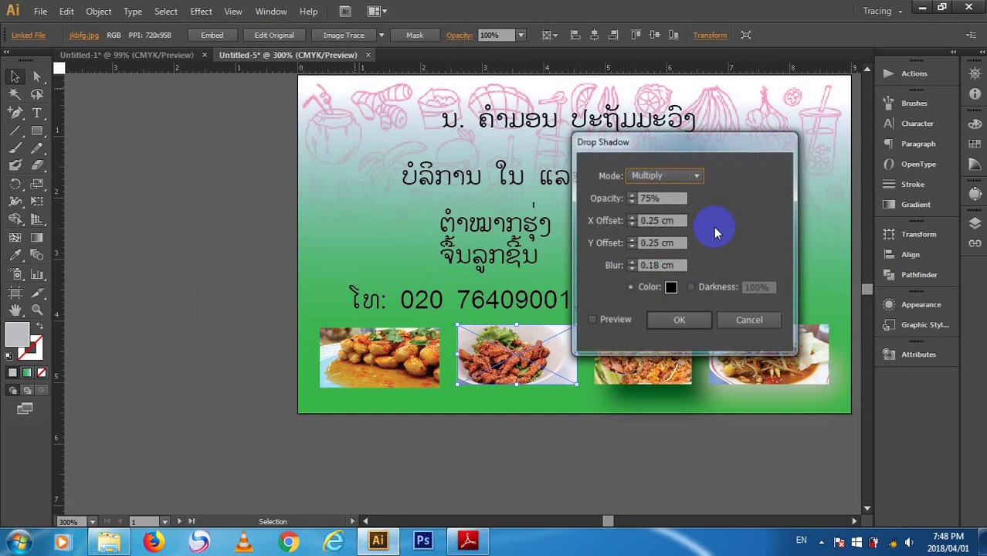
left_click_drag(670, 132, 822, 122)
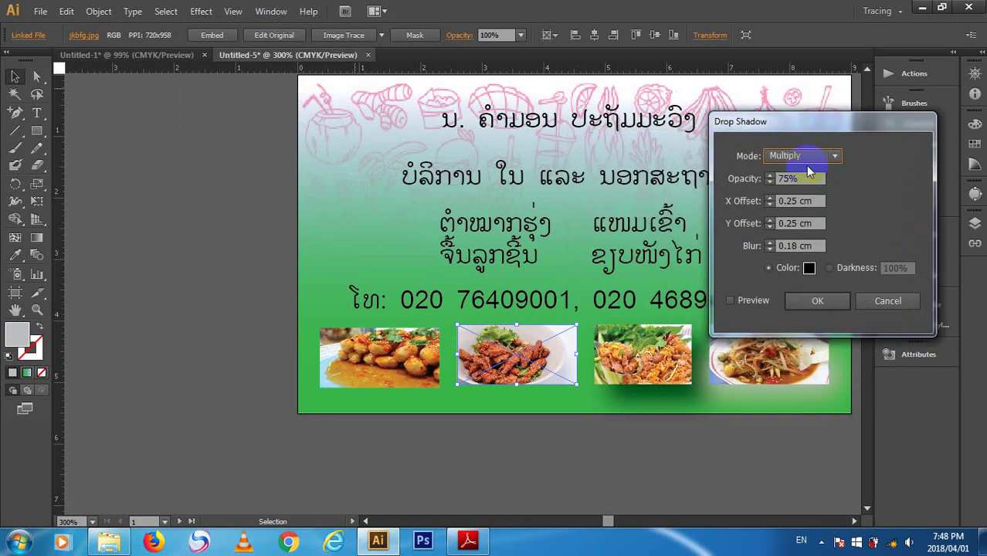
- With Preview on, try shadow blurs of 0.5, 0.1 and 0.08 cm
left_click(743, 300)
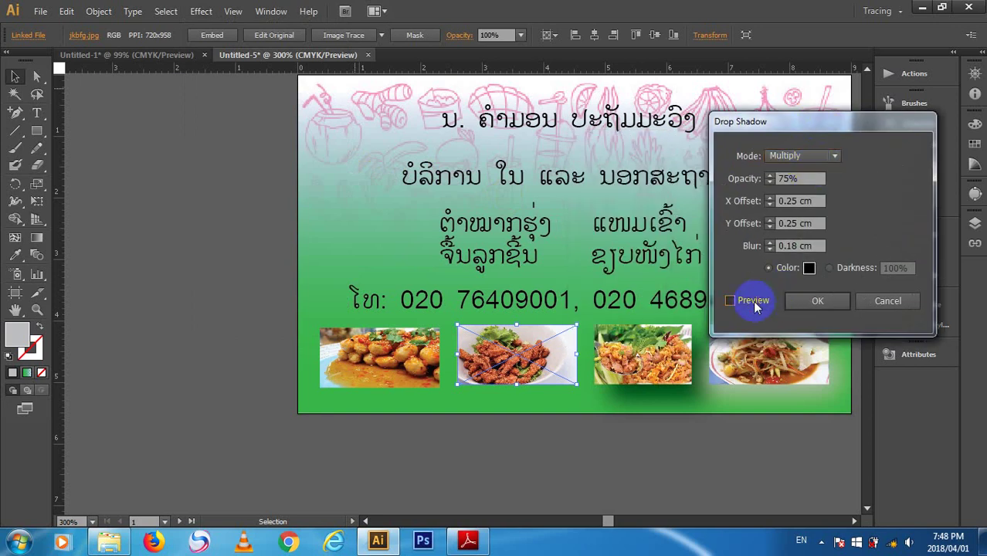
left_click(807, 248)
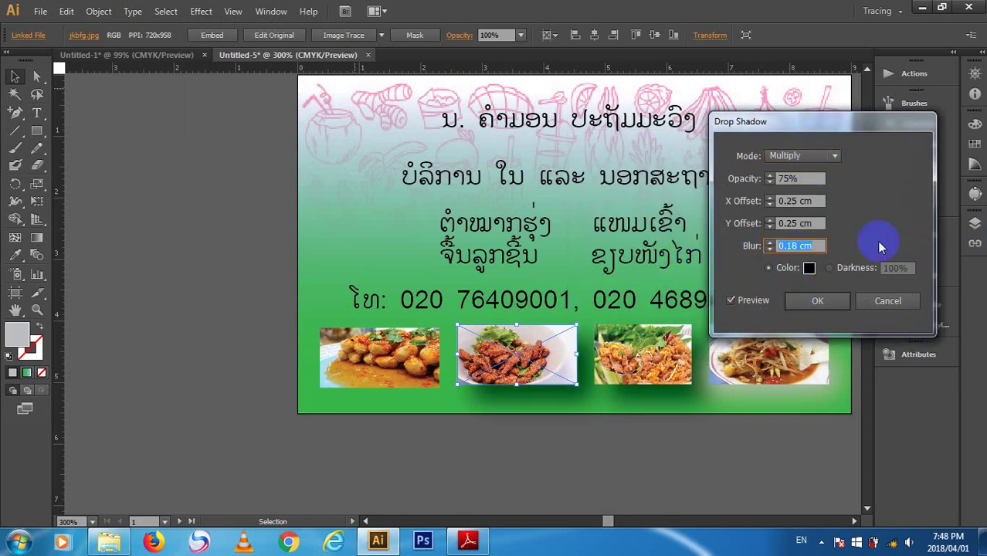
type("0.5")
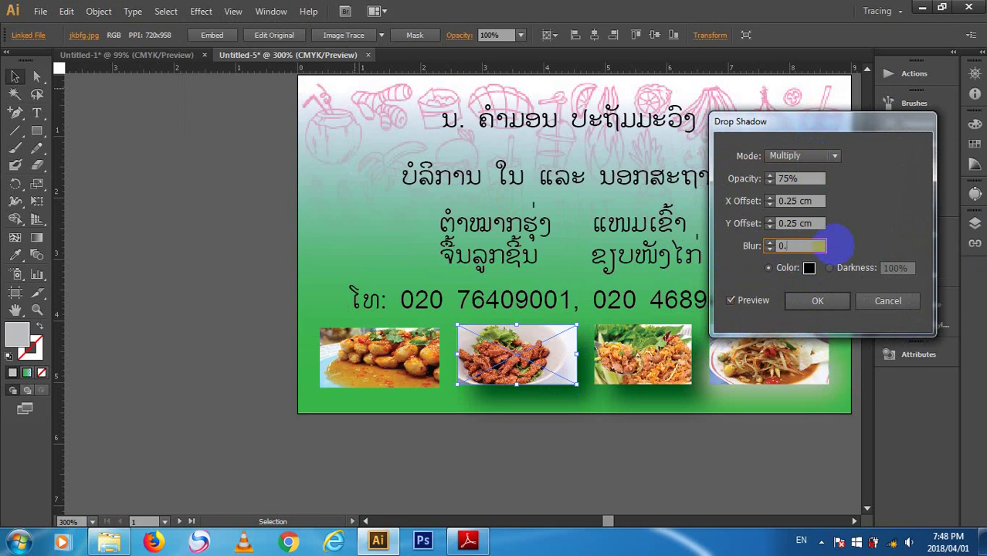
left_click(761, 300)
left_click(804, 245)
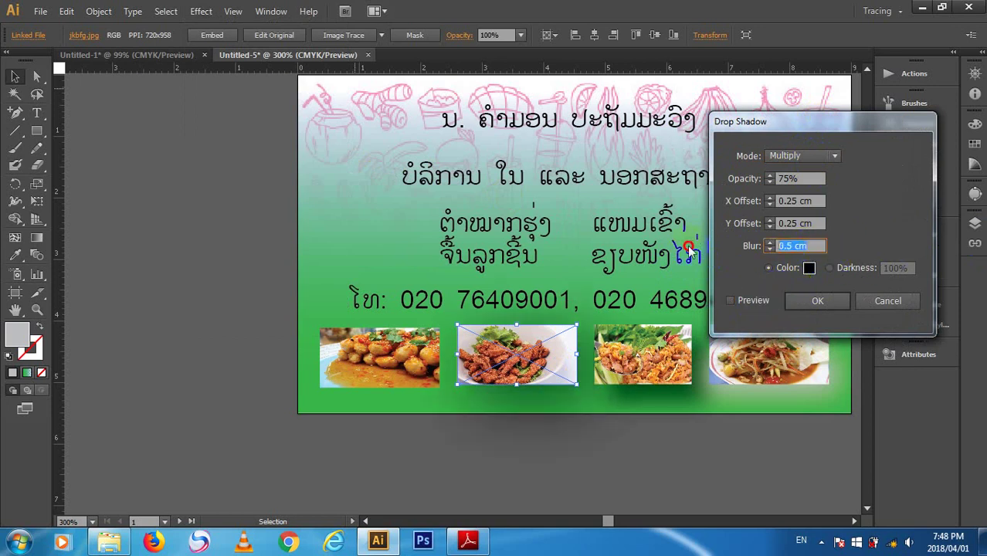
type("0.10")
left_click(753, 301)
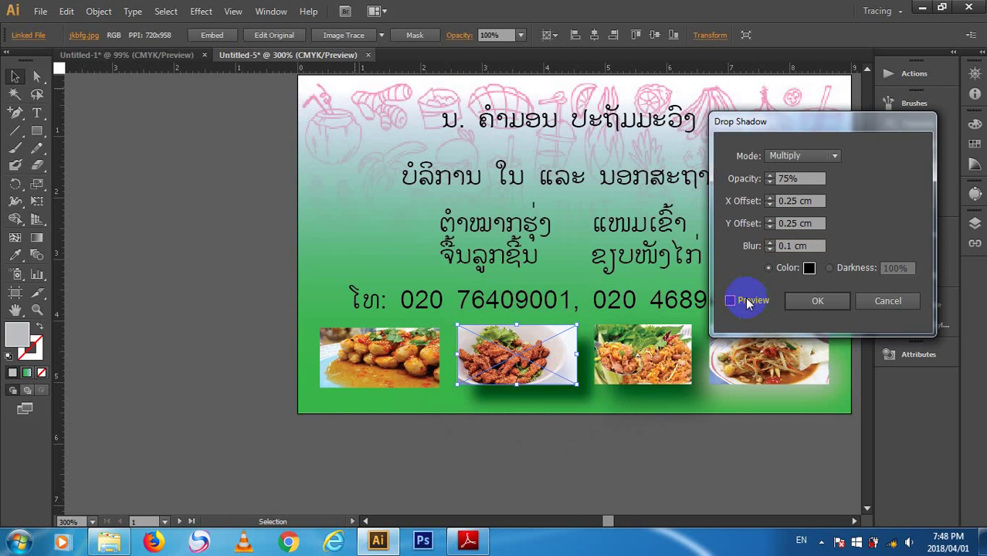
left_click(751, 245)
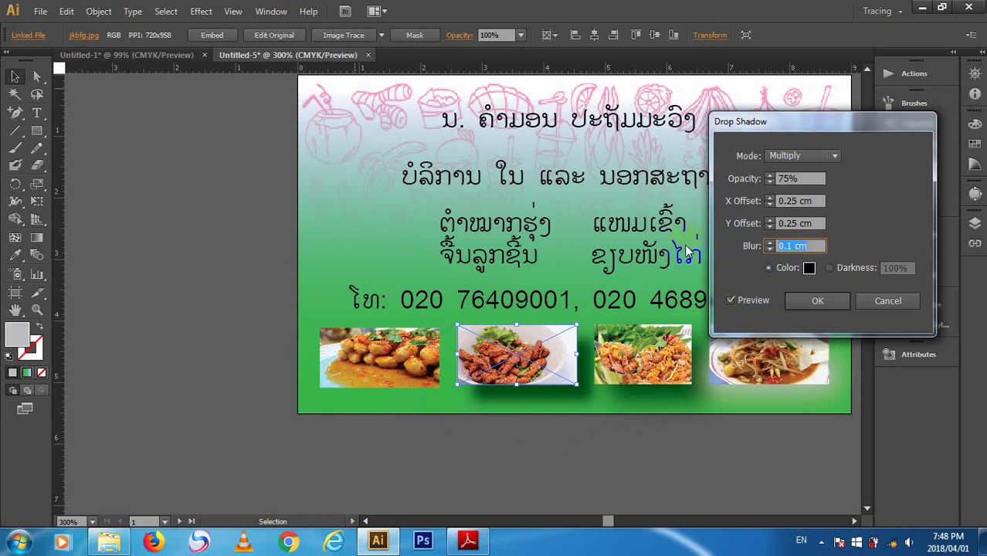
type("0.08")
left_click(754, 301)
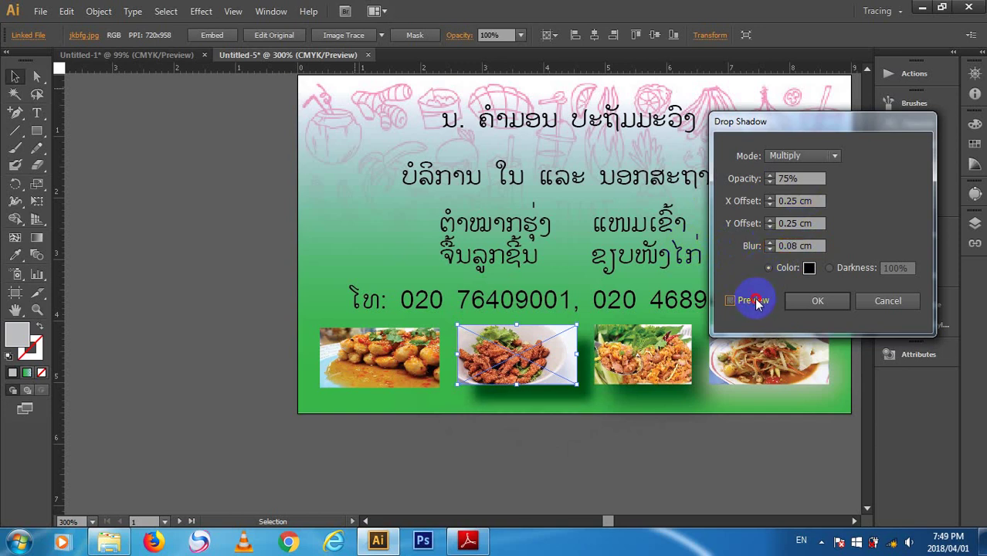
- Try a 0.6 cm blur, then settle on a 0.11 cm shadow blur
left_click(738, 254)
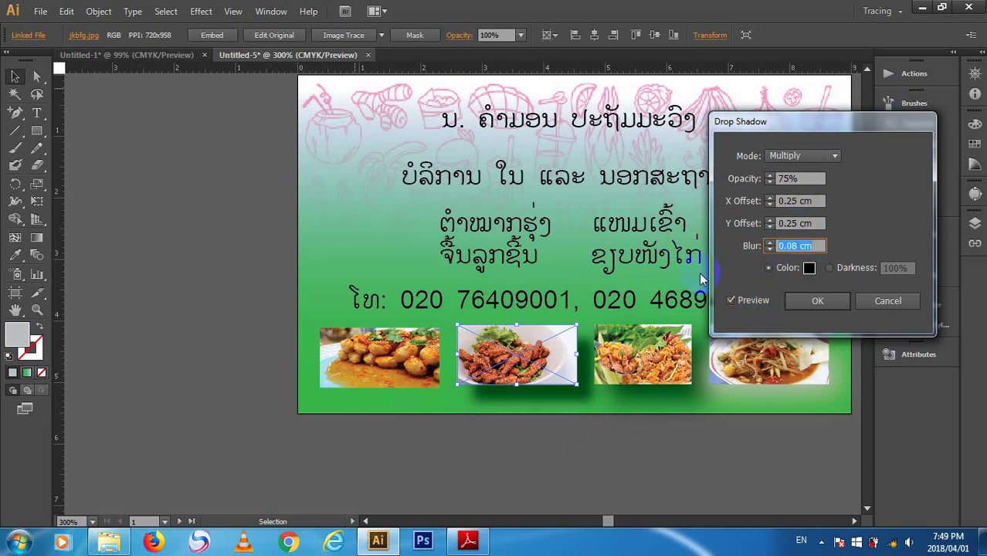
type("0.6")
left_click(731, 300)
left_click(731, 301)
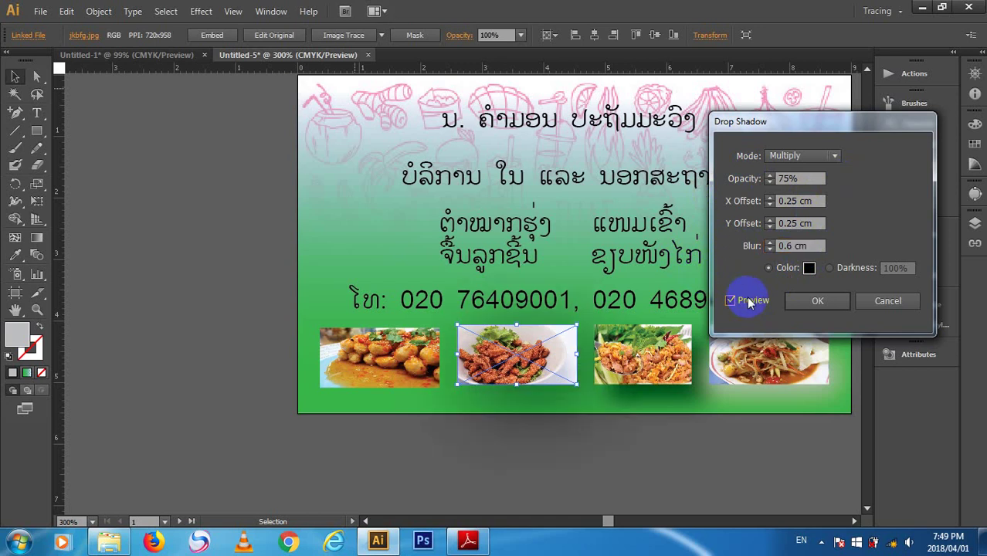
left_click(748, 245)
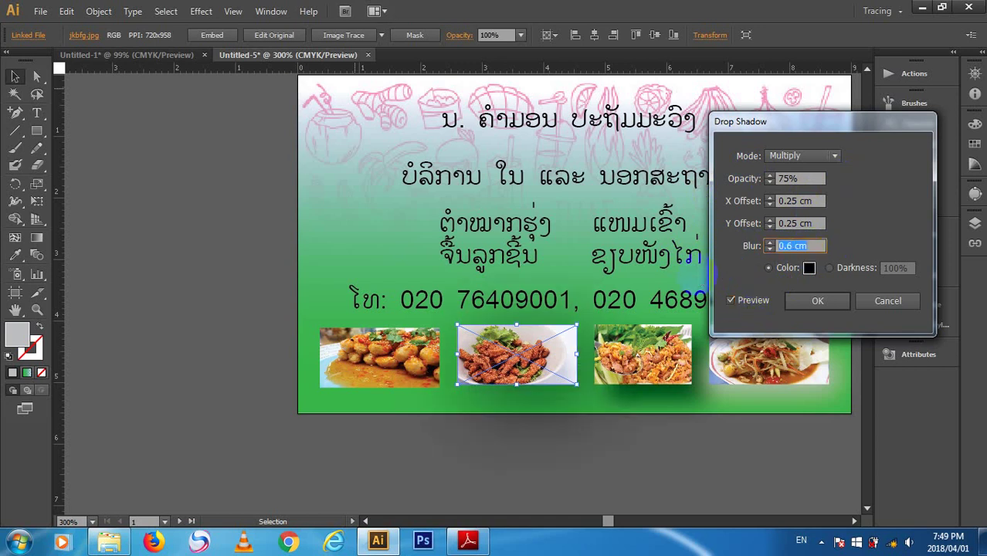
type("0.11")
left_click(731, 300)
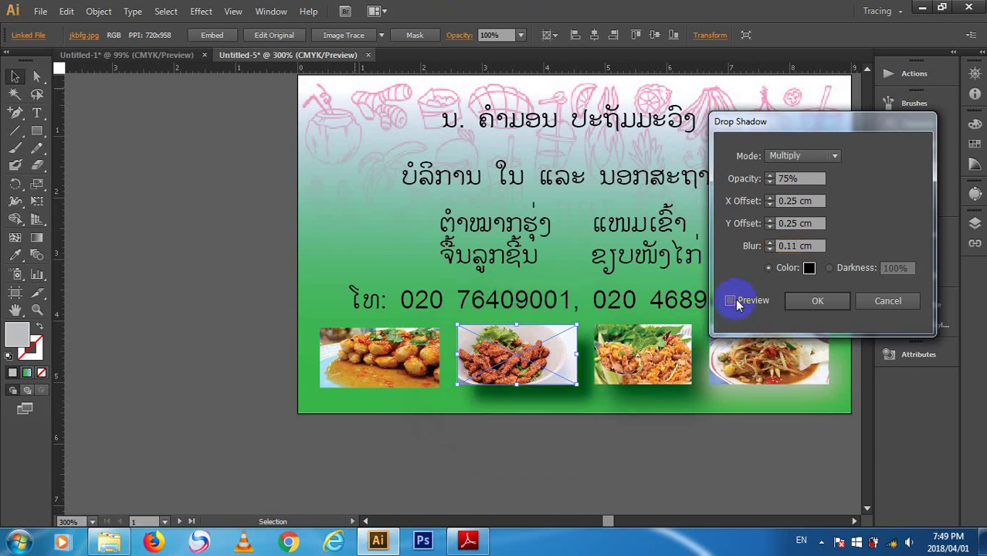
- Set X Offset to 0 cm and Y Offset to 0.1 cm, then confirm the shadow
left_click(804, 201)
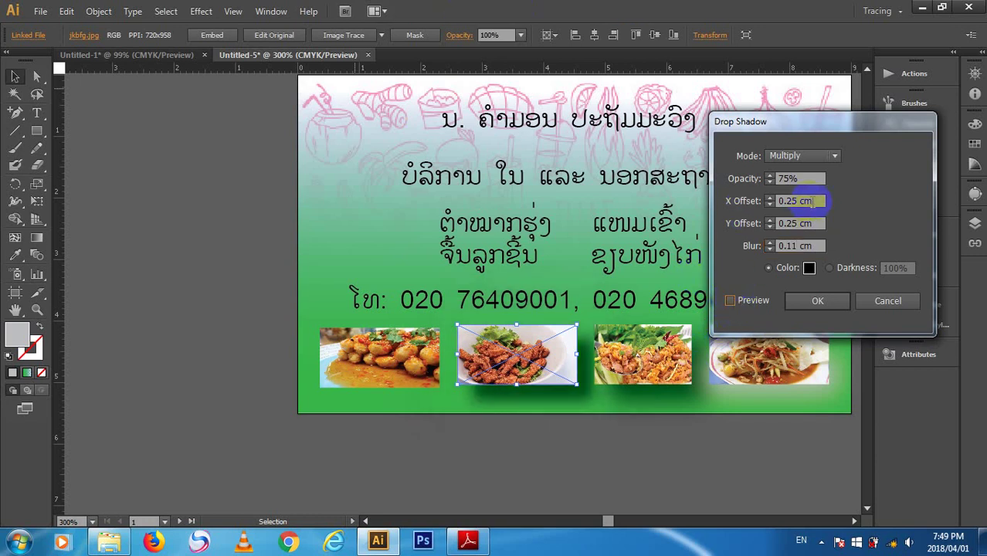
type("0")
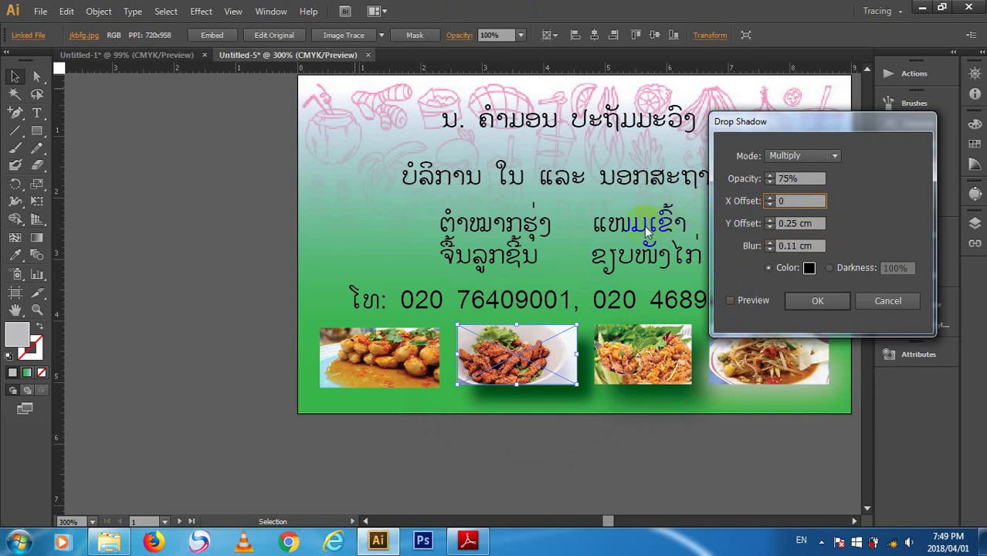
left_click(753, 301)
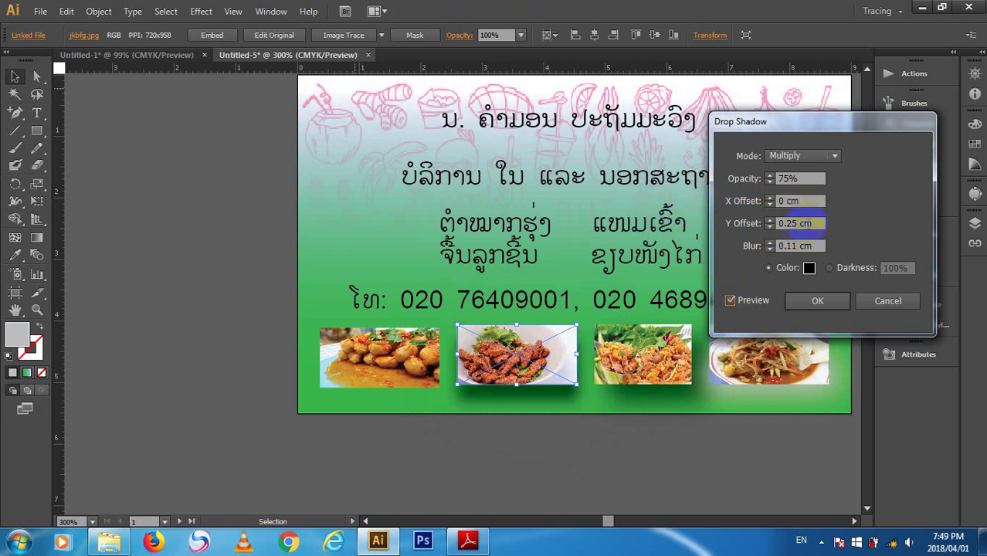
left_click(728, 223)
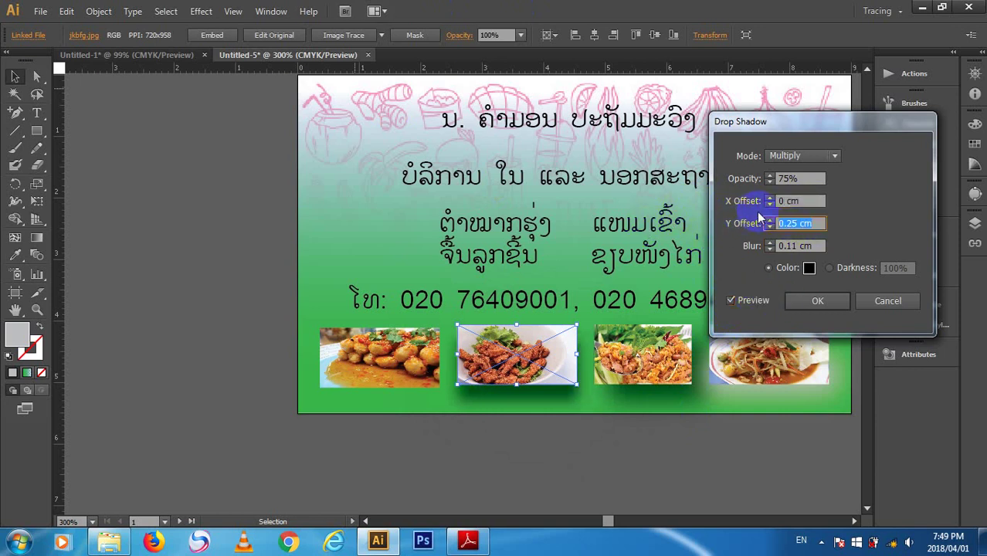
left_click(800, 225)
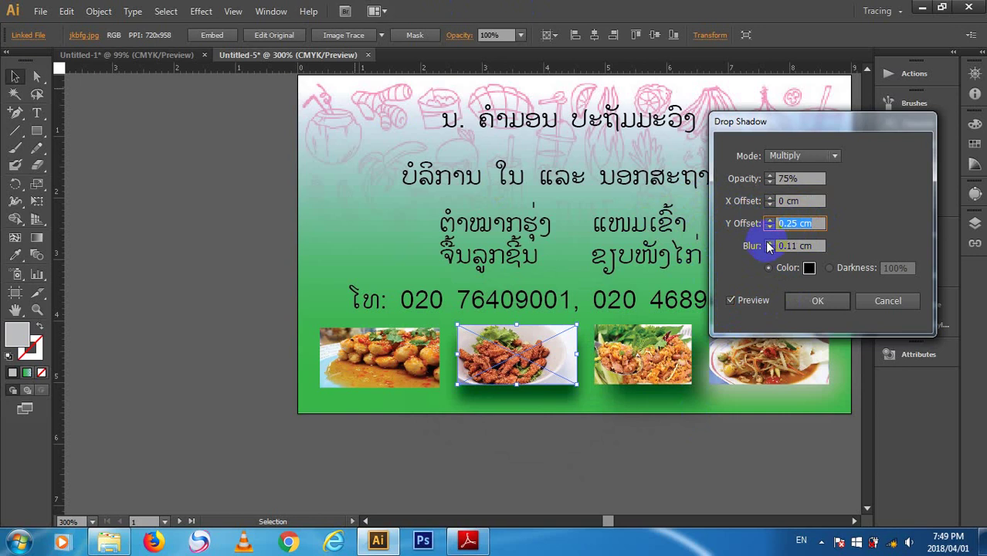
type("0.1")
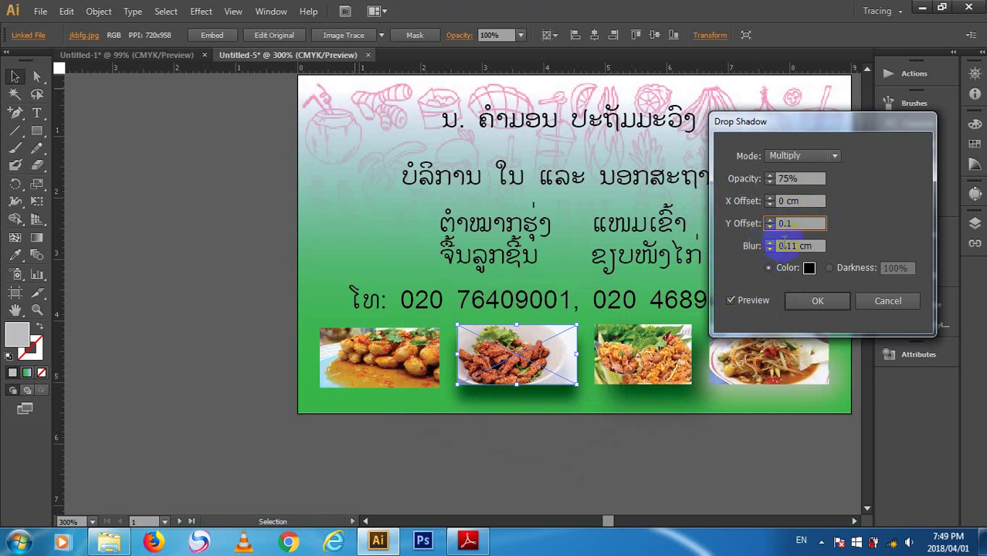
left_click(755, 301)
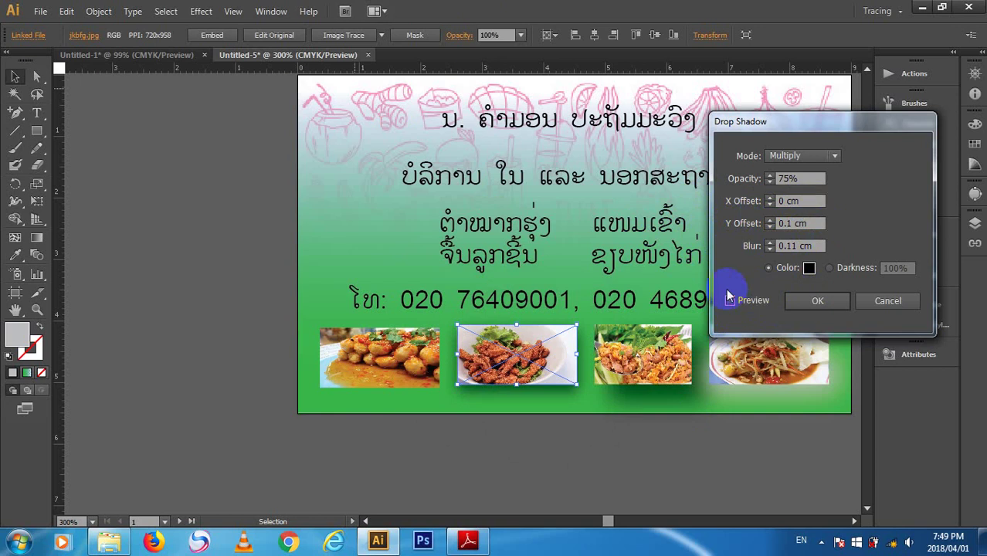
left_click(820, 302)
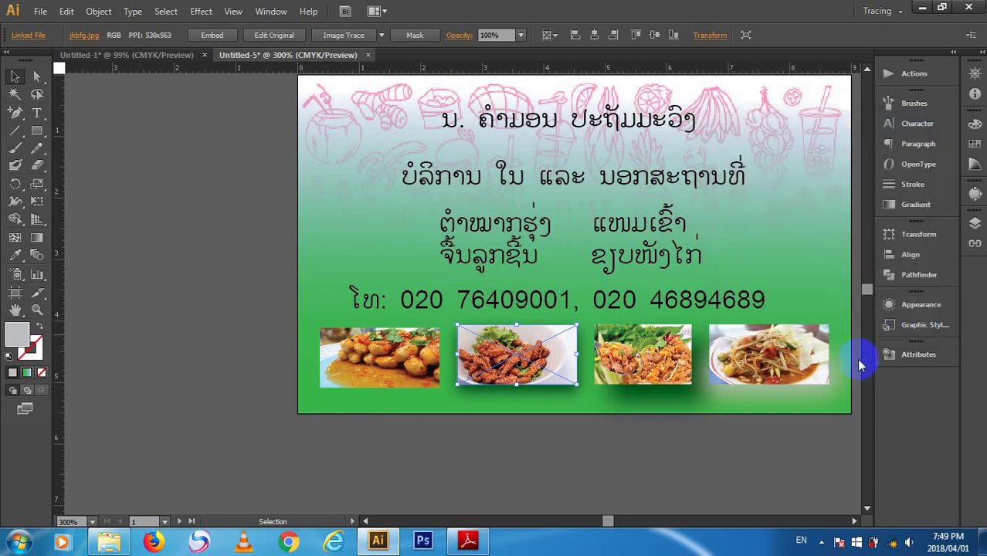
- Give the first food photo the drop shadow via Apply Drop Shadow and the Drop Shadow dialog
left_click(628, 455)
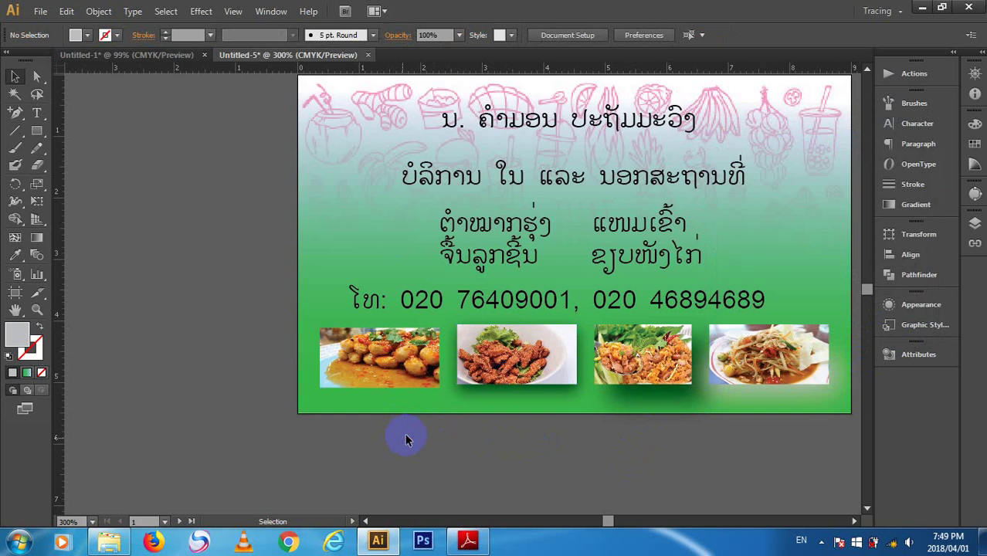
left_click(383, 363)
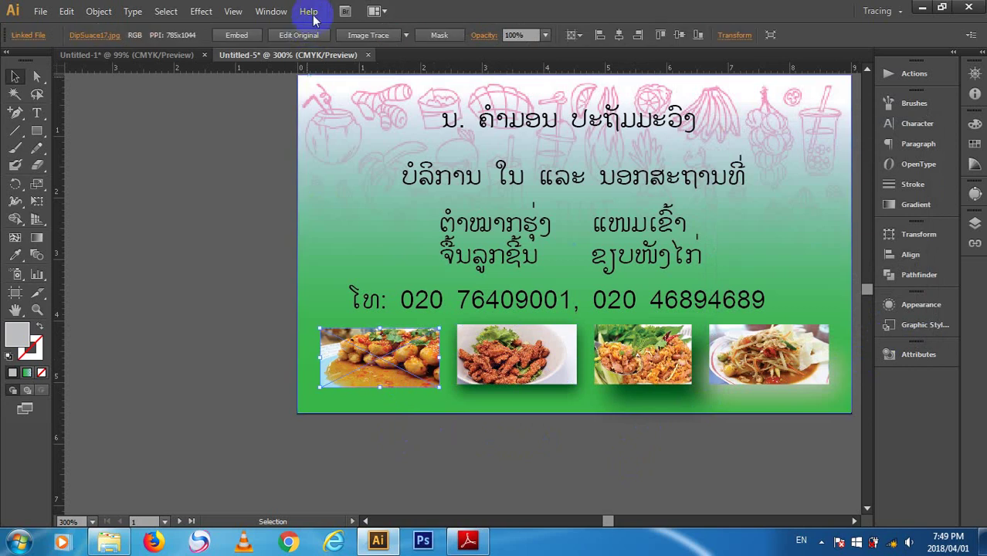
left_click(199, 12)
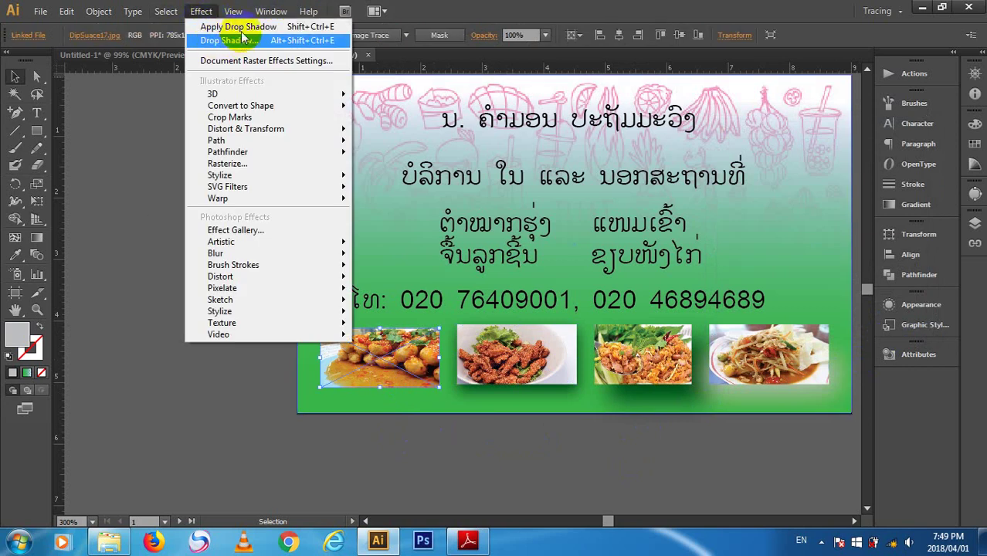
left_click(272, 27)
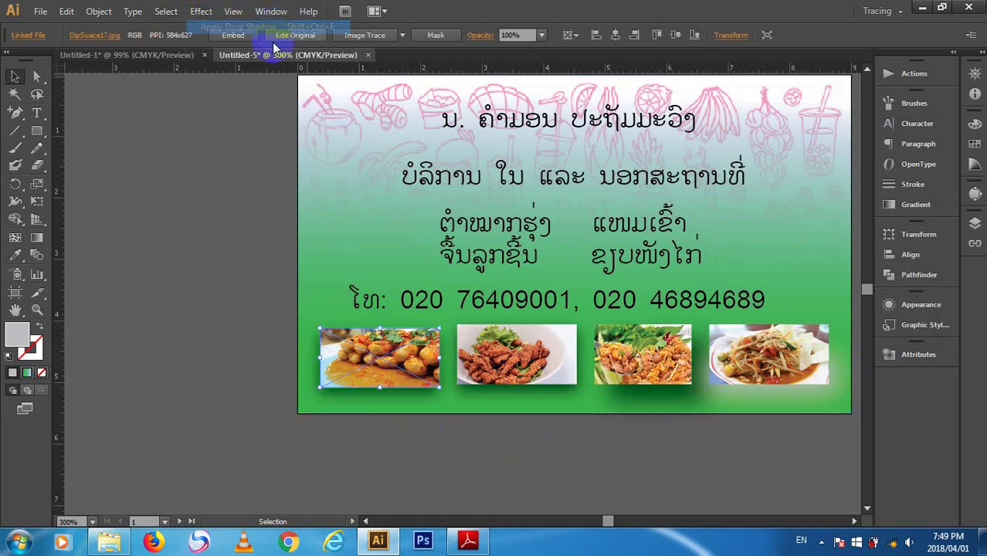
left_click(204, 11)
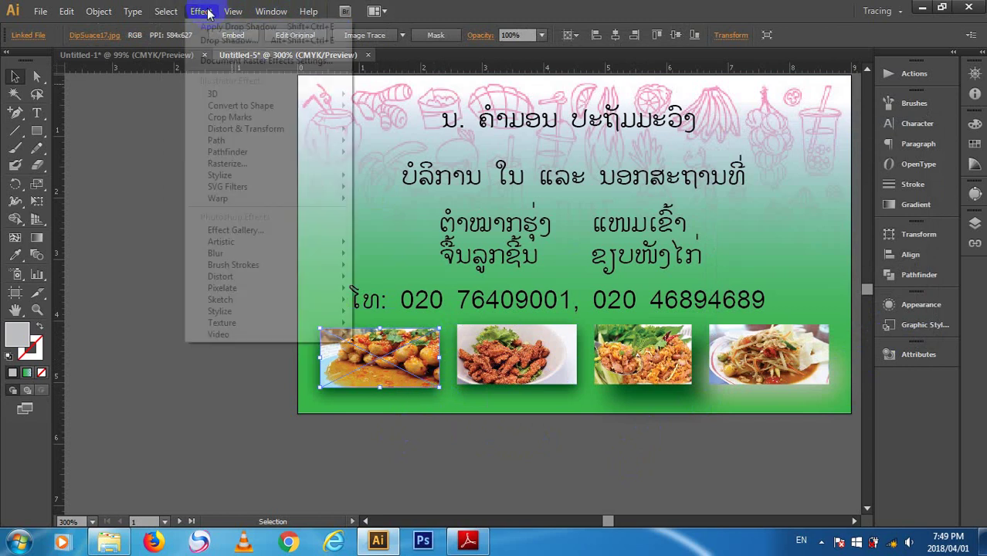
left_click(220, 39)
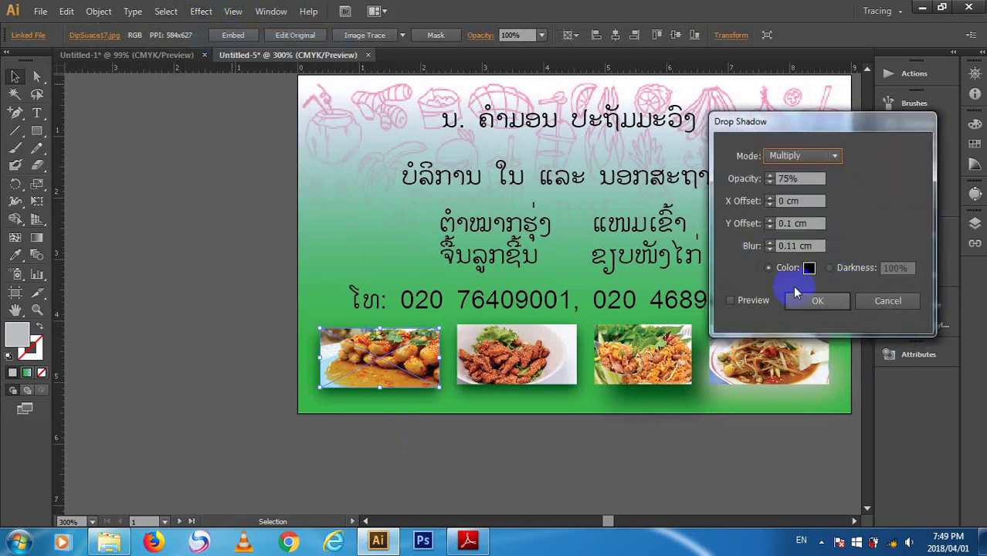
key("Tab")
key("Tab")
key("Tab")
key("Tab")
key("Tab")
key("Tab")
key("Tab")
key("Tab")
key("Tab")
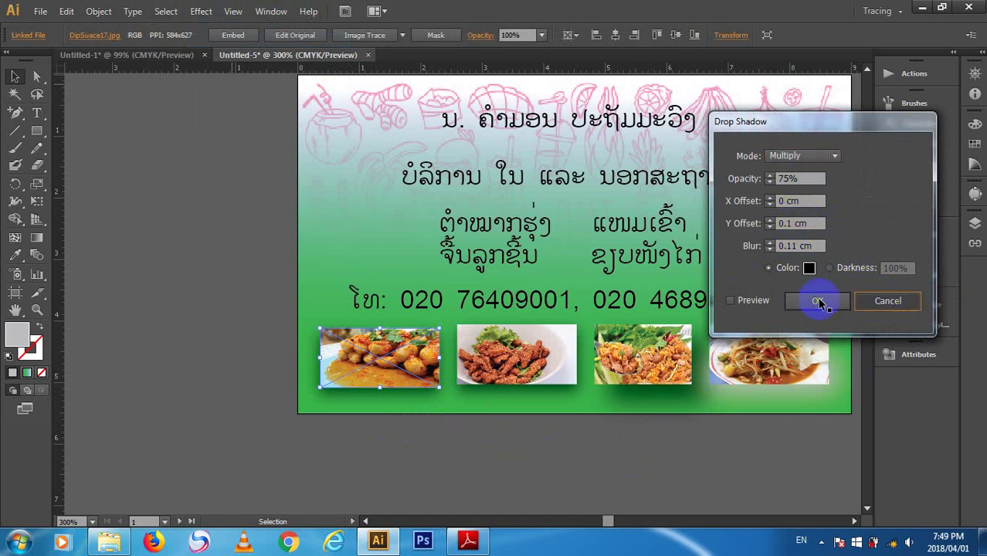
left_click(818, 302)
- Apply the same drop shadow to the second and fourth food photos
left_click(516, 354)
left_click(201, 11)
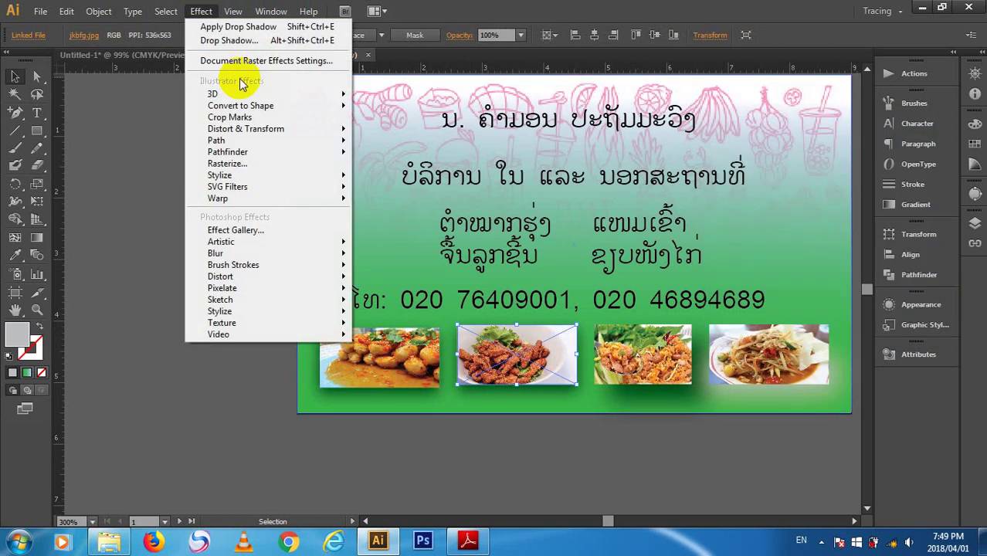
left_click(256, 28)
left_click(722, 369)
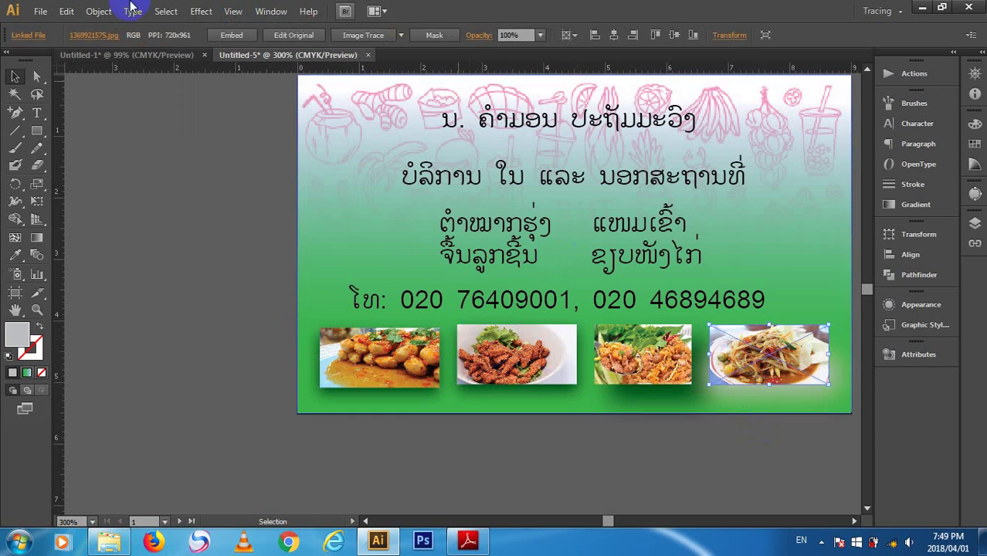
left_click(199, 11)
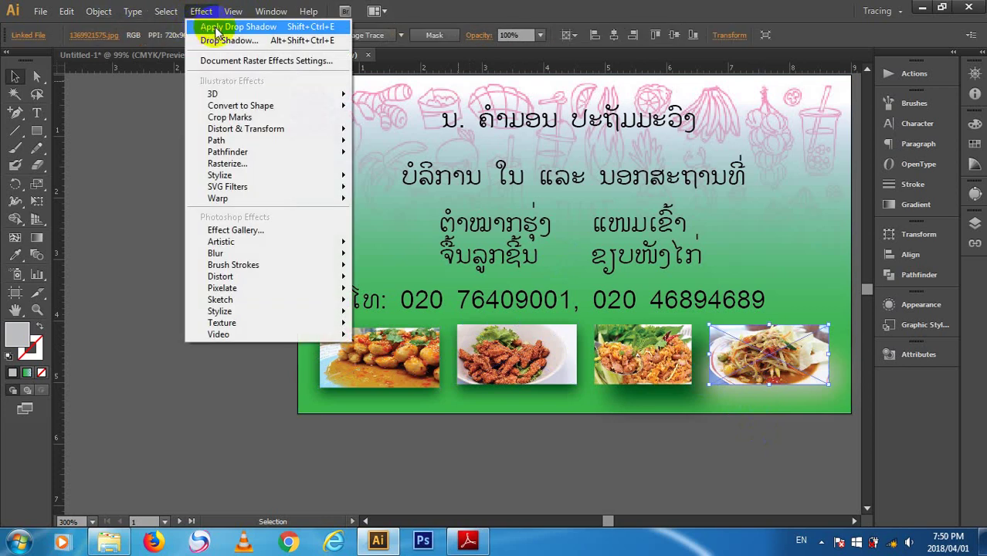
left_click(217, 28)
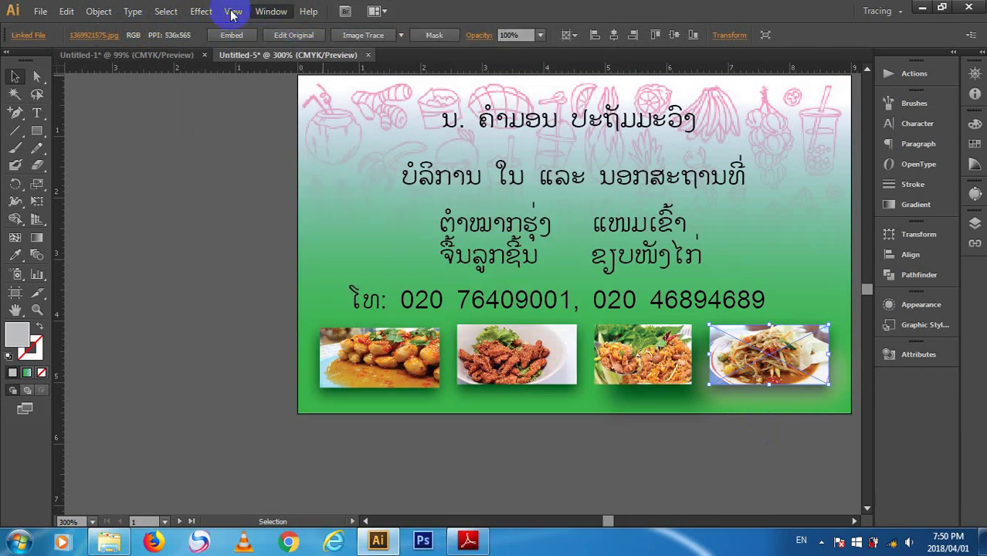
- Reopen Drop Shadow settings, cancel without changes, and clear the selection
left_click(231, 11)
mouse_move(201, 11)
left_click(232, 40)
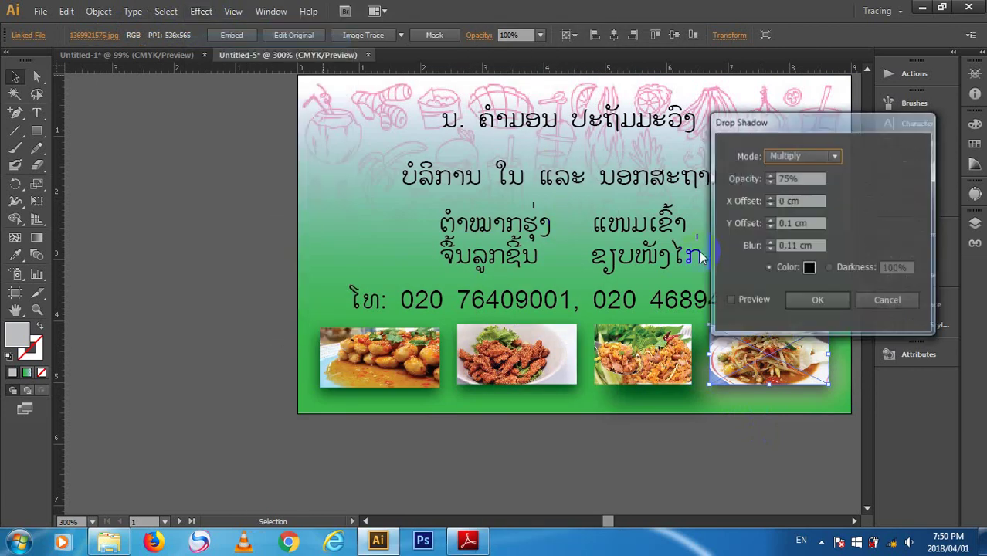
left_click(870, 302)
left_click(670, 461)
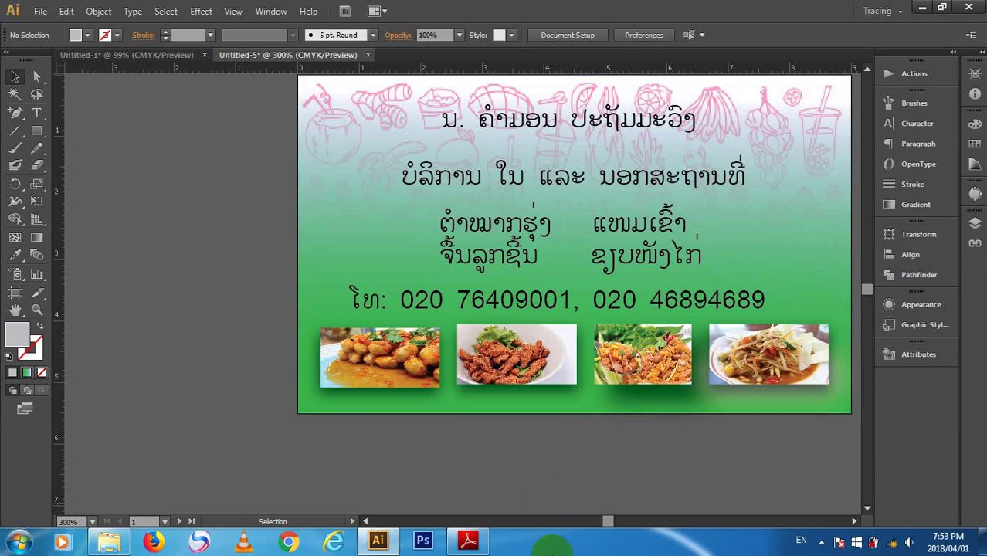
- Select the phone-number line and fill it with the red swatch from the Control bar
left_click_drag(606, 521, 604, 521)
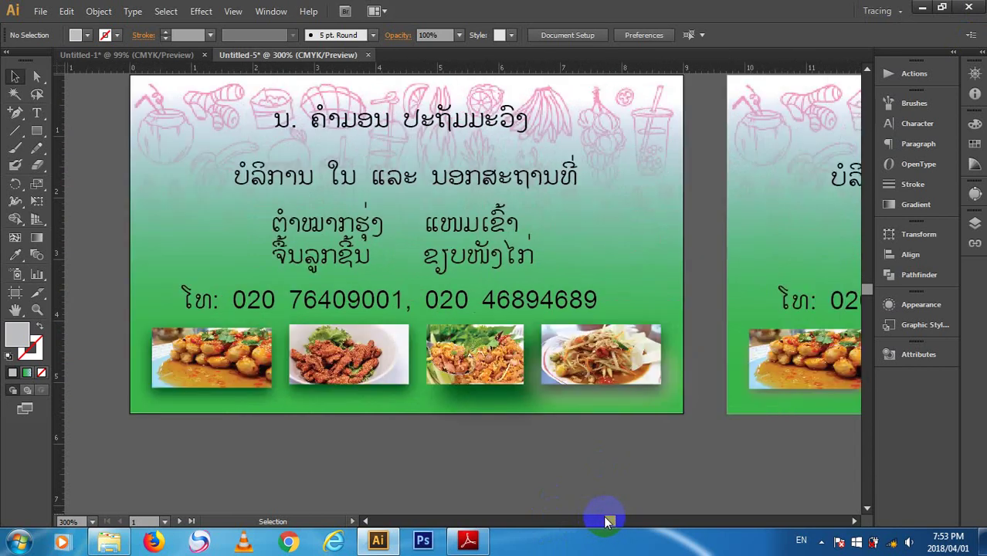
scroll(603, 515, "up", 3)
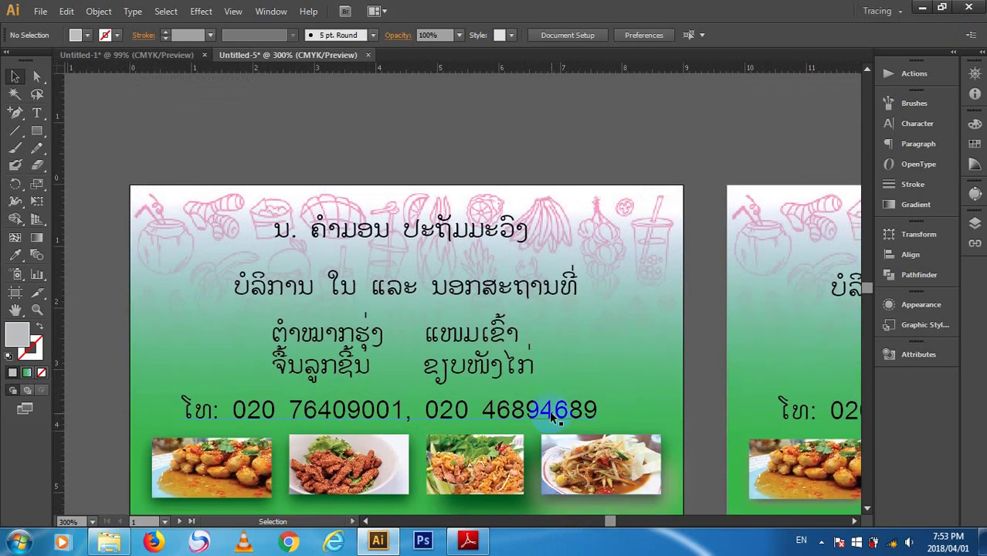
left_click(549, 411)
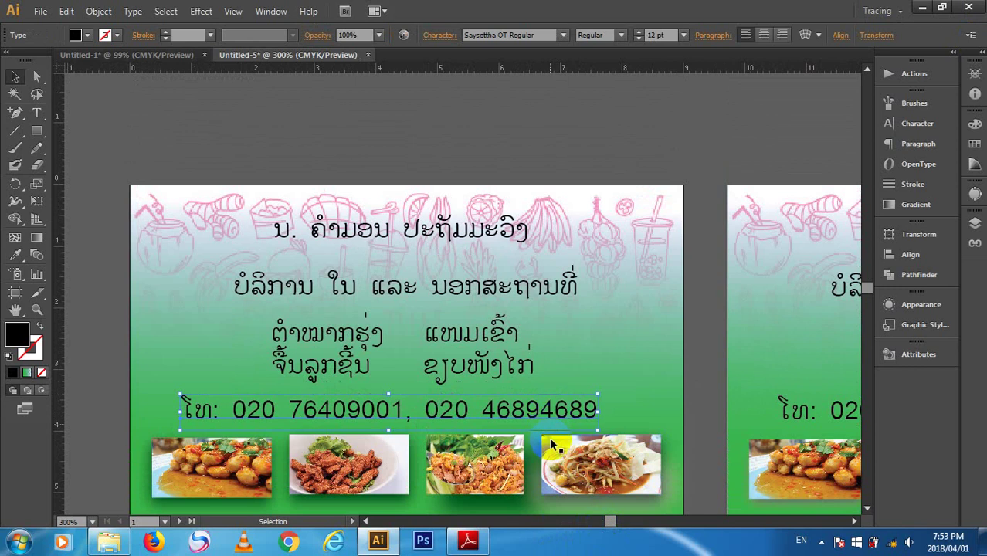
left_click(503, 459)
left_click(528, 419)
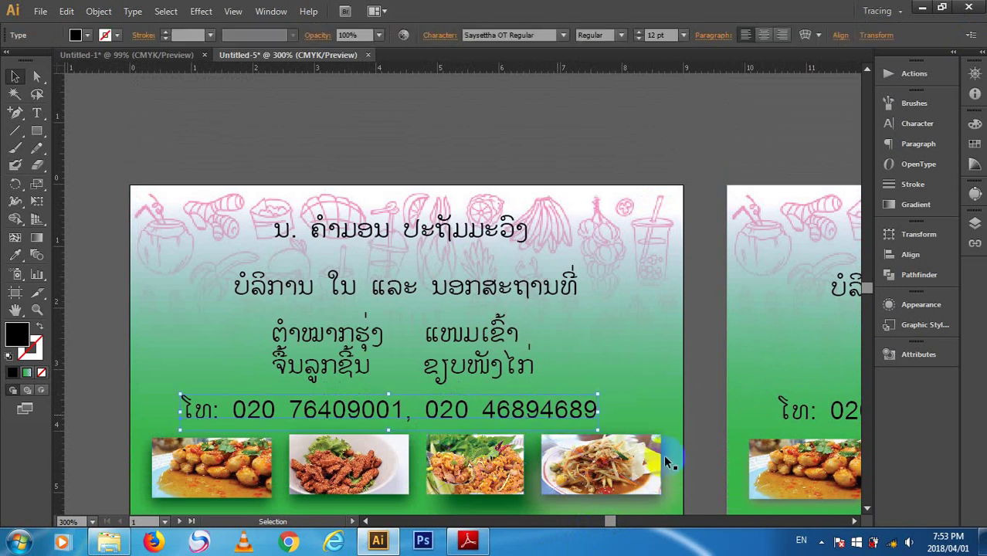
left_click(695, 417)
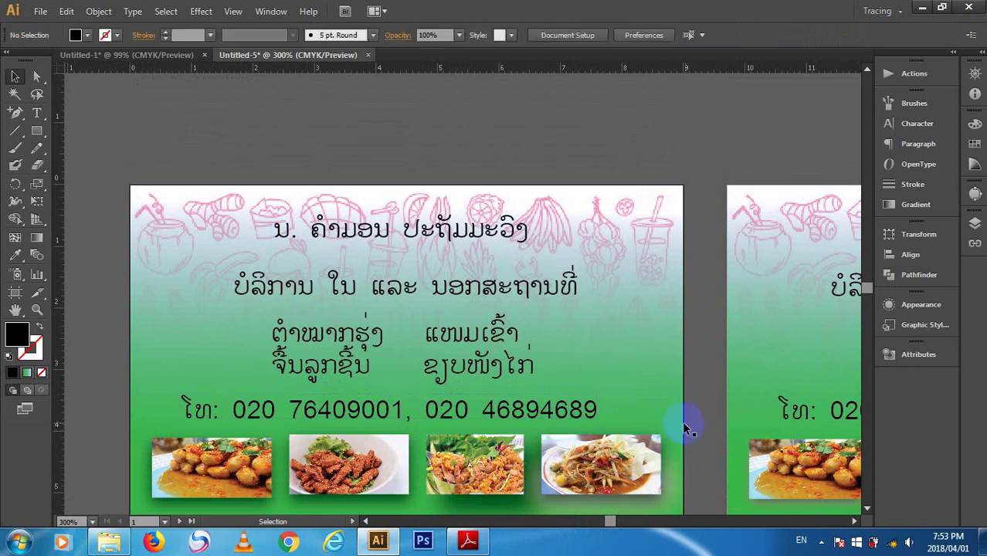
scroll(672, 389, "down", 2)
scroll(683, 384, "up", 1)
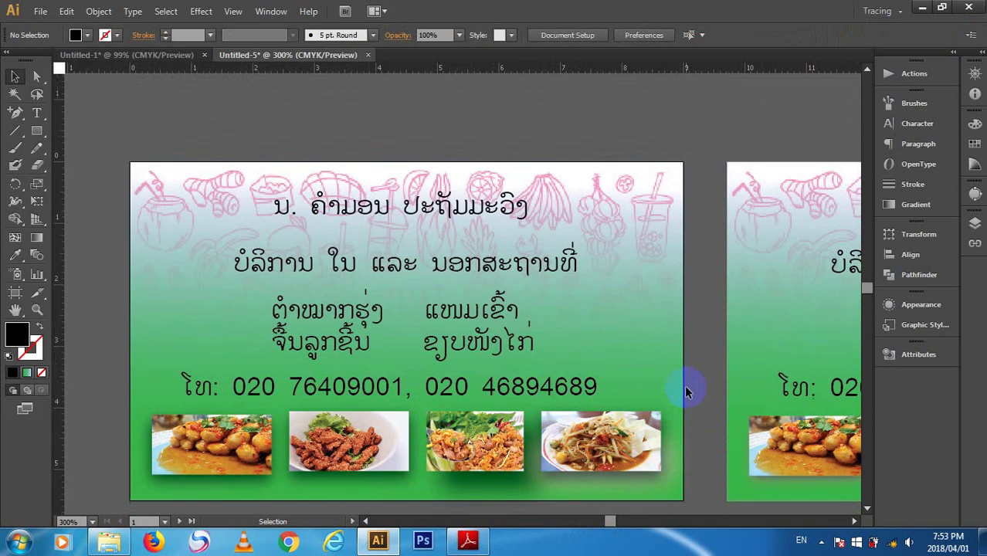
left_click(568, 390)
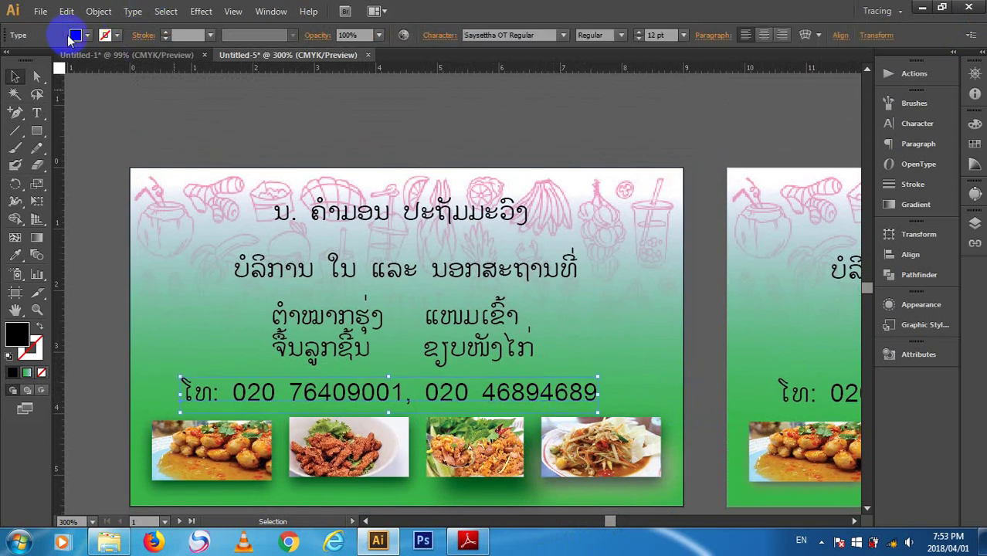
left_click(74, 35)
left_click(49, 61)
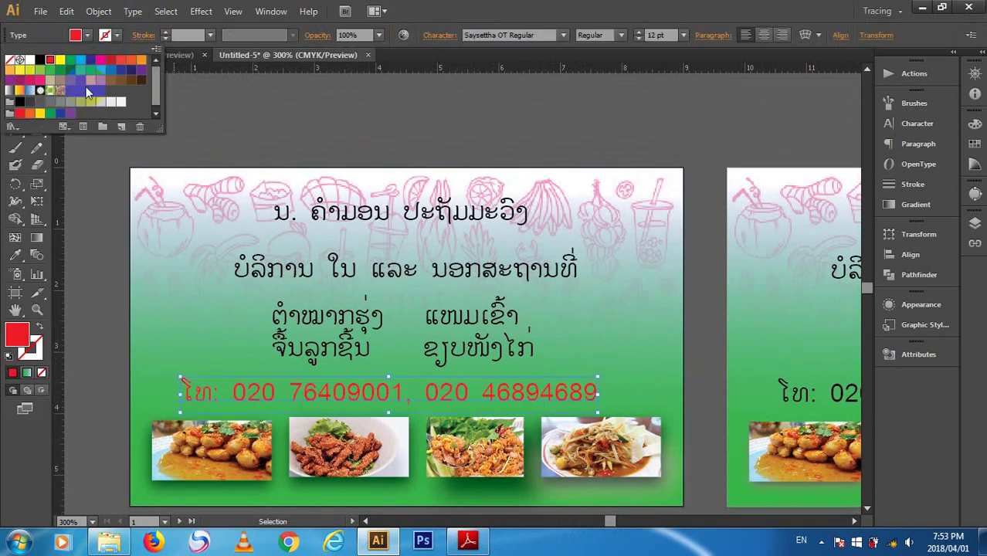
left_click(202, 106)
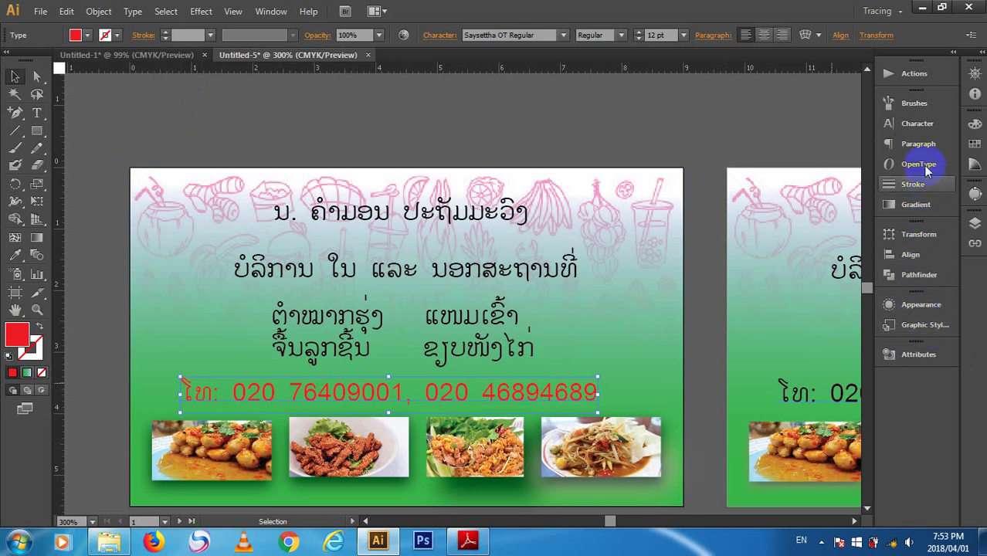
- In Appearance, add a red fill above a yellow outline on the phone text
left_click(921, 310)
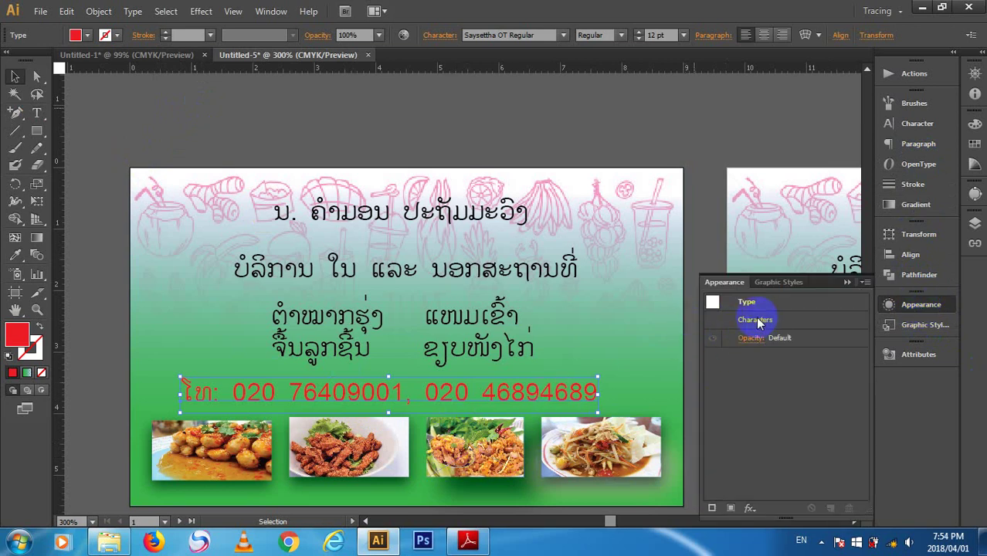
left_click(782, 305)
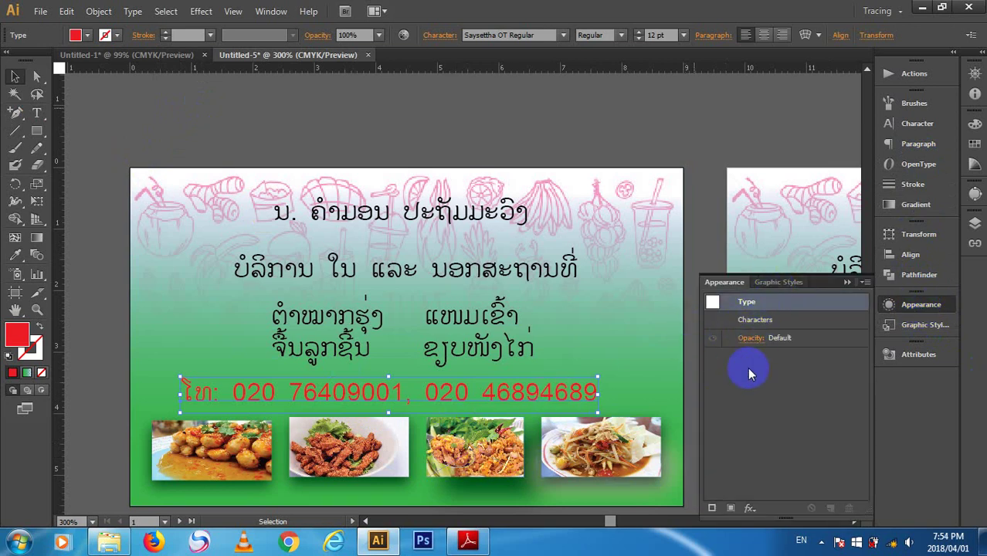
left_click(714, 508)
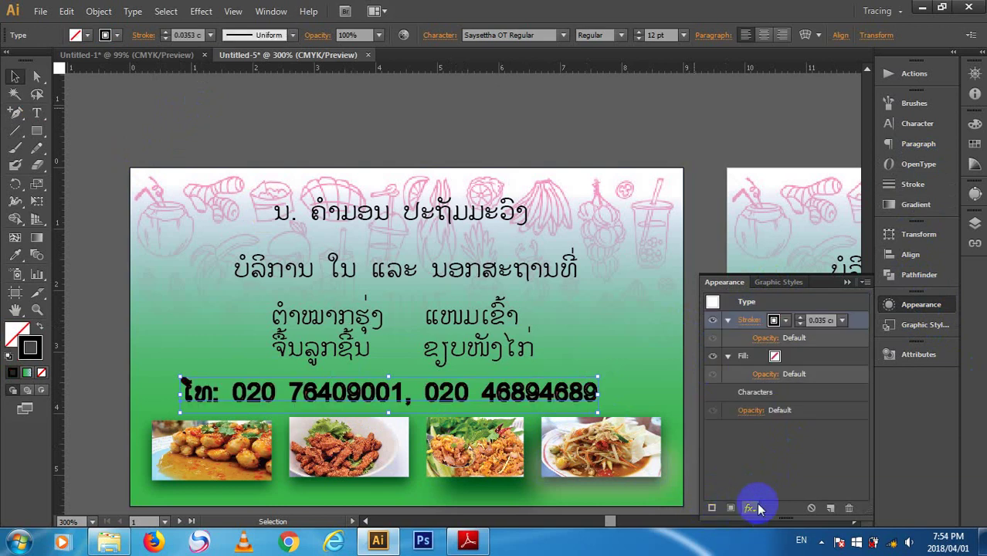
mouse_move(823, 366)
left_mouse_down()
mouse_move(809, 353)
mouse_move(807, 316)
left_mouse_up()
left_click(775, 320)
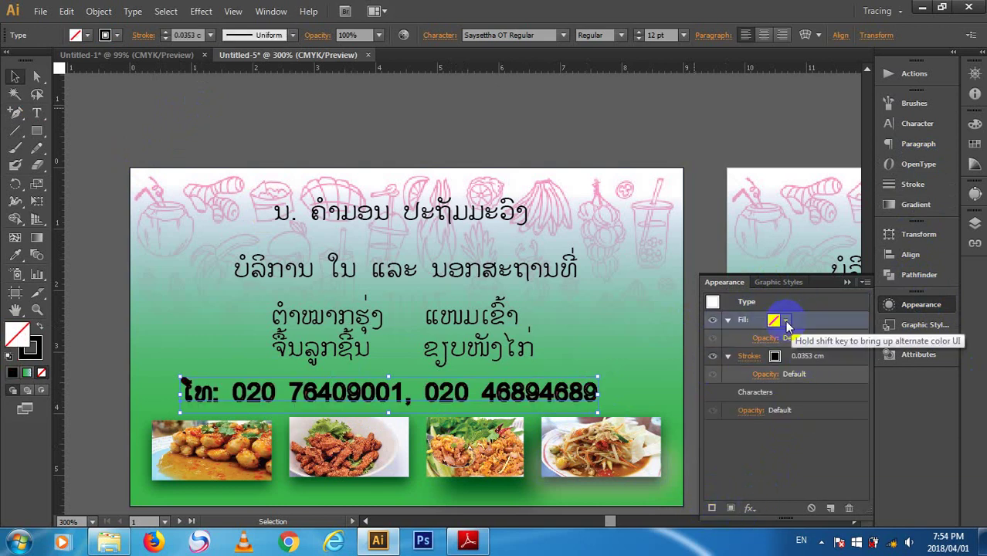
left_click(785, 320)
left_click(676, 345)
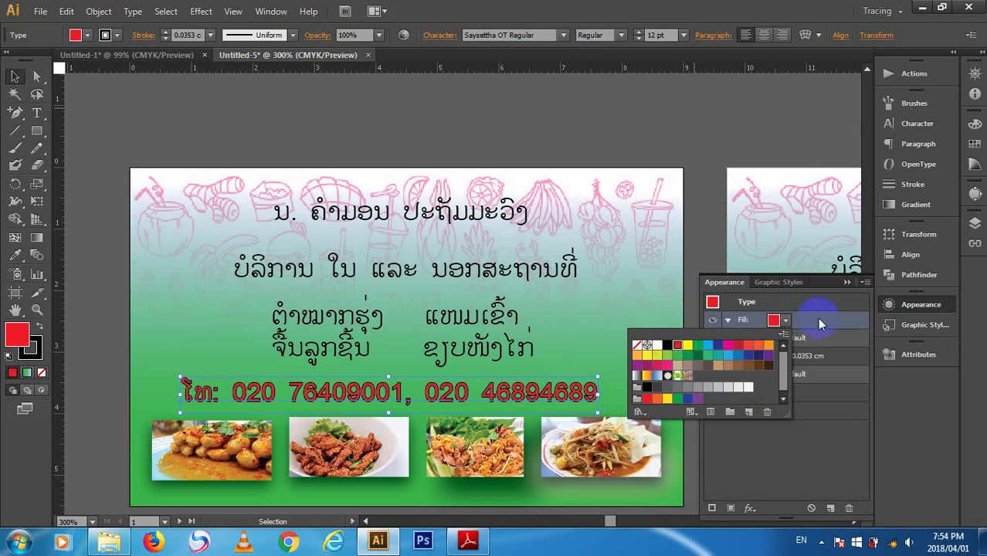
left_click(822, 321)
left_click(817, 355)
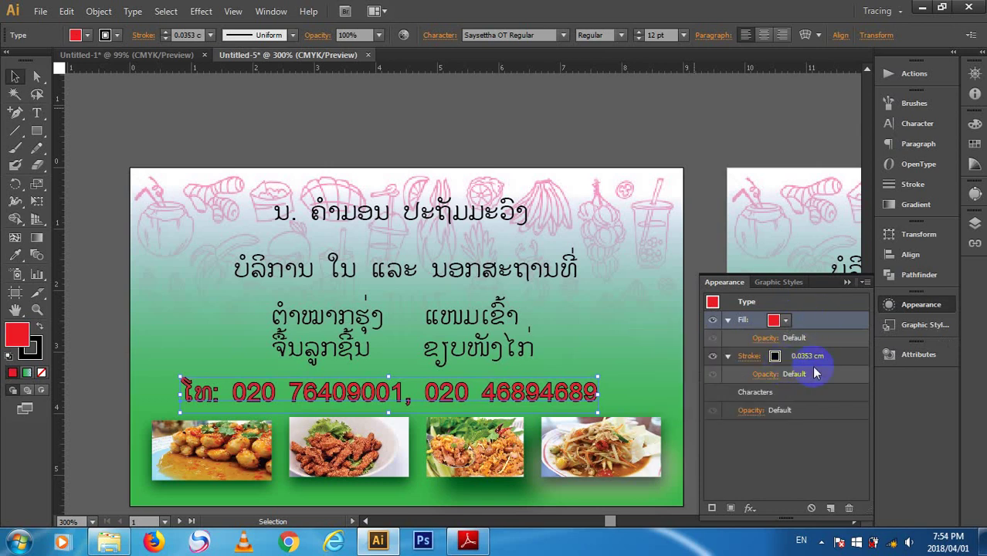
left_click(785, 356)
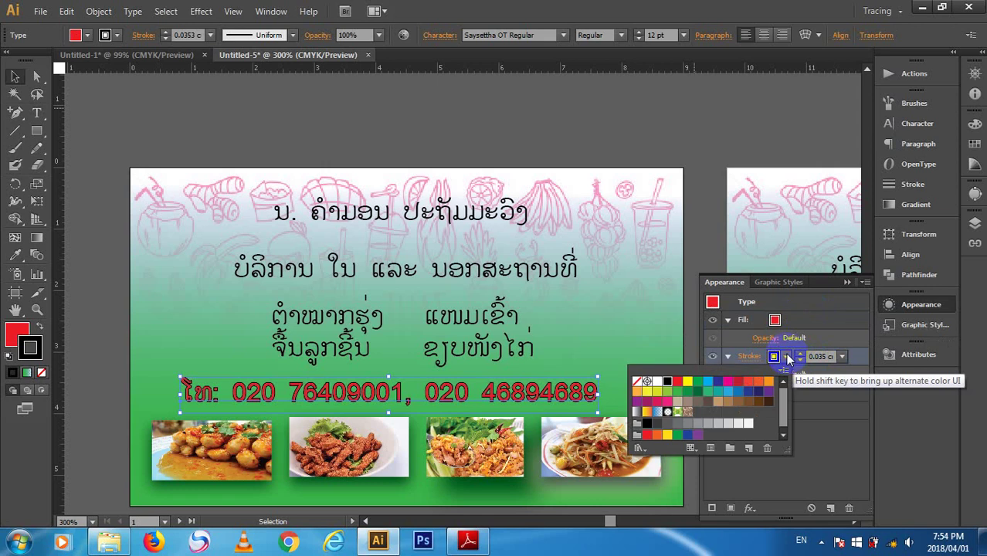
left_click(687, 382)
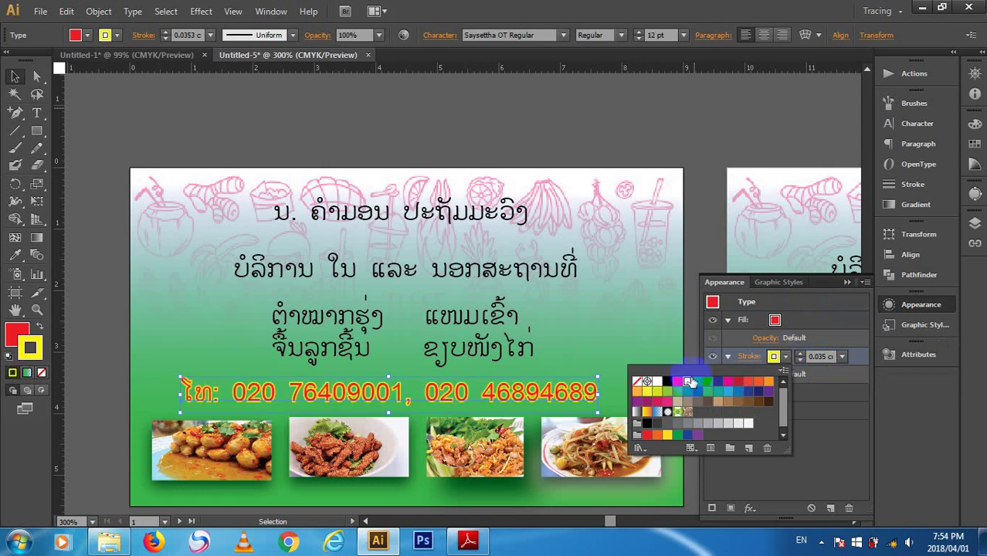
- Keep the red fill, raise the outline to 0.2 cm then down to none, and add a second fill
left_click(798, 322)
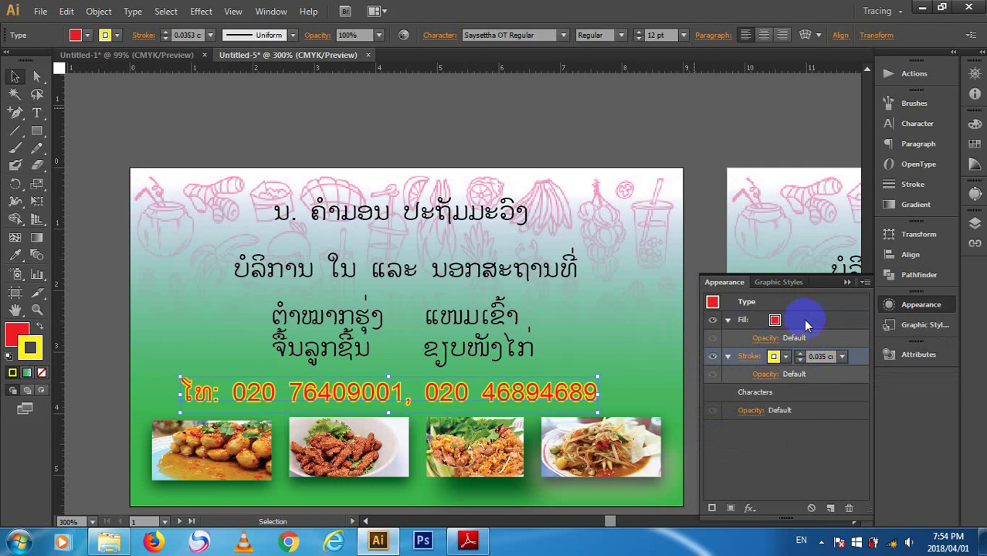
left_click(807, 318)
left_click(786, 321)
left_click(804, 319)
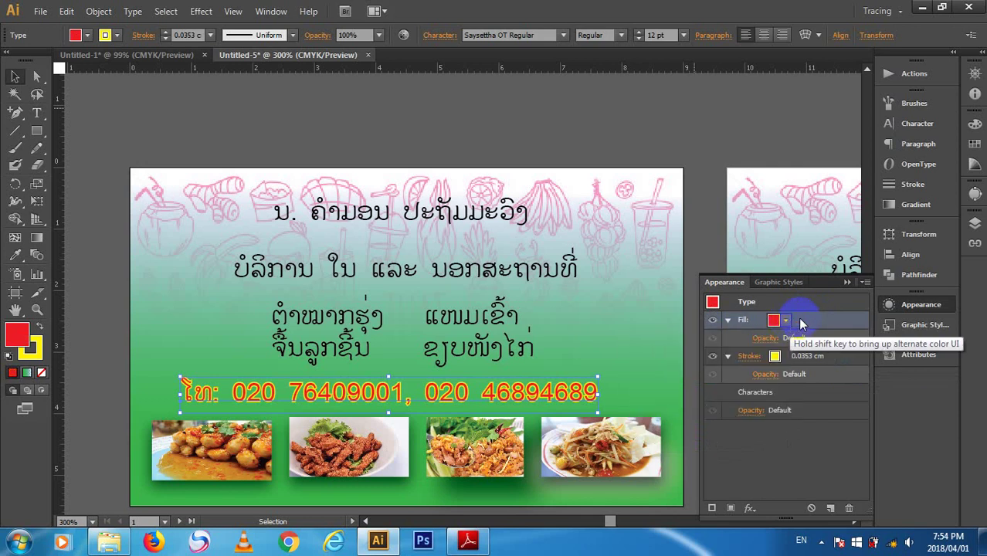
left_click(787, 358)
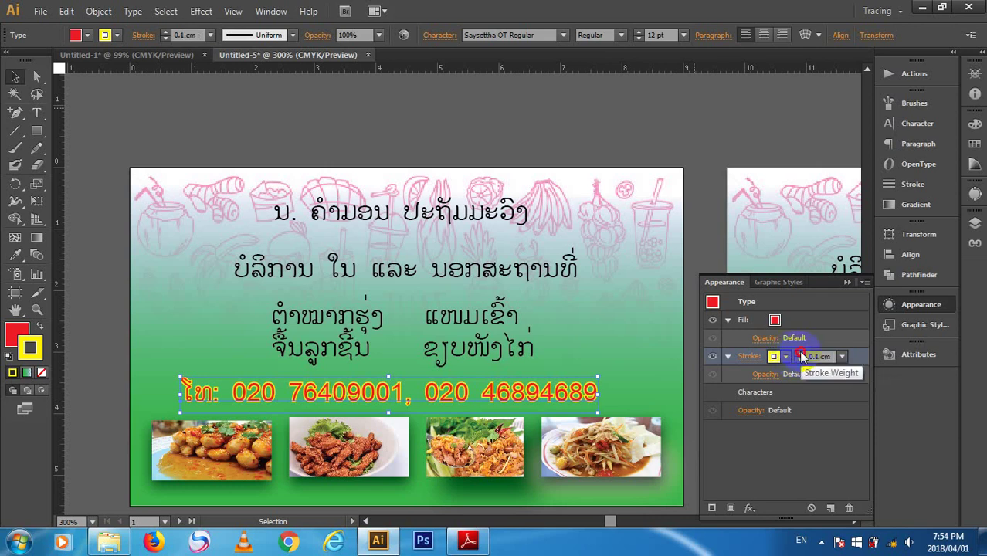
left_click(800, 353)
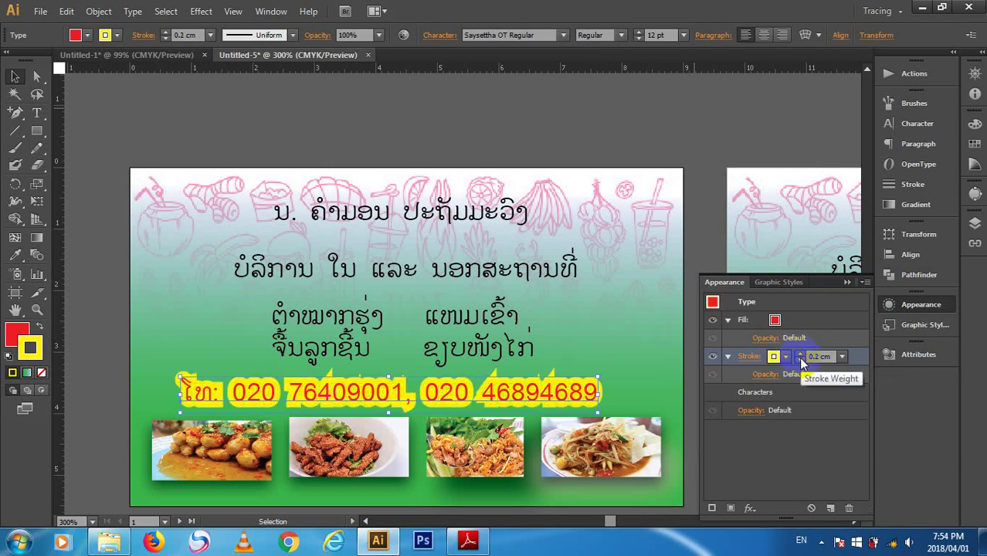
left_click(801, 360)
left_click(801, 360)
left_click(730, 511)
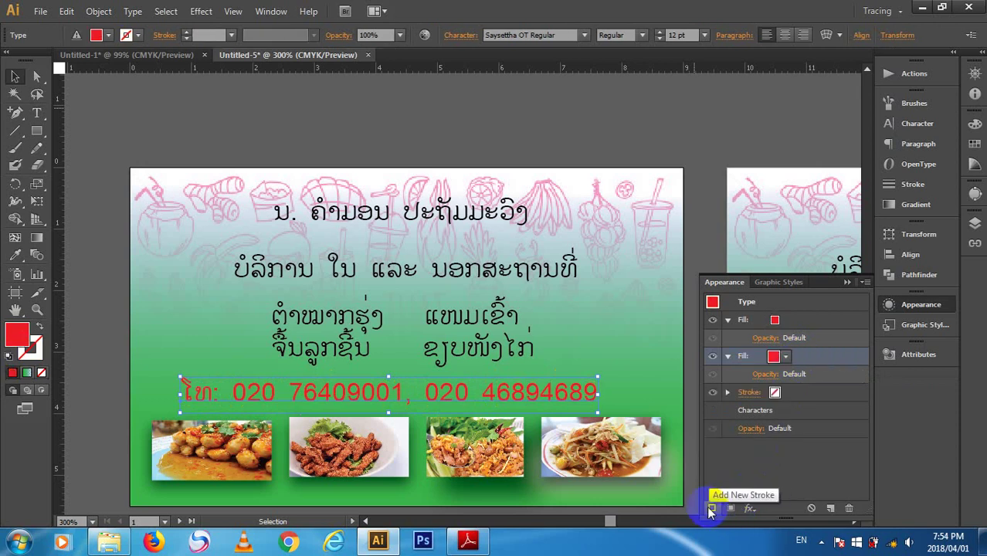
- Add extra stroke and fill layers and give the lower stroke Round Join and Round Cap
left_click(711, 509)
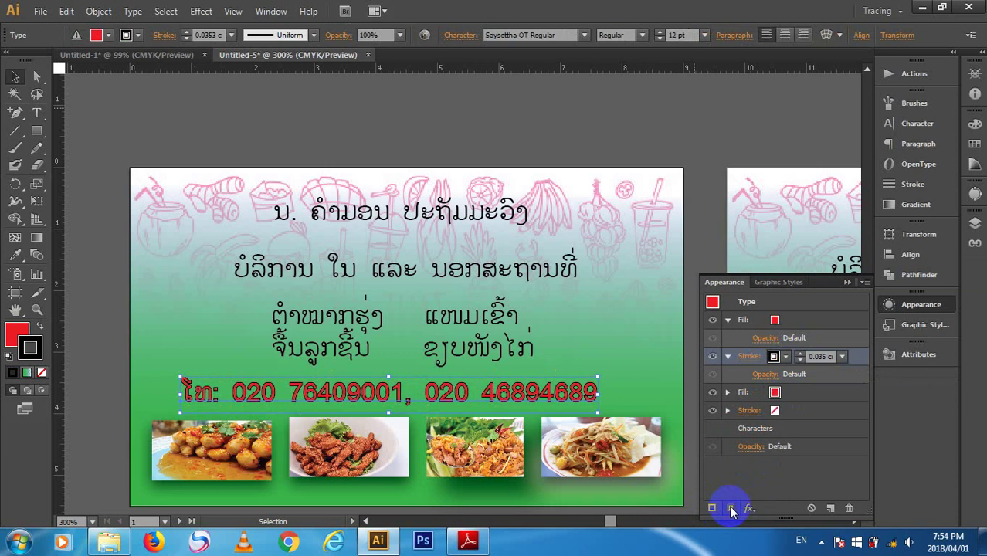
left_click(731, 509)
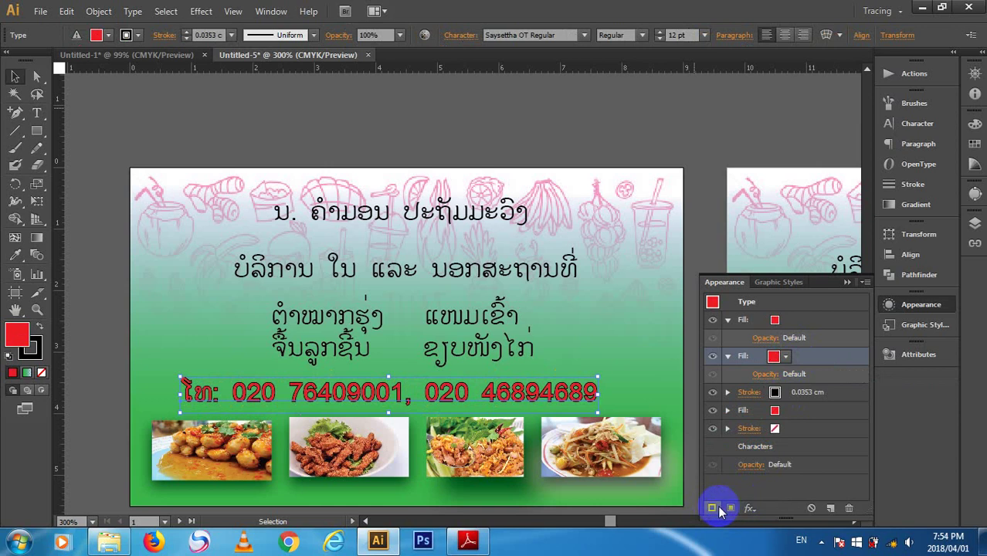
left_click(712, 508)
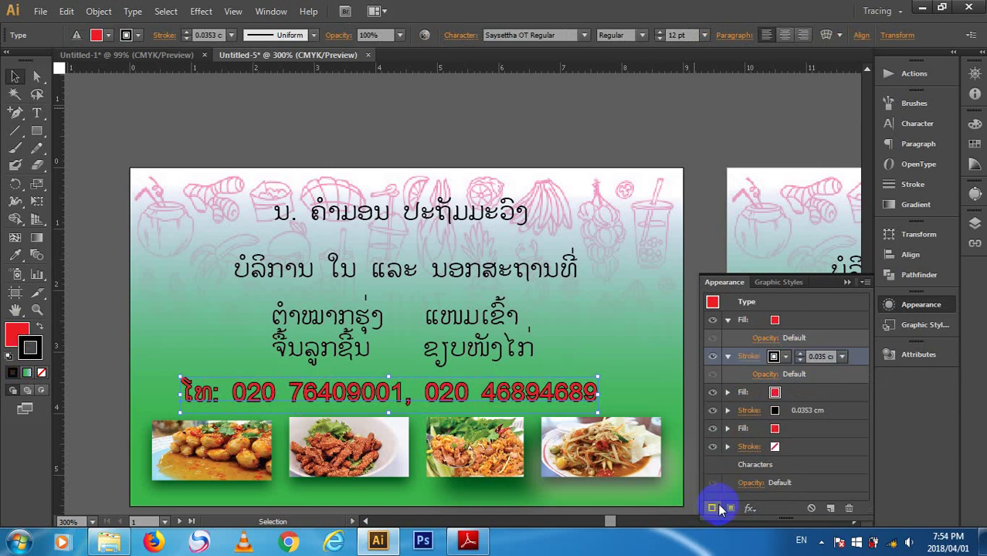
left_click(748, 410)
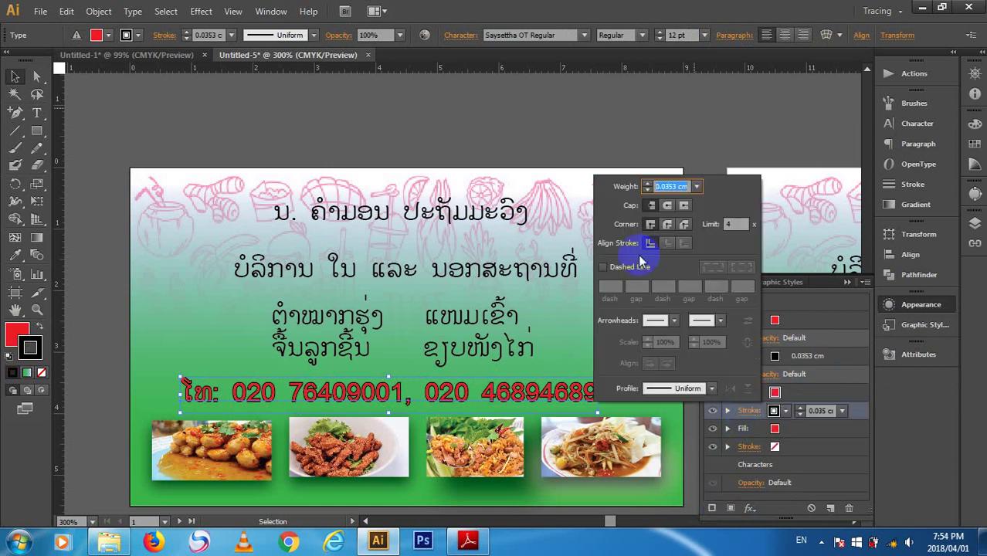
left_click(667, 224)
left_click(668, 206)
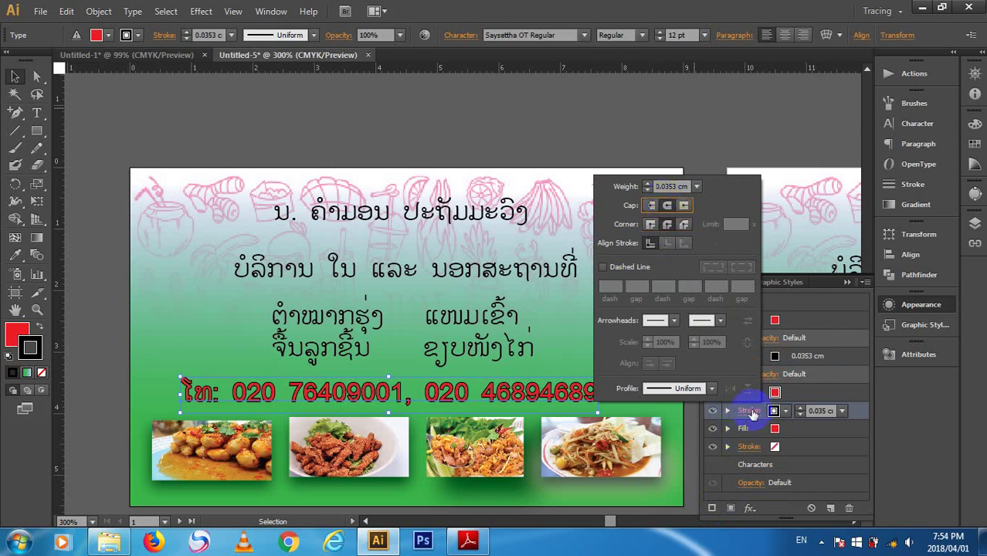
- Select the 0.0353 cm stroke and second fill layer, then delete the phone-number text
left_click(803, 357)
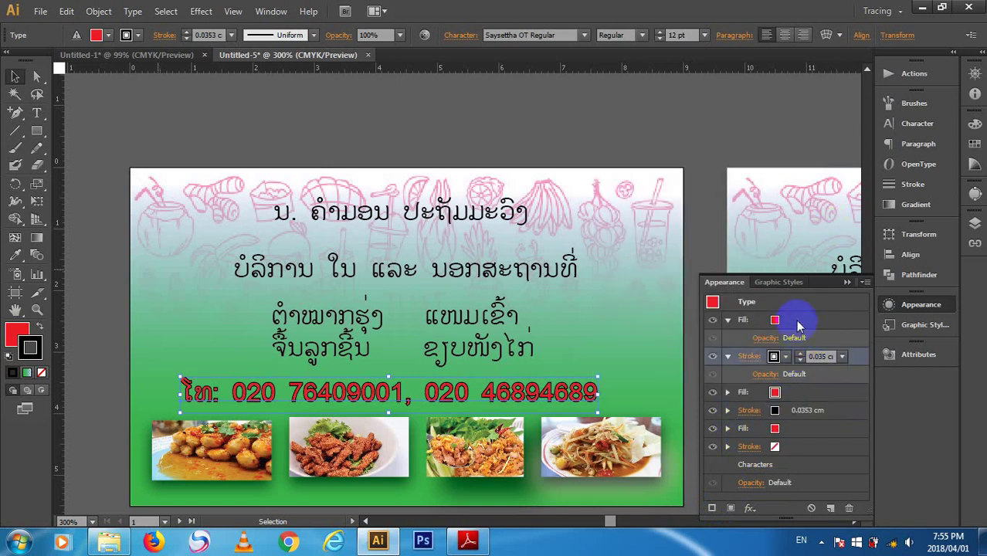
left_click(795, 361)
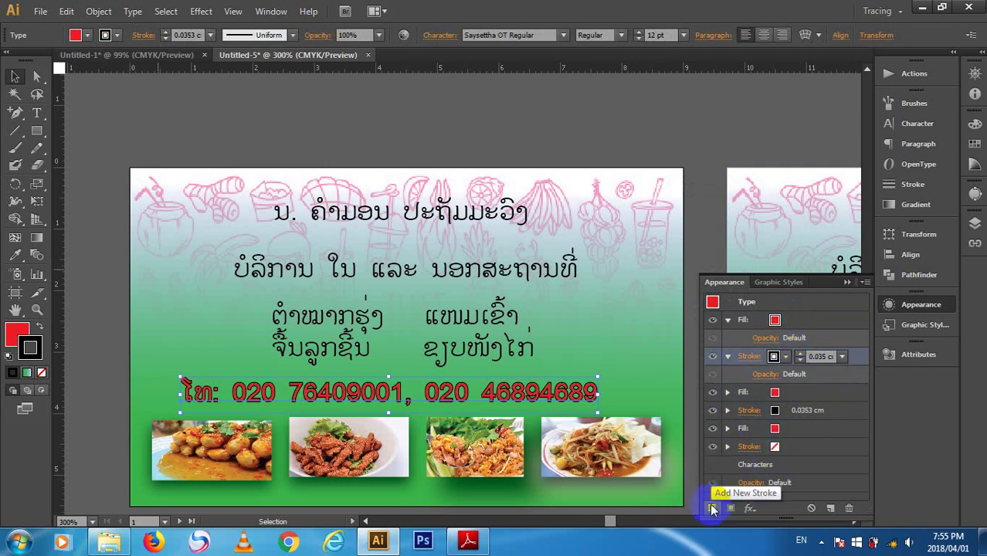
left_click(808, 398)
key("Delete")
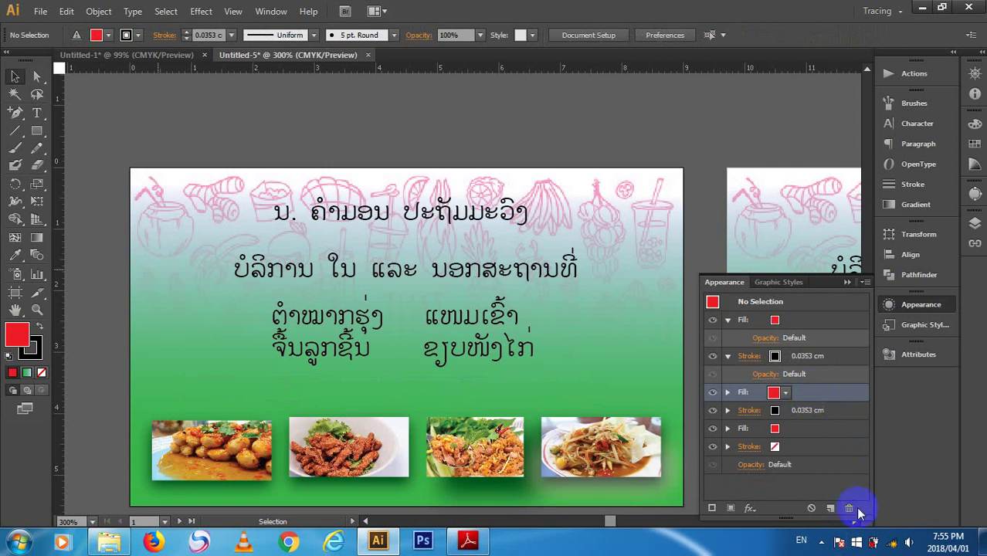
left_click(849, 507)
- Delete the extra fill and two extra stroke rows from the default appearance
left_click(804, 392)
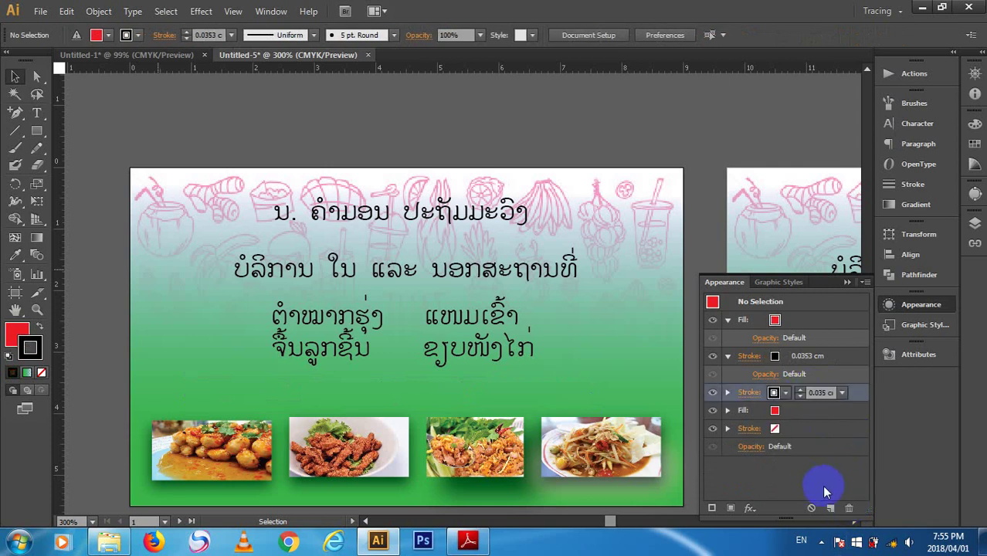
left_click(849, 508)
left_click(819, 396)
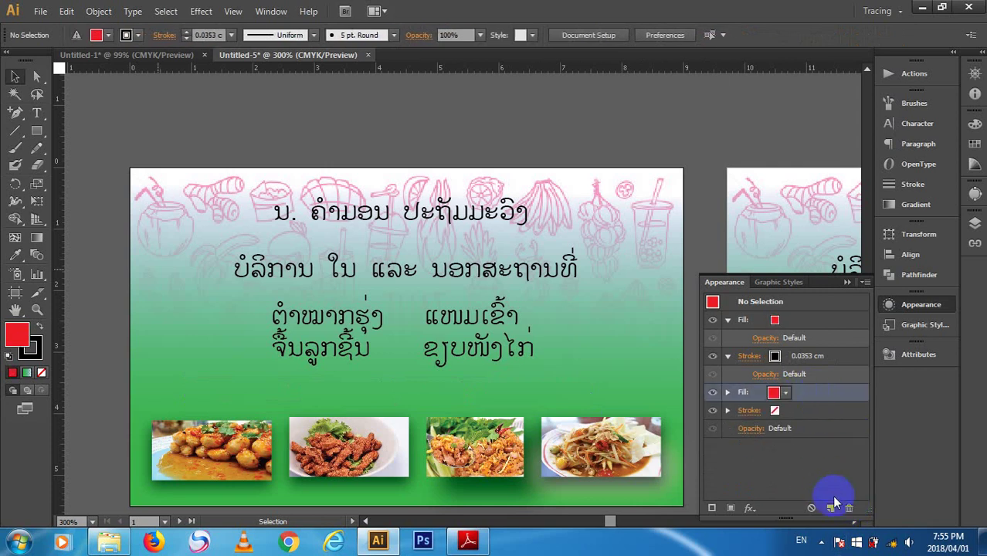
left_click(849, 507)
left_click(821, 395)
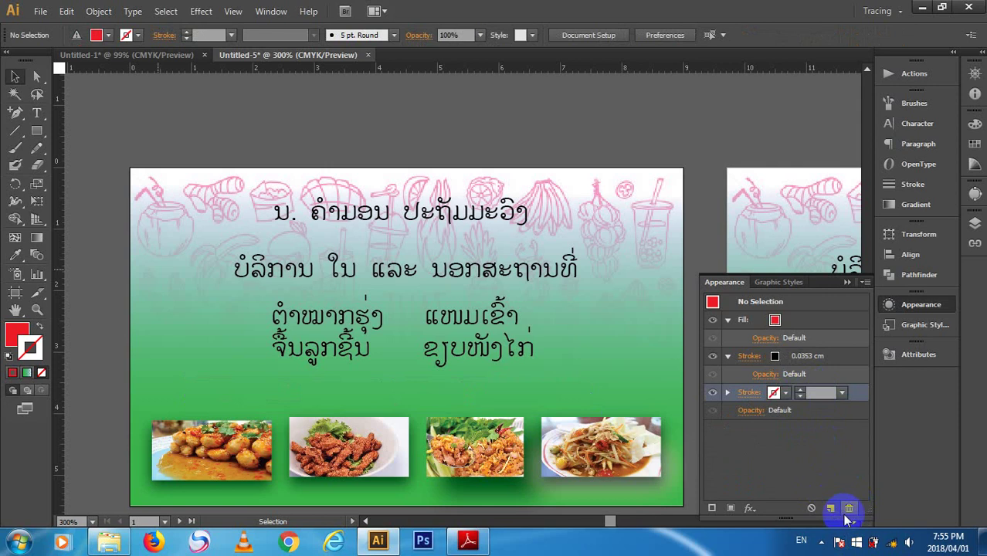
left_click(849, 508)
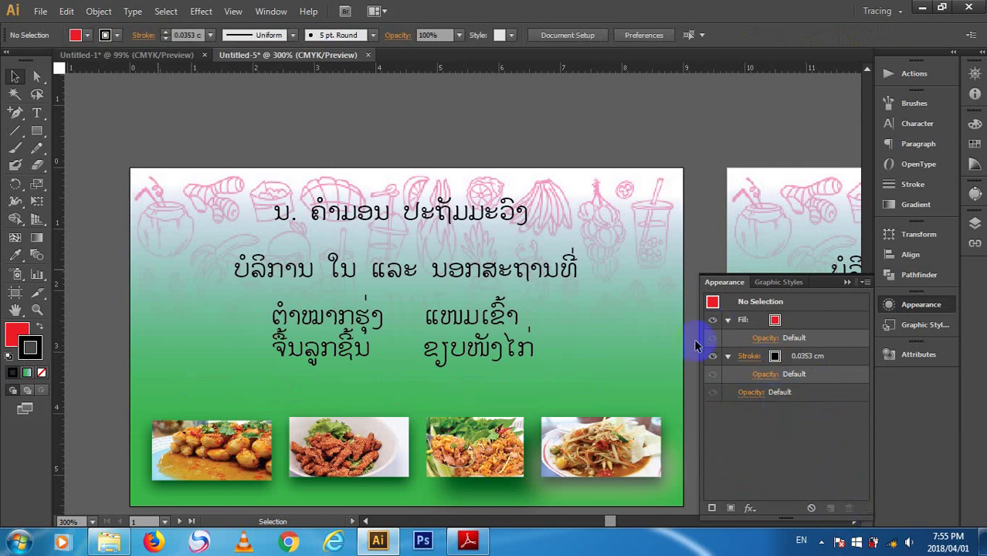
- Check the default stroke, deselect the green background, and bring the phone-number line back
left_click(820, 356)
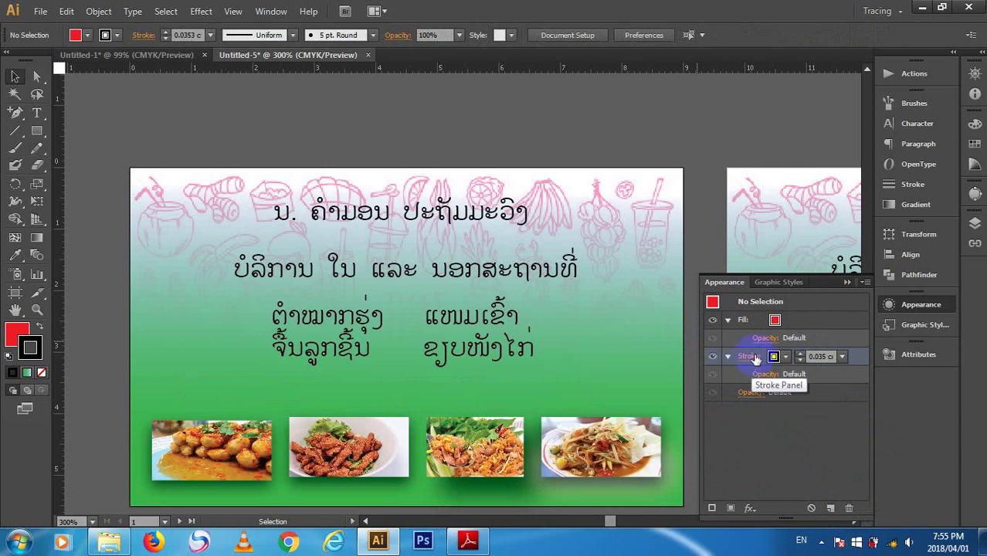
left_click(751, 356)
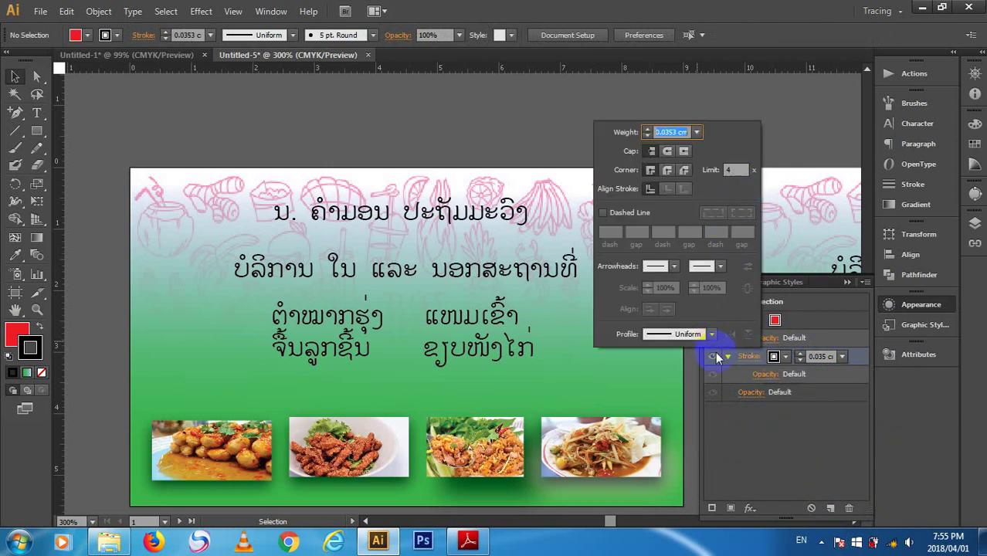
left_click(400, 394)
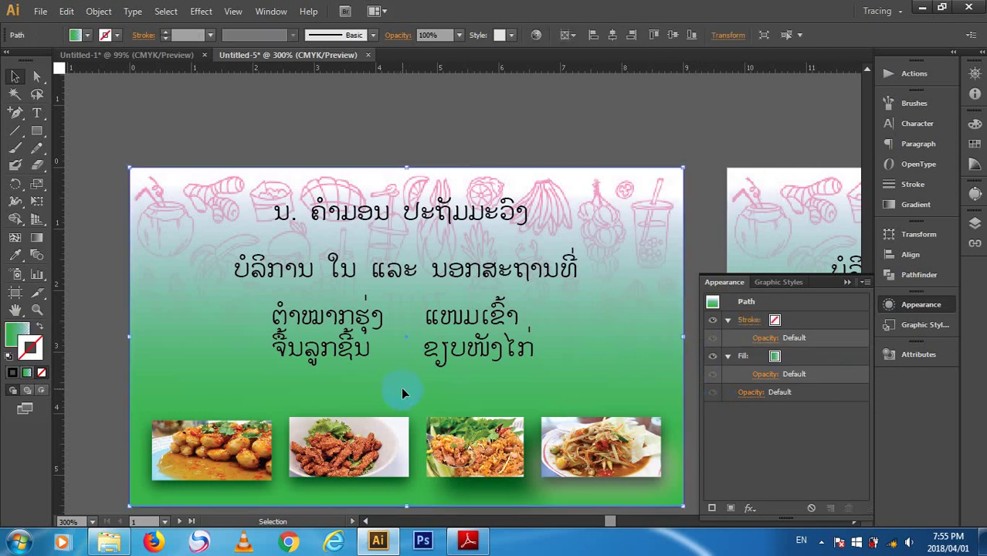
key("ctrl+shift+a")
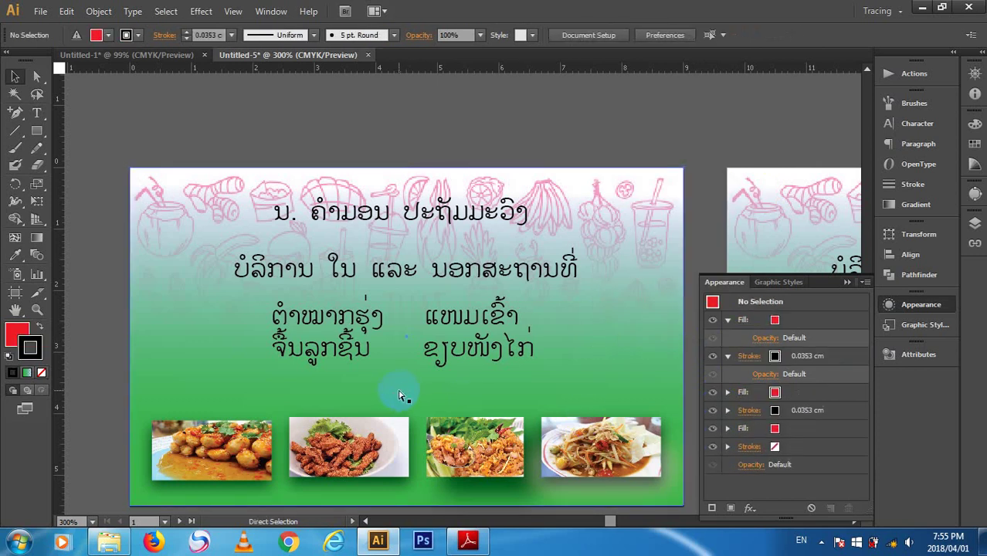
key("ctrl+f")
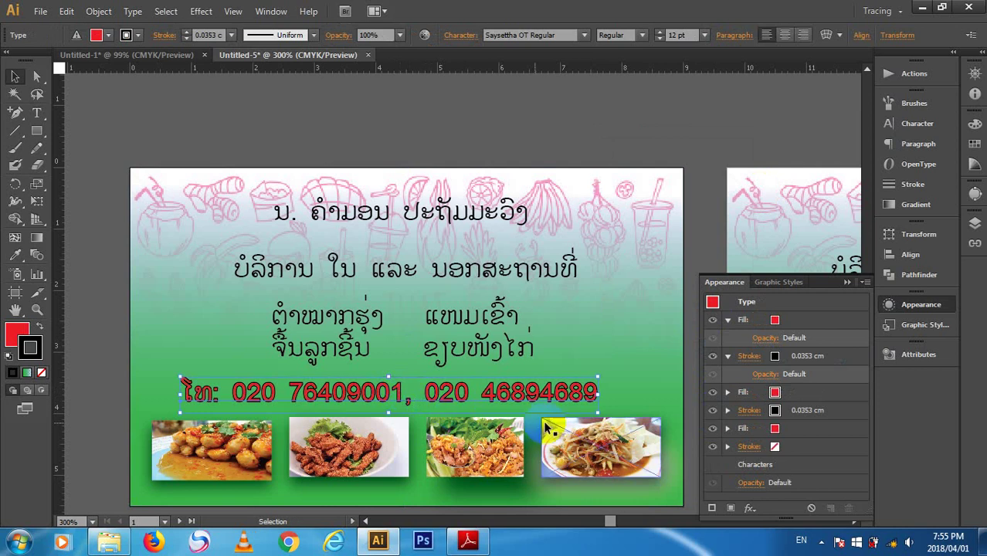
- Remove the extra fill and stroke layers from the phone text's appearance
key("v")
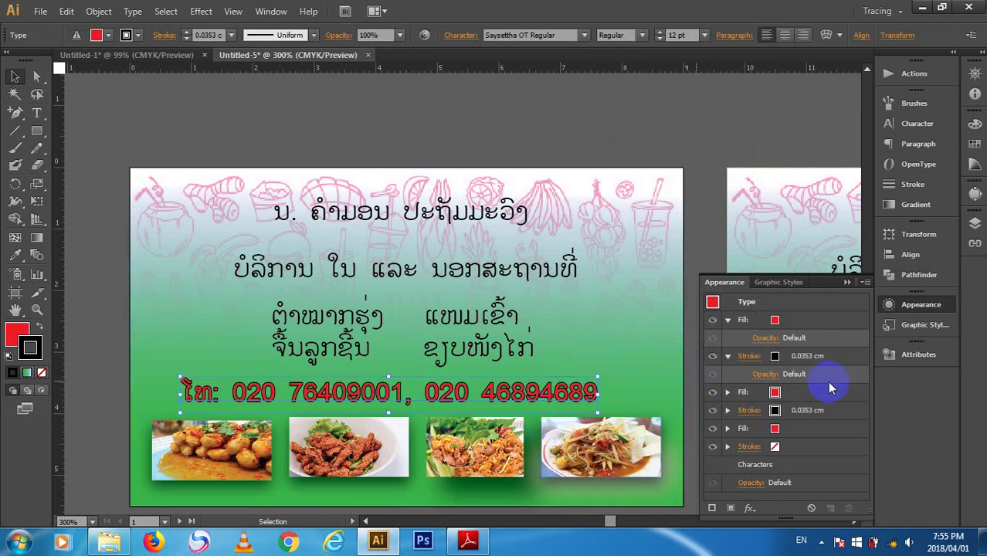
left_click(830, 379)
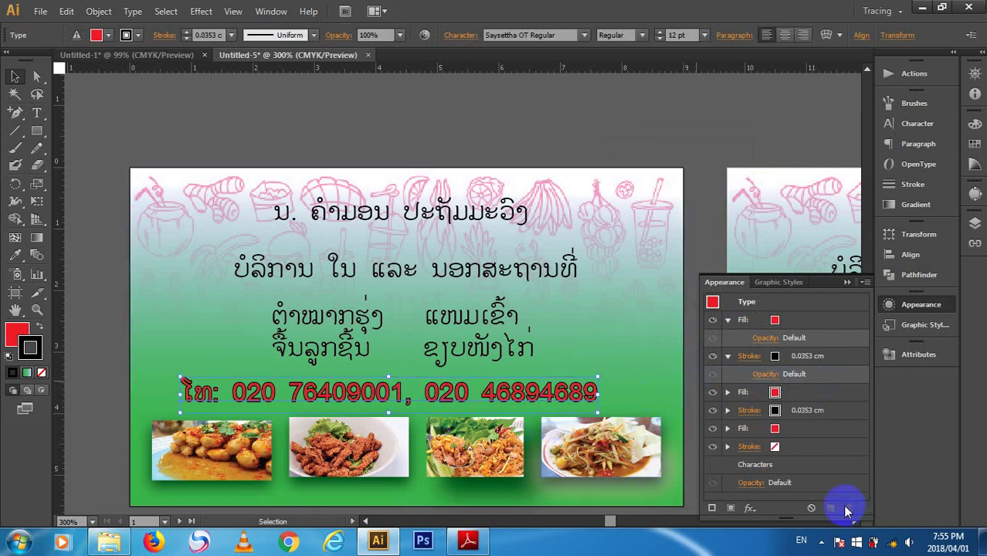
left_click_drag(815, 393, 853, 508)
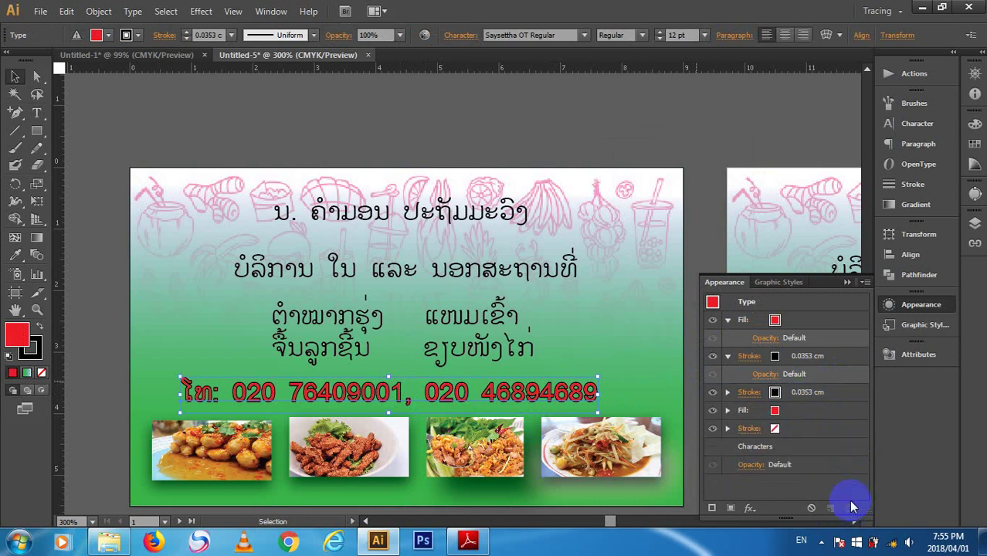
left_click(827, 393)
mouse_move(858, 396)
left_mouse_down()
mouse_move(870, 486)
mouse_move(848, 507)
left_mouse_up()
left_click(823, 398)
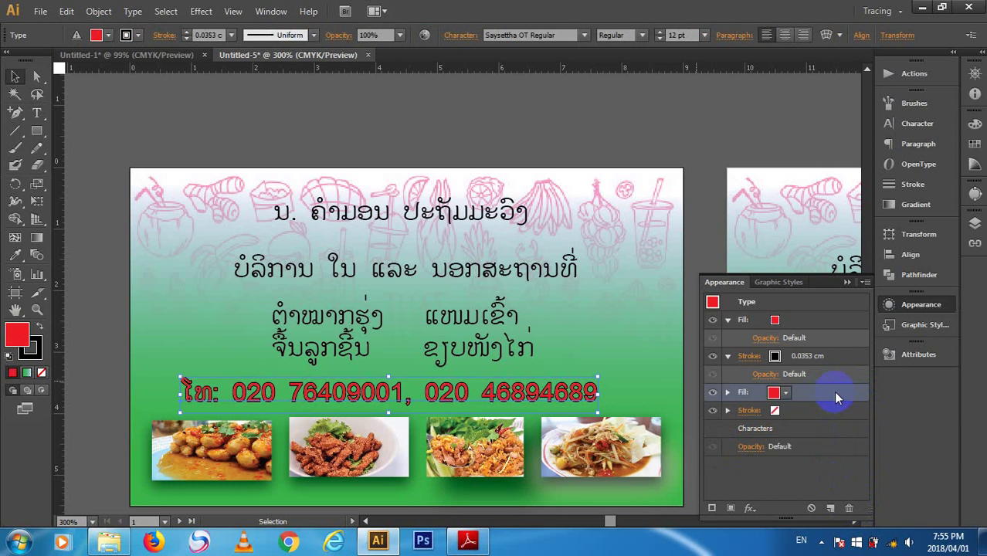
left_click_drag(837, 396, 849, 509)
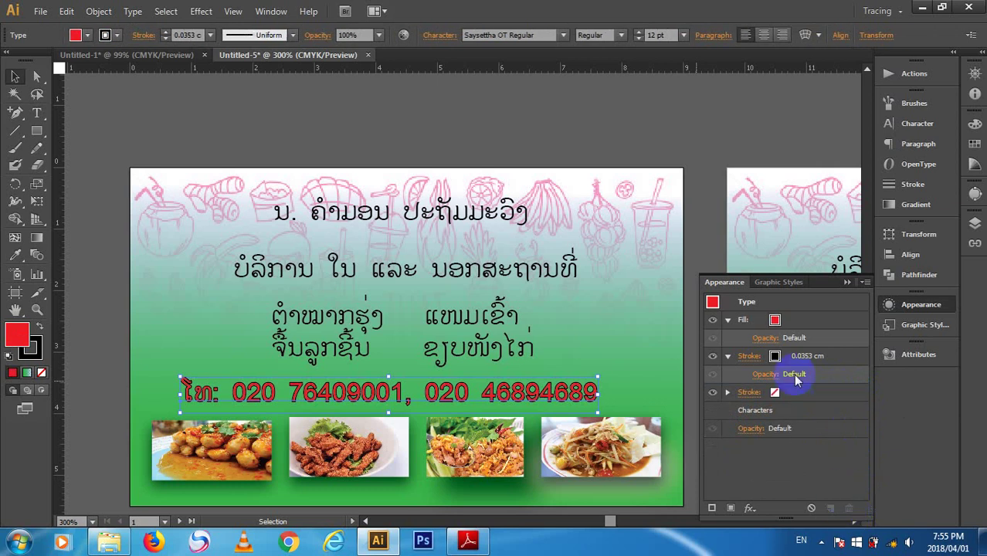
left_click(805, 395)
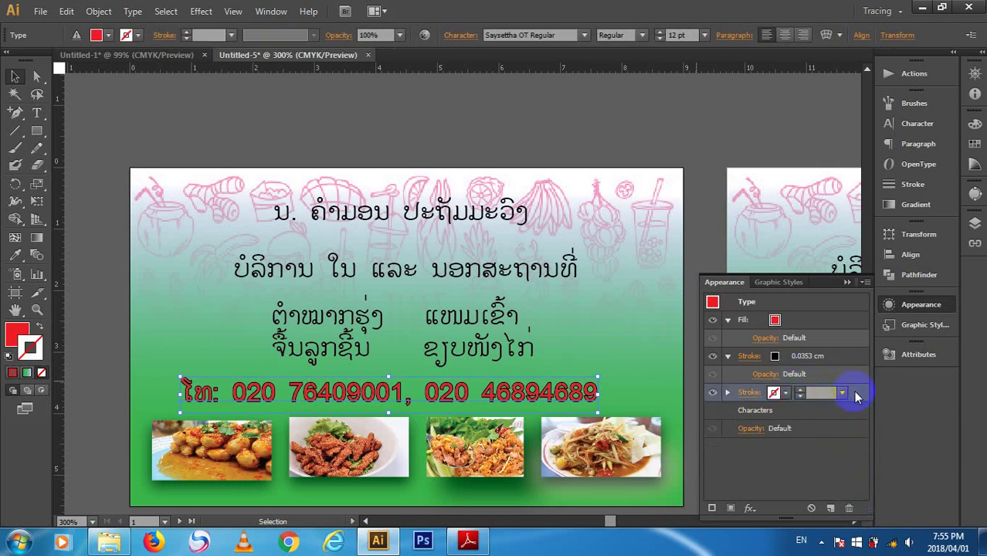
mouse_move(859, 392)
left_mouse_down()
mouse_move(865, 487)
mouse_move(853, 510)
left_mouse_up()
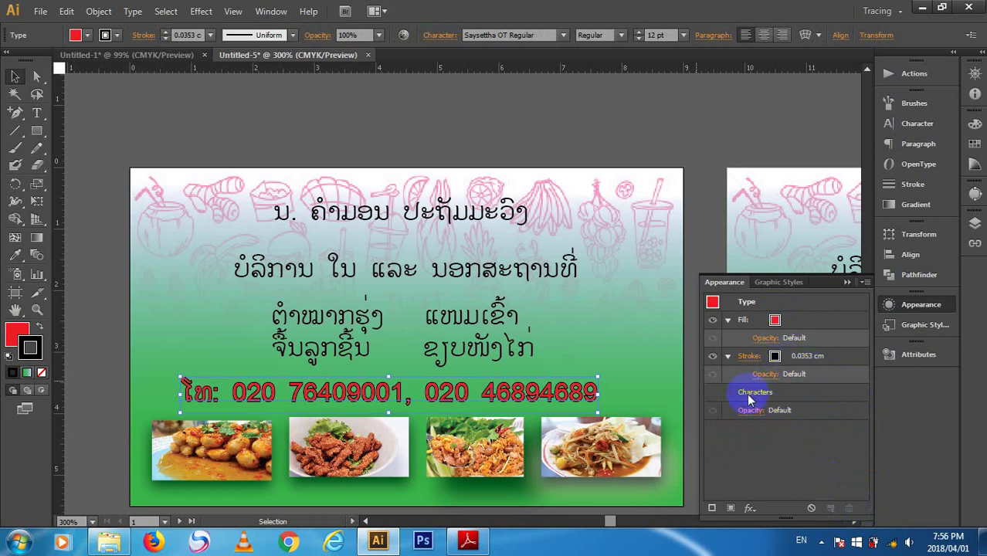
- Change the phone numbers' outline colour to White and deselect the text
left_click(750, 358)
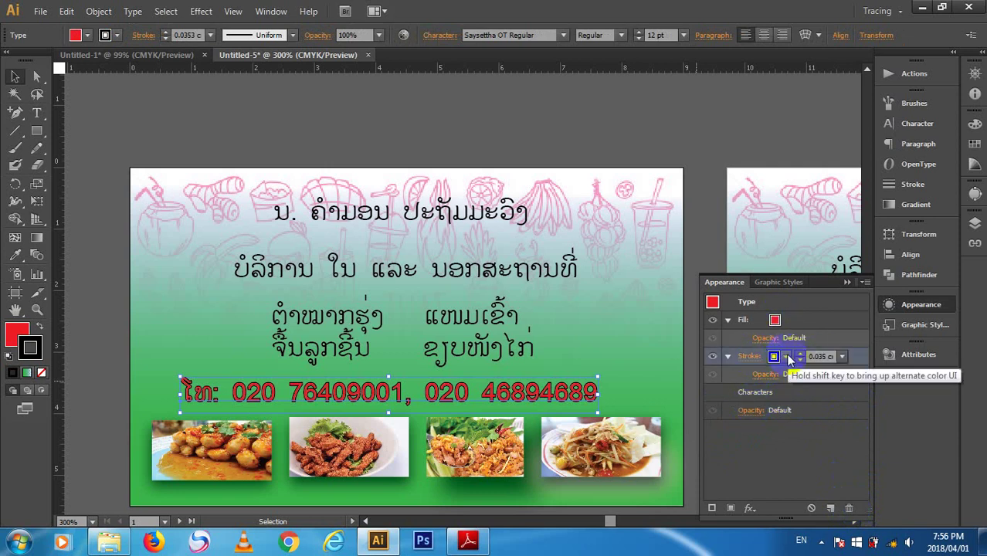
left_click(786, 357)
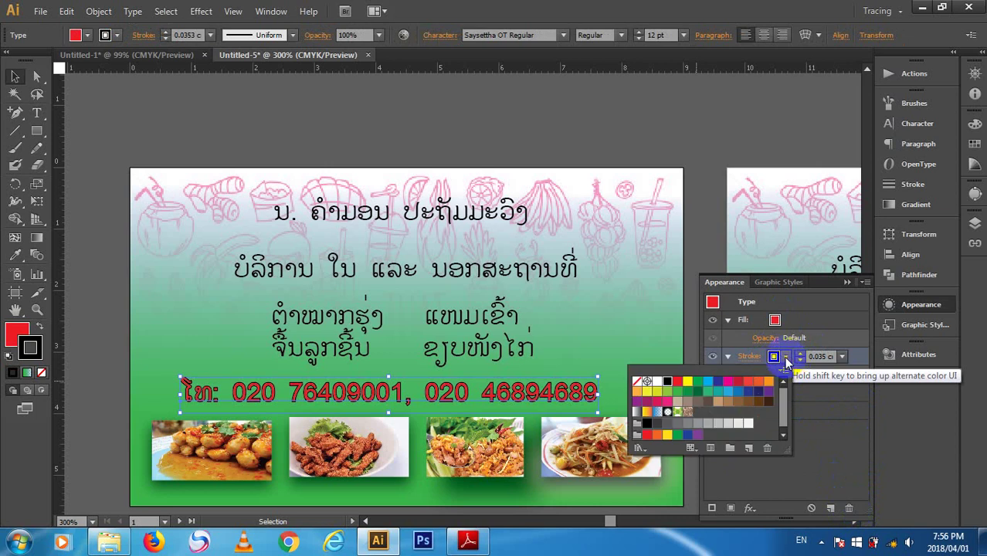
left_click(657, 382)
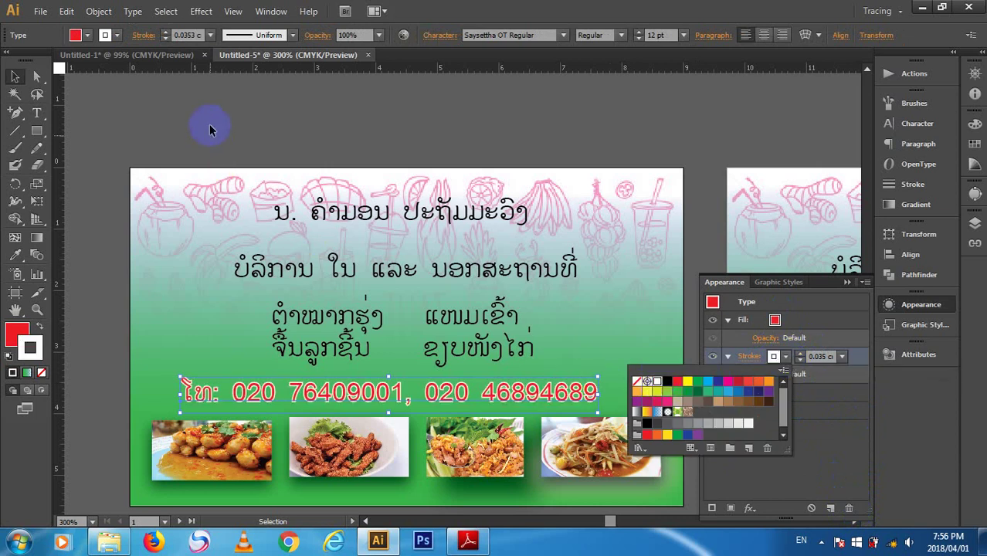
left_click(346, 95)
left_click(345, 128)
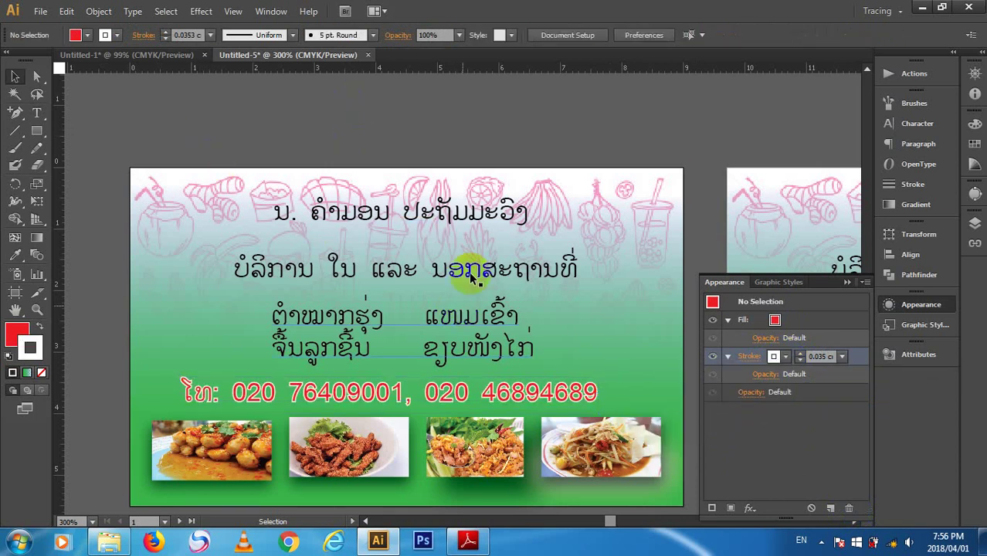
left_click(473, 222)
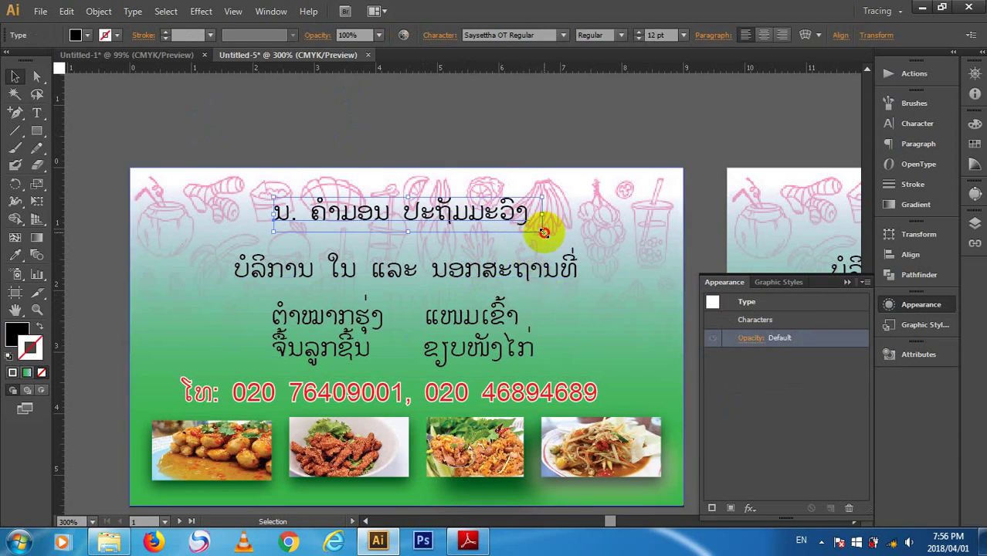
- Enlarge the title to 14.94 pt, then scale up the red phone-number line and nudge it left
left_click_drag(544, 232, 610, 258)
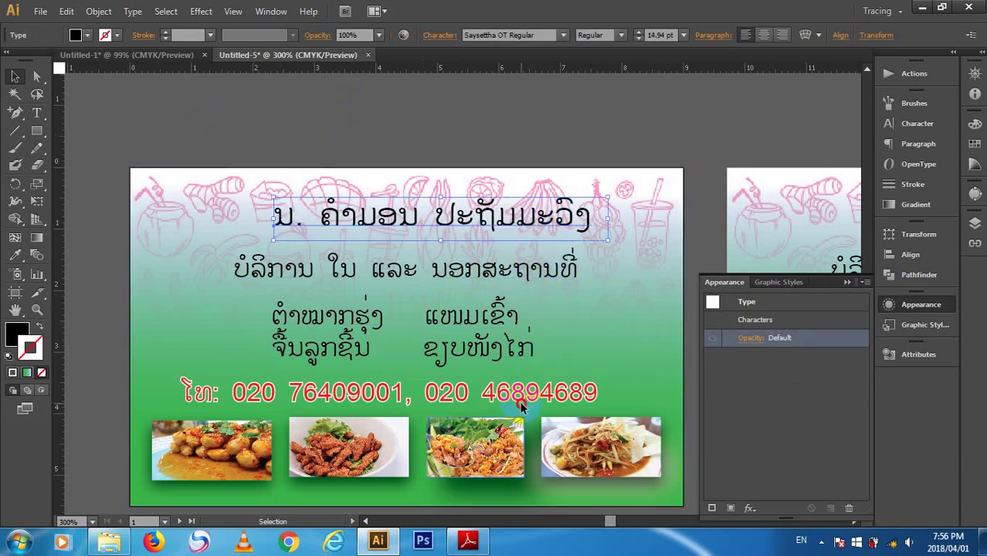
left_click(521, 407)
left_click(525, 393)
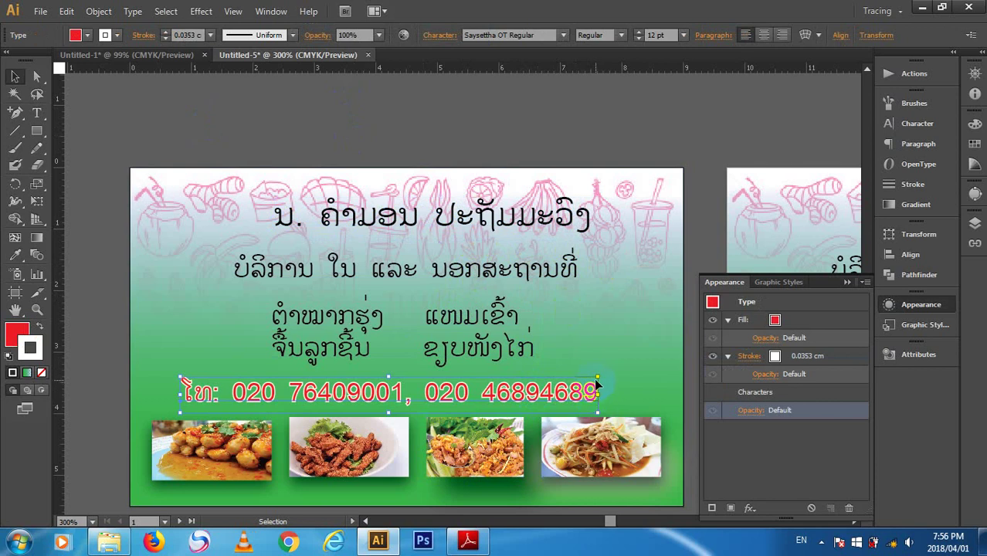
left_click_drag(597, 384, 642, 373)
left_click_drag(478, 390, 466, 392)
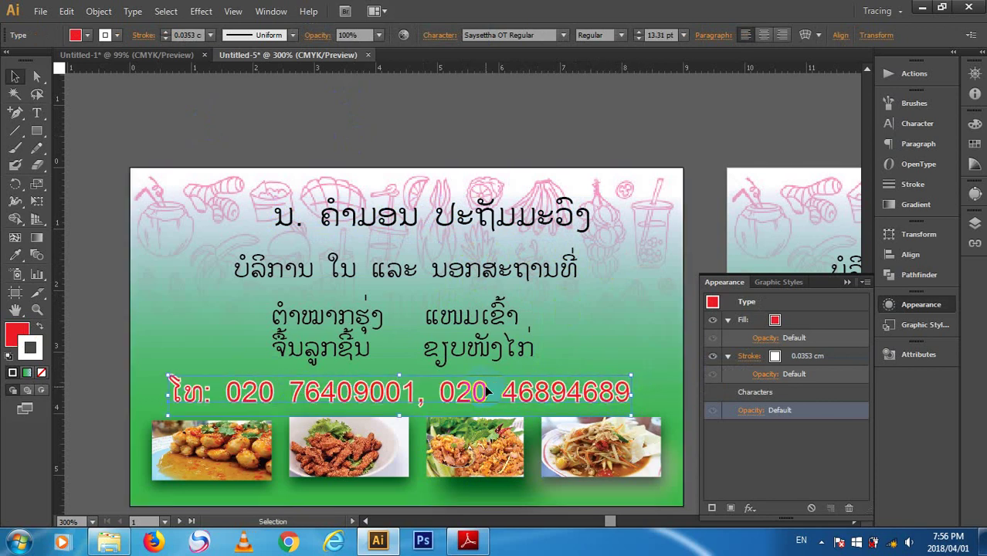
- Enlarge the title further to 16.14 pt and shift it left to centre it
left_click(469, 128)
left_click(502, 209)
left_click_drag(463, 222, 443, 216)
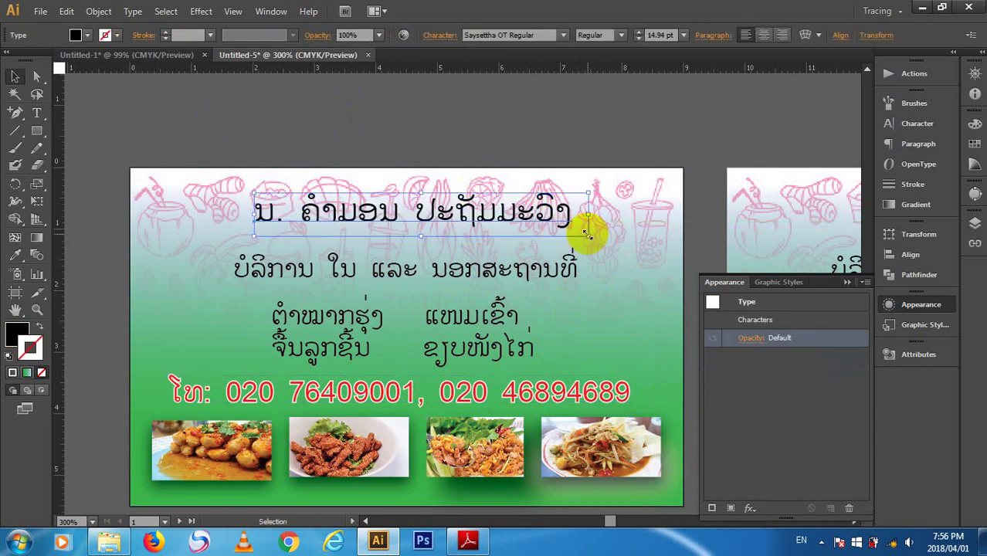
left_click_drag(588, 234, 615, 240)
left_click_drag(547, 215, 543, 214)
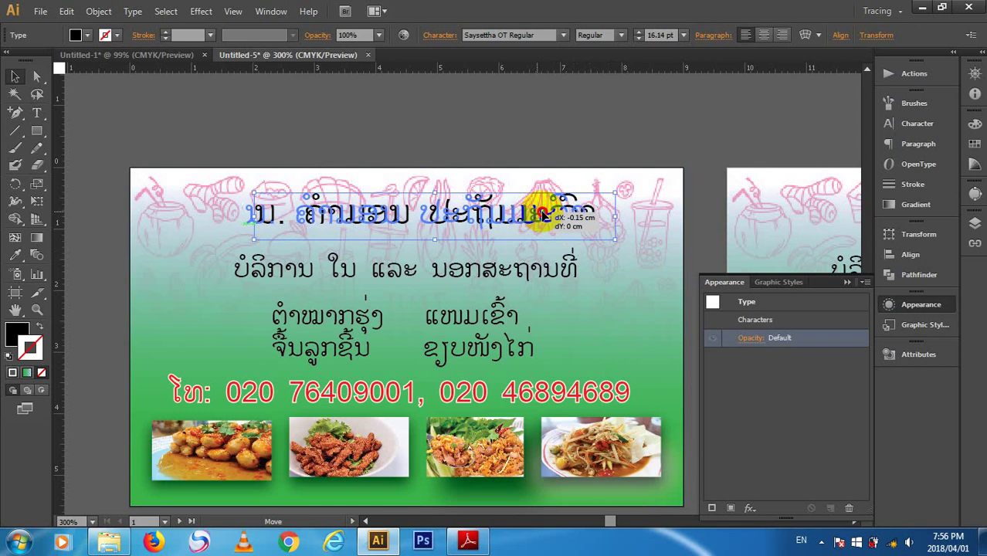
left_click(562, 144)
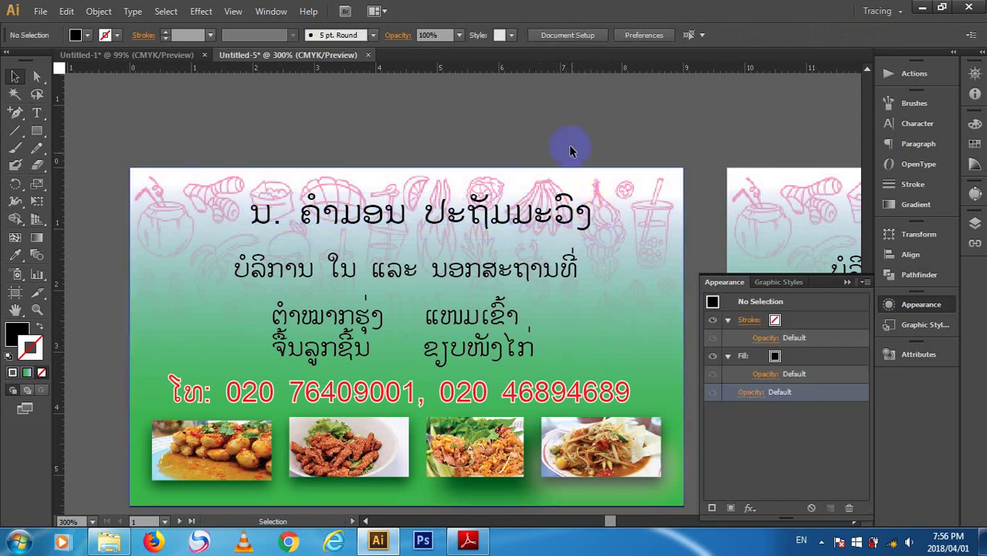
left_click(487, 280)
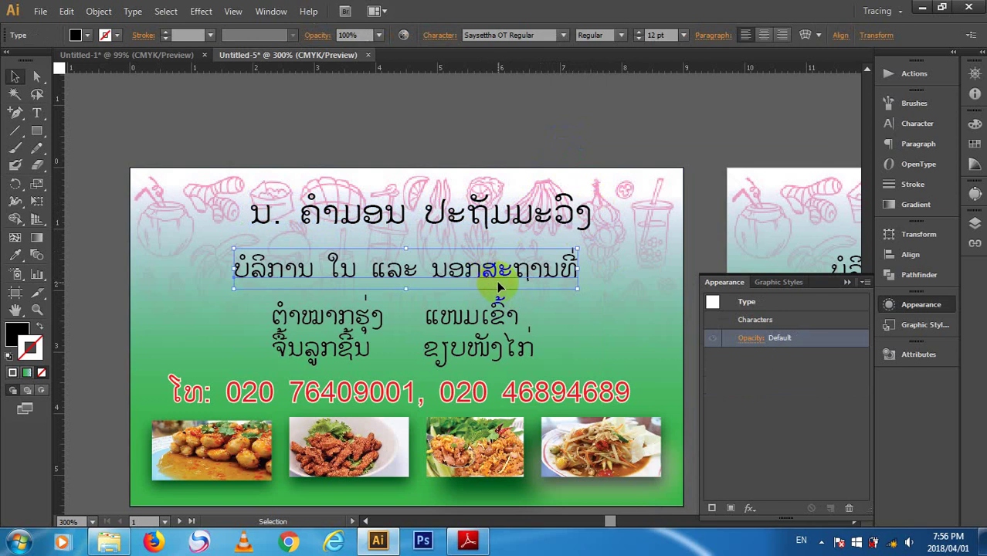
- Move the service line, two-column text block, title and phone-number line above the artboard
left_click_drag(497, 280, 477, 132)
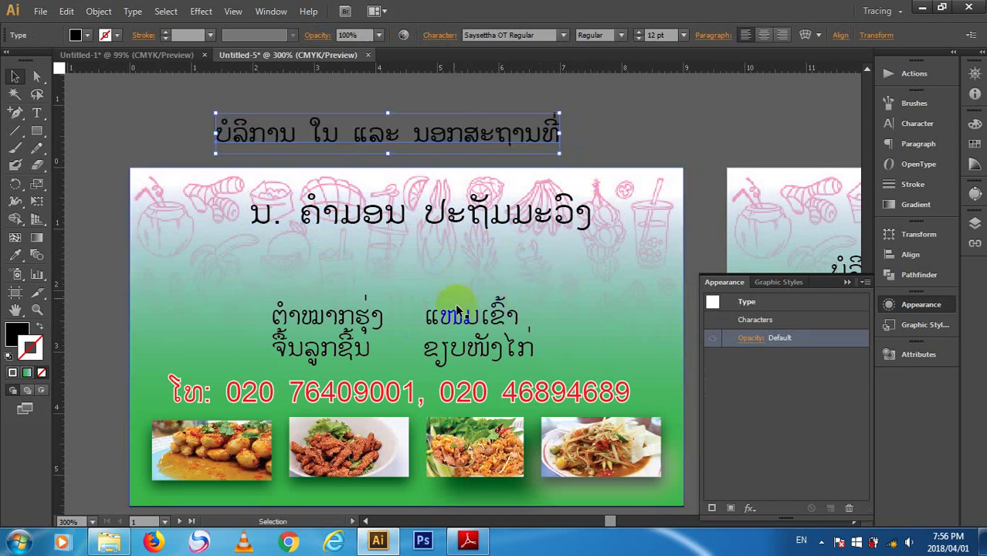
left_click_drag(457, 311, 473, 202)
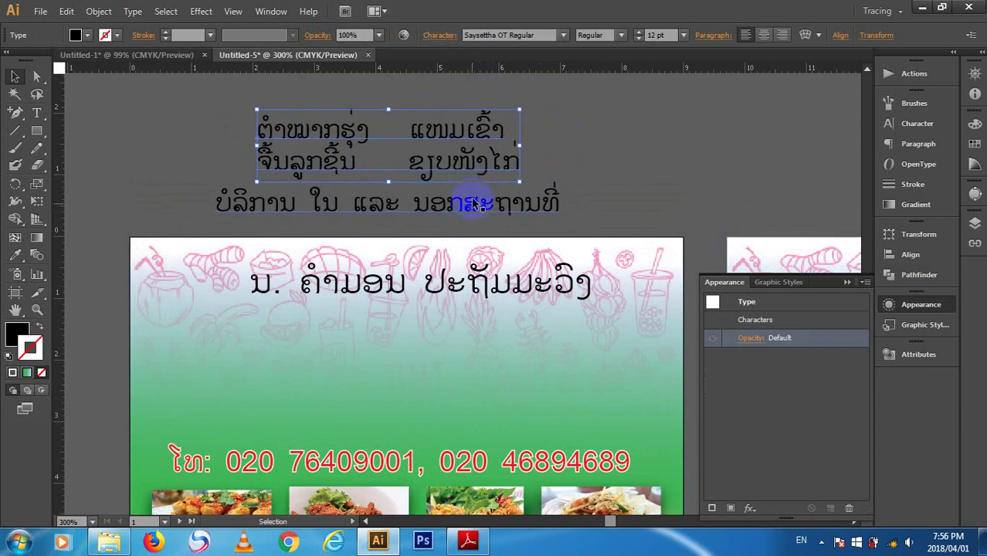
left_click(473, 202)
left_click(661, 158)
left_click_drag(560, 276, 500, 83)
left_click(458, 467)
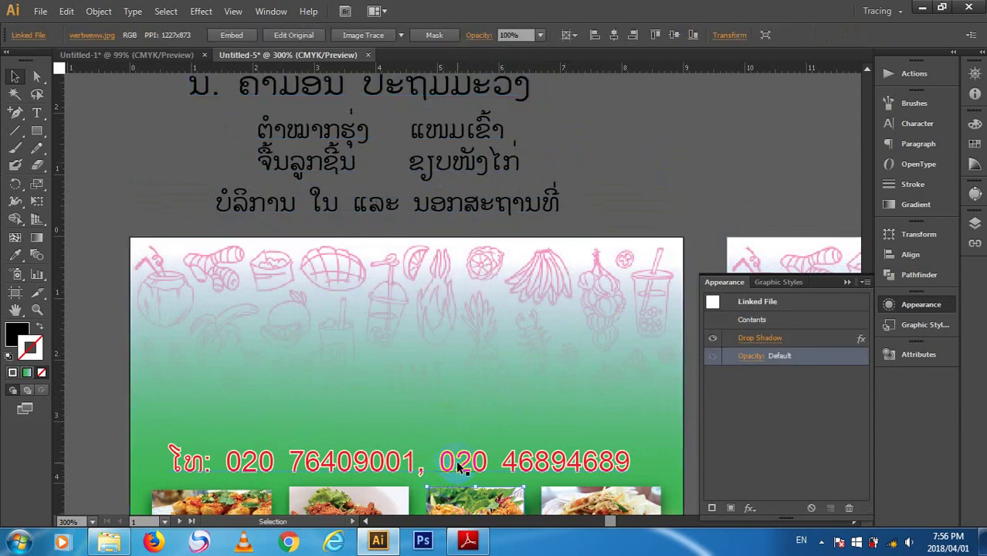
left_click(484, 464)
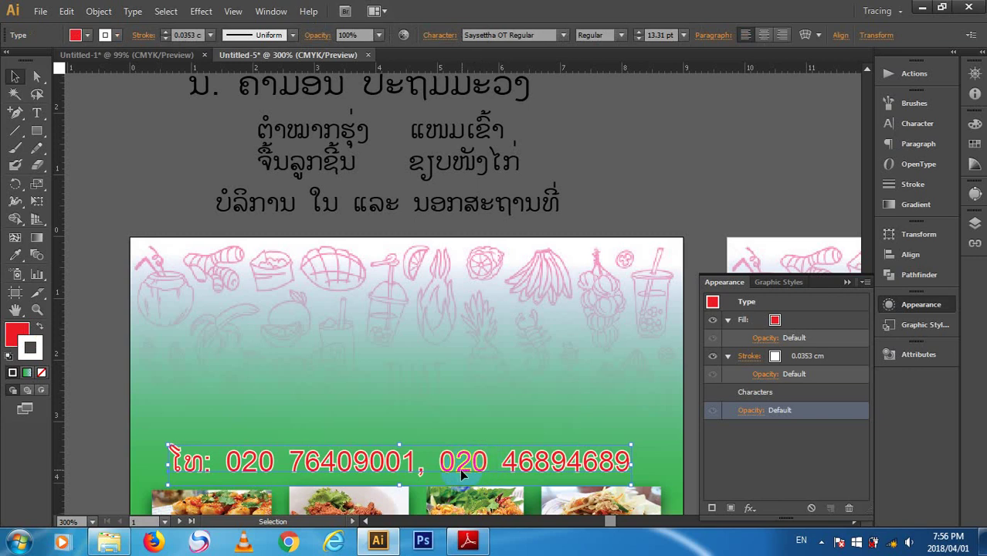
key("Delete")
key("ctrl+z")
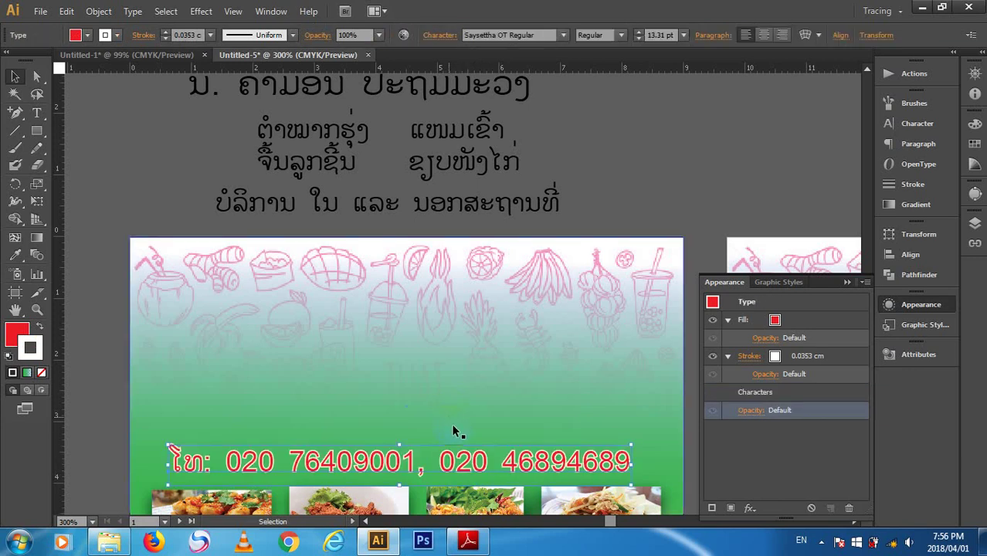
left_click_drag(452, 469, 342, 35)
scroll(370, 139, "up", 2)
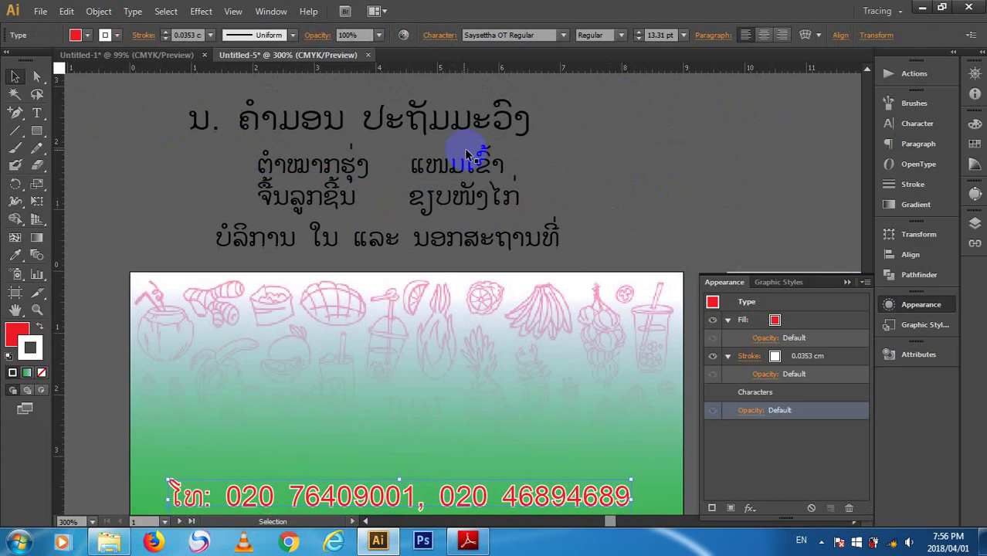
- Restore the text lines to their card layout and group all the card's text together
key("a")
key("ctrl+z")
key("ctrl+z")
key("ctrl+z")
key("ctrl+z")
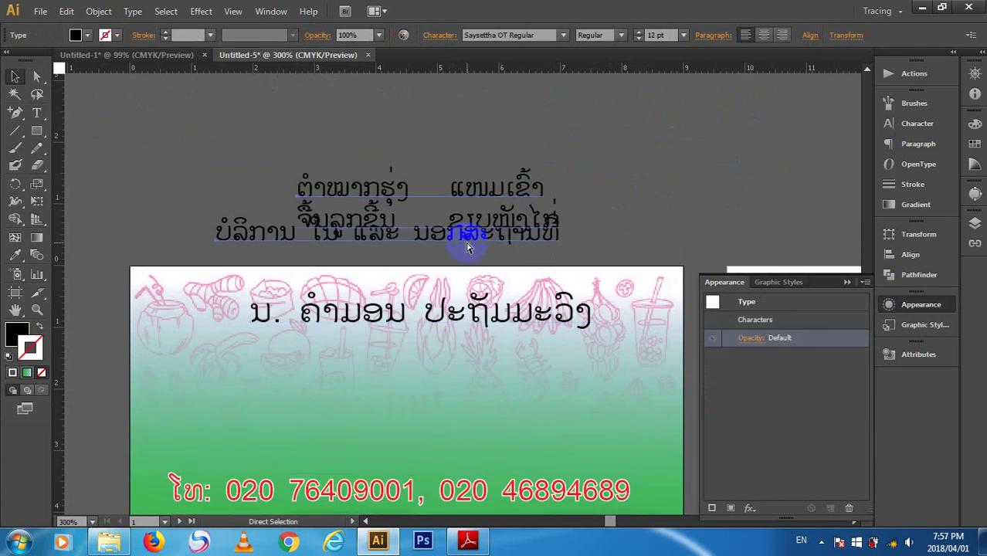
left_click(395, 339, "shift")
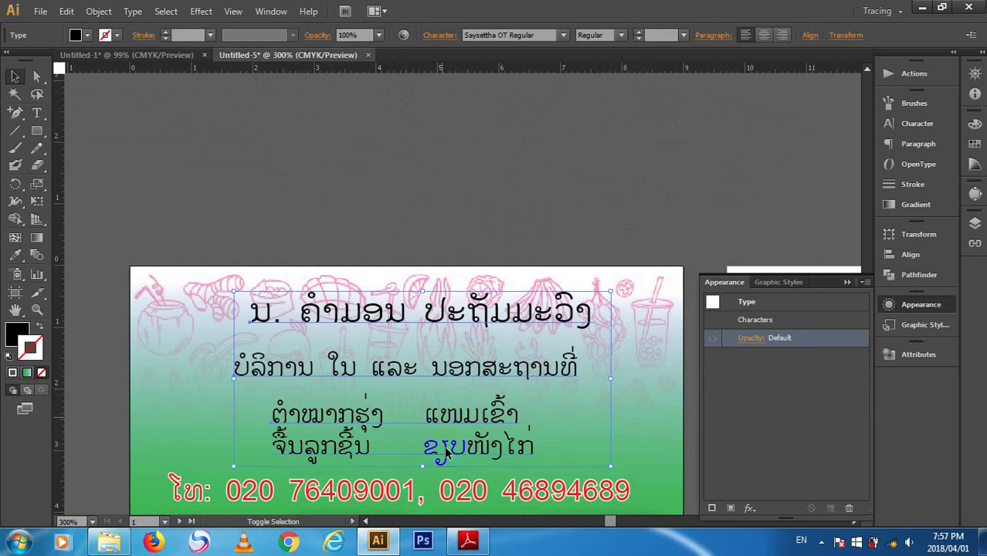
key("ctrl+a")
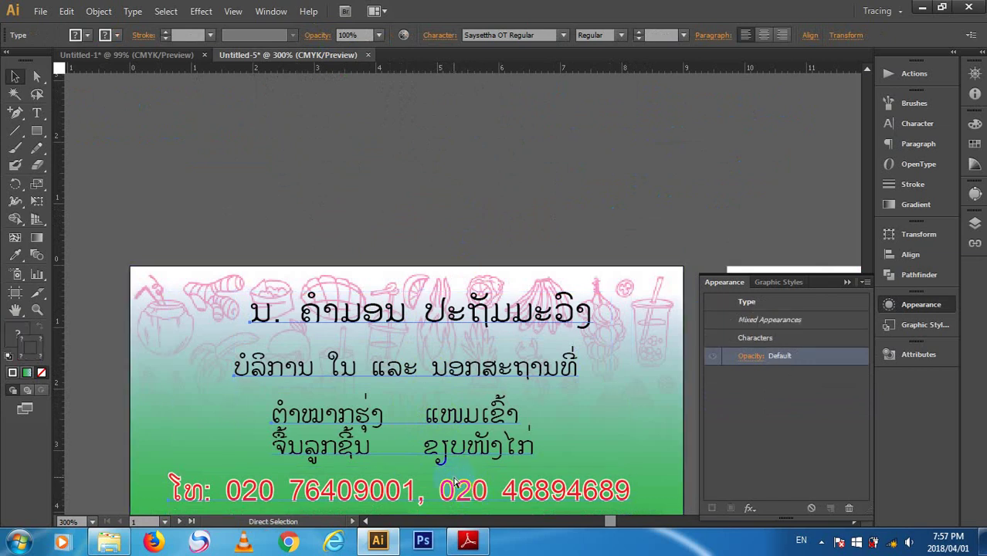
key("ctrl+g")
left_click_drag(422, 302, 183, 217)
key("ctrl+z")
- Zoom out to 200% and move the text group off the artboard to the upper left
scroll(232, 232, "up", 5)
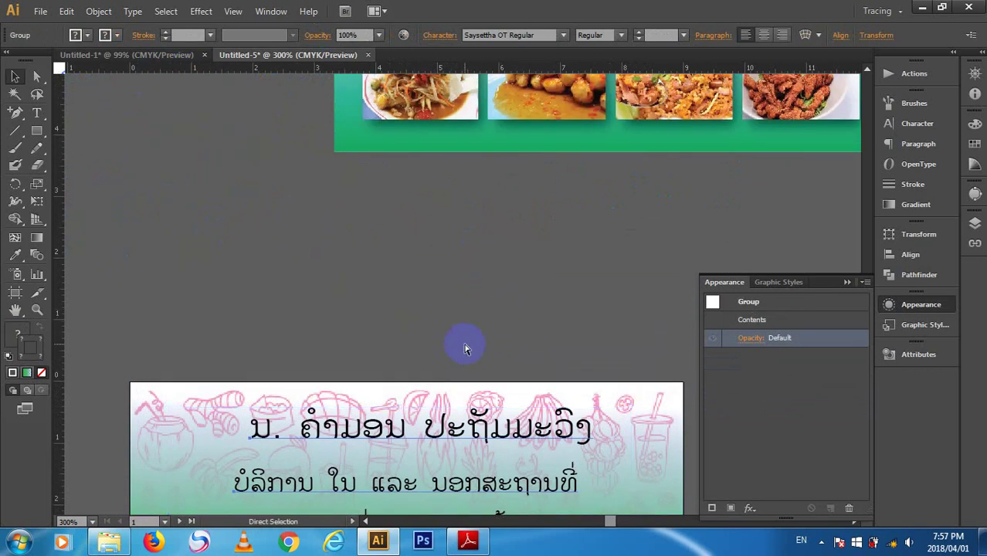
key("ctrl+minus")
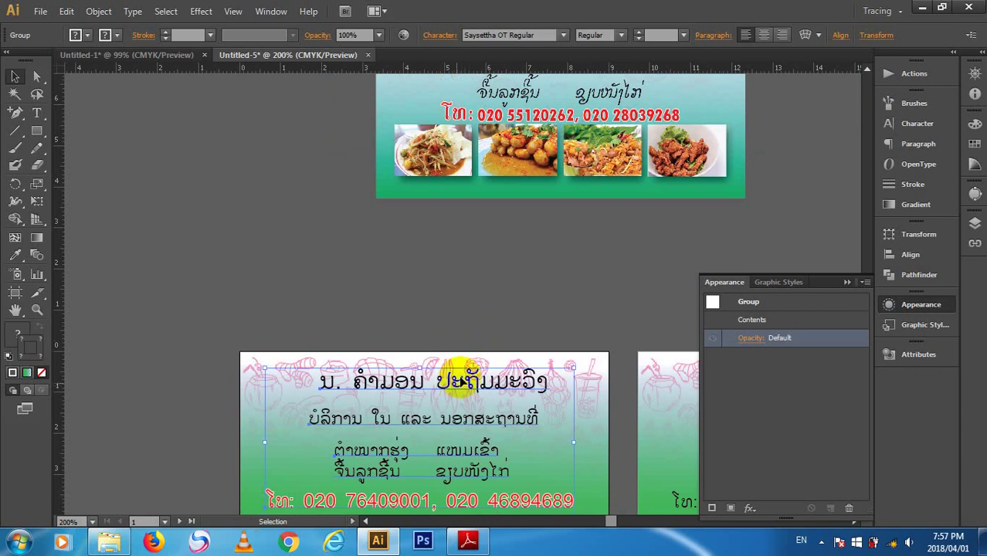
left_click_drag(452, 375, 155, 152)
right_click(189, 165)
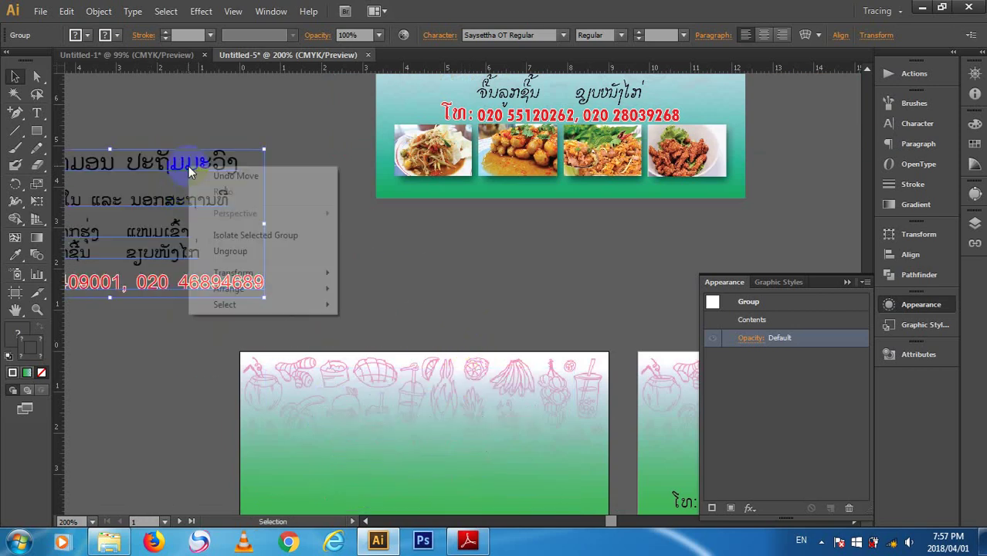
left_click(408, 293)
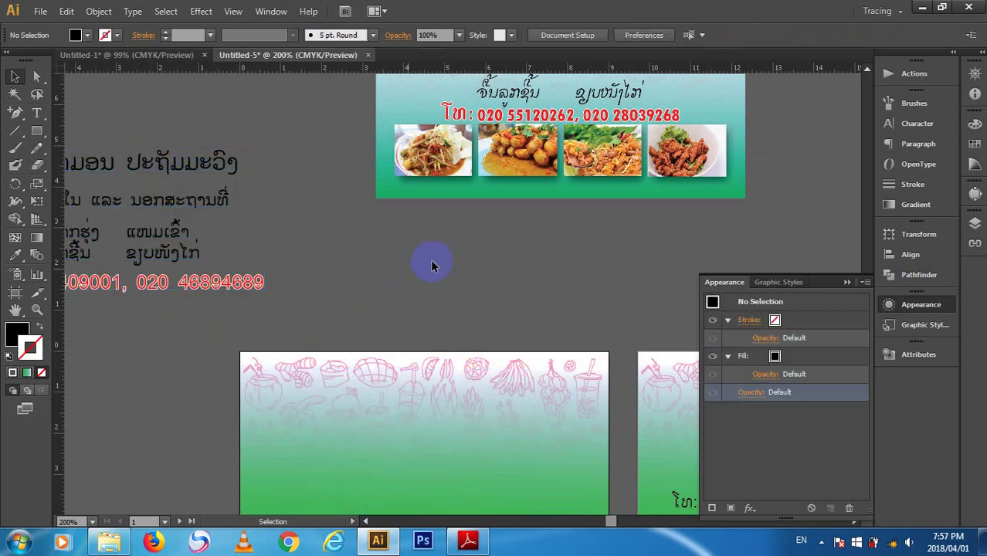
- Move the reference banner photo further left on the pasteboard
scroll(431, 265, "up", 3)
left_click(632, 193)
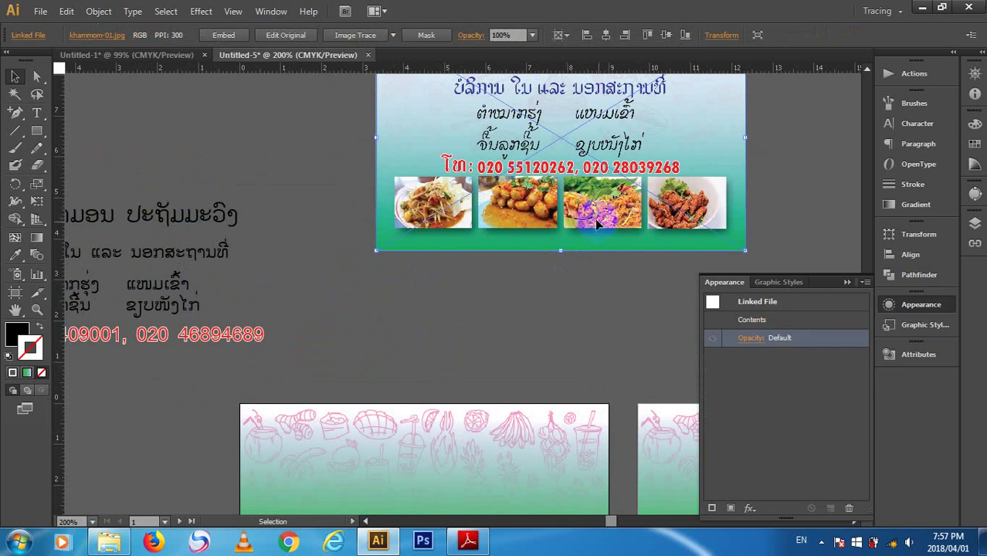
key("Delete")
key("ctrl+z")
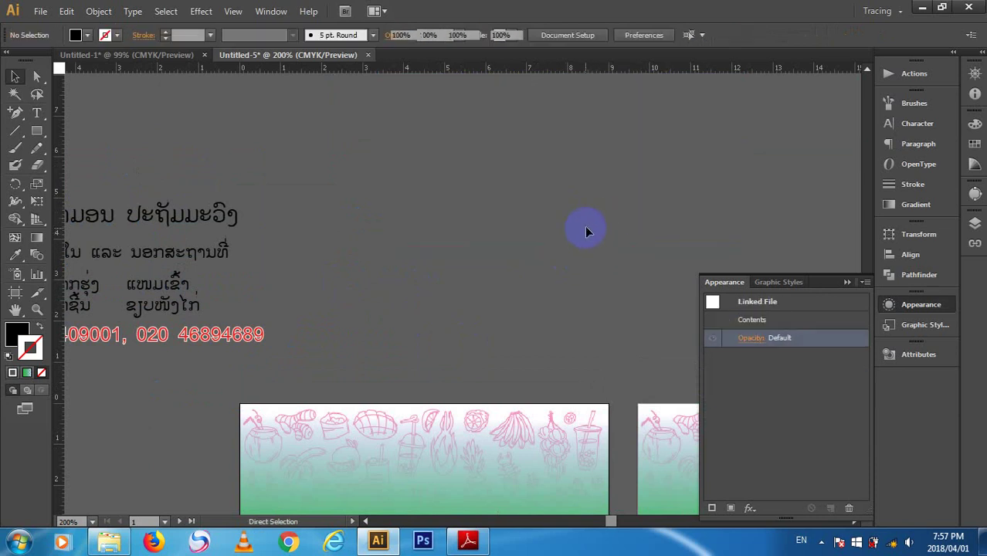
left_click_drag(585, 228, 504, 210)
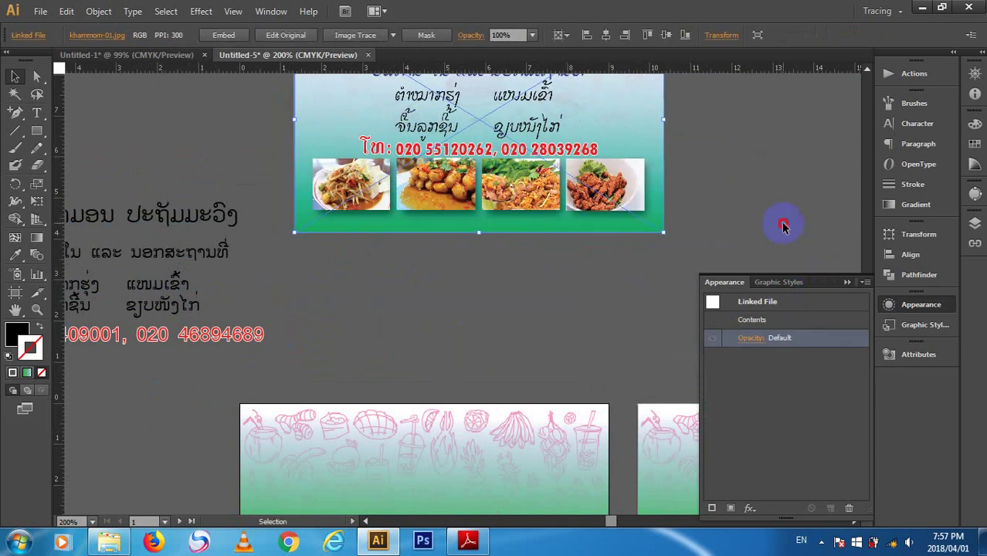
left_click(545, 311)
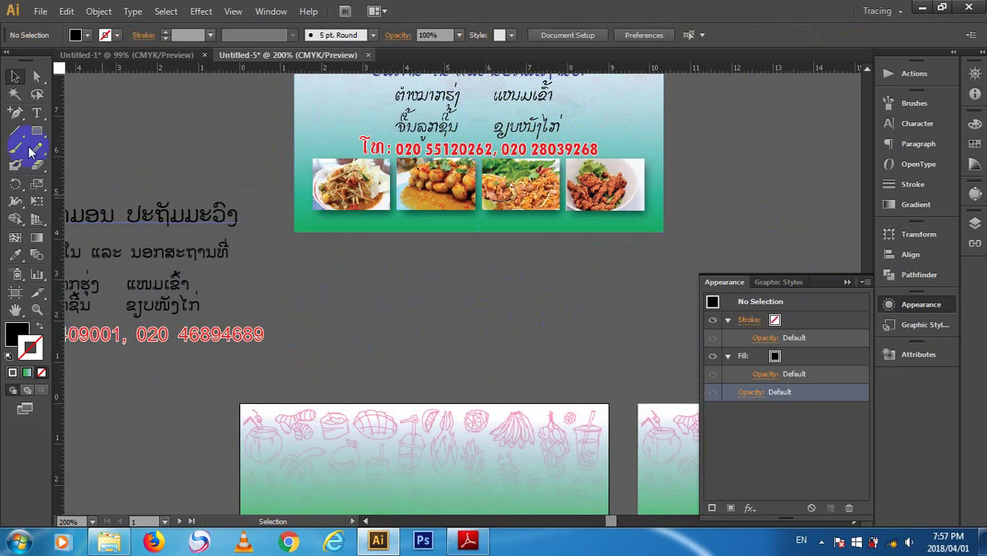
- Switch to the Type tool and open the font list, with KY 1 current
left_click(35, 116)
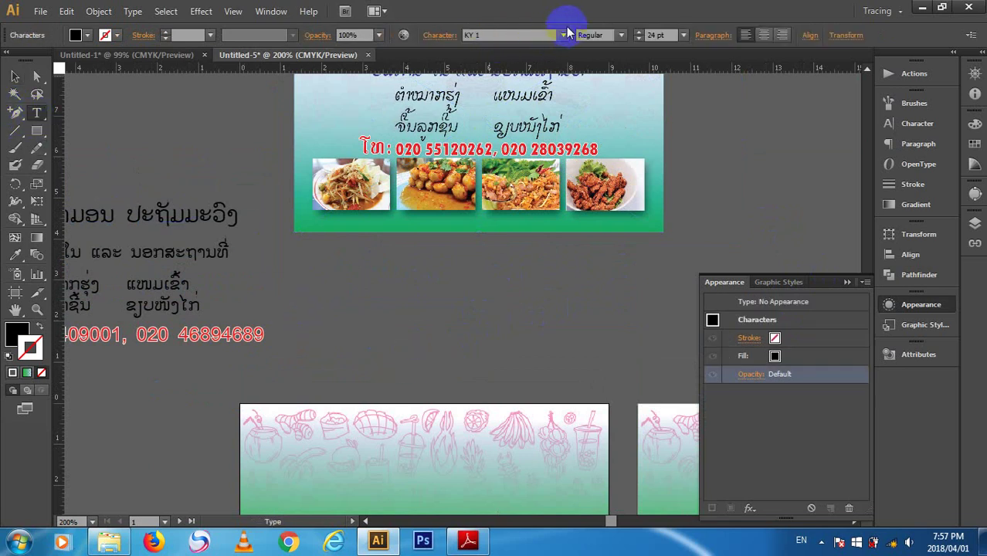
left_click(565, 35)
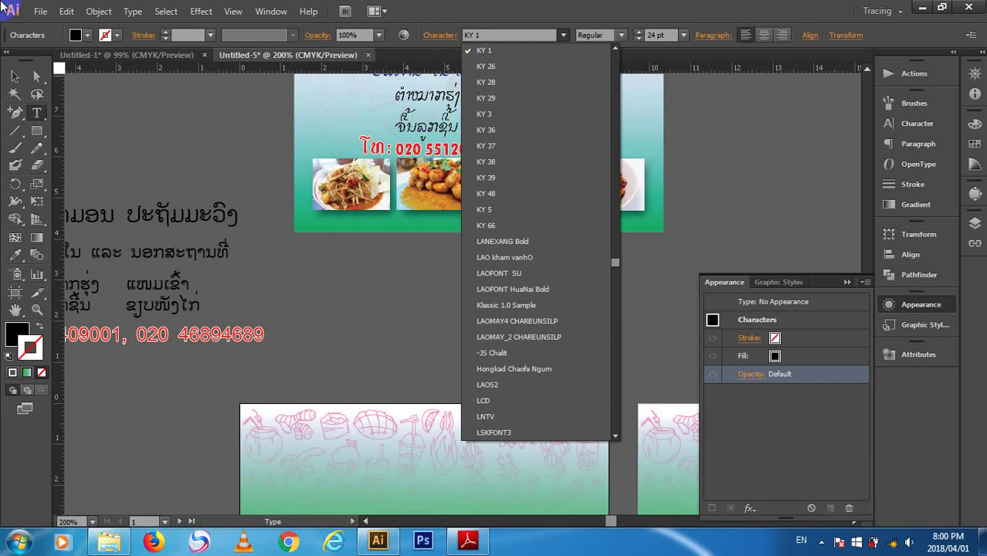
- Apply the KY 26 font and type the Lao test line 'wwwwwww cvcv' below the card
left_click(522, 66)
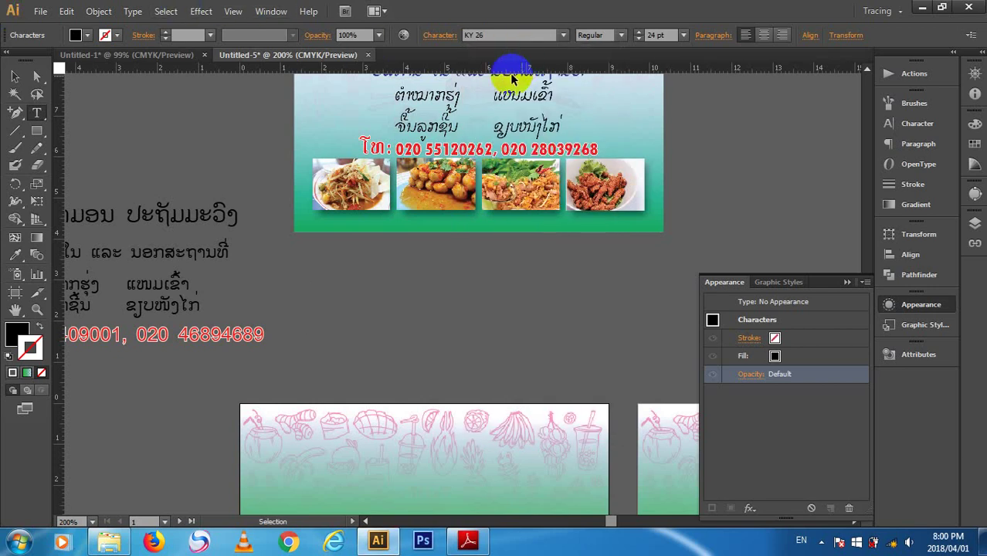
type("wwwwww")
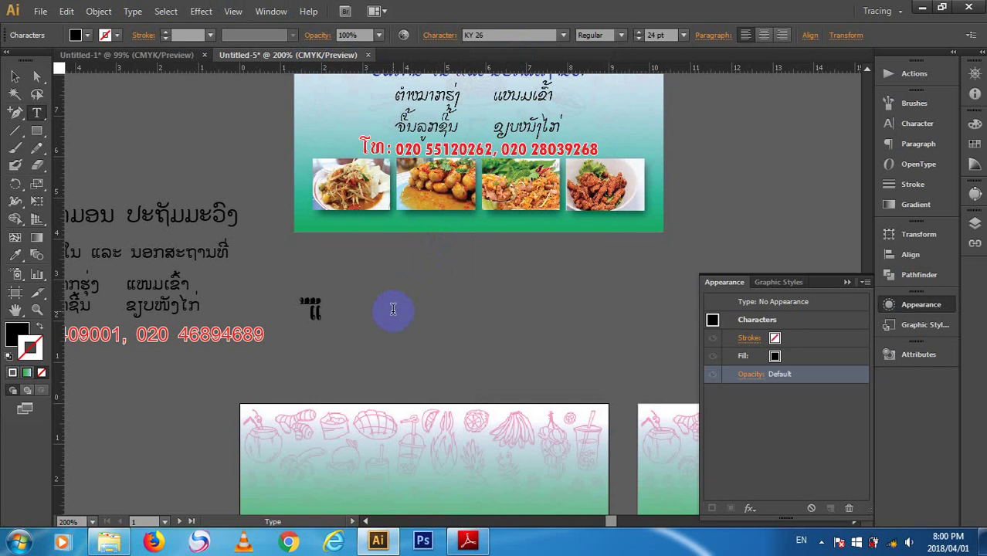
type("w cvcv")
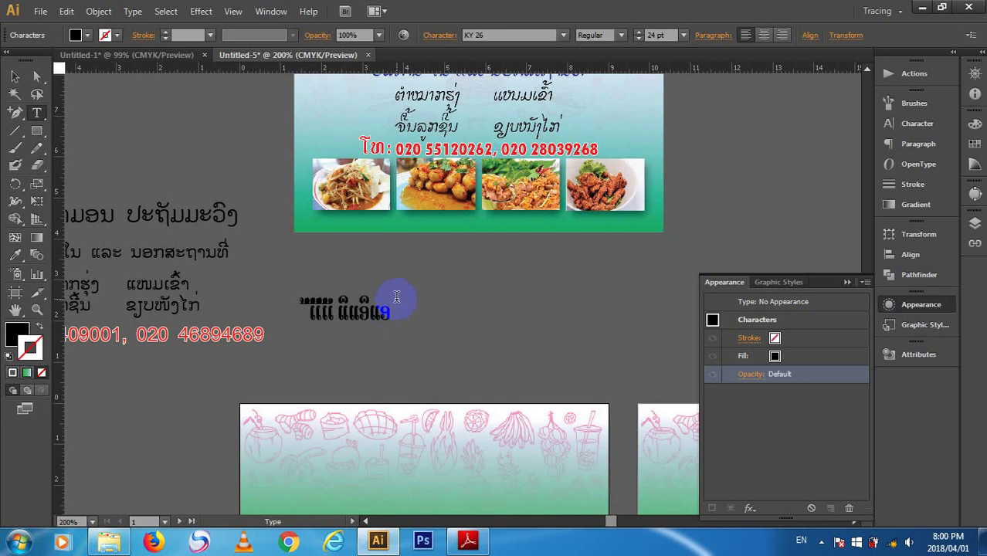
key("Escape")
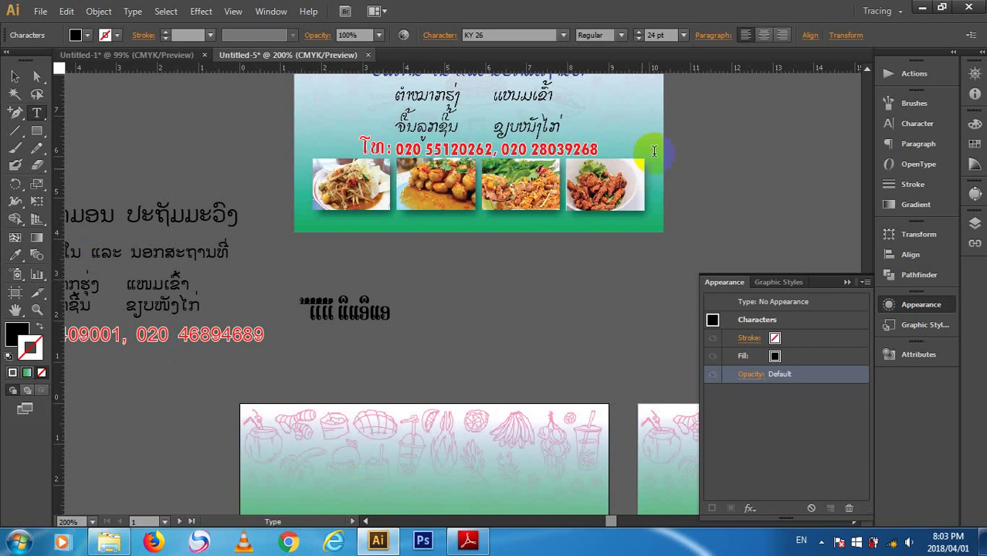
key("Escape")
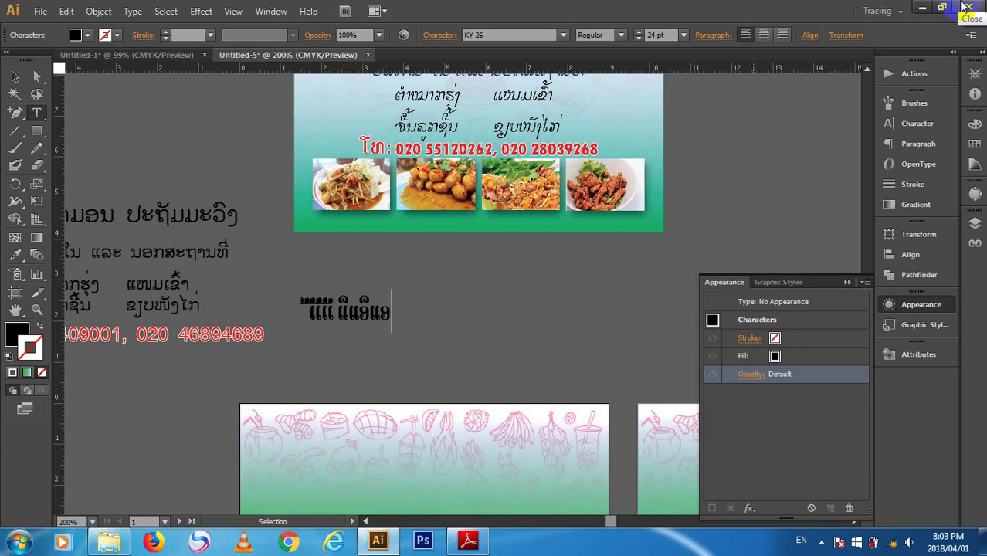
- Minimize Illustrator to the desktop and restore its window
left_click(382, 541)
left_click(381, 542)
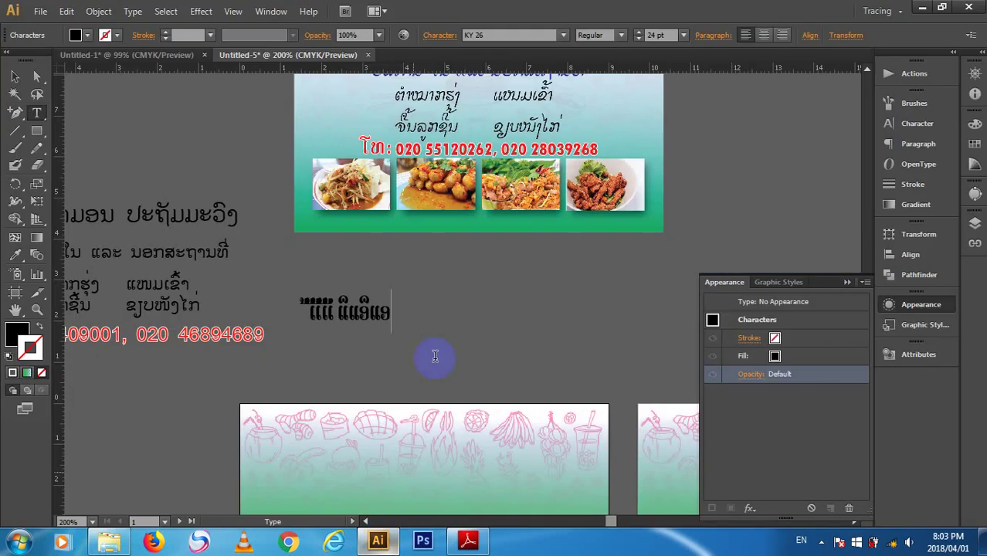
scroll(485, 264, "down", 5)
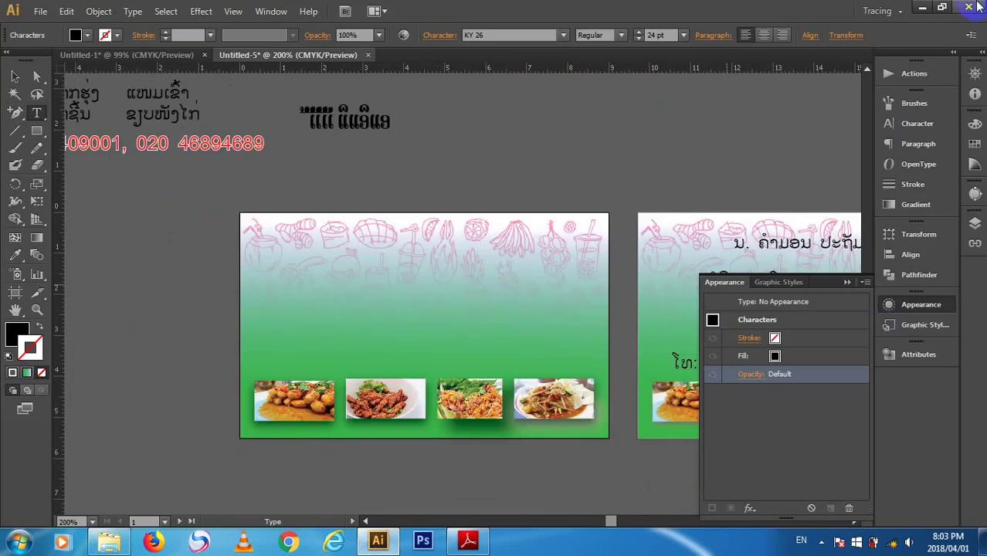
- Close the card, agree to save, and set the format to Illustrator EPS with file name 142018
left_click(975, 7)
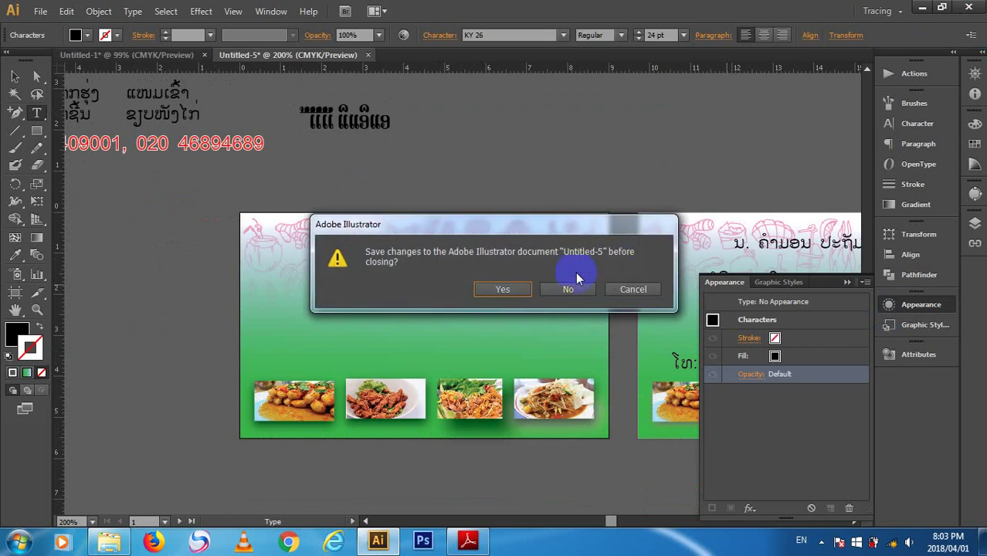
left_click(500, 289)
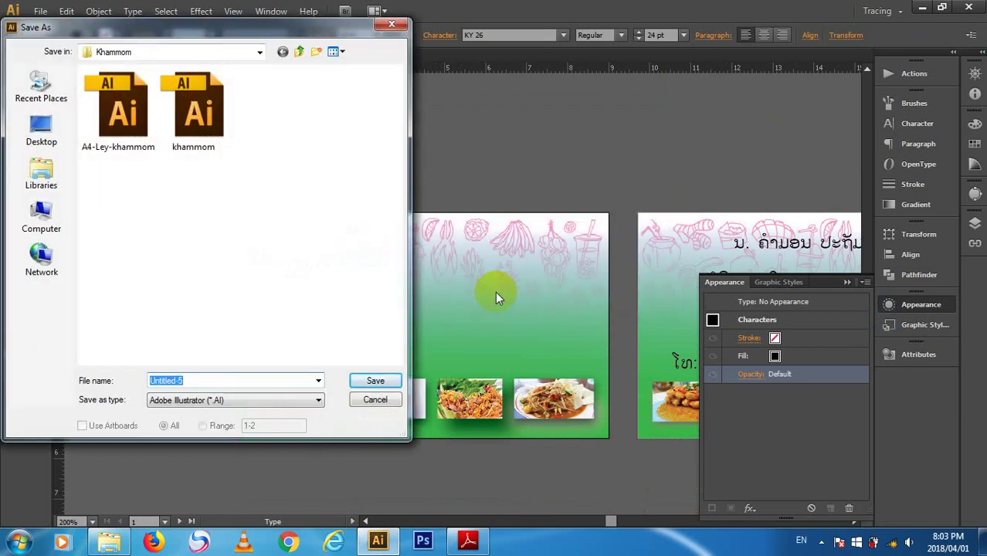
left_click(262, 403)
left_click(259, 408)
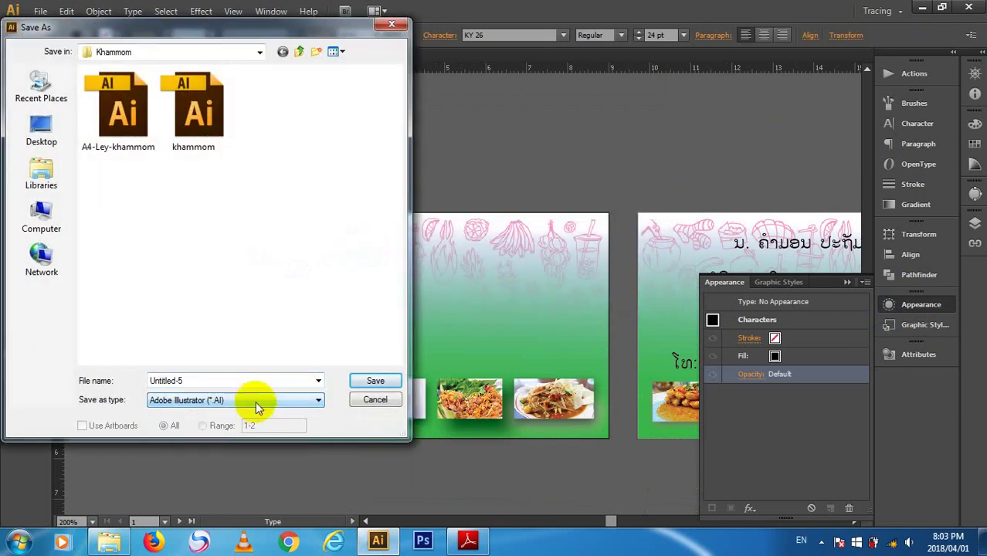
left_click(264, 398)
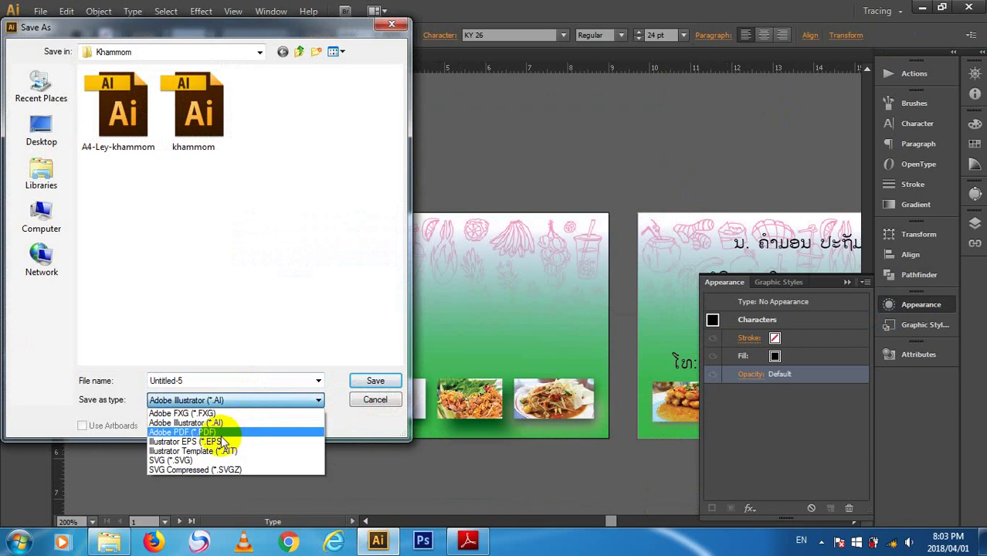
left_click(220, 442)
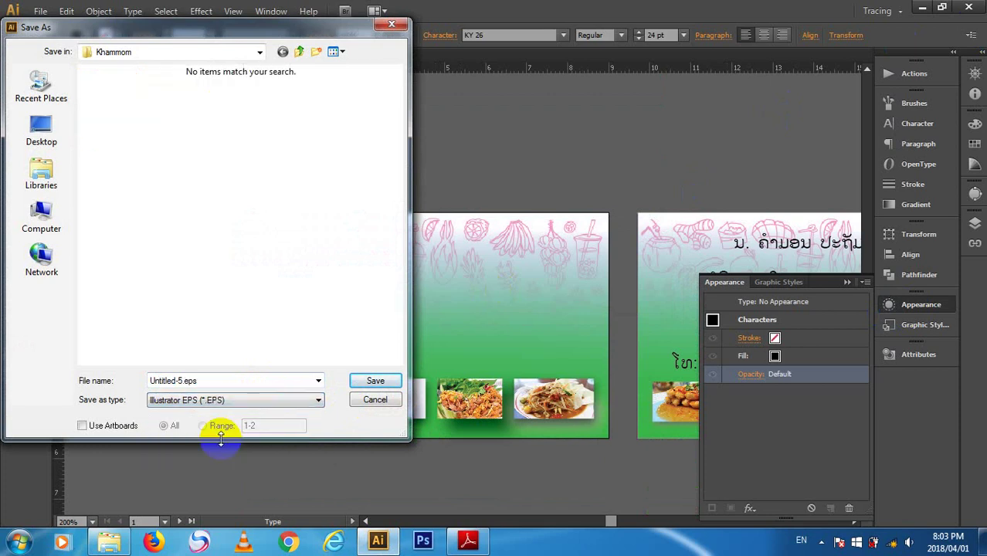
left_click(210, 380)
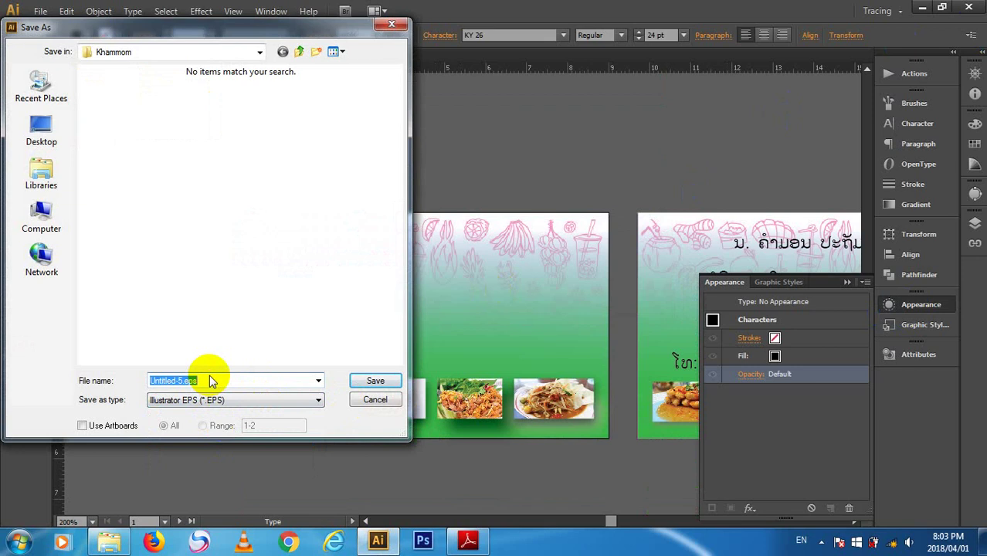
type("14")
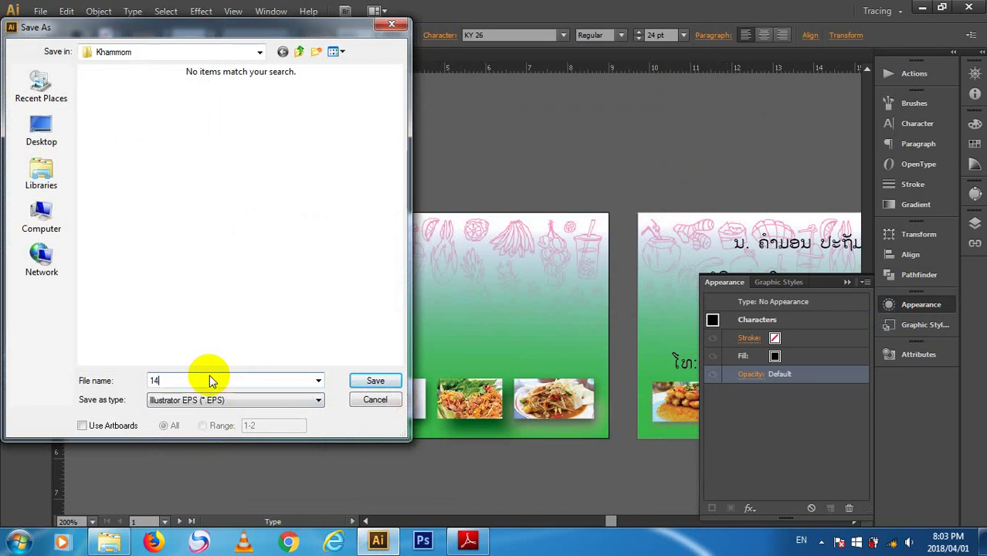
type("2018")
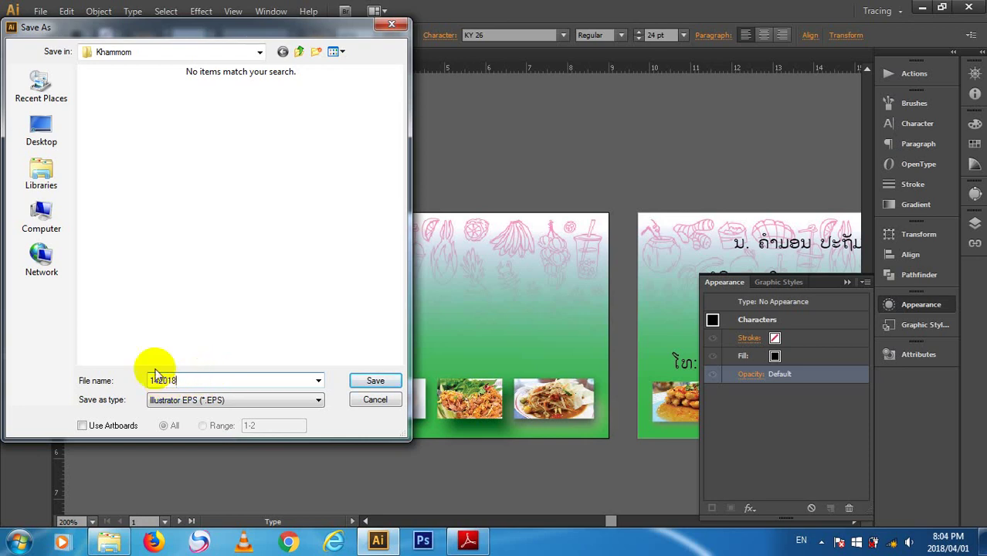
- Save it into the E:\learning ds\new learning10-3-2019 folder
left_click(43, 219)
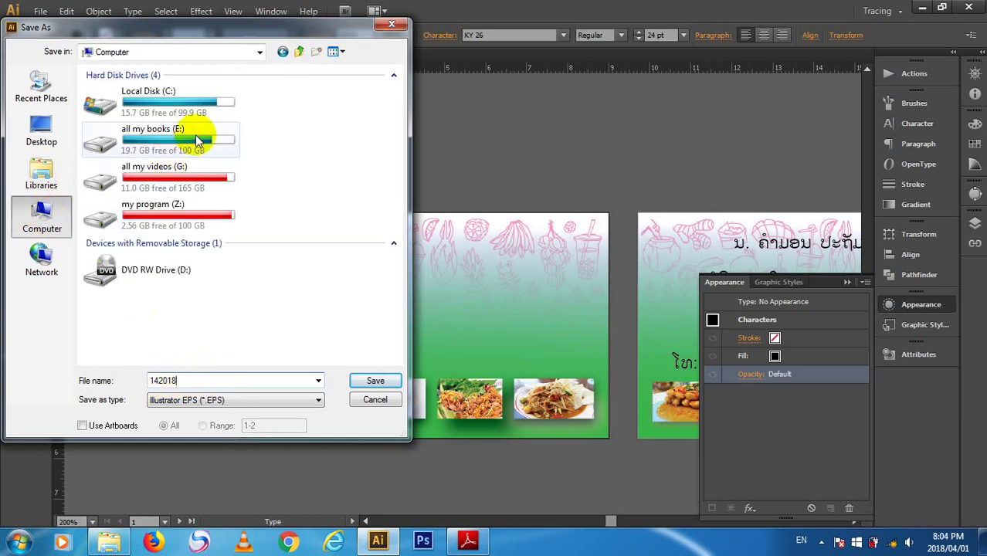
double_click(194, 136)
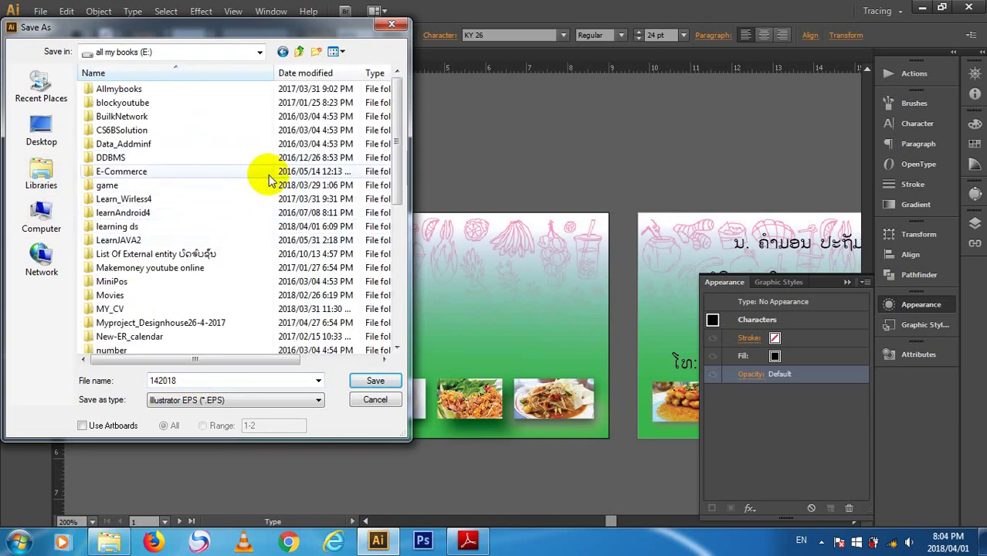
left_click(282, 228)
double_click(282, 228)
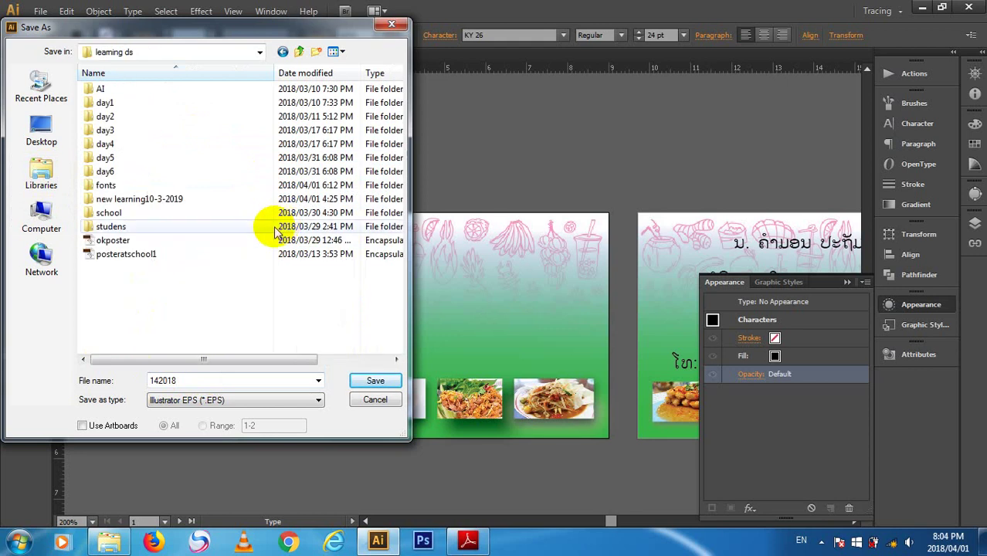
double_click(189, 199)
left_click(374, 380)
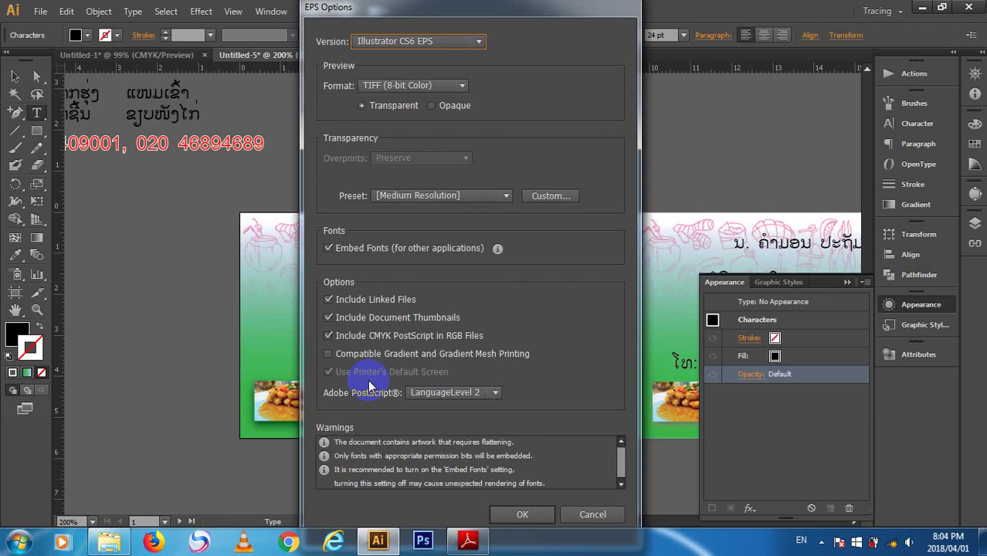
- Accept the EPS options to write 142018.eps, then quit Illustrator without saving Untitled-1
left_click(521, 514)
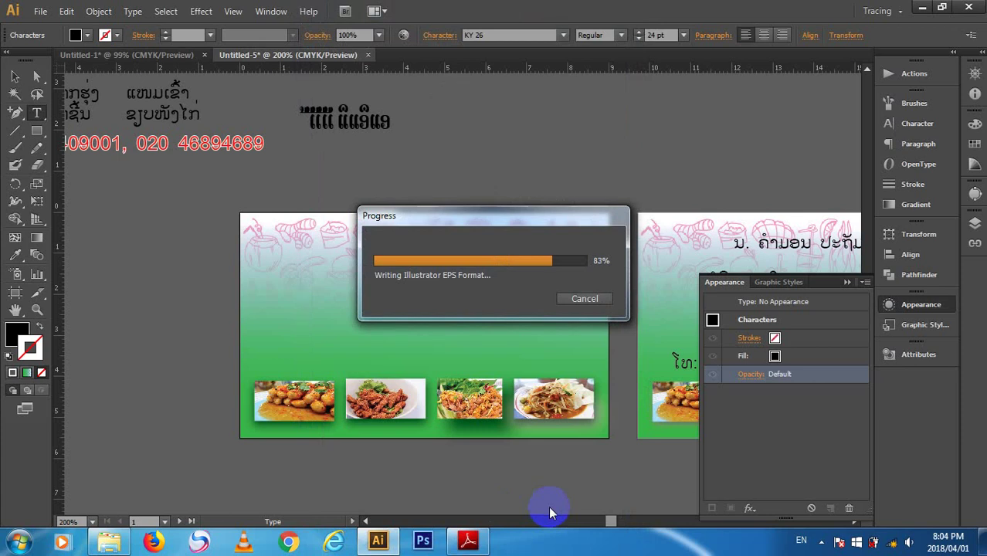
key("ctrl+q")
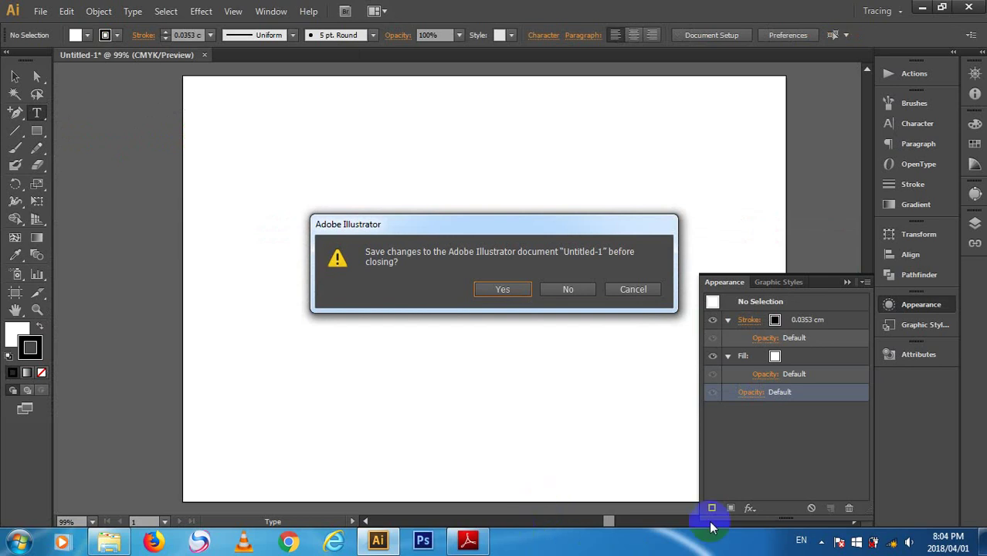
left_click(561, 289)
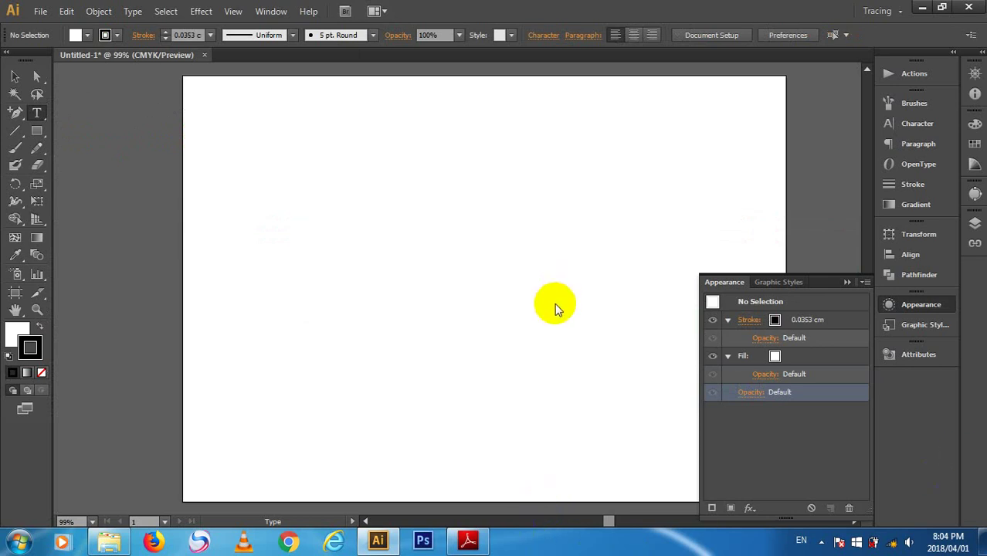
left_click(555, 303)
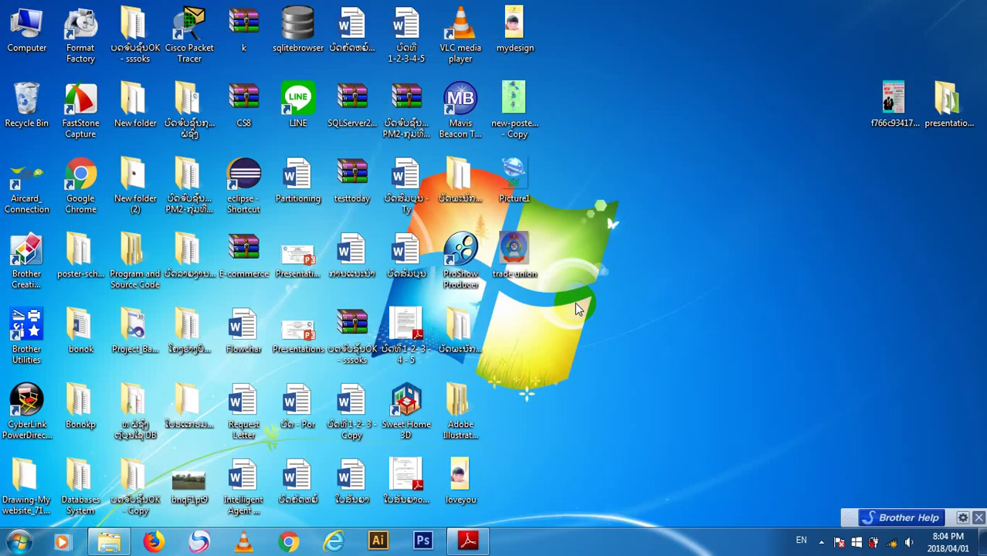
- Refresh the desktop and open Devices and Printers from the Start menu
right_click(768, 209)
left_click(788, 247)
key("super")
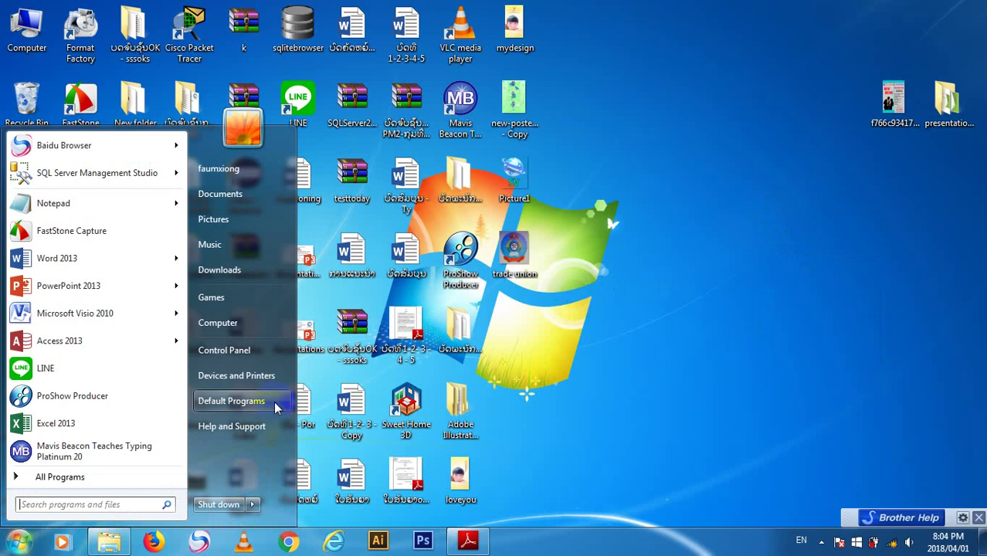
left_click(282, 377)
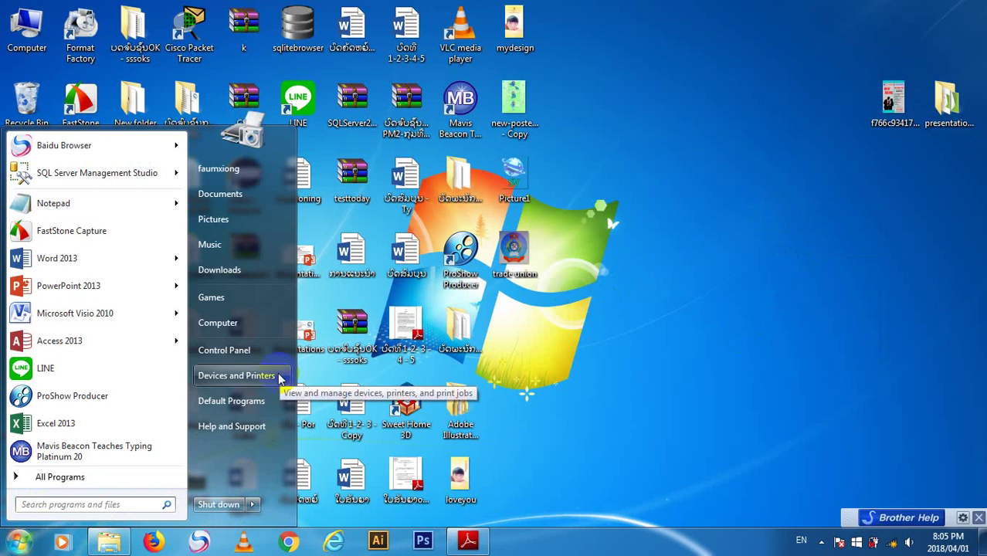